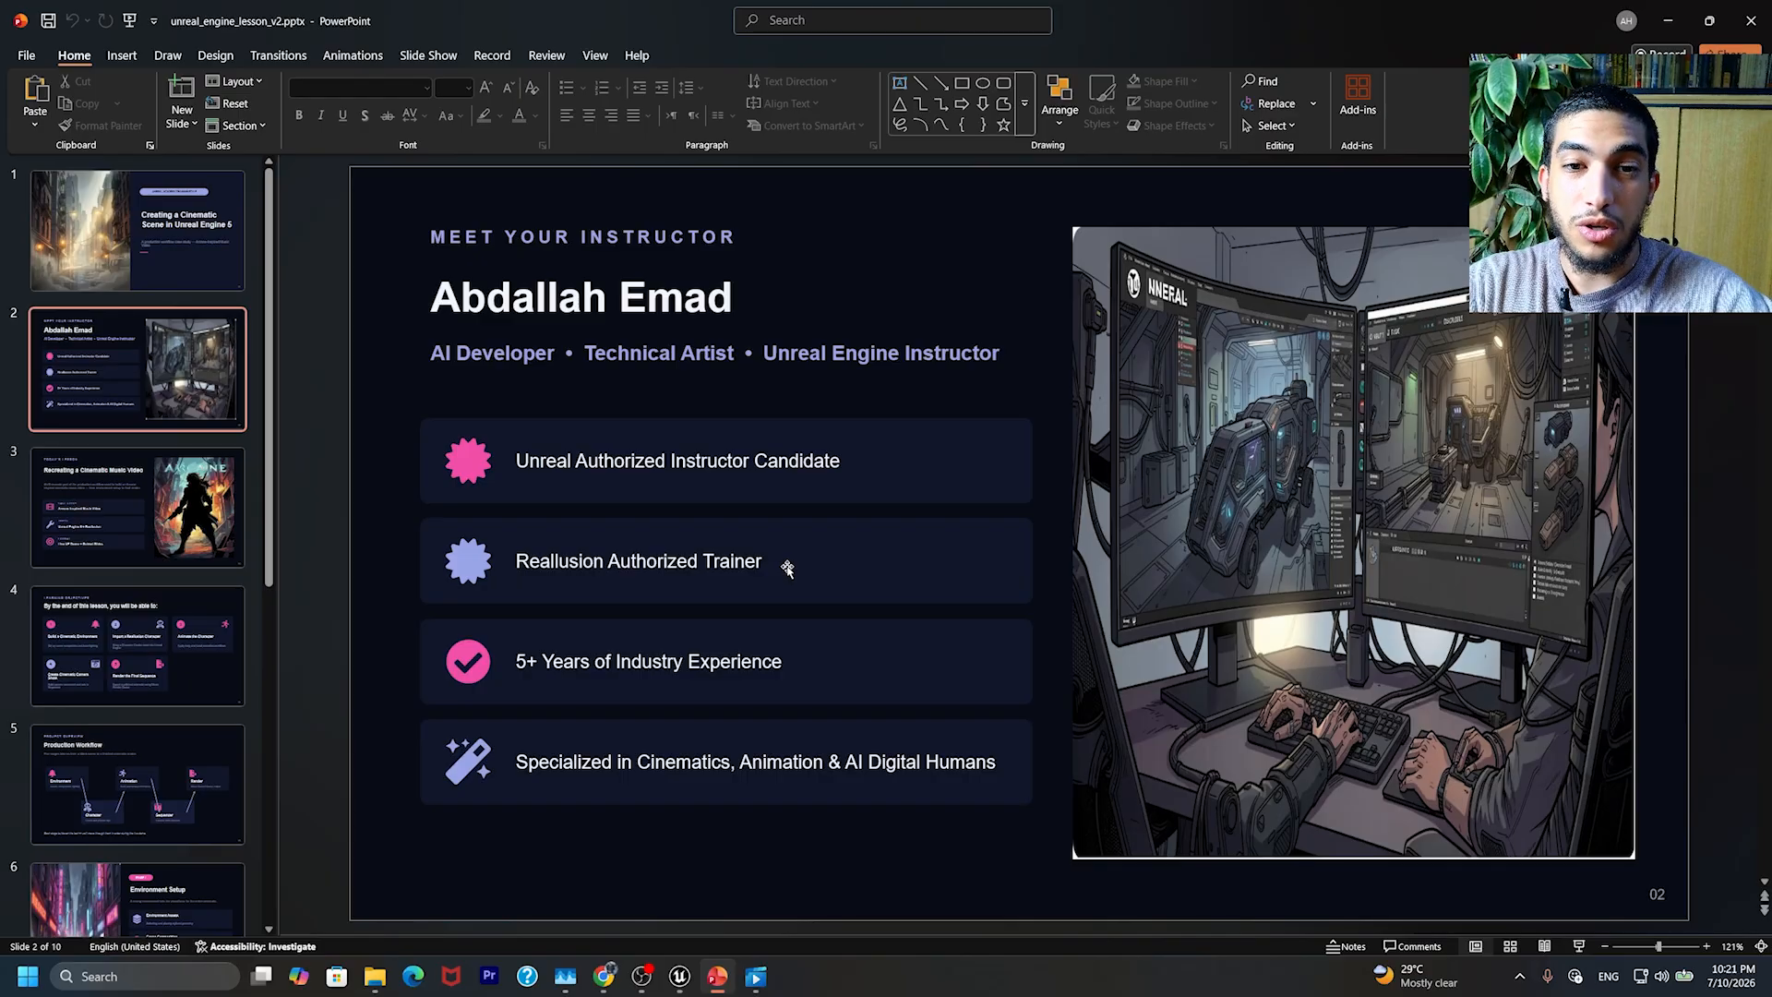
Step: Page through the lesson slides from the instructor introduction to the Stage 1 Environment Setup slide
{"action": "scroll", "coordinate": [787, 568], "scroll_direction": "down", "scroll_amount": 1}
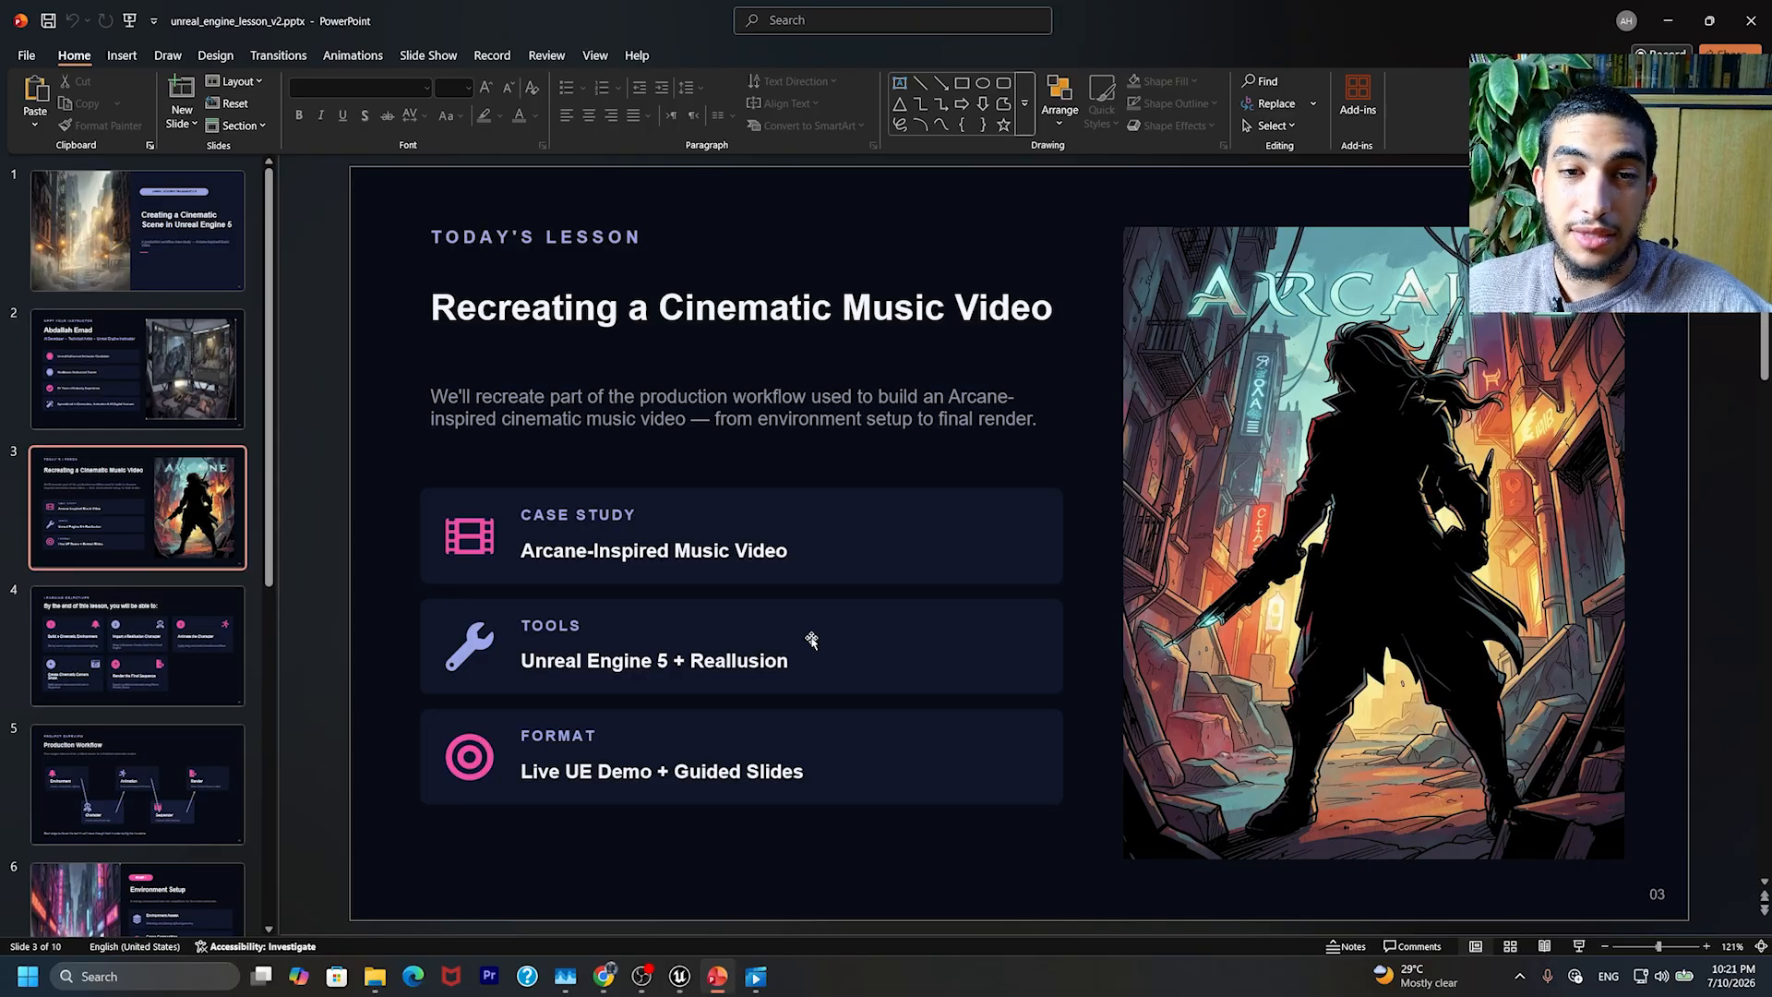
{"action": "scroll", "coordinate": [809, 638], "scroll_direction": "down", "scroll_amount": 1}
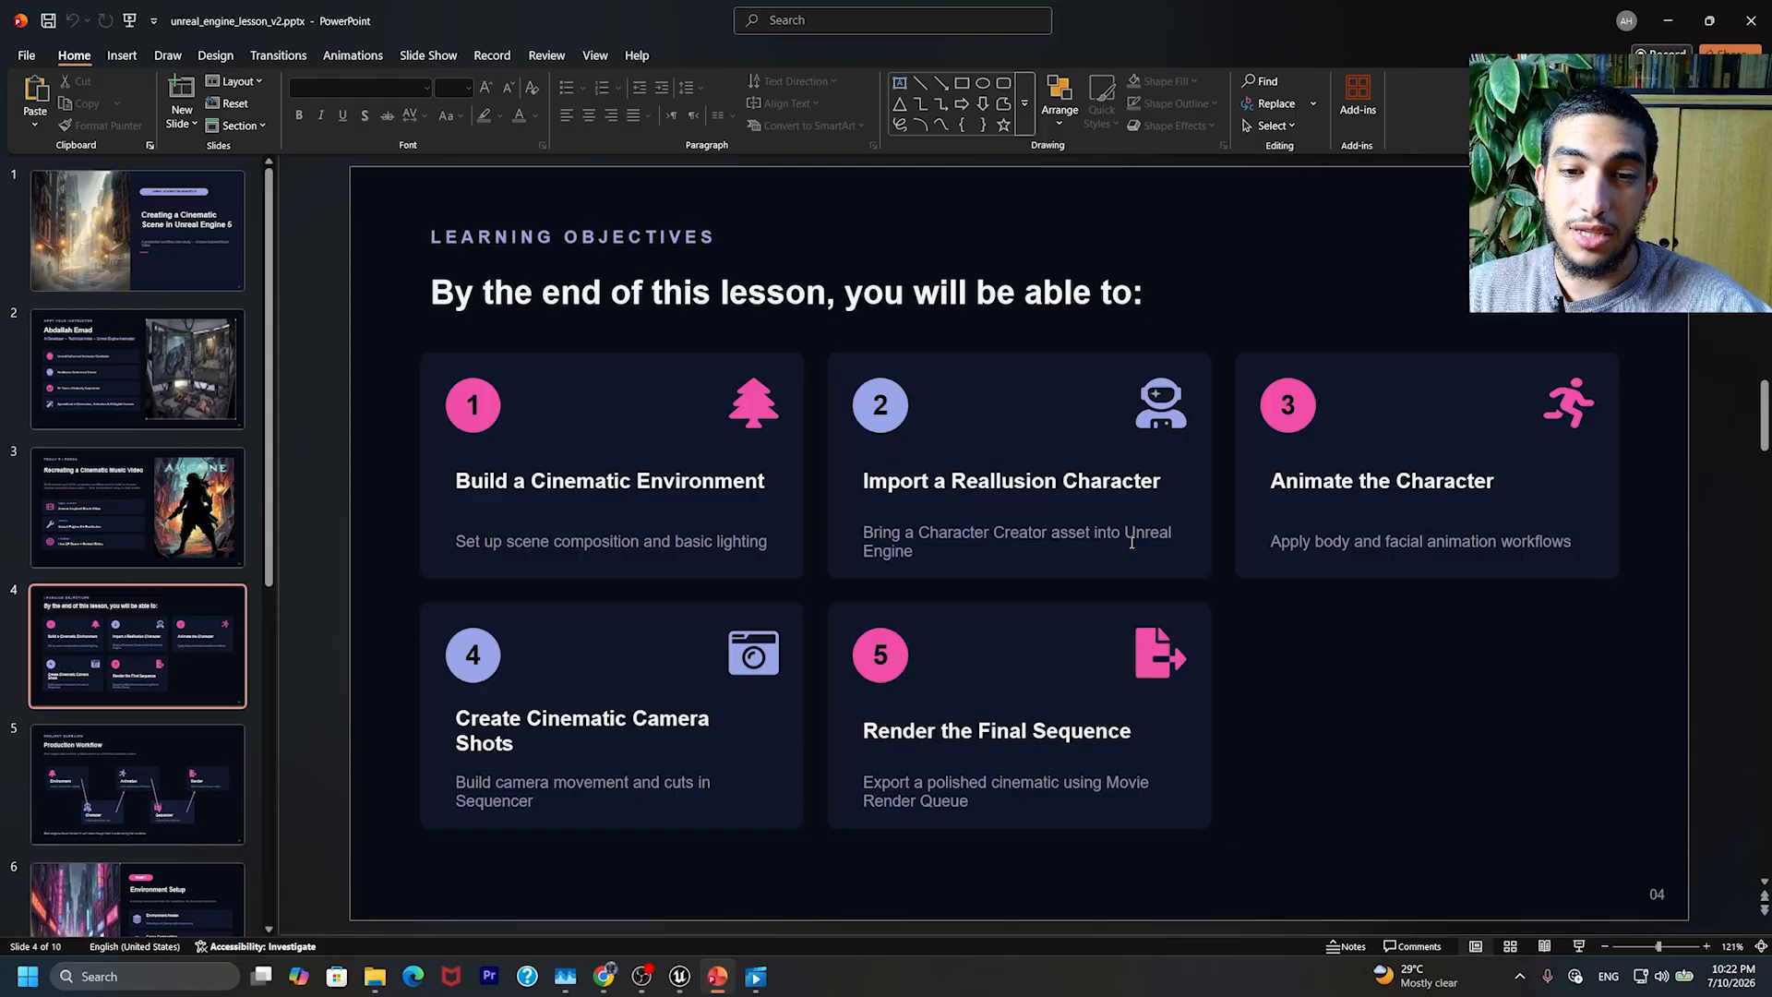
{"action": "scroll", "coordinate": [1131, 542], "scroll_direction": "down", "scroll_amount": 1}
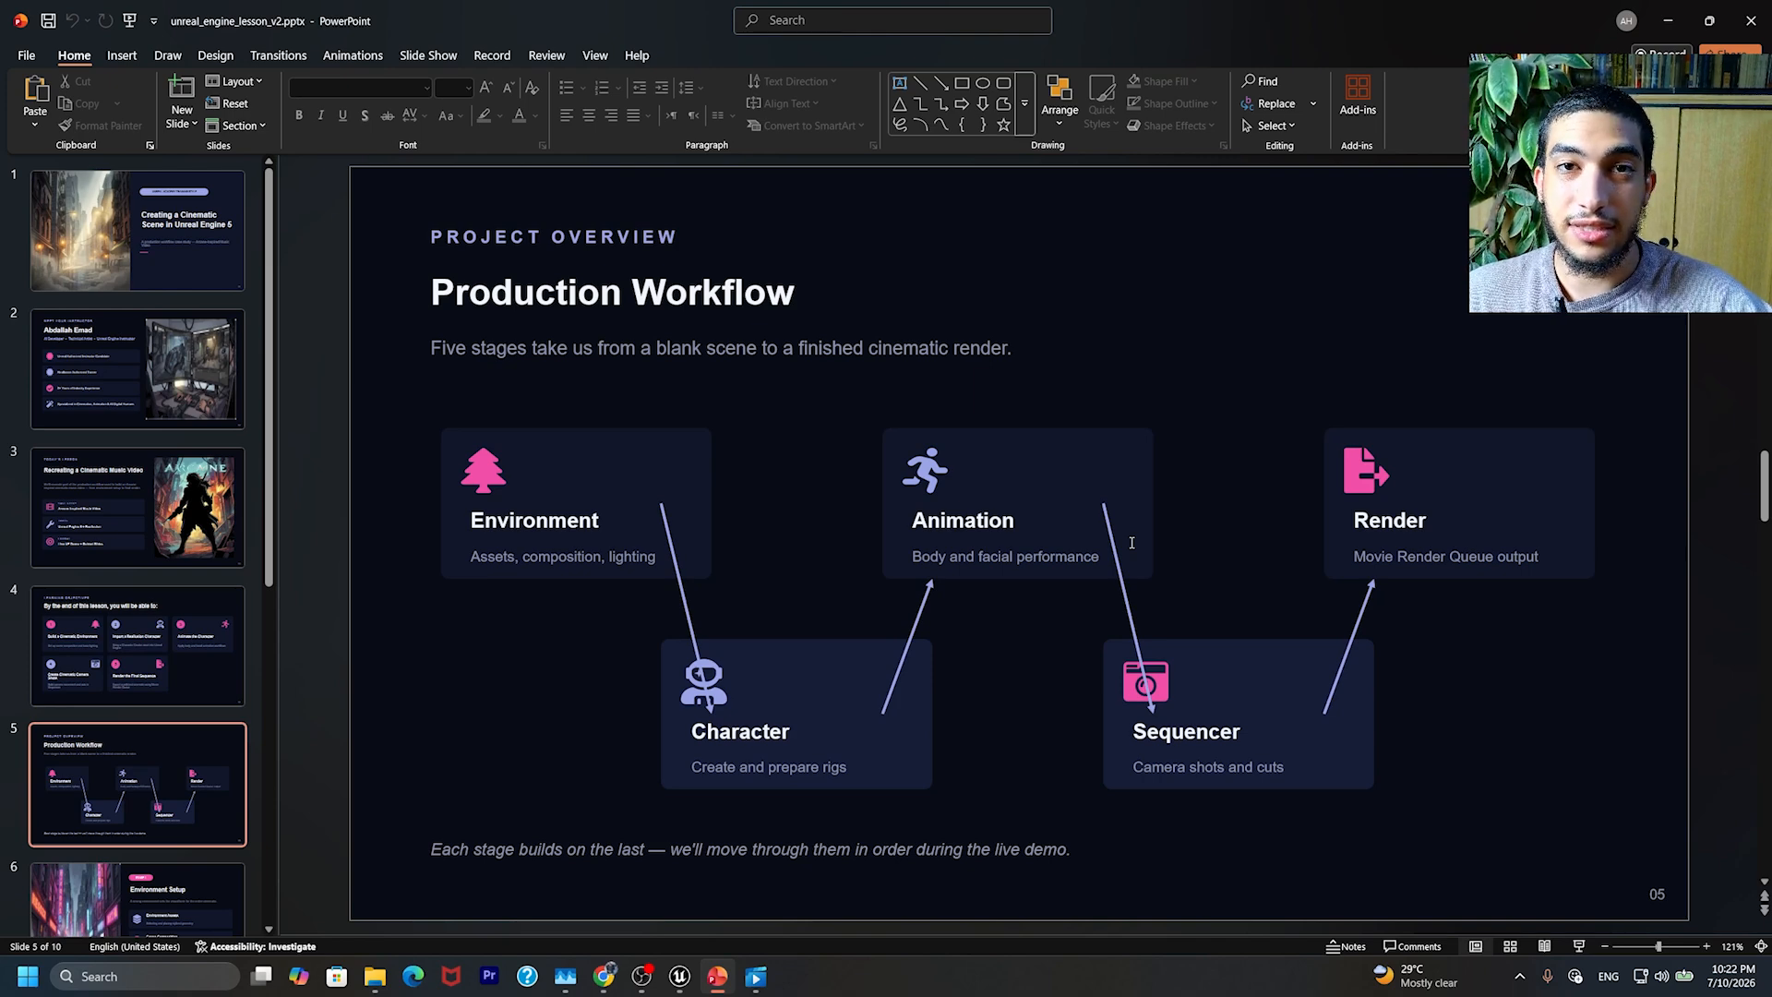
{"action": "scroll", "coordinate": [1131, 542], "scroll_direction": "down", "scroll_amount": 1}
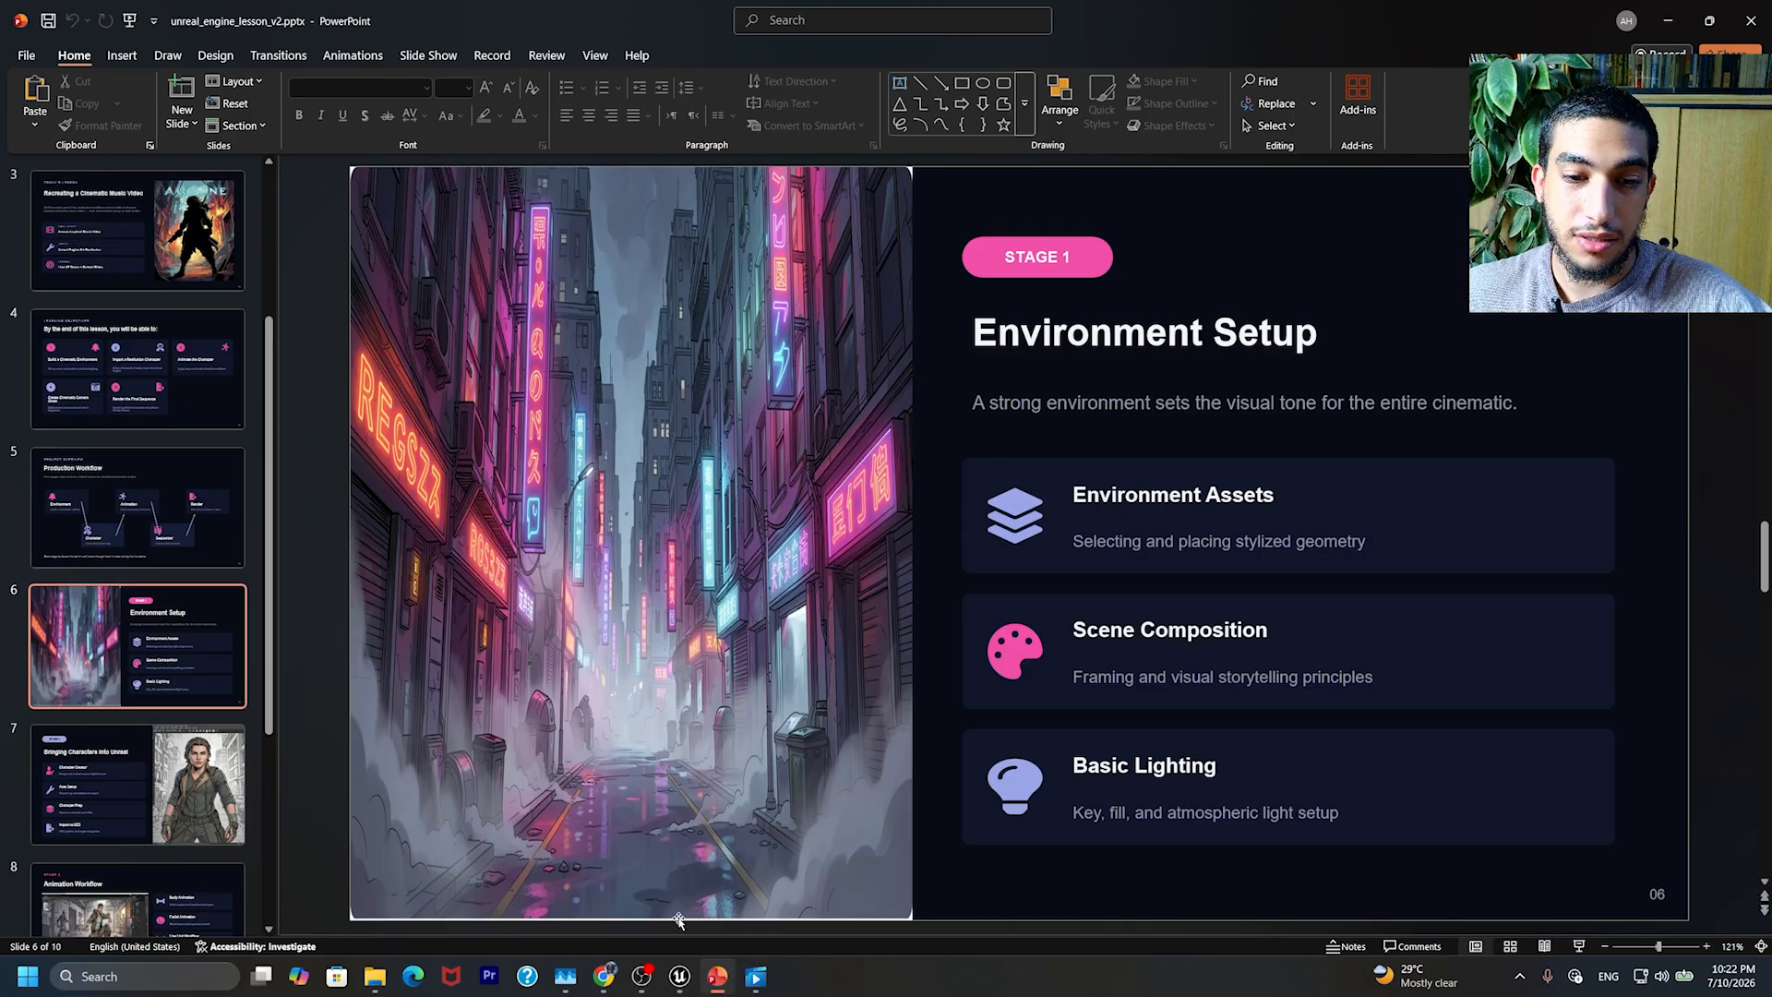
Step: Switch to the Arcane project in Unreal Engine and look around the character scene
{"action": "left_click", "coordinate": [679, 976]}
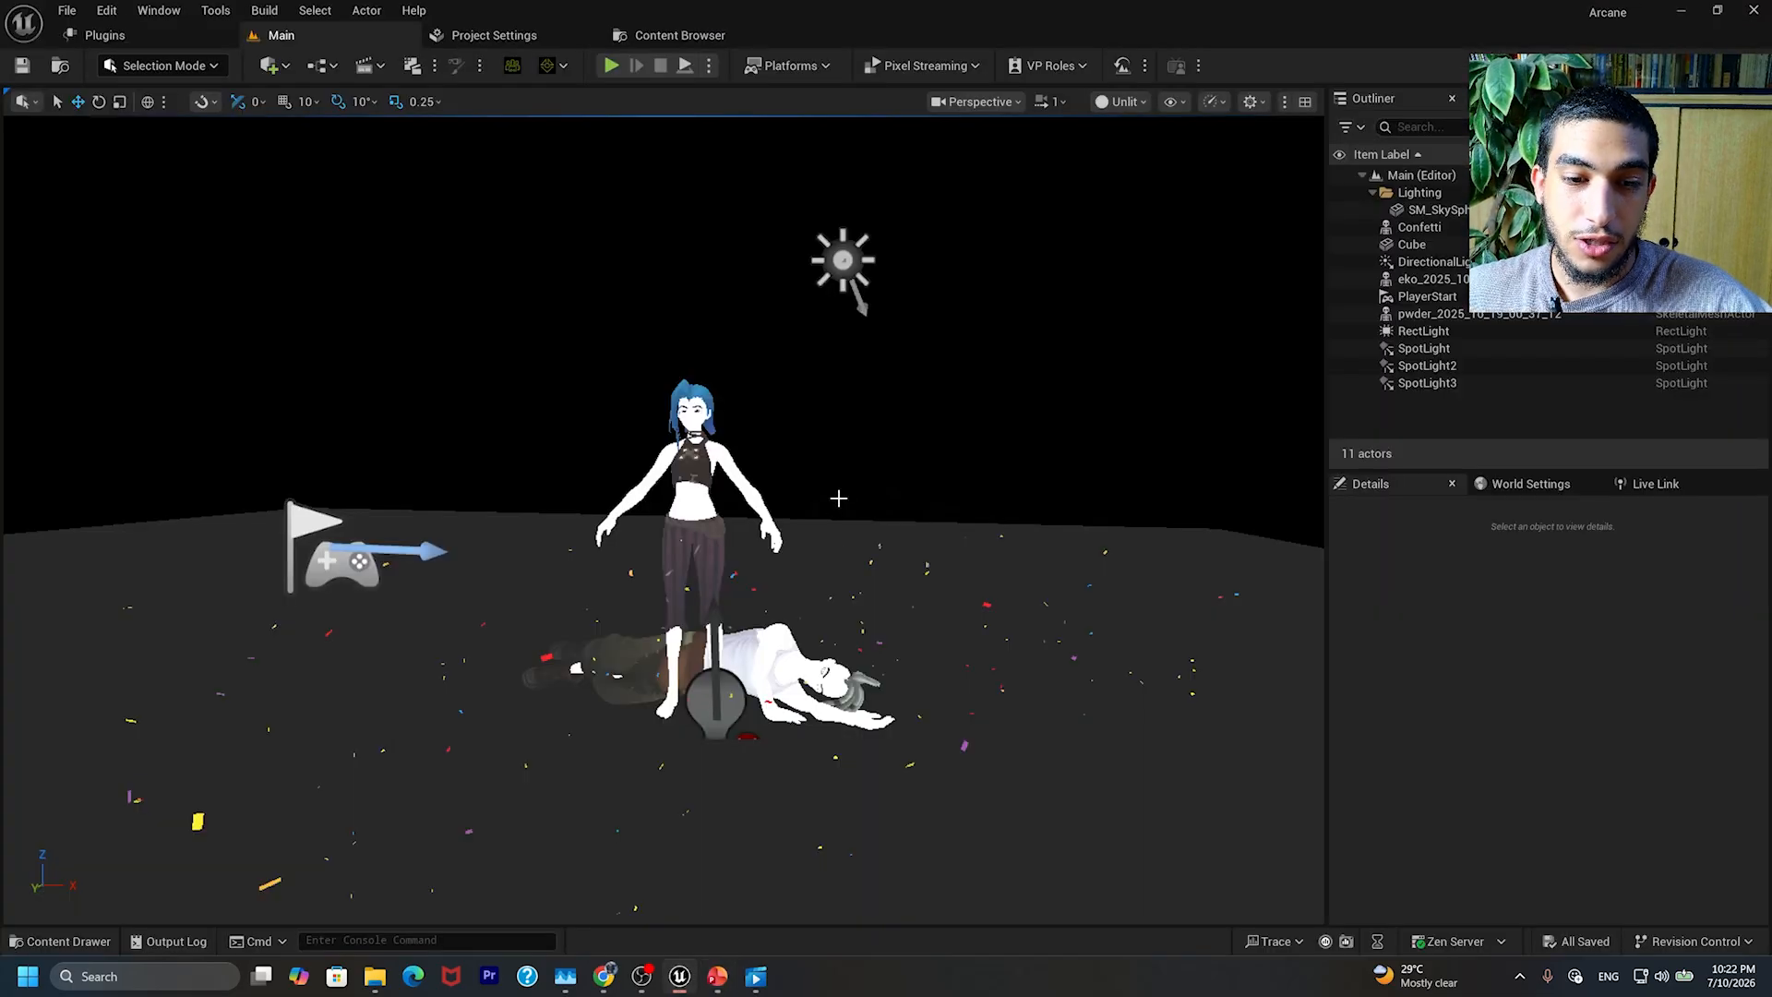
{"action": "key", "text": "s"}
{"action": "right_click_drag", "start_coordinate": [839, 494], "coordinate": [831, 494]}
{"action": "key", "text": "w"}
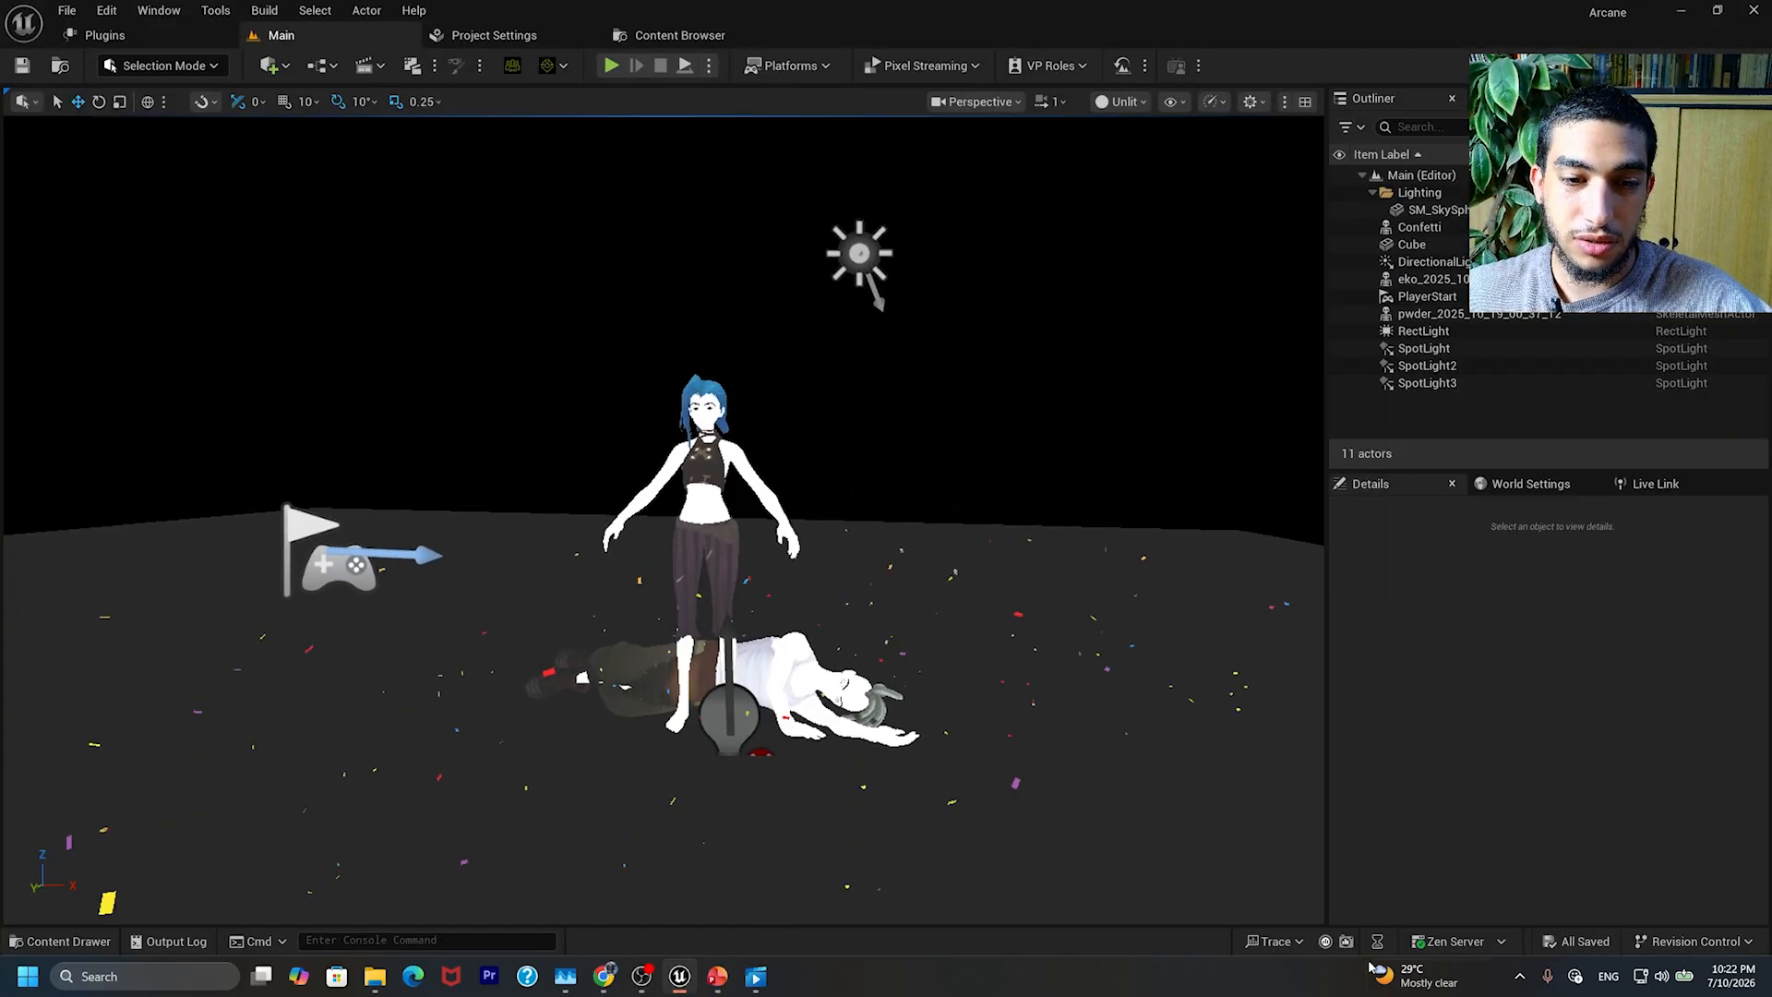
Step: Bring up the Epic Games Launcher and review the engine versions and projects in the Unreal Engine library
{"action": "left_click", "coordinate": [1519, 979]}
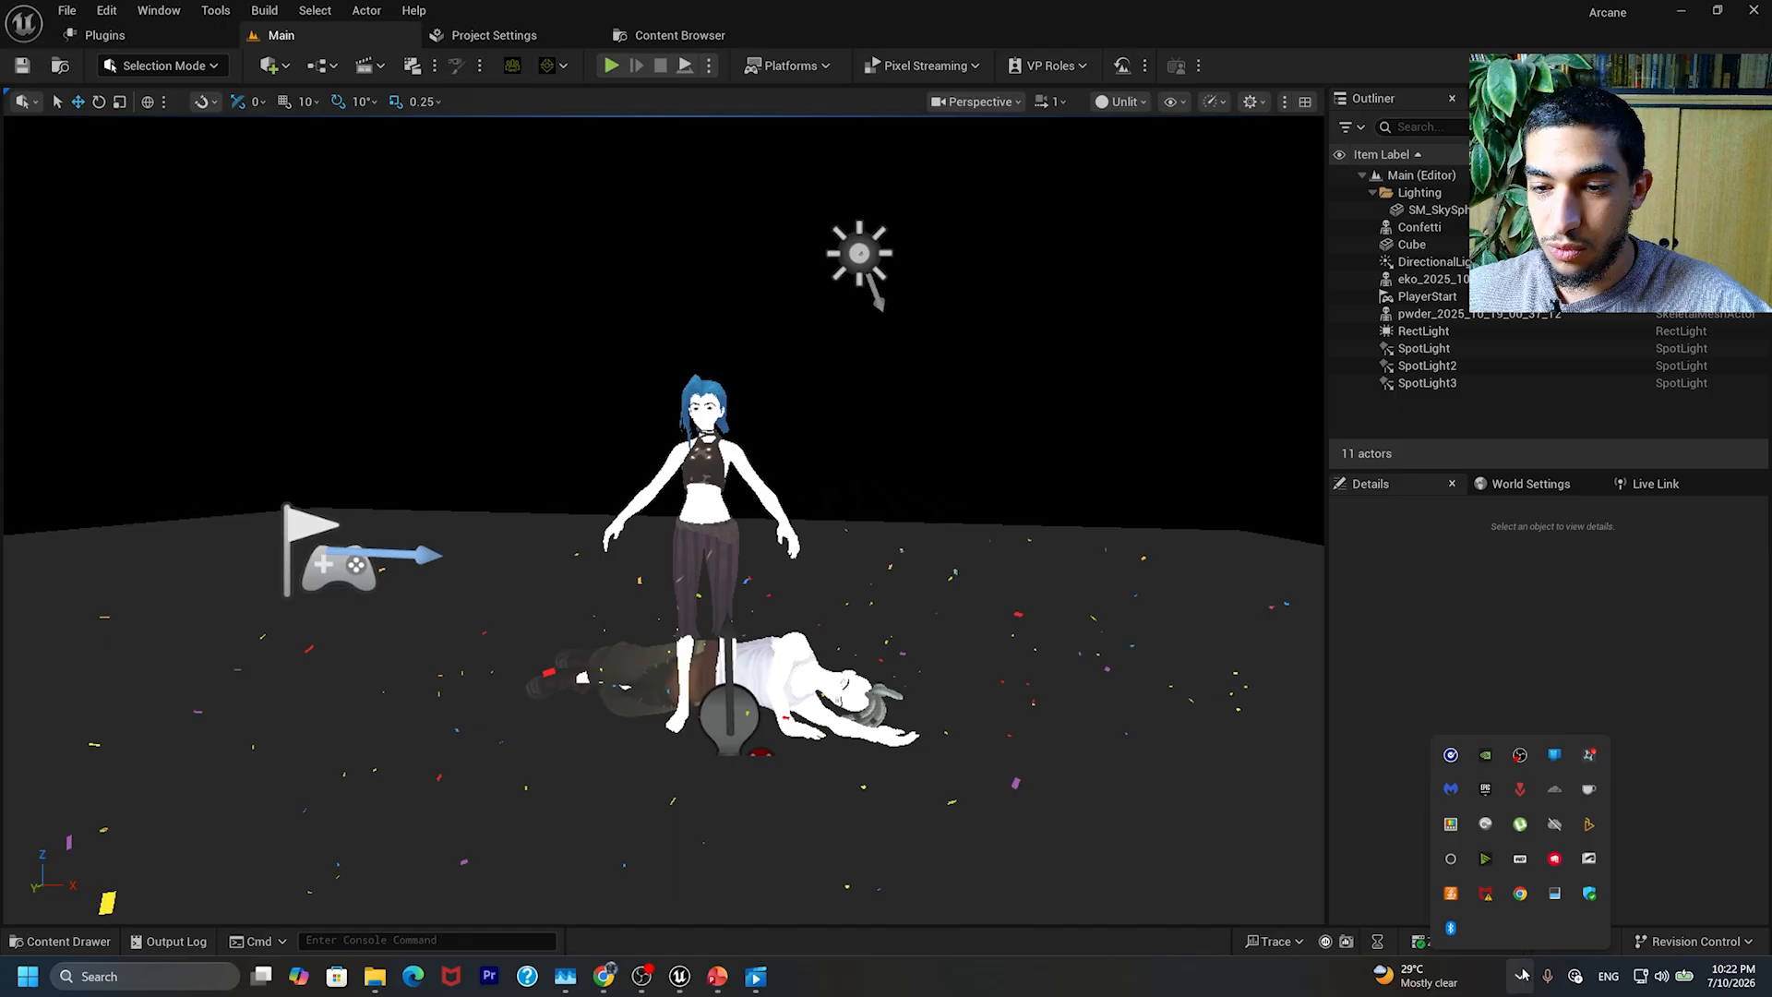
{"action": "left_click", "coordinate": [1485, 784]}
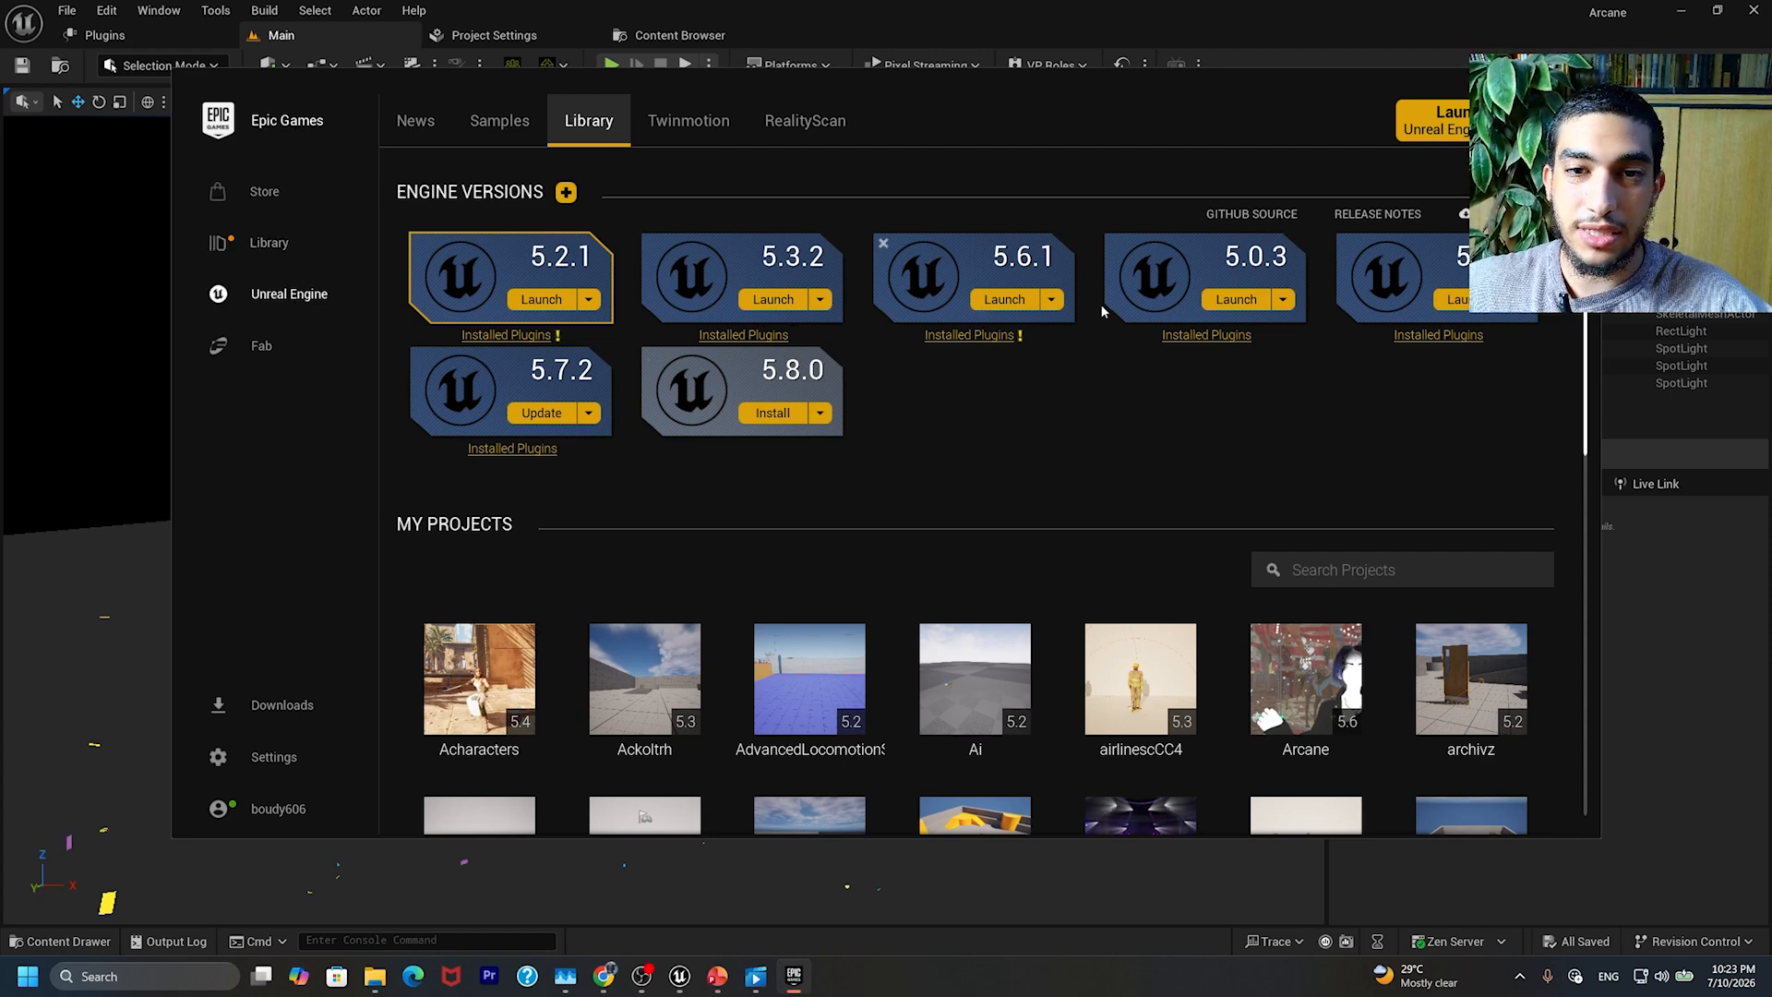
{"action": "scroll", "coordinate": [1104, 406], "scroll_direction": "down", "scroll_amount": 1}
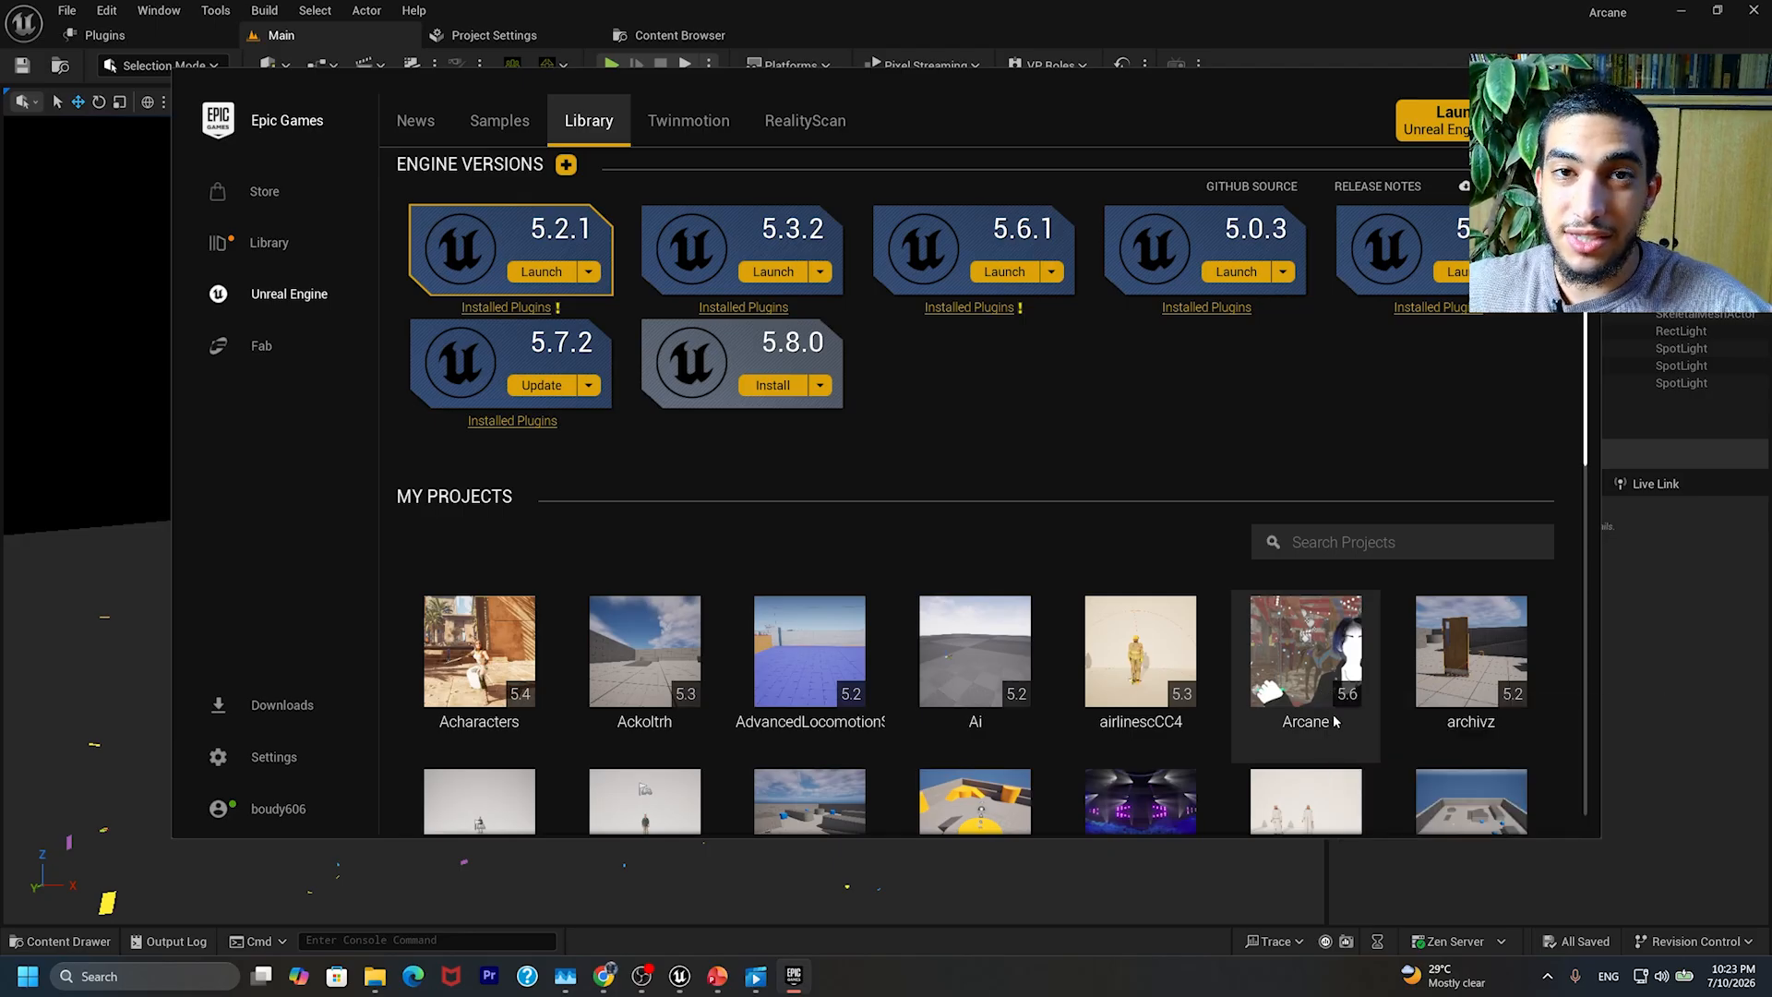
{"action": "scroll", "coordinate": [1336, 721], "scroll_direction": "down", "scroll_amount": 3}
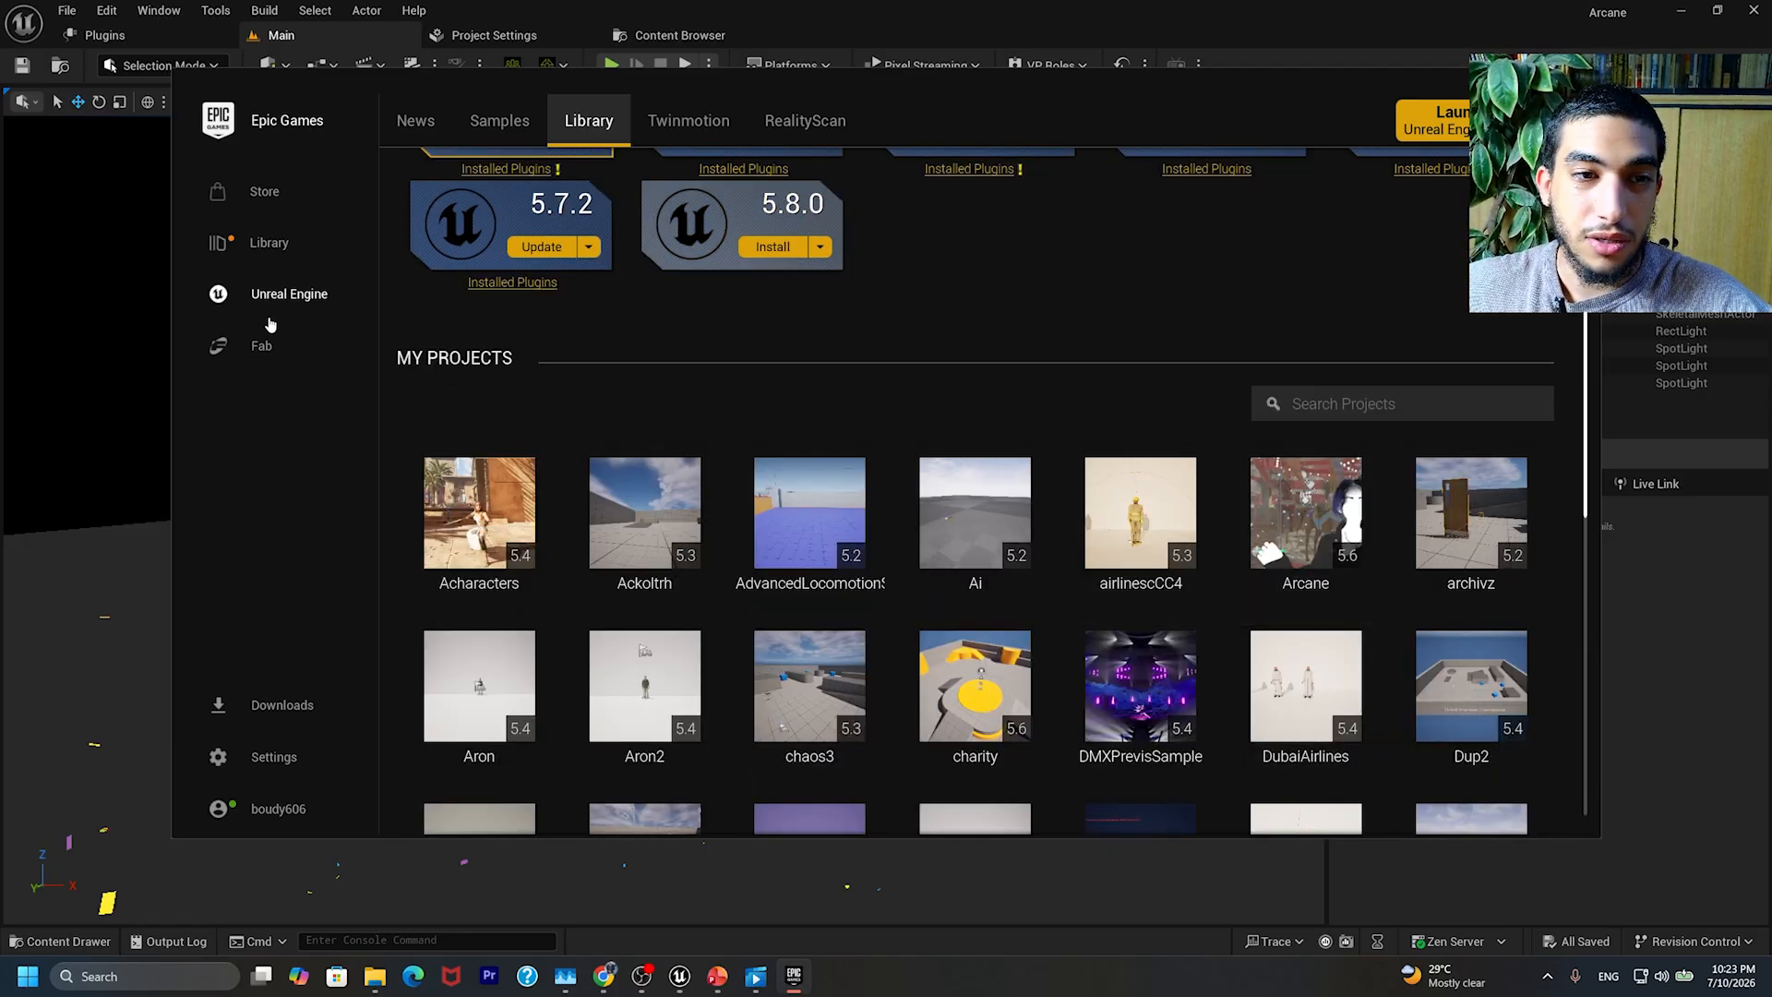
Step: Search Fab for reallusion and open the Reallusion Inc publisher page to review its products
{"action": "left_click", "coordinate": [261, 345]}
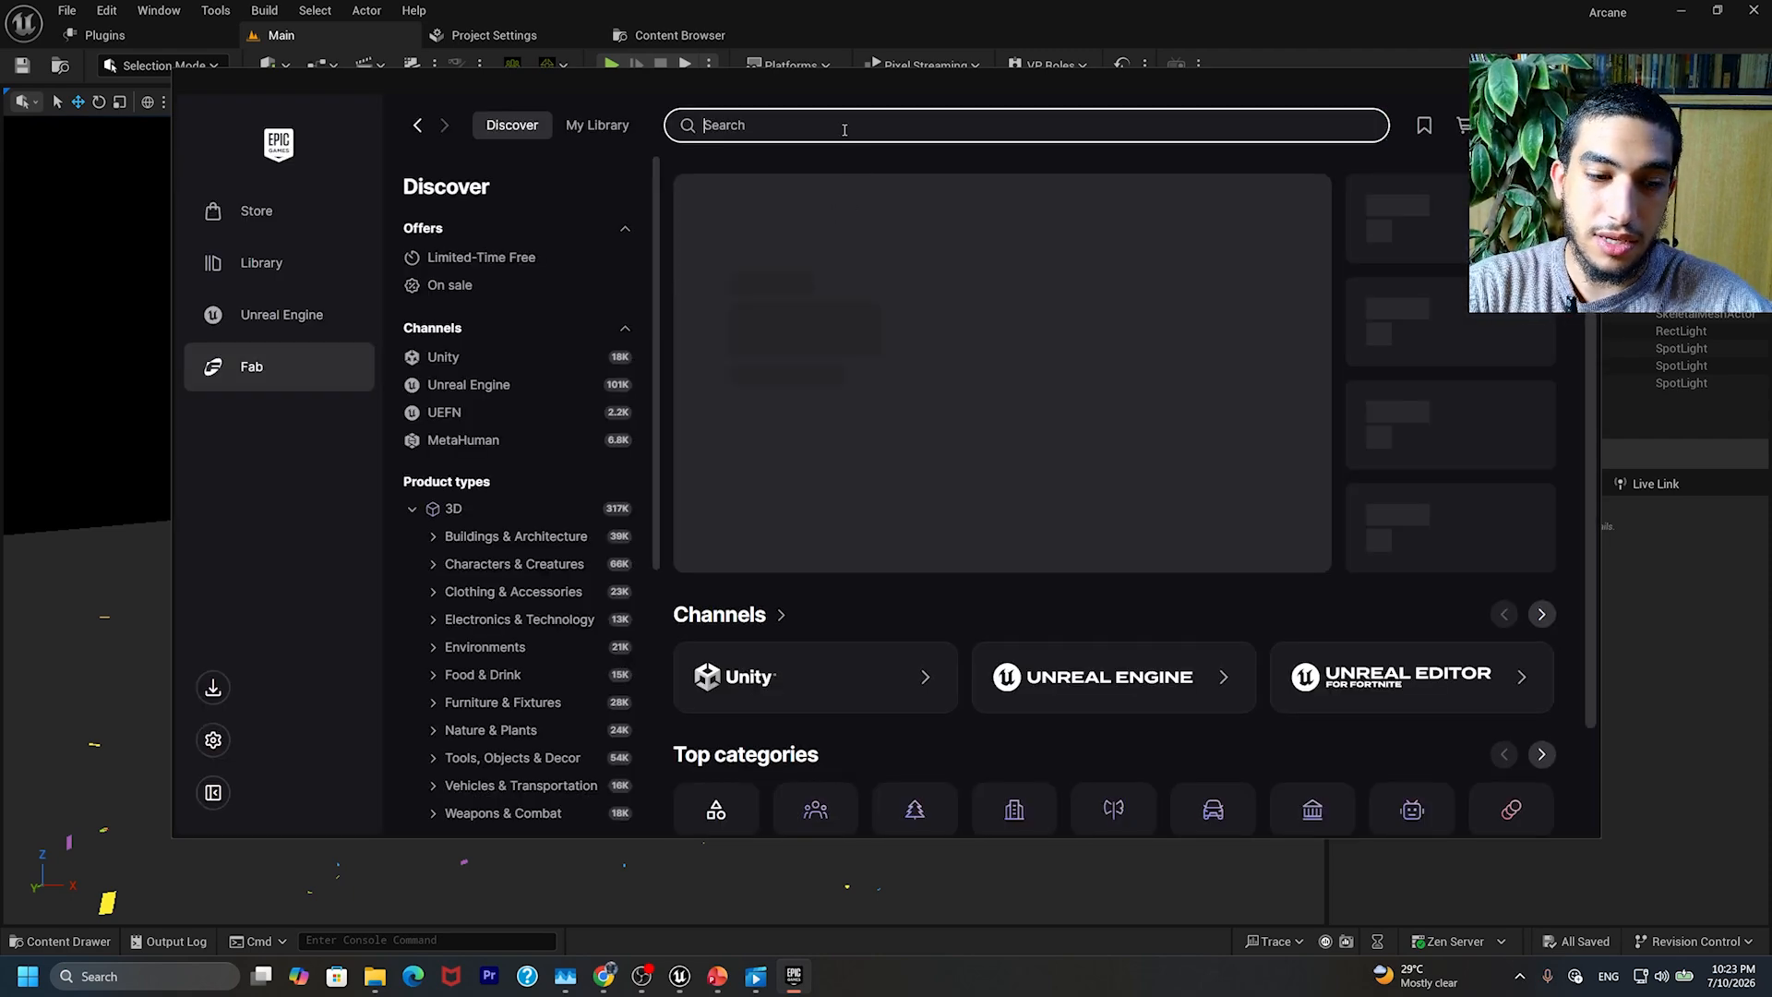
{"action": "type", "text": "reallusion"}
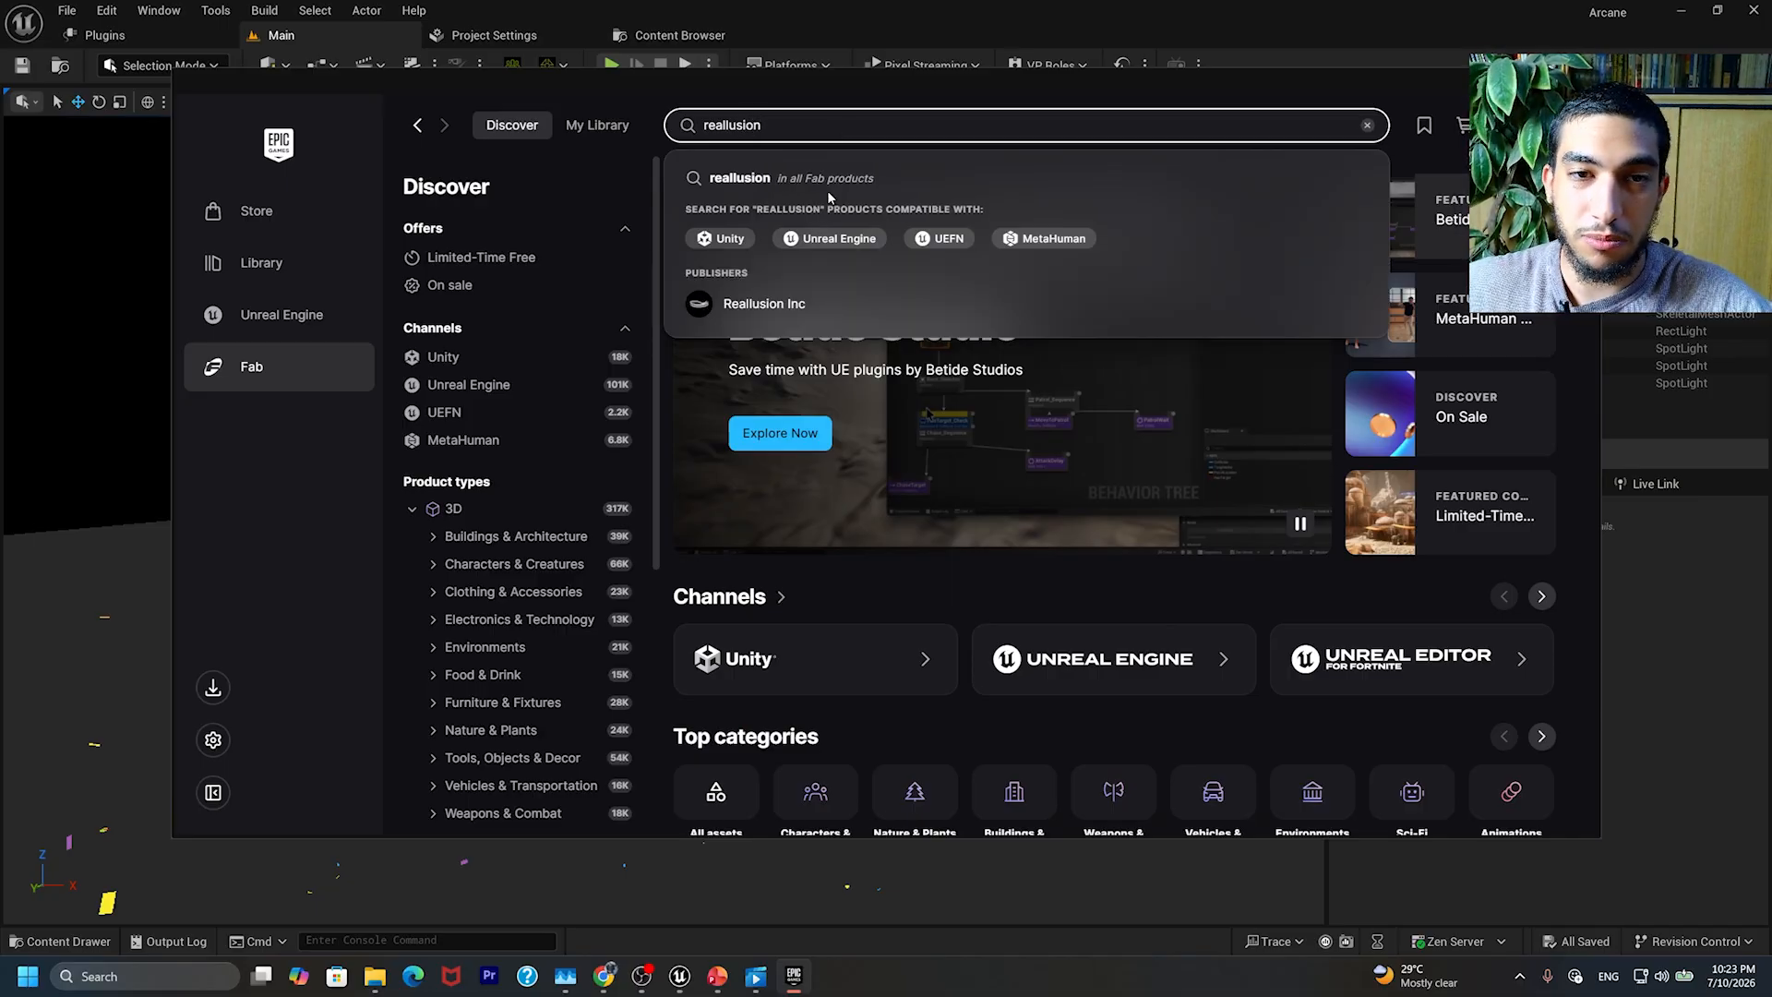
{"action": "left_click", "coordinate": [755, 304]}
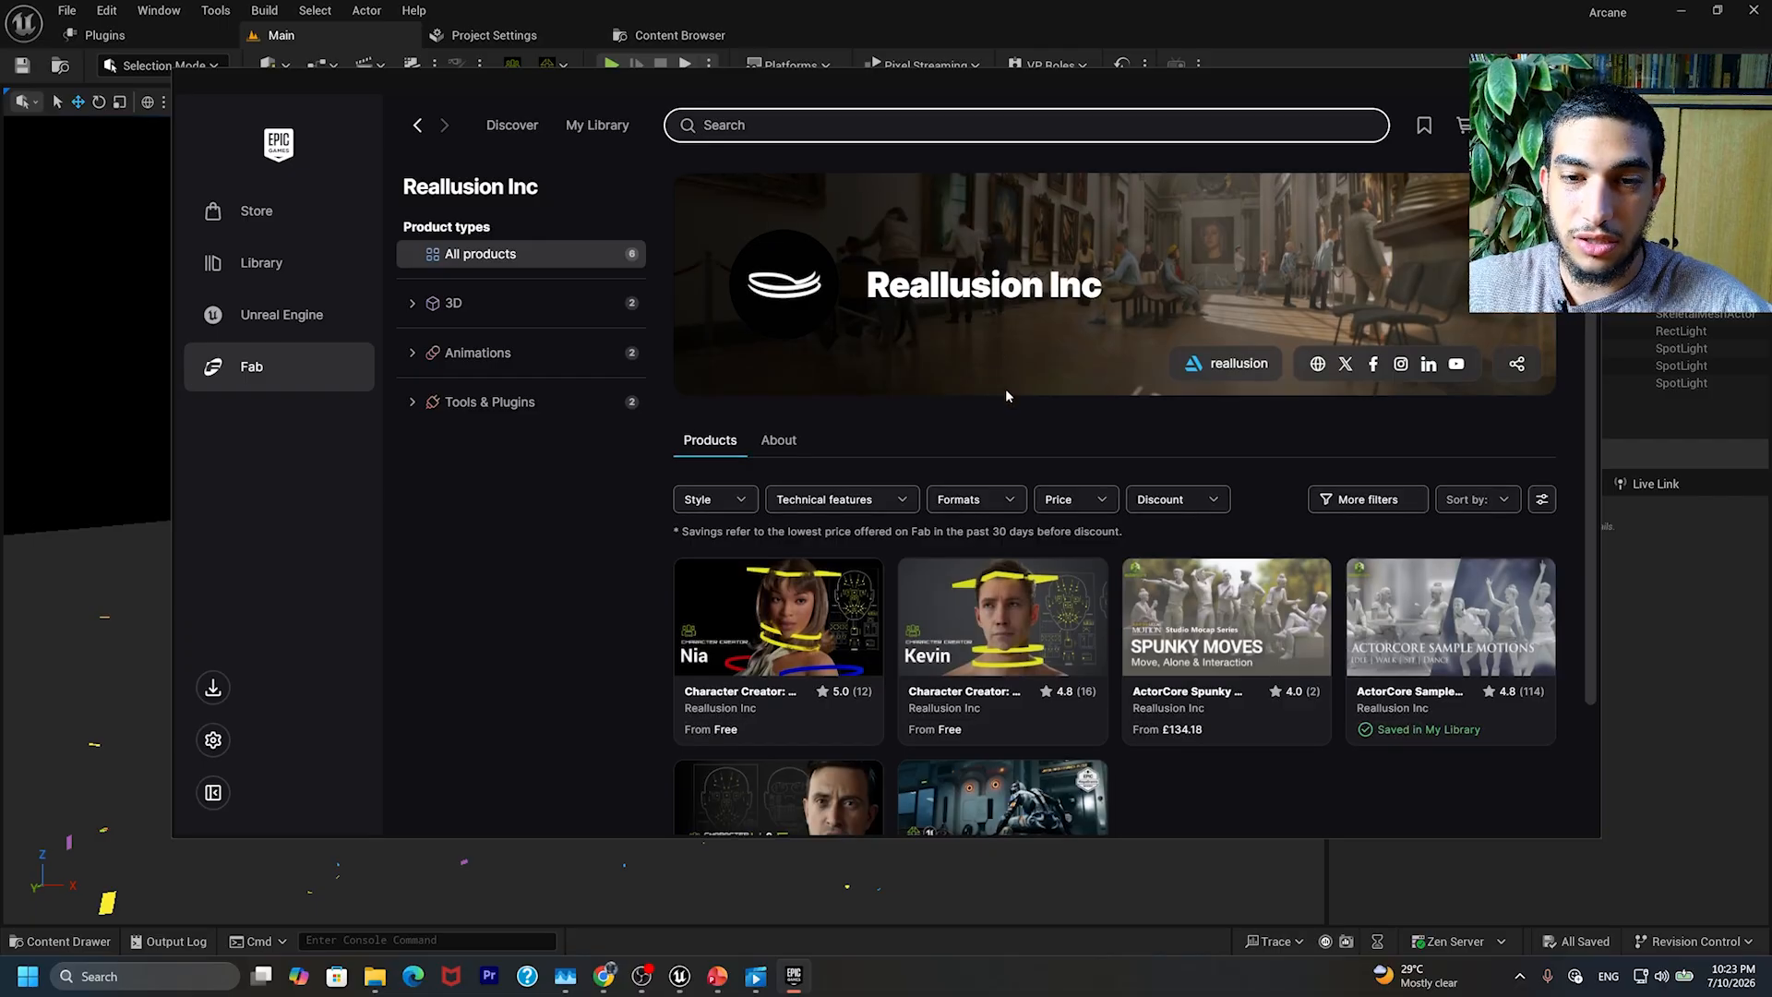
{"action": "scroll", "coordinate": [1005, 390], "scroll_direction": "down", "scroll_amount": 2}
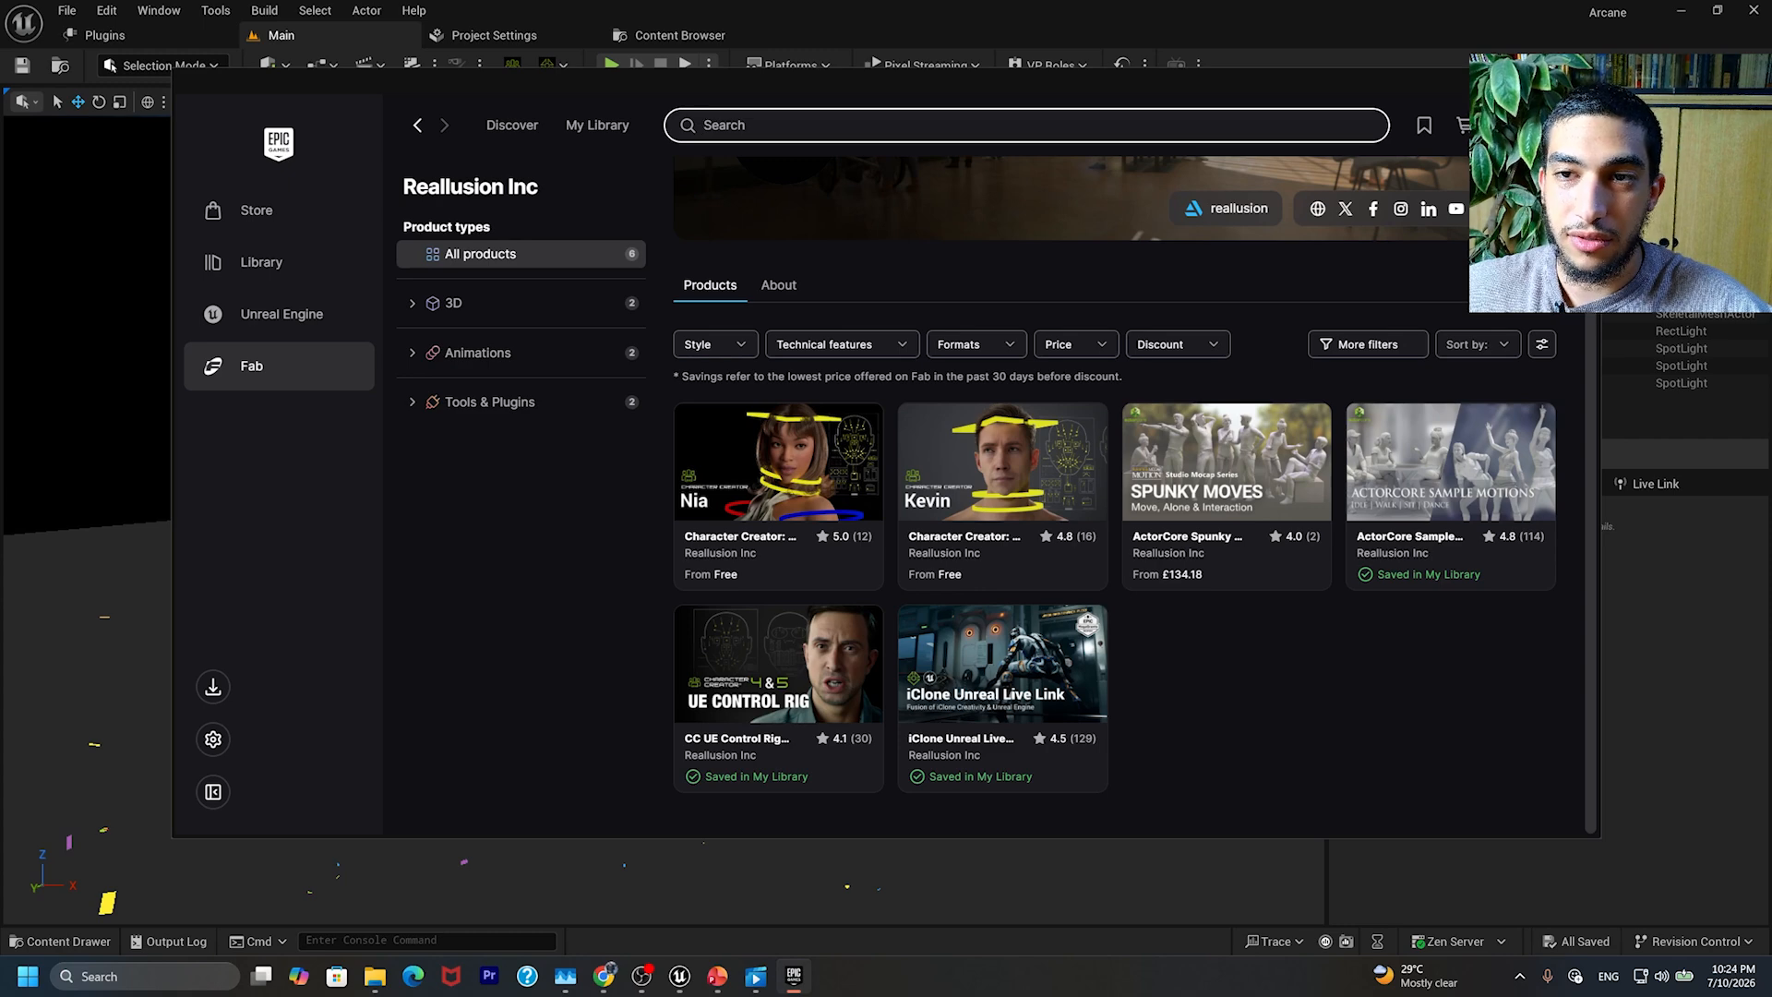
Step: Switch to File Explorer and inspect the Ekko folder and the Jinx.Fbx character folder in Downloads
{"action": "left_click", "coordinate": [12, 253]}
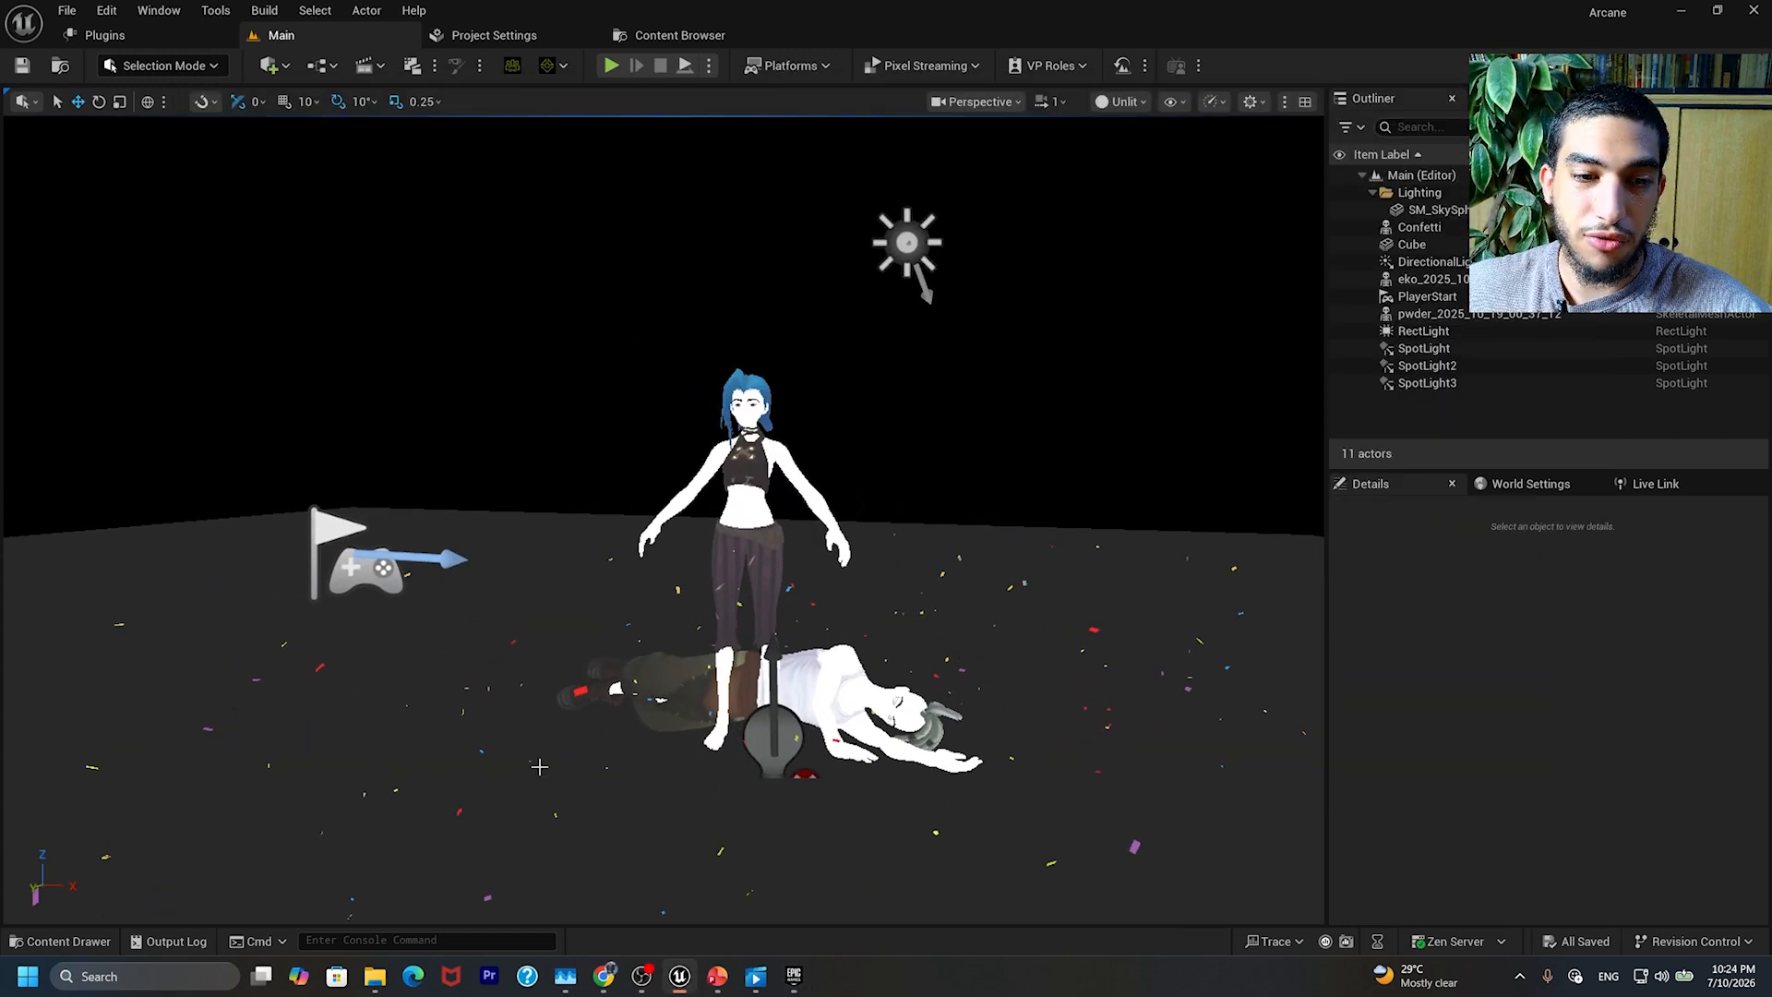
{"action": "left_click", "coordinate": [385, 976]}
{"action": "left_click", "coordinate": [166, 37]}
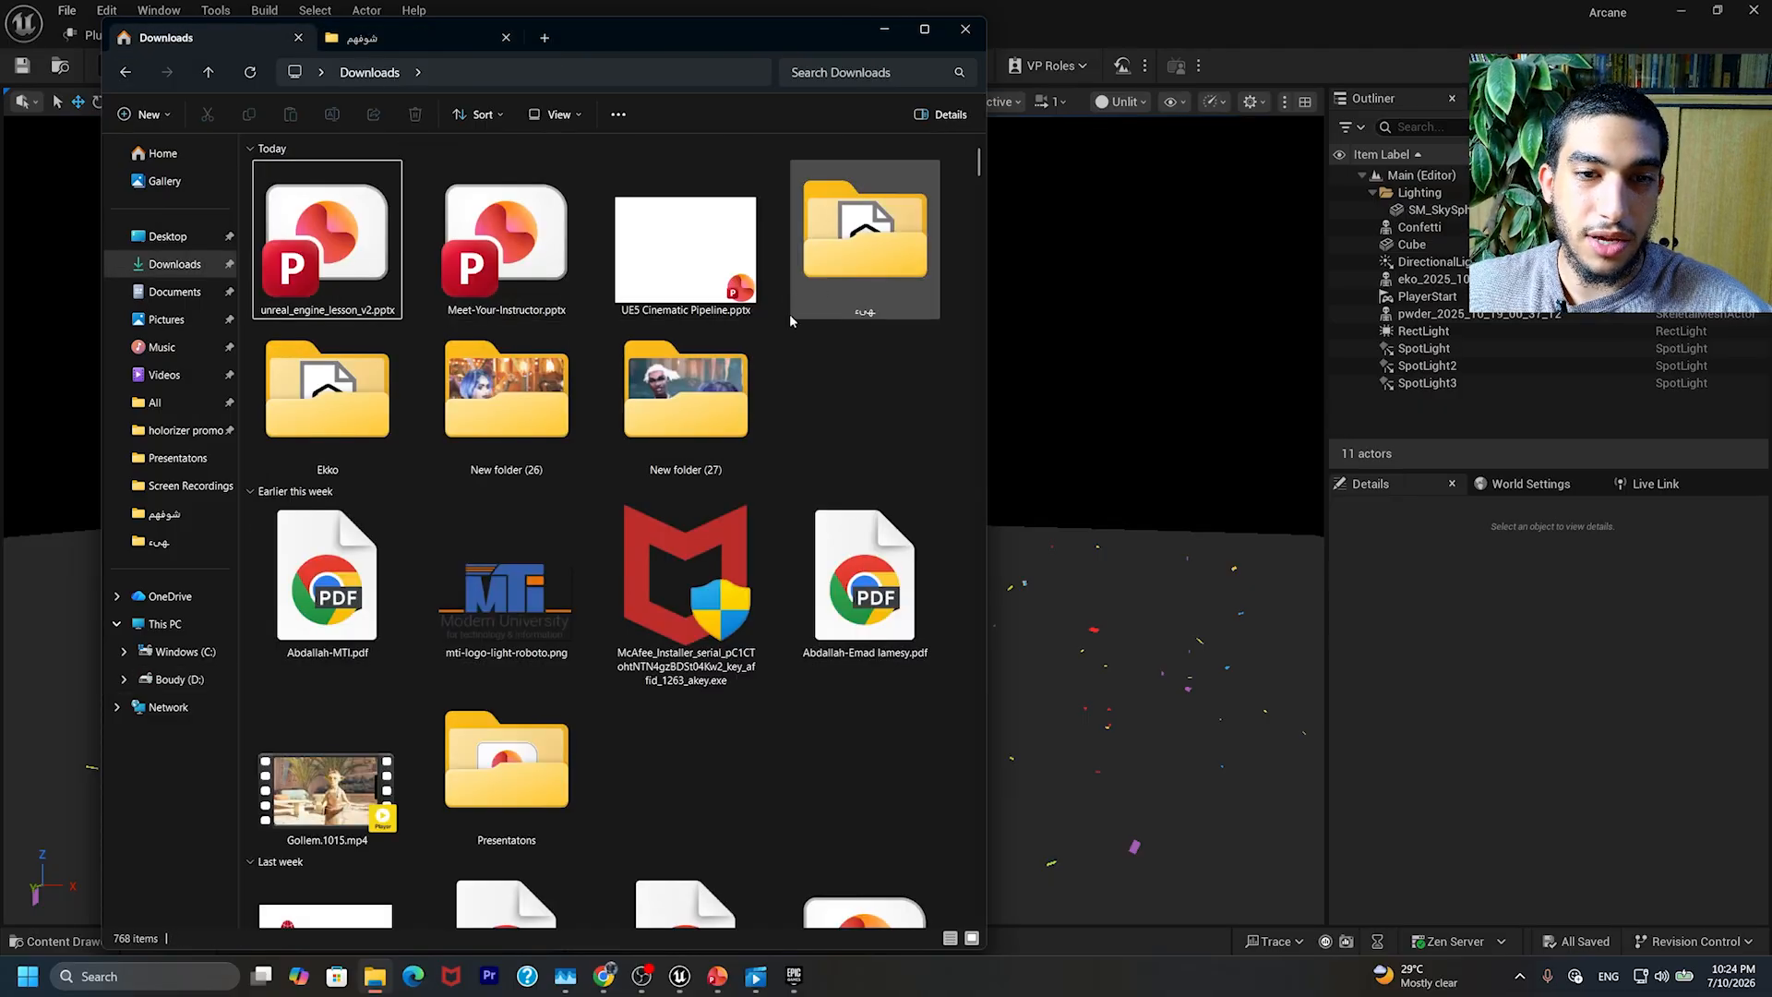
{"action": "double_click", "coordinate": [358, 419]}
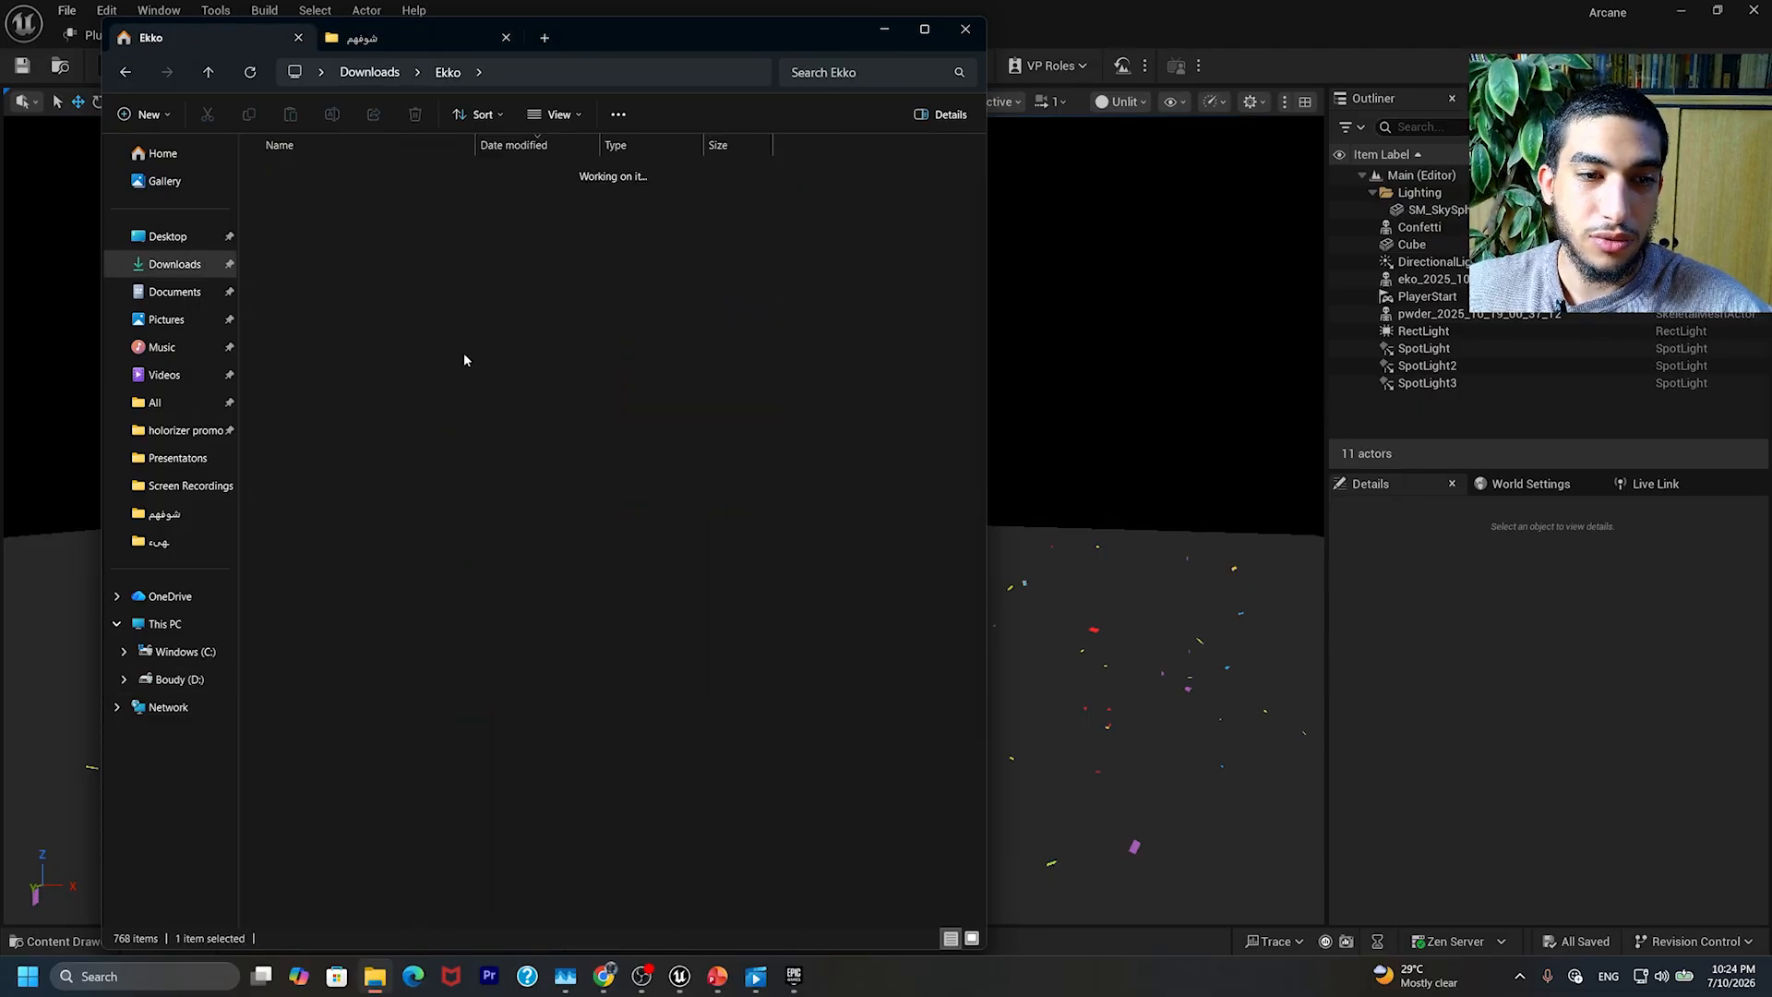
{"action": "left_click", "coordinate": [208, 72]}
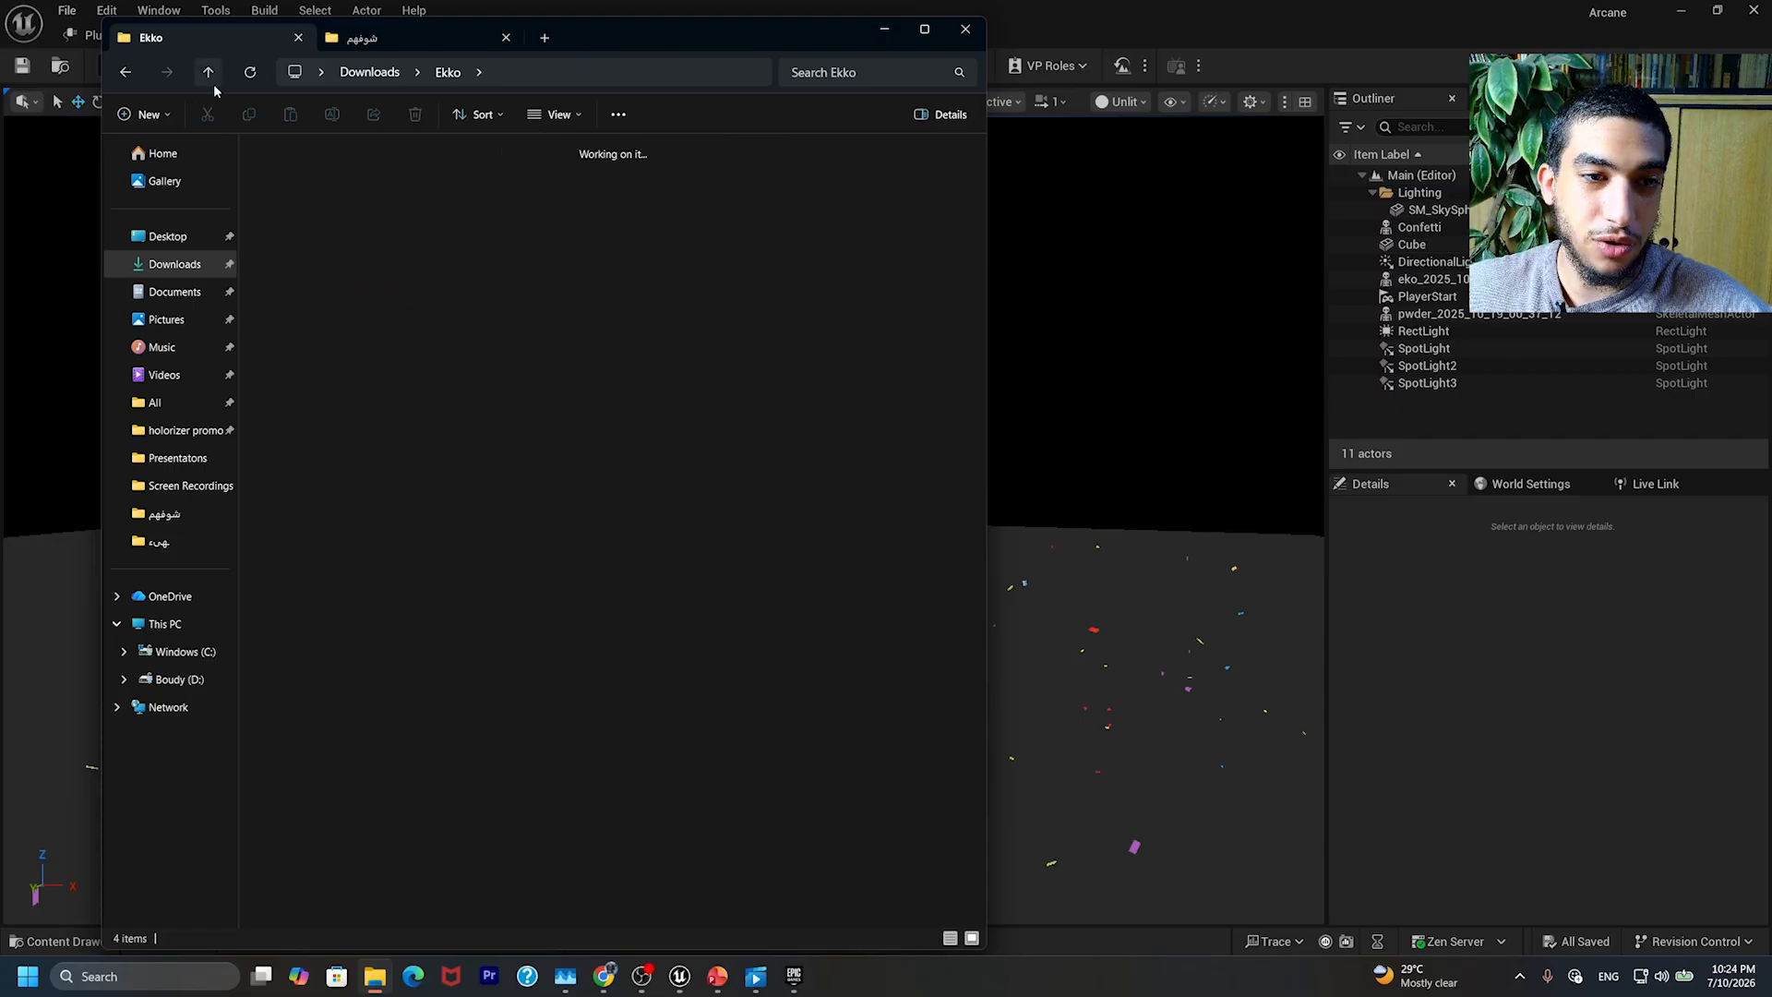
{"action": "double_click", "coordinate": [891, 230]}
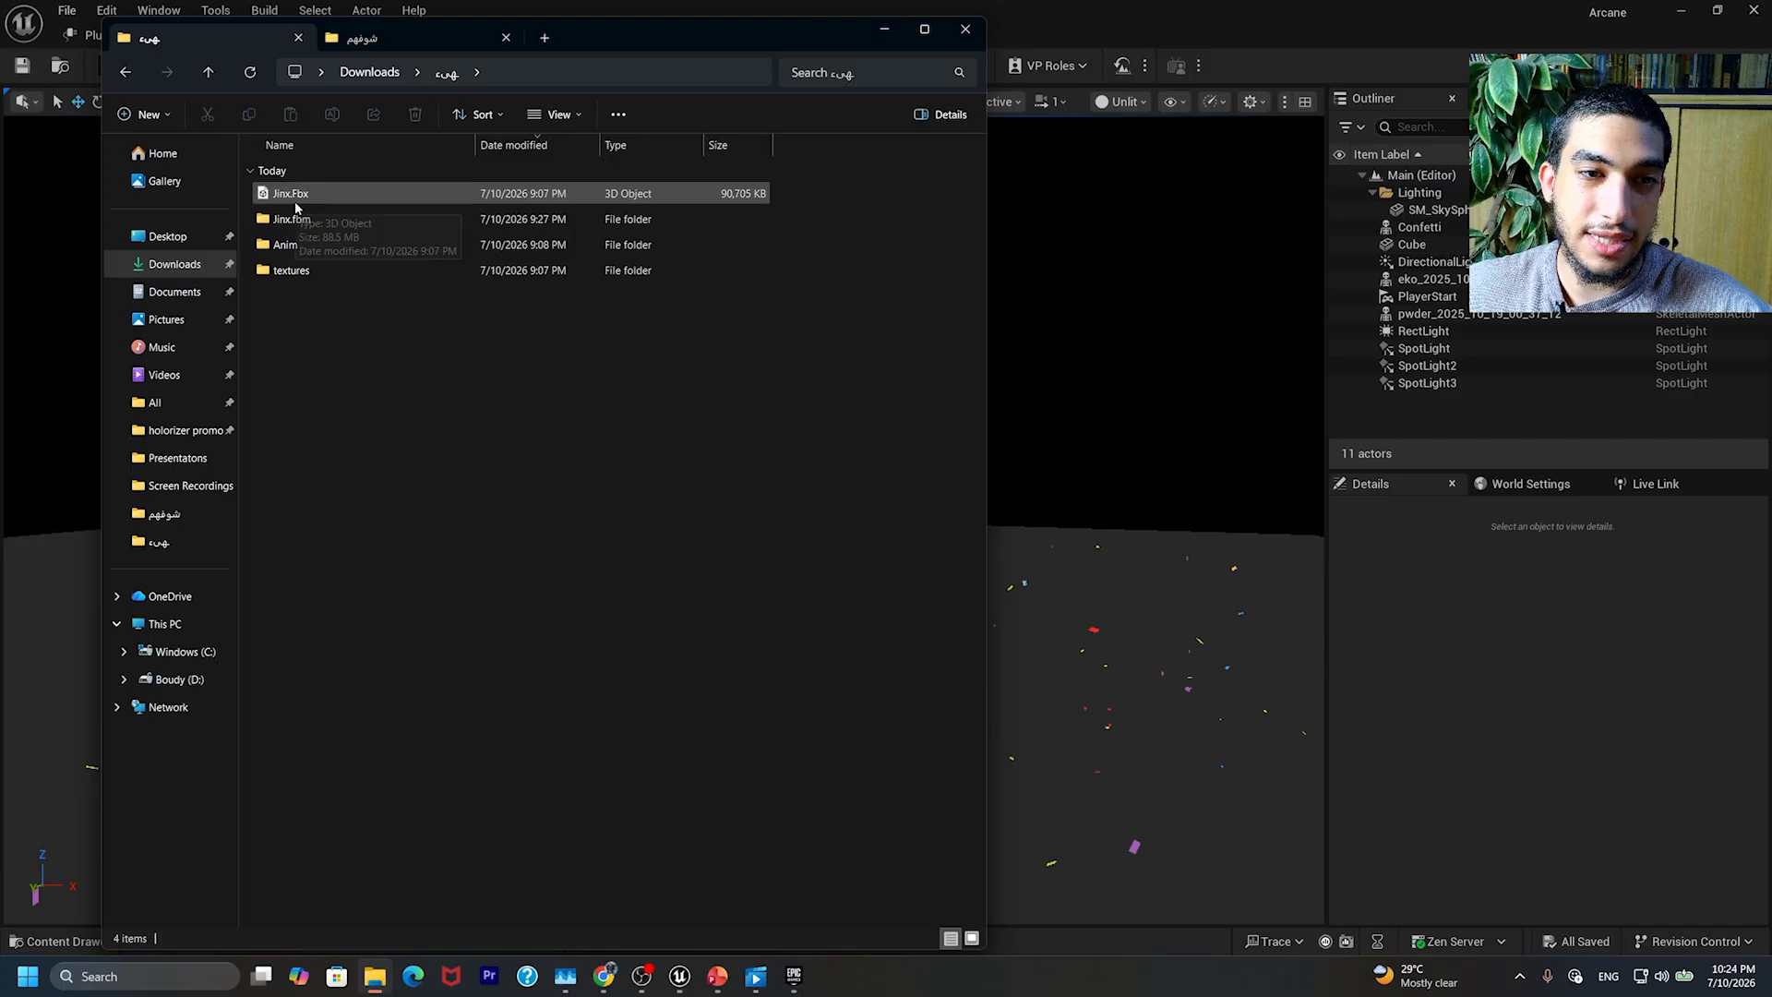
{"action": "left_click", "coordinate": [208, 72]}
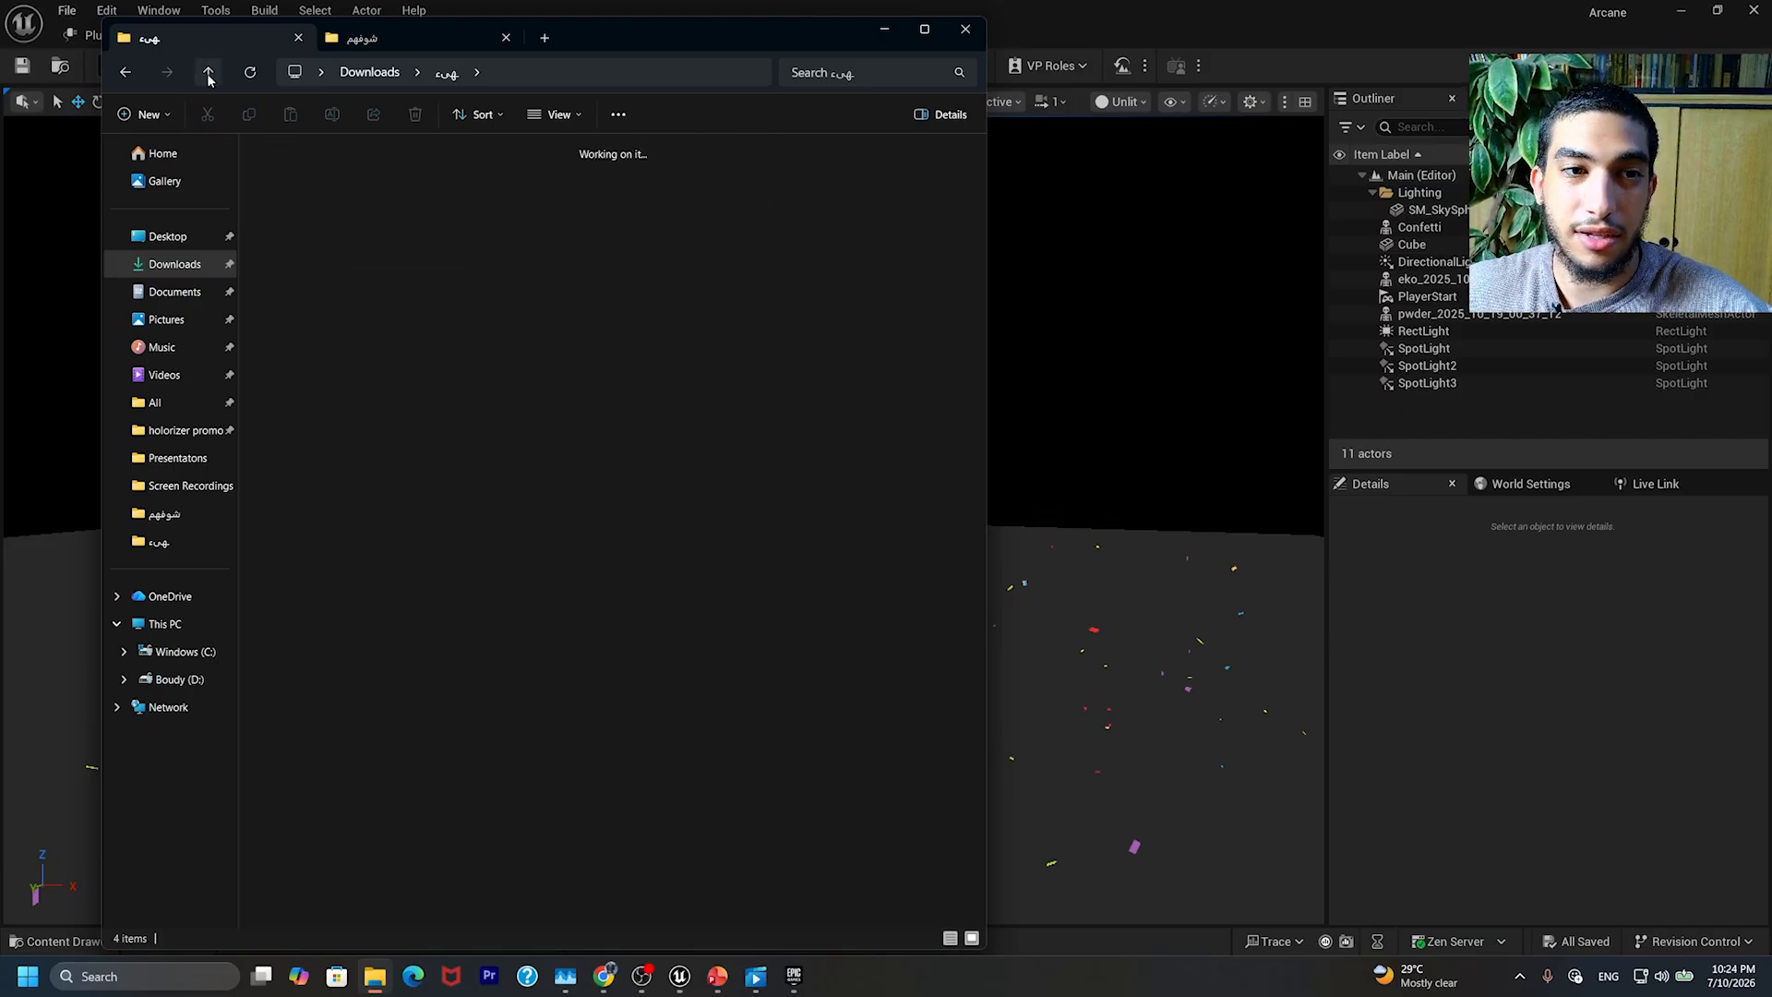
{"action": "left_click", "coordinate": [883, 38]}
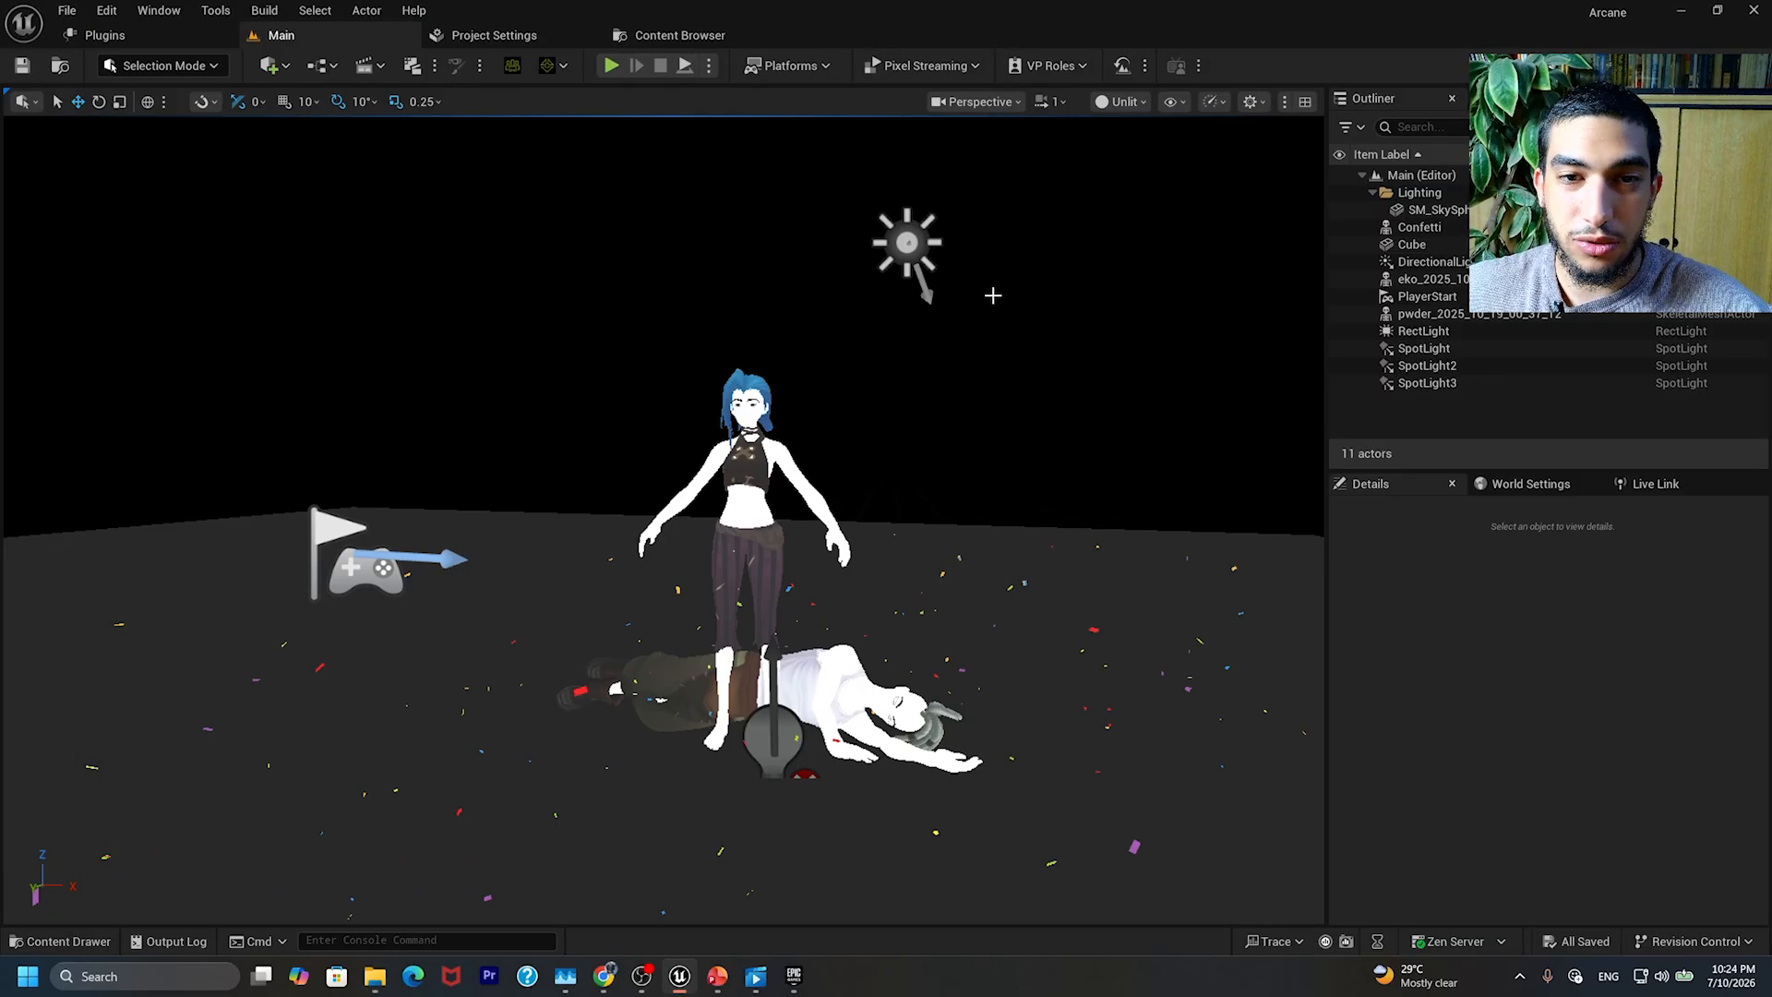
Step: Create a folder named CharacterTst inside the project's RLContent folder and open it
{"action": "key", "text": "s"}
{"action": "right_click_drag", "start_coordinate": [993, 294], "coordinate": [1012, 293]}
{"action": "key", "text": "w"}
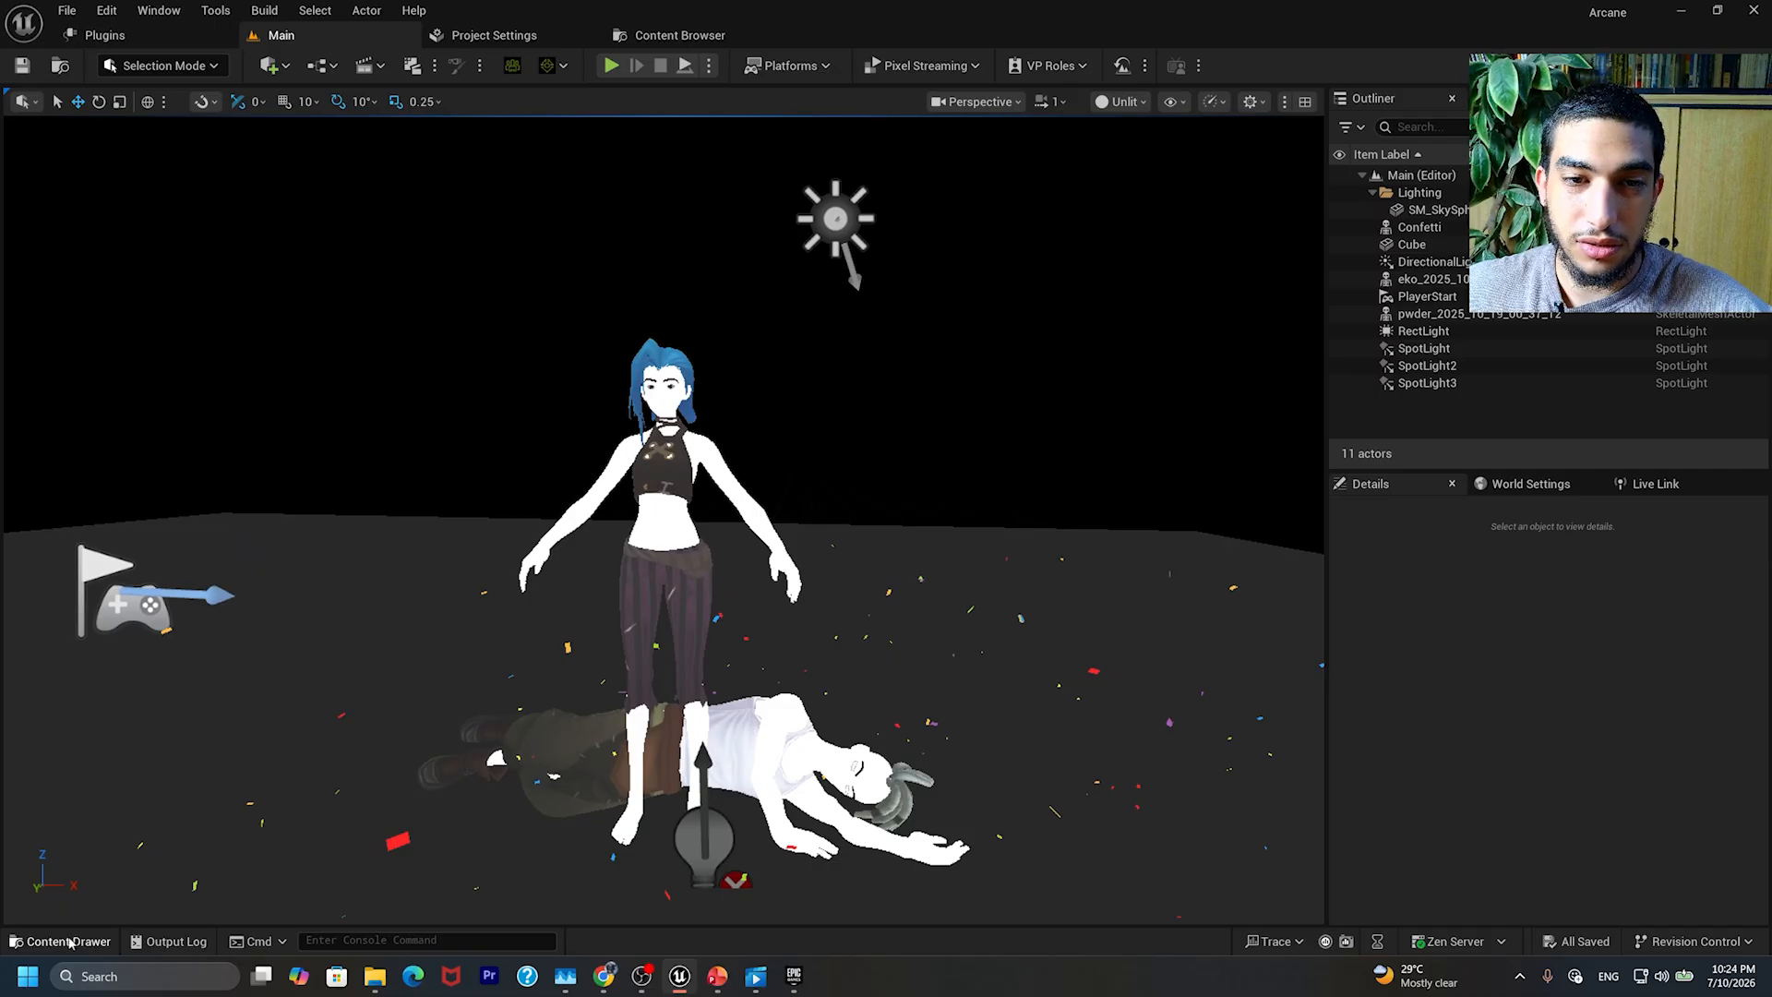
{"action": "left_click", "coordinate": [55, 941]}
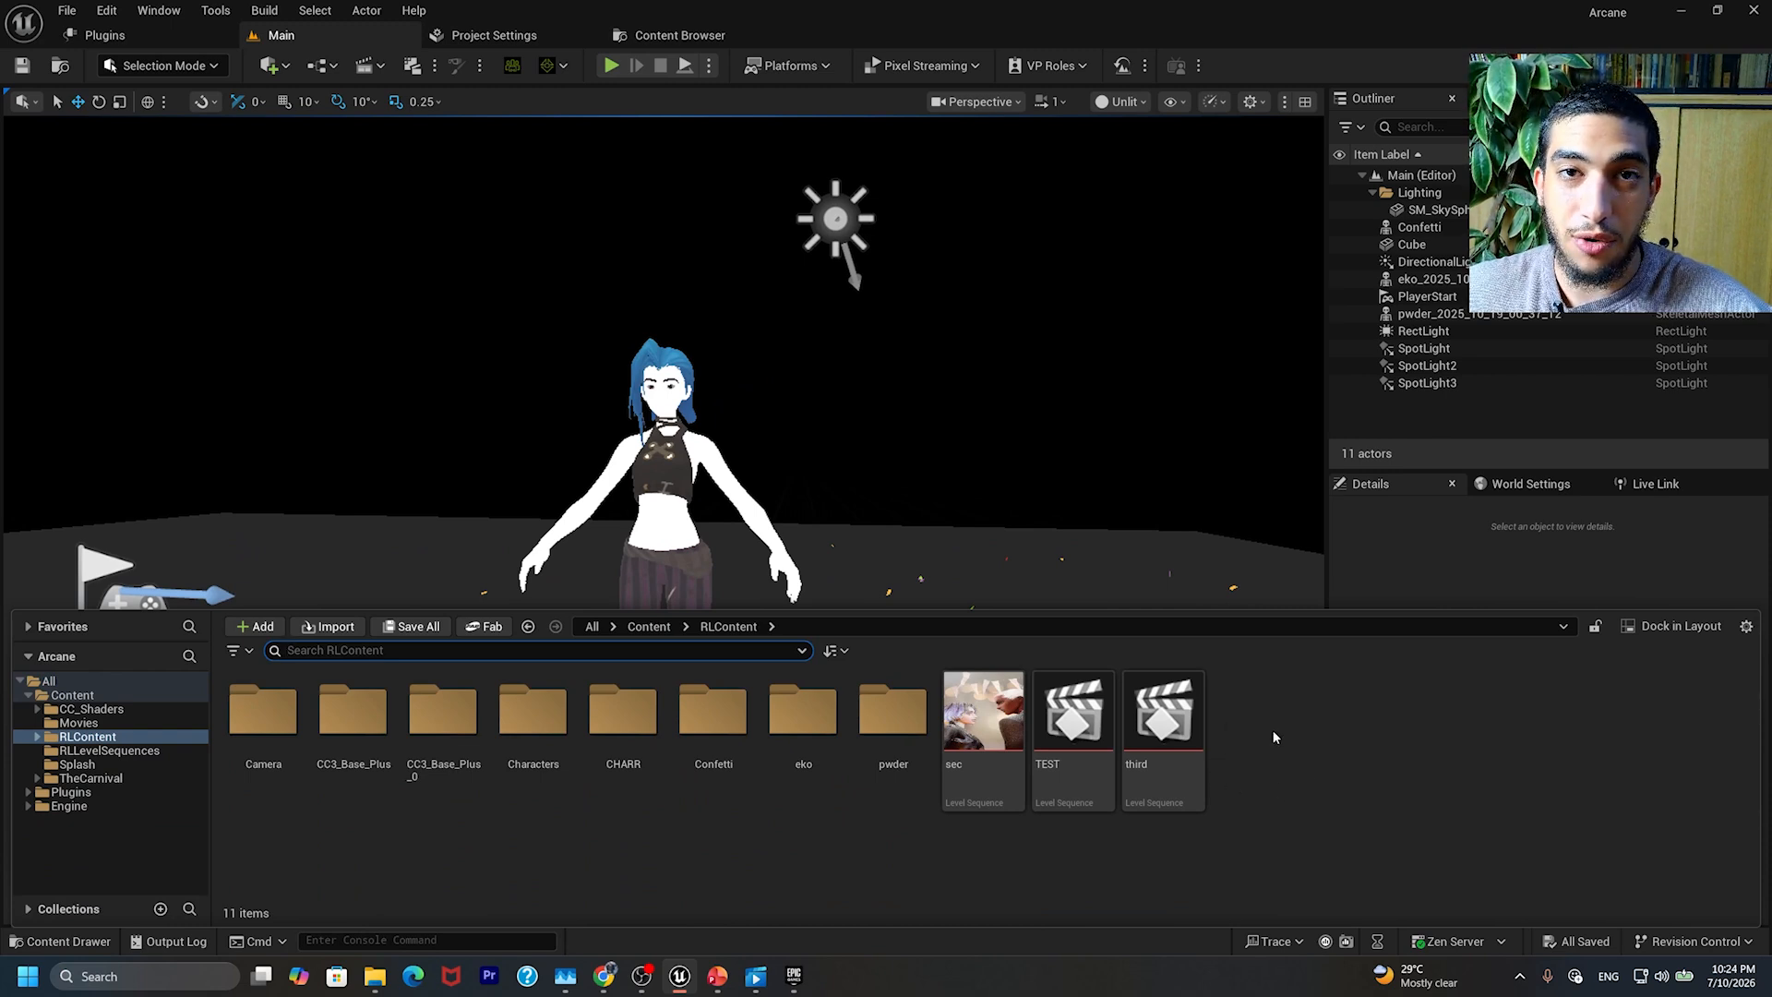
{"action": "right_click", "coordinate": [1324, 725]}
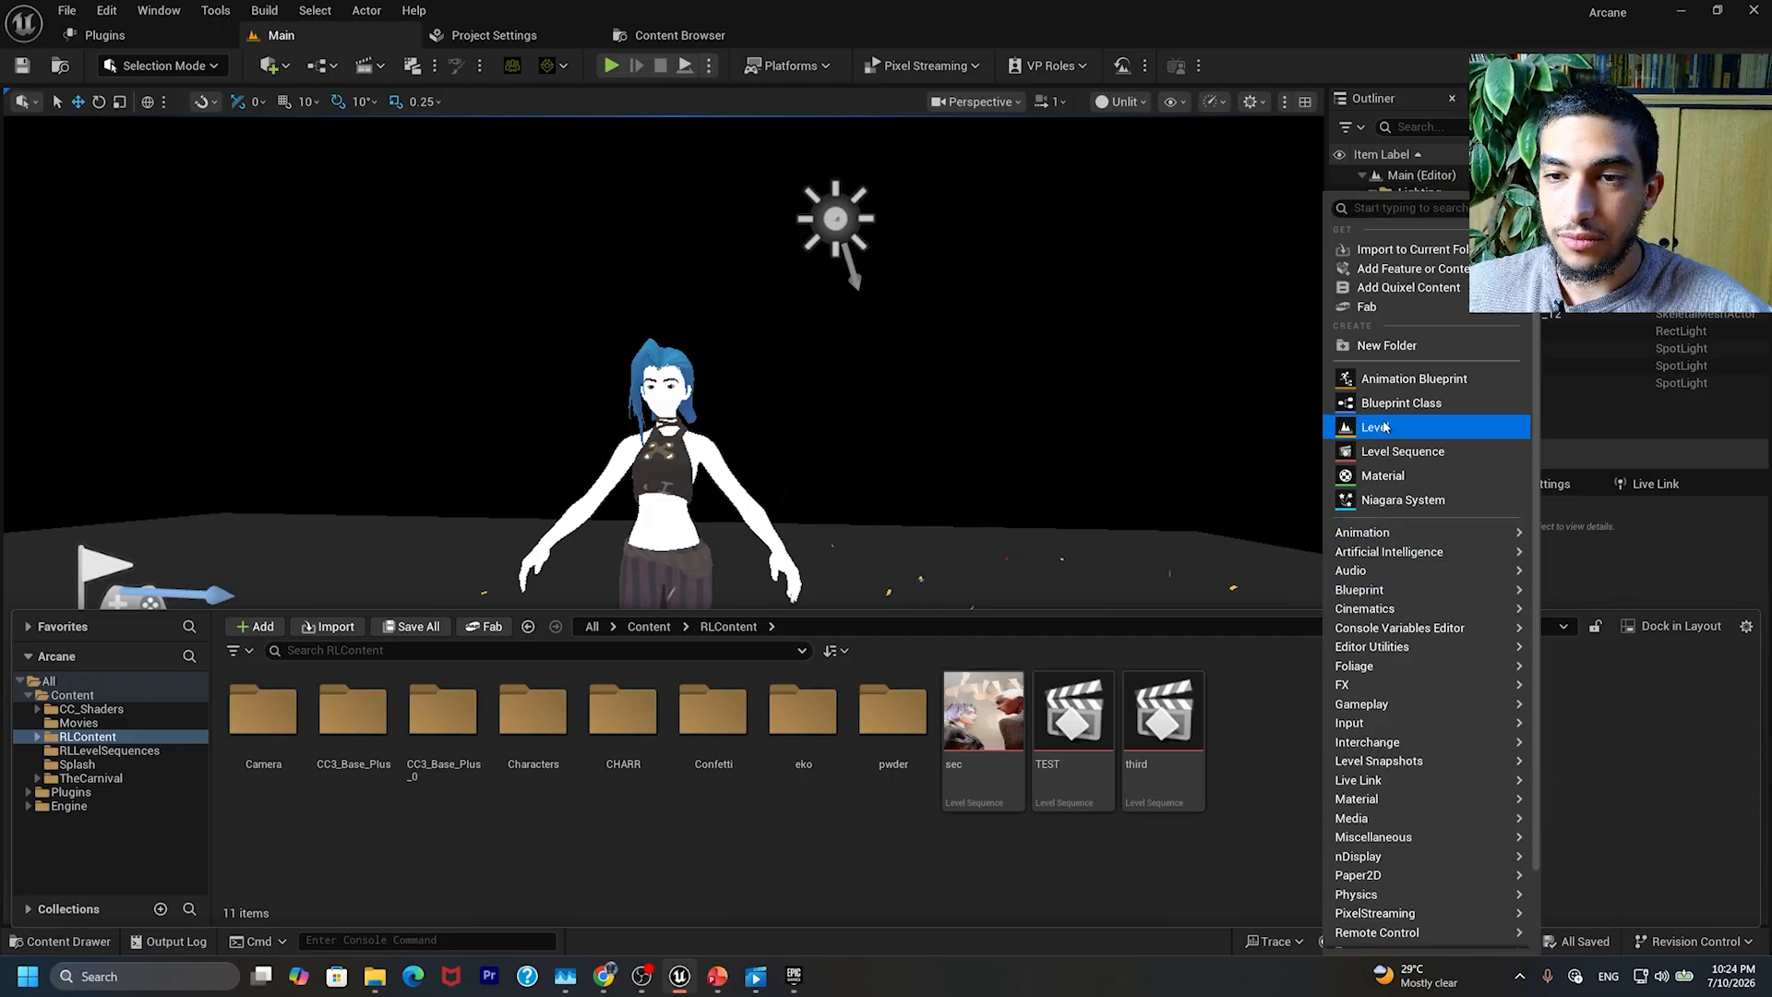
{"action": "left_click", "coordinate": [1375, 348]}
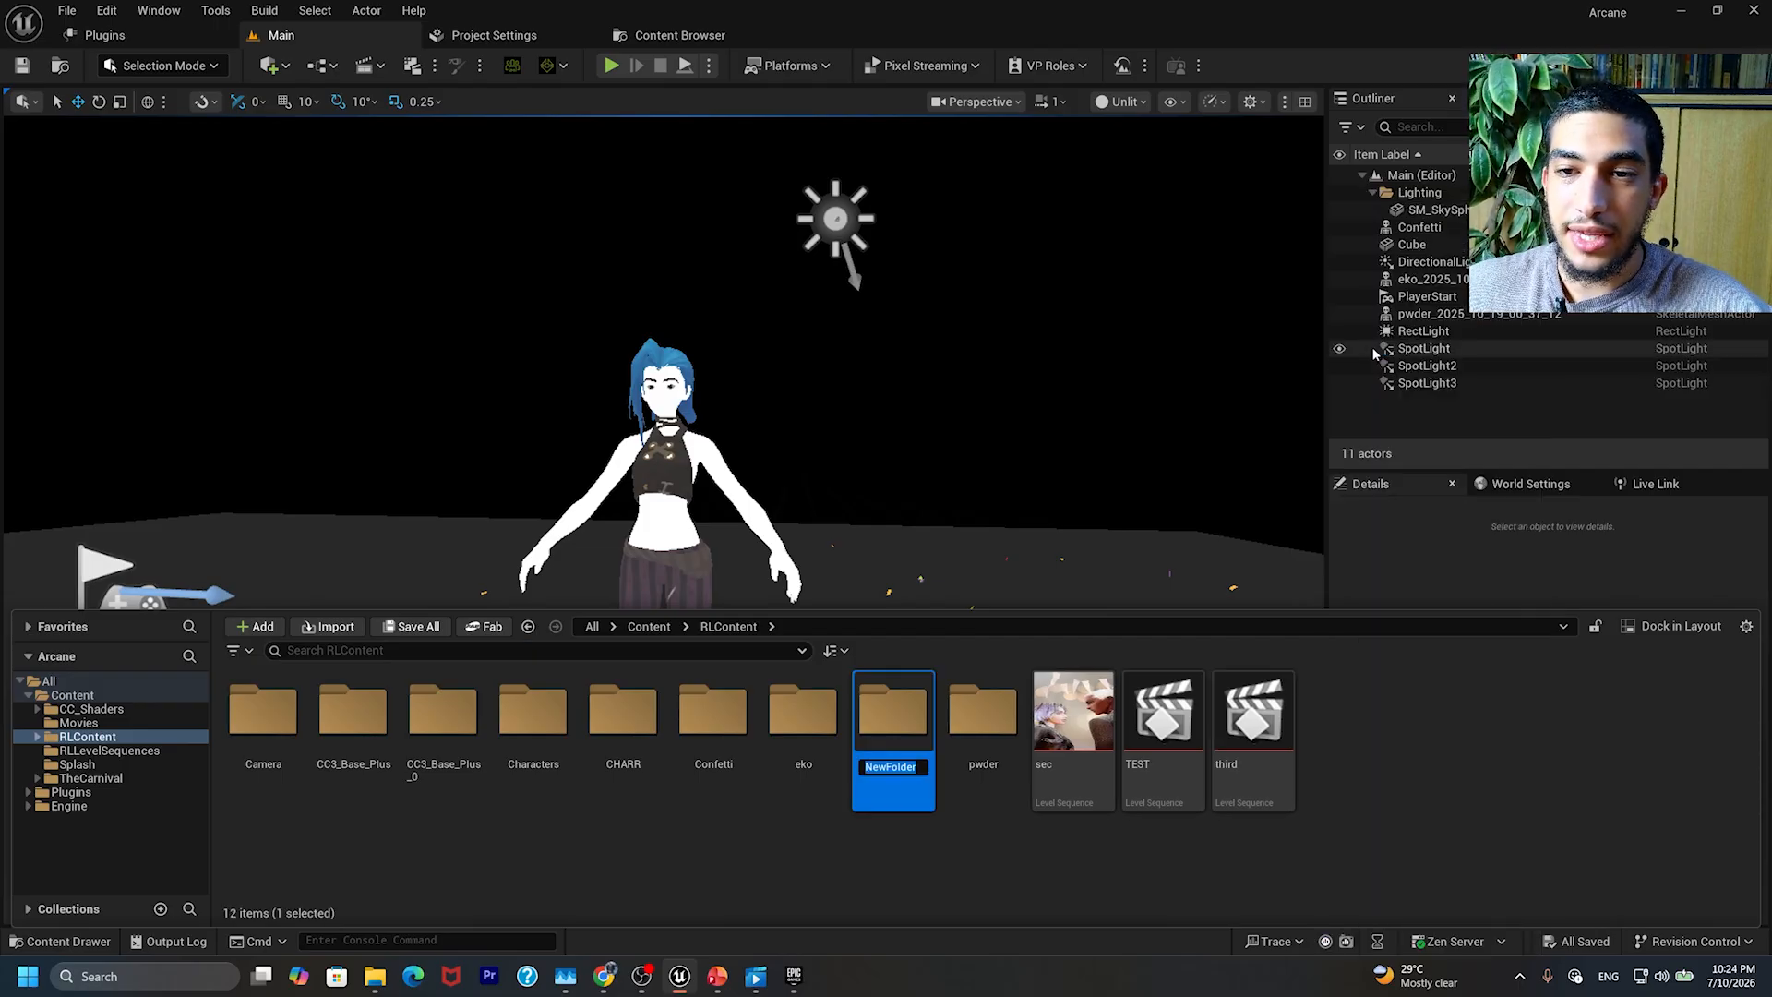
{"action": "type", "text": "Char"}
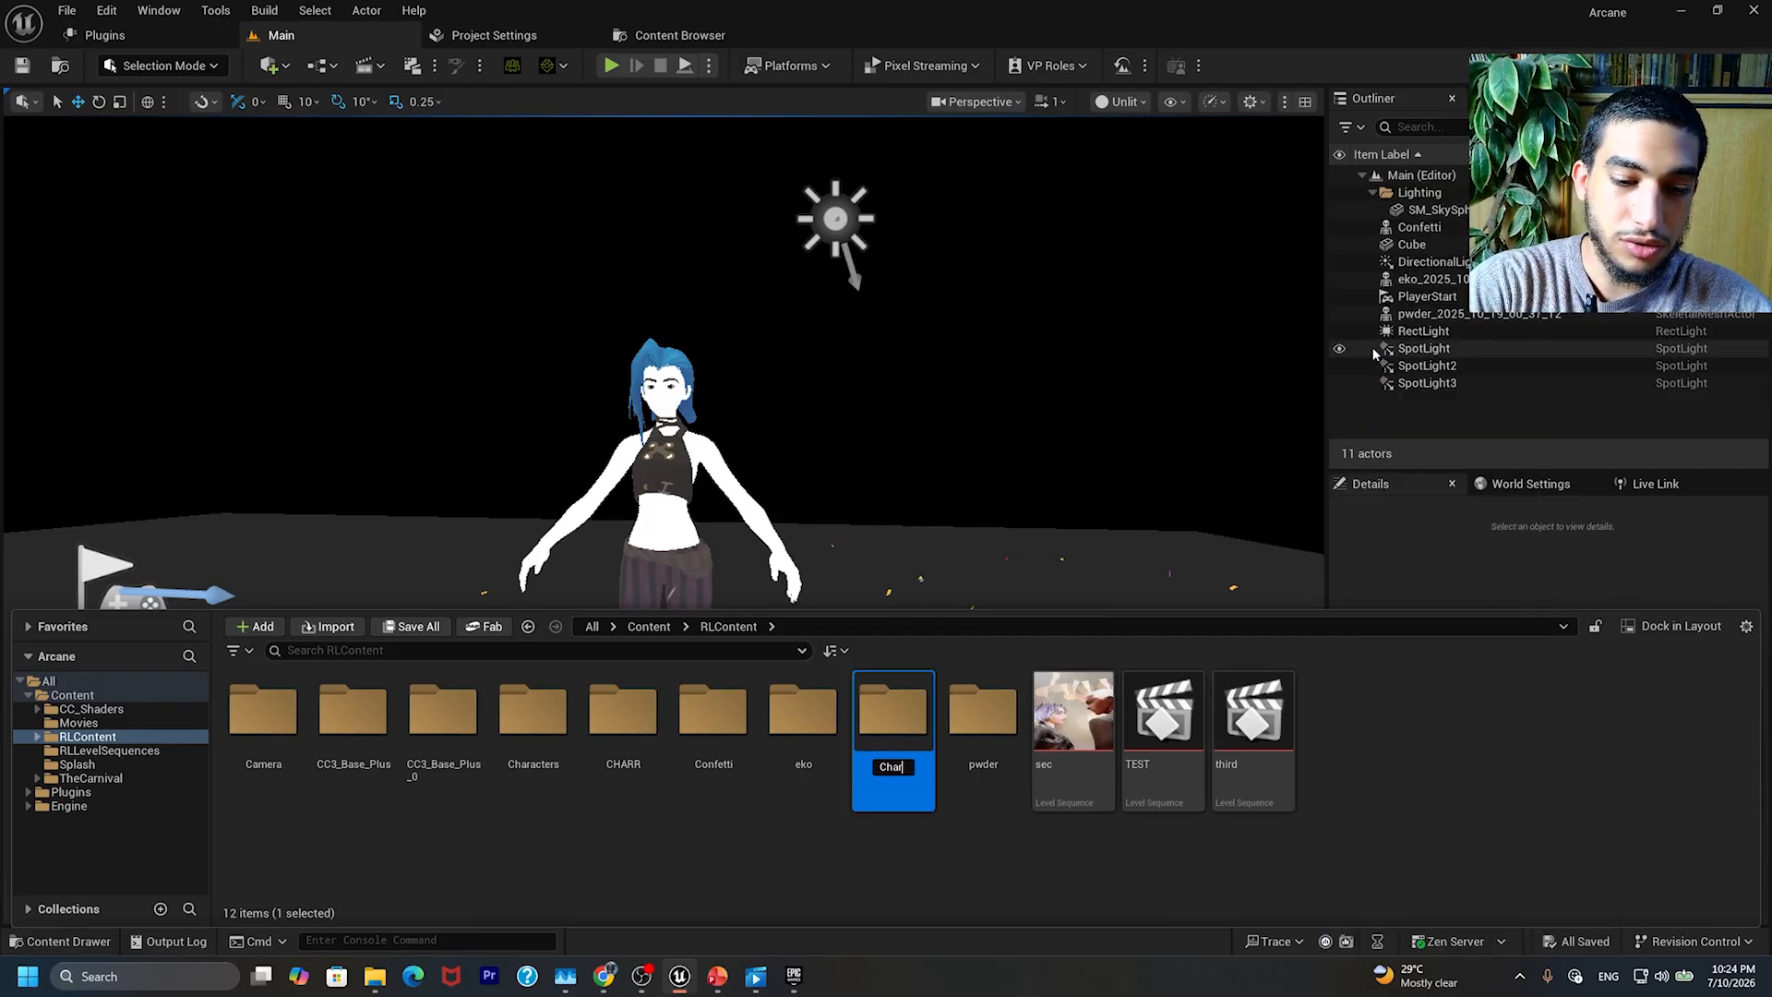
{"action": "type", "text": "acters"}
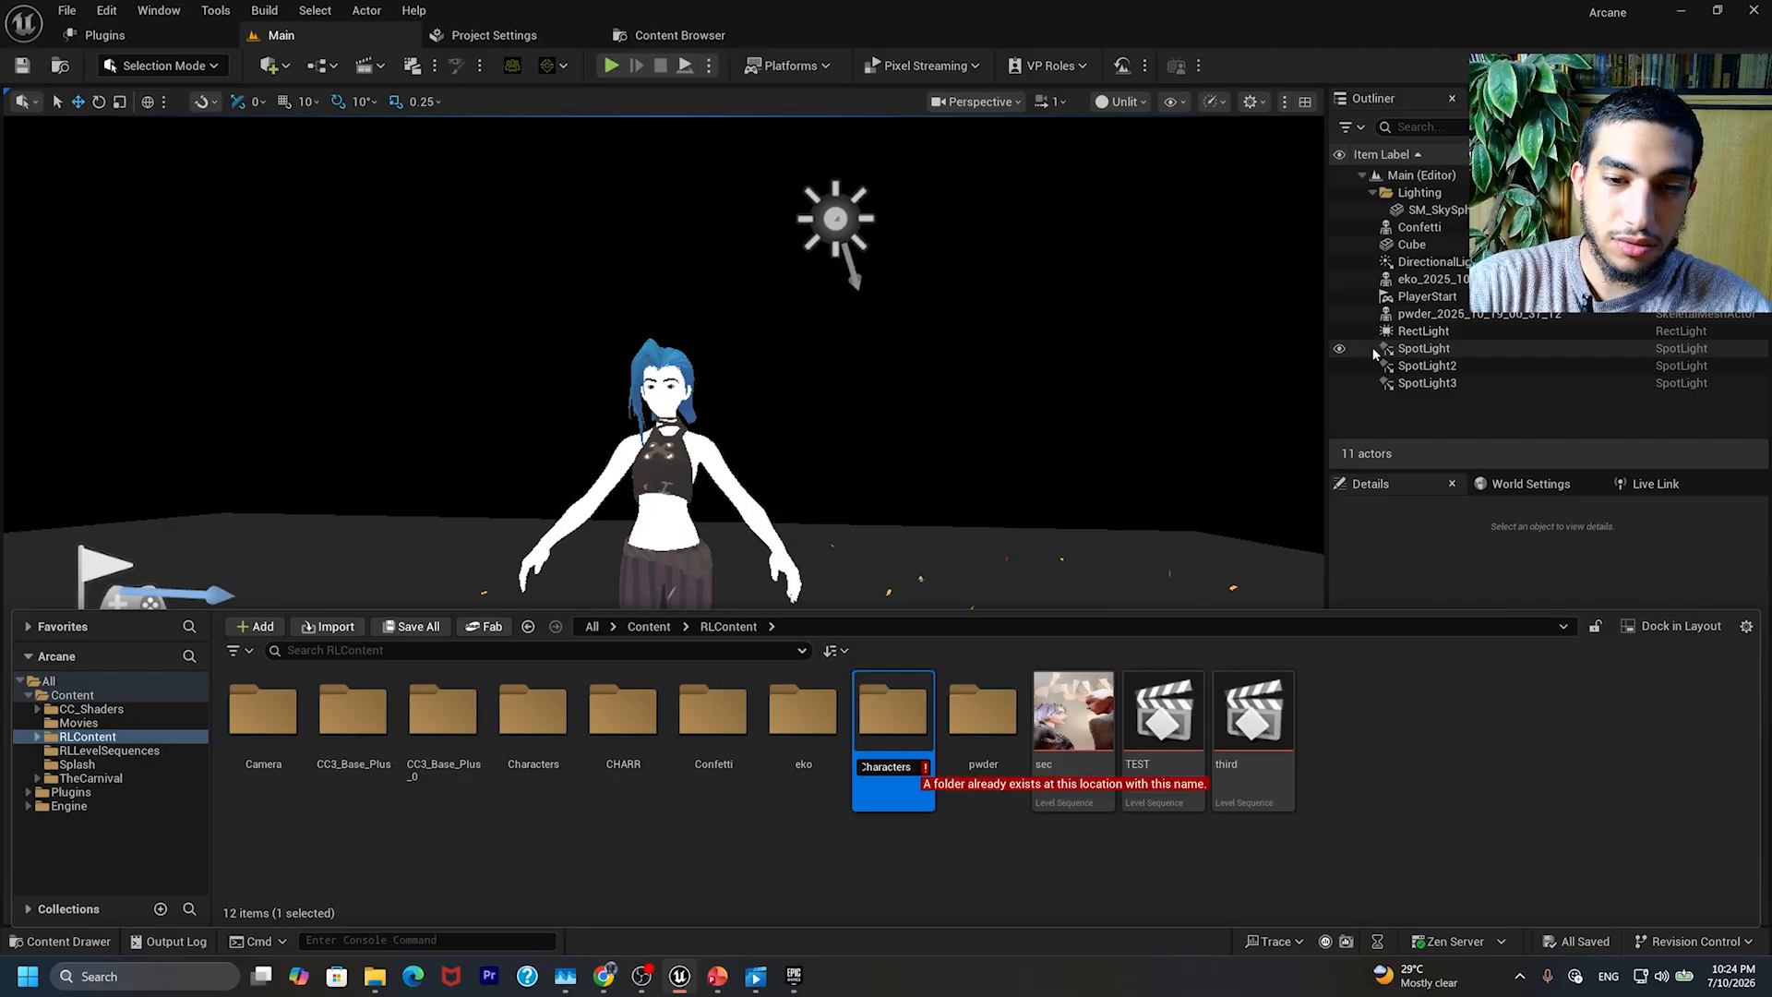
{"action": "key", "text": "BackSpace"}
{"action": "type", "text": "Tst"}
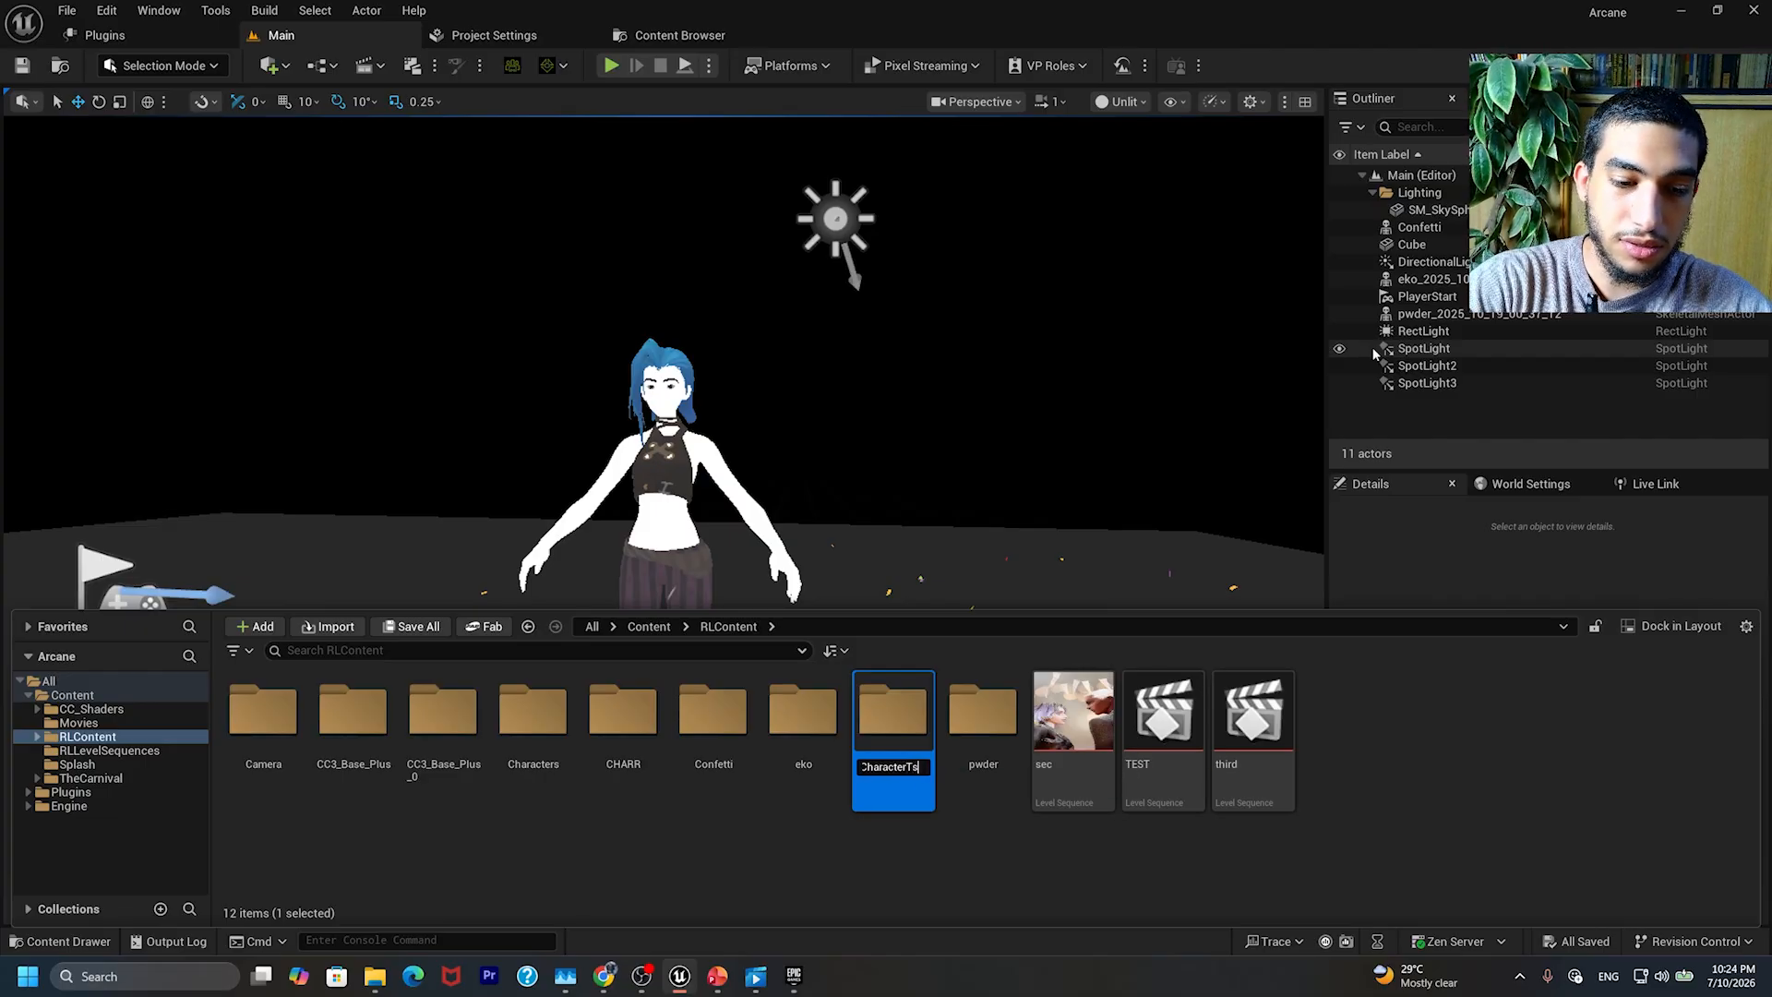
{"action": "key", "text": "Return"}
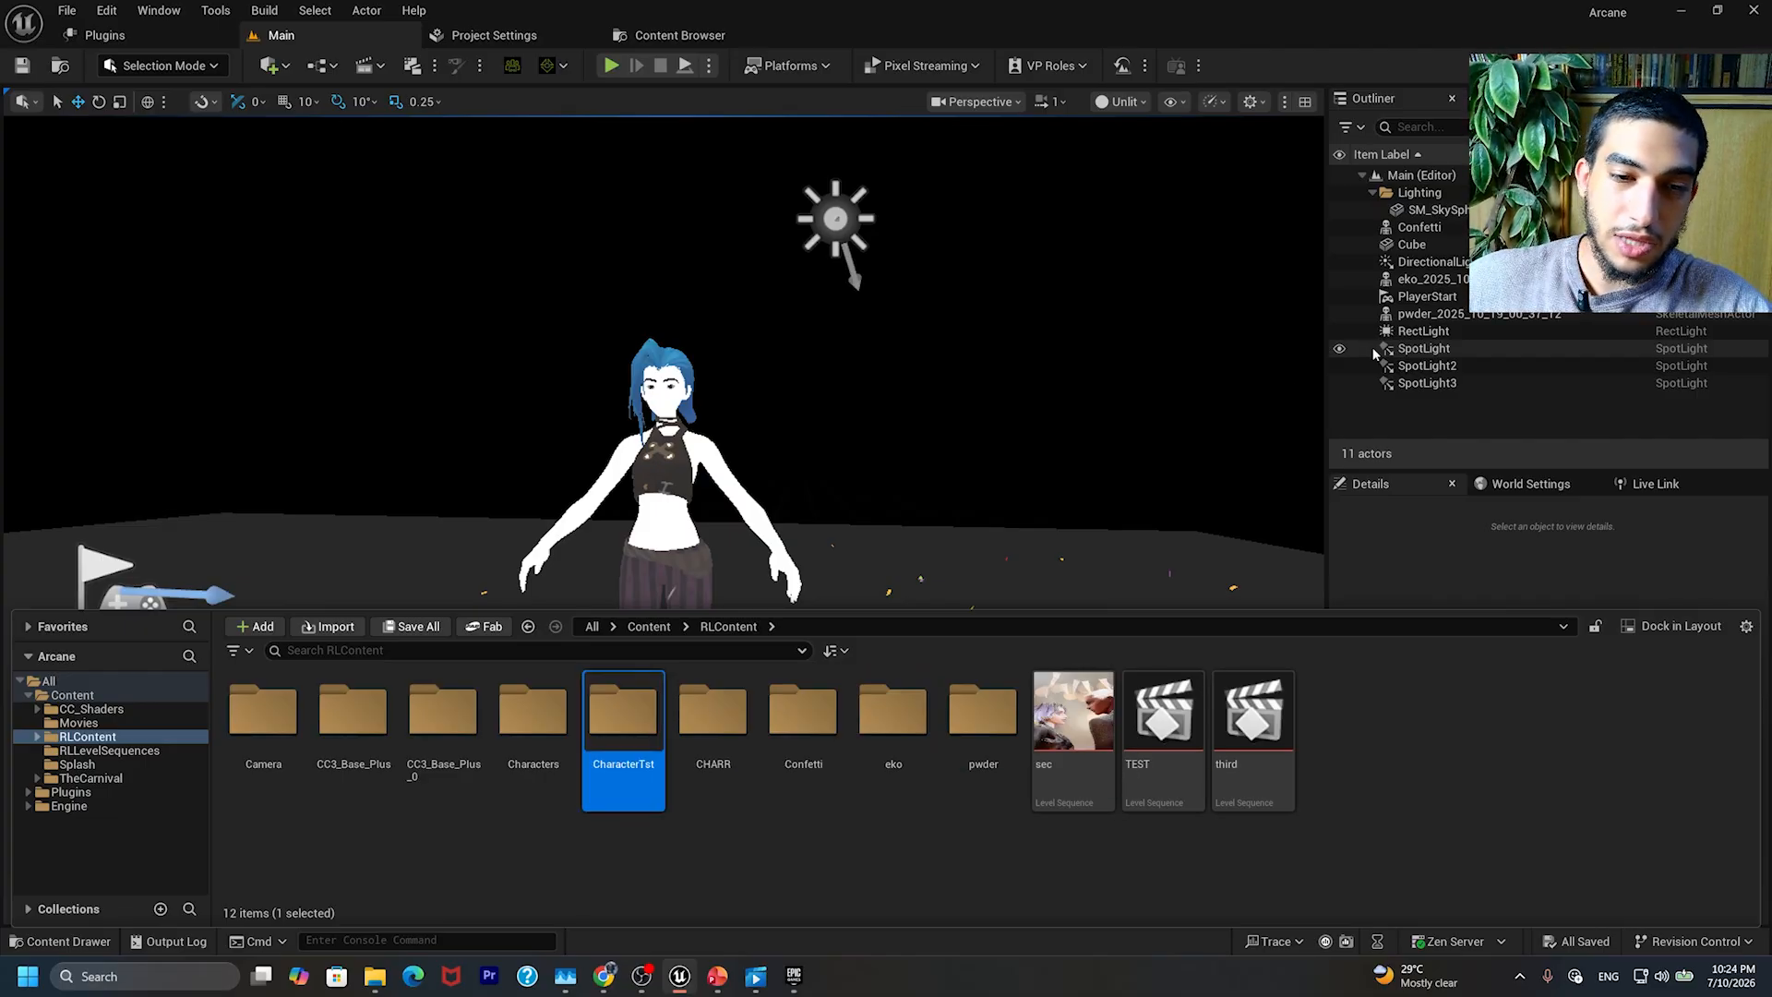
{"action": "double_click", "coordinate": [631, 712]}
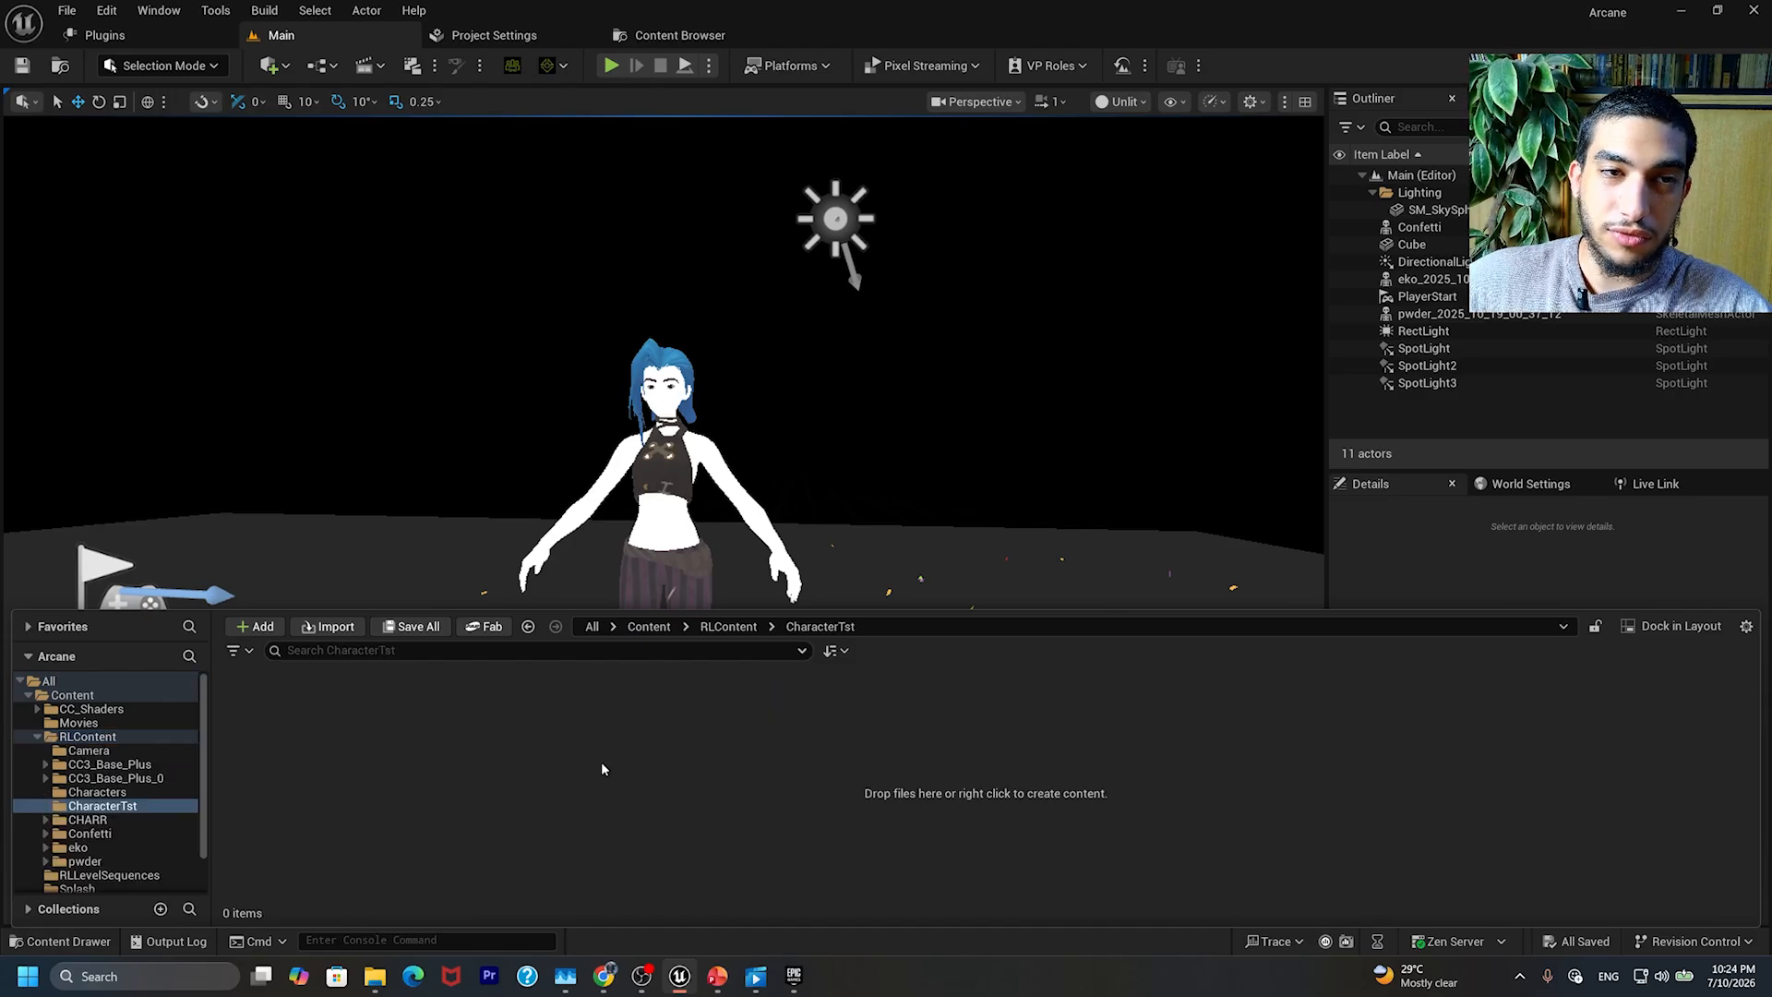
{"action": "right_click", "coordinate": [543, 748]}
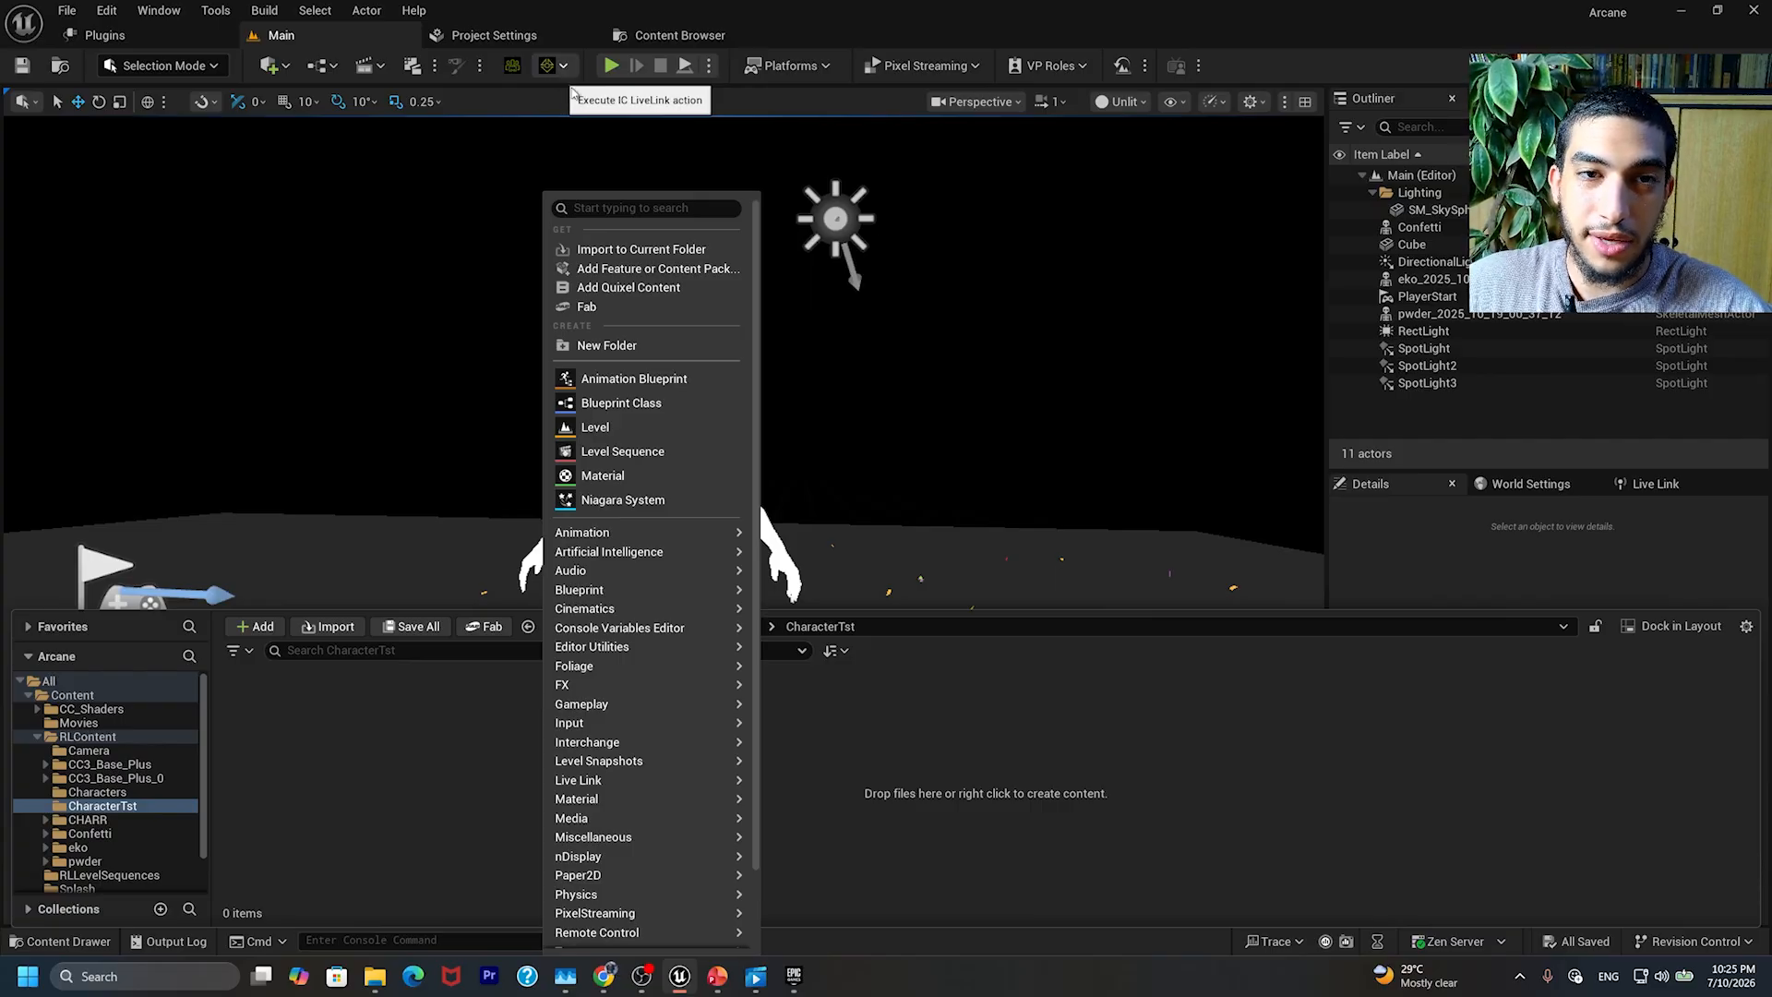
Step: Switch to the Epic Games Launcher and browse the Unreal Engine library down to the Fab Library section
{"action": "left_click", "coordinate": [791, 980]}
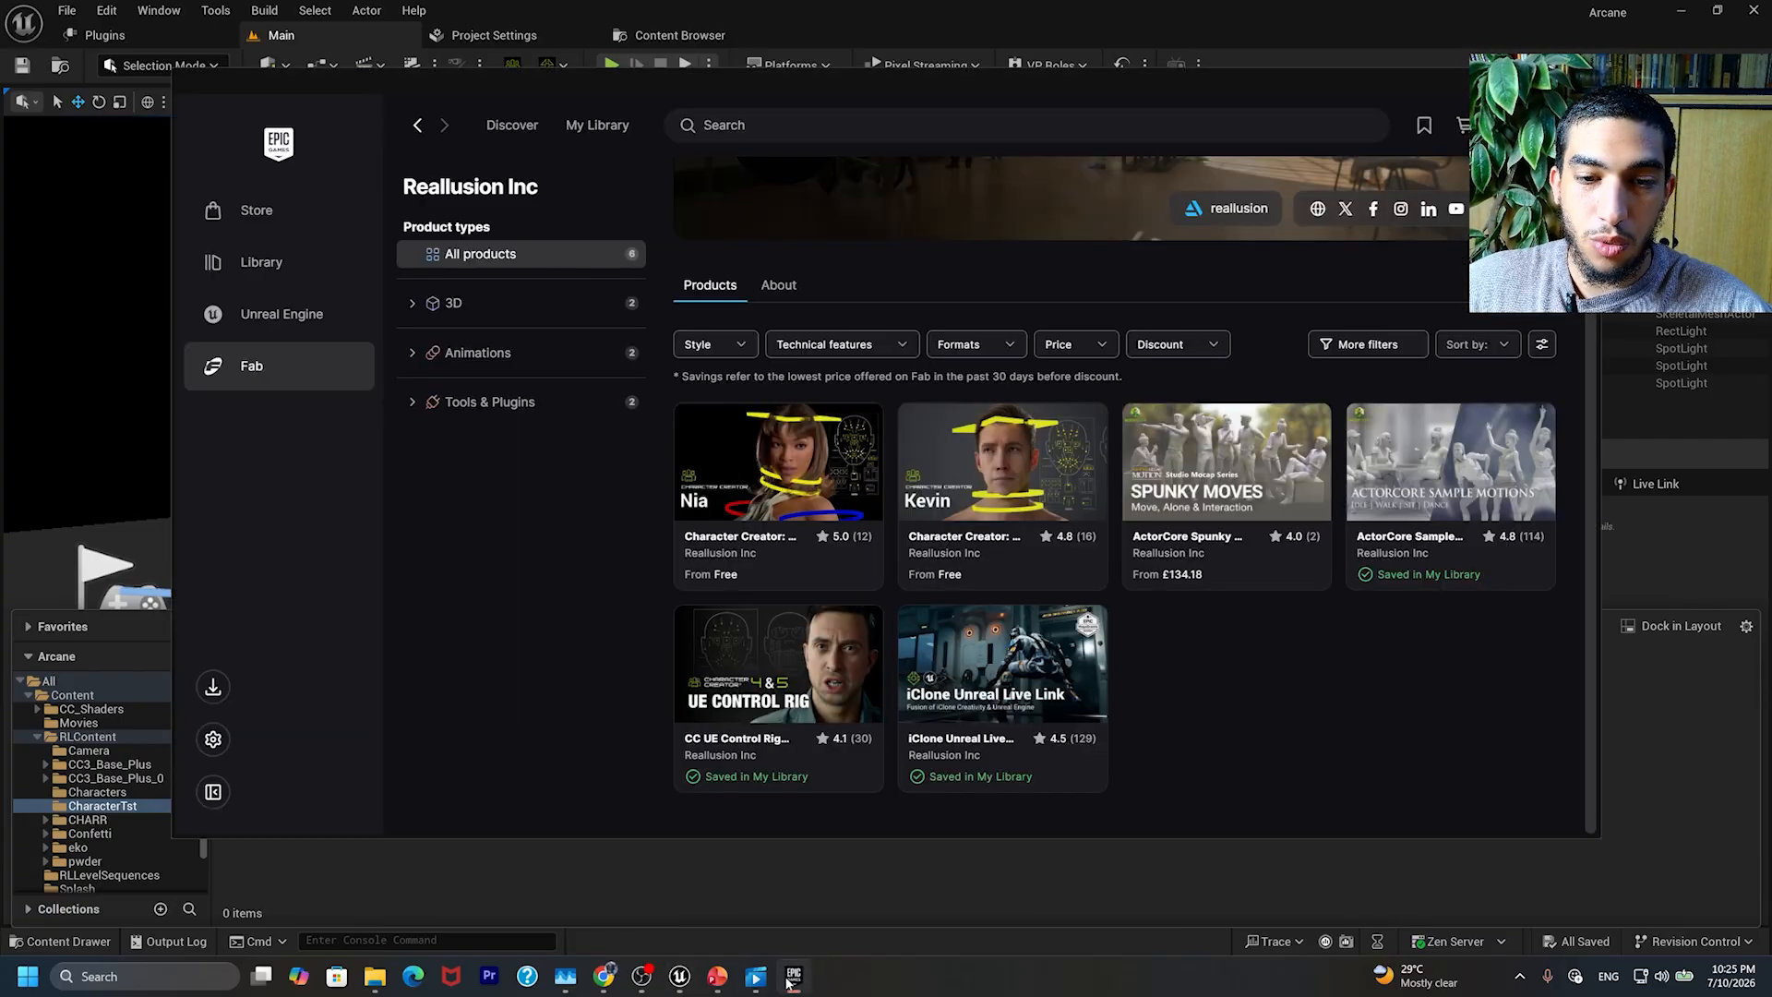
{"action": "left_click", "coordinate": [281, 323]}
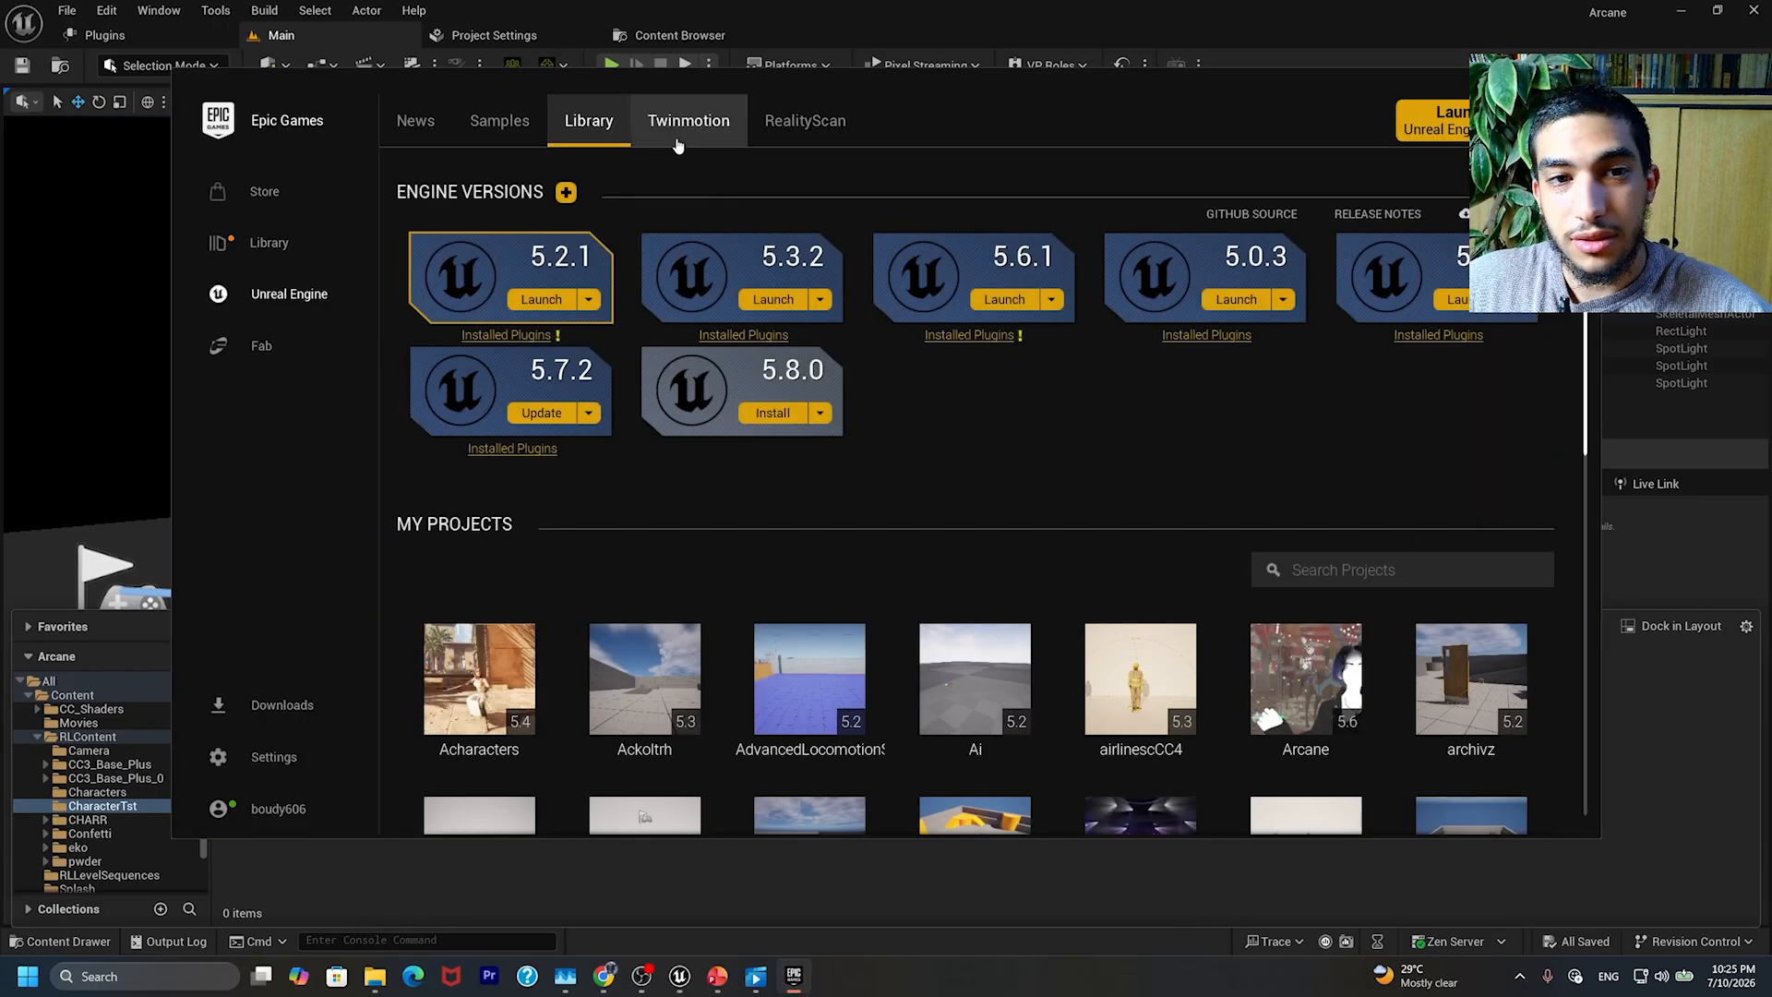
{"action": "scroll", "coordinate": [1143, 560], "scroll_direction": "down", "scroll_amount": 1}
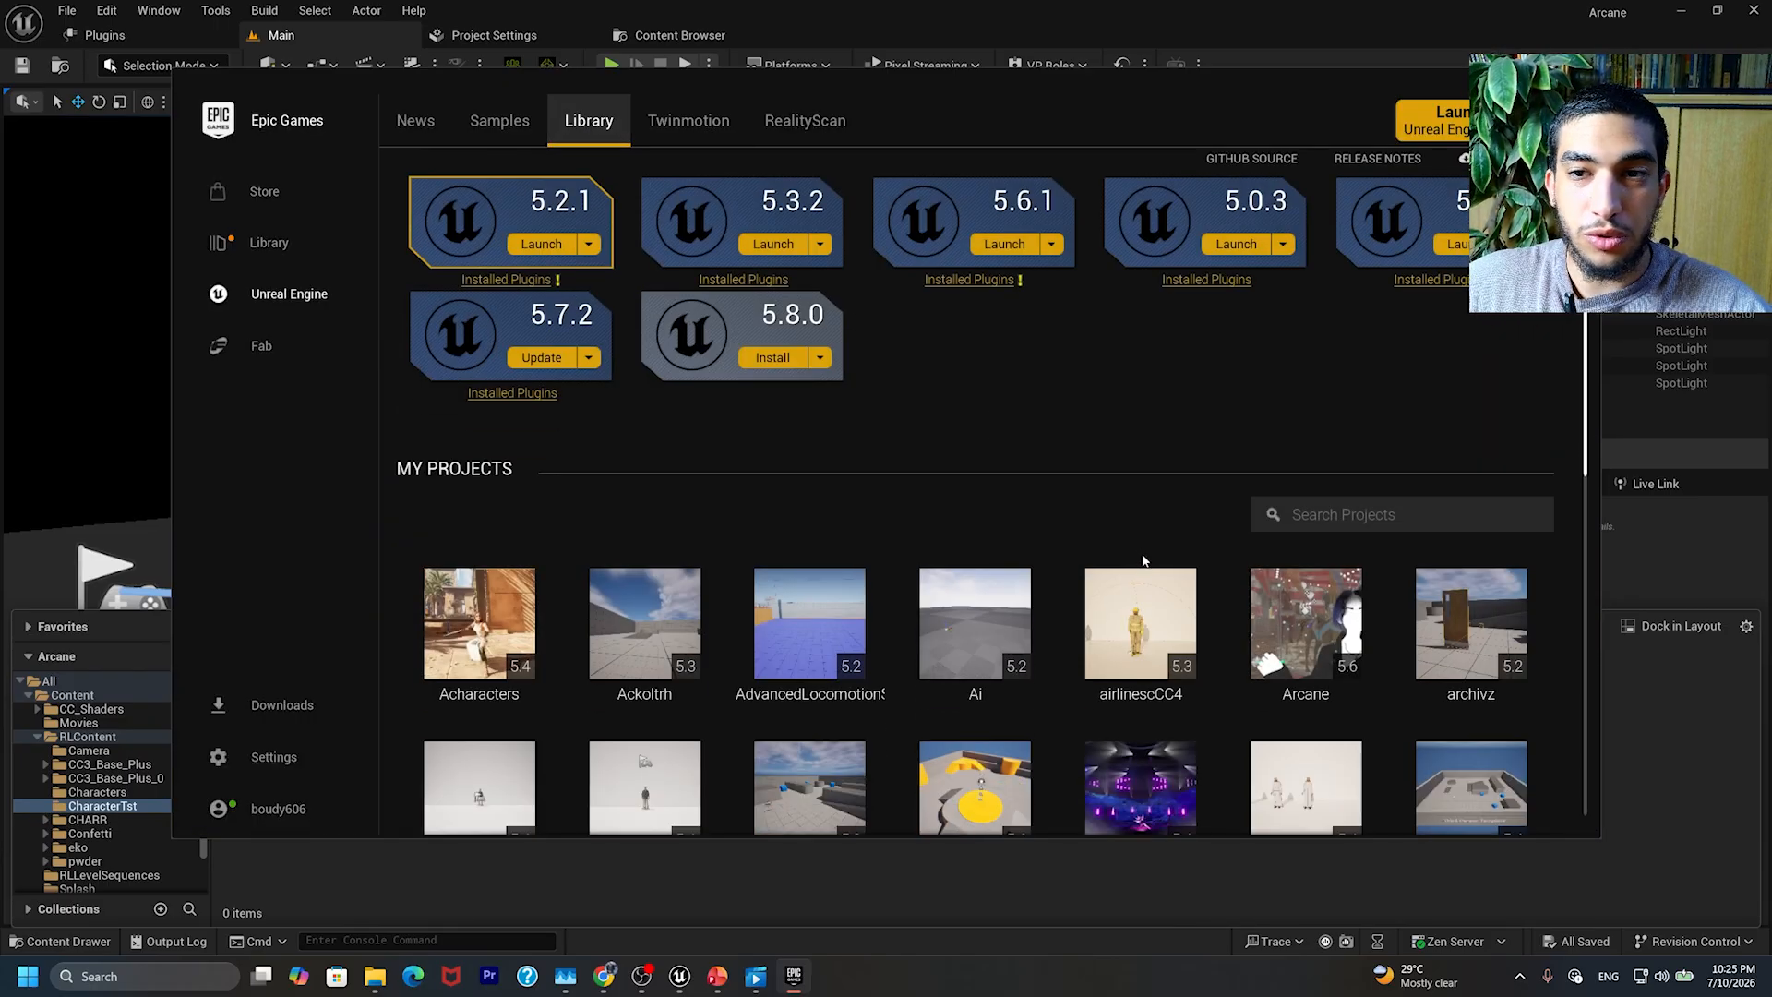
{"action": "scroll", "coordinate": [1143, 560], "scroll_direction": "down", "scroll_amount": 10}
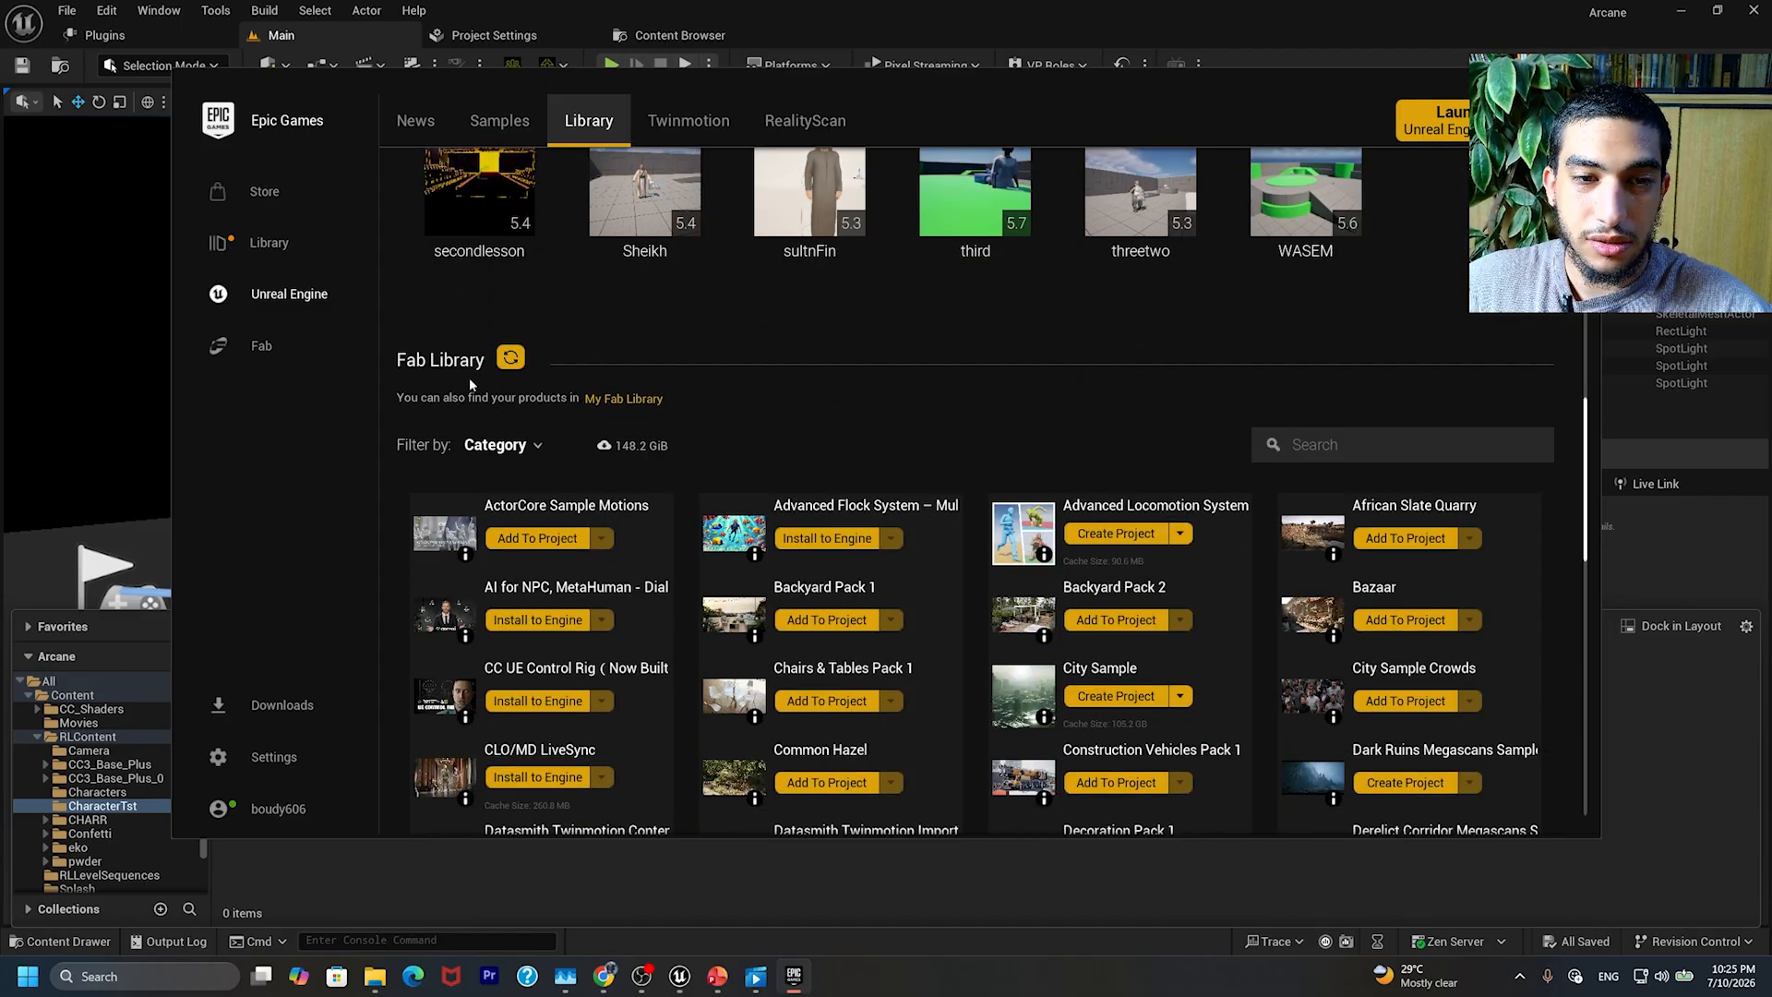
Step: Check which engine version slots the CC UE Control Rig plugin from the Fab Library can be installed to
{"action": "scroll", "coordinate": [614, 554], "scroll_direction": "down", "scroll_amount": 1}
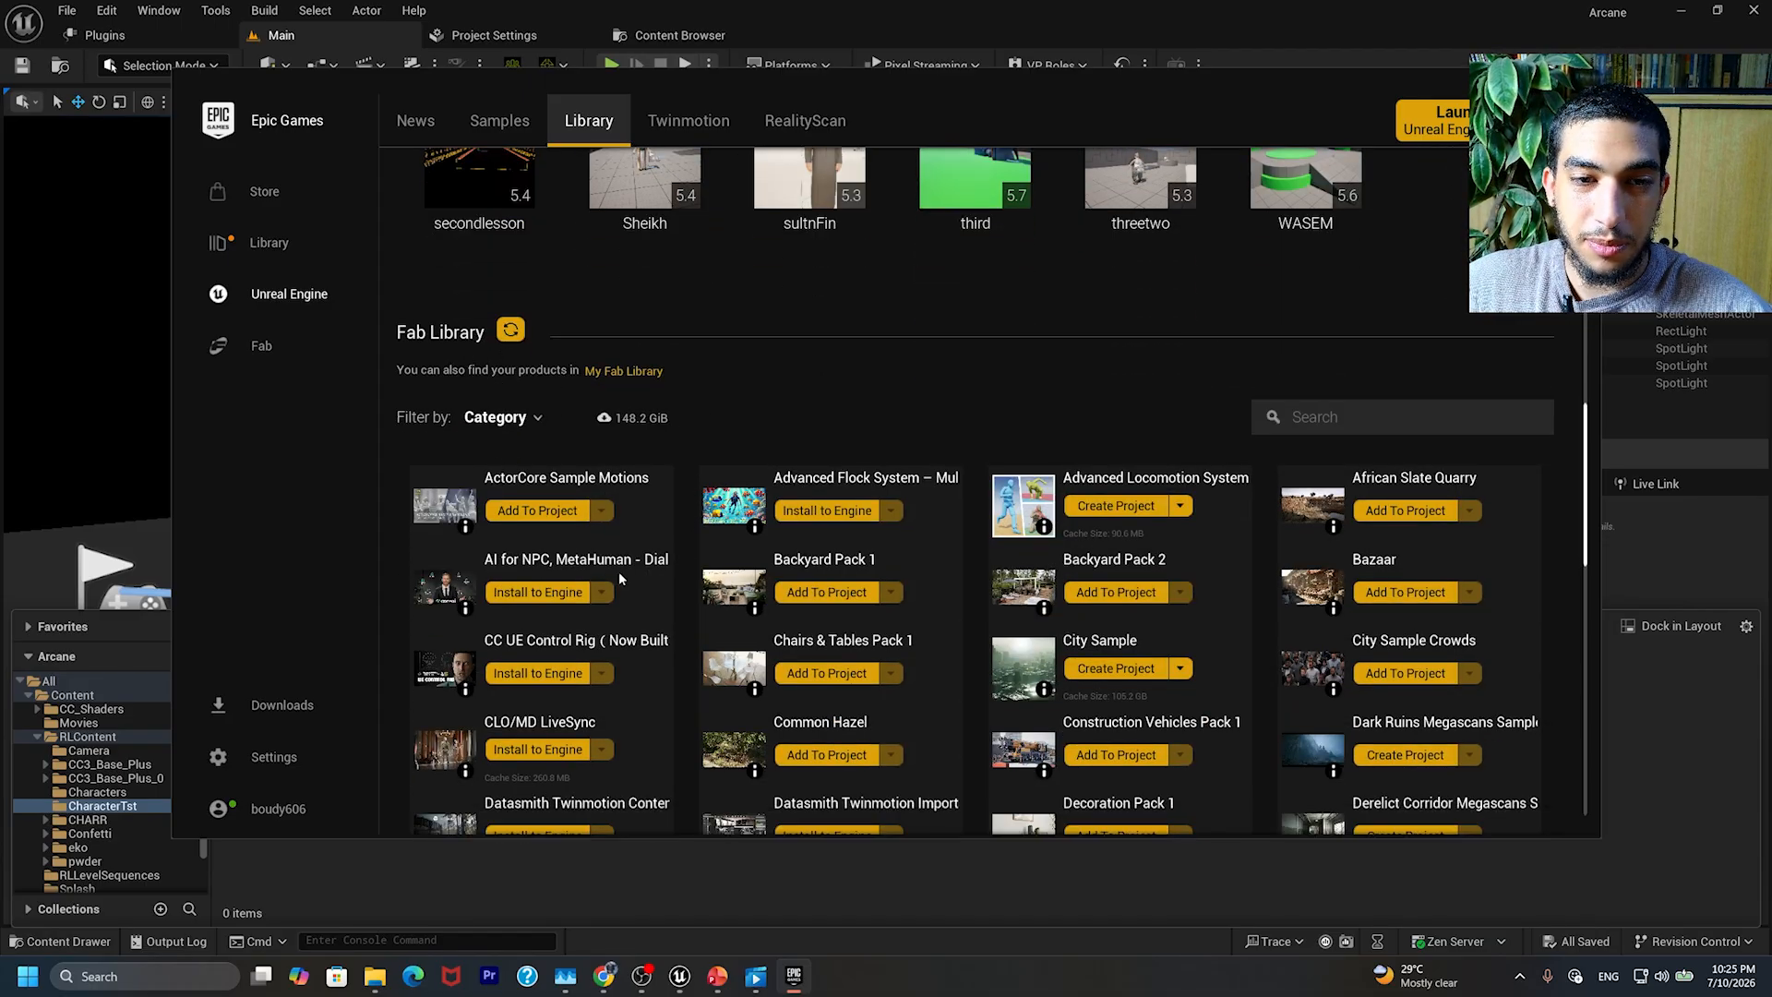
{"action": "left_click", "coordinate": [546, 675]}
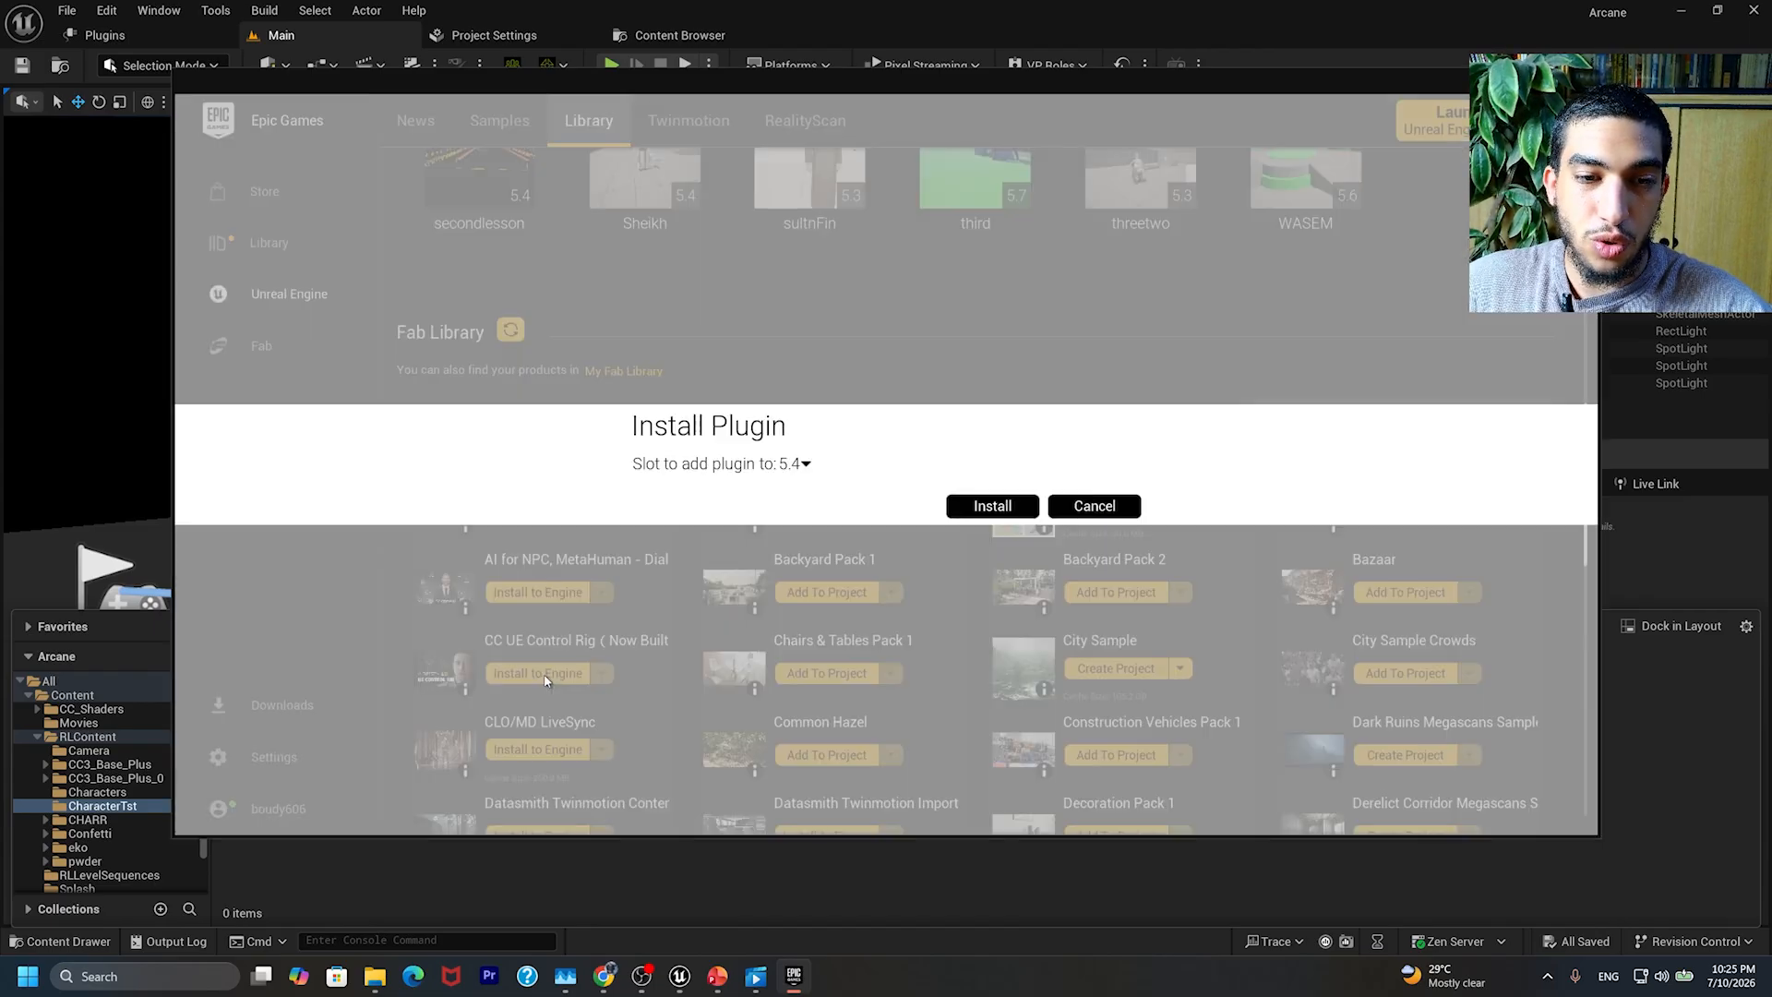
{"action": "left_click", "coordinate": [798, 465]}
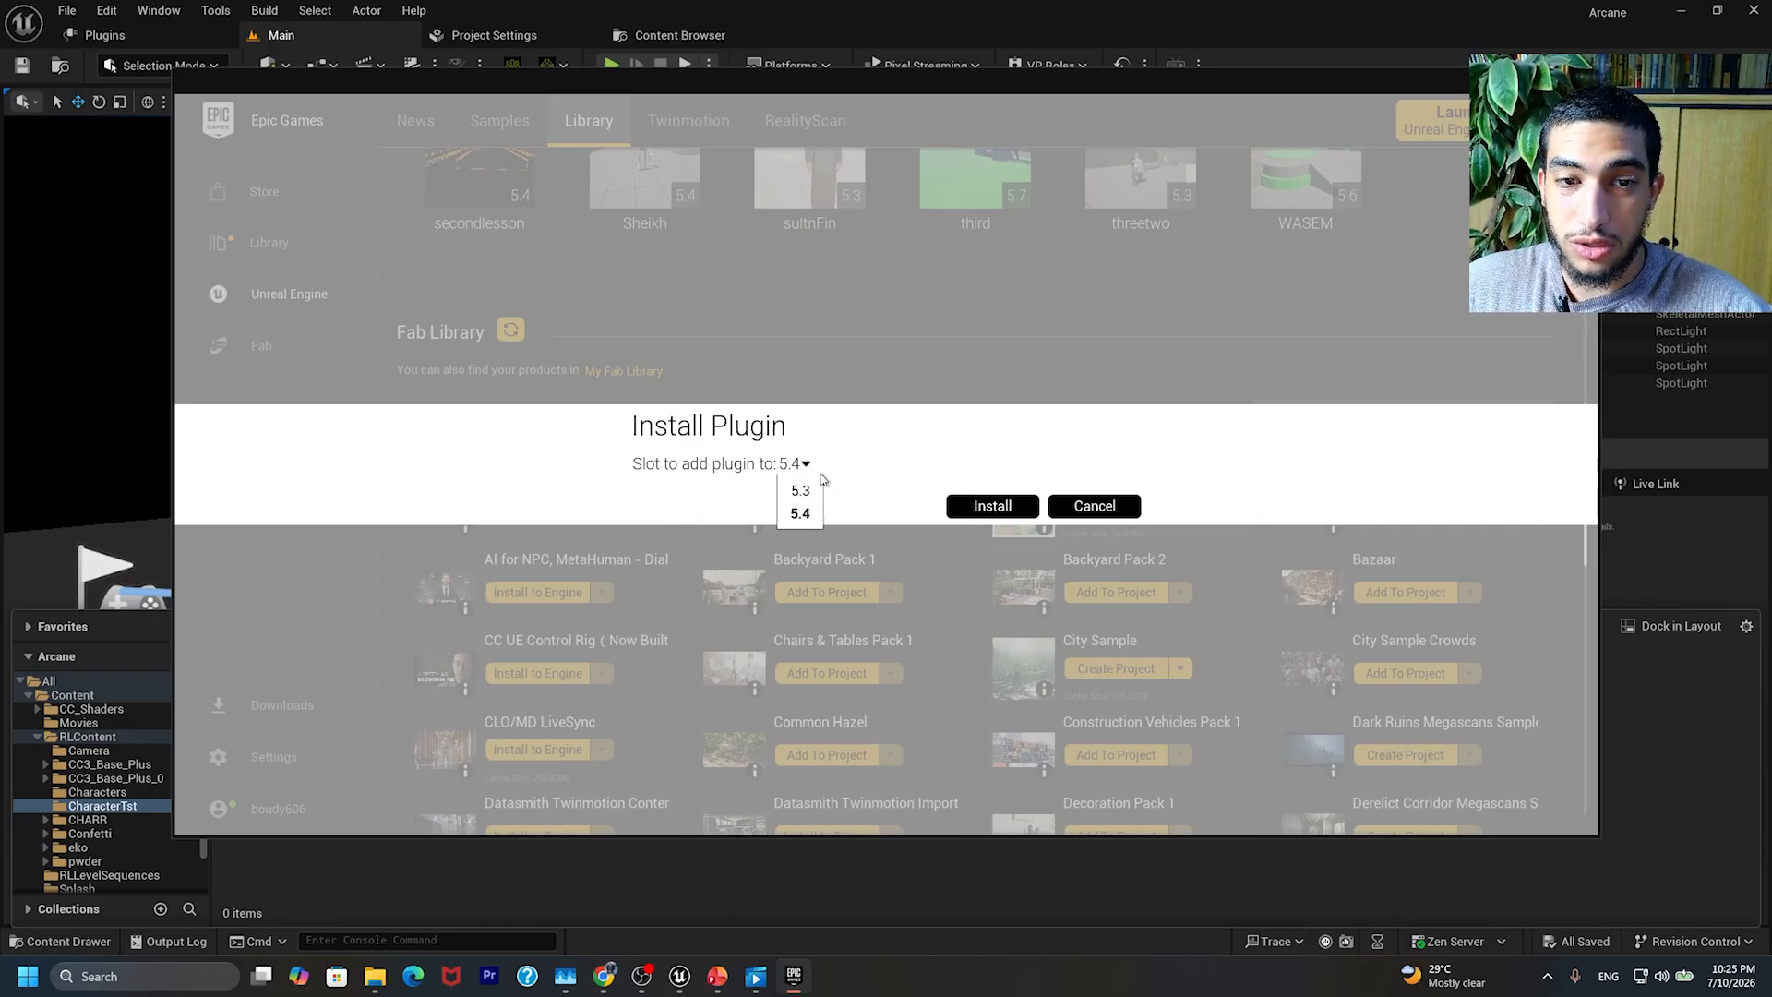
{"action": "left_click", "coordinate": [1021, 501]}
Step: Review the list of plugins installed for Unreal Engine 5.6.1 and close it
{"action": "scroll", "coordinate": [997, 537], "scroll_direction": "up", "scroll_amount": 5}
{"action": "scroll", "coordinate": [974, 545], "scroll_direction": "up", "scroll_amount": 8}
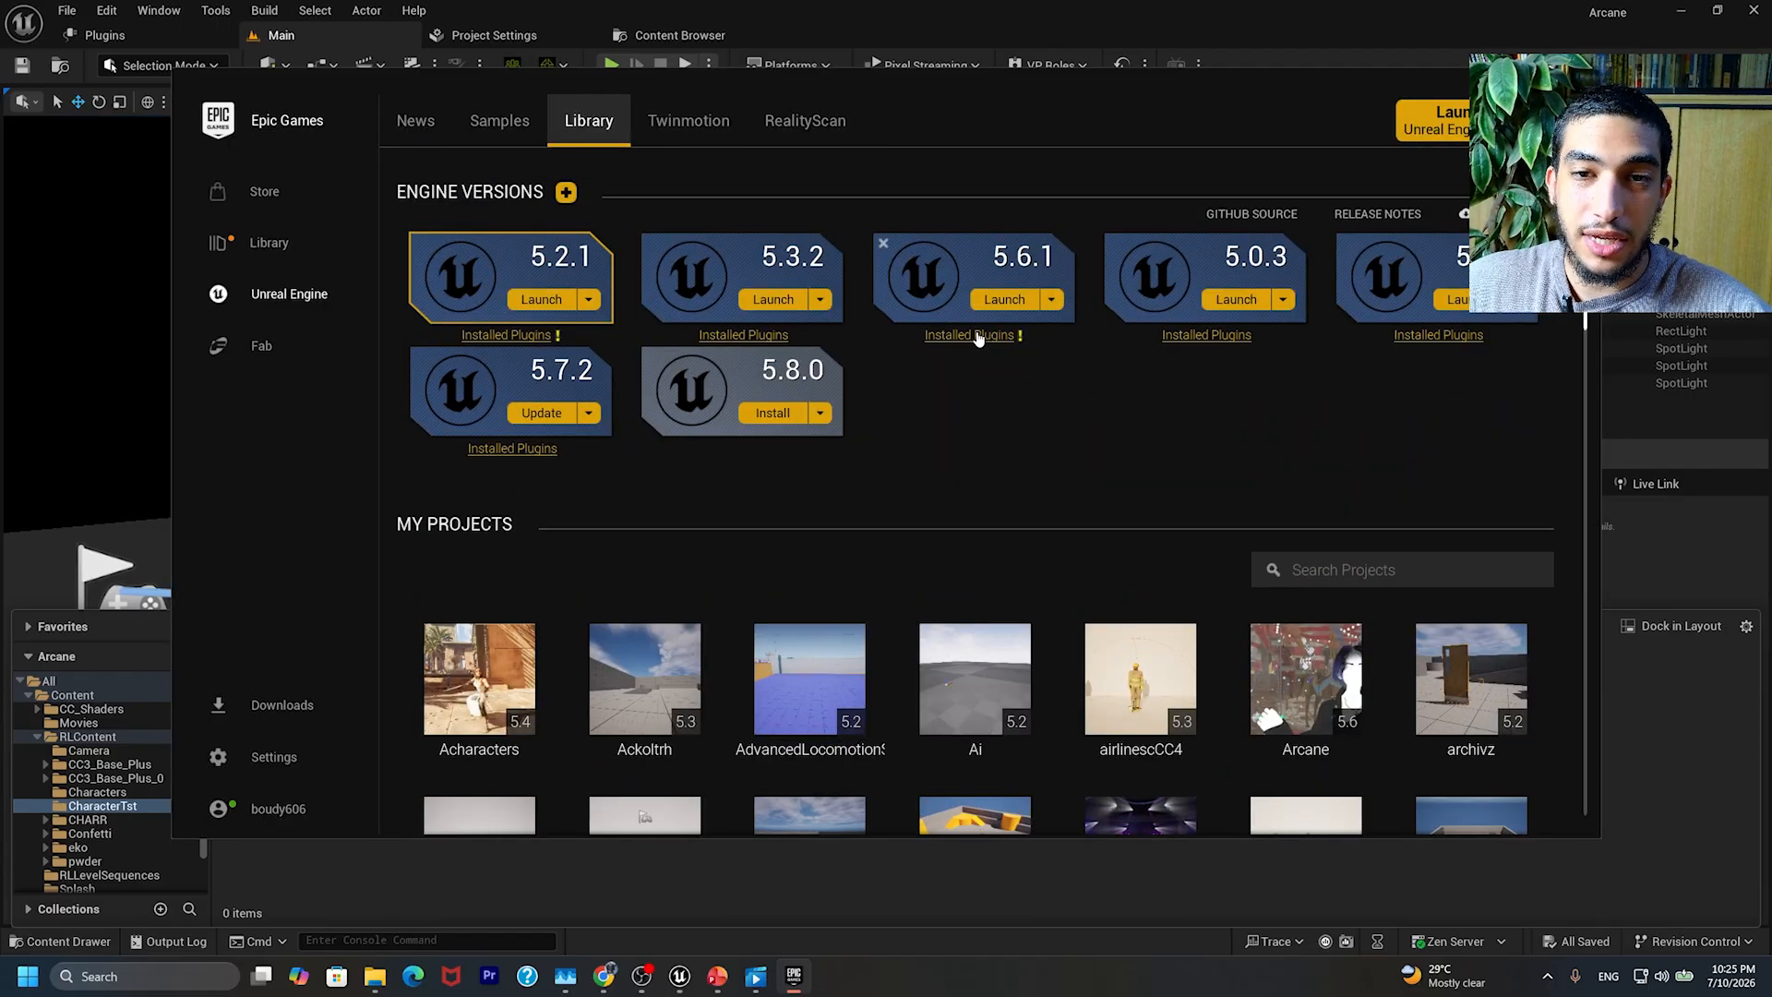
{"action": "left_click", "coordinate": [978, 340]}
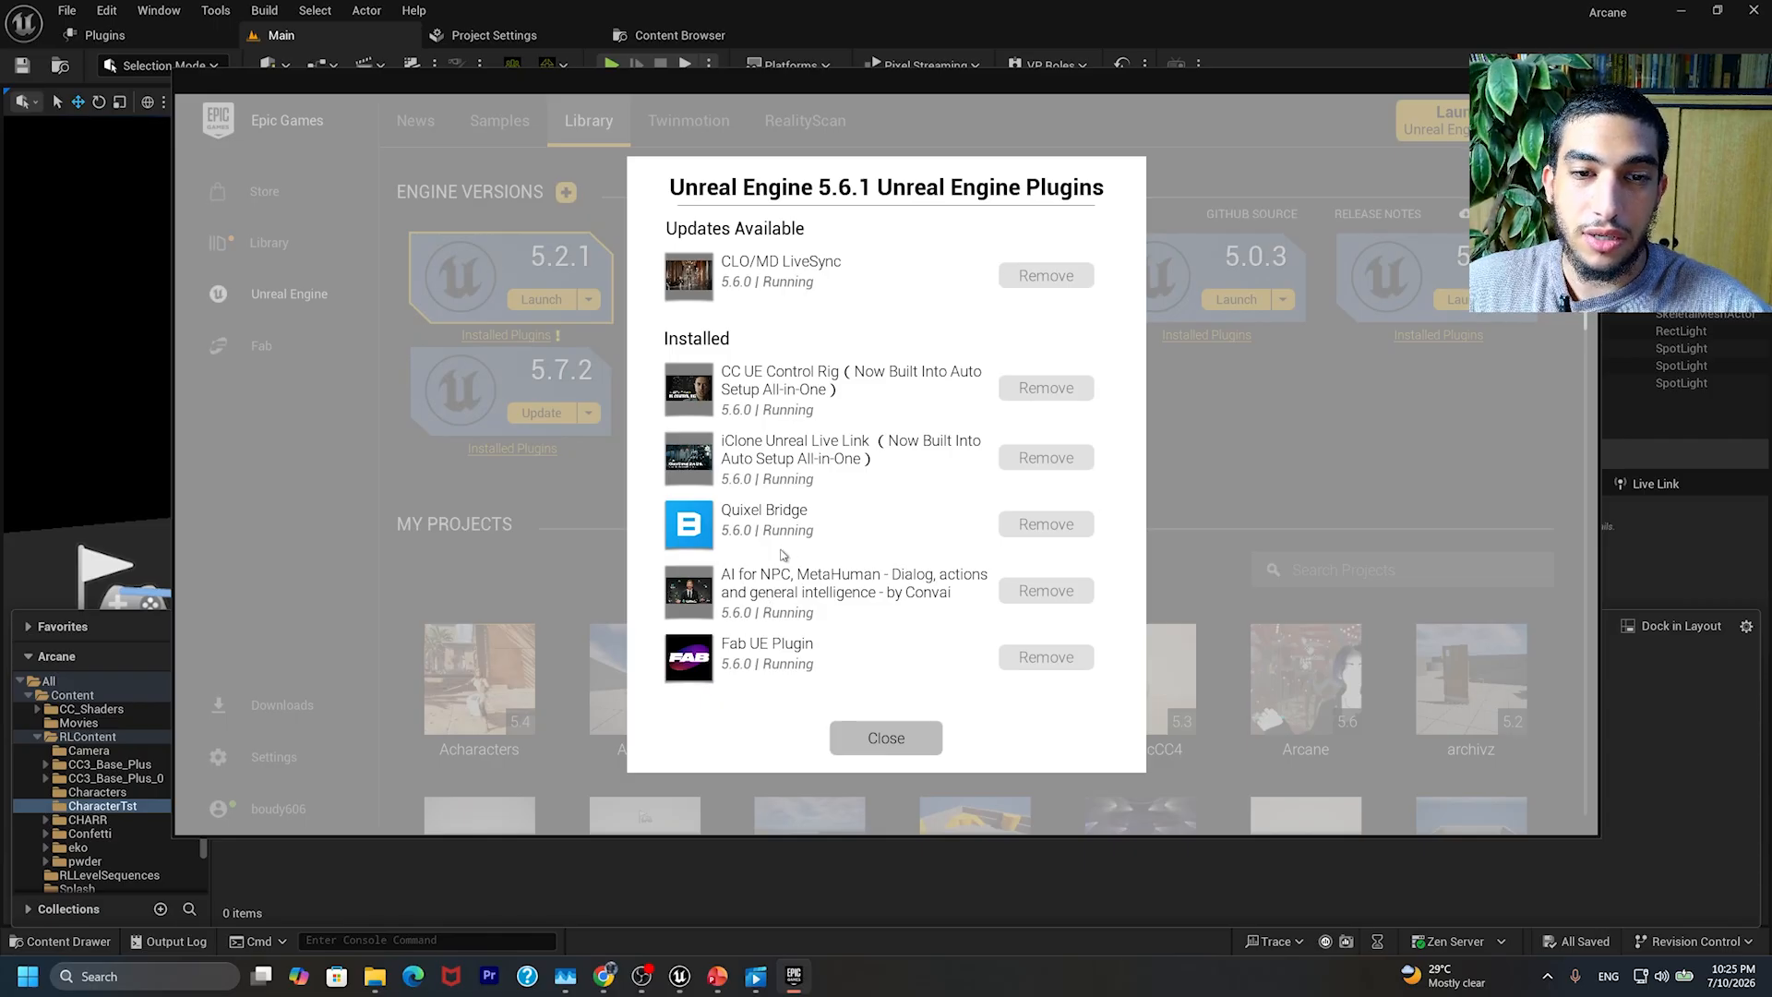
{"action": "left_click", "coordinate": [879, 743]}
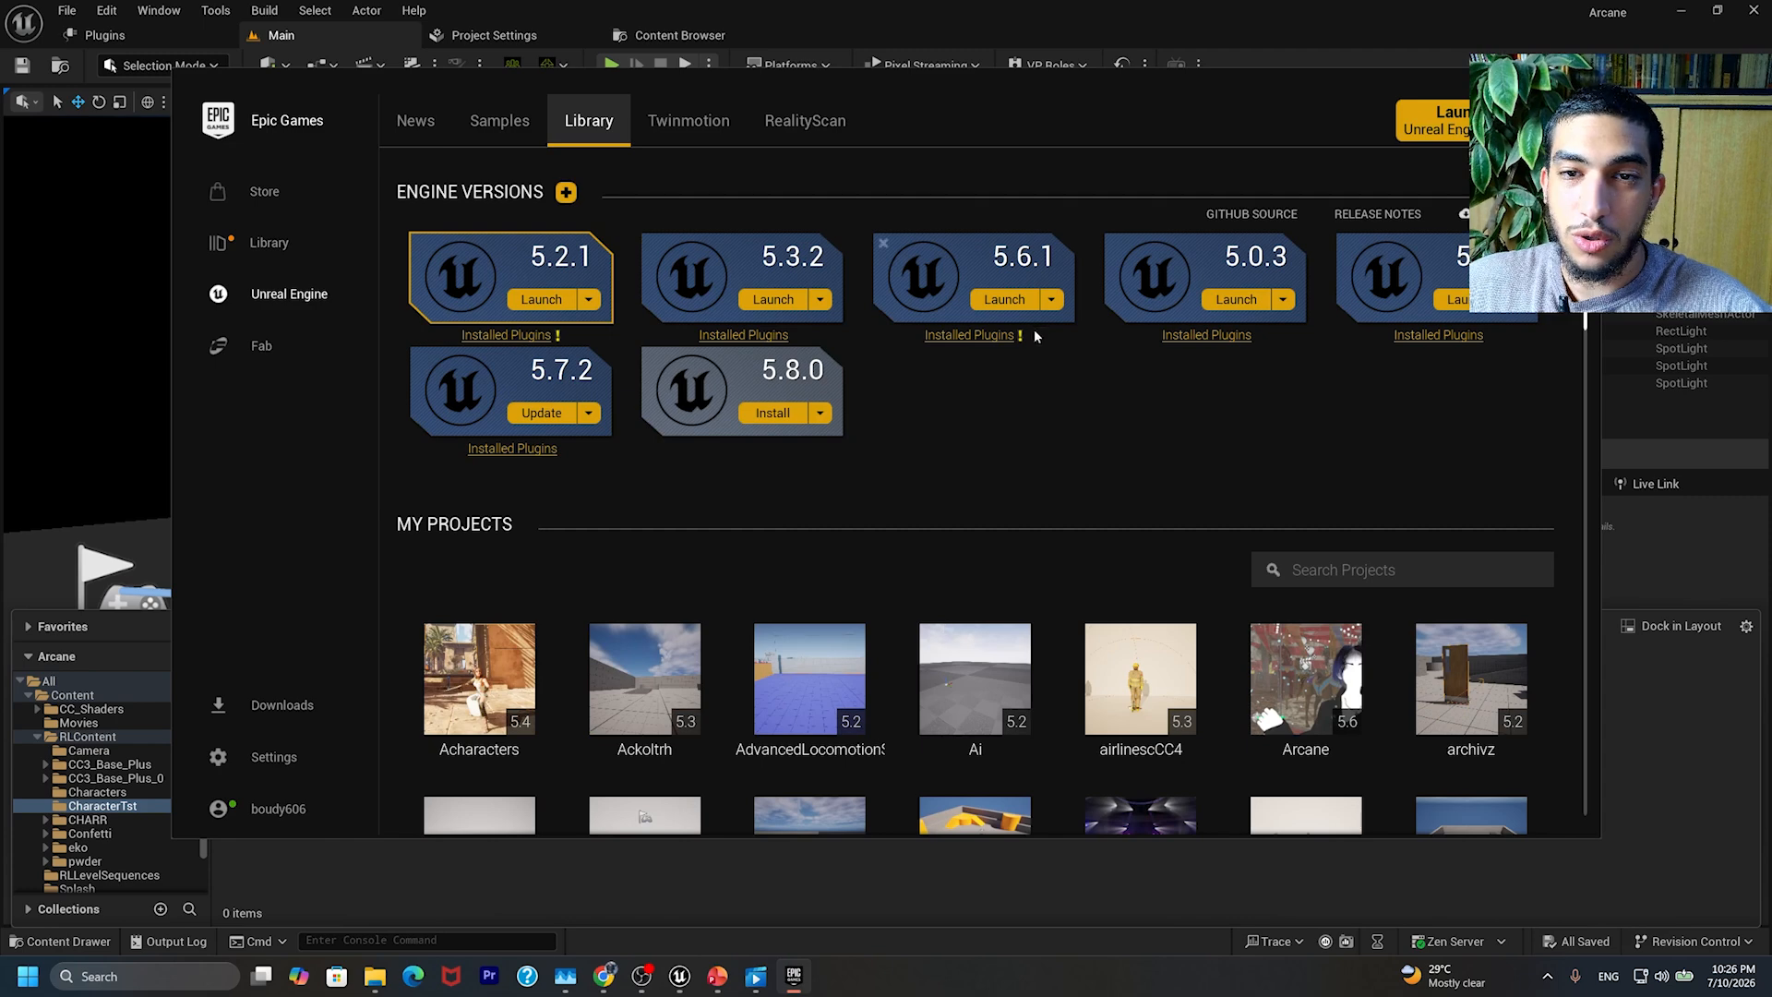
{"action": "left_click", "coordinate": [1050, 300]}
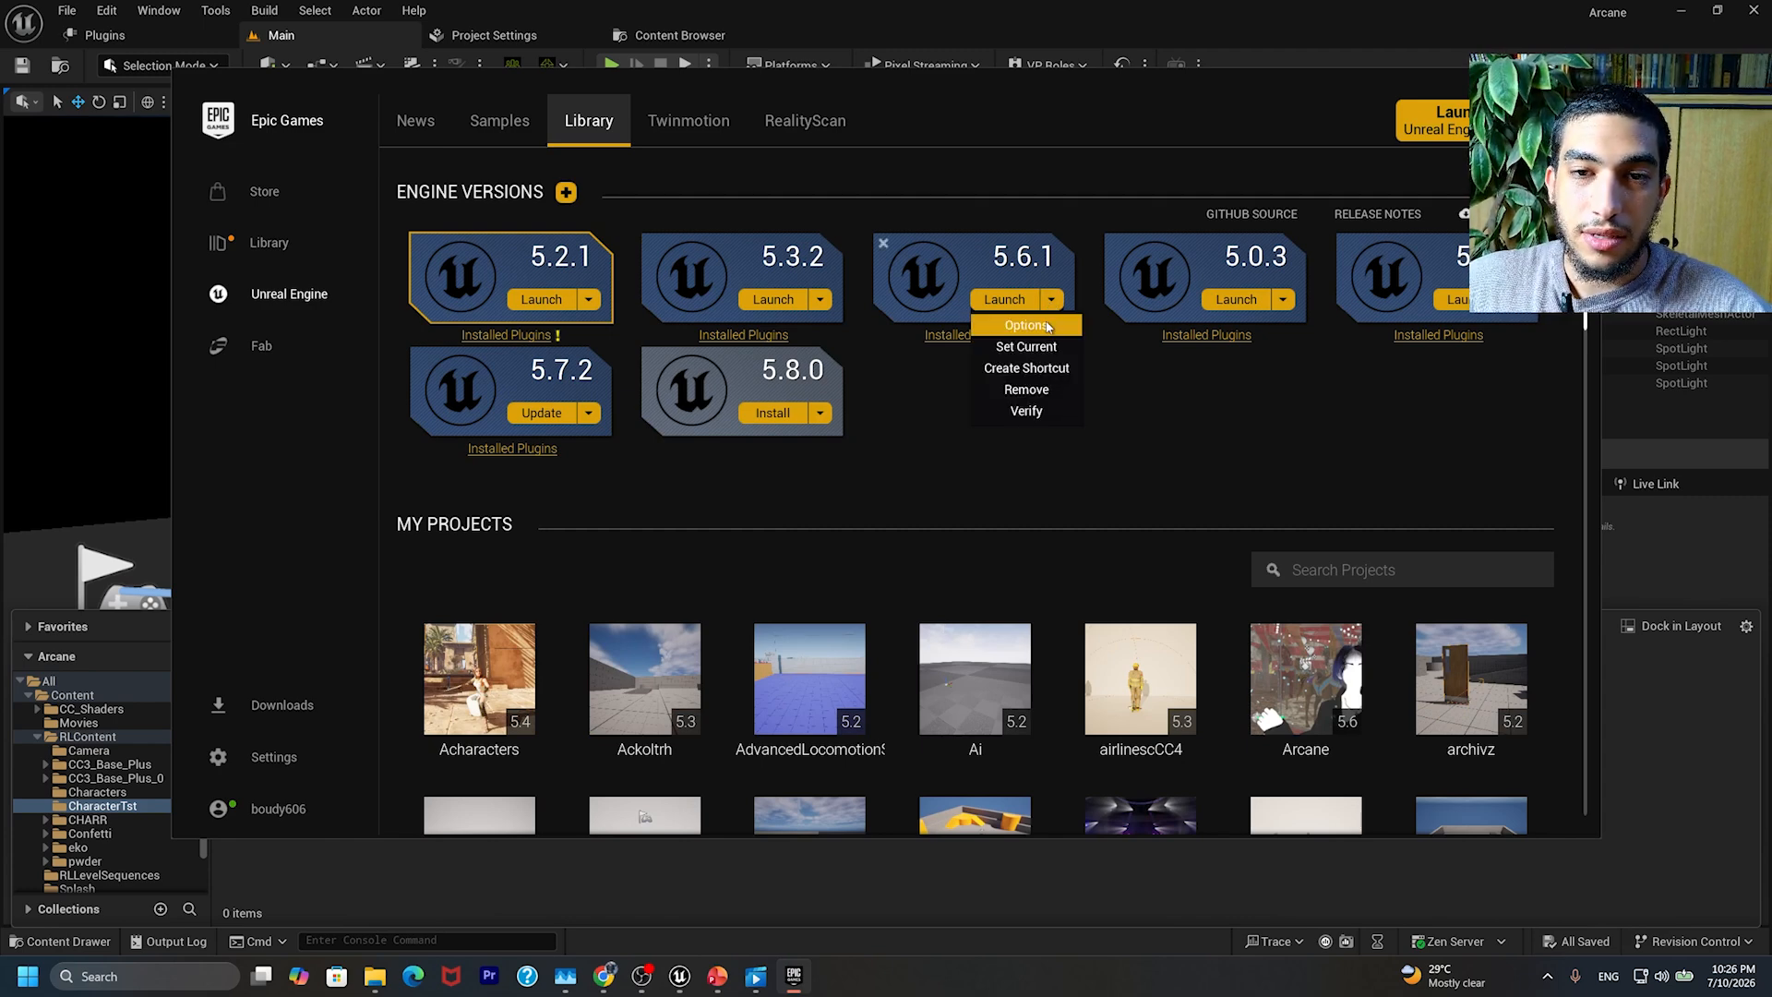
Step: Switch to the Mixamo page in Chrome, preview the Old Man Idle animation on the character, and minimize the browser
{"action": "left_click", "coordinate": [615, 976]}
{"action": "left_click", "coordinate": [508, 890]}
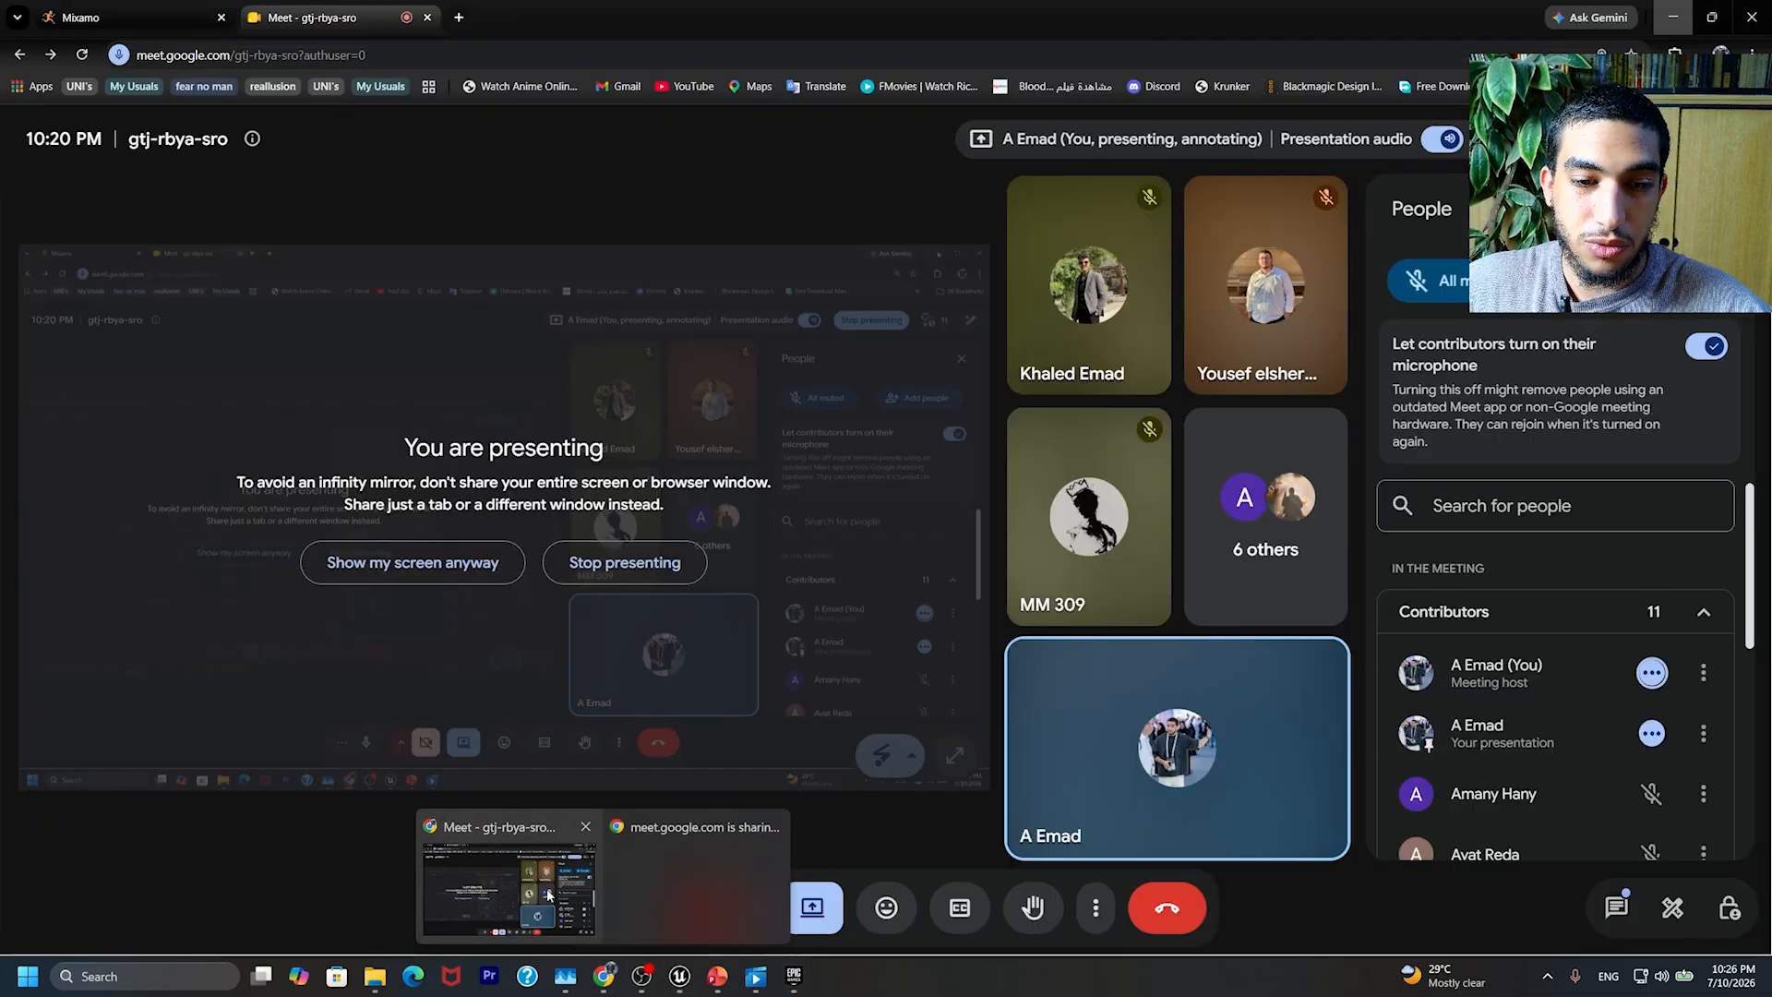
{"action": "left_click", "coordinate": [92, 22]}
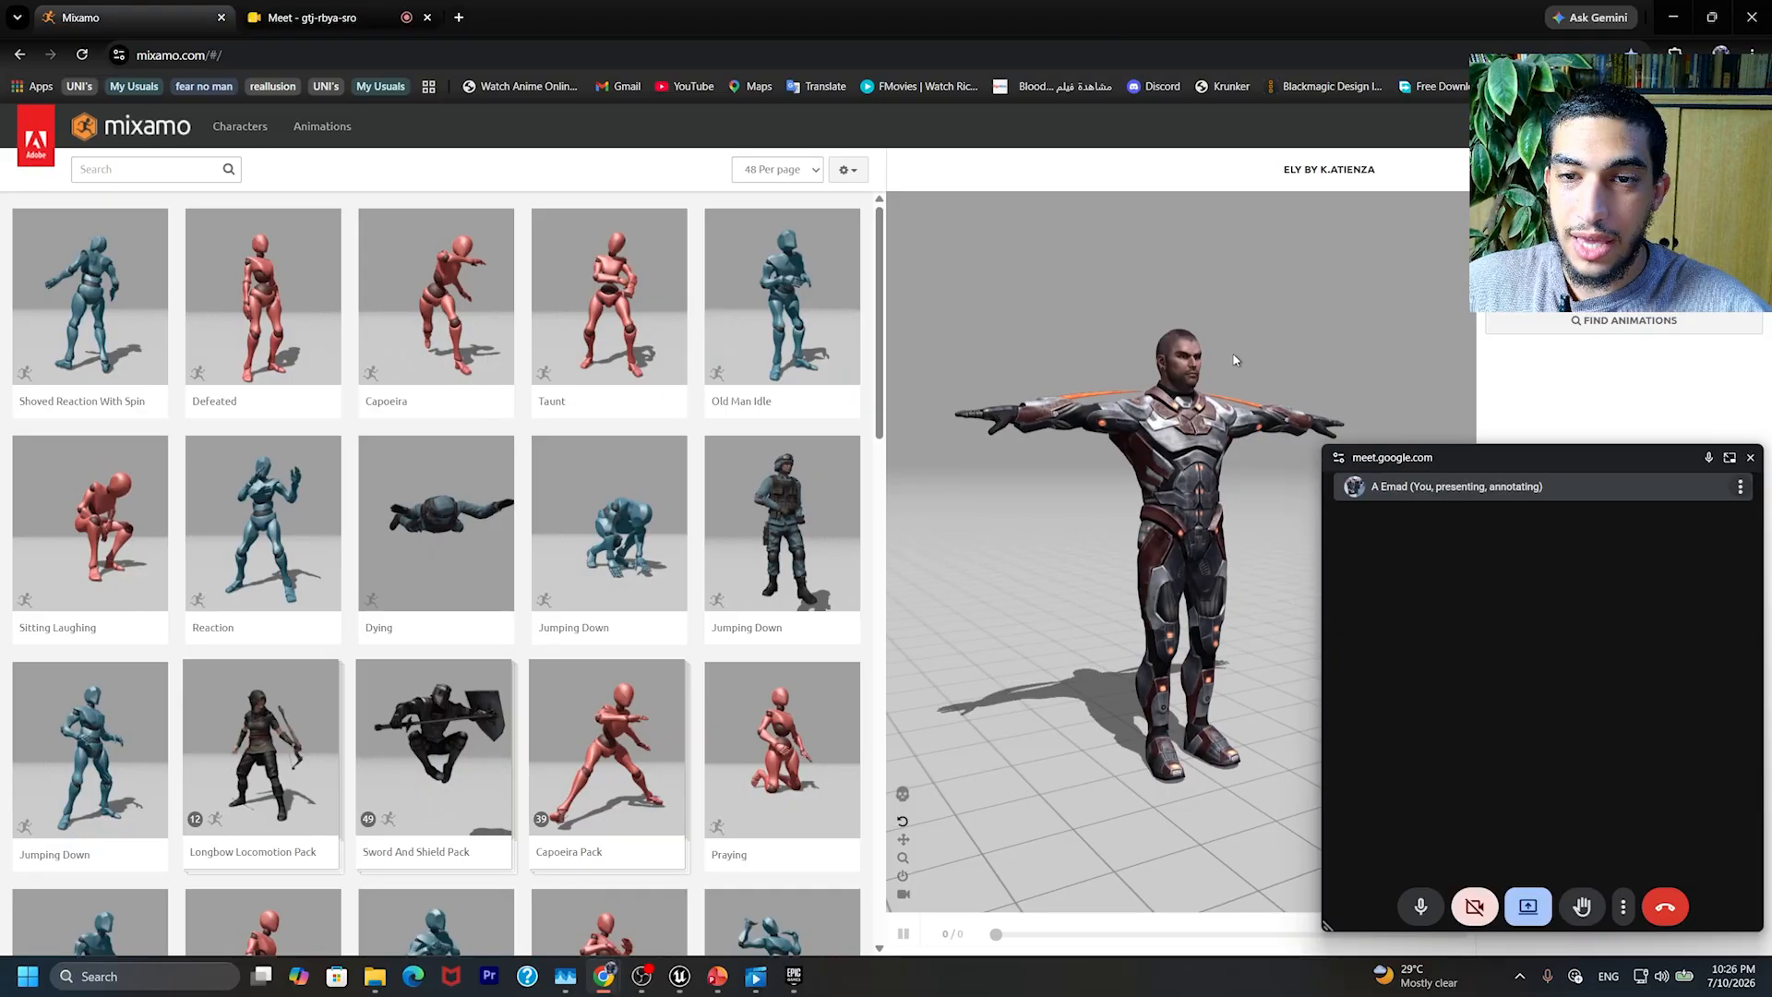
{"action": "left_click_drag", "start_coordinate": [1177, 360], "coordinate": [1130, 332]}
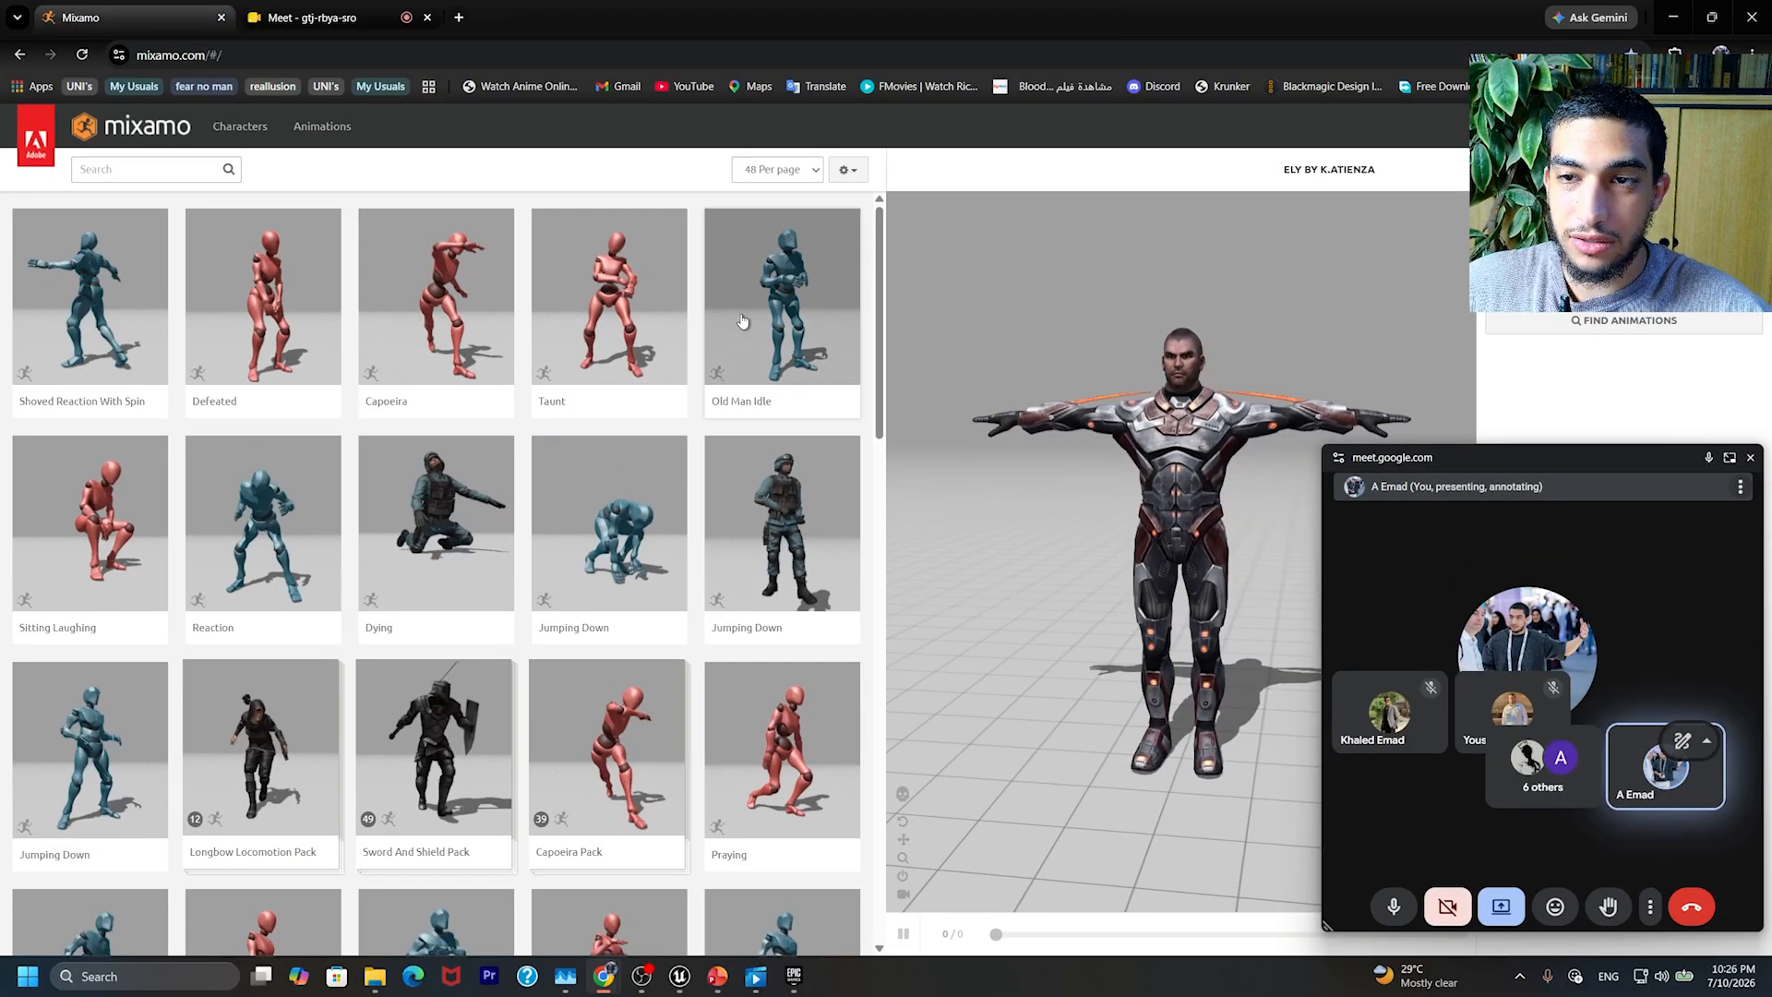
{"action": "left_click", "coordinate": [750, 309]}
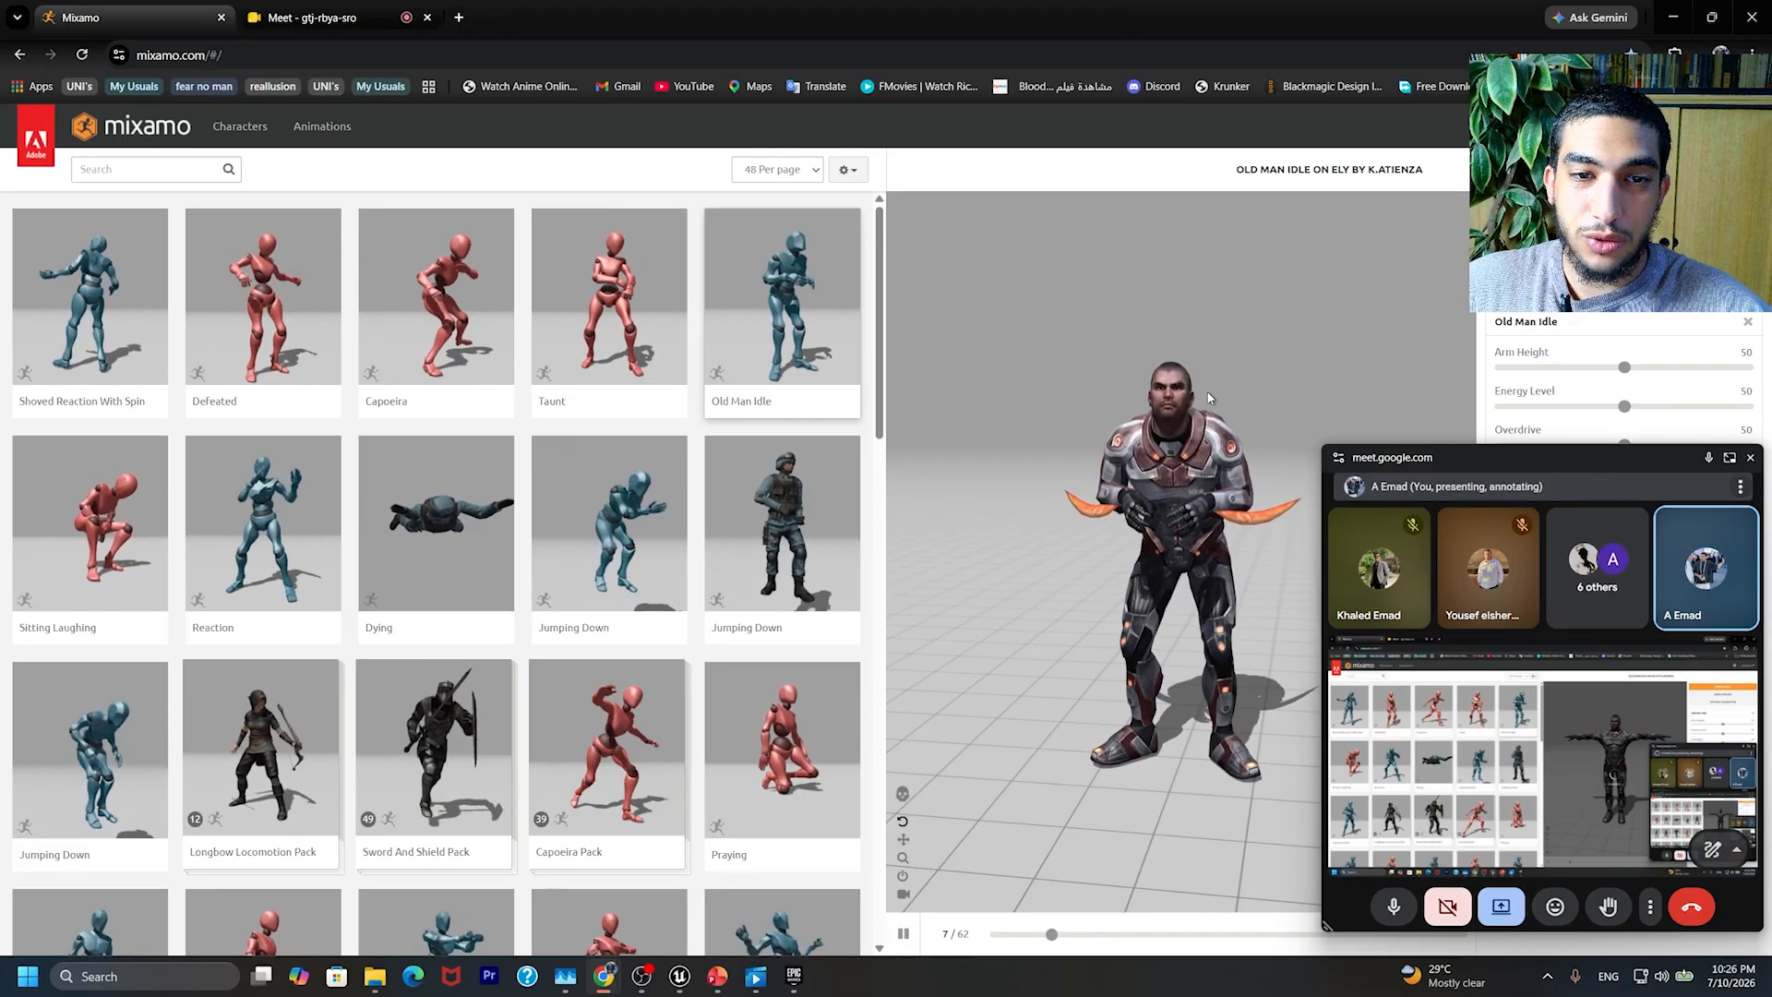
{"action": "left_click", "coordinate": [1750, 459]}
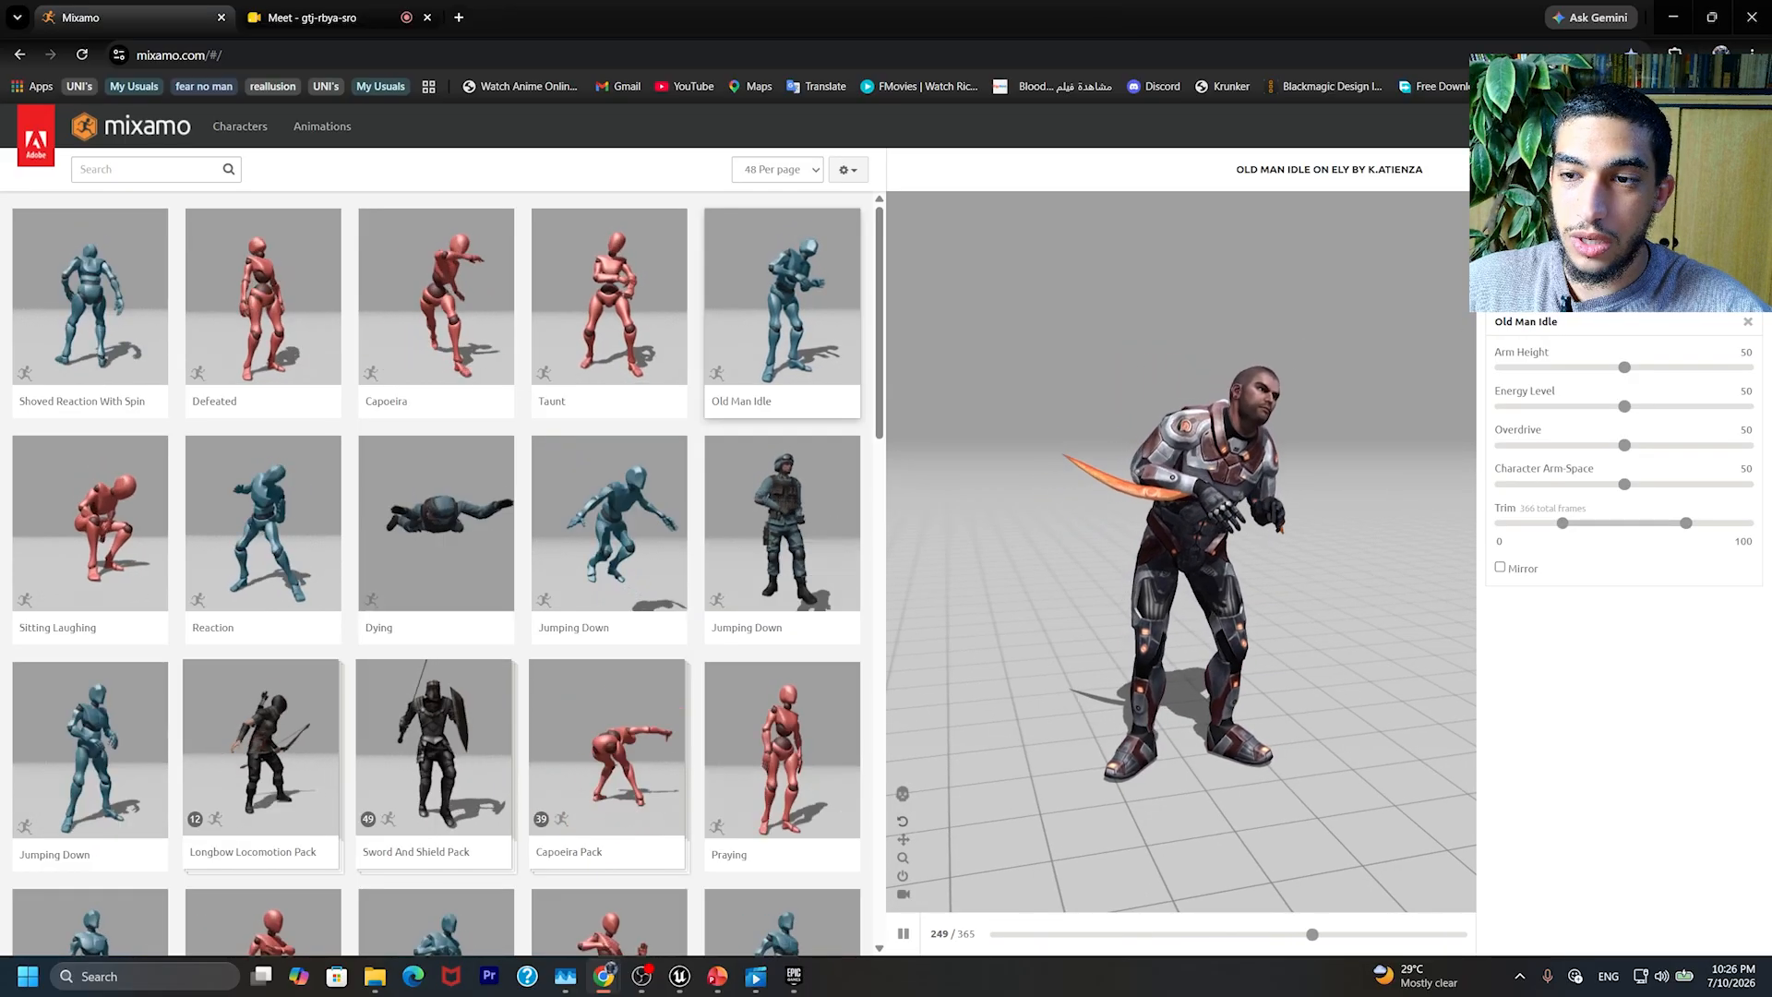
{"action": "left_click", "coordinate": [1671, 21]}
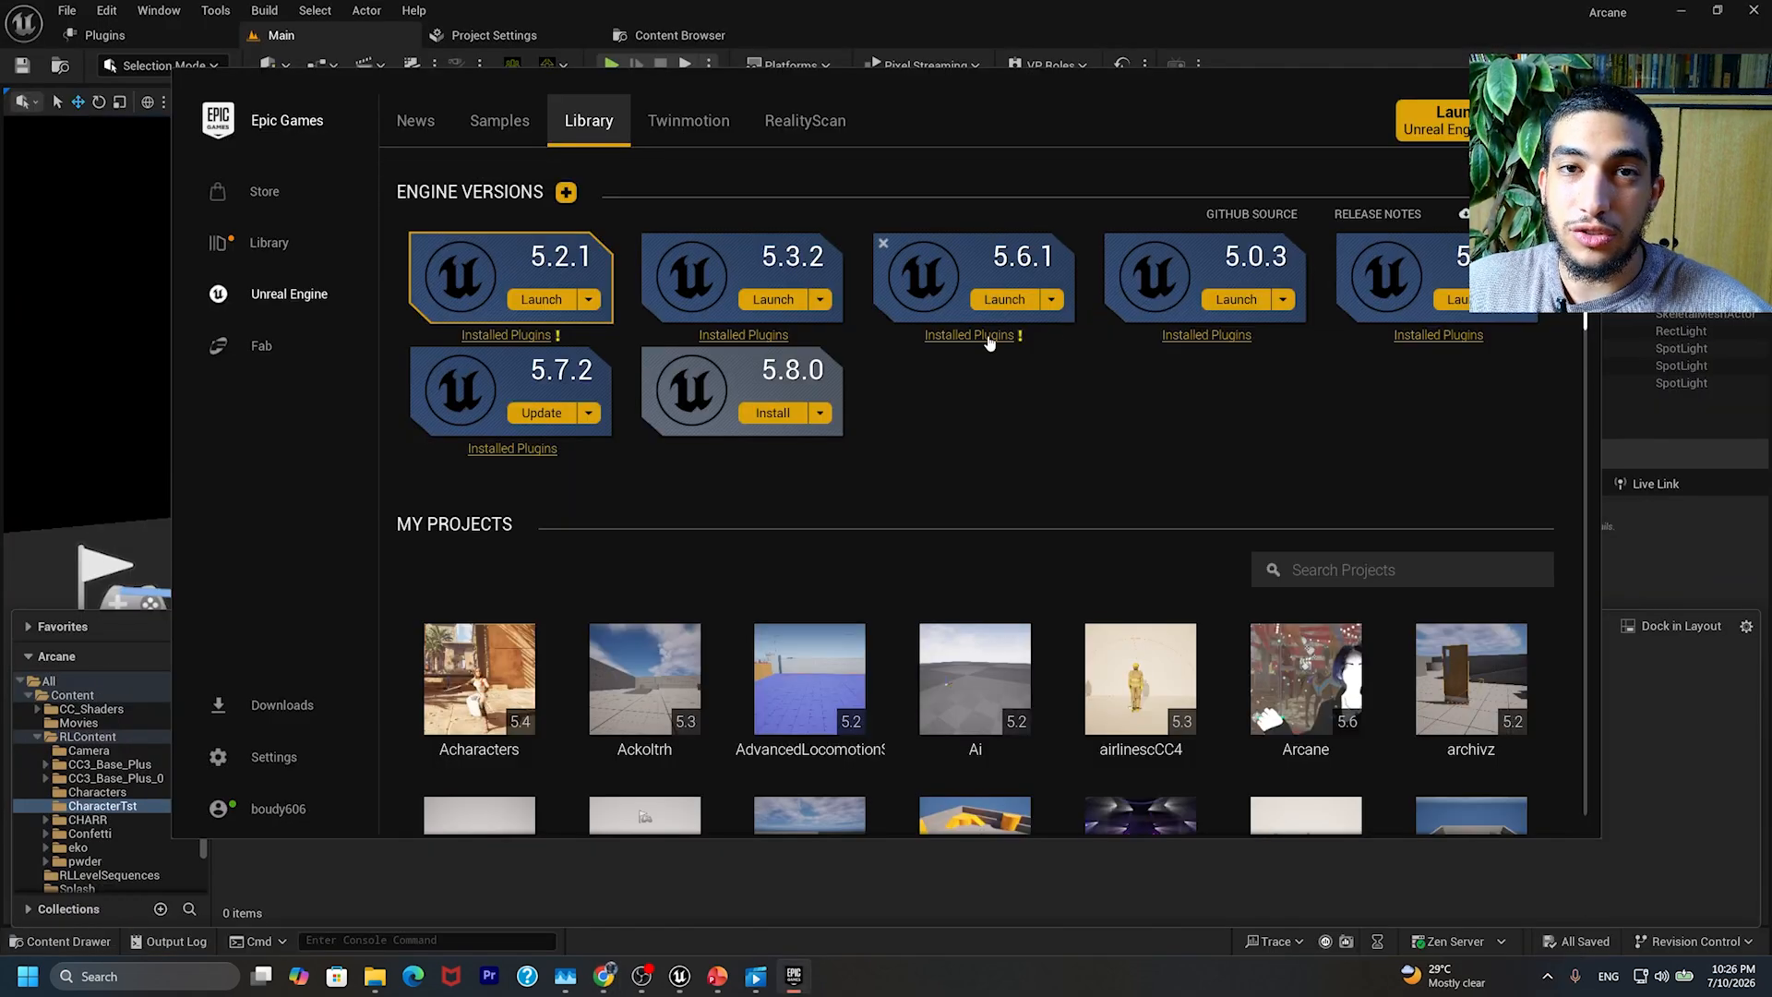
Step: View the installation options of Unreal Engine 5.6.1 and close them without applying changes
{"action": "left_click", "coordinate": [1054, 301]}
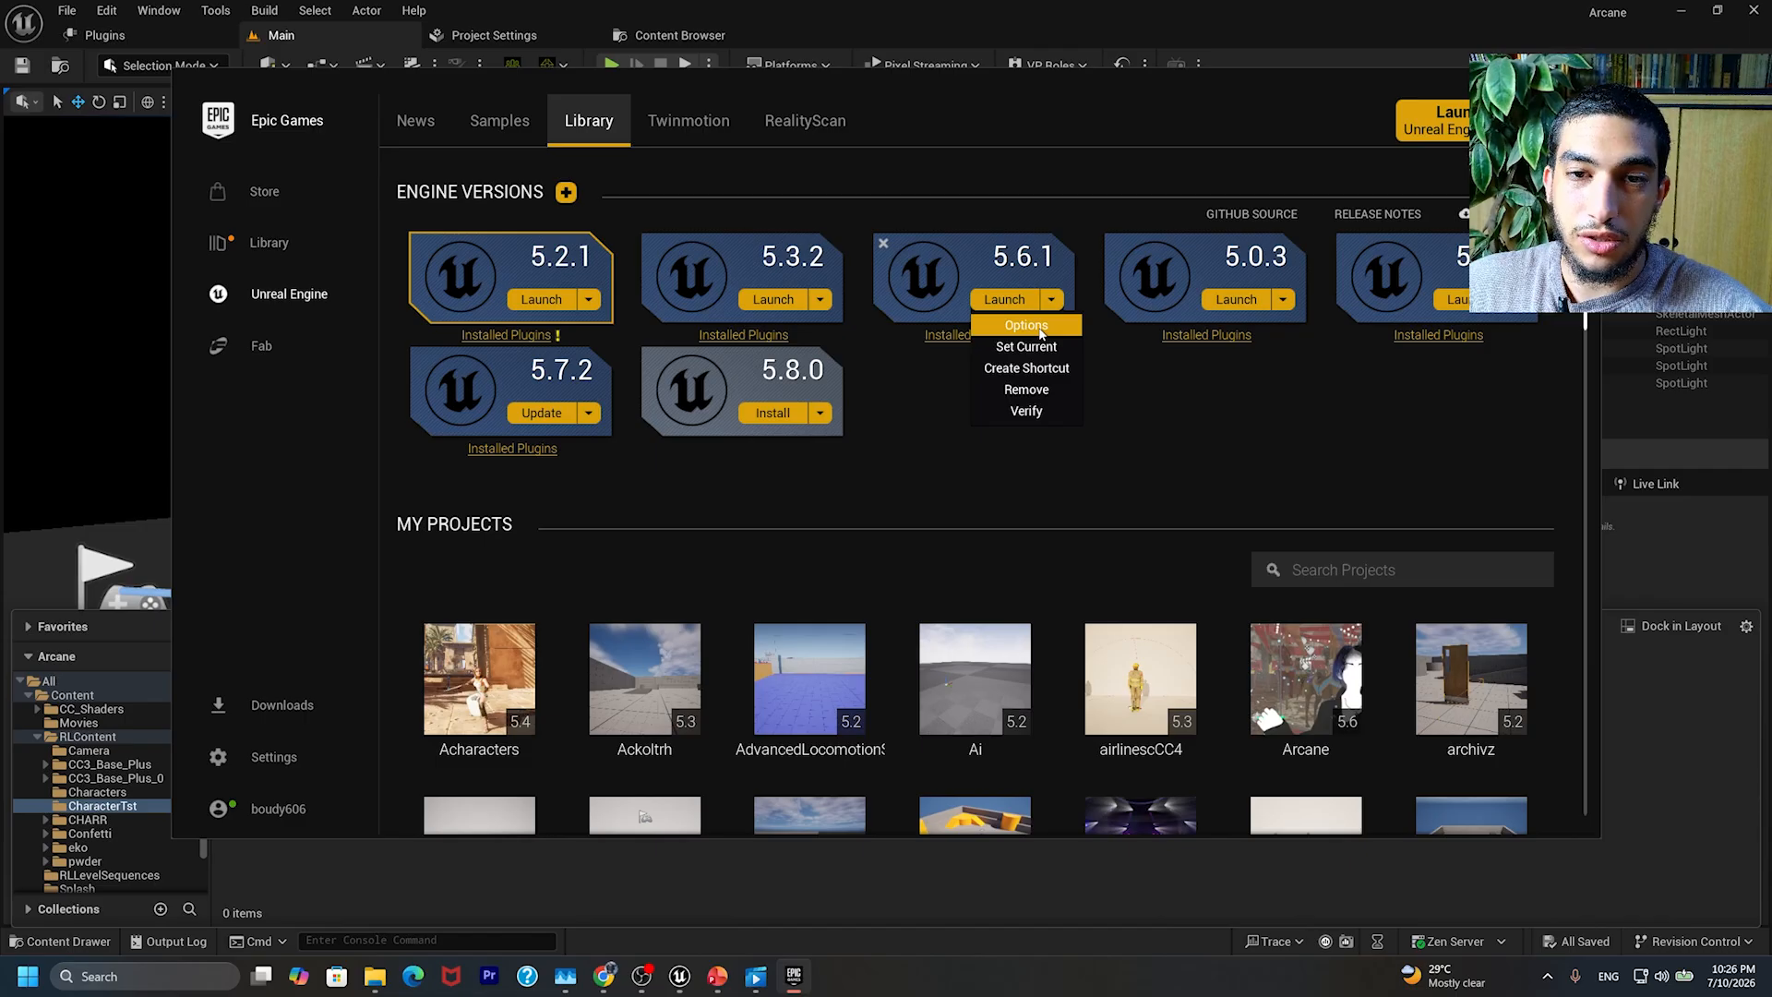
{"action": "left_click", "coordinate": [1025, 326]}
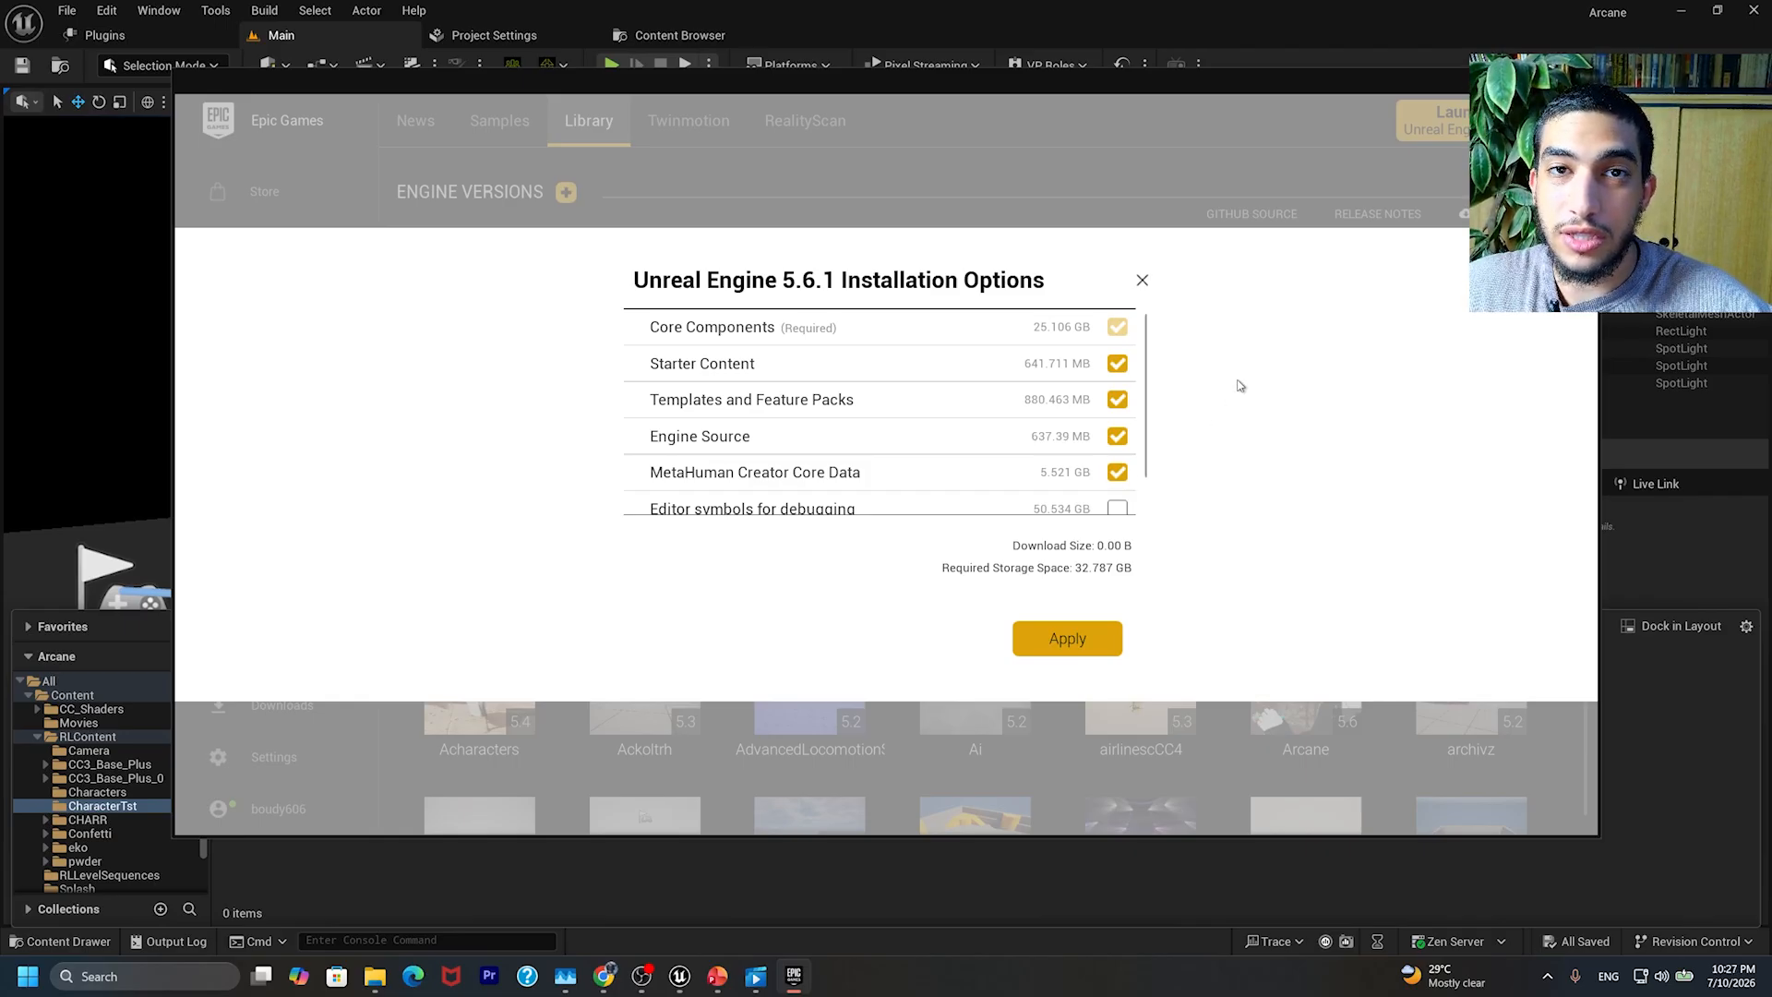
{"action": "left_click", "coordinate": [1145, 285]}
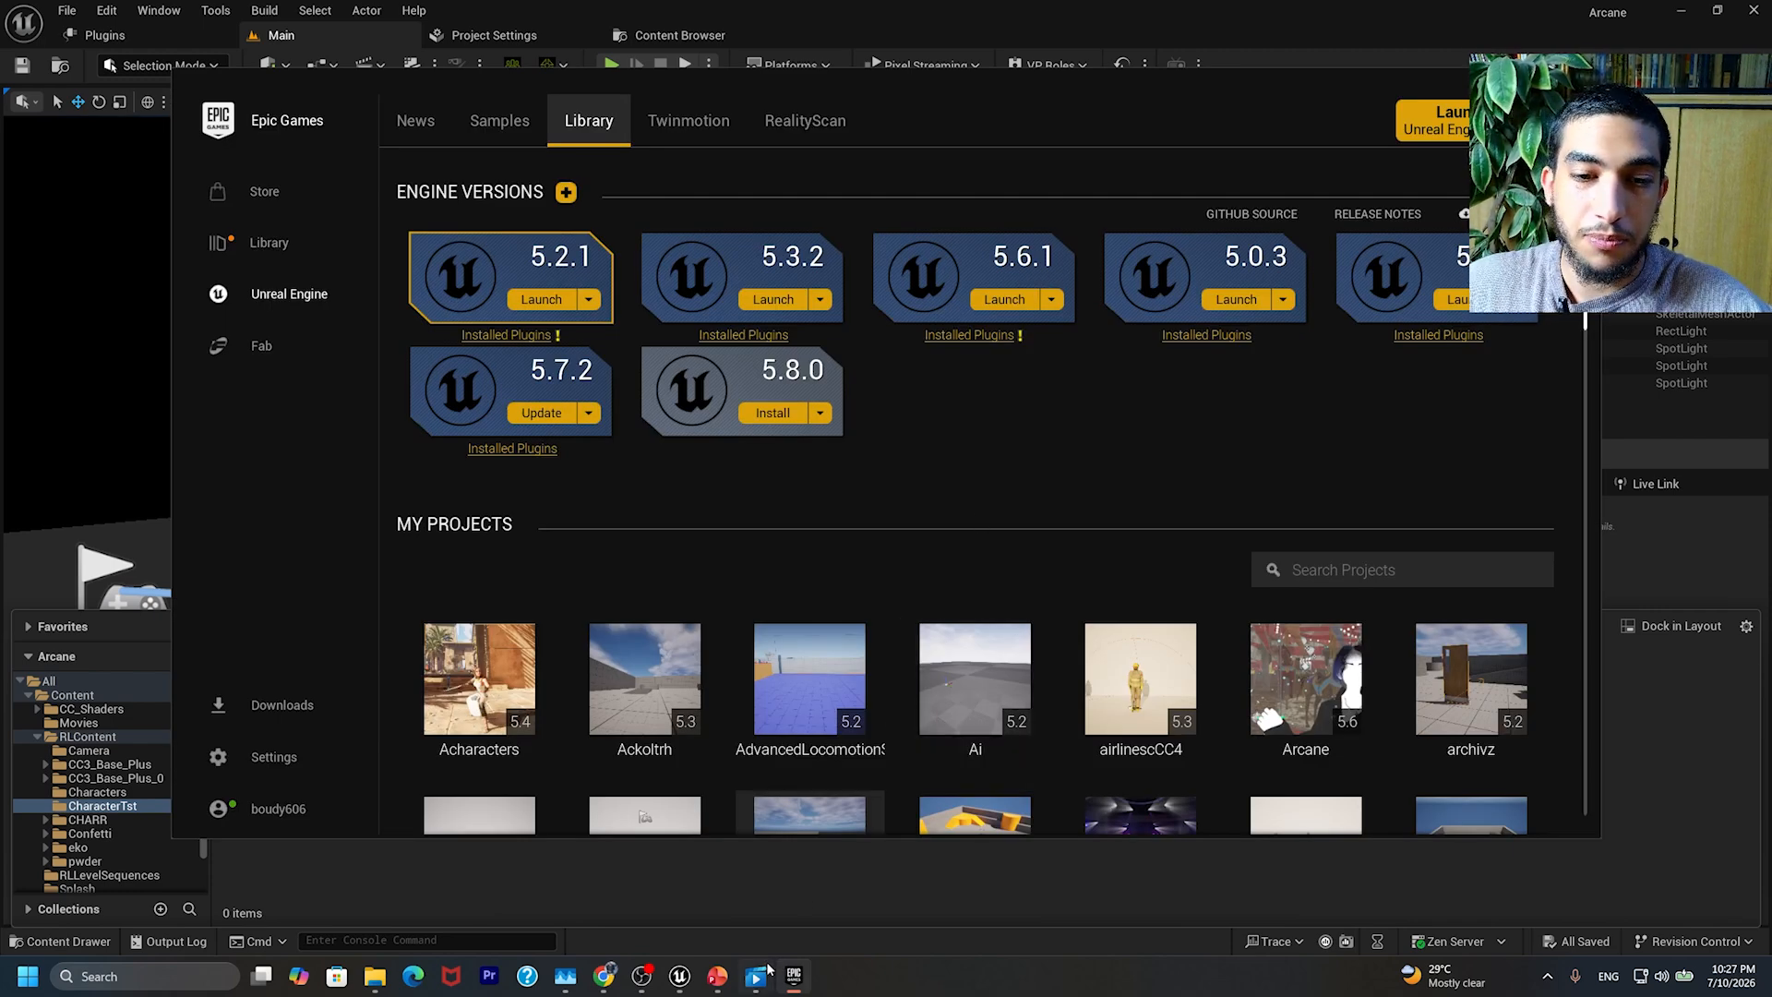
Step: Switch to the Unreal Editor and bring up the CharacterTst folder's contents over the viewport
{"action": "left_click", "coordinate": [91, 381]}
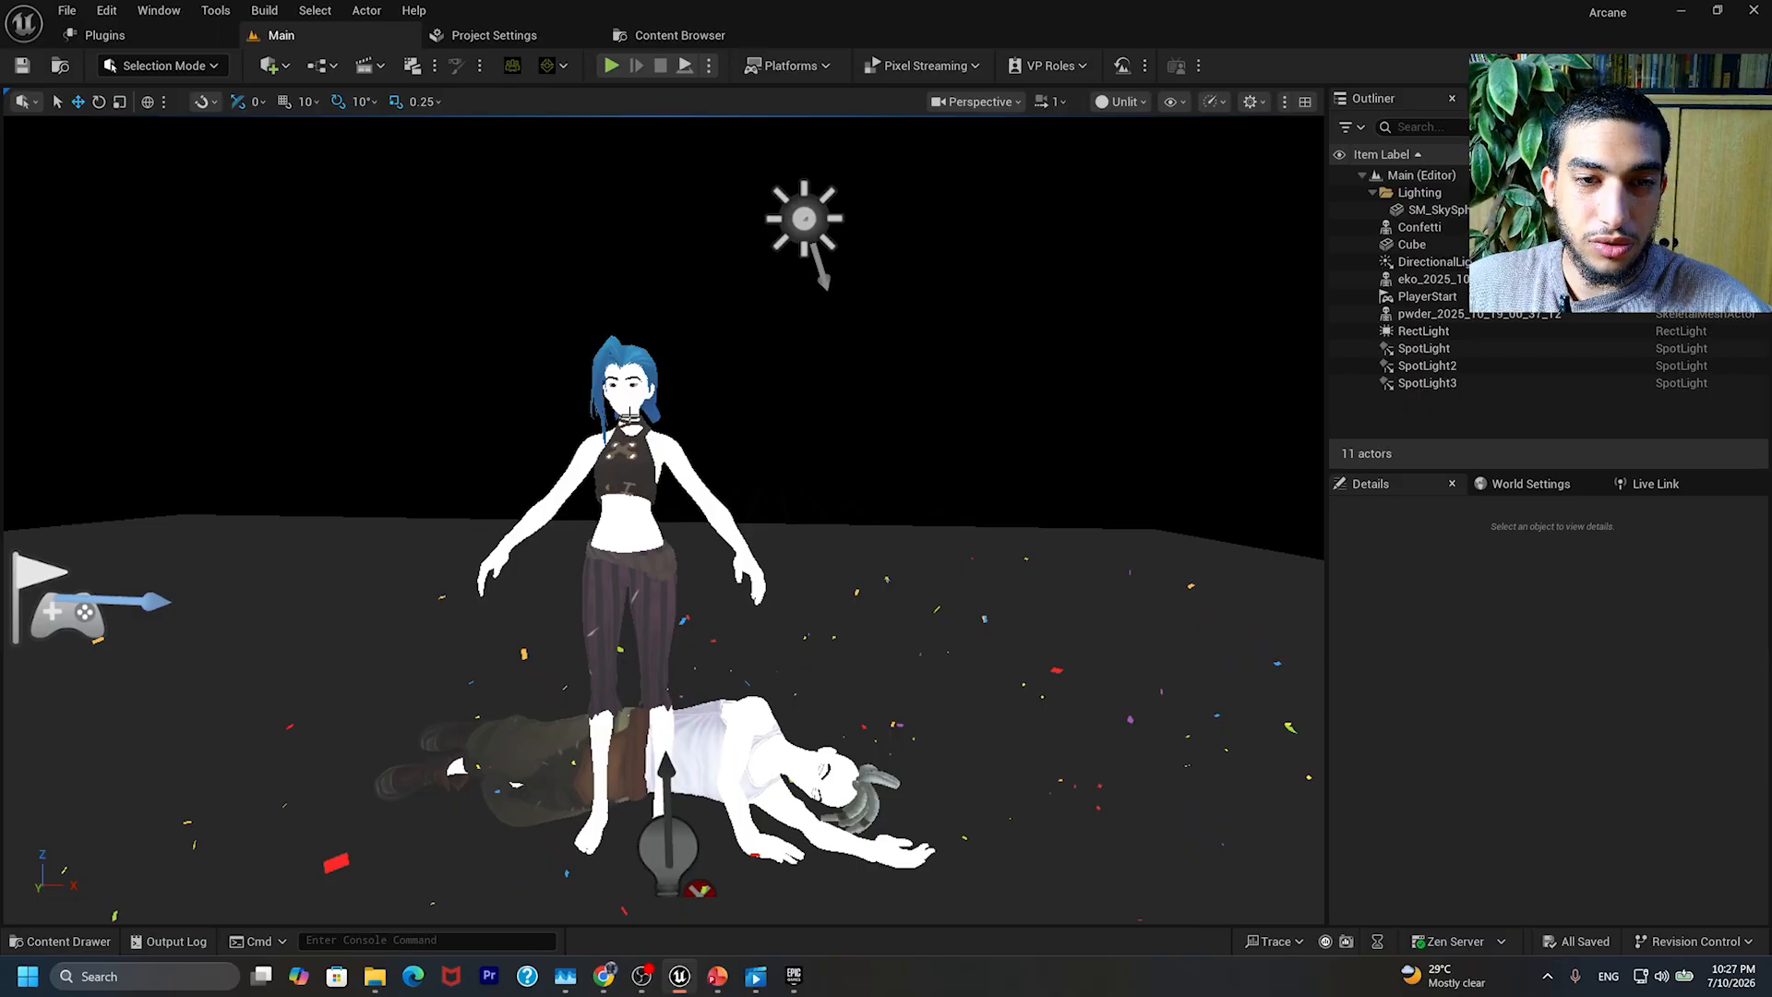
{"action": "left_click_drag", "start_coordinate": [662, 419], "coordinate": [807, 405]}
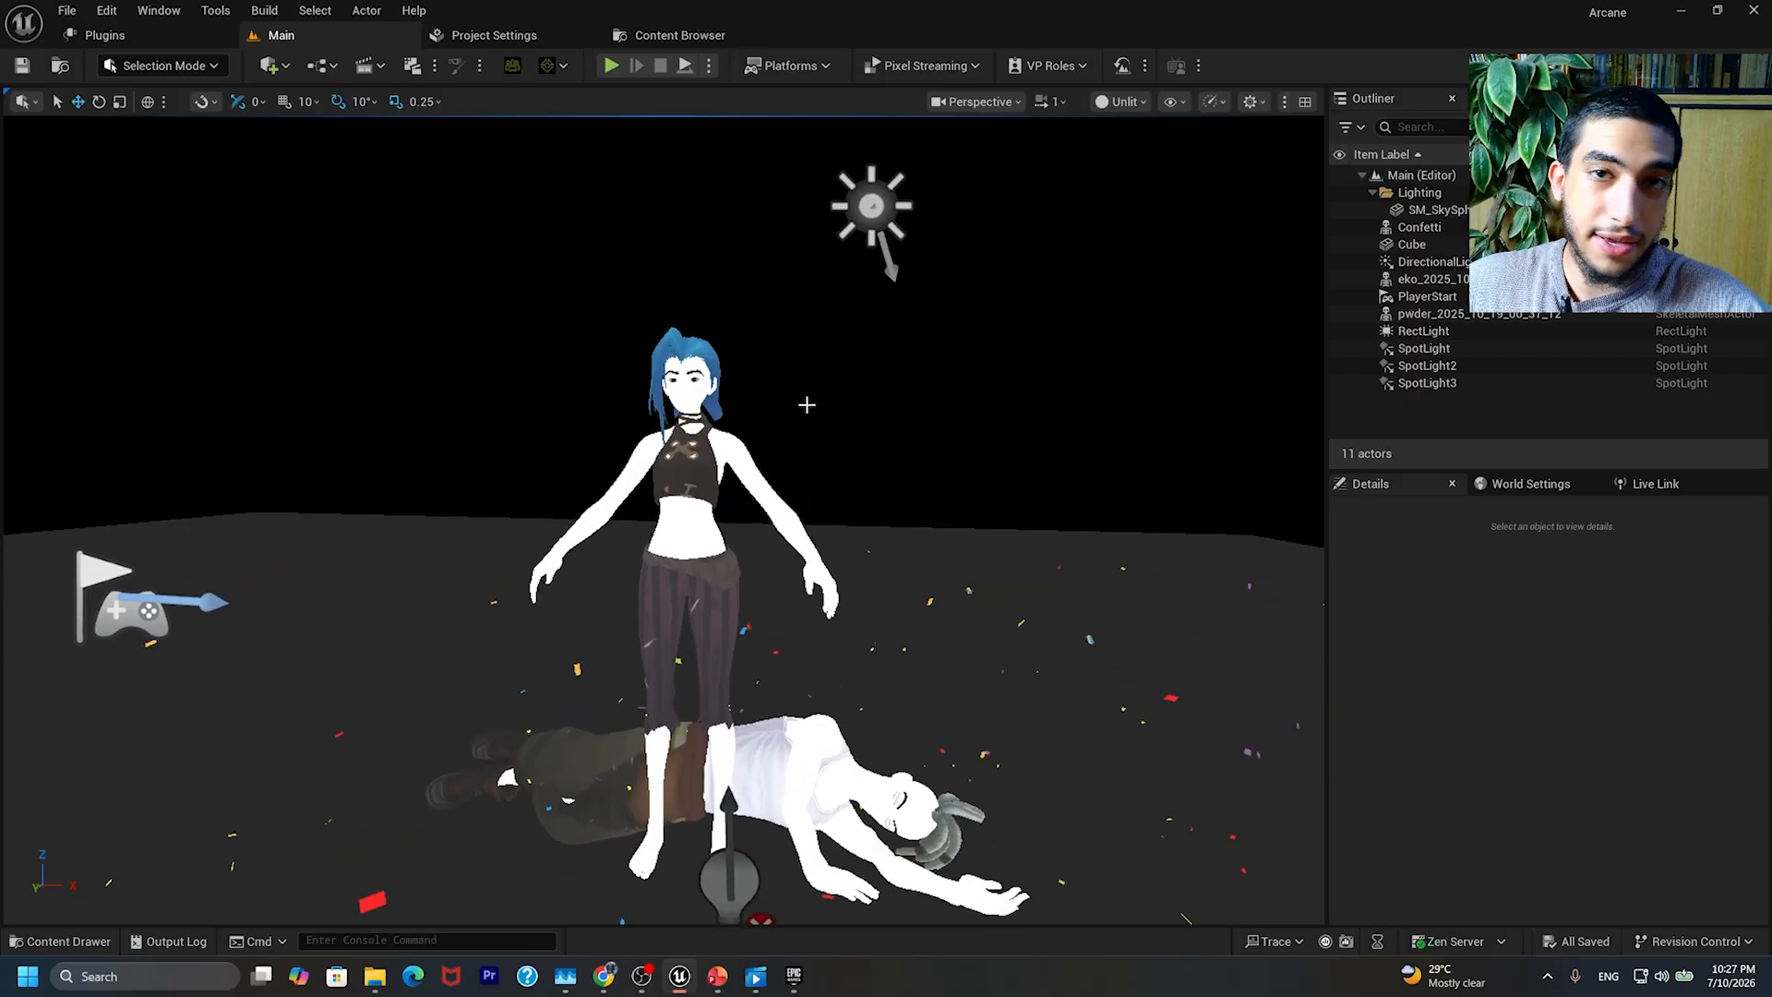
{"action": "left_click", "coordinate": [65, 940]}
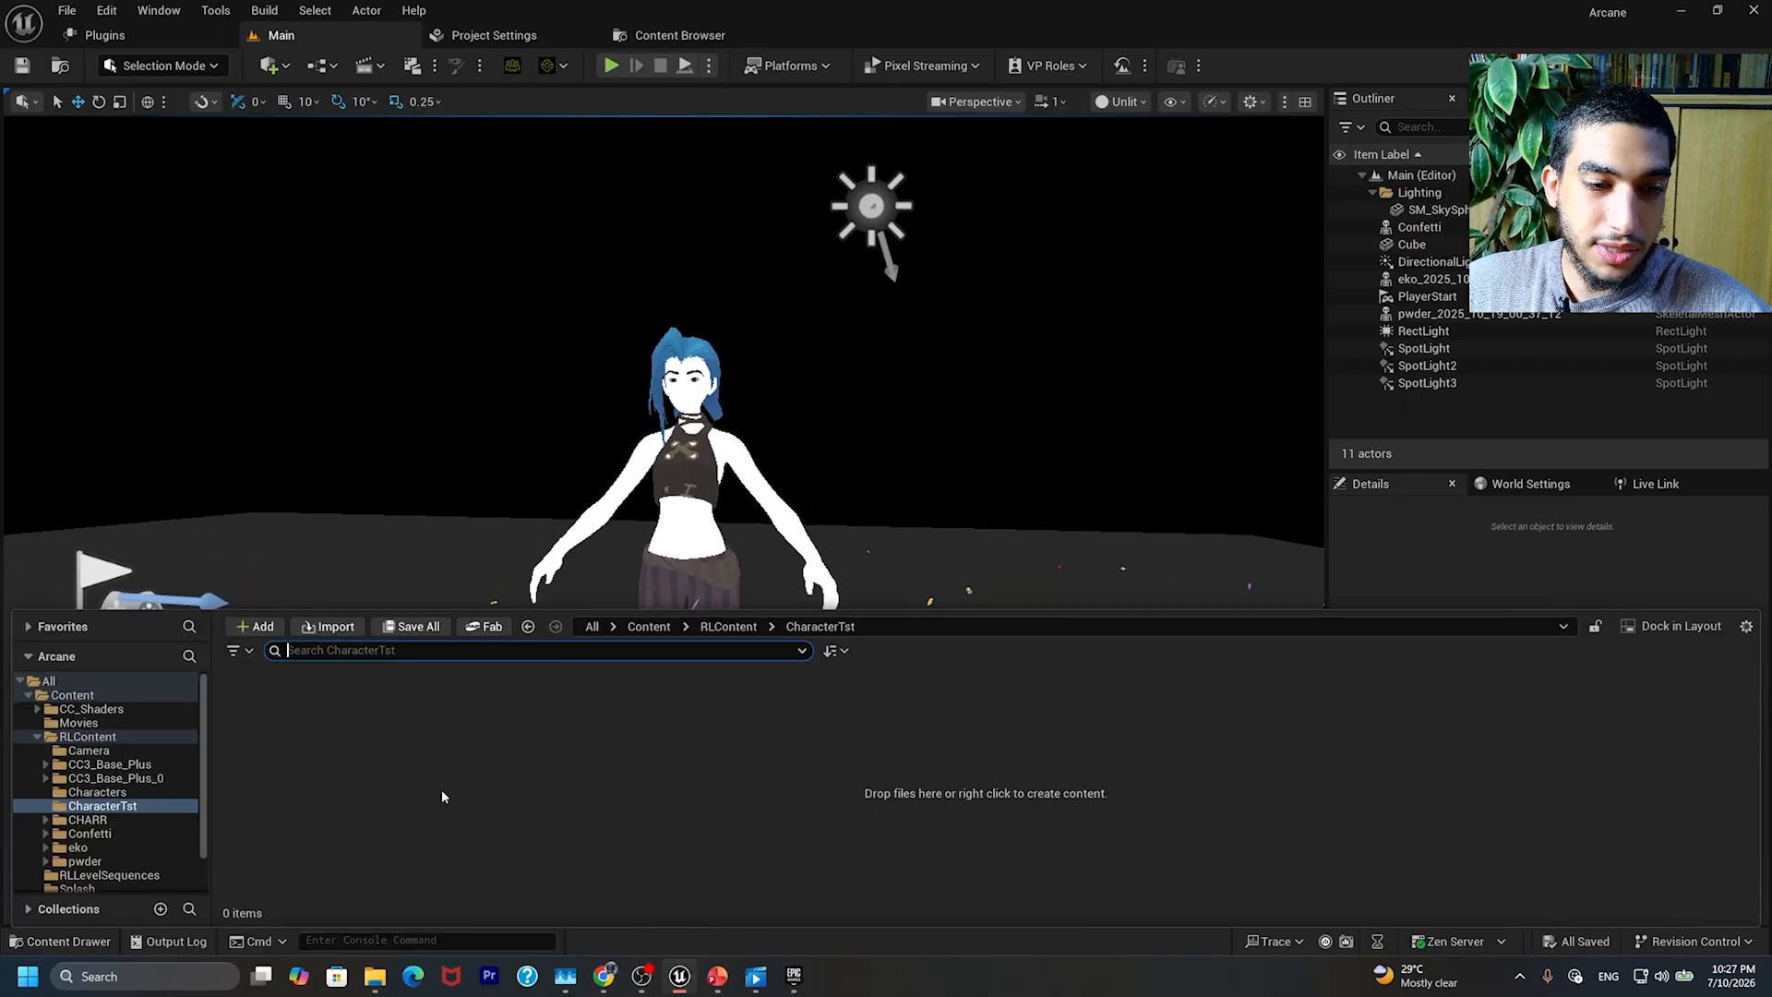
{"action": "right_click", "coordinate": [464, 735]}
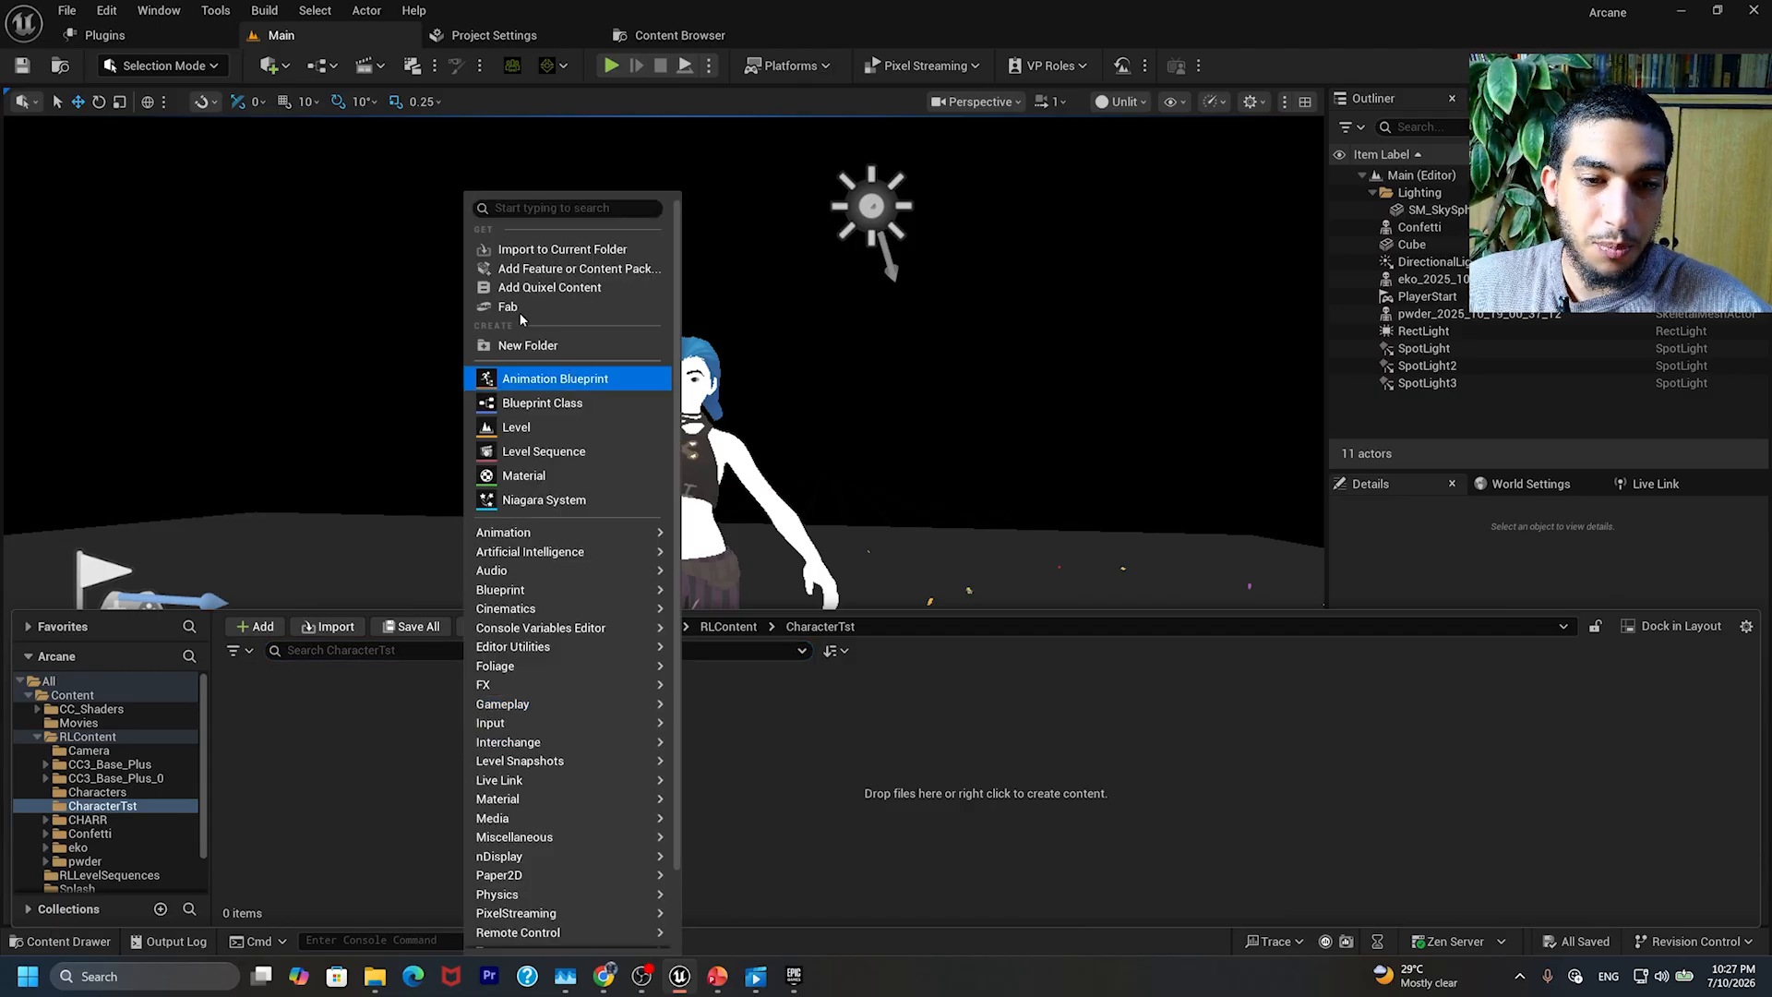
{"action": "left_click", "coordinate": [541, 250]}
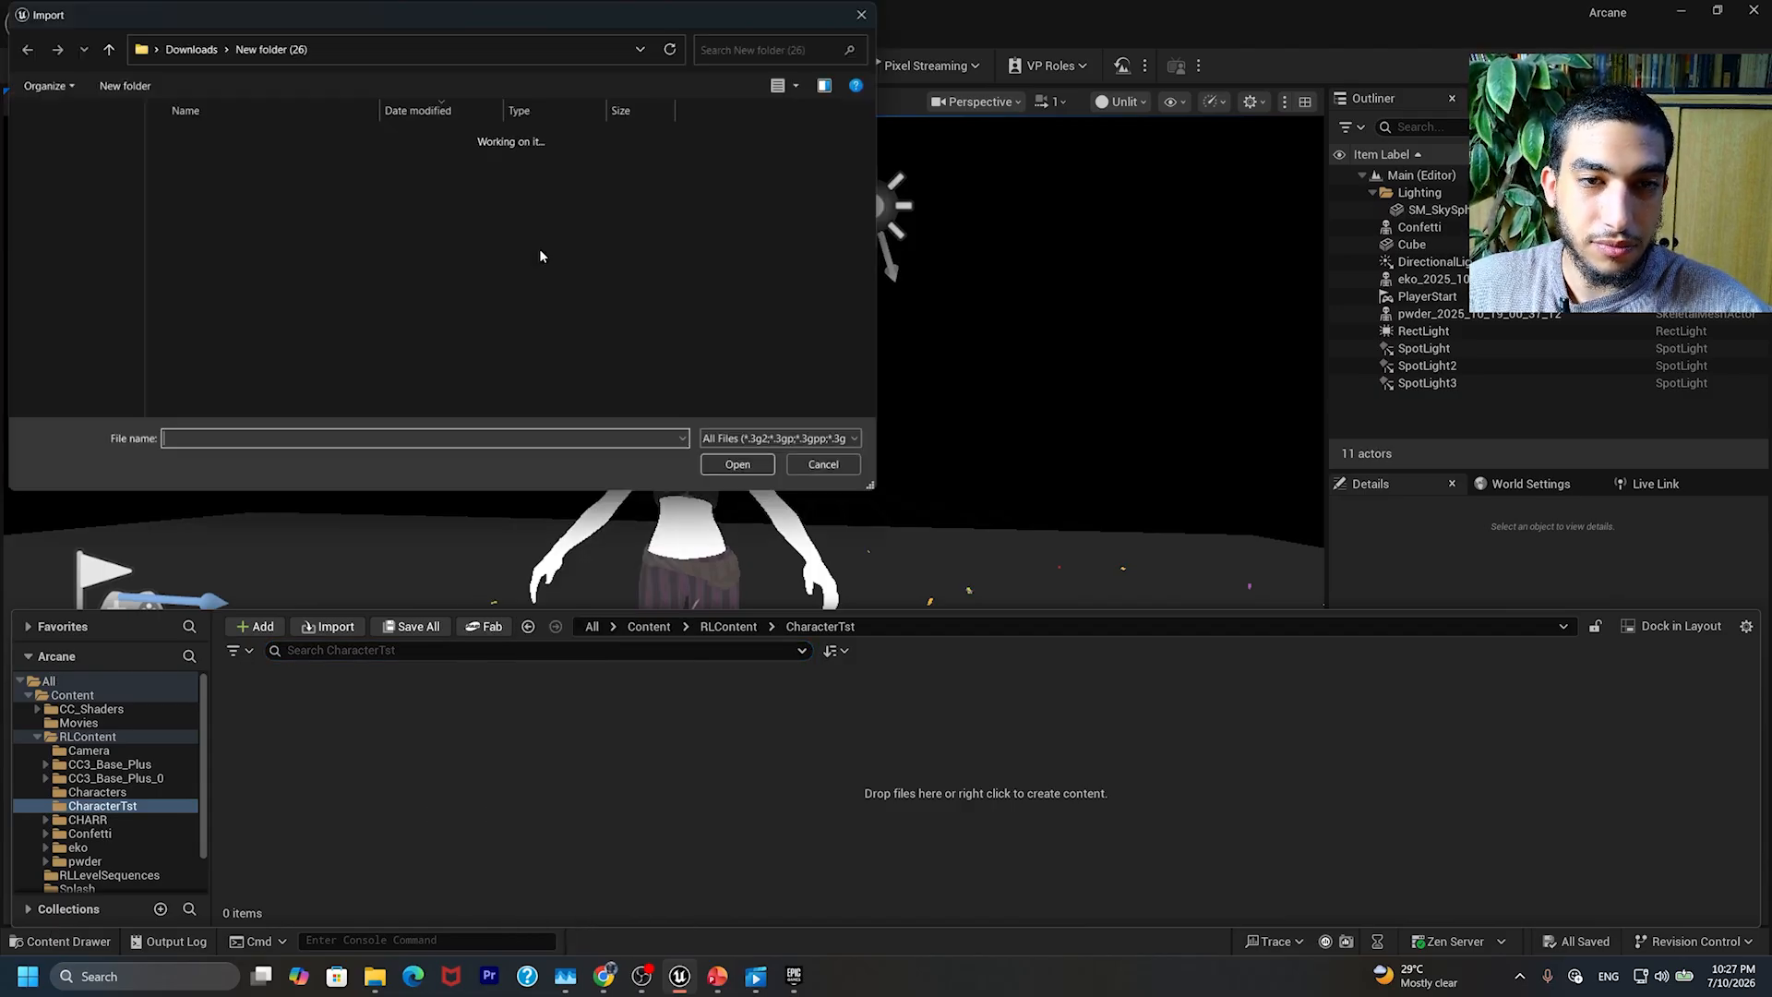
{"action": "left_click", "coordinate": [58, 196]}
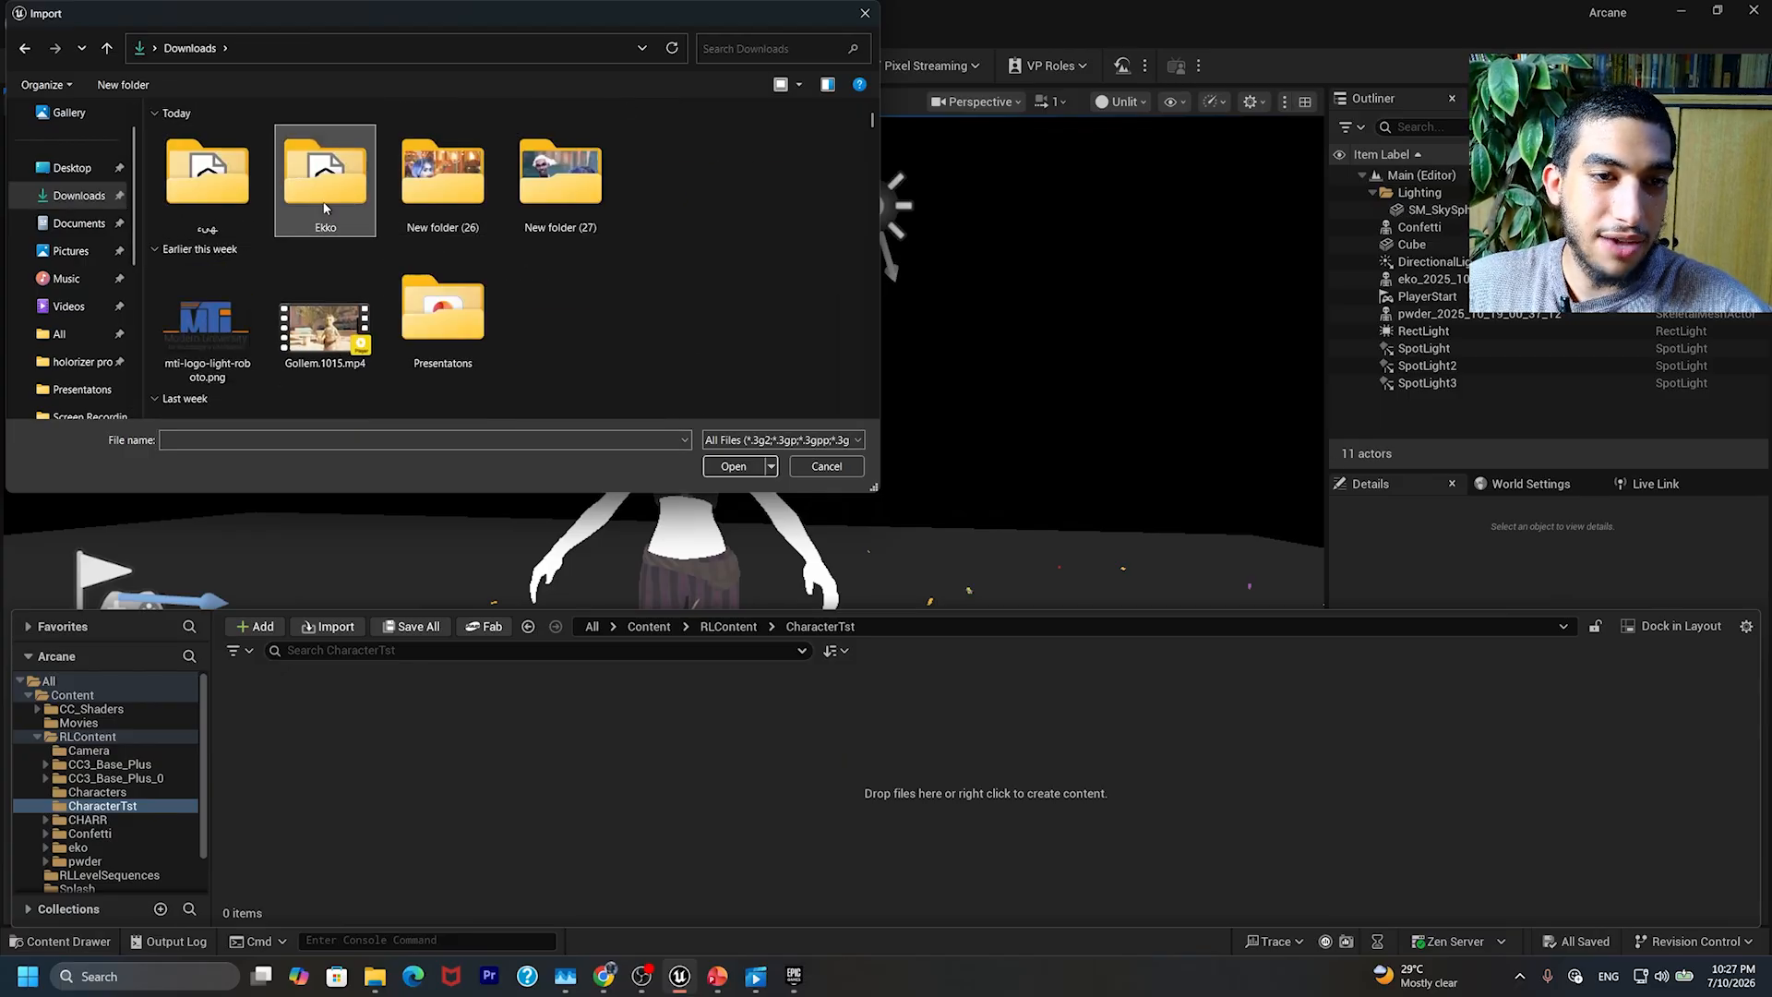
{"action": "double_click", "coordinate": [324, 185]}
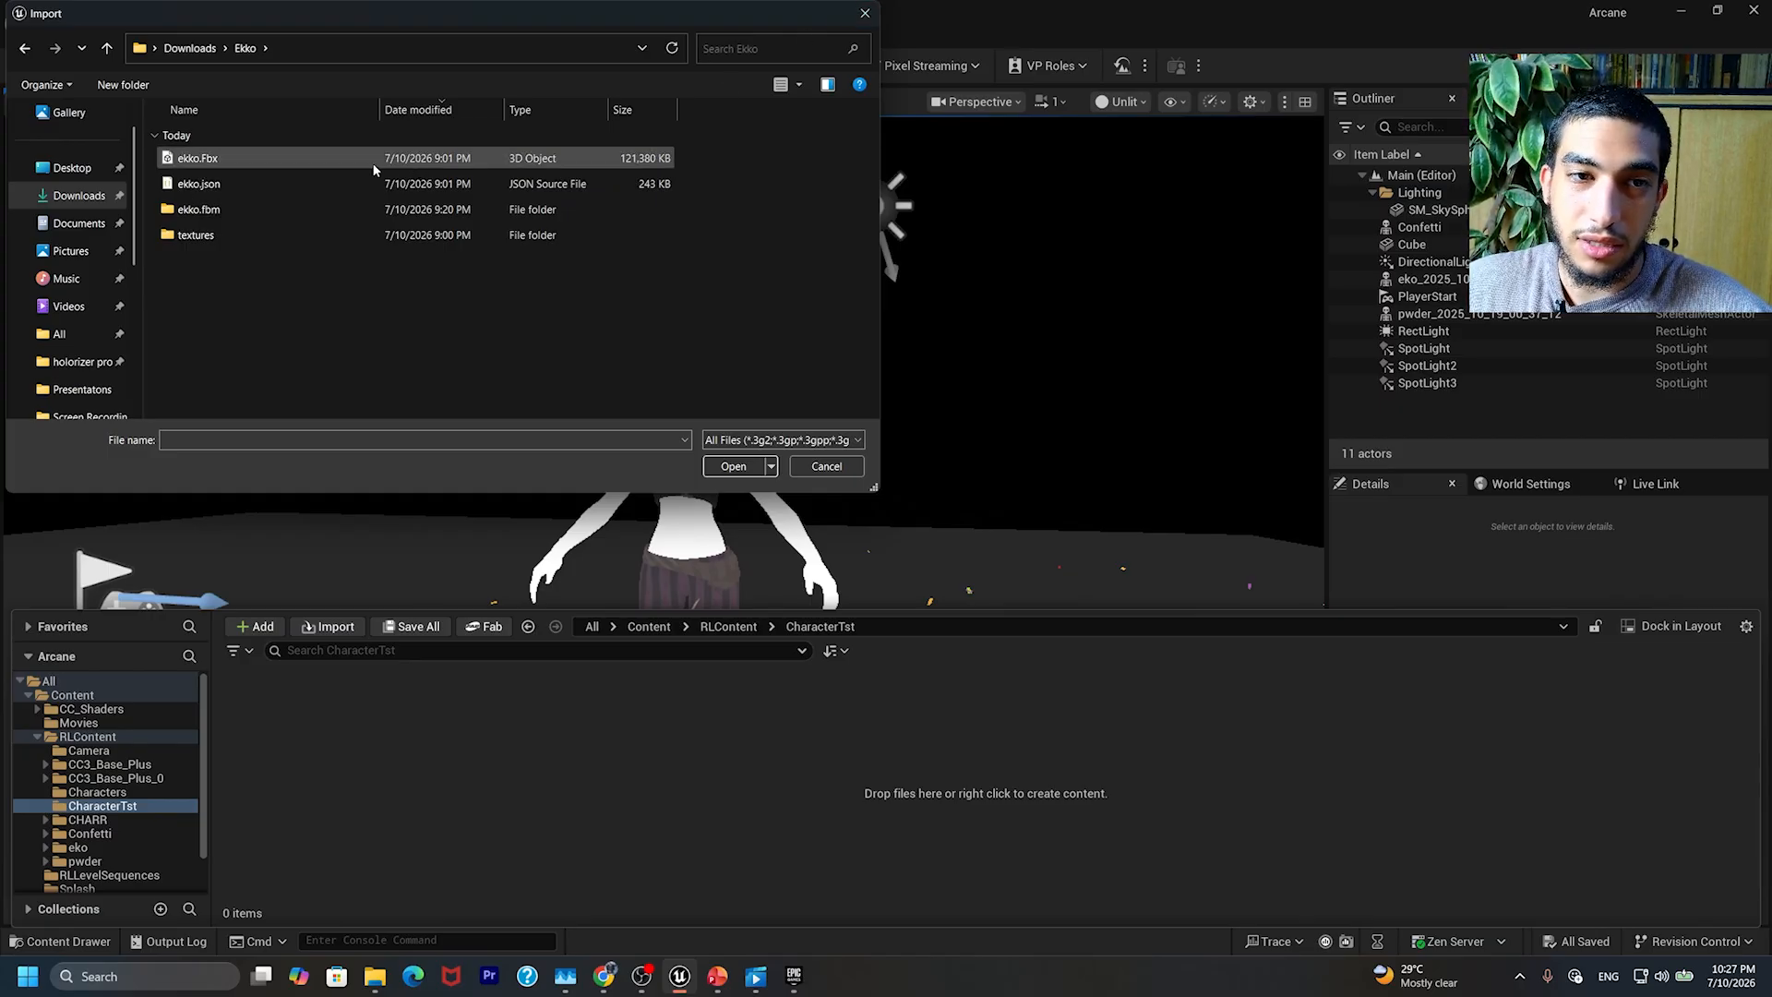
{"action": "left_click", "coordinate": [865, 13]}
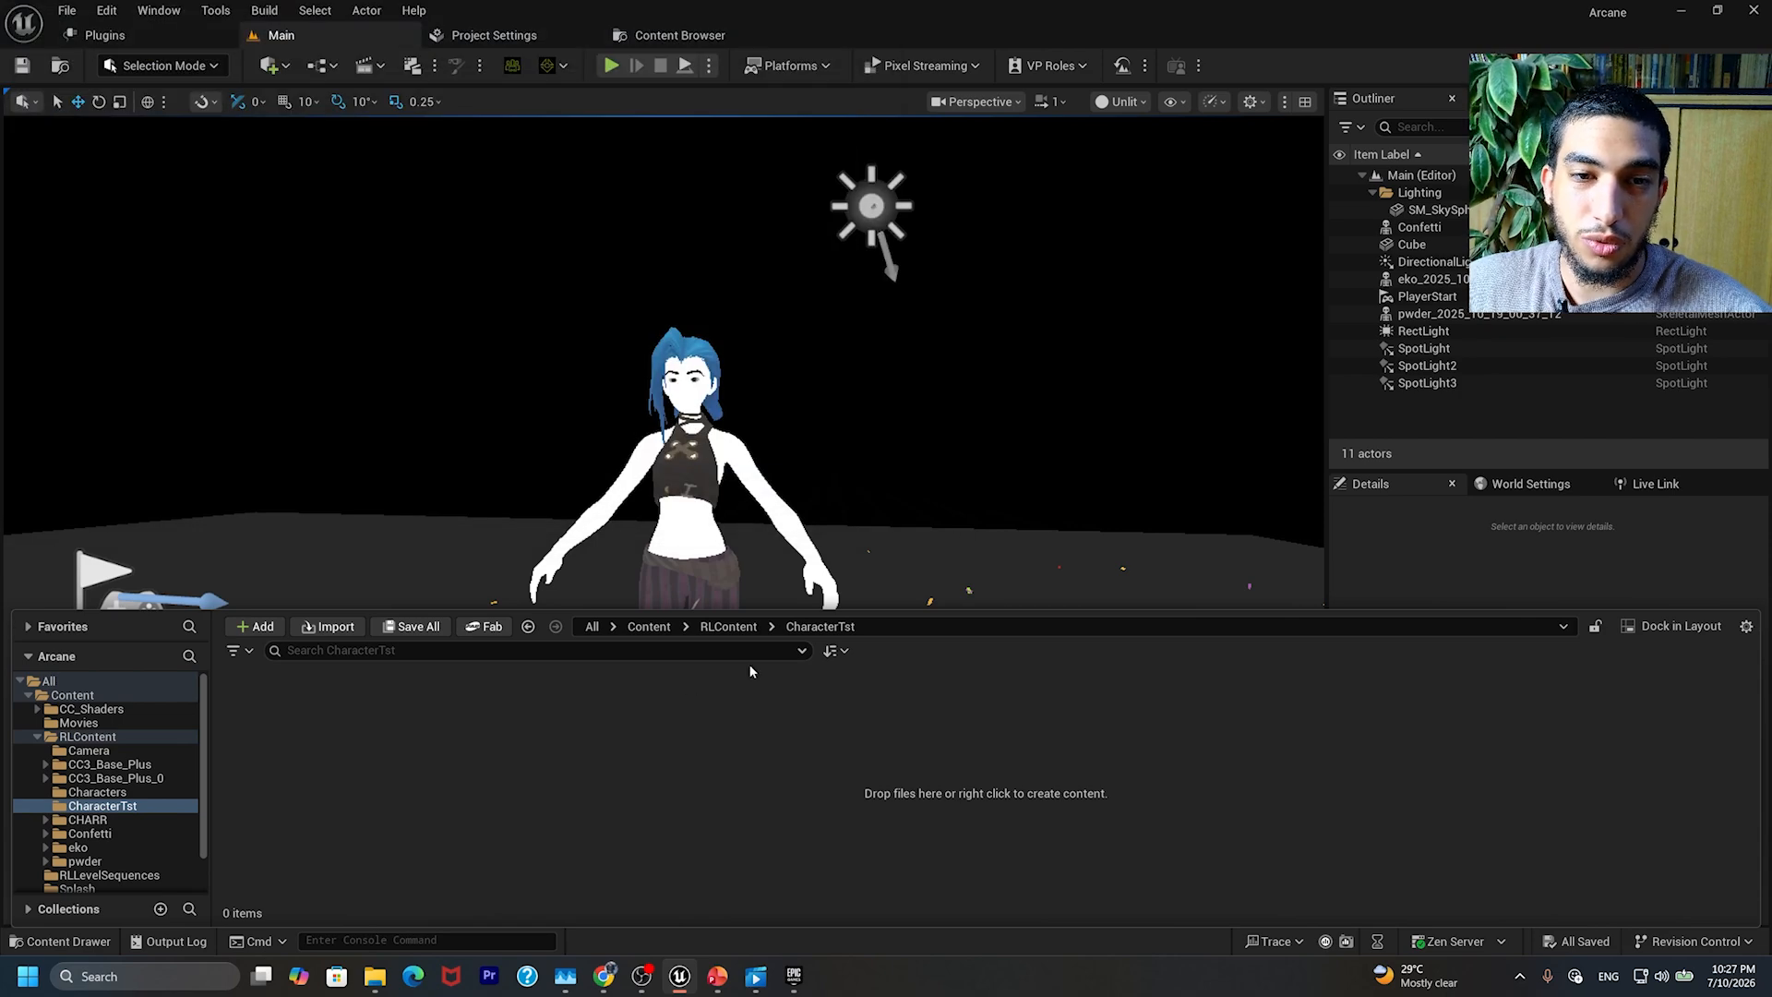
Step: Place the CC3_Base_Plus_0 skeletal mesh from its RLContent folder beside the blue-haired character, at about X -88, Y -245, Z 5
{"action": "left_click", "coordinate": [37, 741]}
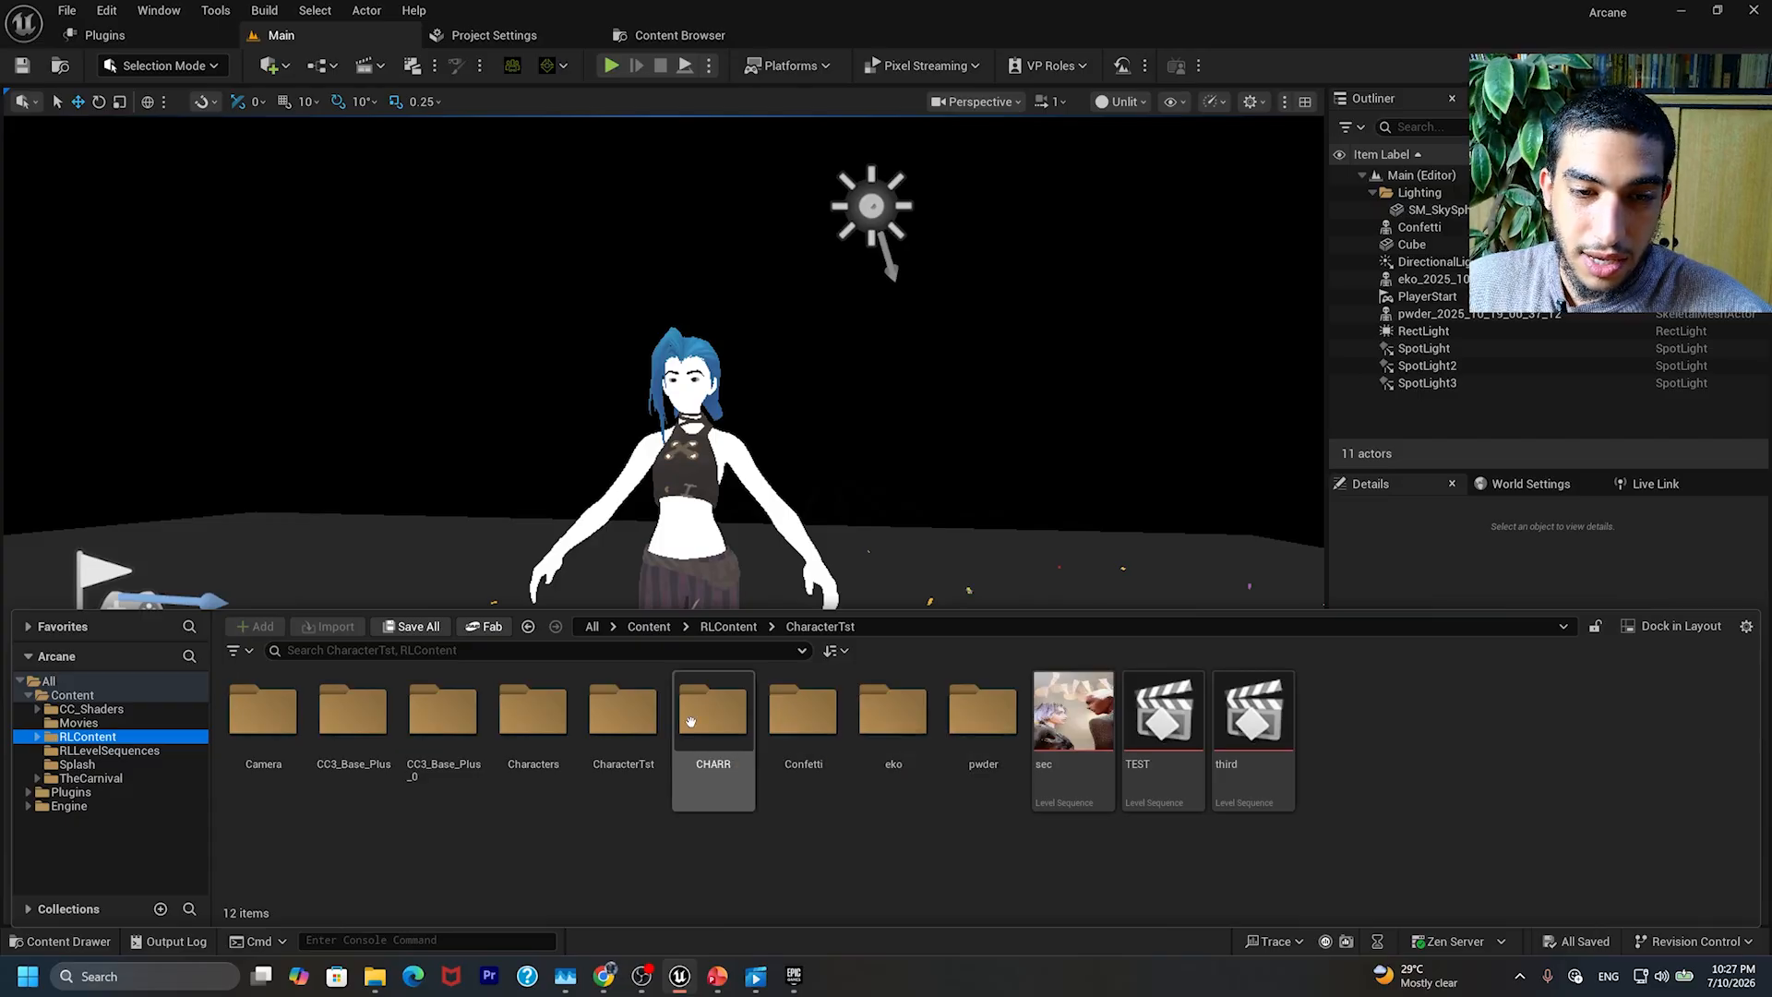
{"action": "double_click", "coordinate": [535, 724]}
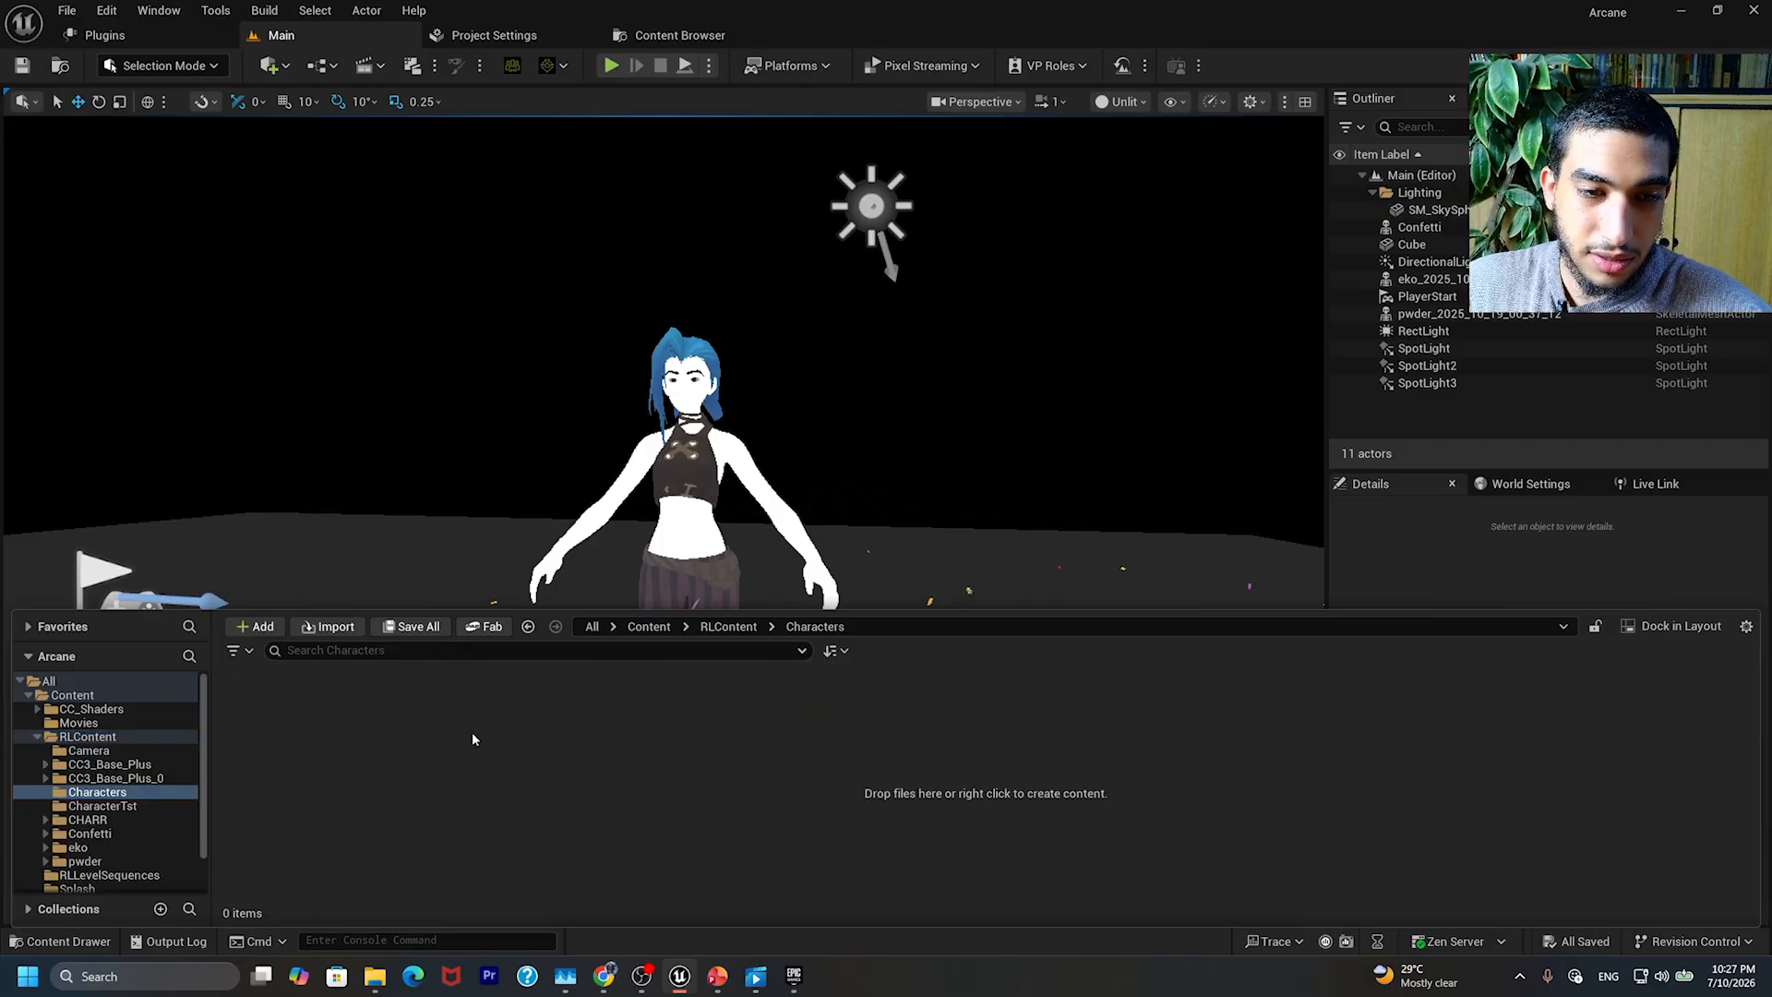
{"action": "left_click", "coordinate": [111, 778]}
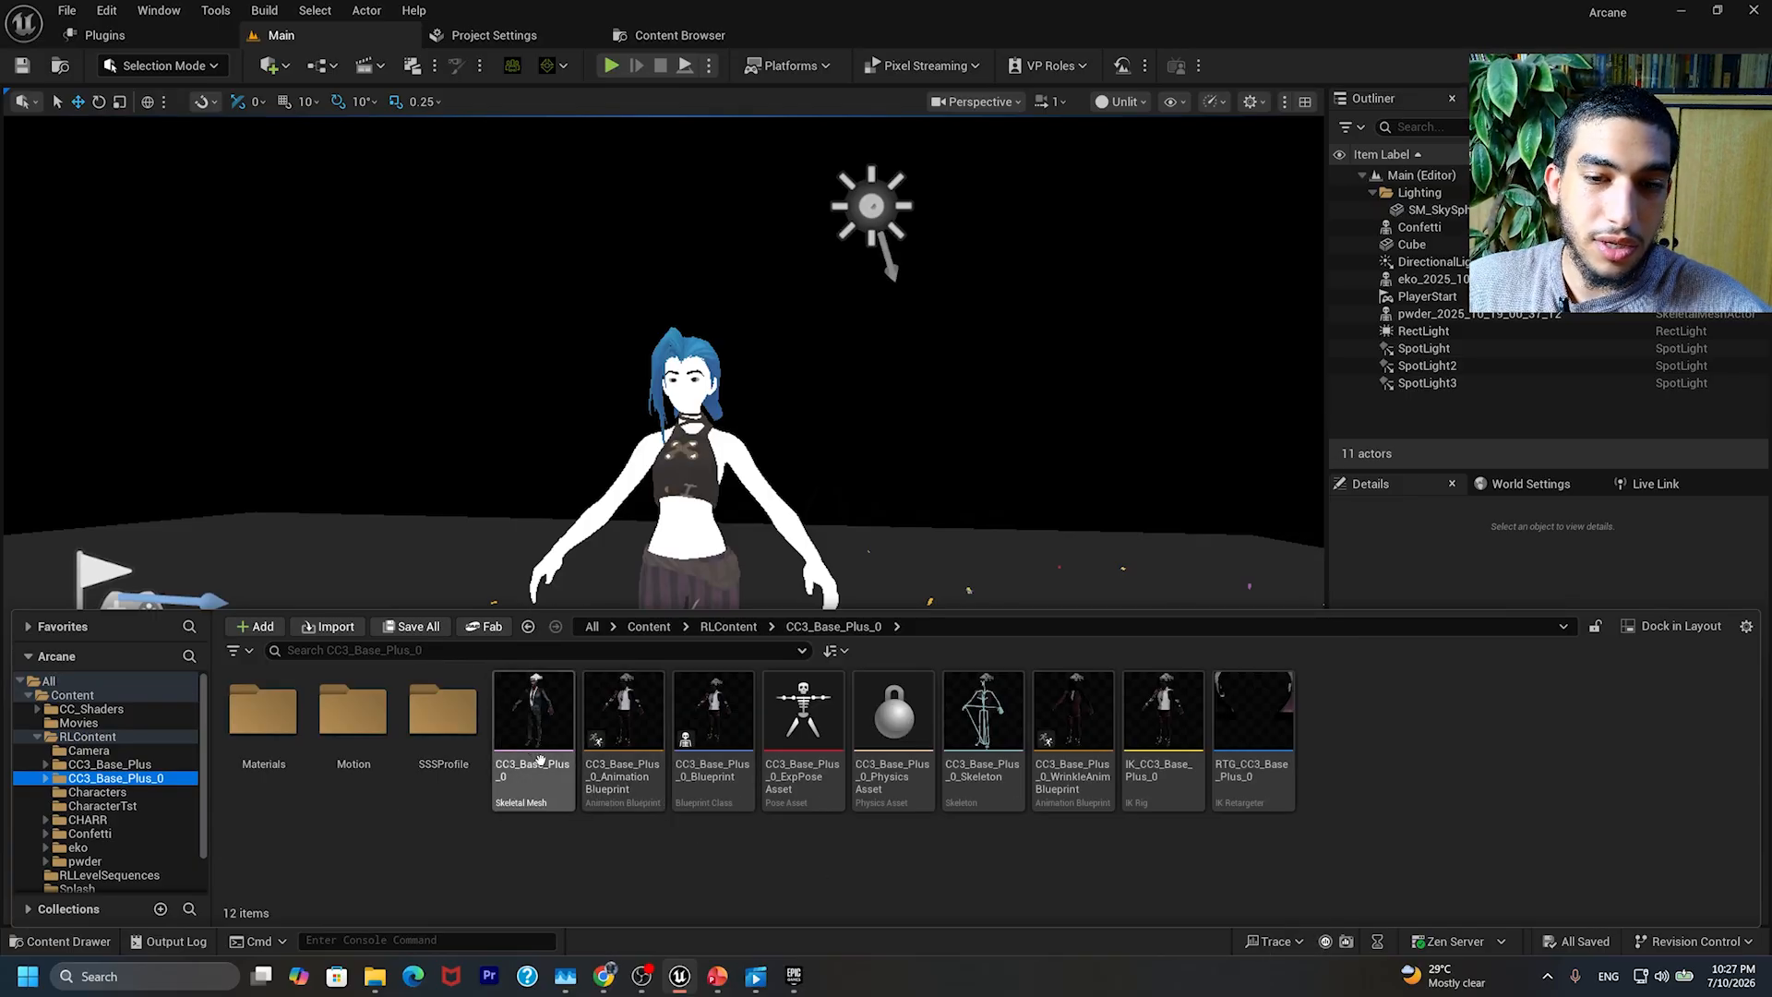
{"action": "left_click", "coordinate": [527, 734]}
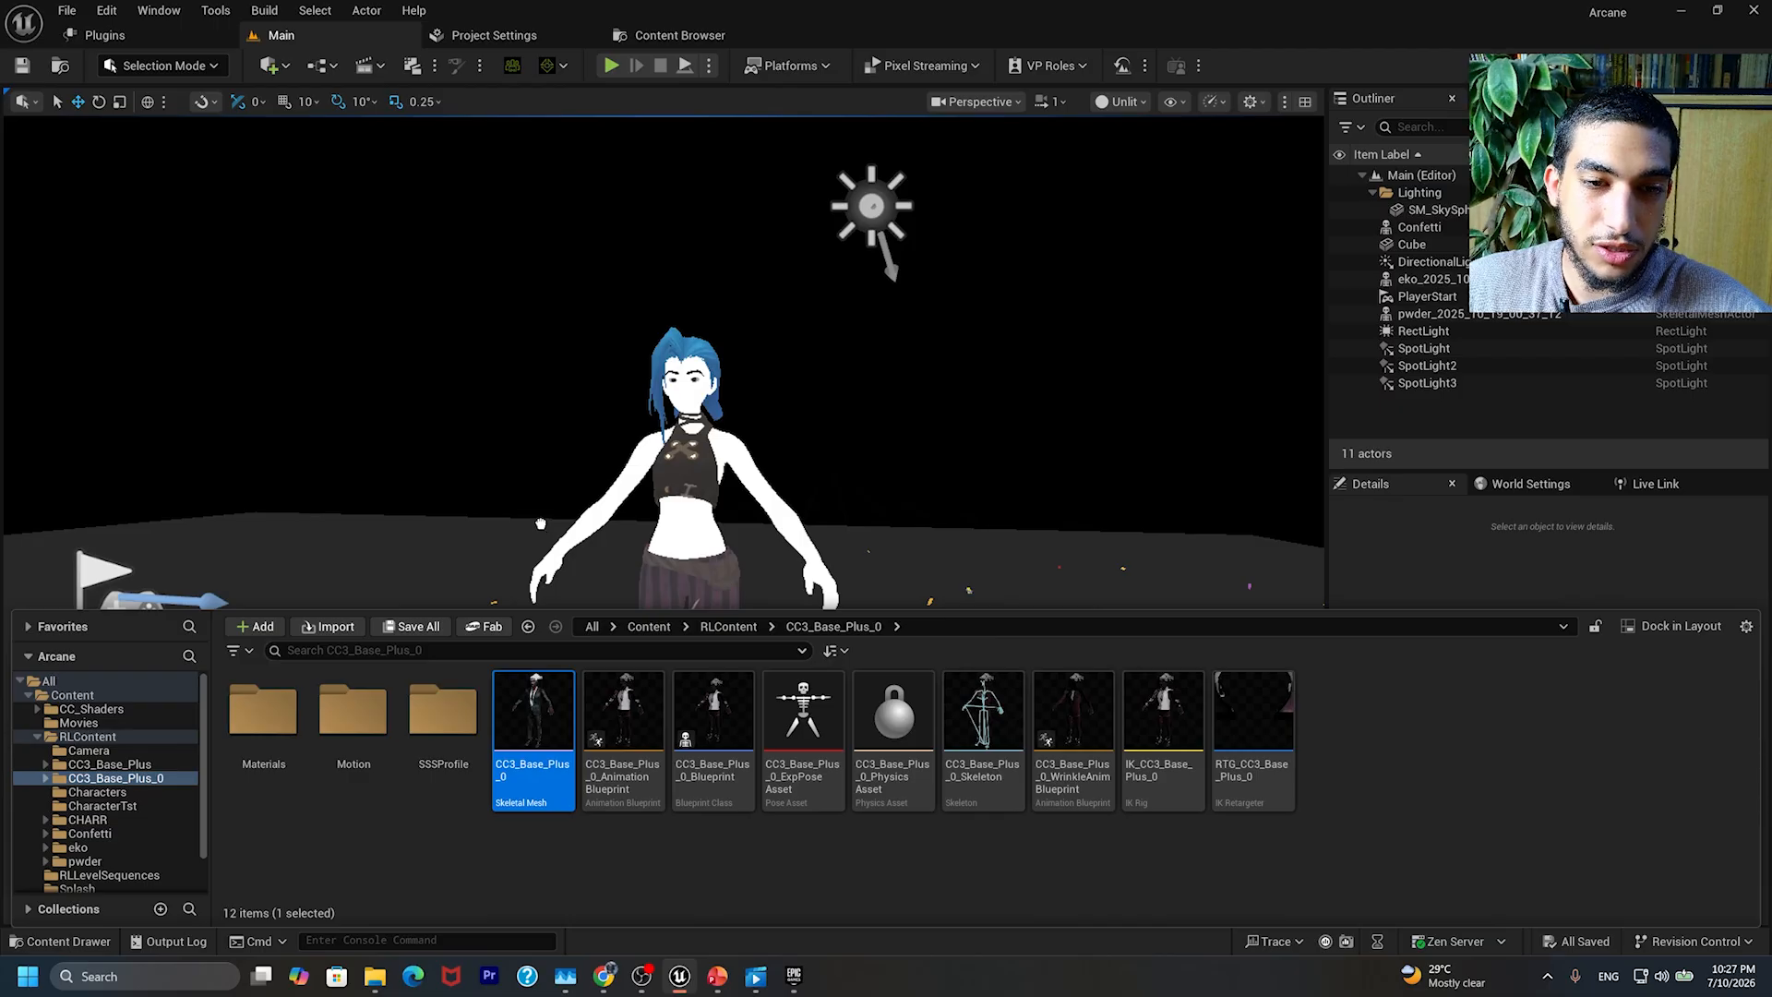
{"action": "left_click_drag", "start_coordinate": [540, 523], "coordinate": [366, 608]}
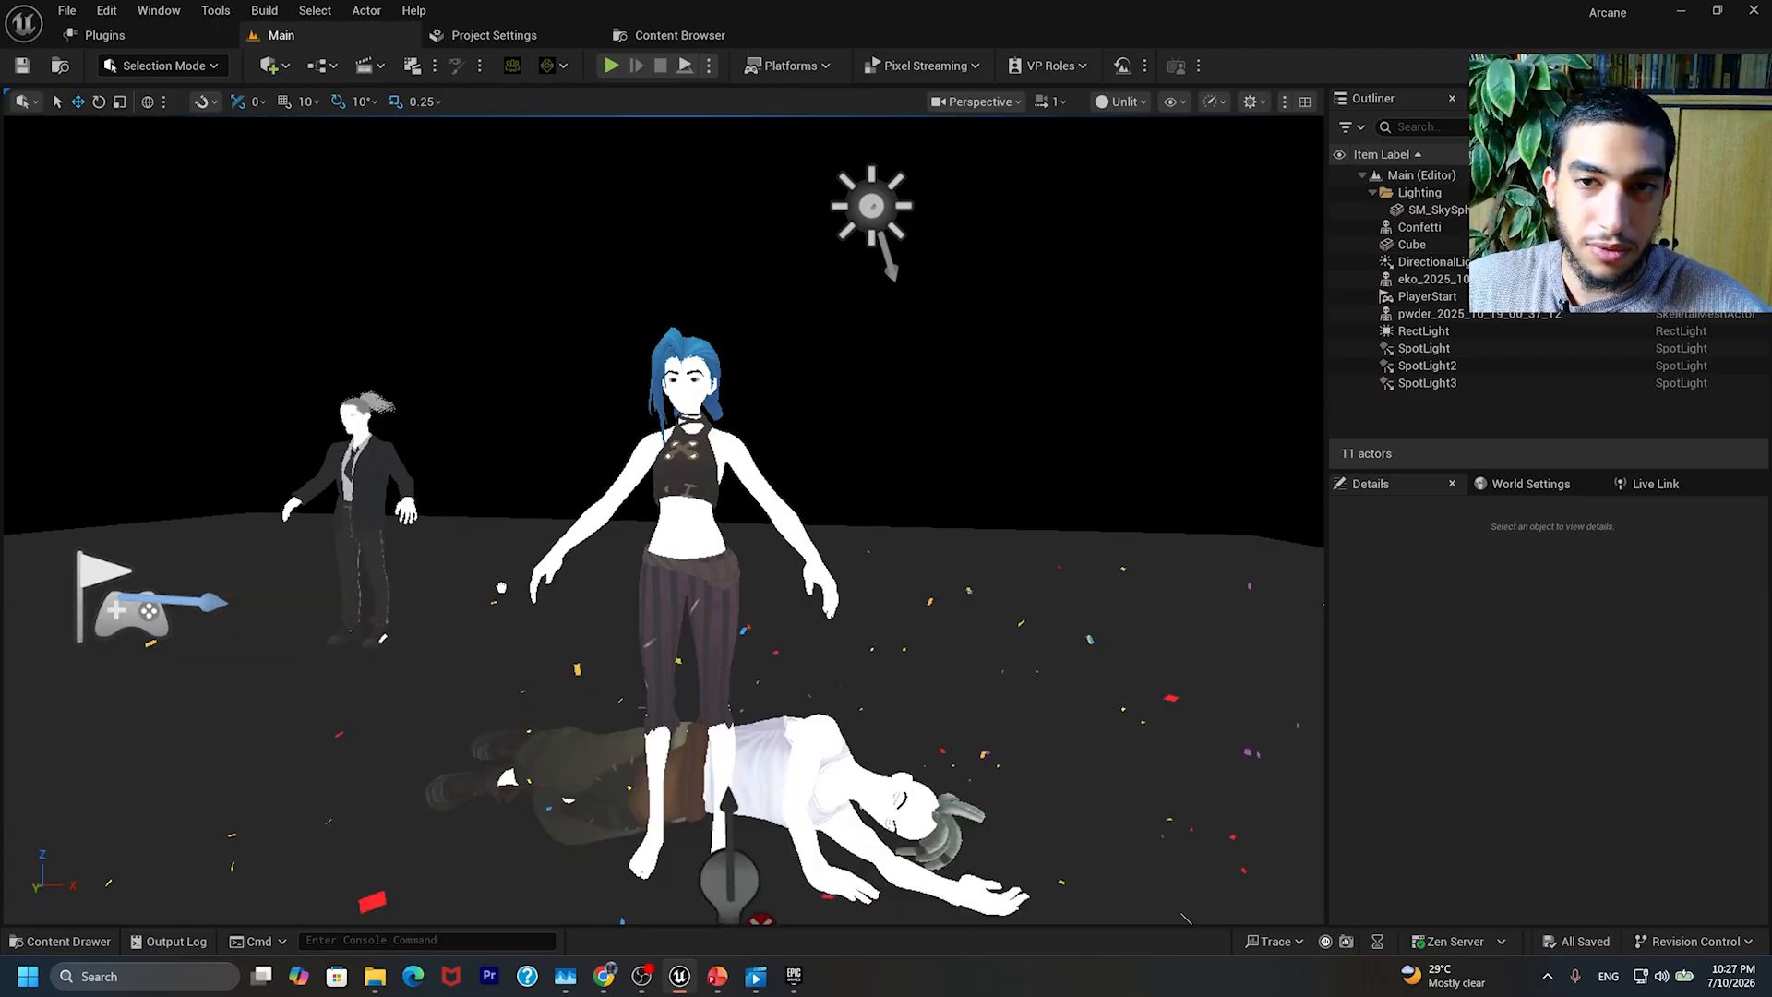
Step: Frame the placed suited character together with the other characters and set the viewport's view mode to Lit
{"action": "left_click_drag", "start_coordinate": [501, 587], "coordinate": [503, 587]}
{"action": "key", "text": "s"}
{"action": "right_click_drag", "start_coordinate": [503, 587], "coordinate": [551, 583]}
{"action": "key", "text": "w"}
{"action": "key", "text": "s"}
{"action": "key", "text": "w"}
{"action": "key", "text": "s"}
{"action": "key", "text": "a"}
{"action": "key", "text": "w"}
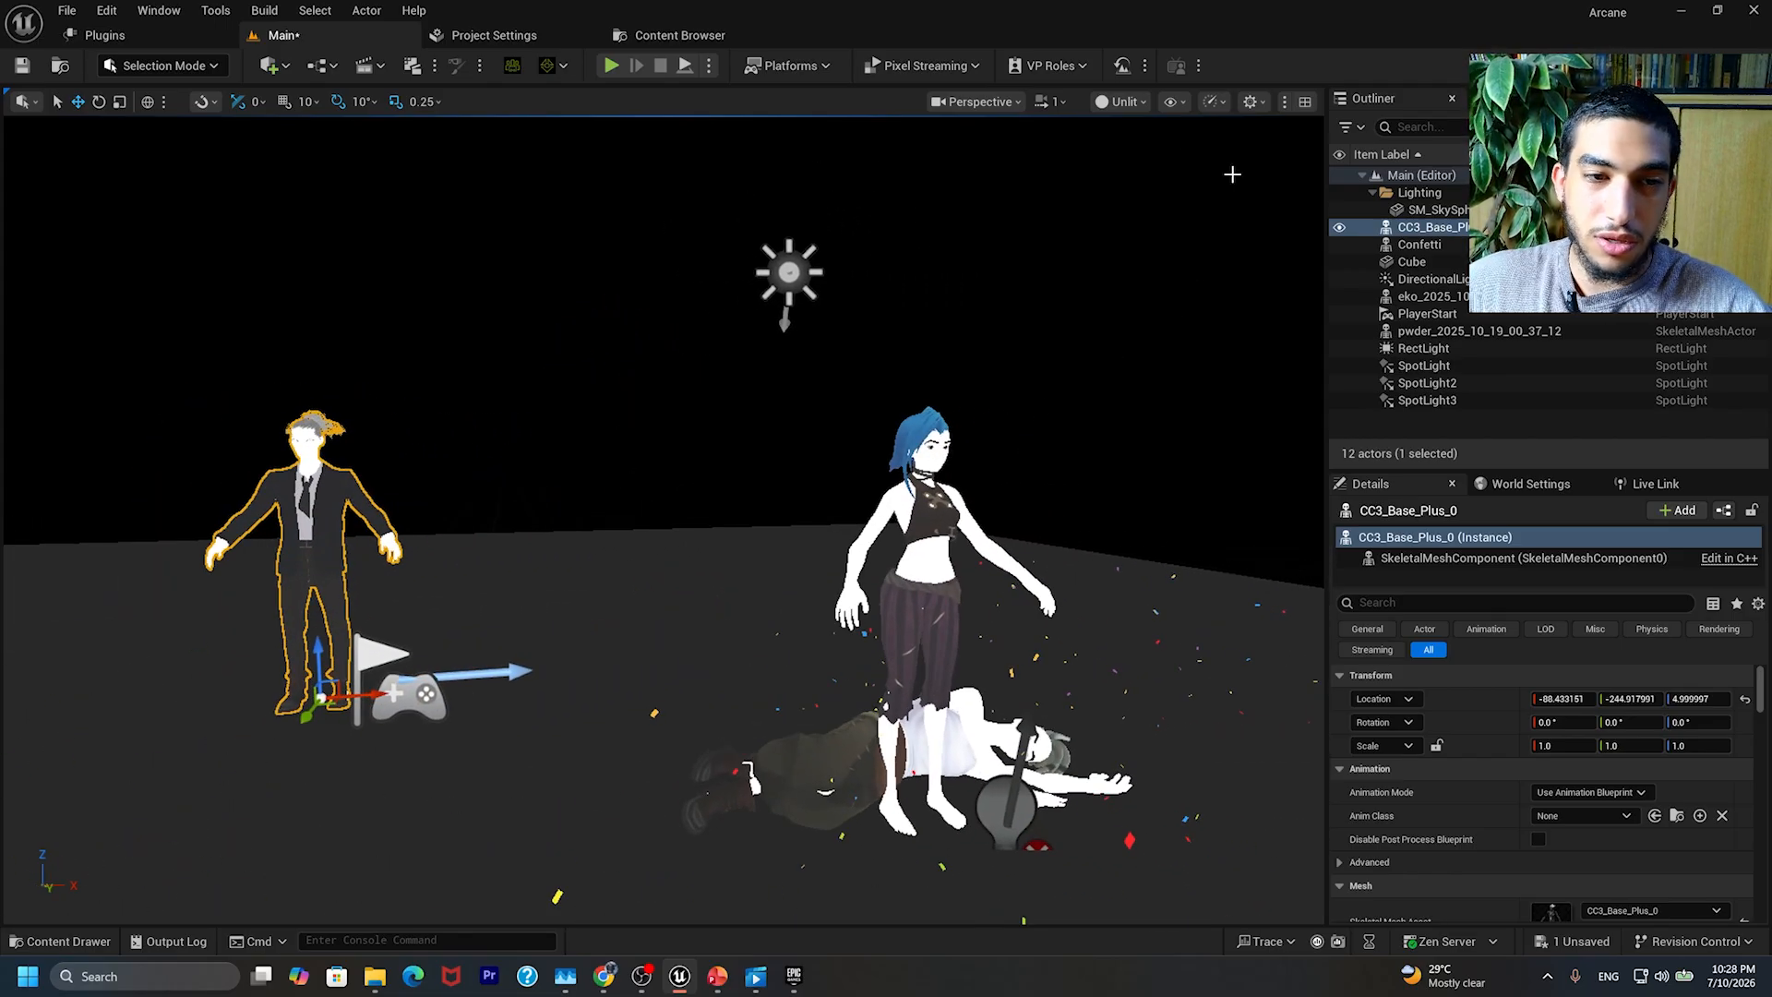
{"action": "left_click", "coordinate": [1122, 102]}
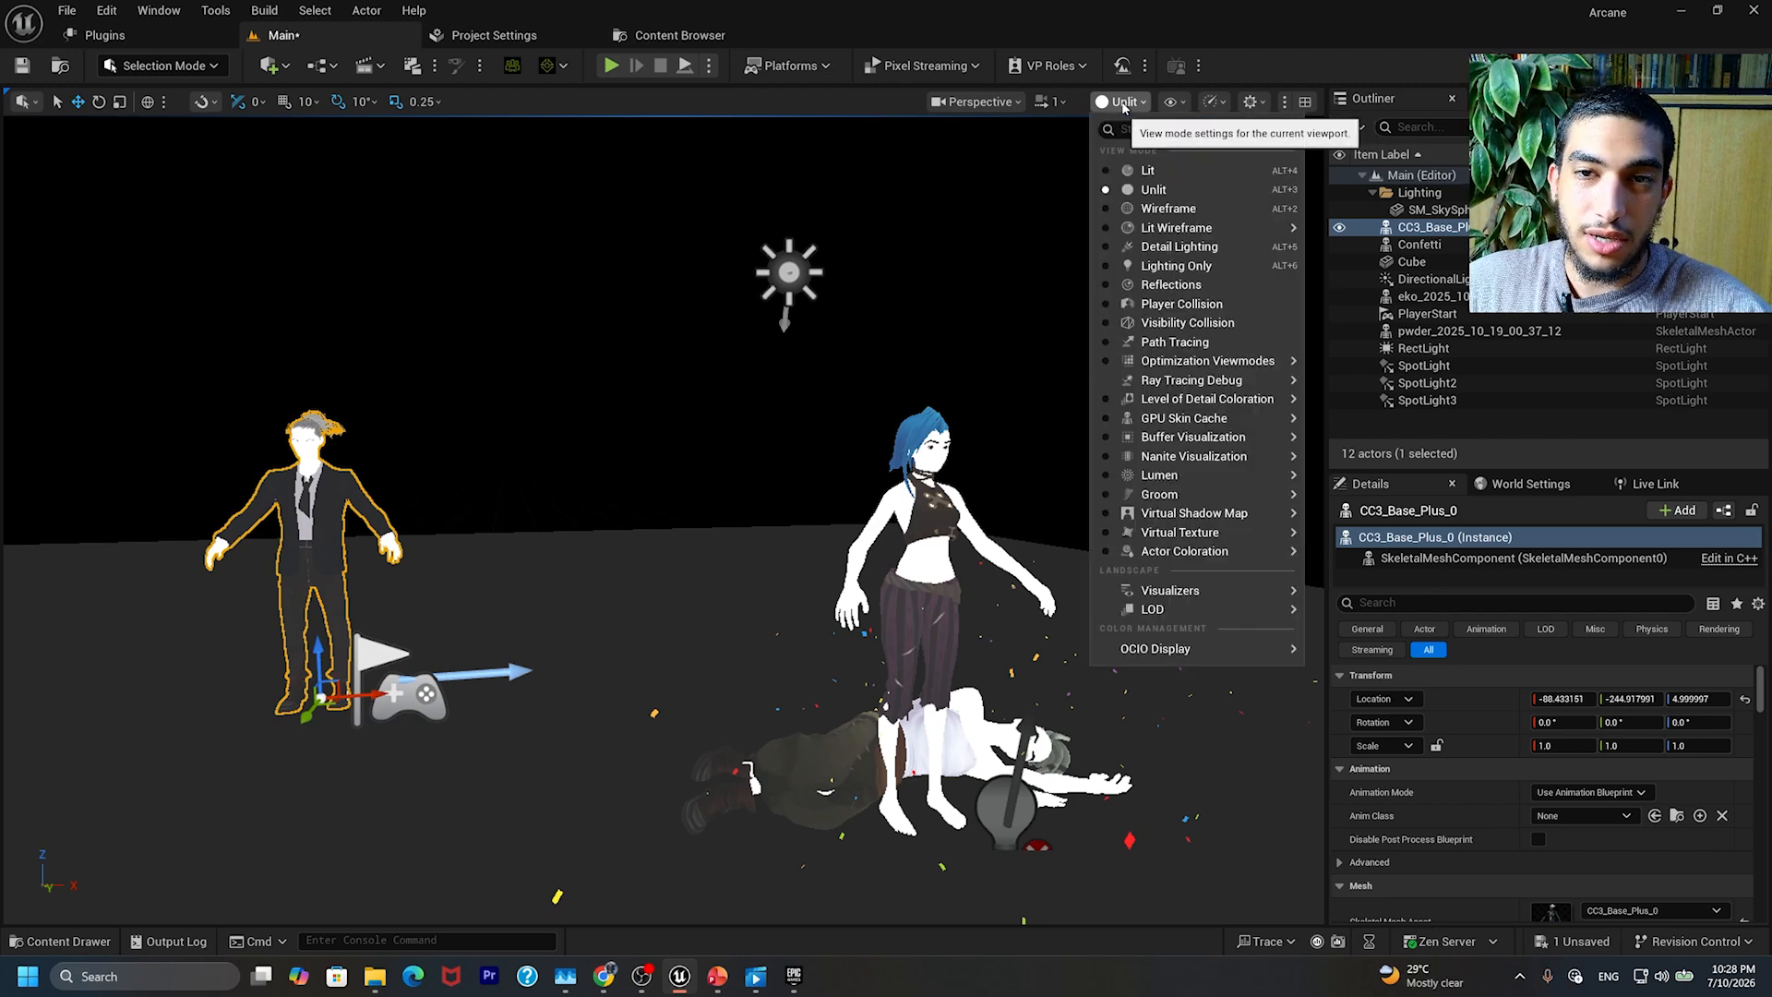
{"action": "left_click", "coordinate": [1150, 171]}
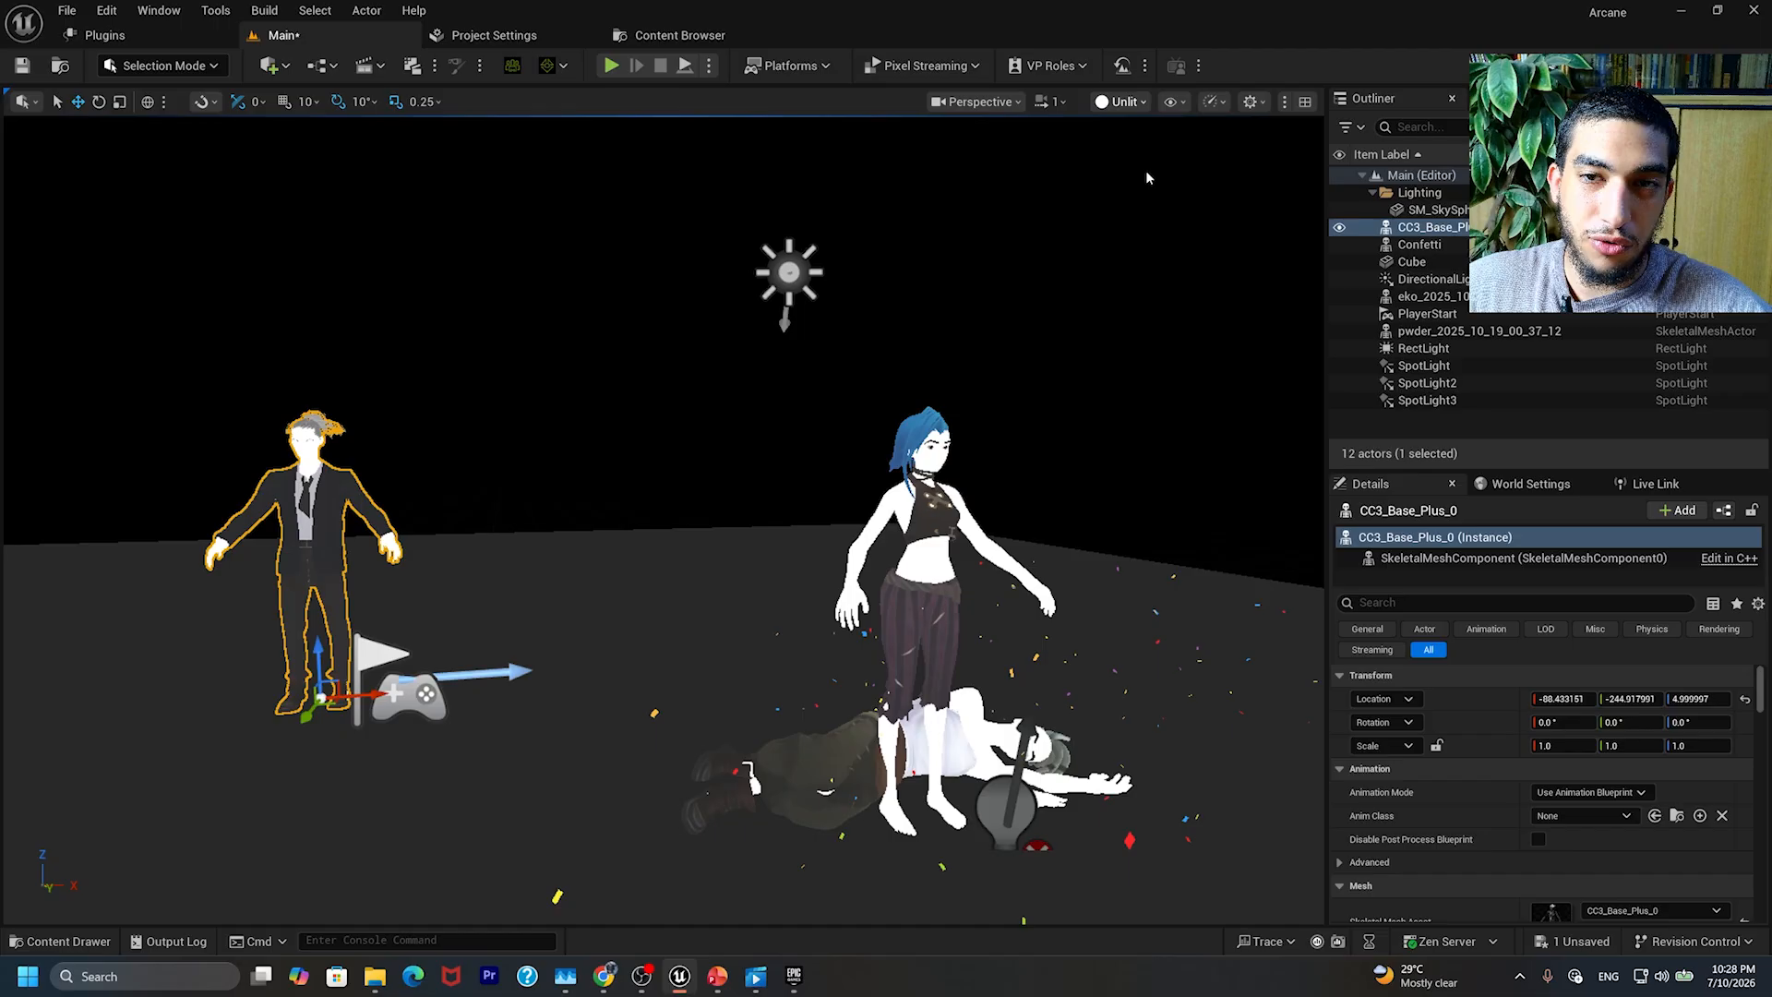
Step: Examine the lit scene with the suited, blue-haired and lying characters from nearer and farther viewpoints
{"action": "right_click_drag", "start_coordinate": [764, 432], "coordinate": [703, 426]}
{"action": "key", "text": "w"}
{"action": "key", "text": "w"}
{"action": "key", "text": "a"}
{"action": "key", "text": "s"}
{"action": "key", "text": "d"}
{"action": "key", "text": "d"}
{"action": "key", "text": "w"}
{"action": "key", "text": "s"}
{"action": "right_click_drag", "start_coordinate": [922, 256], "coordinate": [922, 256]}
{"action": "key", "text": "s"}
{"action": "key", "text": "d"}
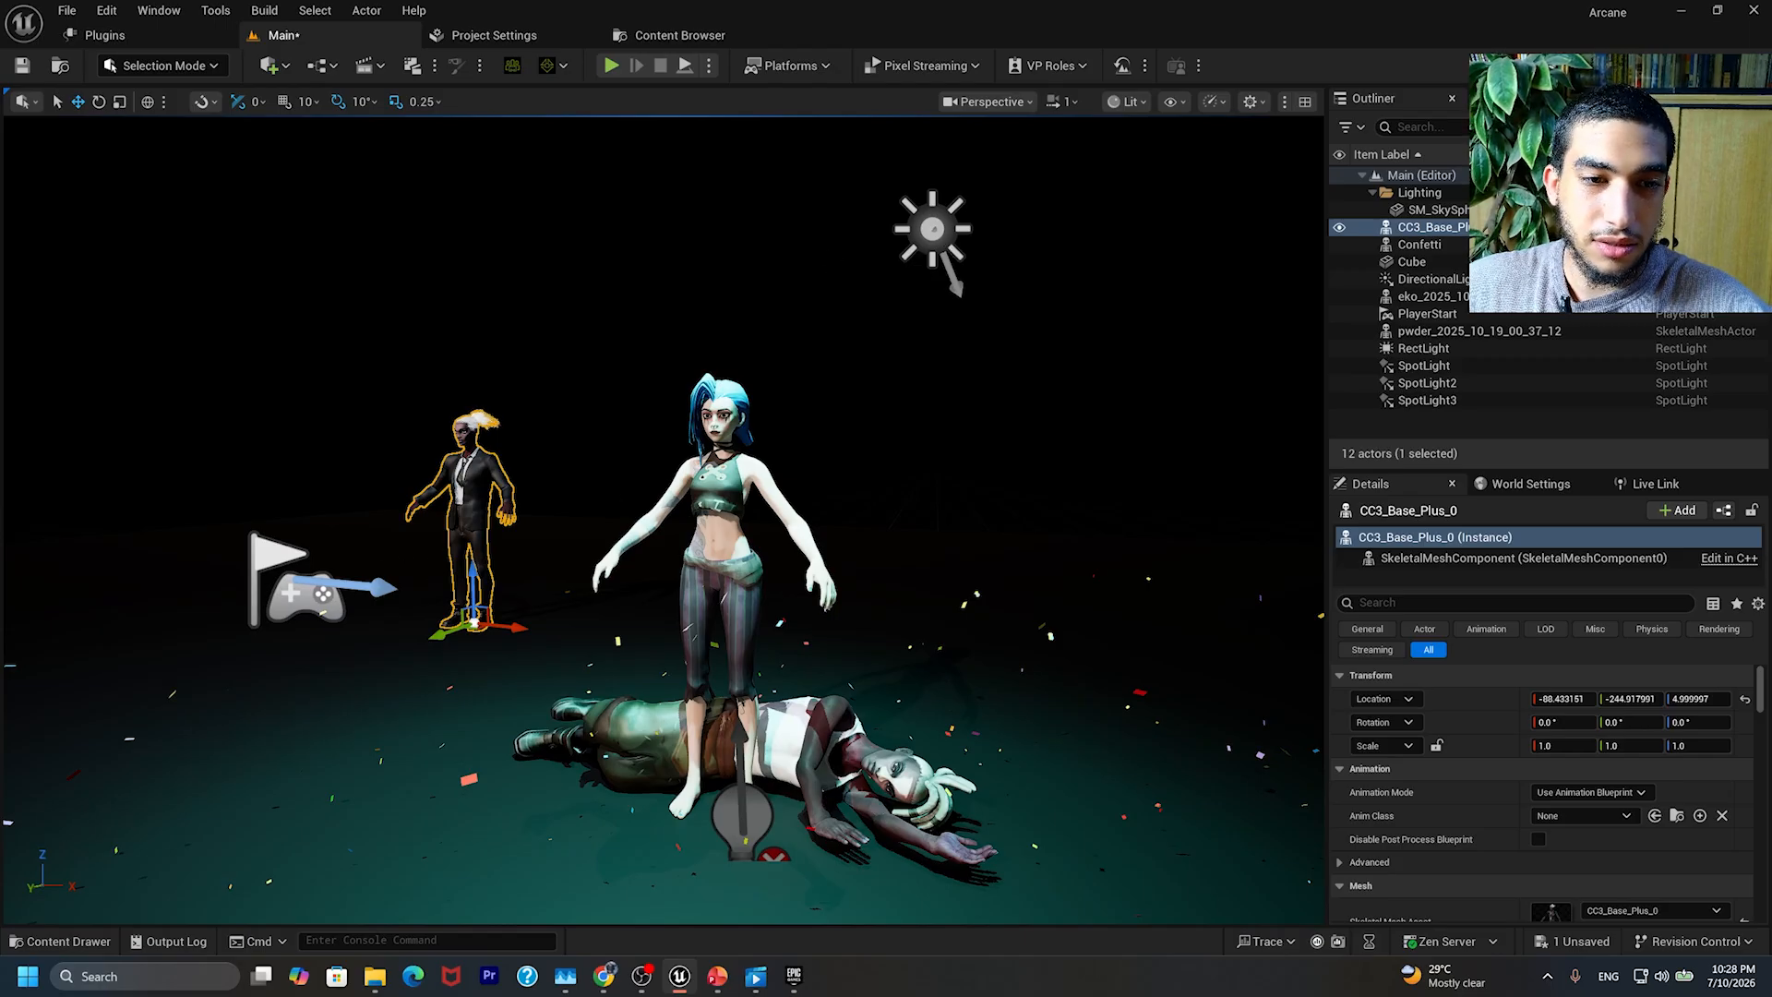
{"action": "key", "text": "s"}
{"action": "right_click_drag", "start_coordinate": [738, 426], "coordinate": [738, 426]}
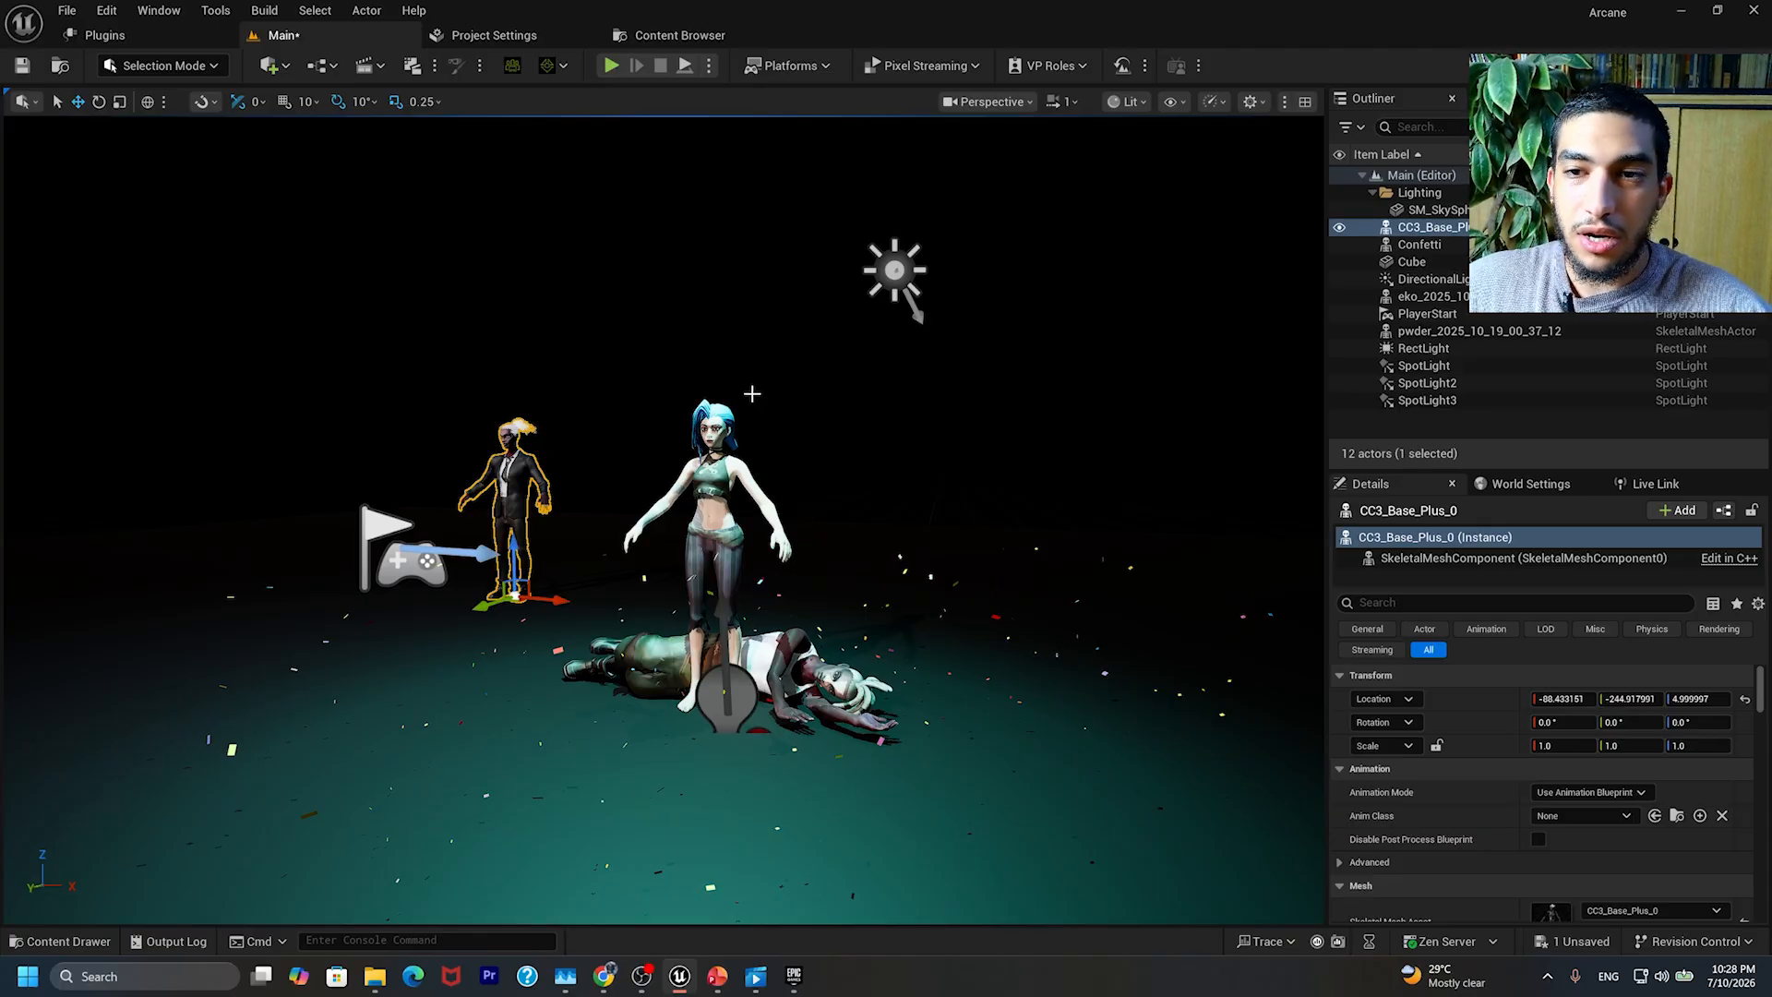
{"action": "key", "text": "s"}
{"action": "right_click_drag", "start_coordinate": [829, 408], "coordinate": [829, 408]}
{"action": "key", "text": "w"}
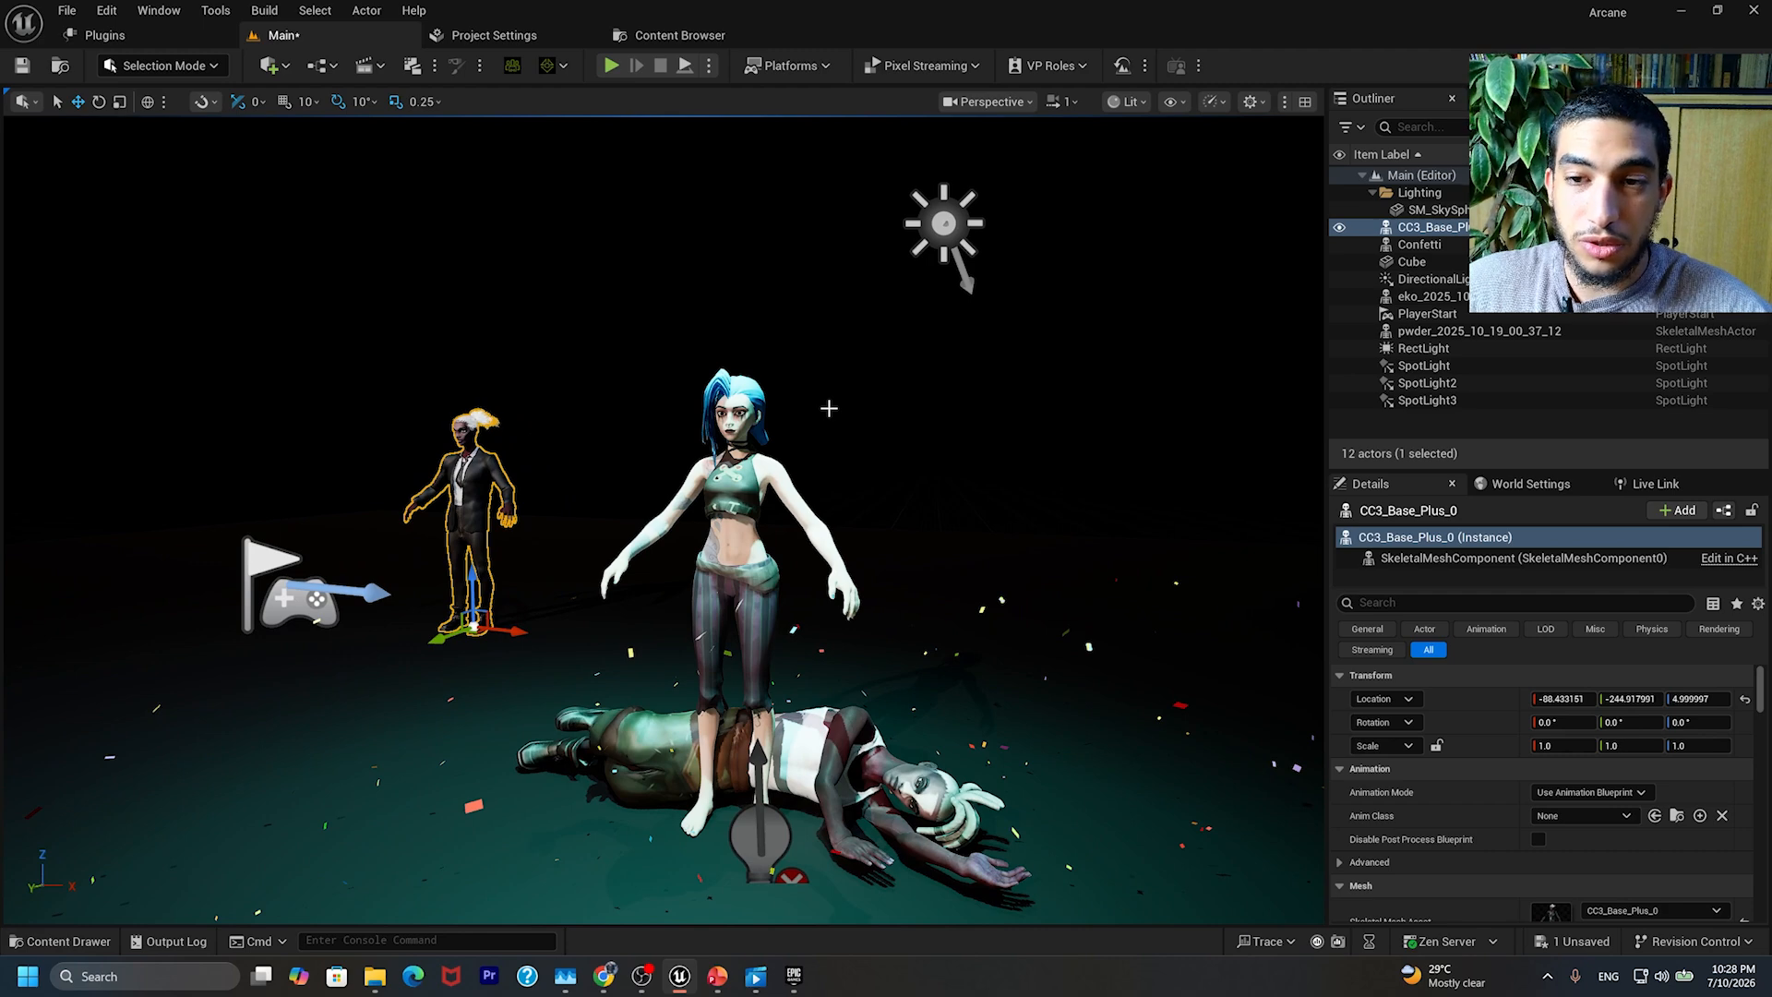
Step: Add a sky light, sky atmosphere, volumetric cloud and height fog through the Env. Light Mixer, and move the mixer out of view
{"action": "left_click", "coordinate": [157, 11]}
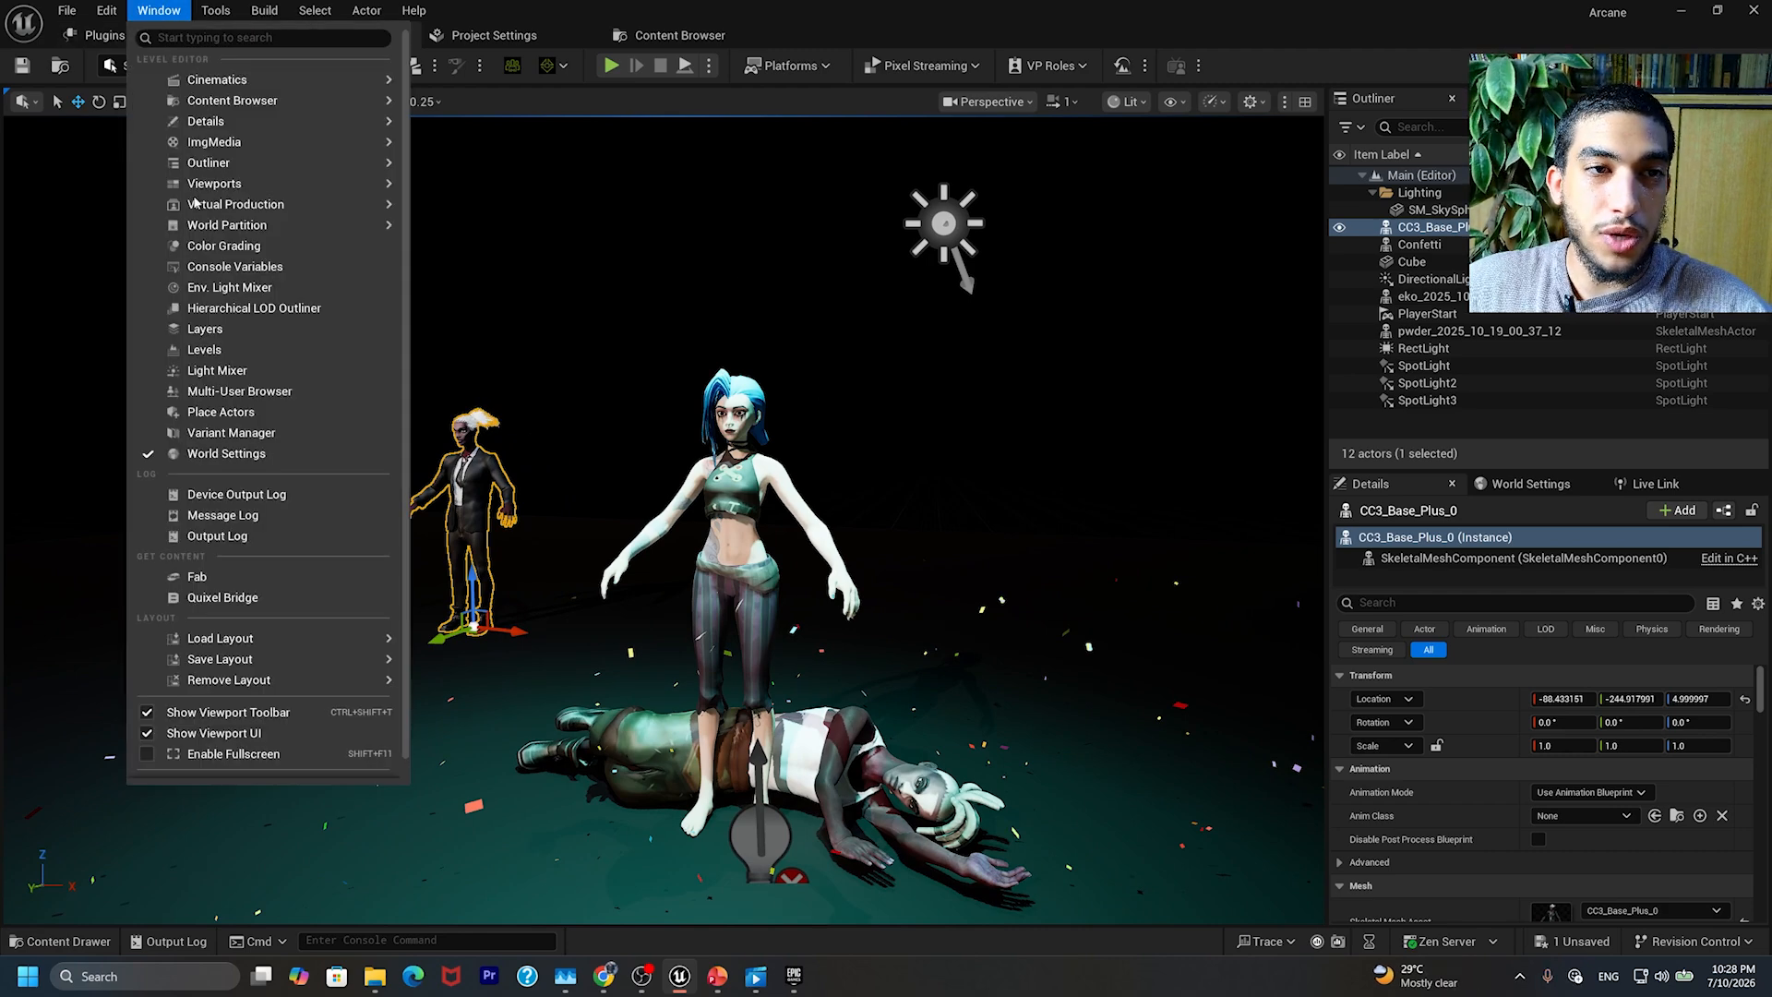
{"action": "left_click", "coordinate": [210, 289]}
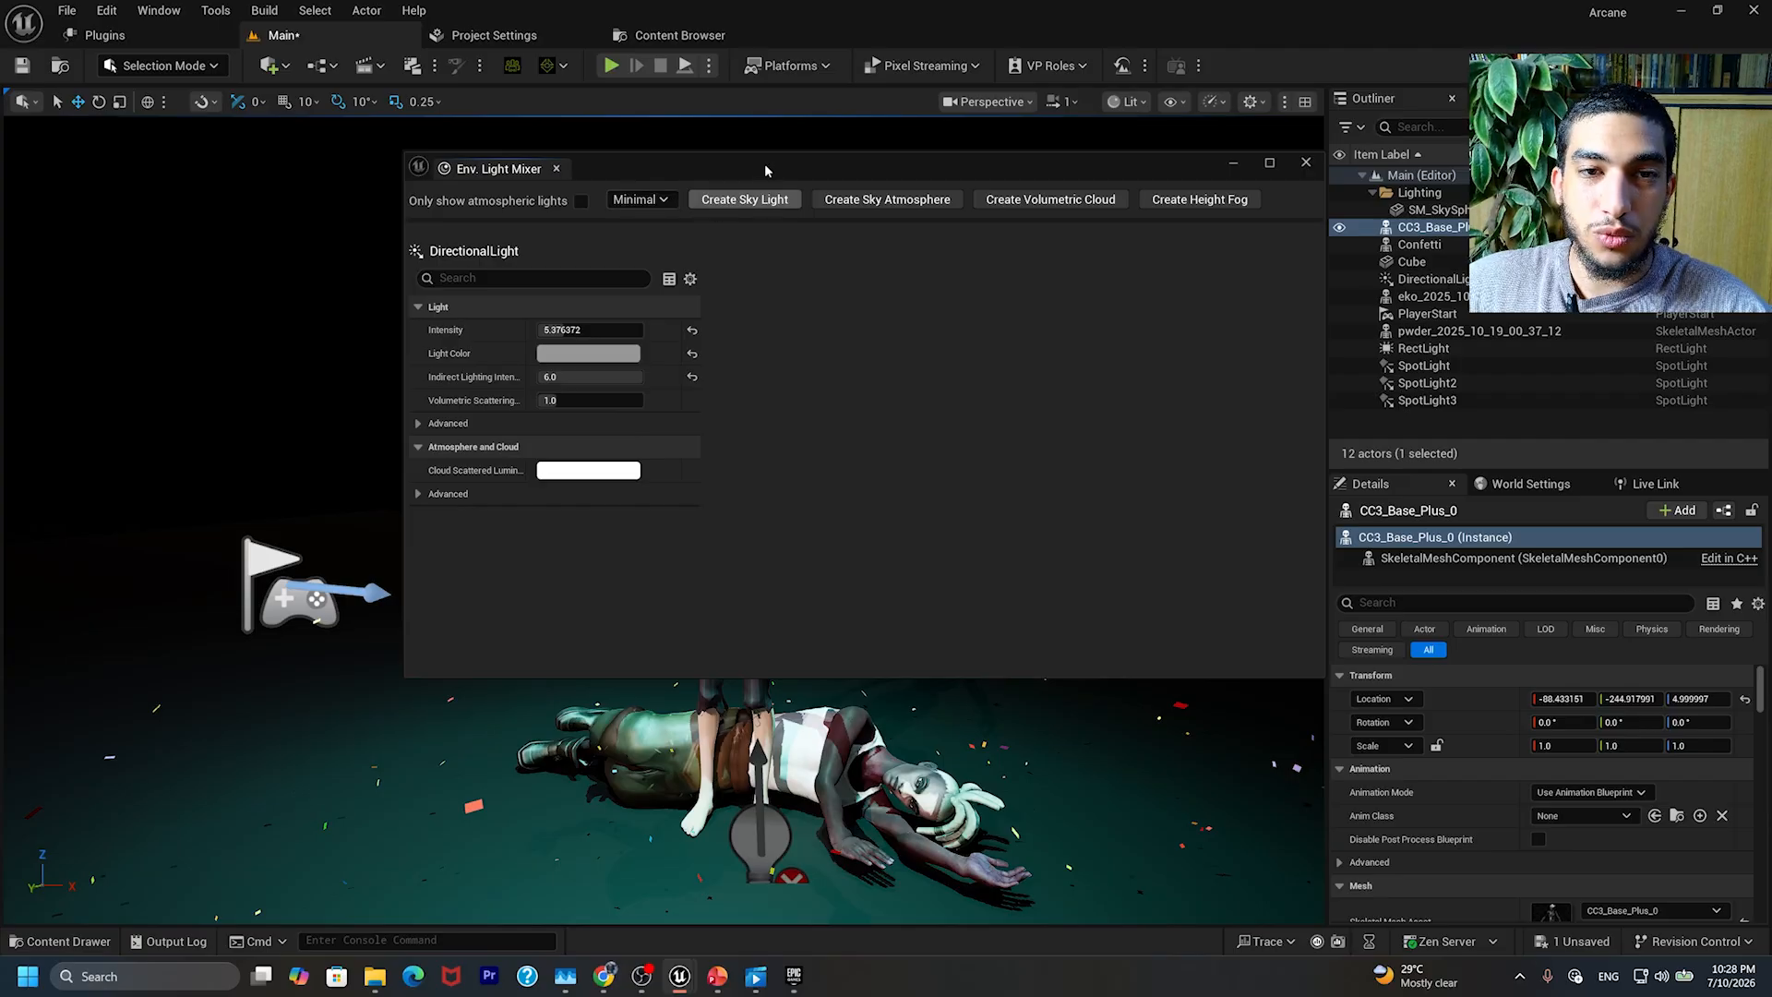
{"action": "left_click_drag", "start_coordinate": [764, 164], "coordinate": [705, 298]}
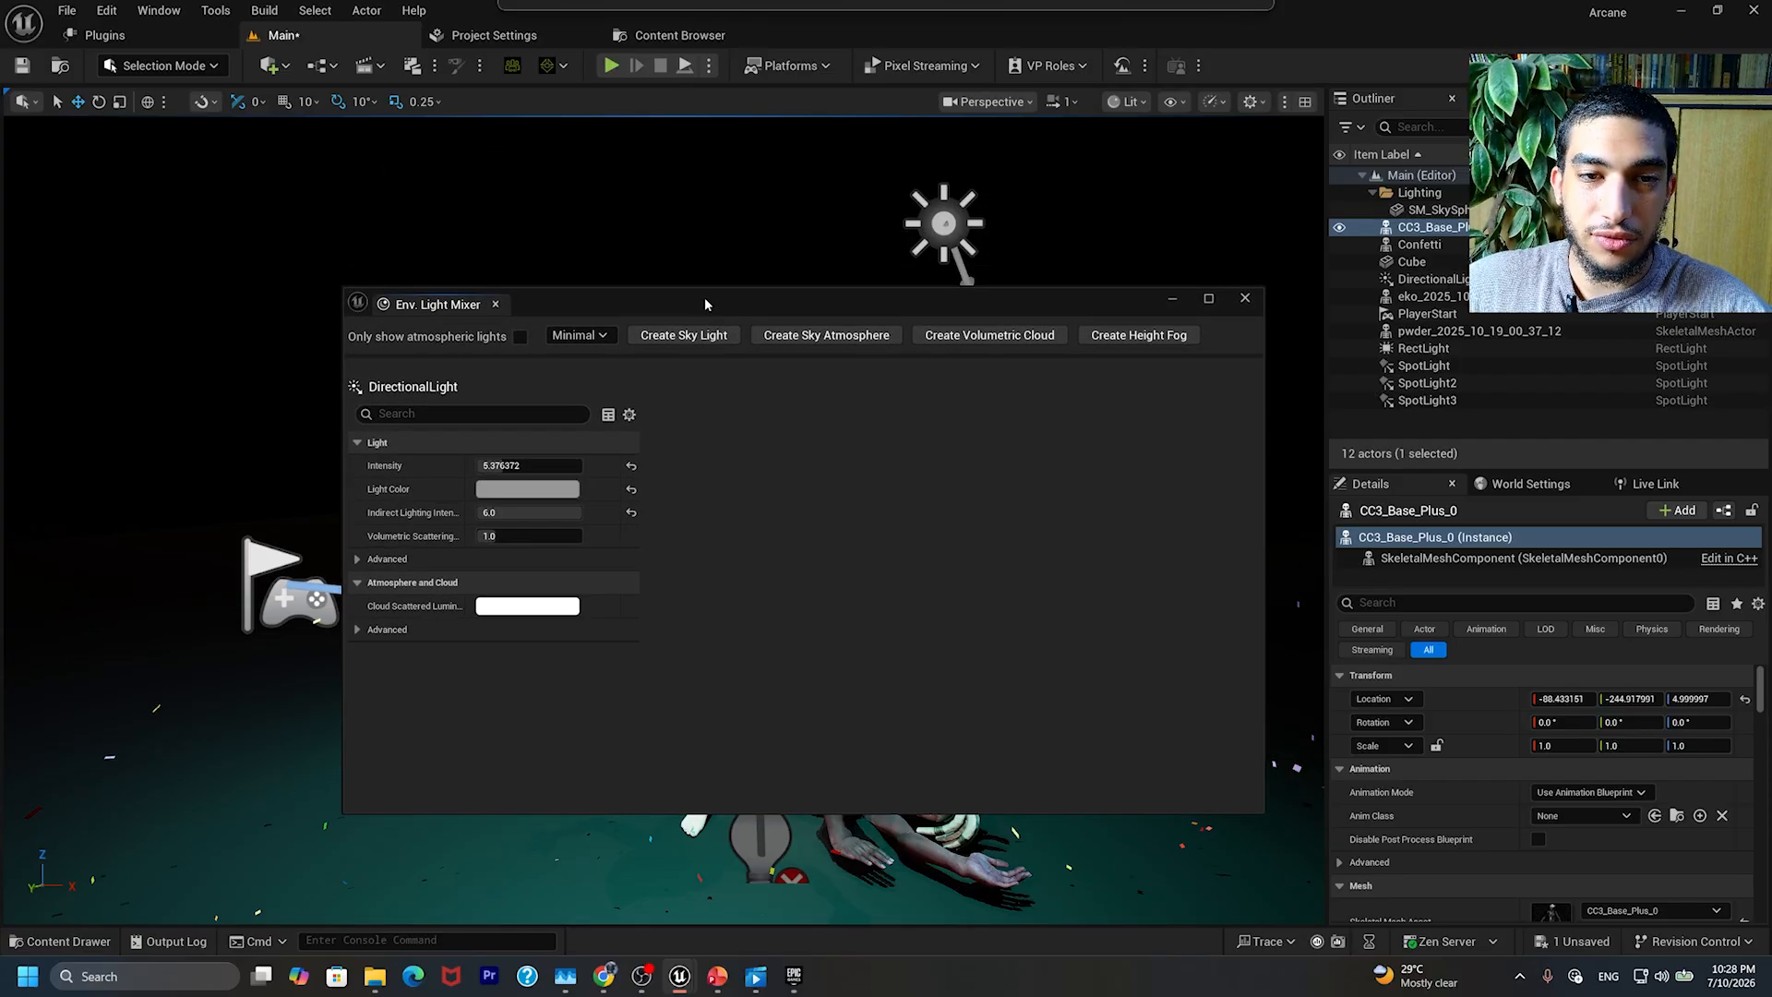
{"action": "left_click", "coordinate": [679, 337]}
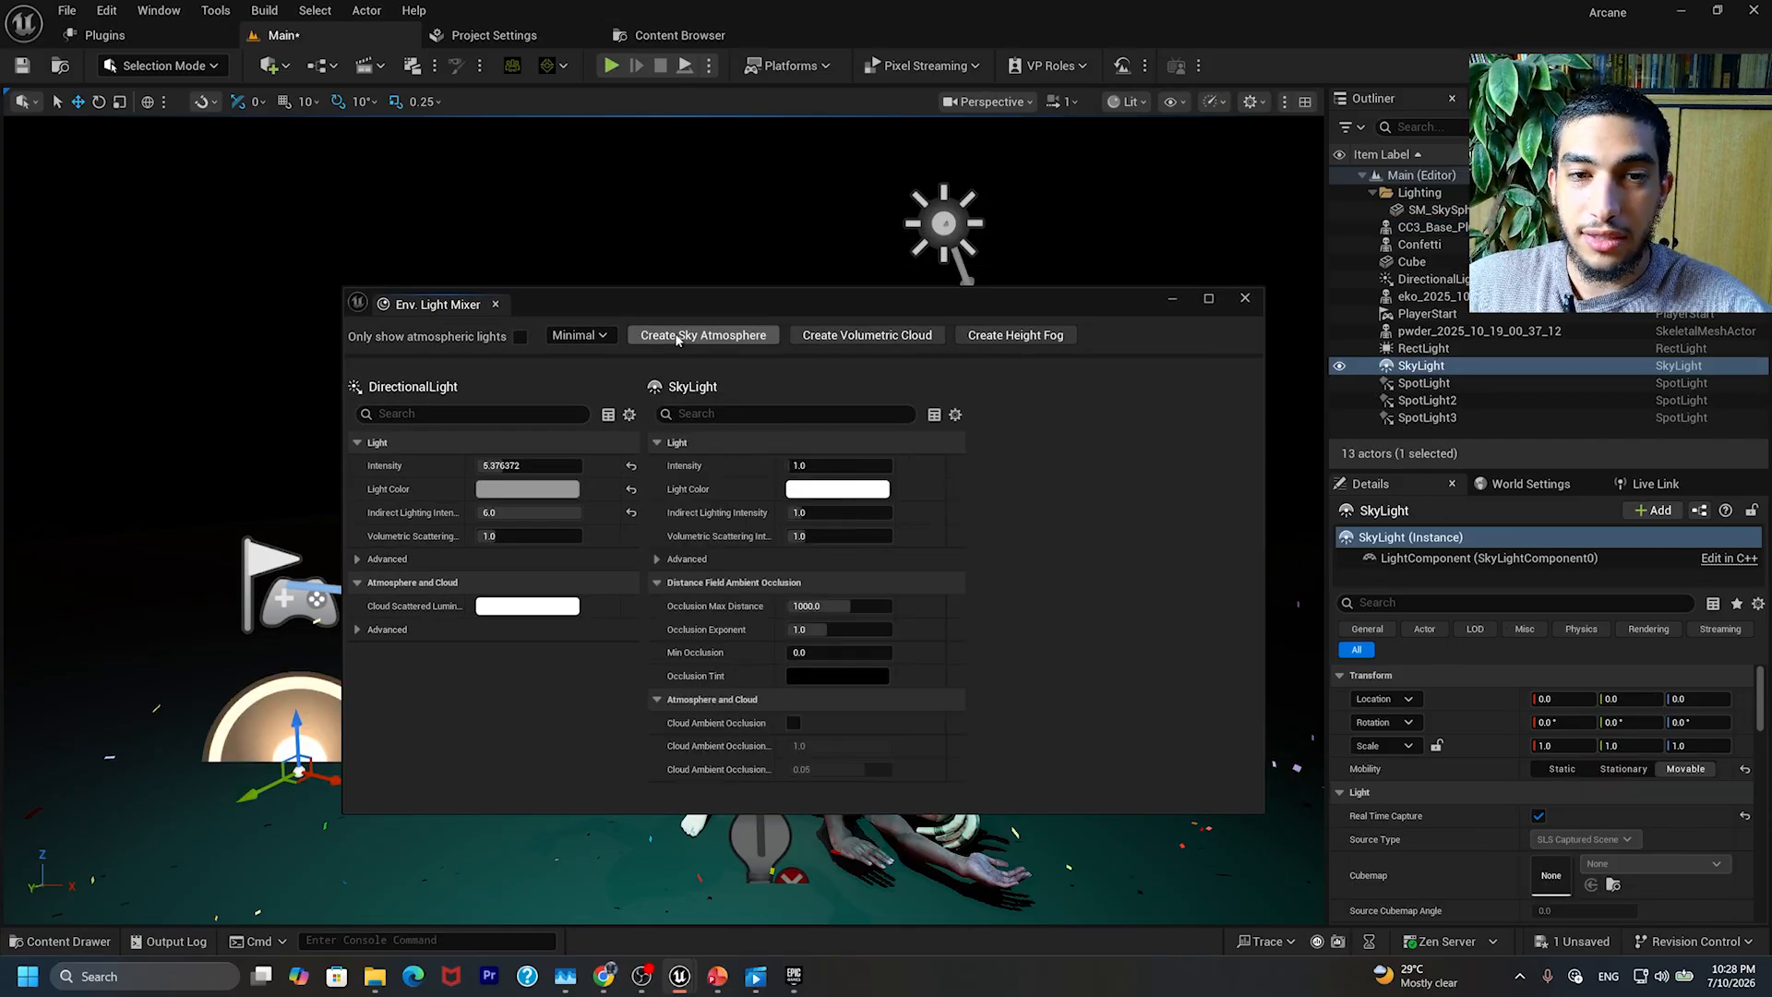
{"action": "left_click", "coordinate": [698, 337]}
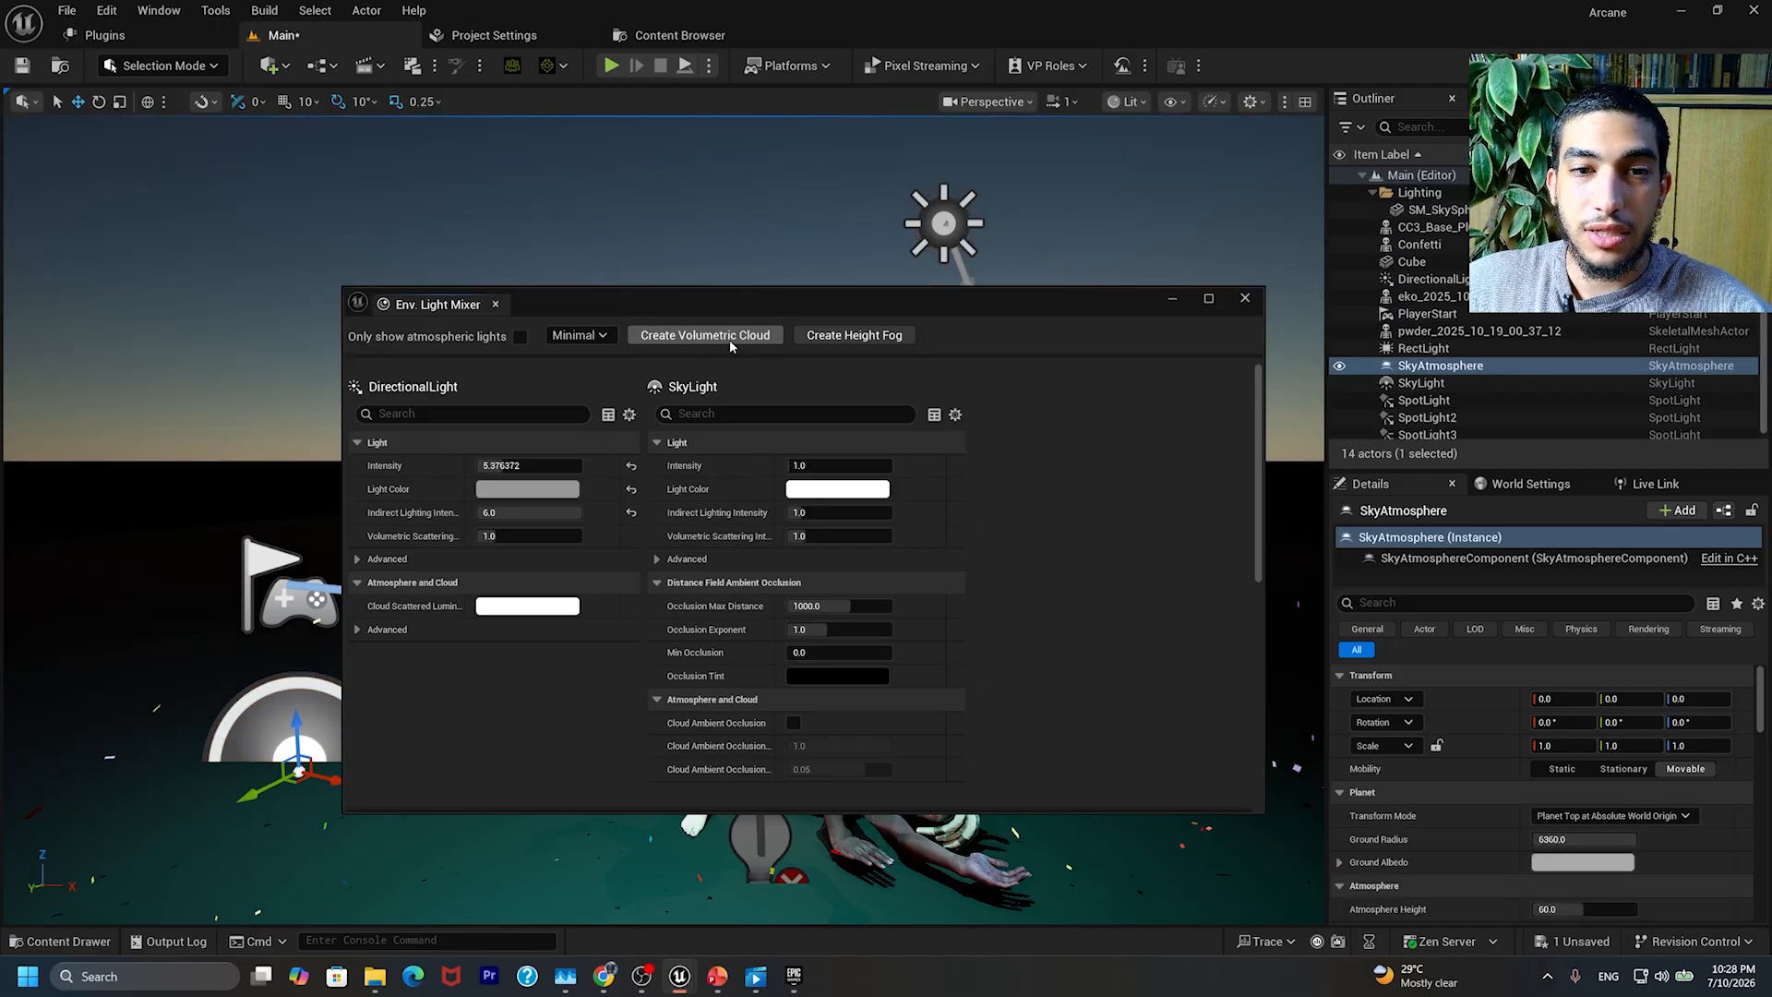
{"action": "left_click", "coordinate": [730, 346]}
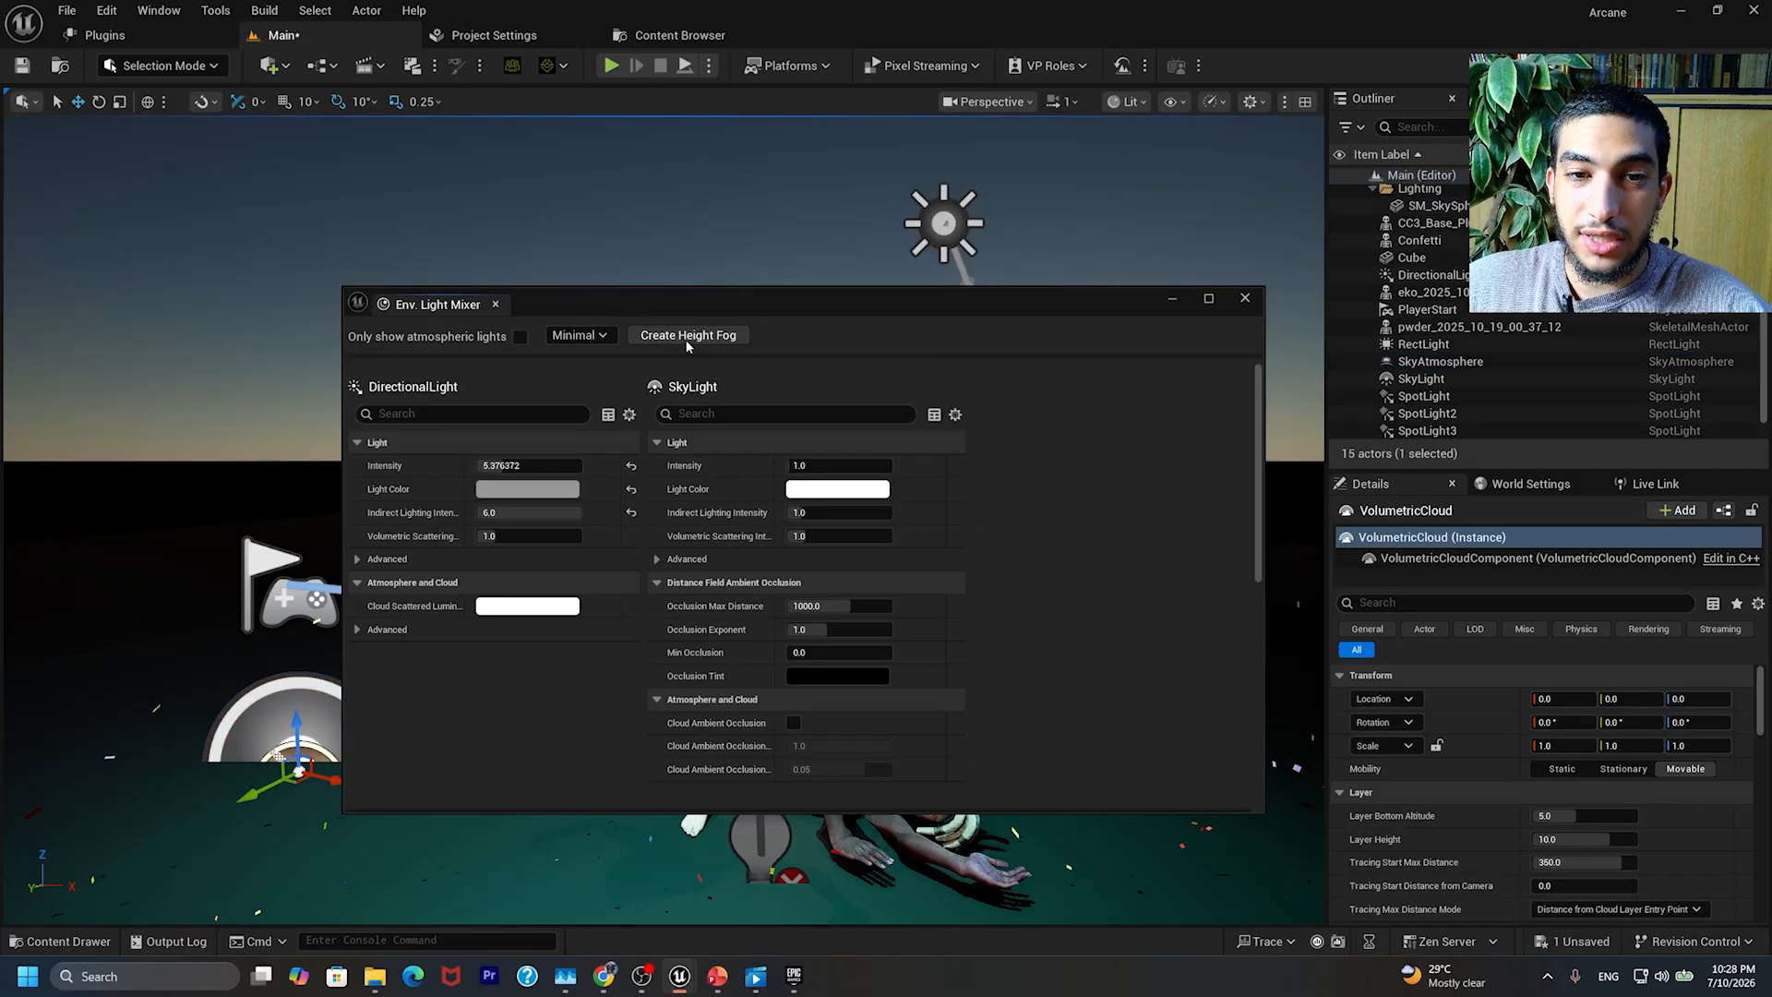
{"action": "left_click", "coordinate": [688, 336]}
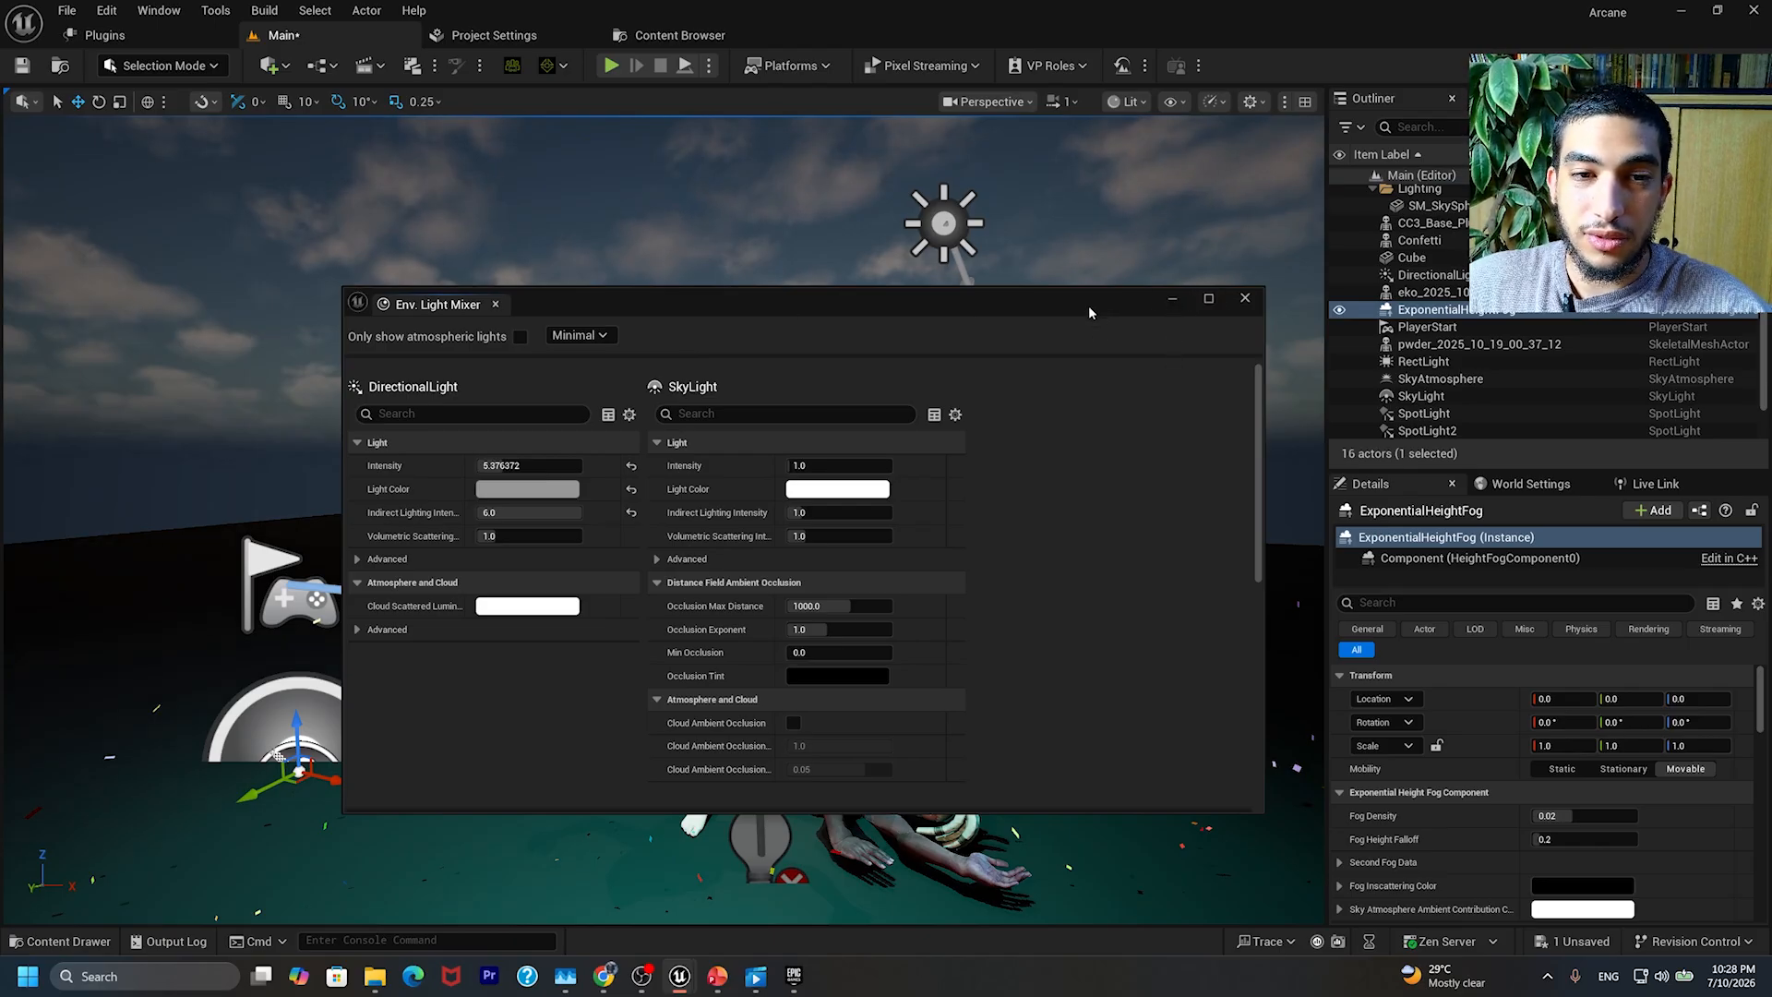
{"action": "left_click_drag", "start_coordinate": [1089, 312], "coordinate": [1101, 343]}
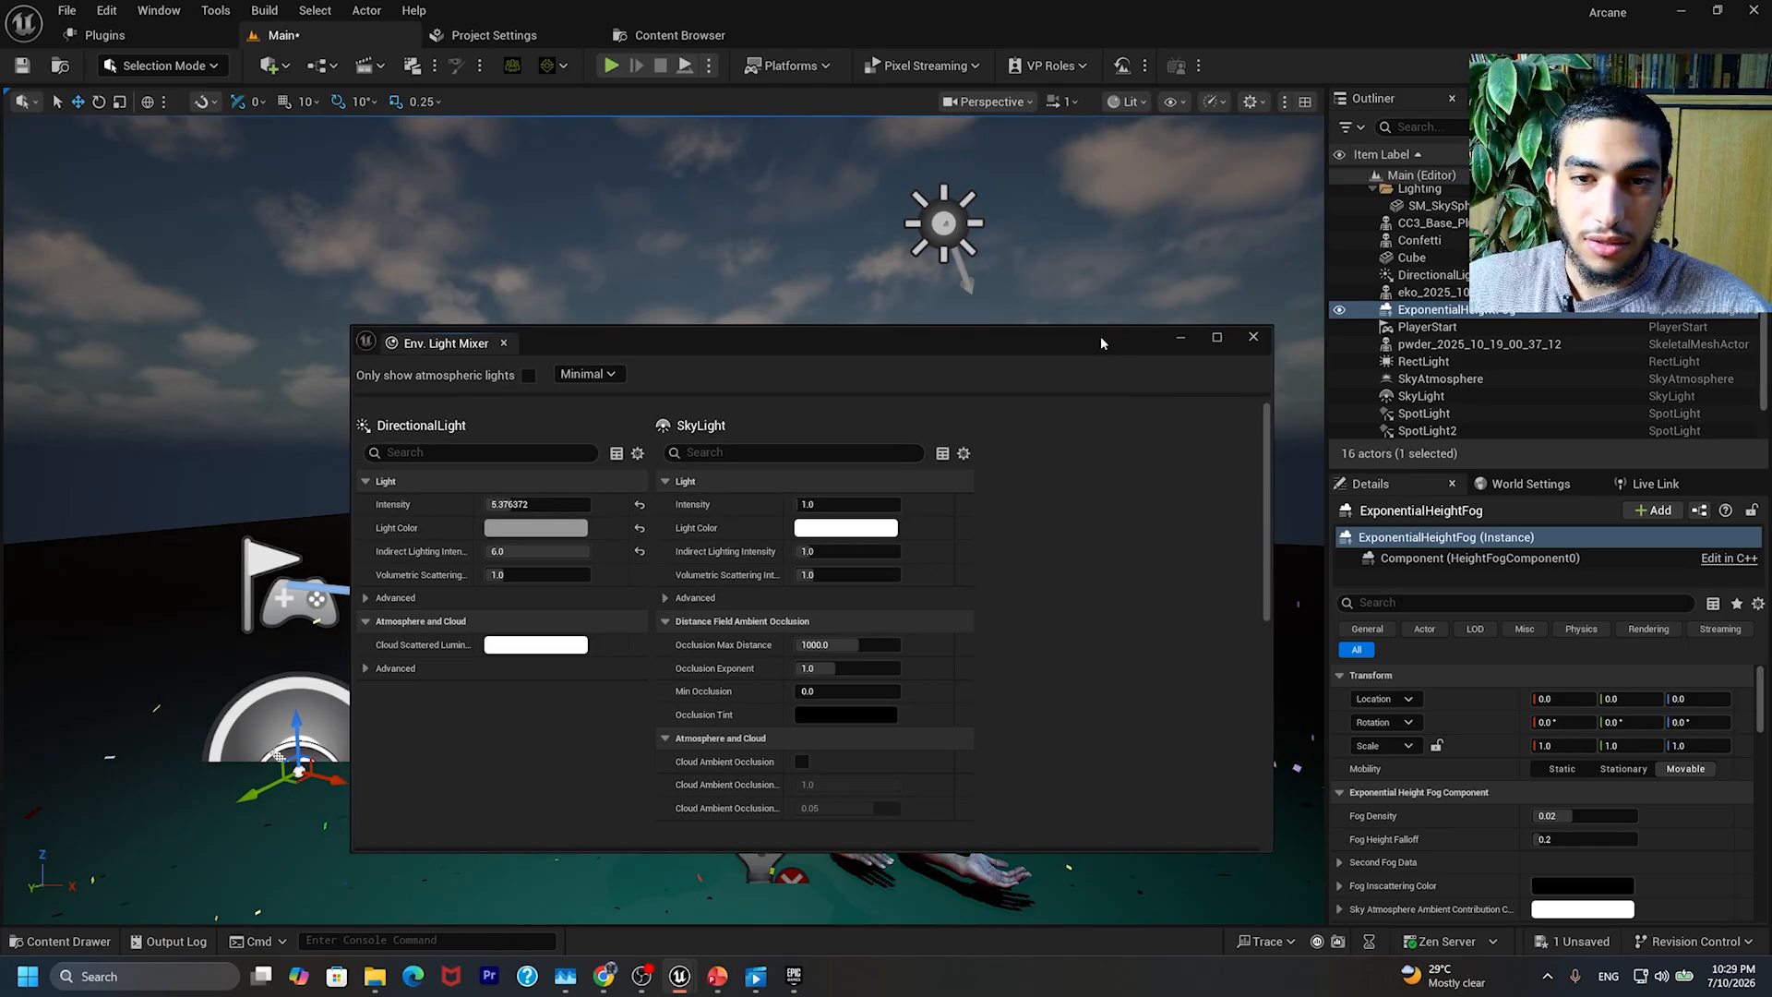
{"action": "left_click", "coordinate": [1188, 341]}
{"action": "mouse_move", "coordinate": [1113, 355]}
{"action": "left_mouse_down"}
{"action": "mouse_move", "coordinate": [1114, 427]}
{"action": "mouse_move", "coordinate": [1105, 374]}
{"action": "left_mouse_up"}
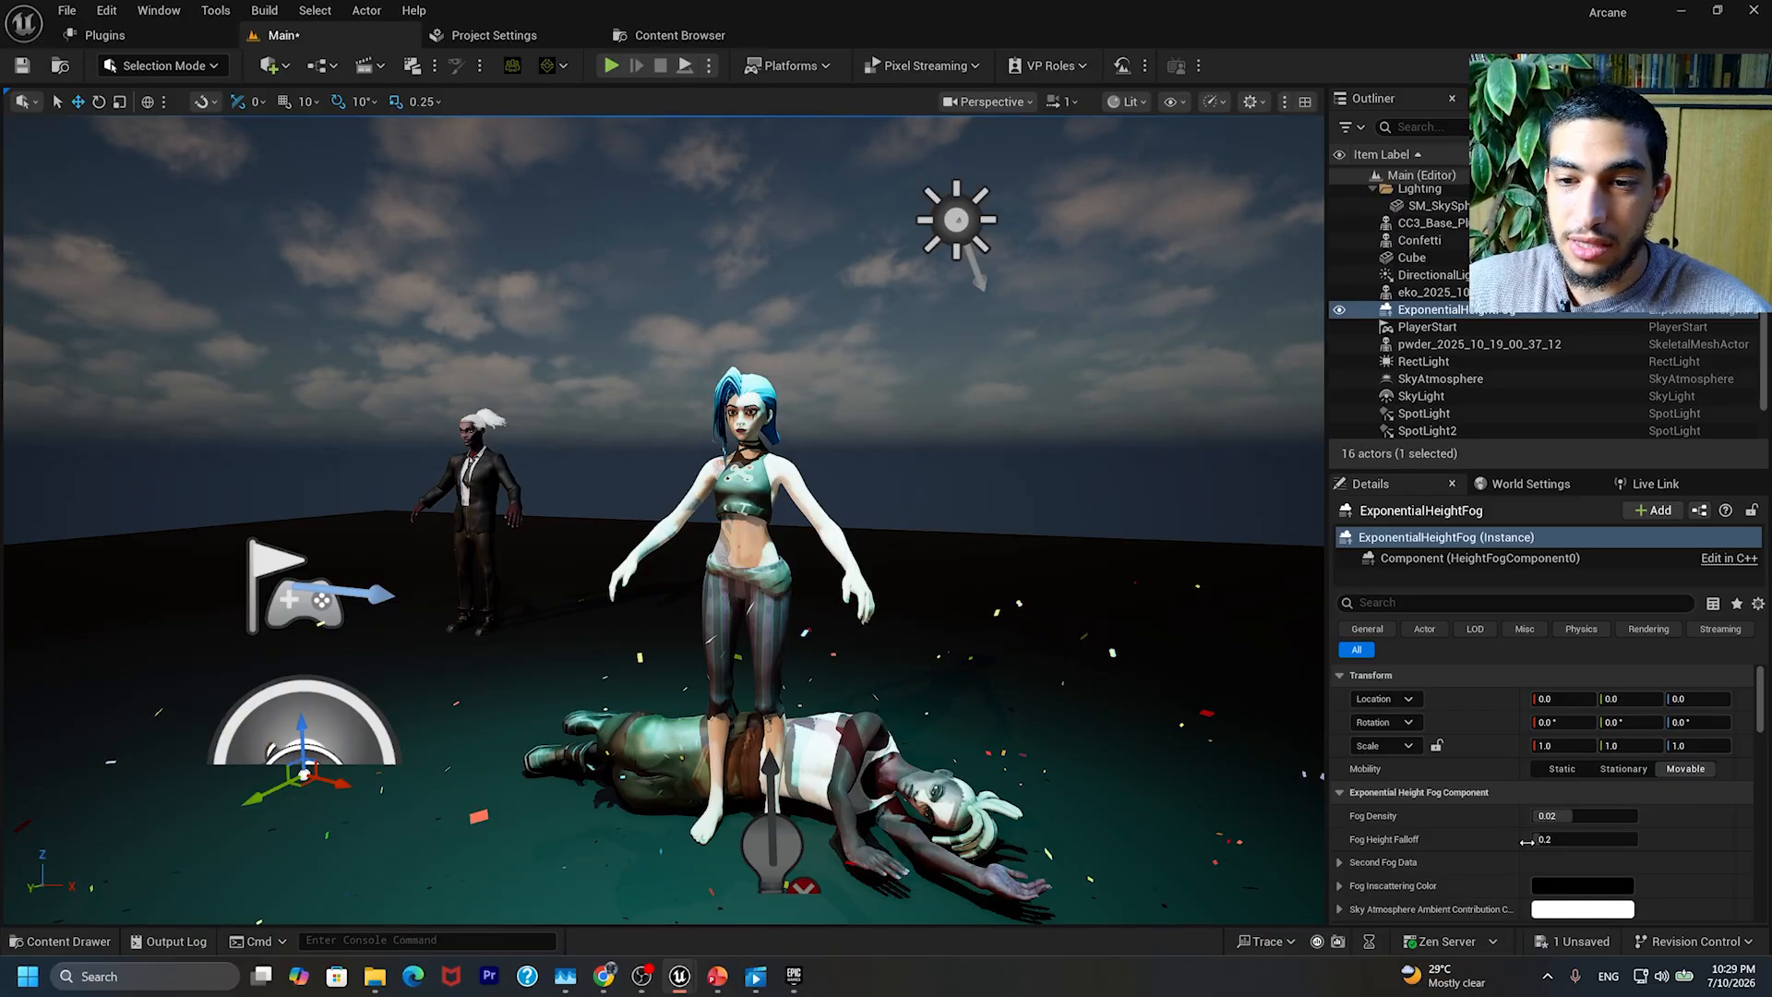
Step: Look through the World Settings, and close both the World Settings and Details panels
{"action": "left_click", "coordinate": [1529, 484]}
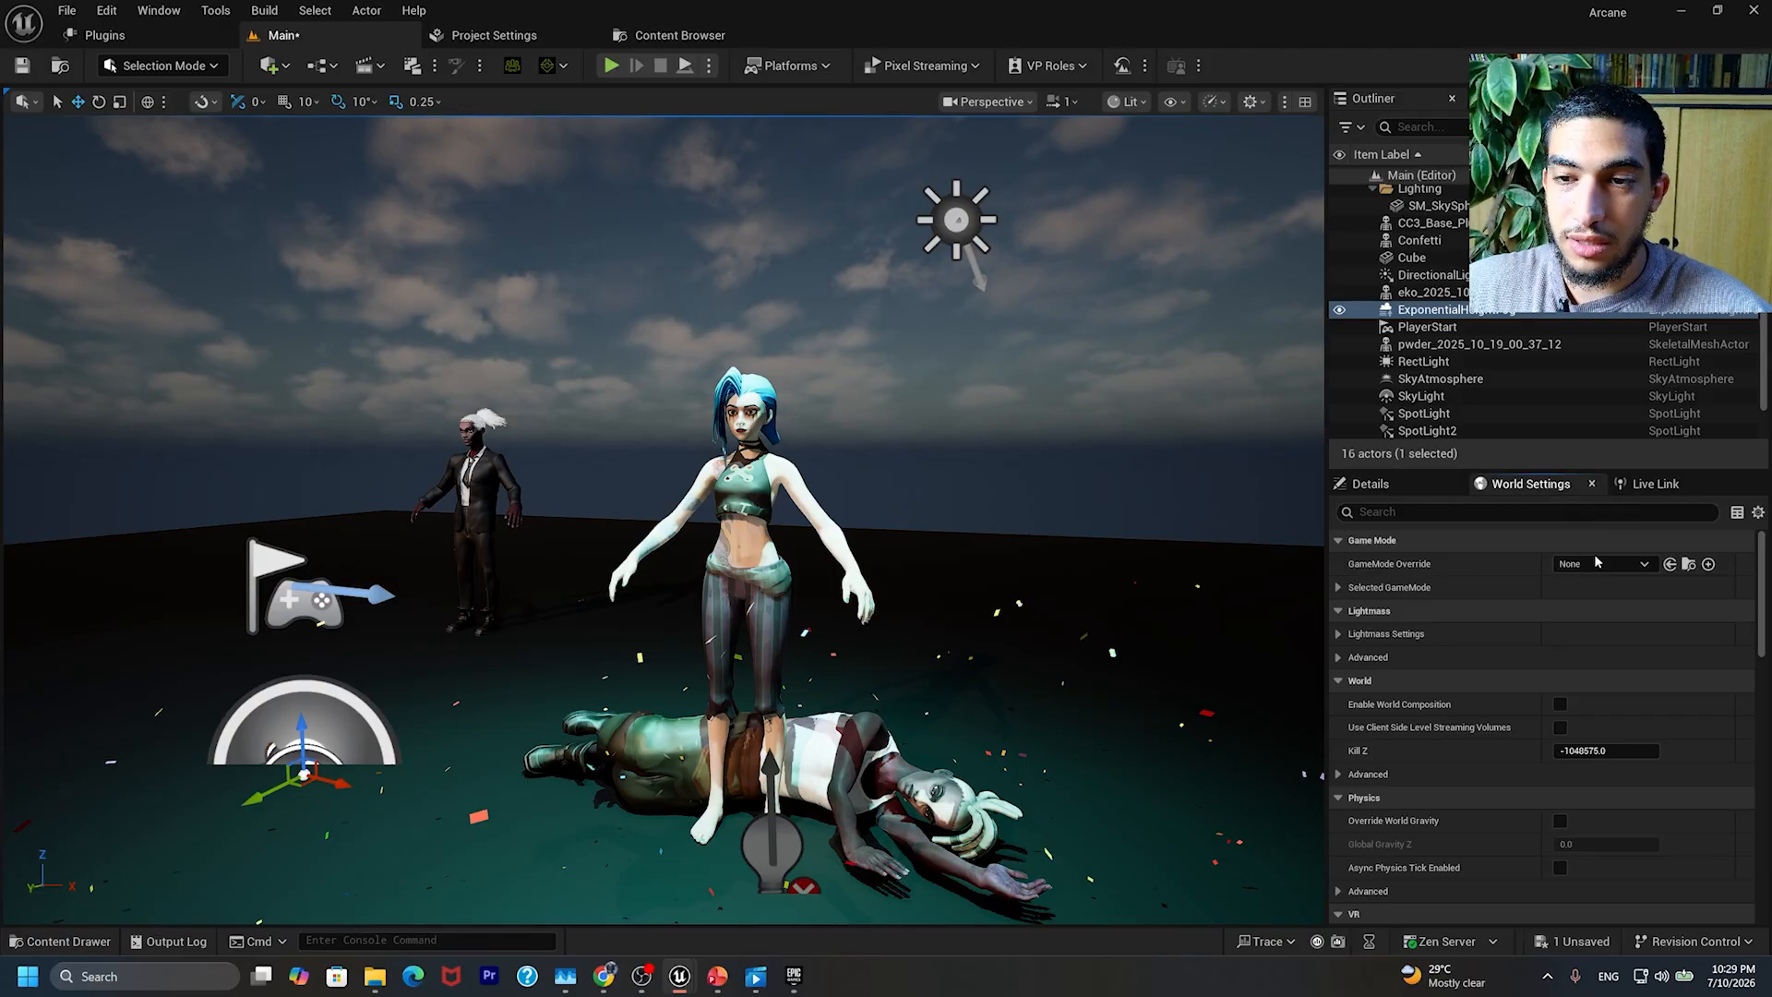
{"action": "scroll", "coordinate": [1474, 653], "scroll_direction": "down", "scroll_amount": 3}
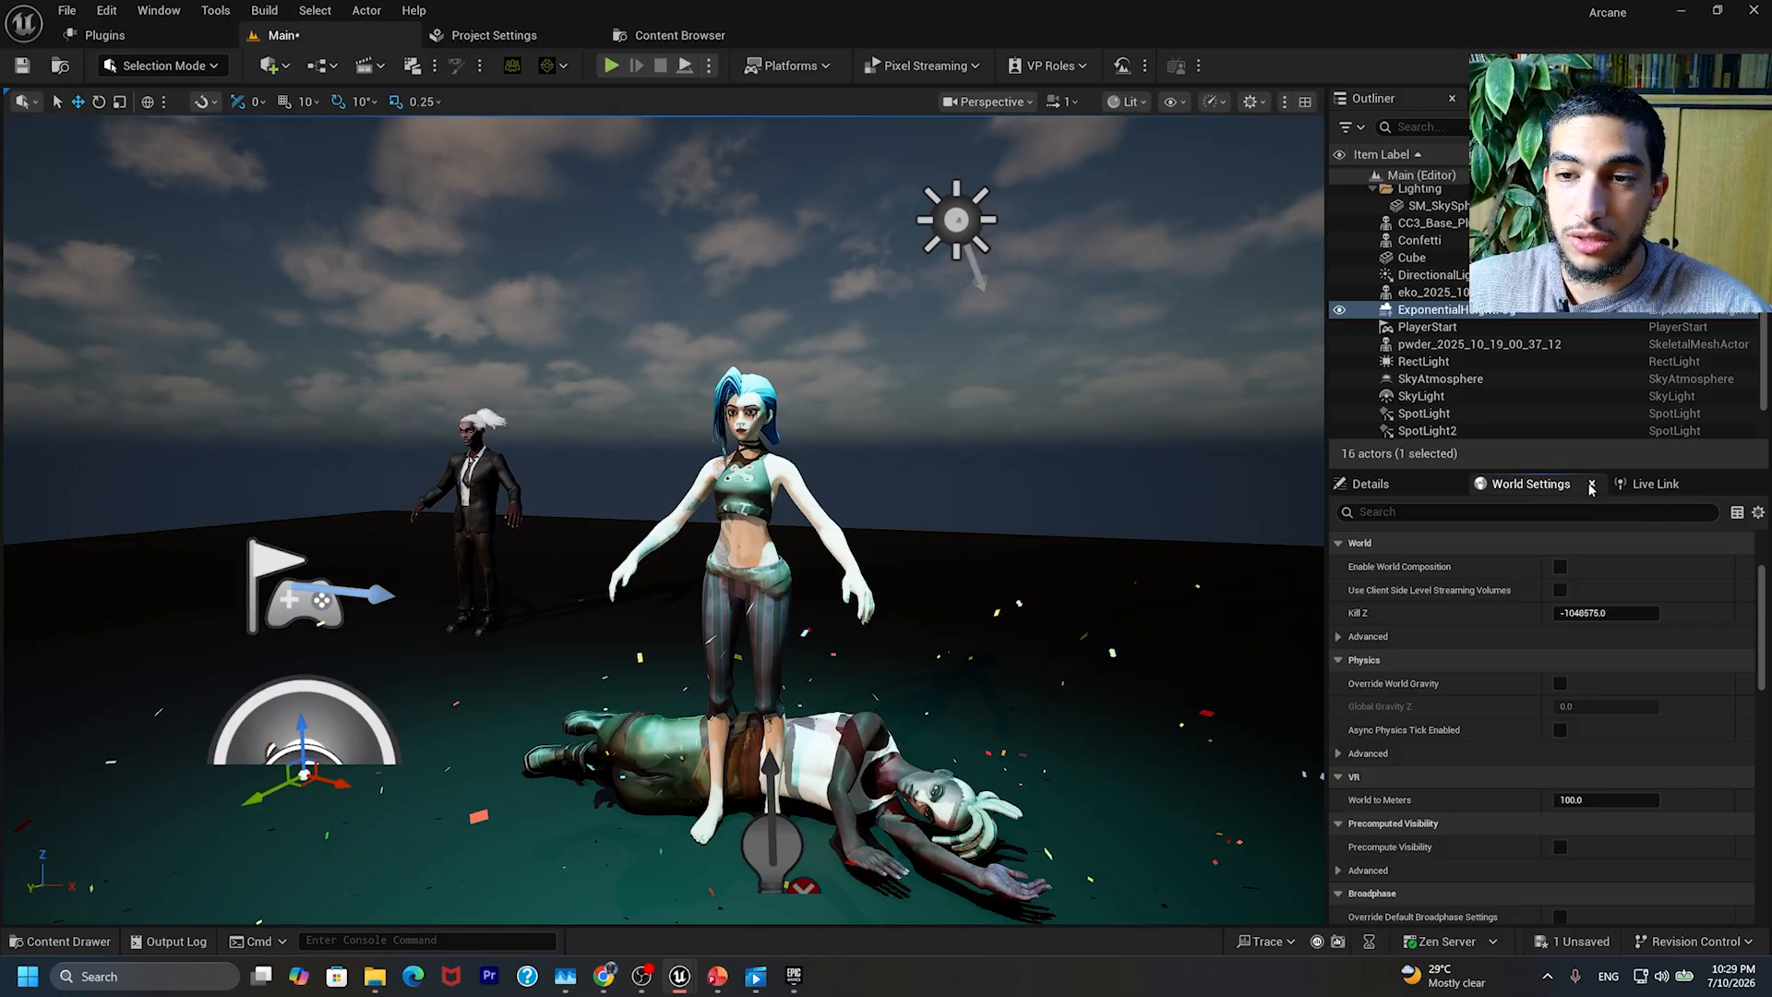
{"action": "left_click", "coordinate": [1591, 485]}
{"action": "left_click", "coordinate": [1453, 485]}
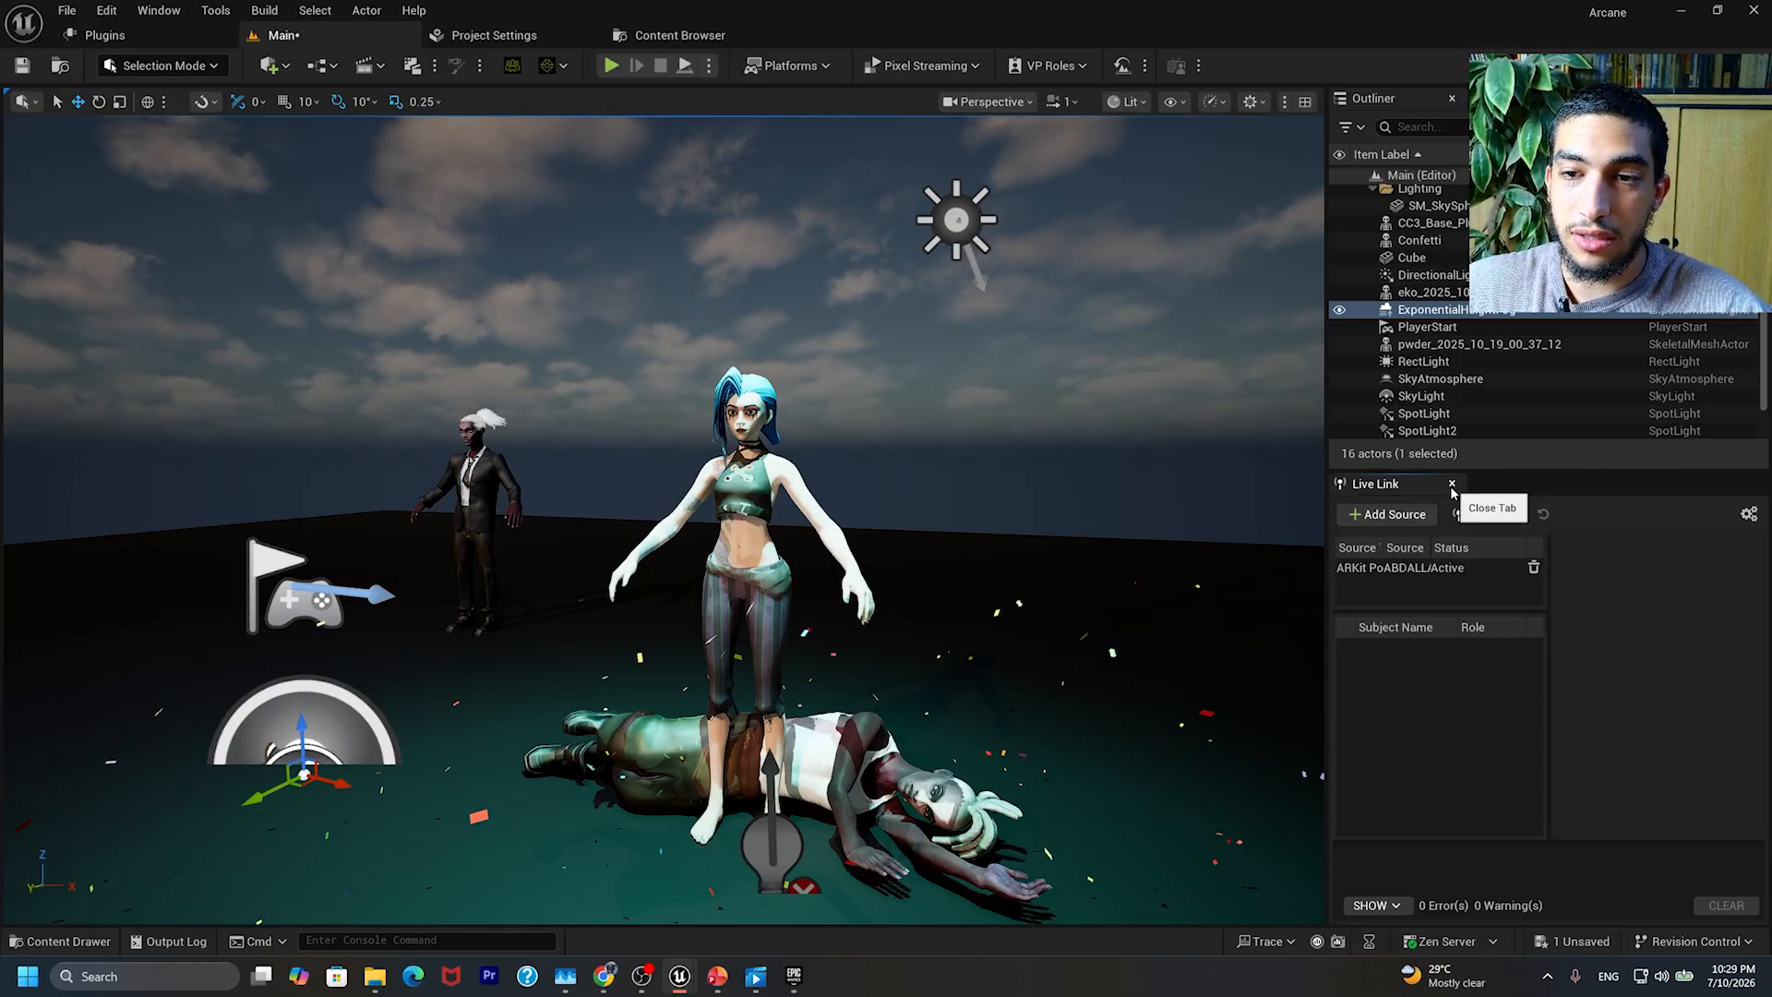
Step: Restore the Details 1 and World Settings panels, and bring the height fog's details back to the front
{"action": "left_click", "coordinate": [159, 10]}
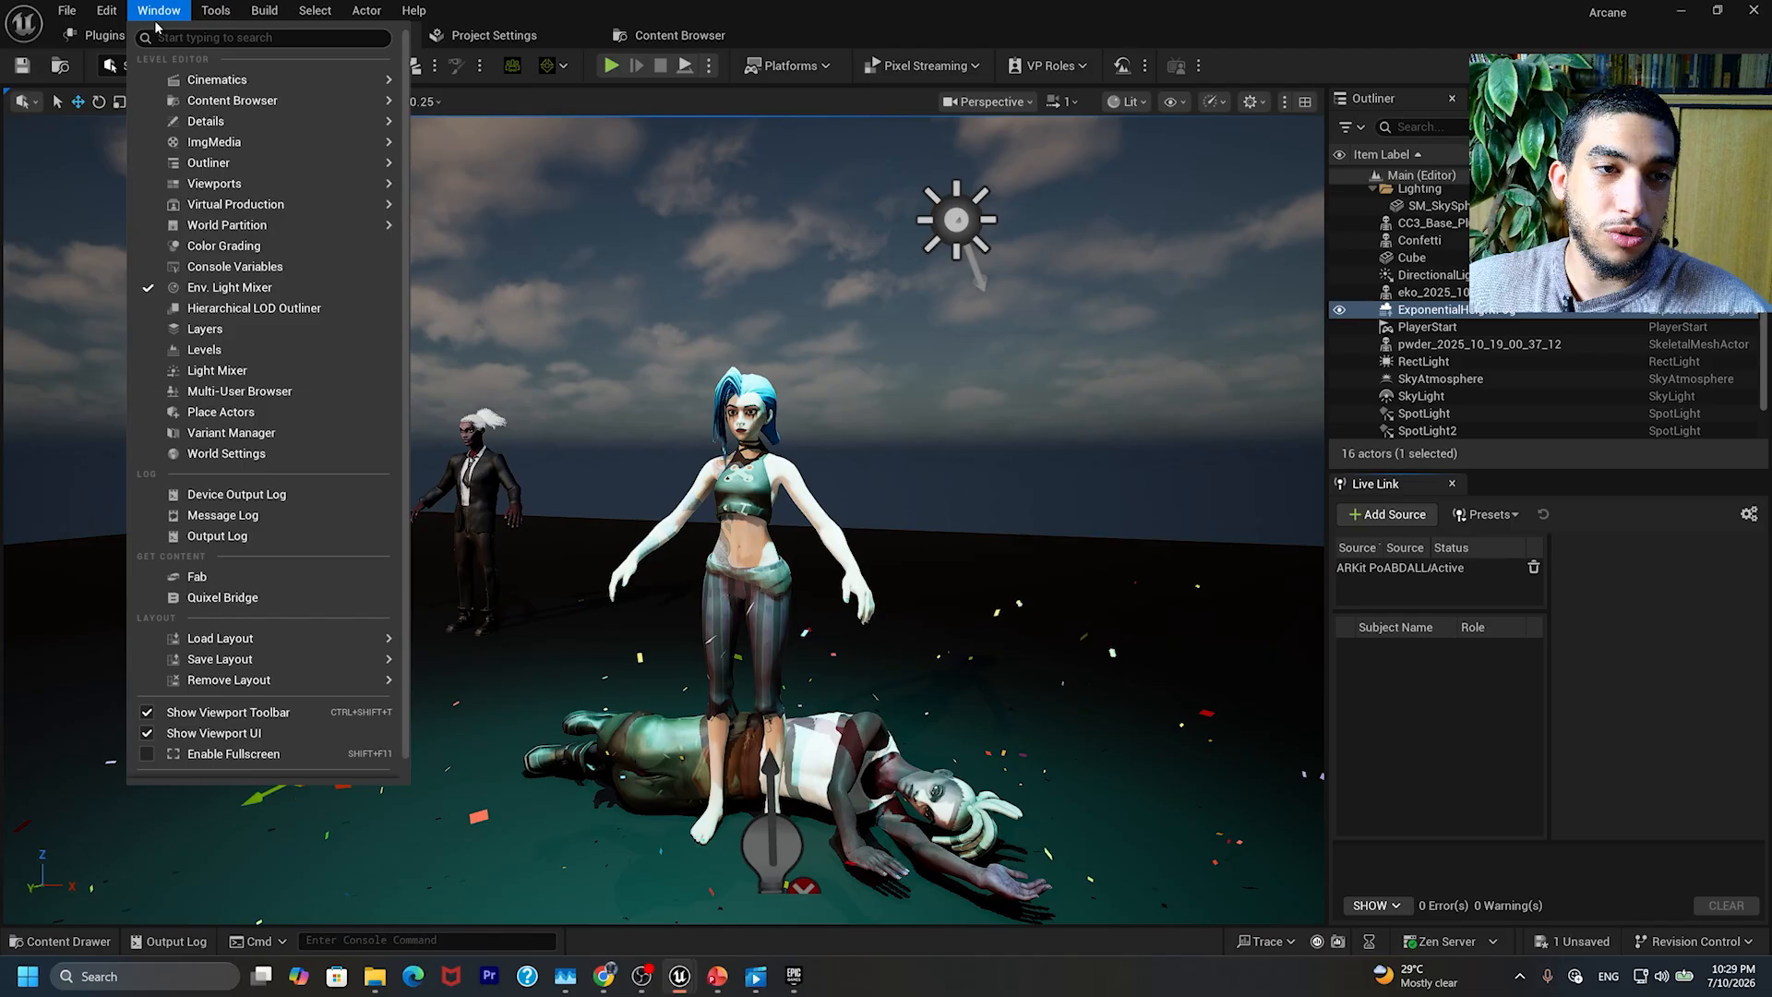
{"action": "type", "text": "details"}
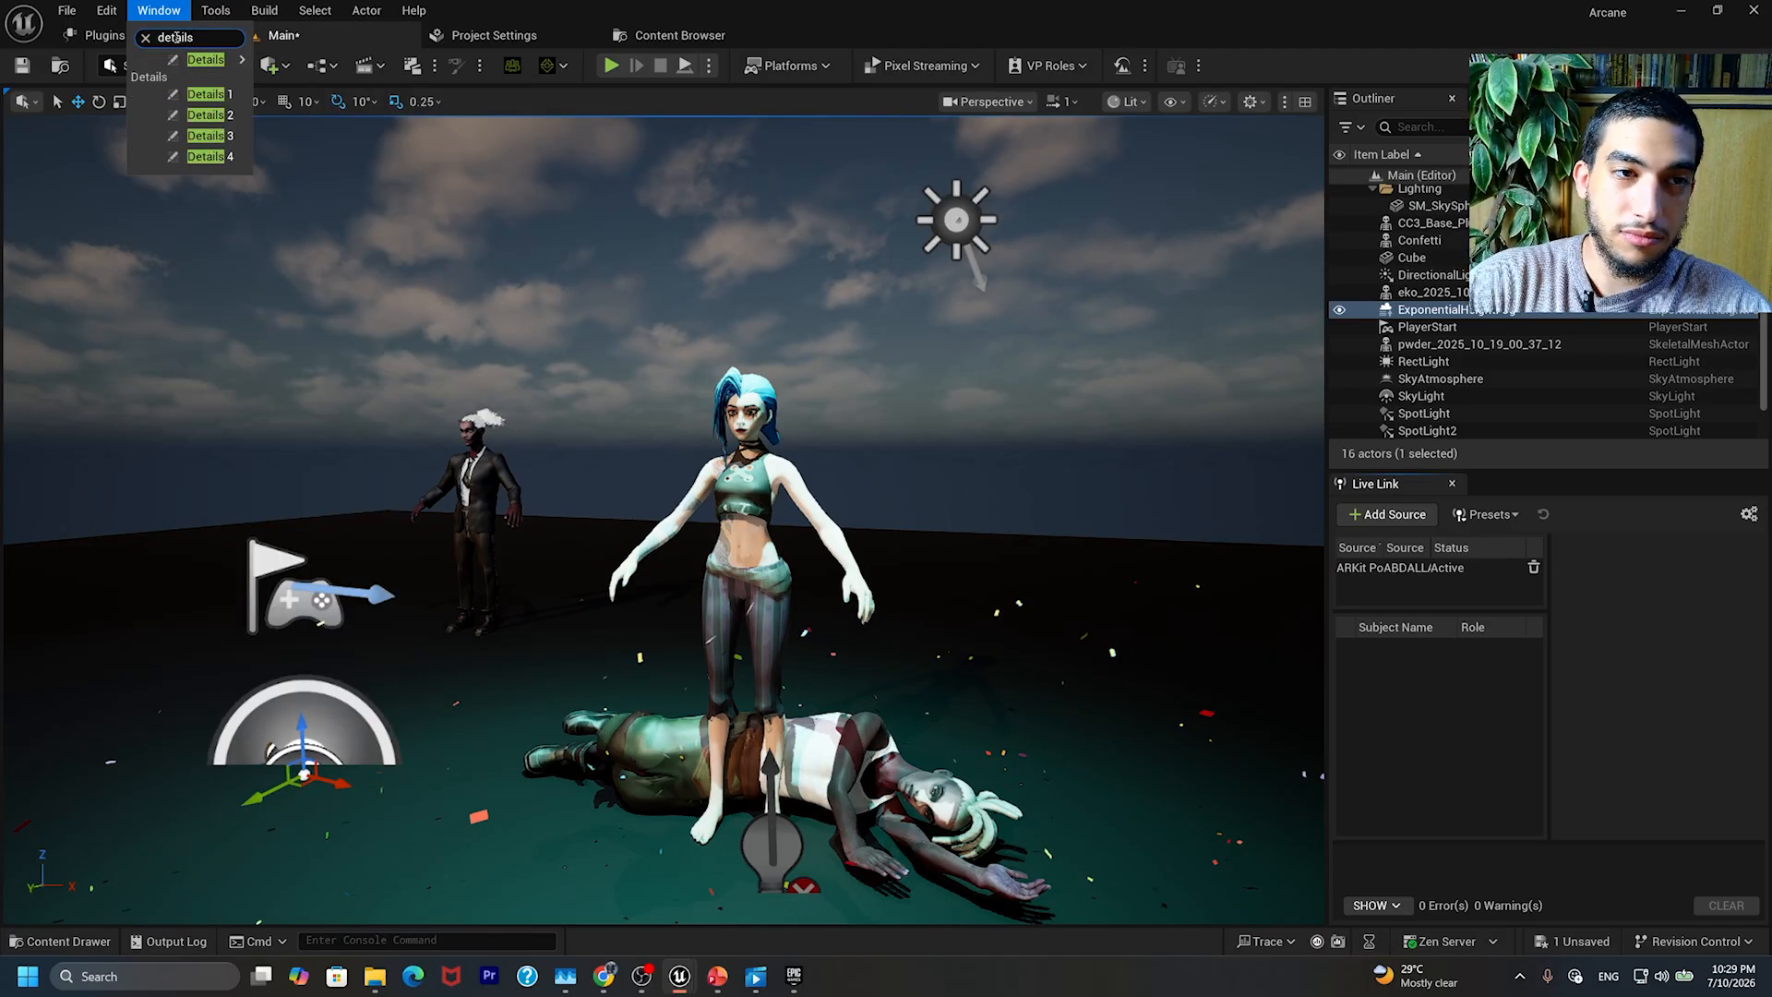
{"action": "mouse_move", "coordinate": [230, 60]}
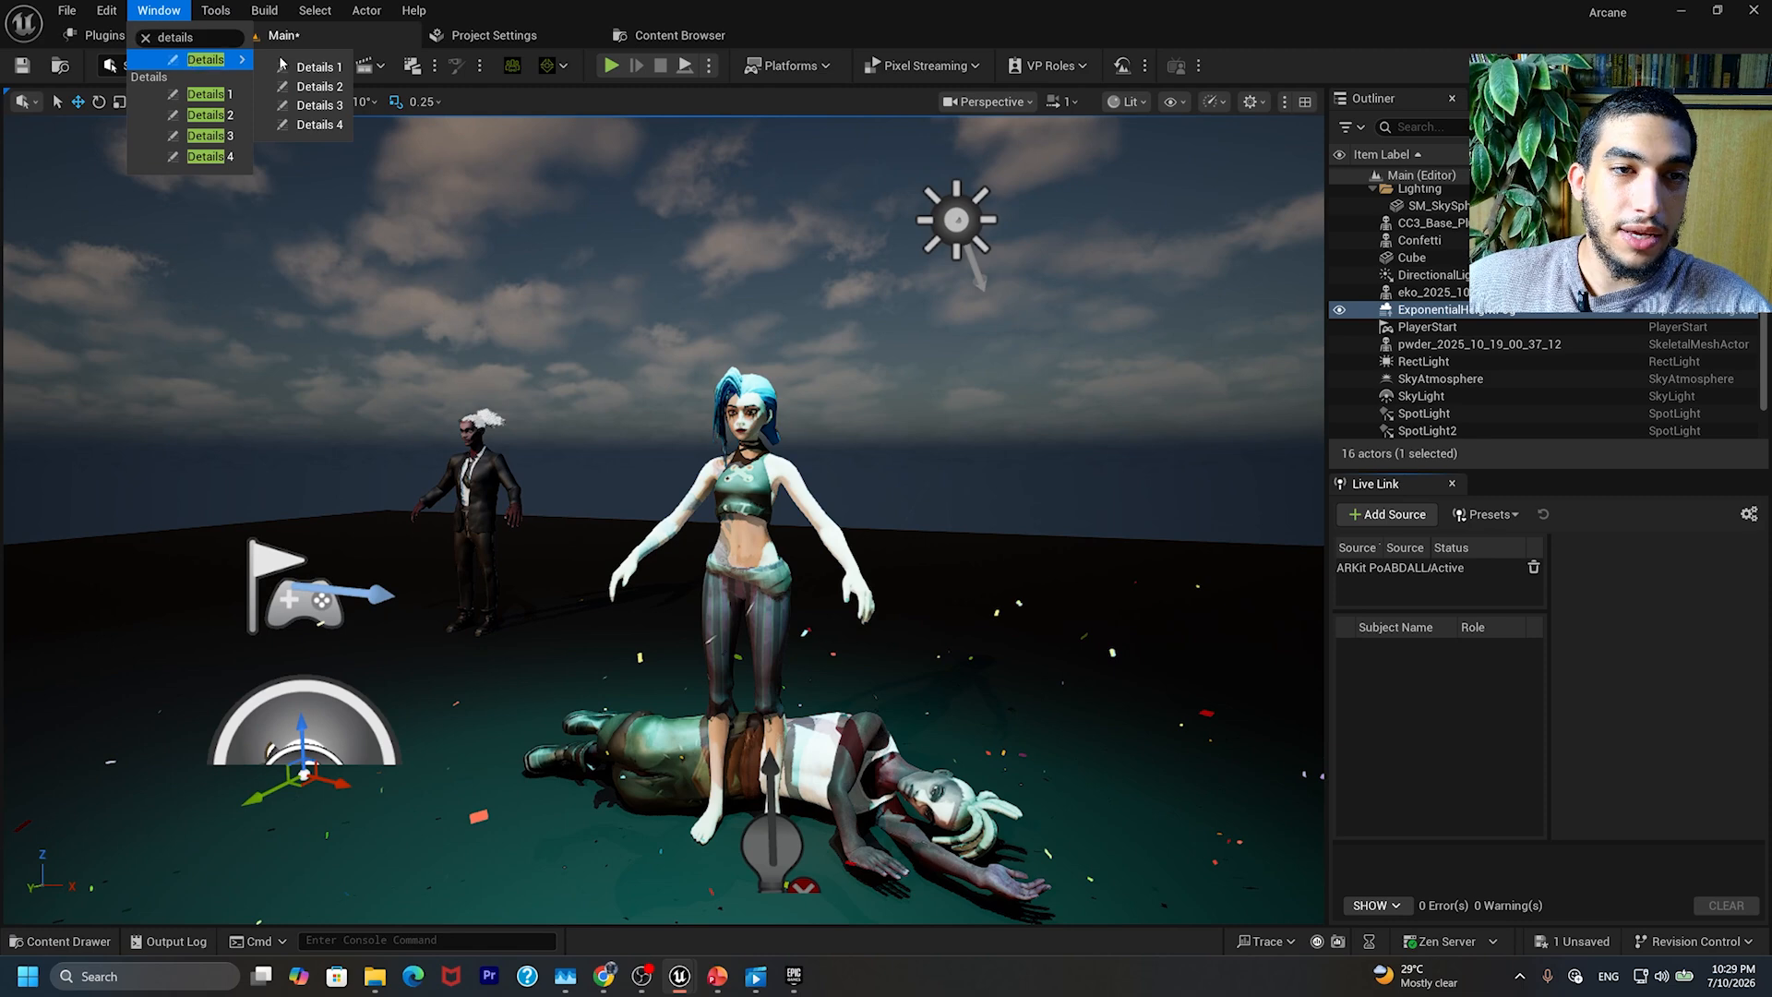
{"action": "left_click", "coordinate": [311, 69]}
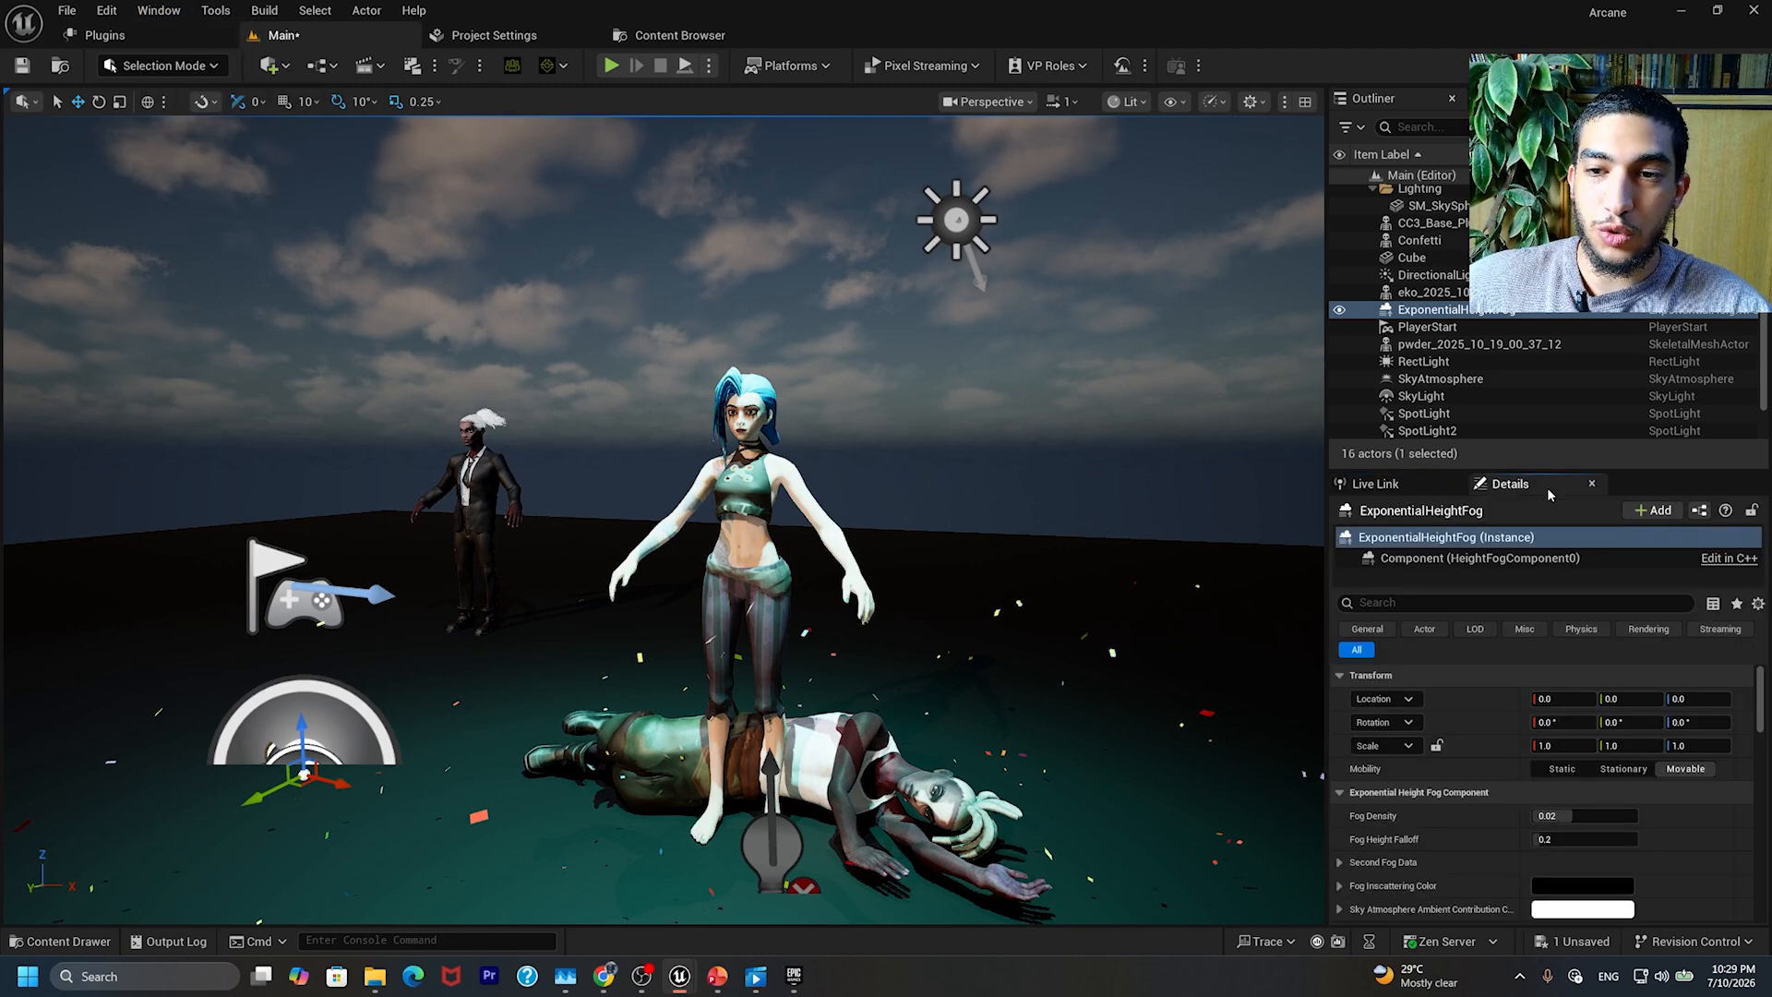
{"action": "left_click", "coordinate": [159, 11]}
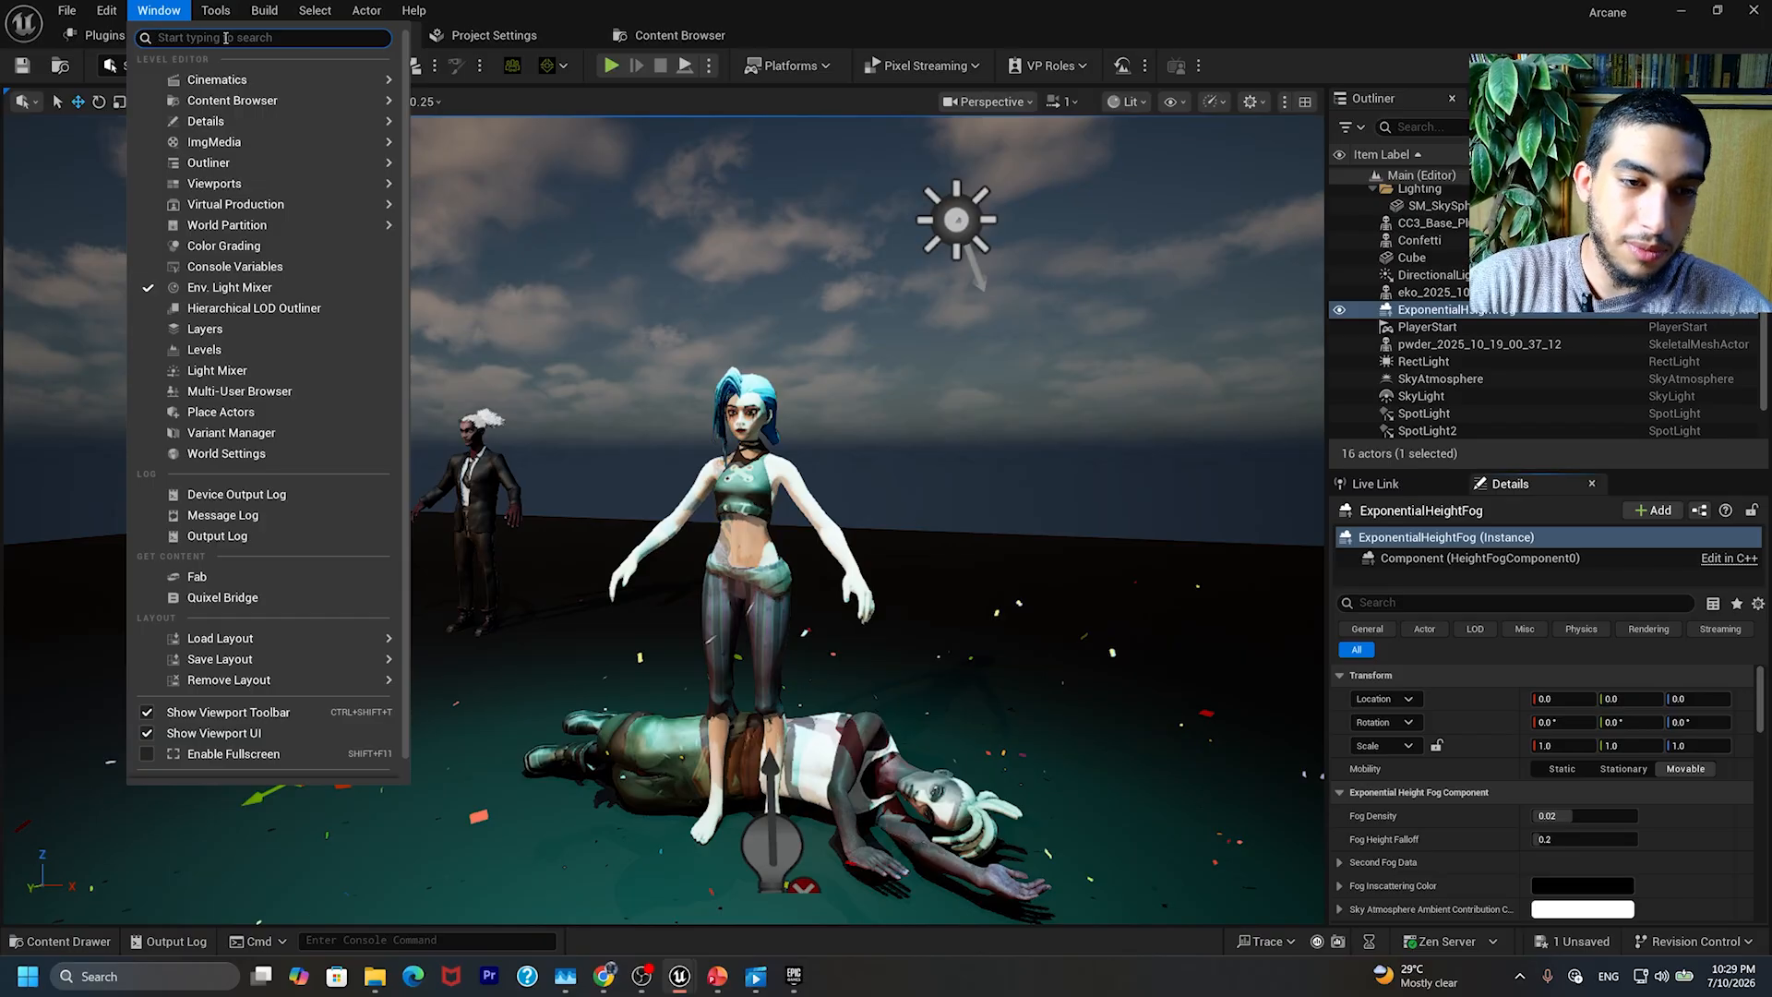
{"action": "left_click", "coordinate": [218, 456]}
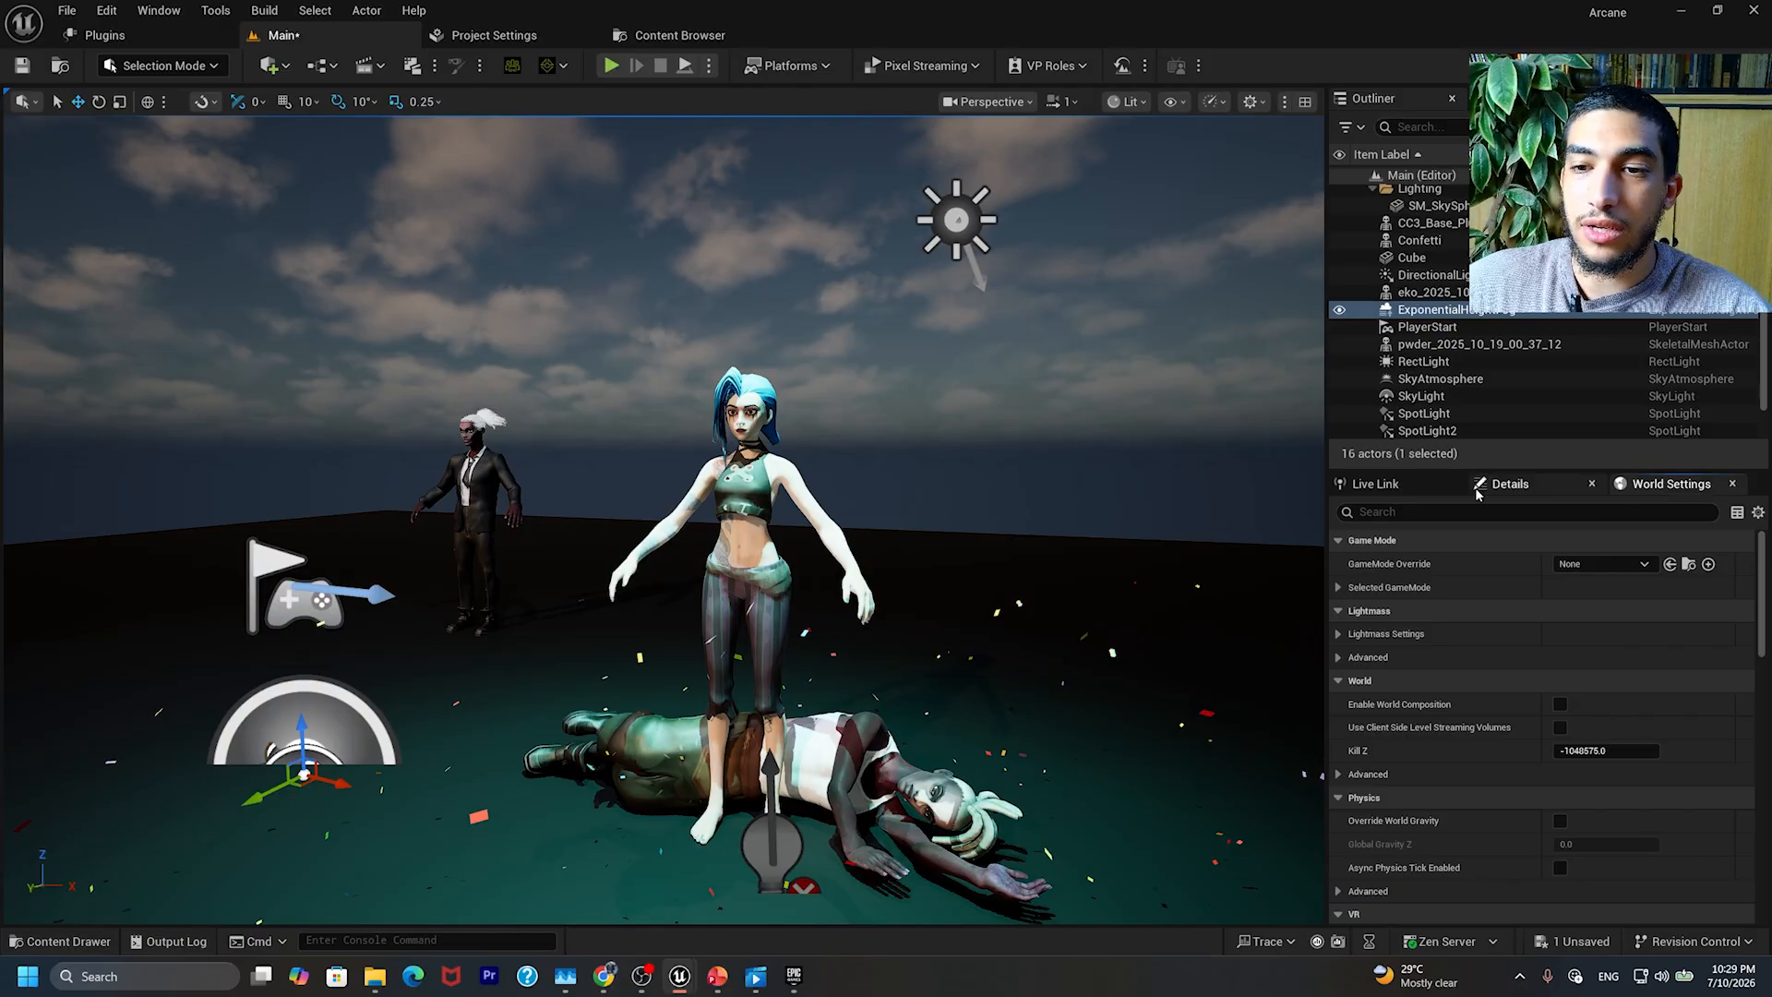
{"action": "left_click", "coordinate": [1510, 484]}
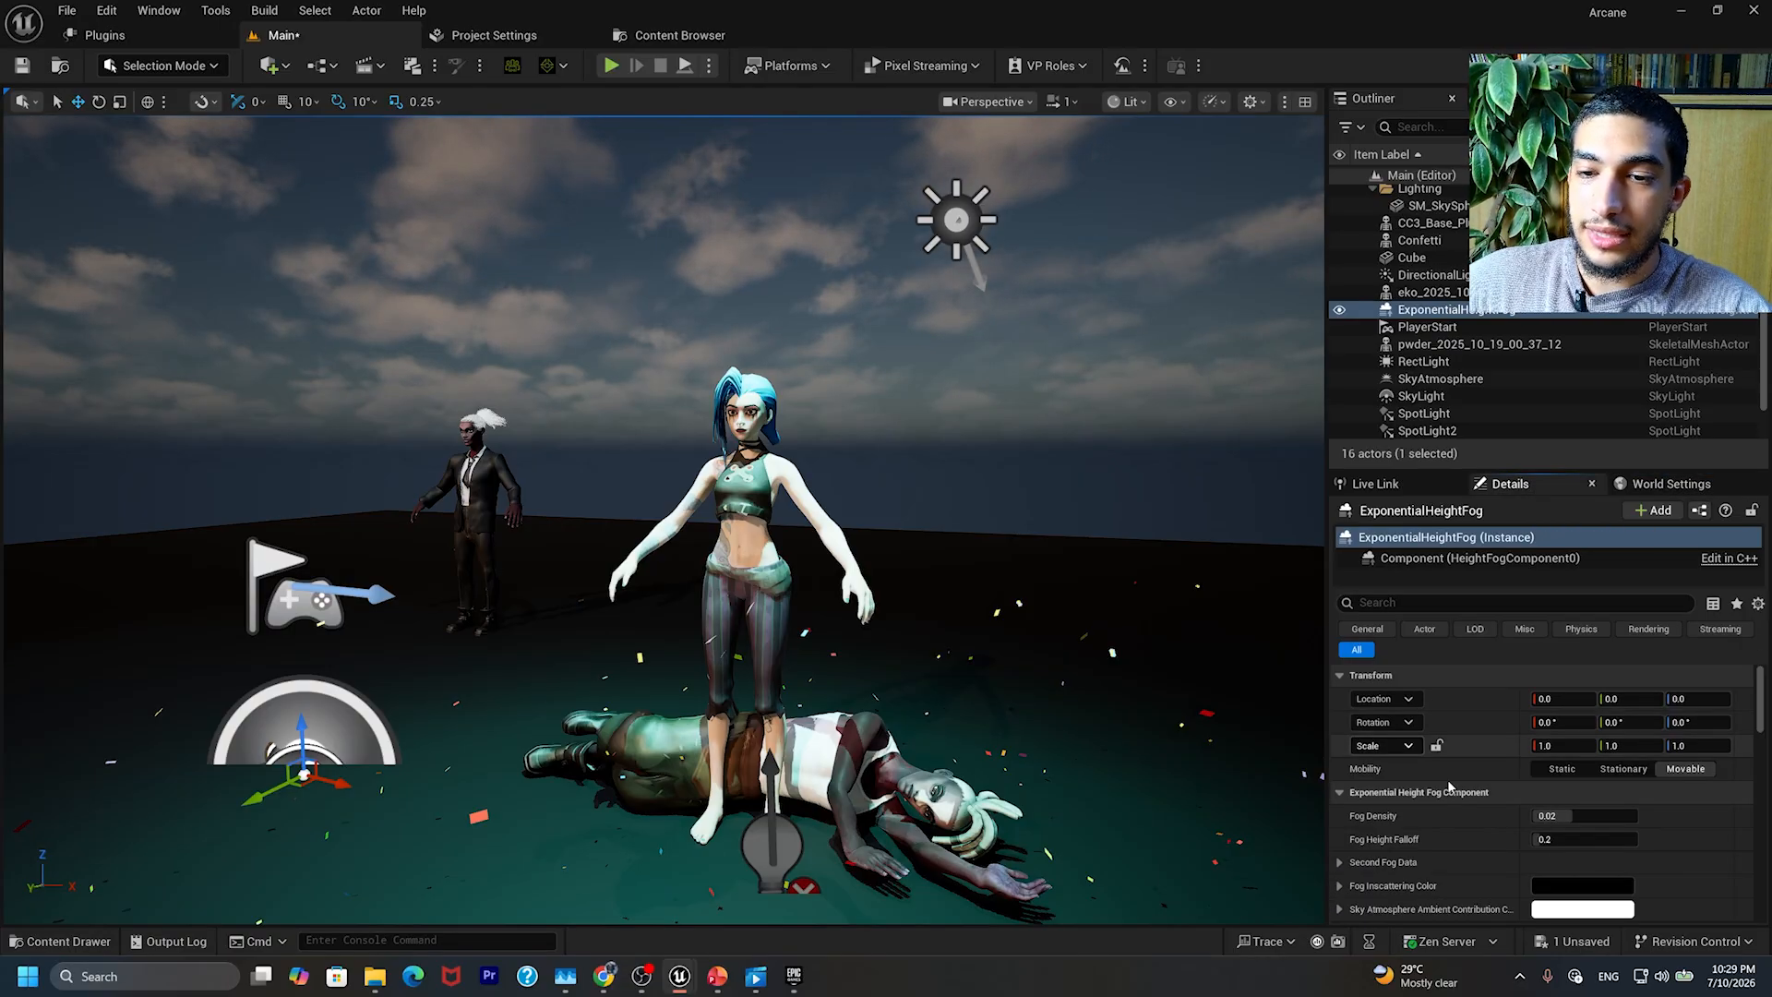
Step: Try the DirectionalLight's intensity at about 17.86 lux, and reset it to the default 10 lux
{"action": "scroll", "coordinate": [1467, 775], "scroll_direction": "down", "scroll_amount": 3}
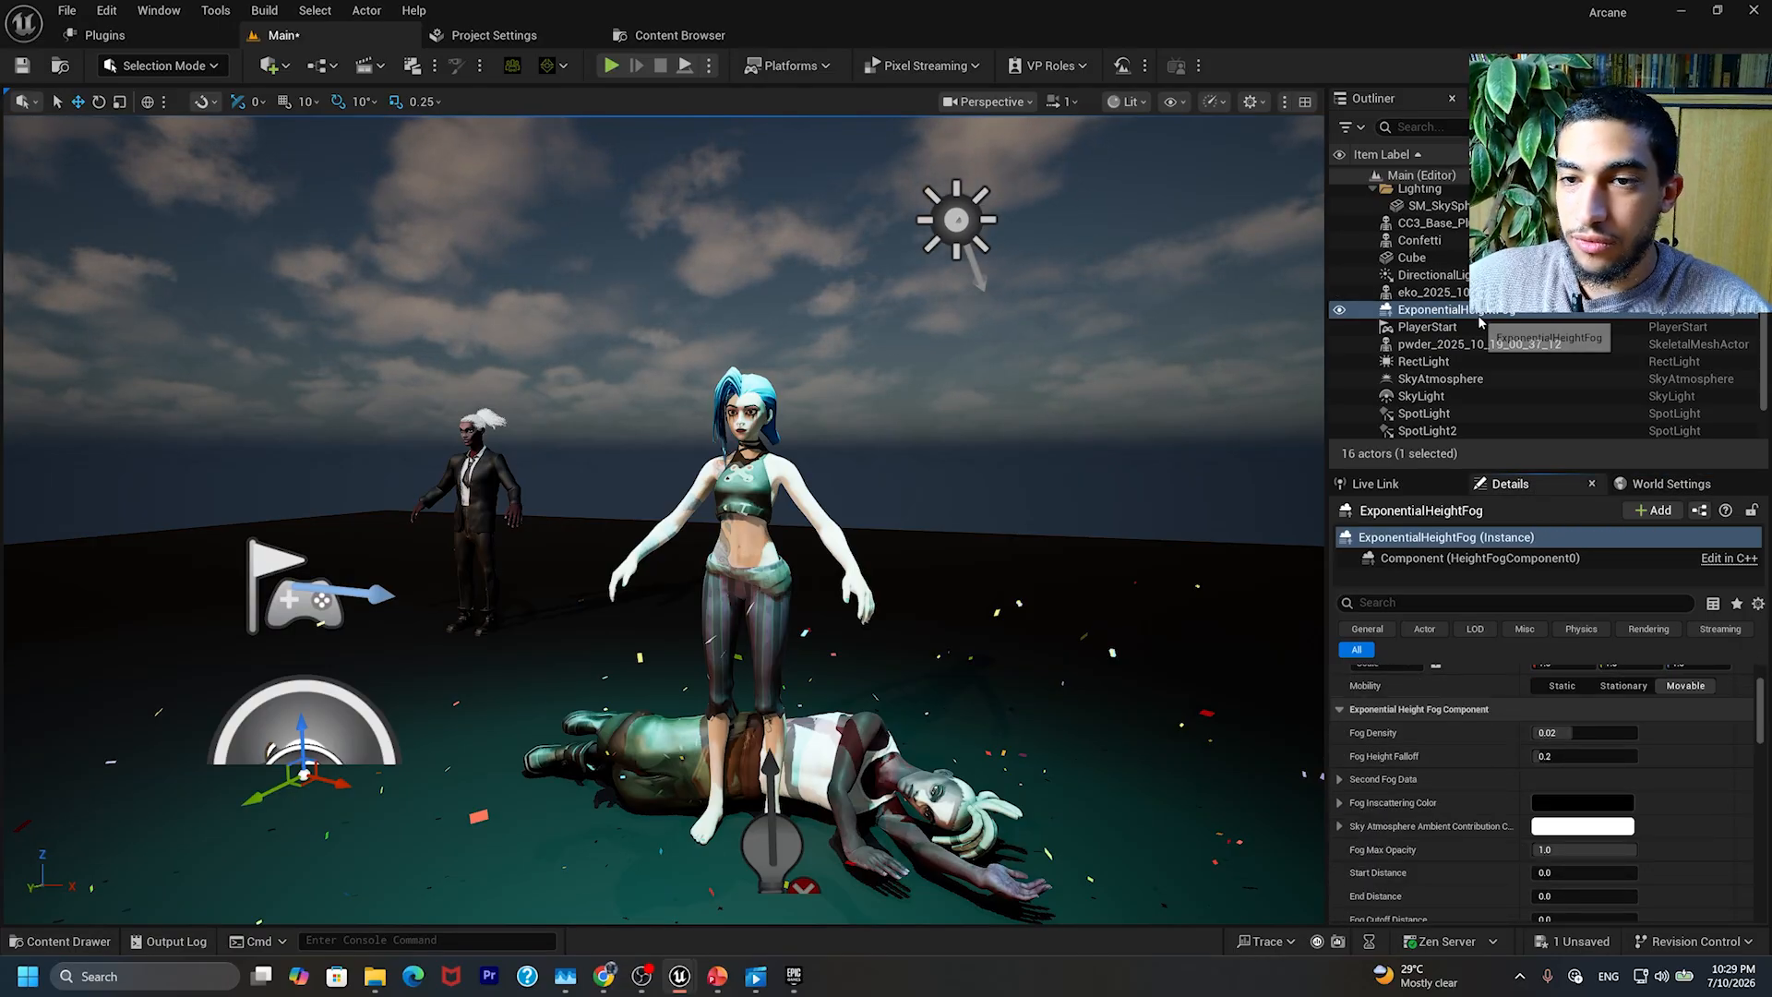
{"action": "left_click", "coordinate": [1430, 274]}
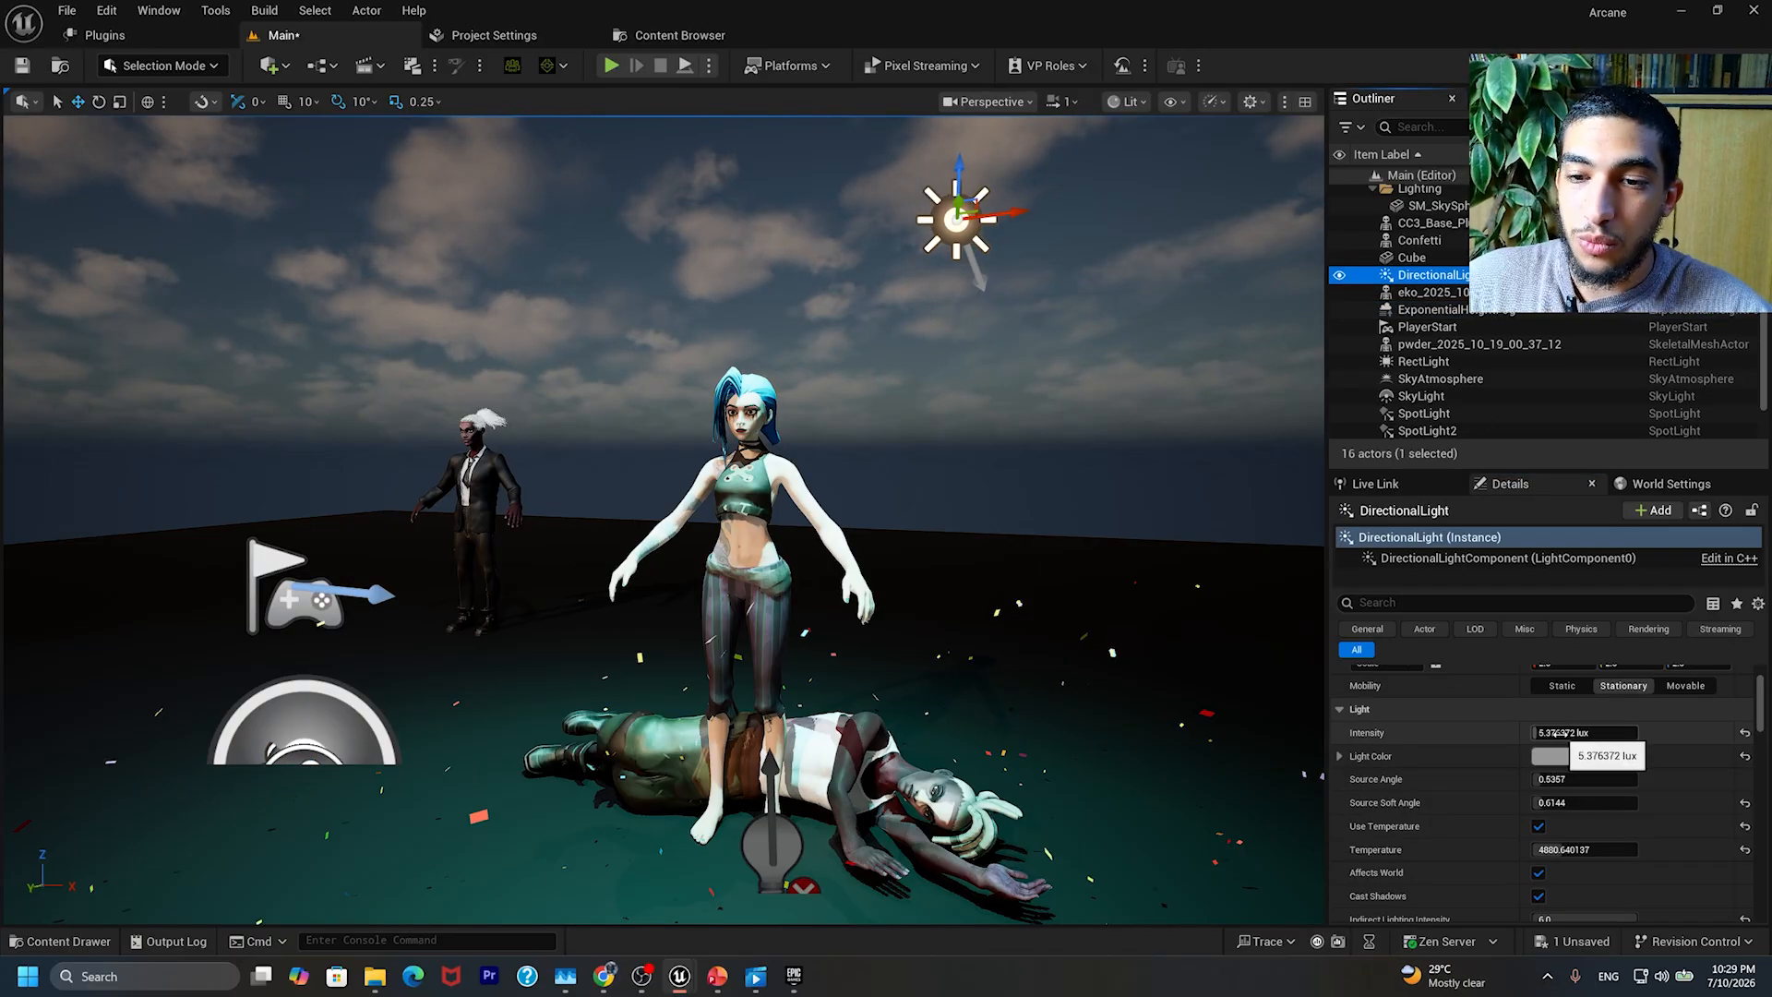
{"action": "scroll", "coordinate": [1422, 777], "scroll_direction": "up", "scroll_amount": 2}
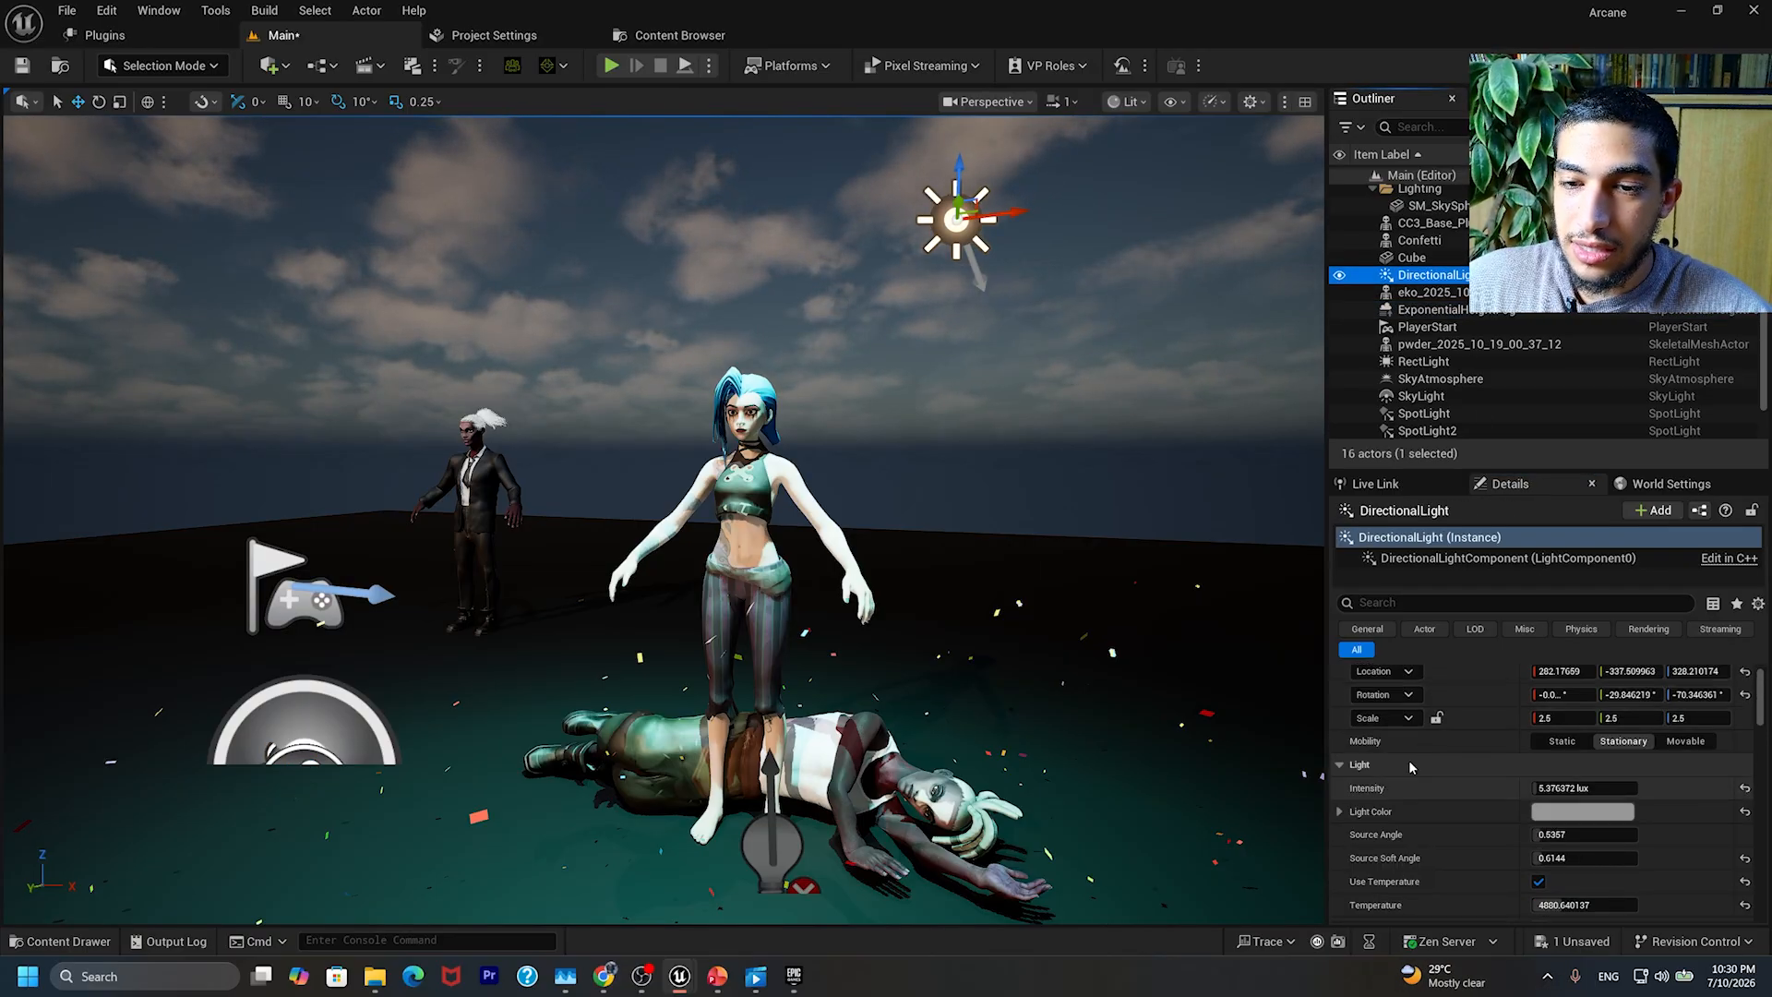
{"action": "left_click", "coordinate": [1583, 787]}
{"action": "left_click_drag", "start_coordinate": [1584, 787], "coordinate": [1548, 788]}
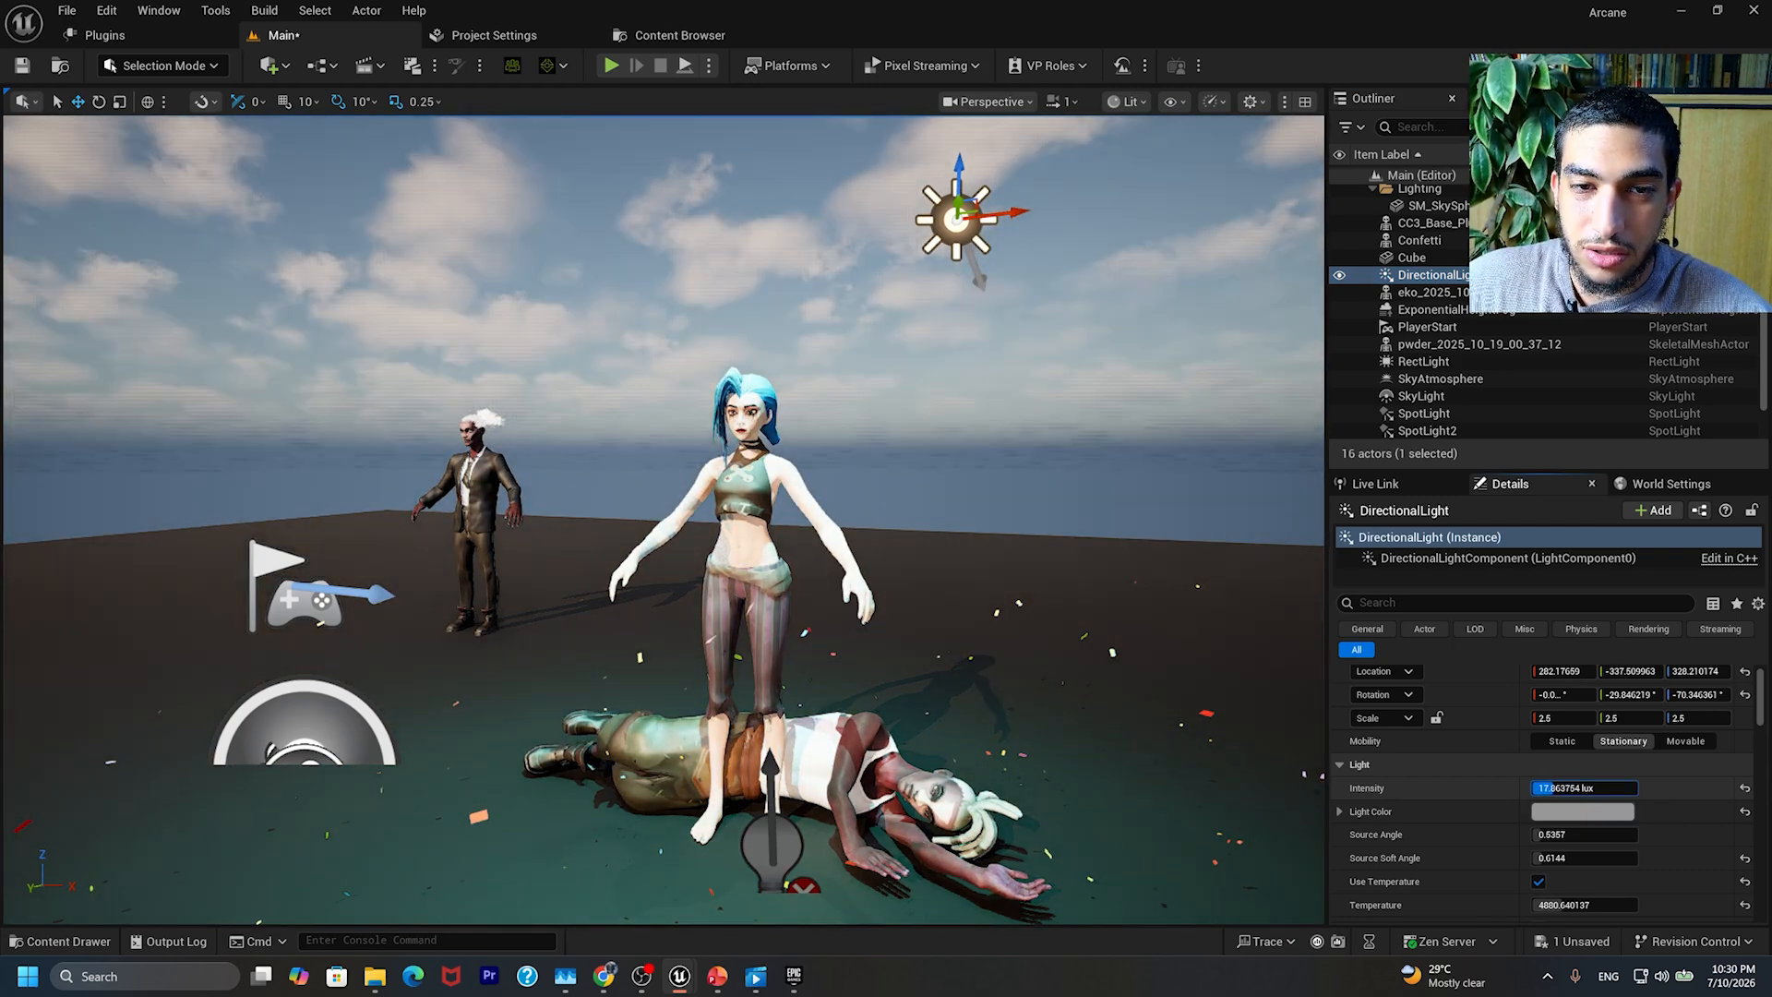
{"action": "left_click_drag", "start_coordinate": [886, 516], "coordinate": [890, 447]}
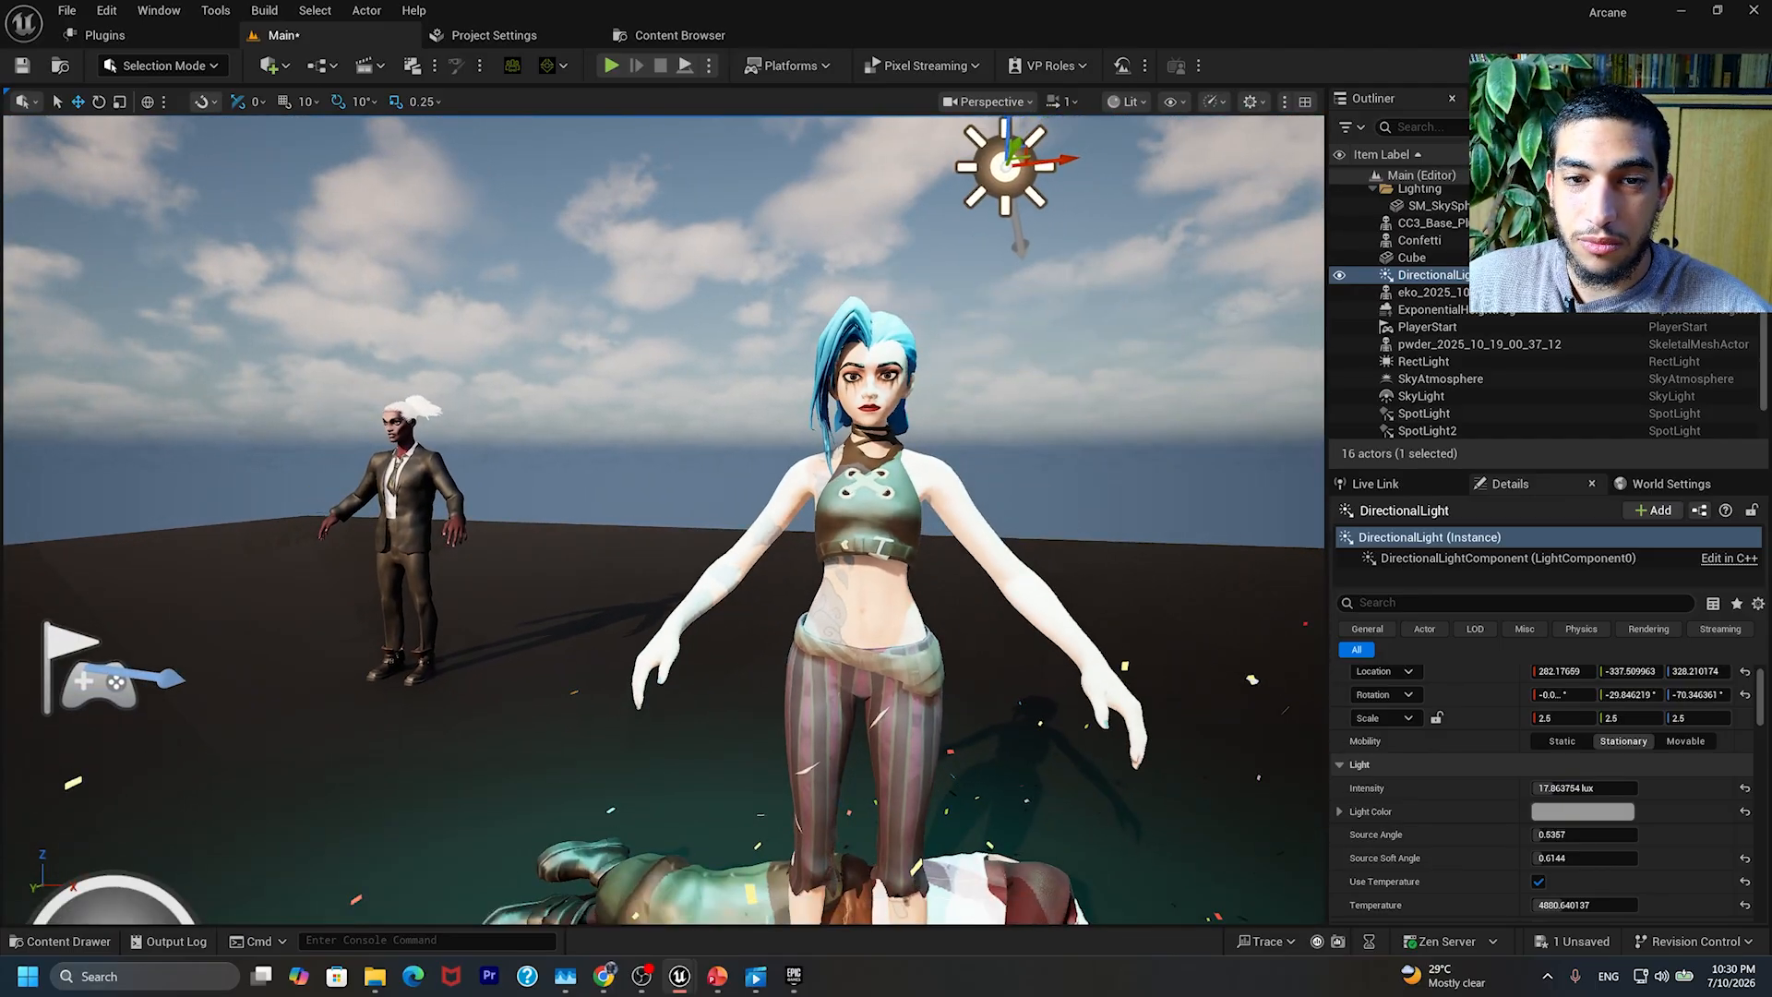
{"action": "left_click", "coordinate": [1745, 790]}
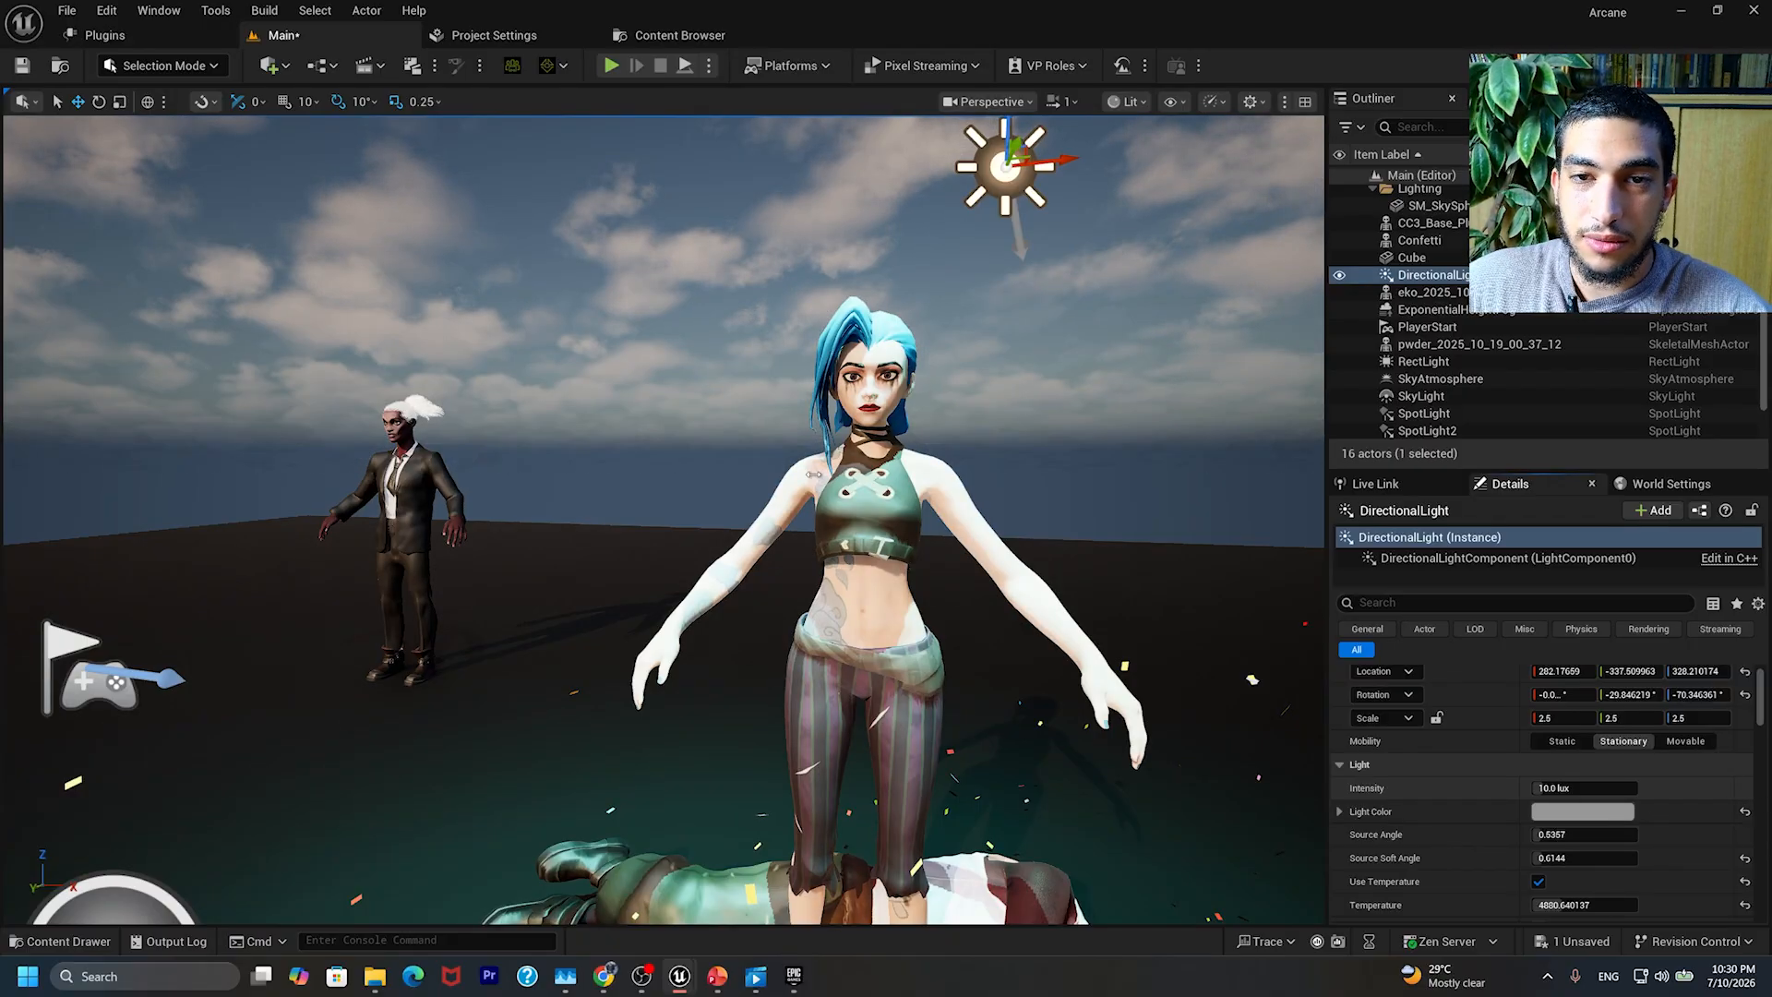
{"action": "left_click_drag", "start_coordinate": [862, 414], "coordinate": [869, 572]}
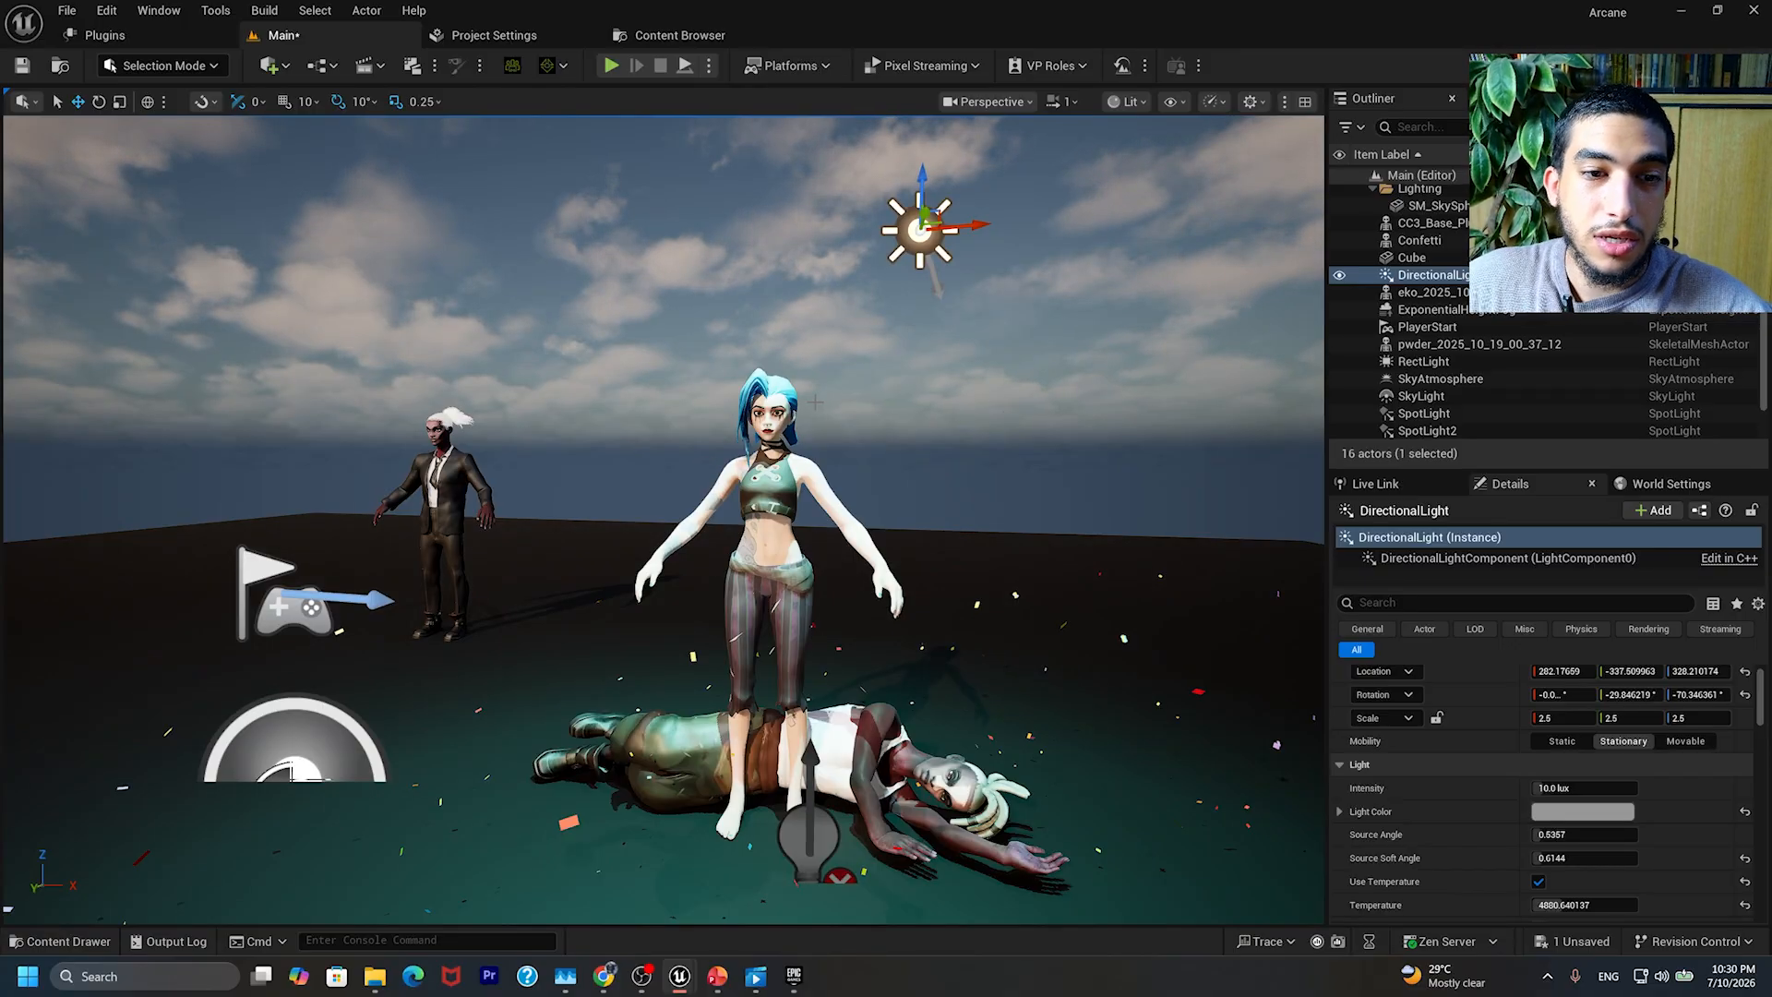
Step: Bring up the project content over the viewport, collapse RLContent and show the TheCarnival folder
{"action": "left_click", "coordinate": [61, 942]}
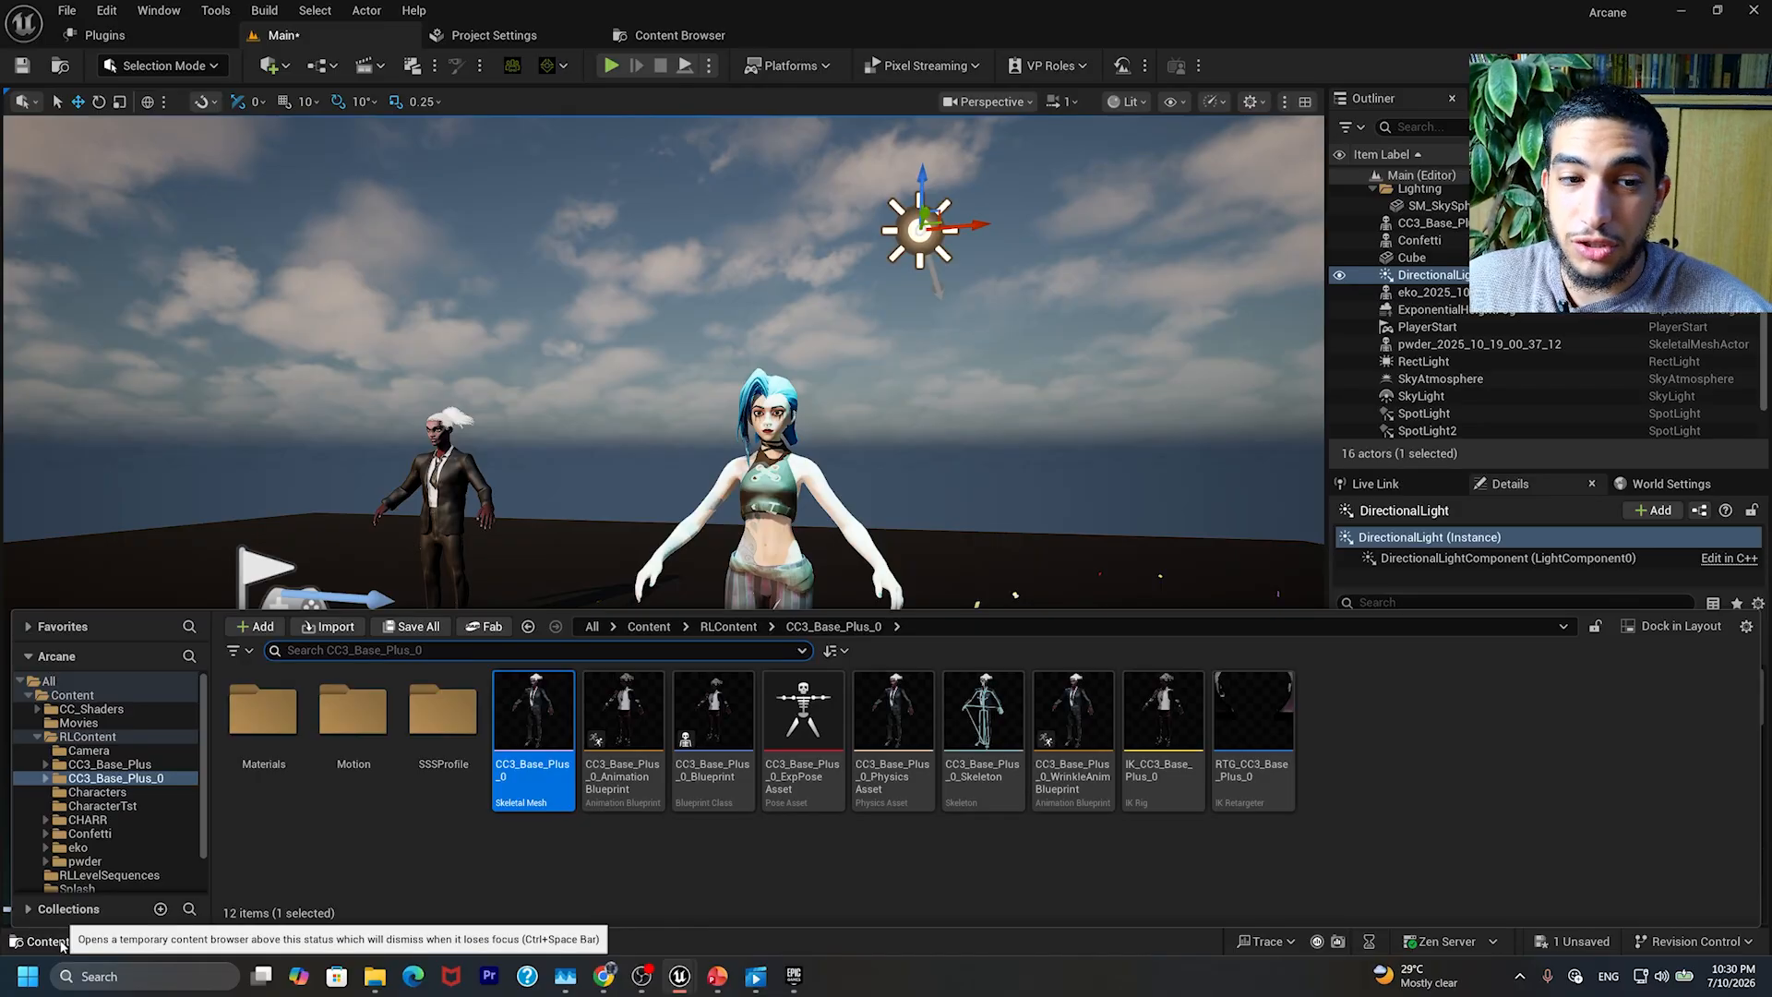
{"action": "left_click", "coordinate": [37, 738]}
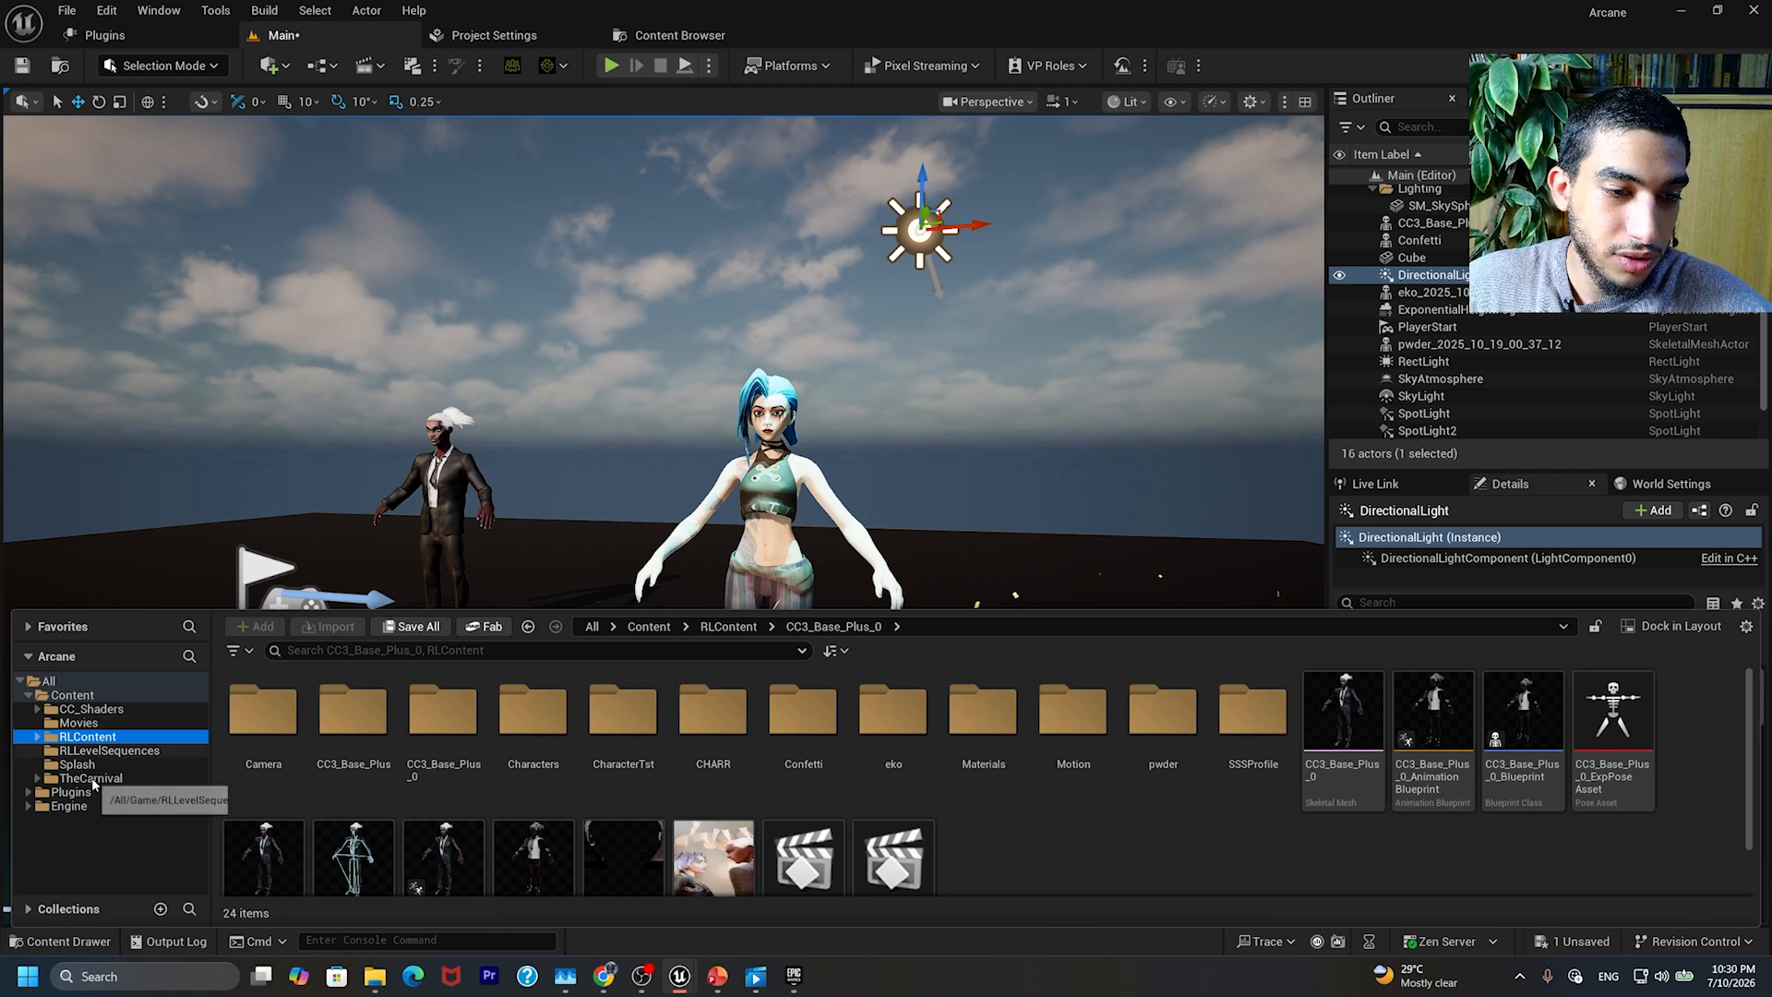
{"action": "left_click", "coordinate": [92, 779]}
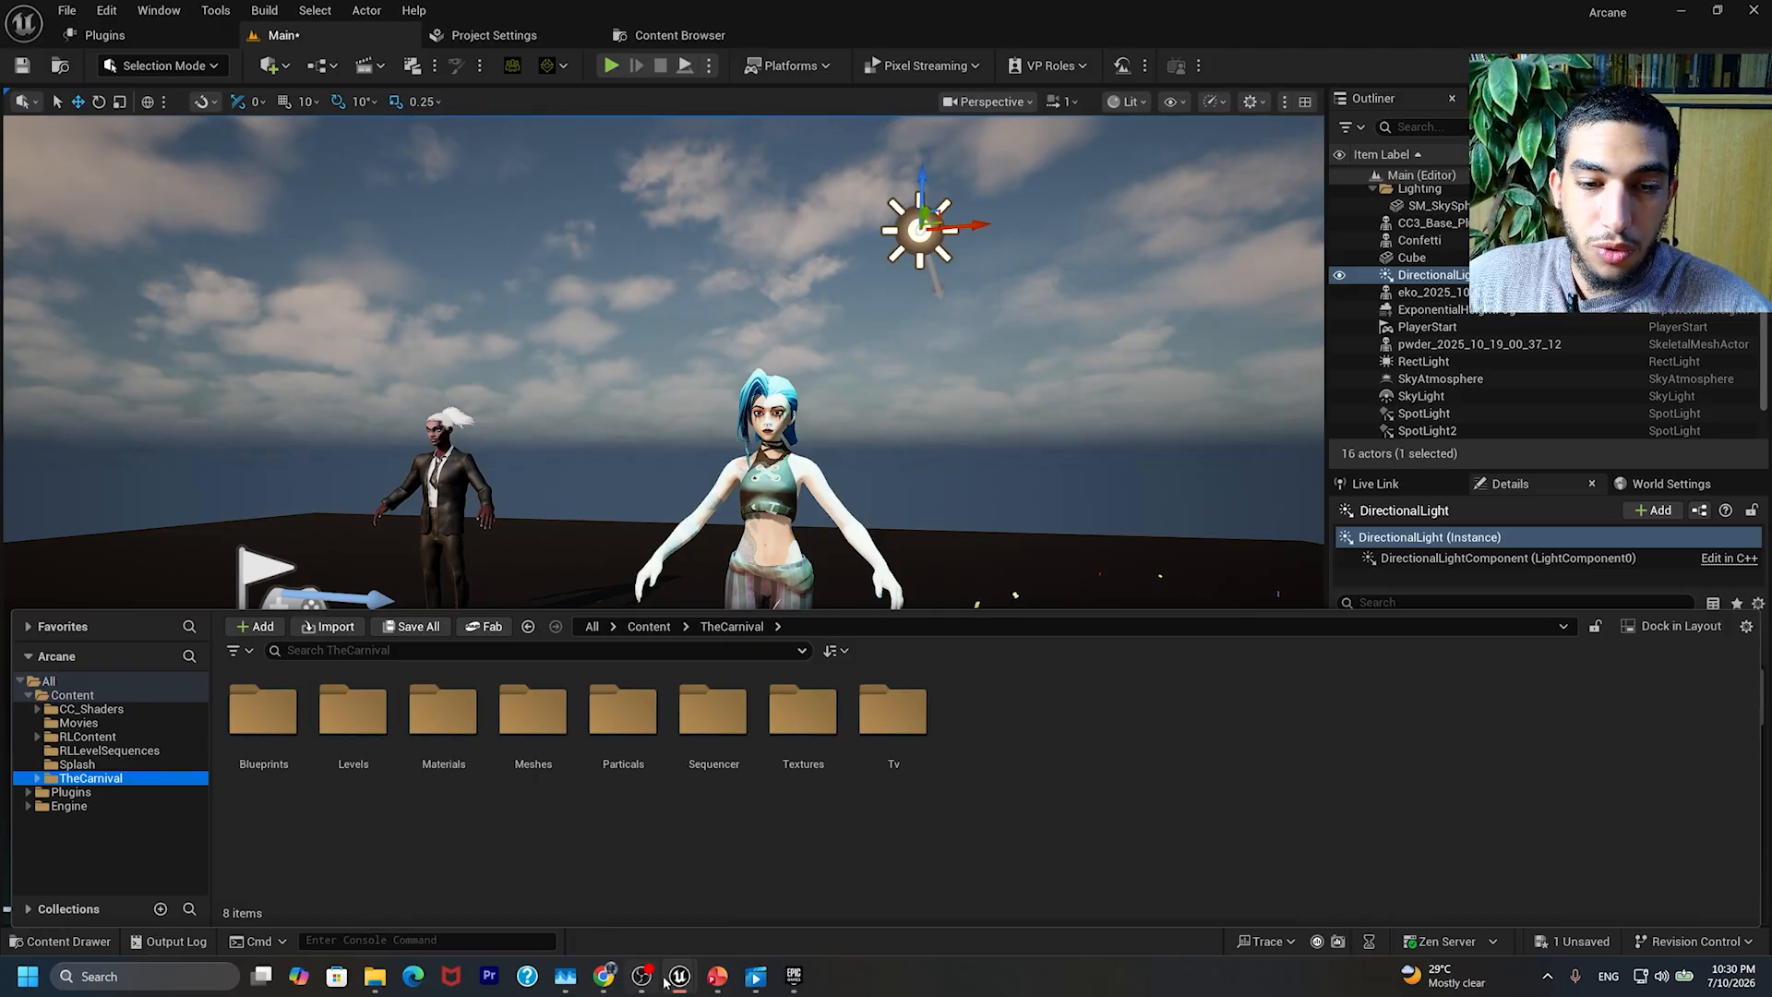
Step: Switch to the Epic Games Launcher, view its Fab marketplace, and return to the Unreal Editor
{"action": "left_click", "coordinate": [801, 988]}
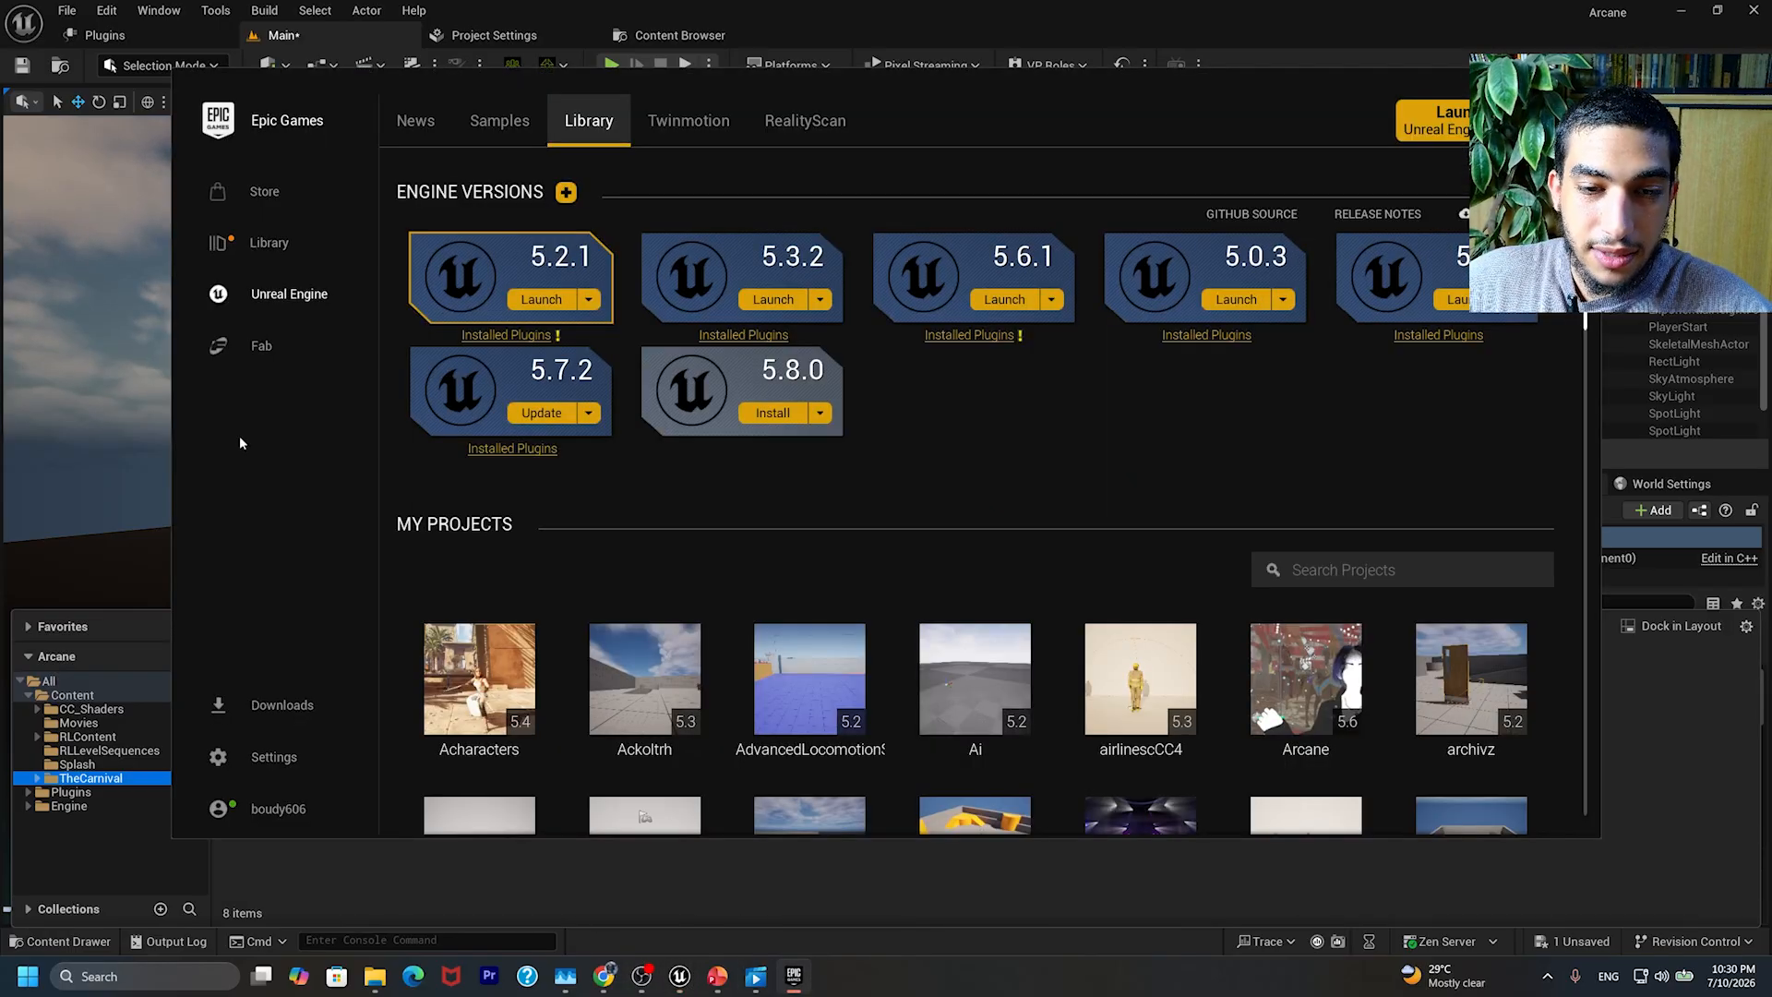
{"action": "left_click", "coordinate": [262, 347]}
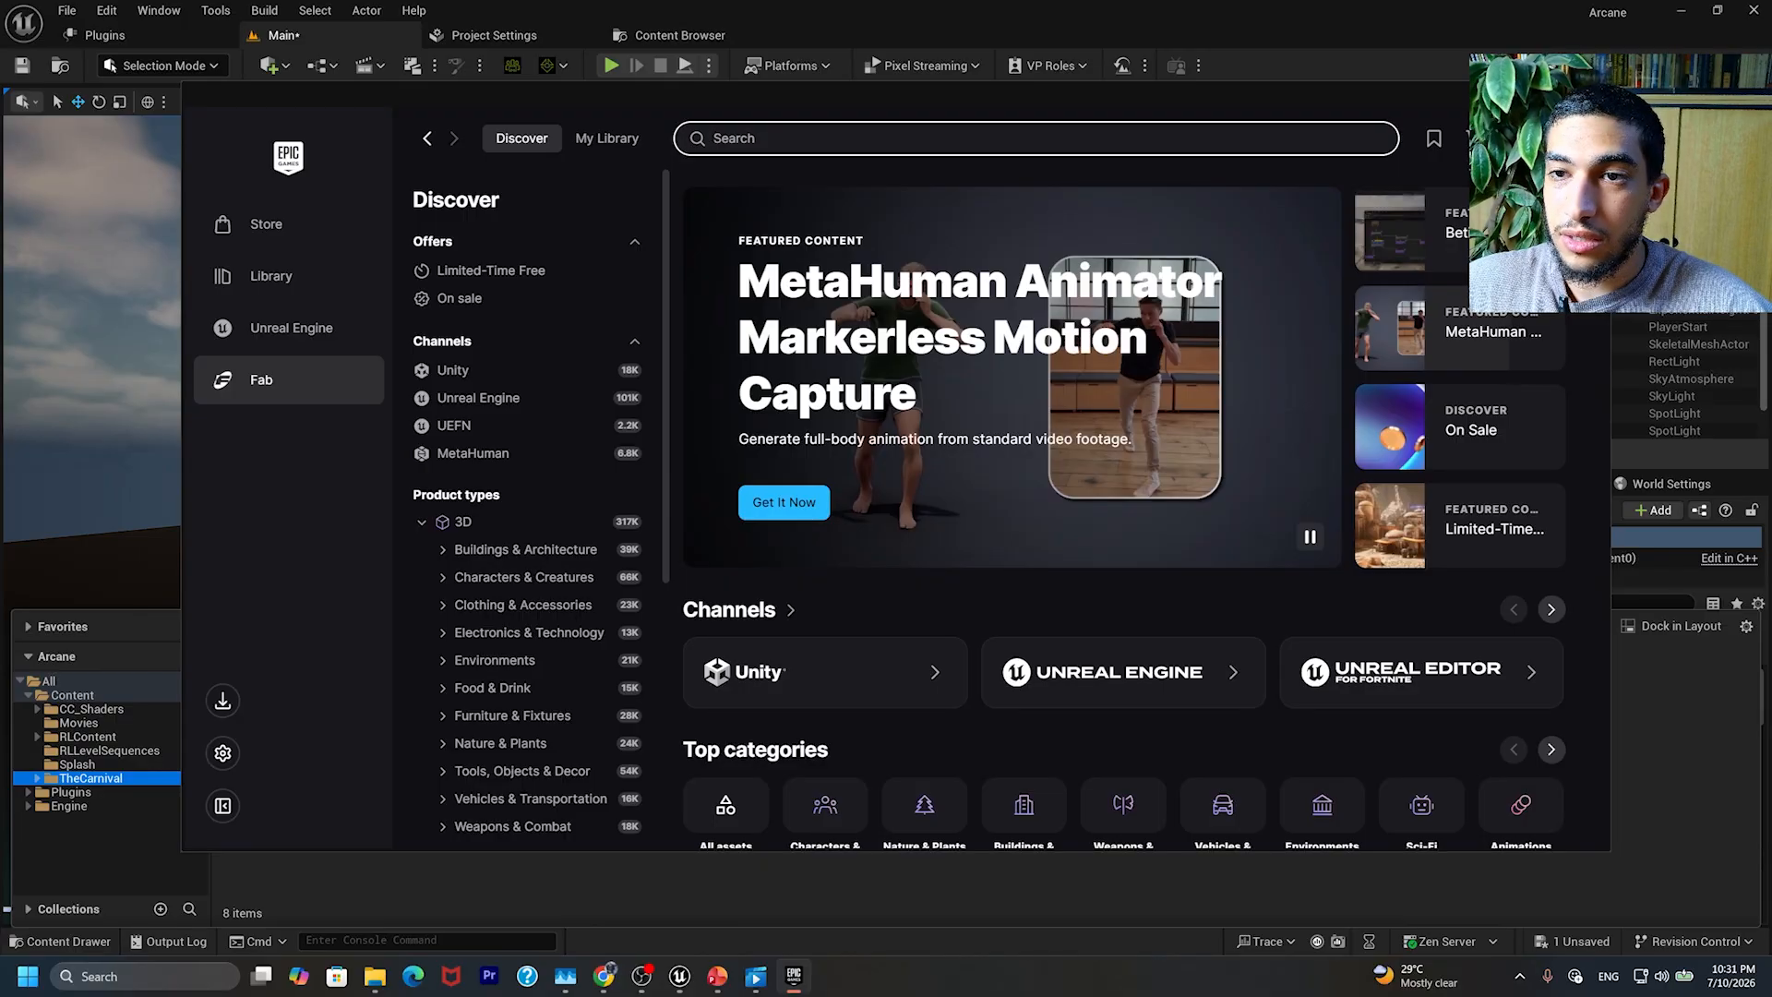
{"action": "left_click", "coordinate": [1520, 94]}
{"action": "right_click_drag", "start_coordinate": [948, 405], "coordinate": [960, 404]}
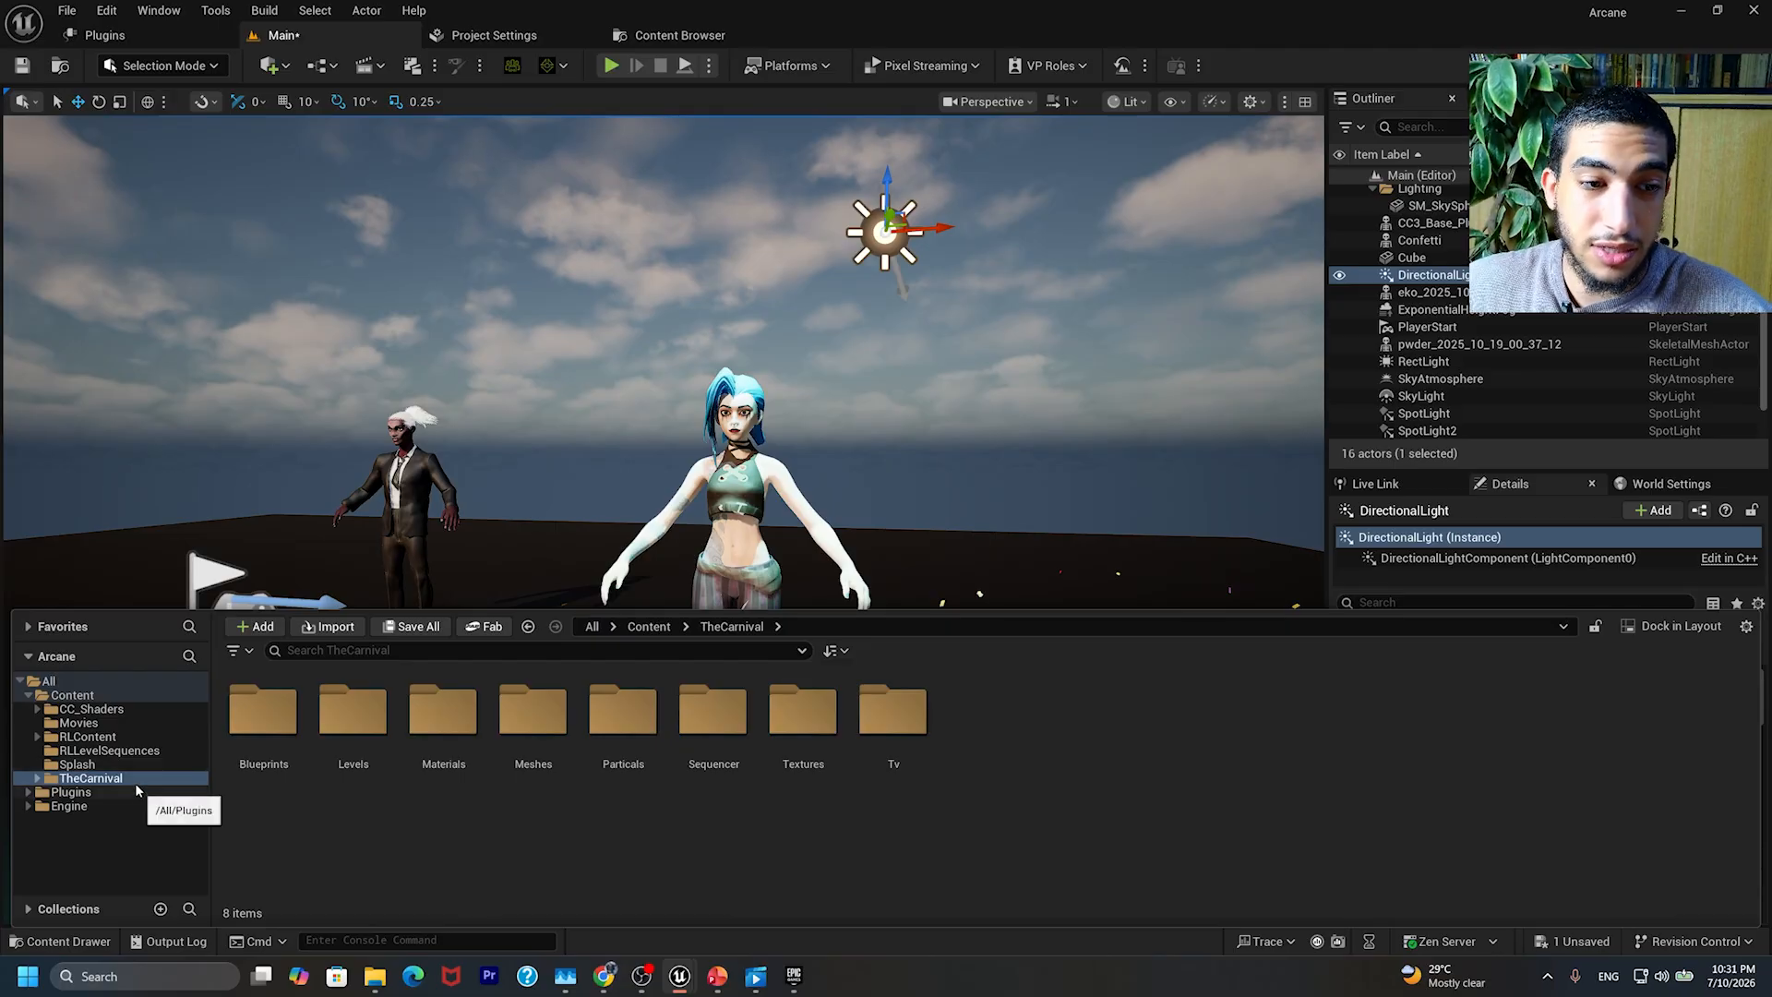
Step: Open the Showcase level from TheCarnival's Levels folder without saving the changes to Main
{"action": "double_click", "coordinate": [351, 743]}
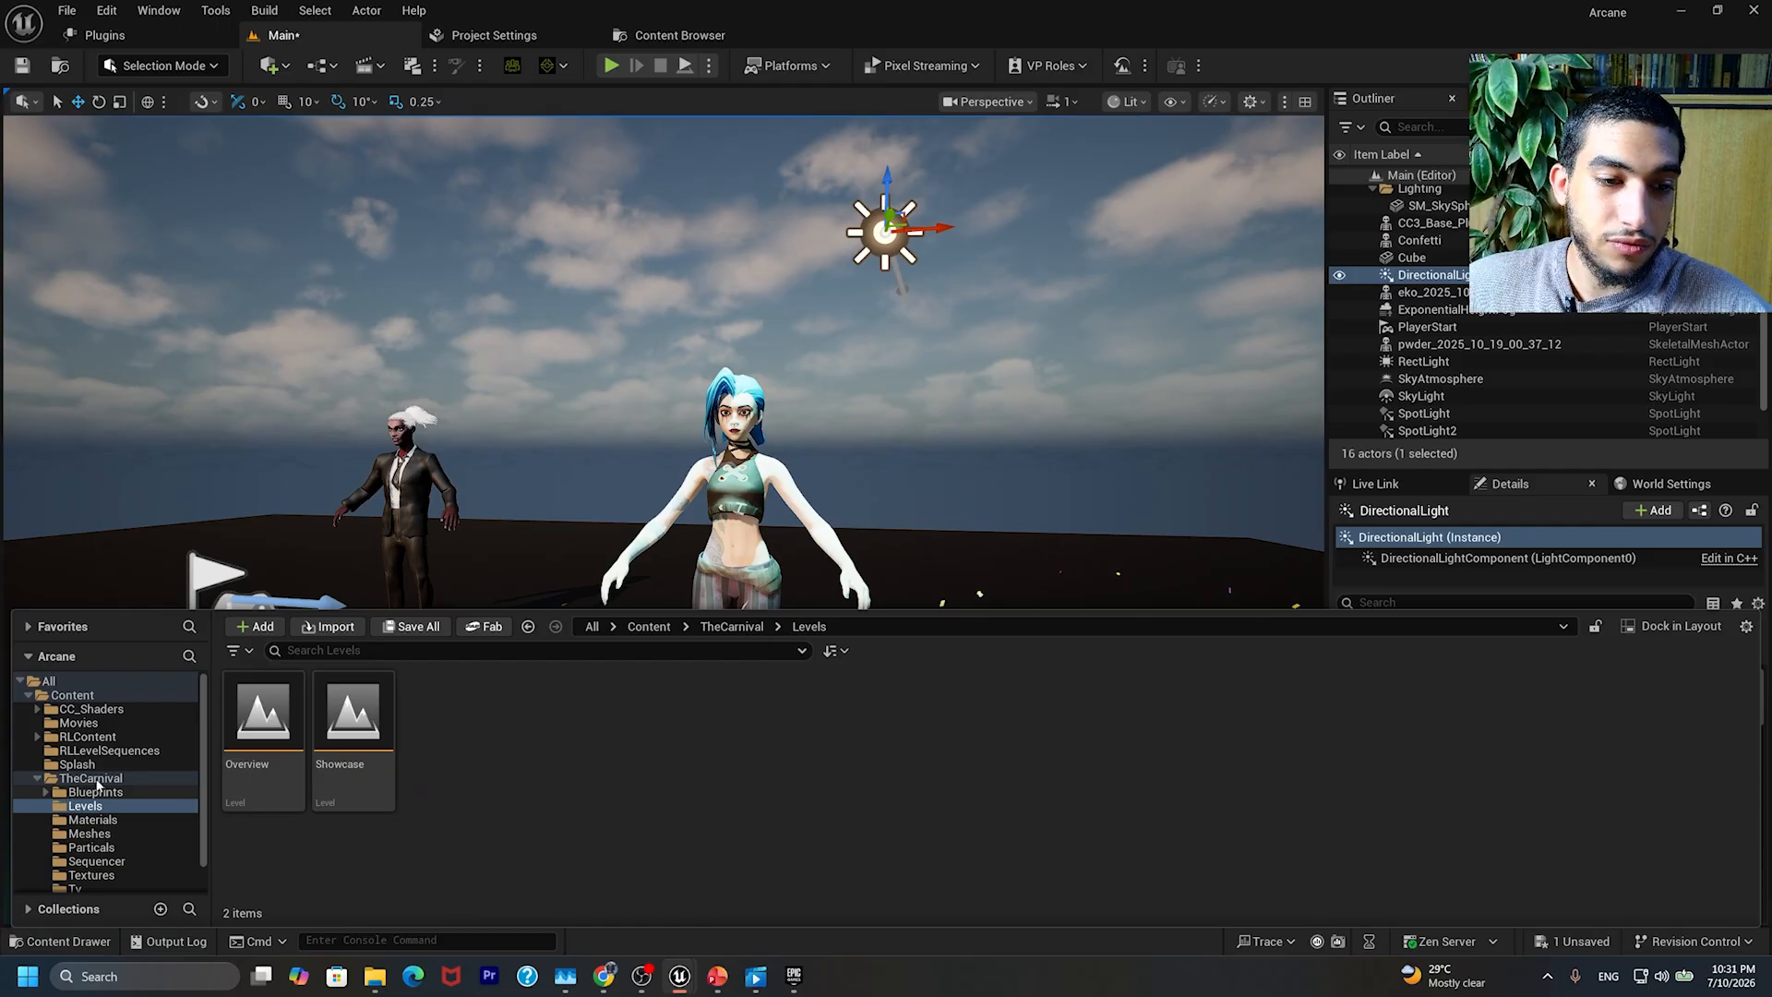
{"action": "double_click", "coordinate": [365, 725]}
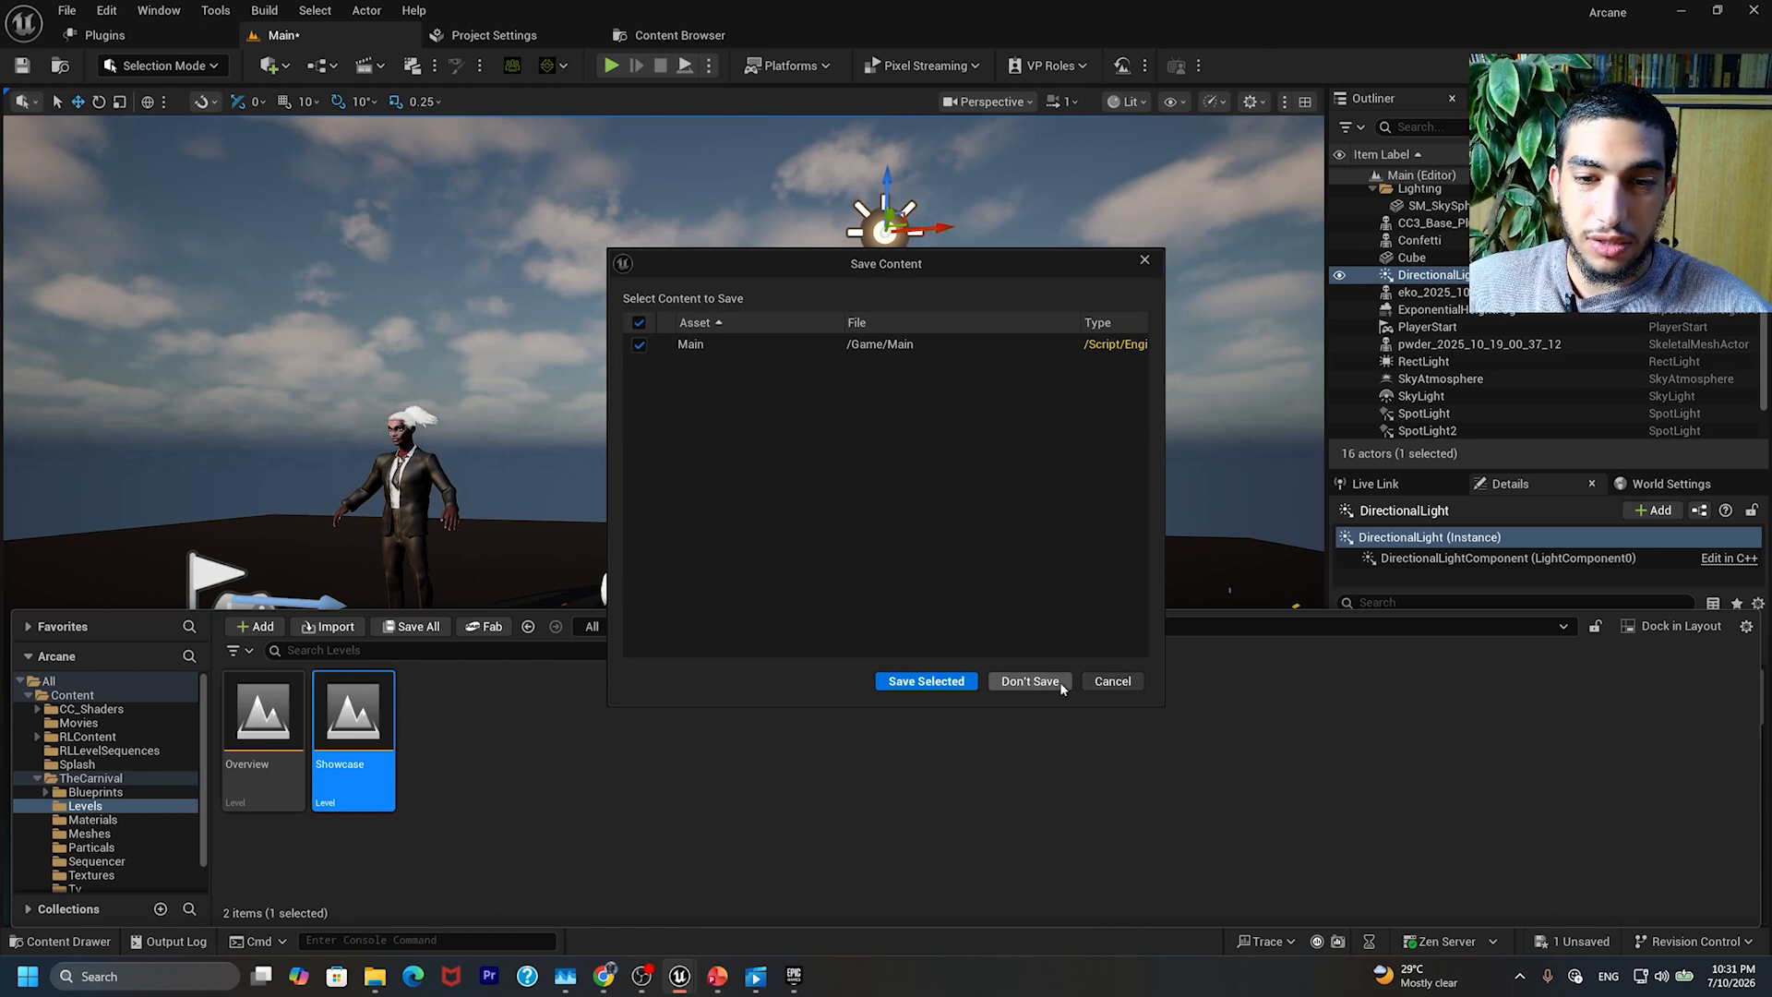
{"action": "left_click", "coordinate": [1032, 681]}
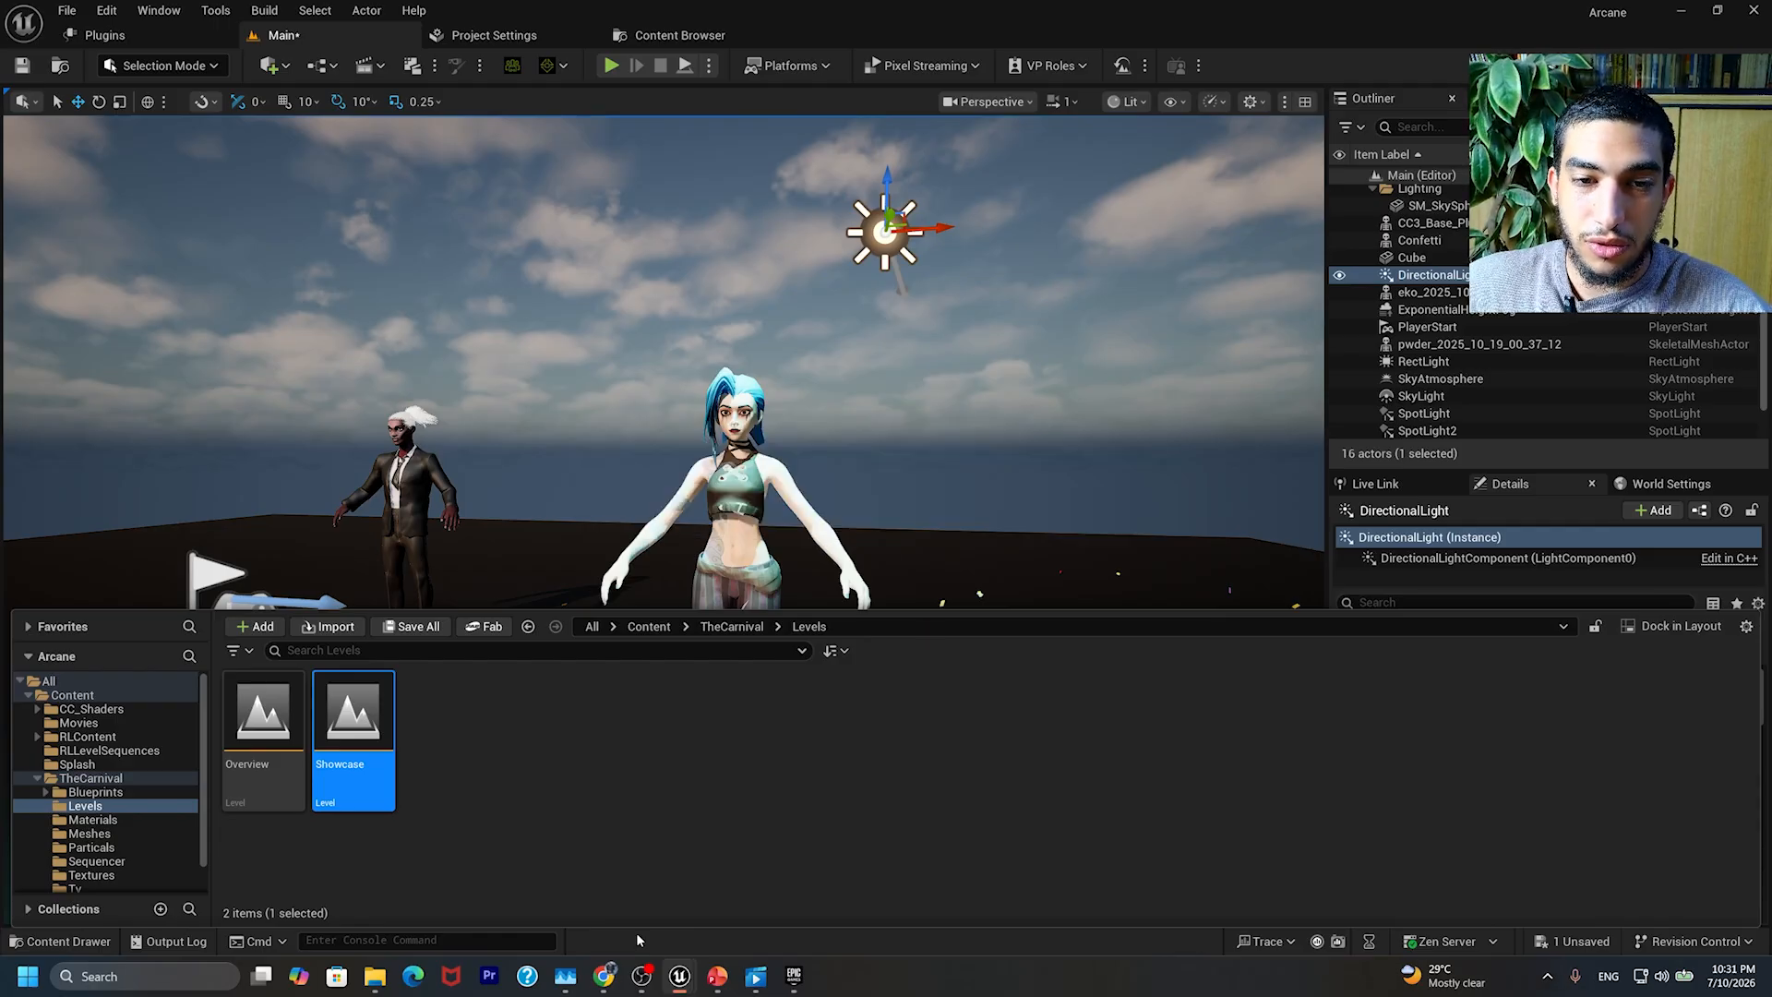
Step: Switch to the Google Meet call, check the participants, close the People panel and return to the Unreal Editor
{"action": "left_click", "coordinate": [598, 970]}
{"action": "left_click", "coordinate": [323, 18]}
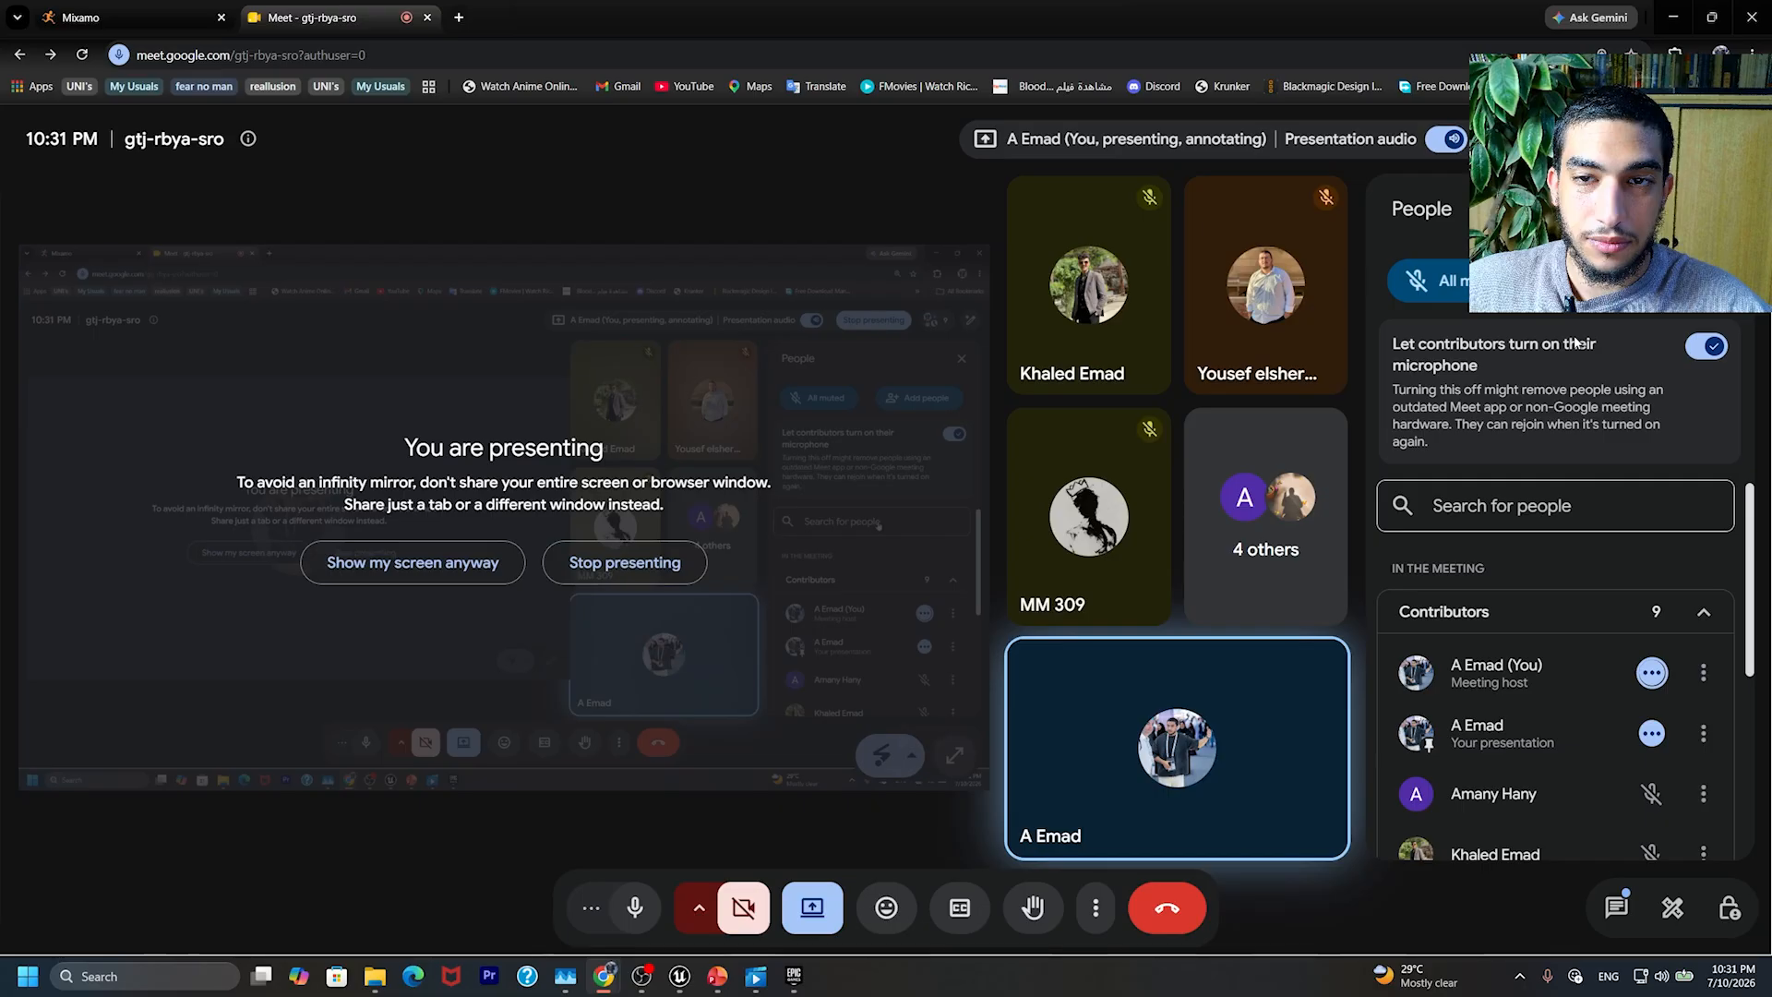
{"action": "left_click", "coordinate": [1722, 209]}
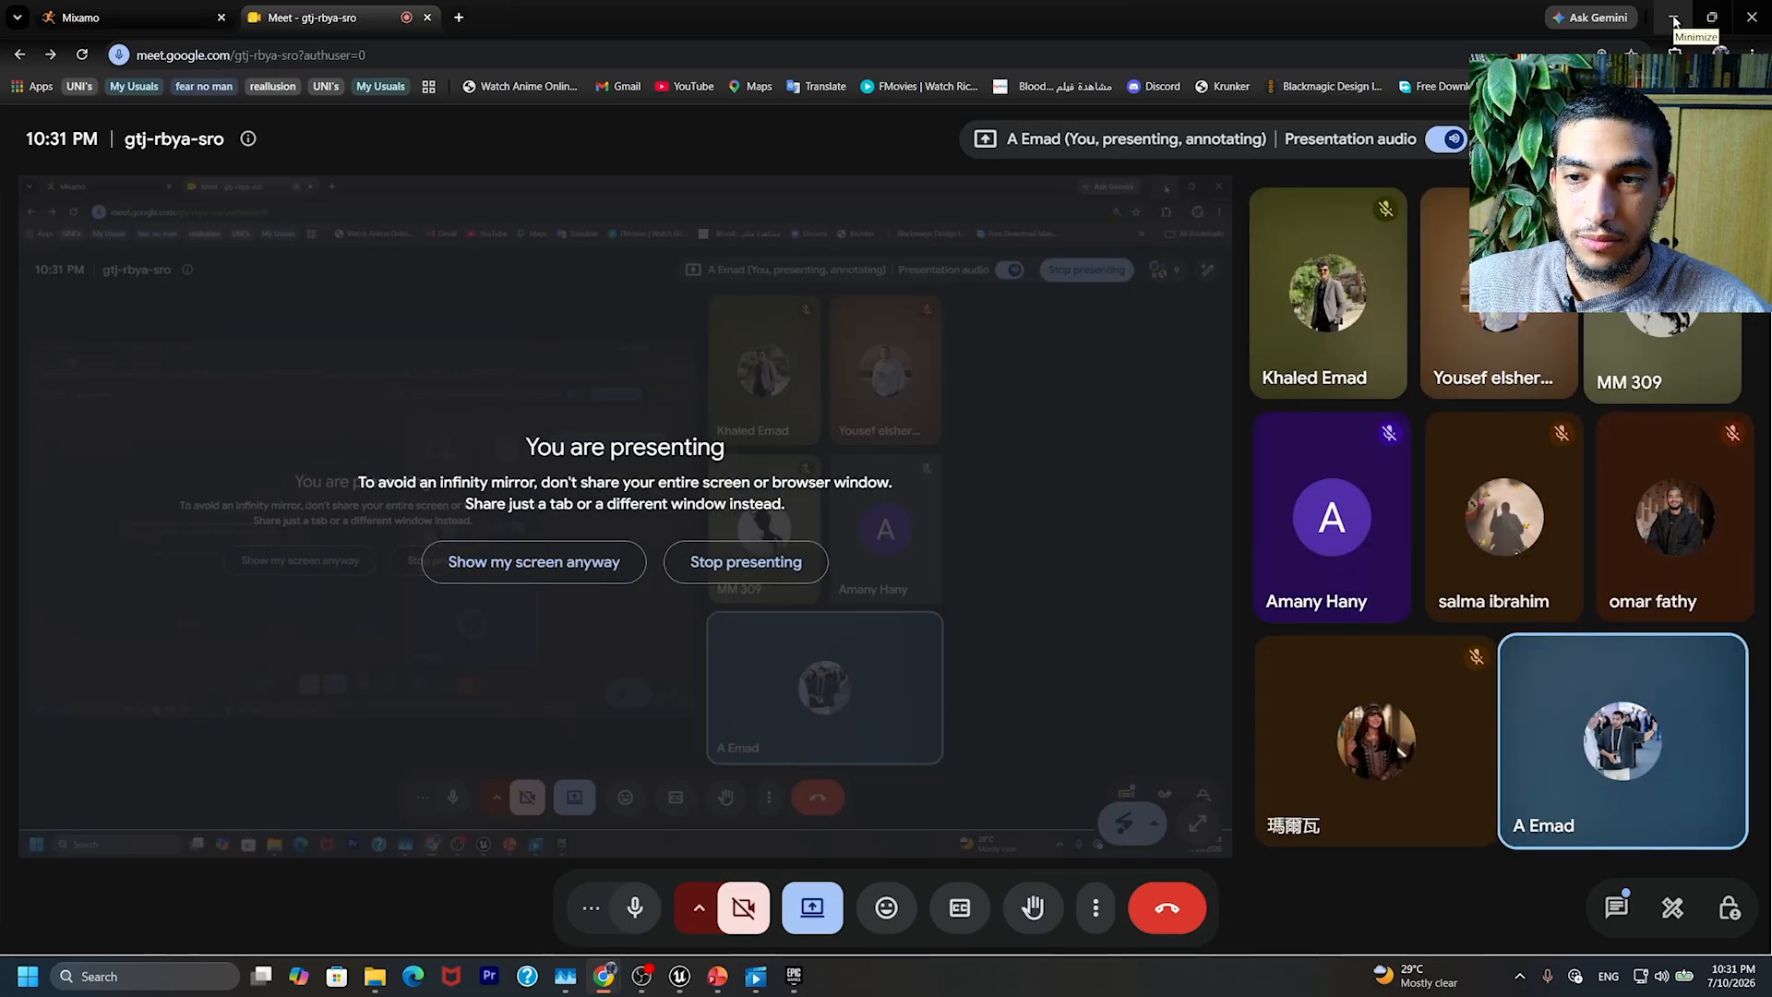
{"action": "left_click", "coordinate": [1675, 18]}
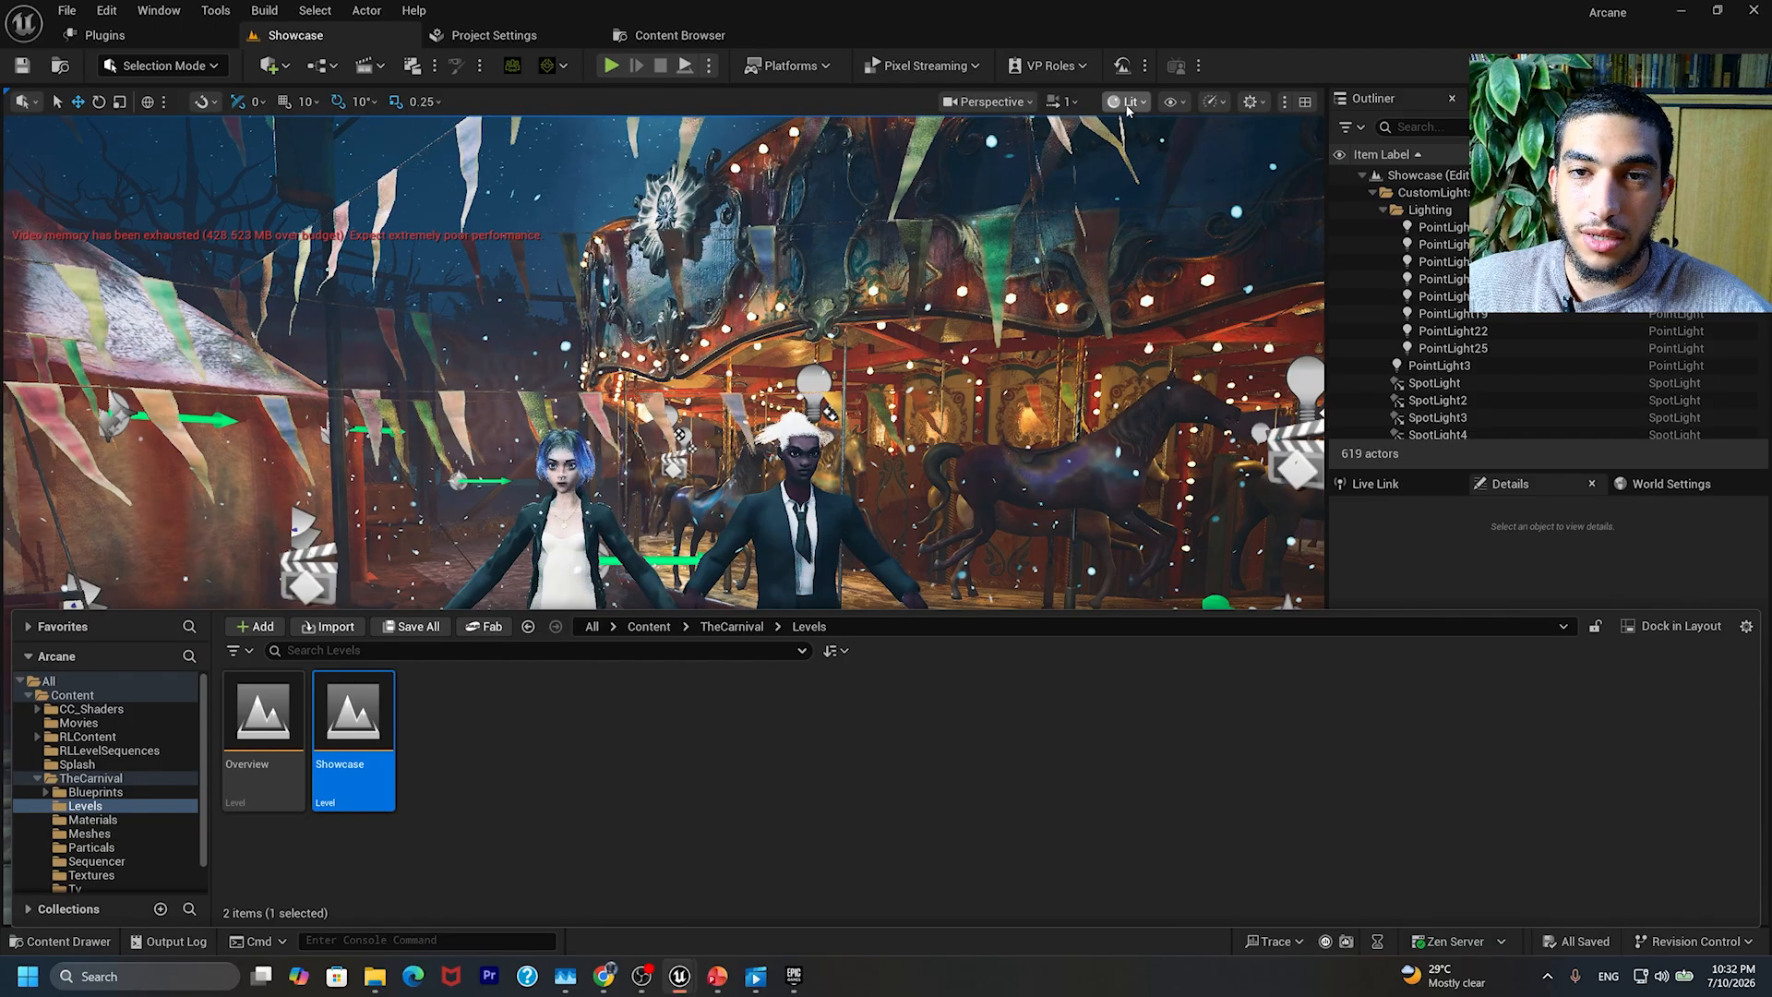
Step: Switch the viewport to Unlit shading and delete the large dark wall that blocks the carnival grounds beside the hay path
{"action": "left_click", "coordinate": [1127, 103]}
{"action": "left_click", "coordinate": [1149, 201]}
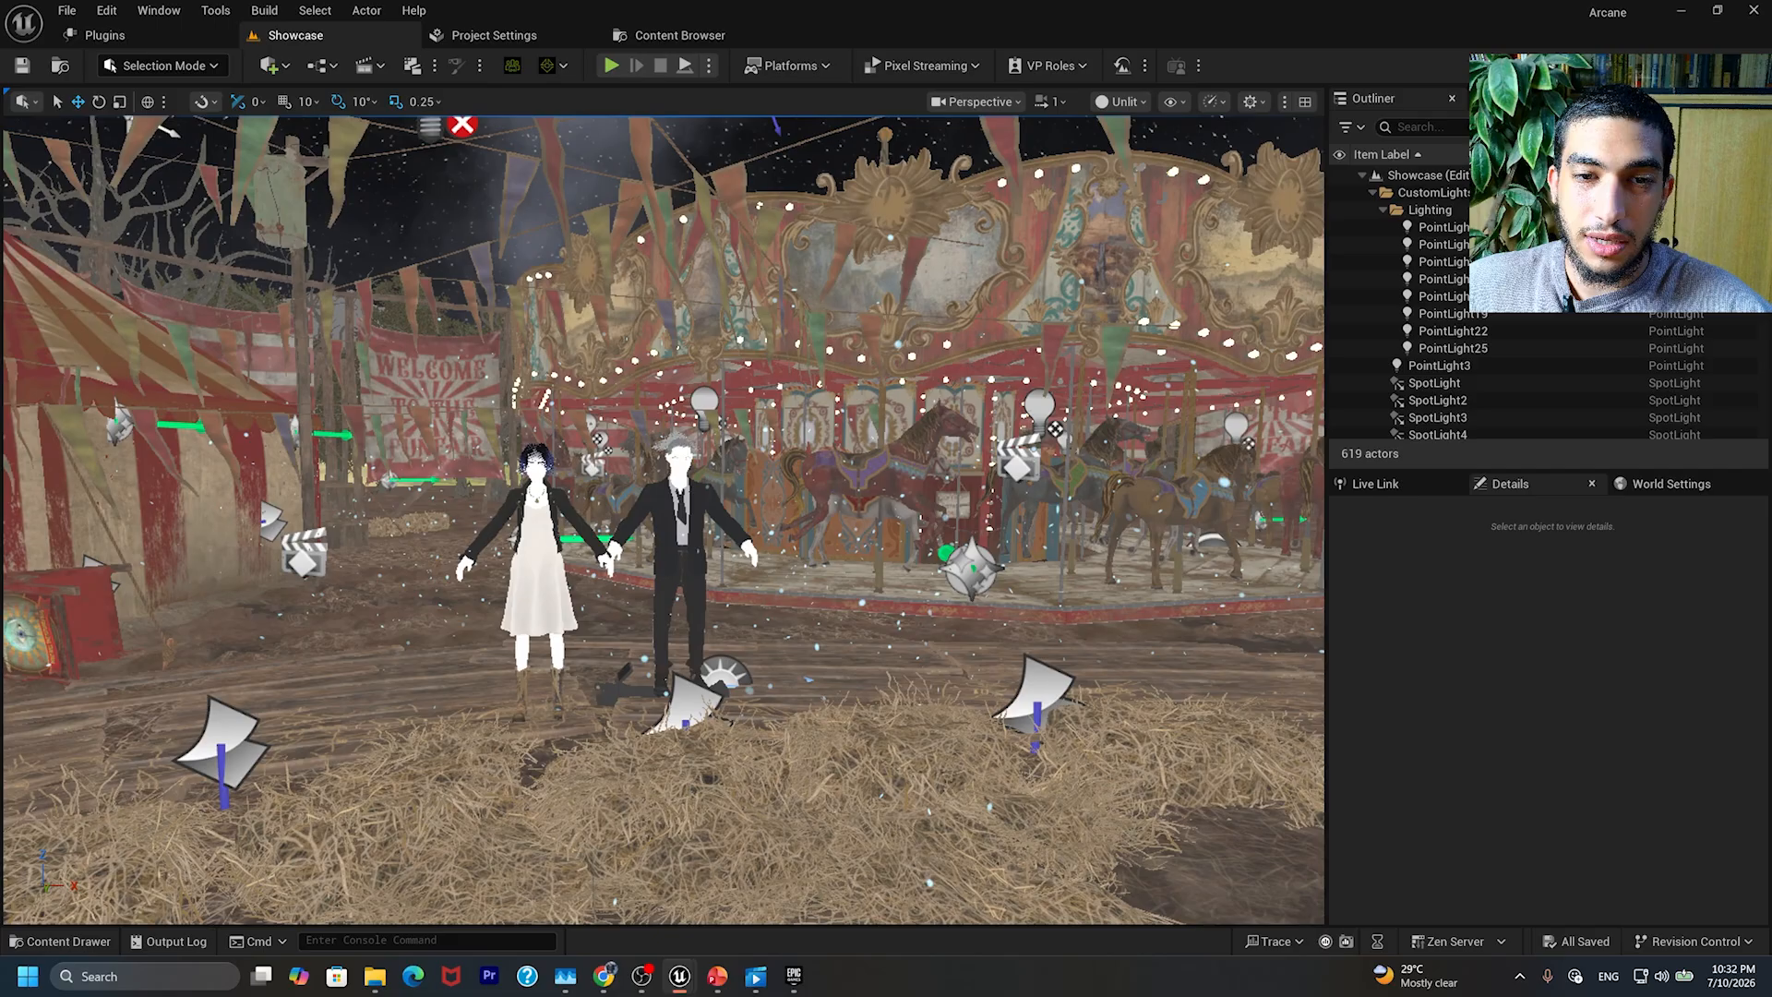
{"action": "key", "text": "w"}
{"action": "right_click_drag", "start_coordinate": [664, 520], "coordinate": [516, 521]}
{"action": "key", "text": "s"}
{"action": "key", "text": "w"}
{"action": "right_click_drag", "start_coordinate": [664, 519], "coordinate": [475, 526]}
{"action": "key", "text": "s"}
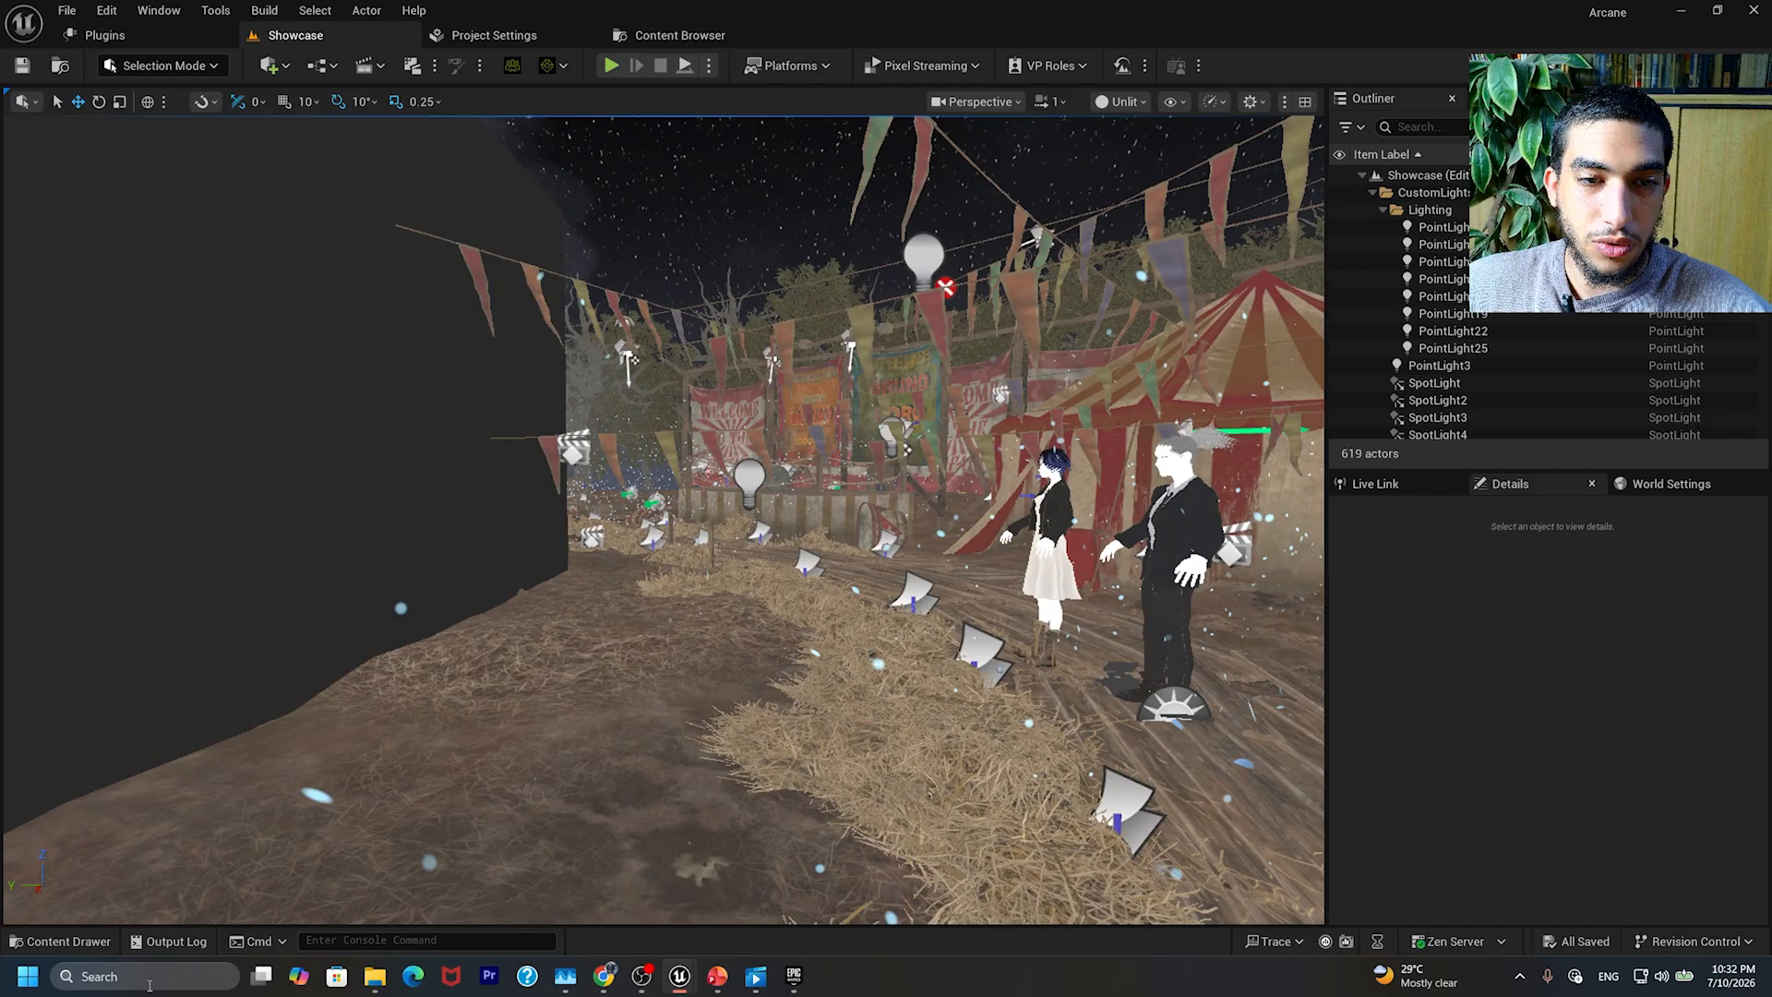
{"action": "left_click", "coordinate": [499, 427]}
{"action": "key", "text": "Delete"}
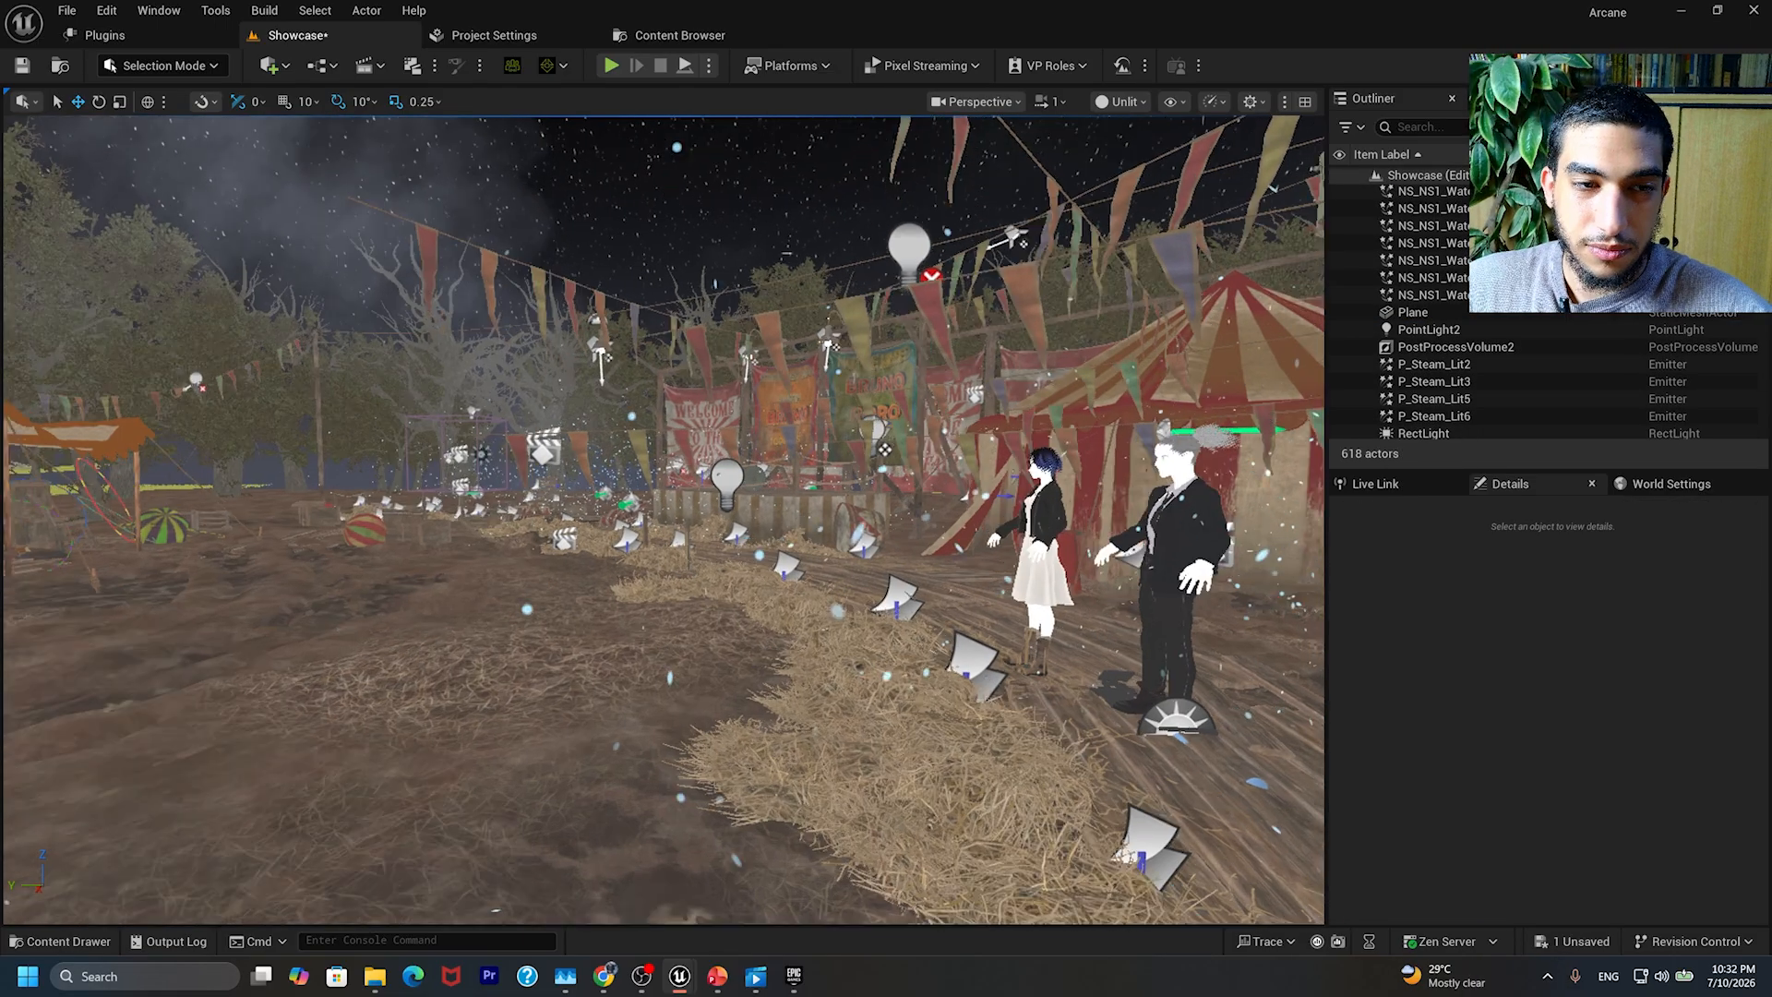
Step: Frame the two characters in front of the striped tent and carousel, and select the man in the suit
{"action": "right_click_drag", "start_coordinate": [664, 520], "coordinate": [831, 521]}
{"action": "key", "text": "w"}
{"action": "right_click_drag", "start_coordinate": [690, 510], "coordinate": [803, 511]}
{"action": "key", "text": "s"}
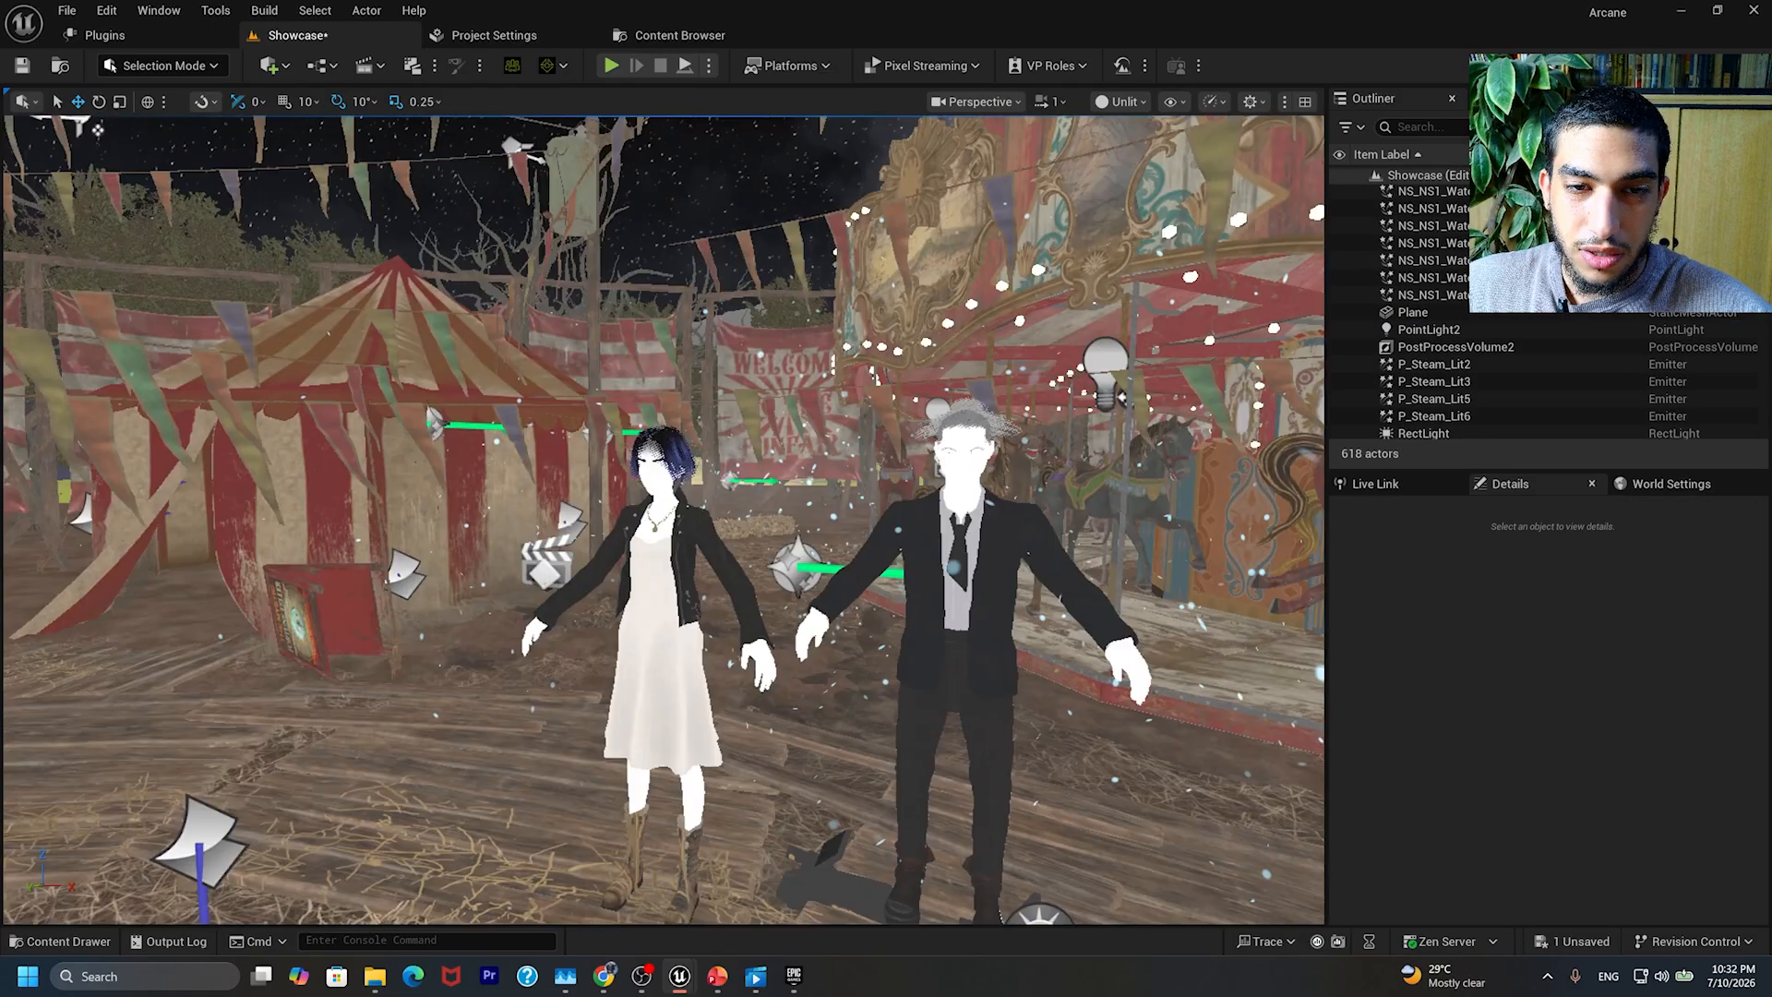
{"action": "left_click", "coordinate": [690, 510]}
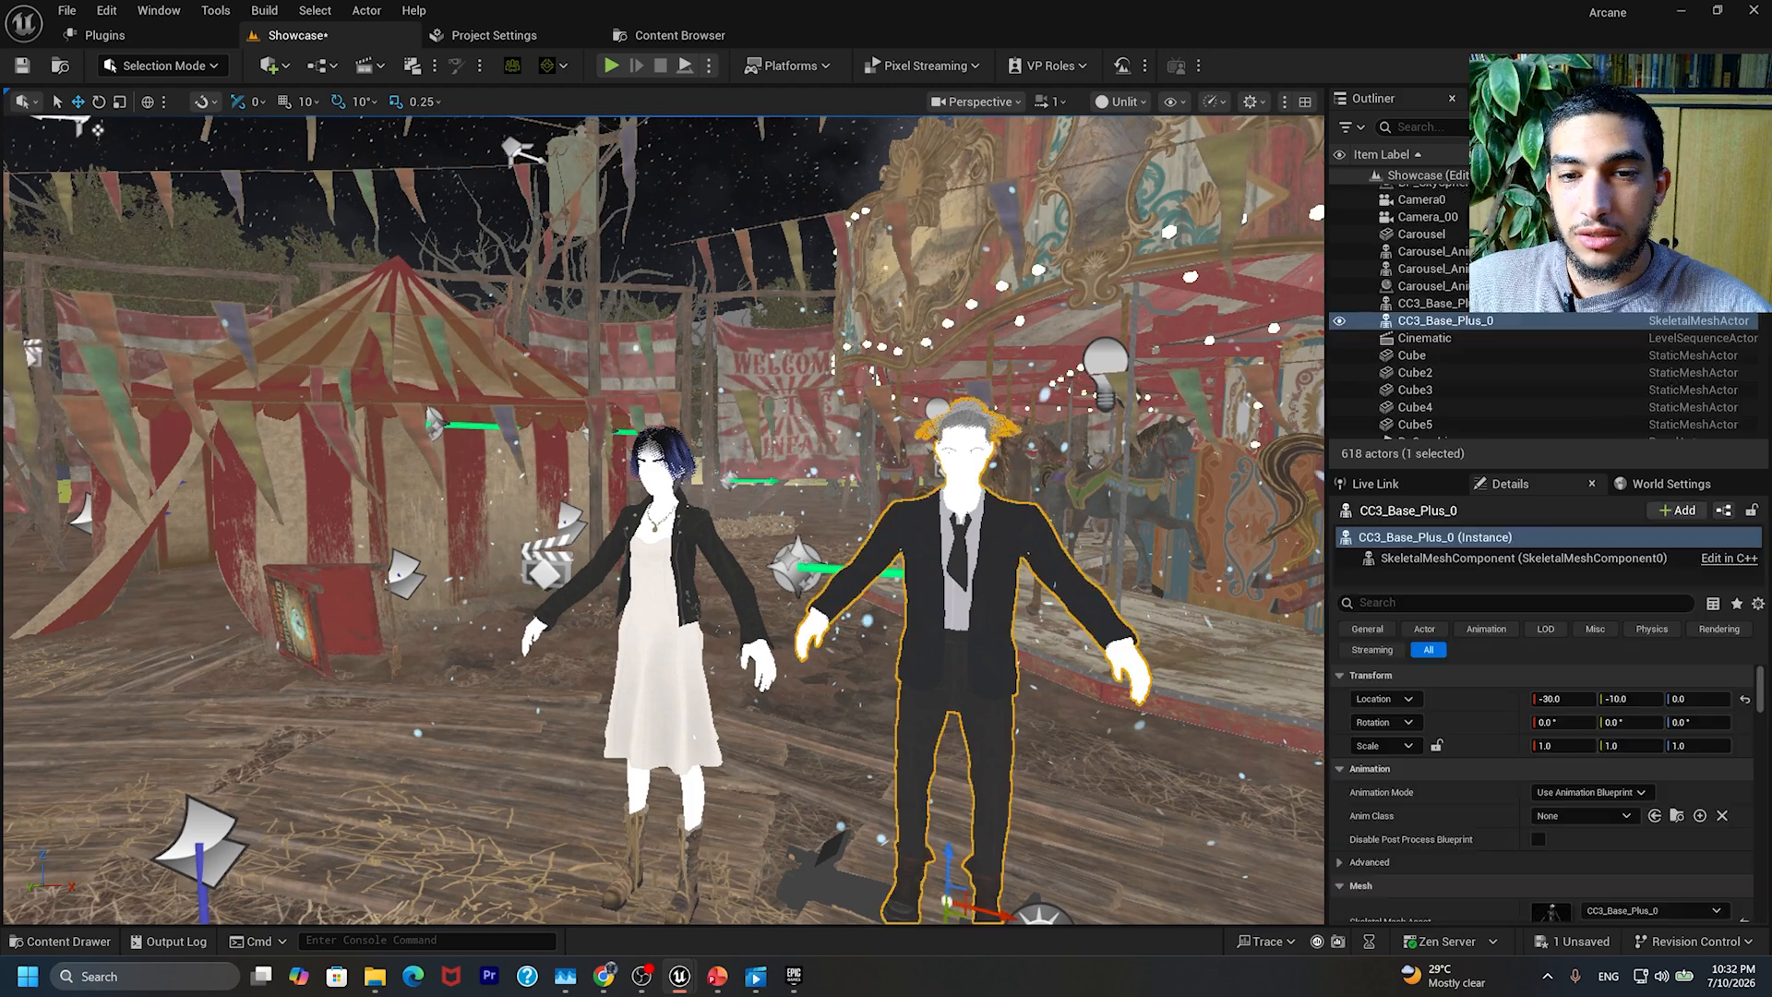
Step: Browse the project content through the RLContent folder and show the Movies folder
{"action": "left_click", "coordinate": [69, 942]}
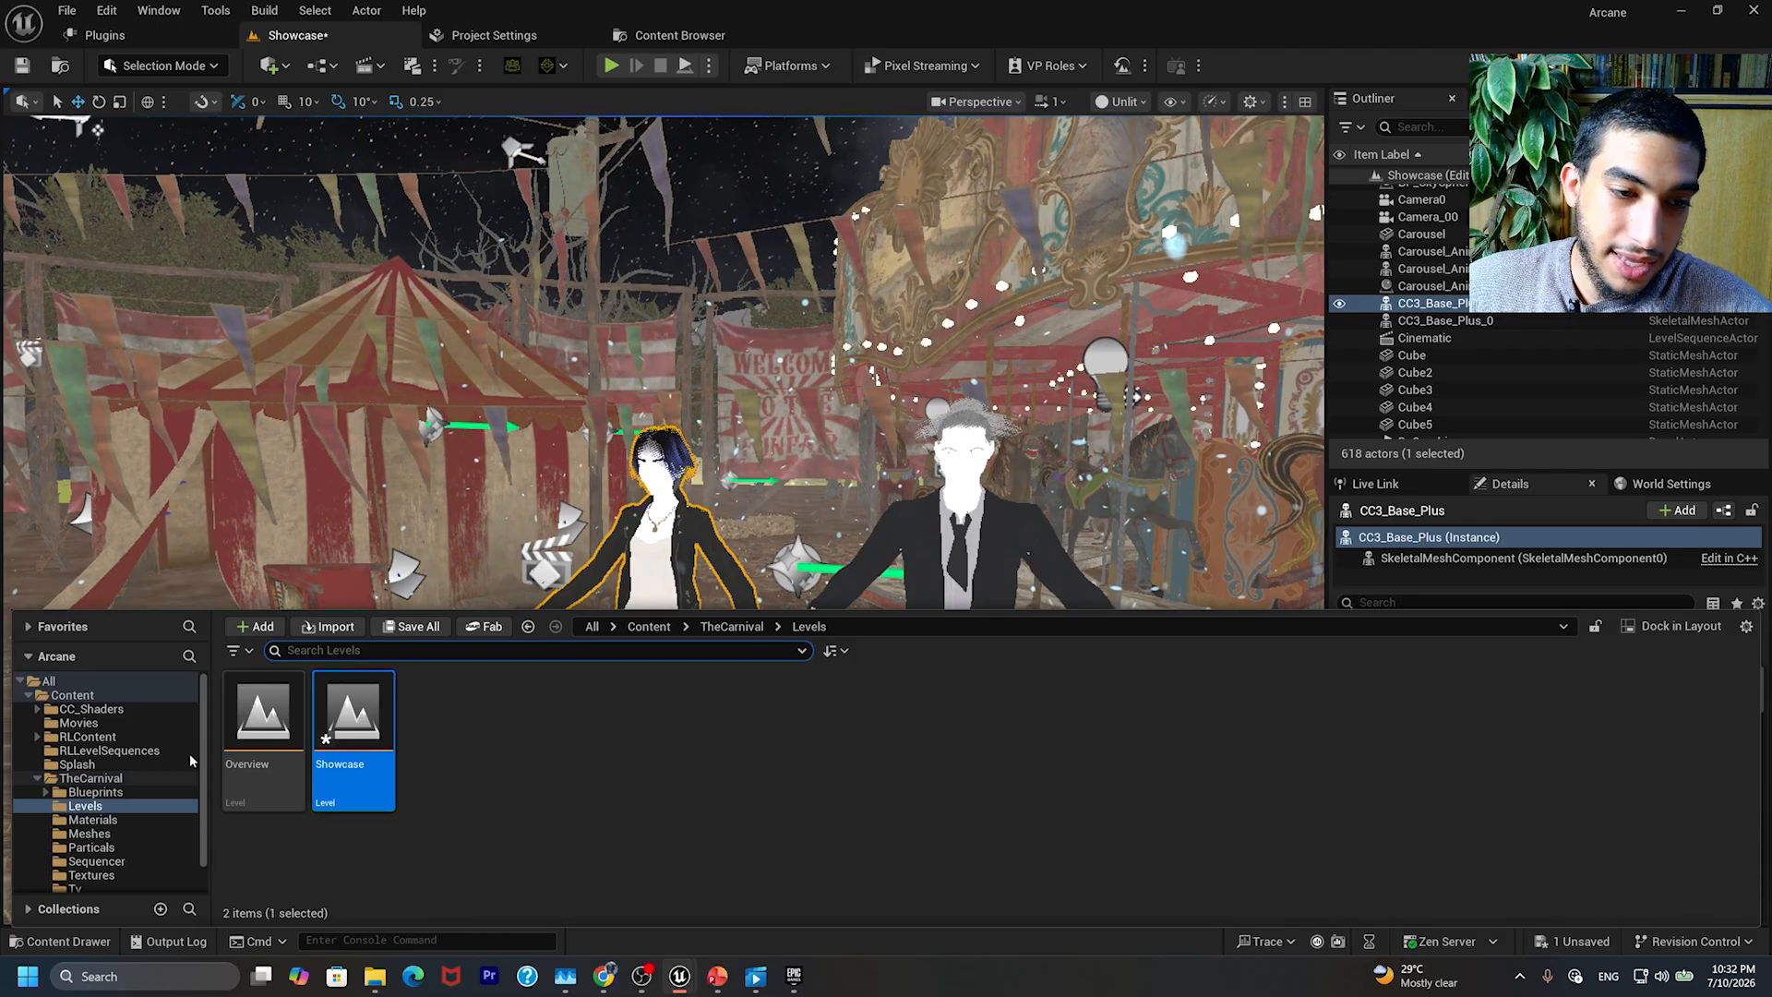
{"action": "left_click", "coordinate": [104, 779]}
{"action": "left_click", "coordinate": [87, 736]}
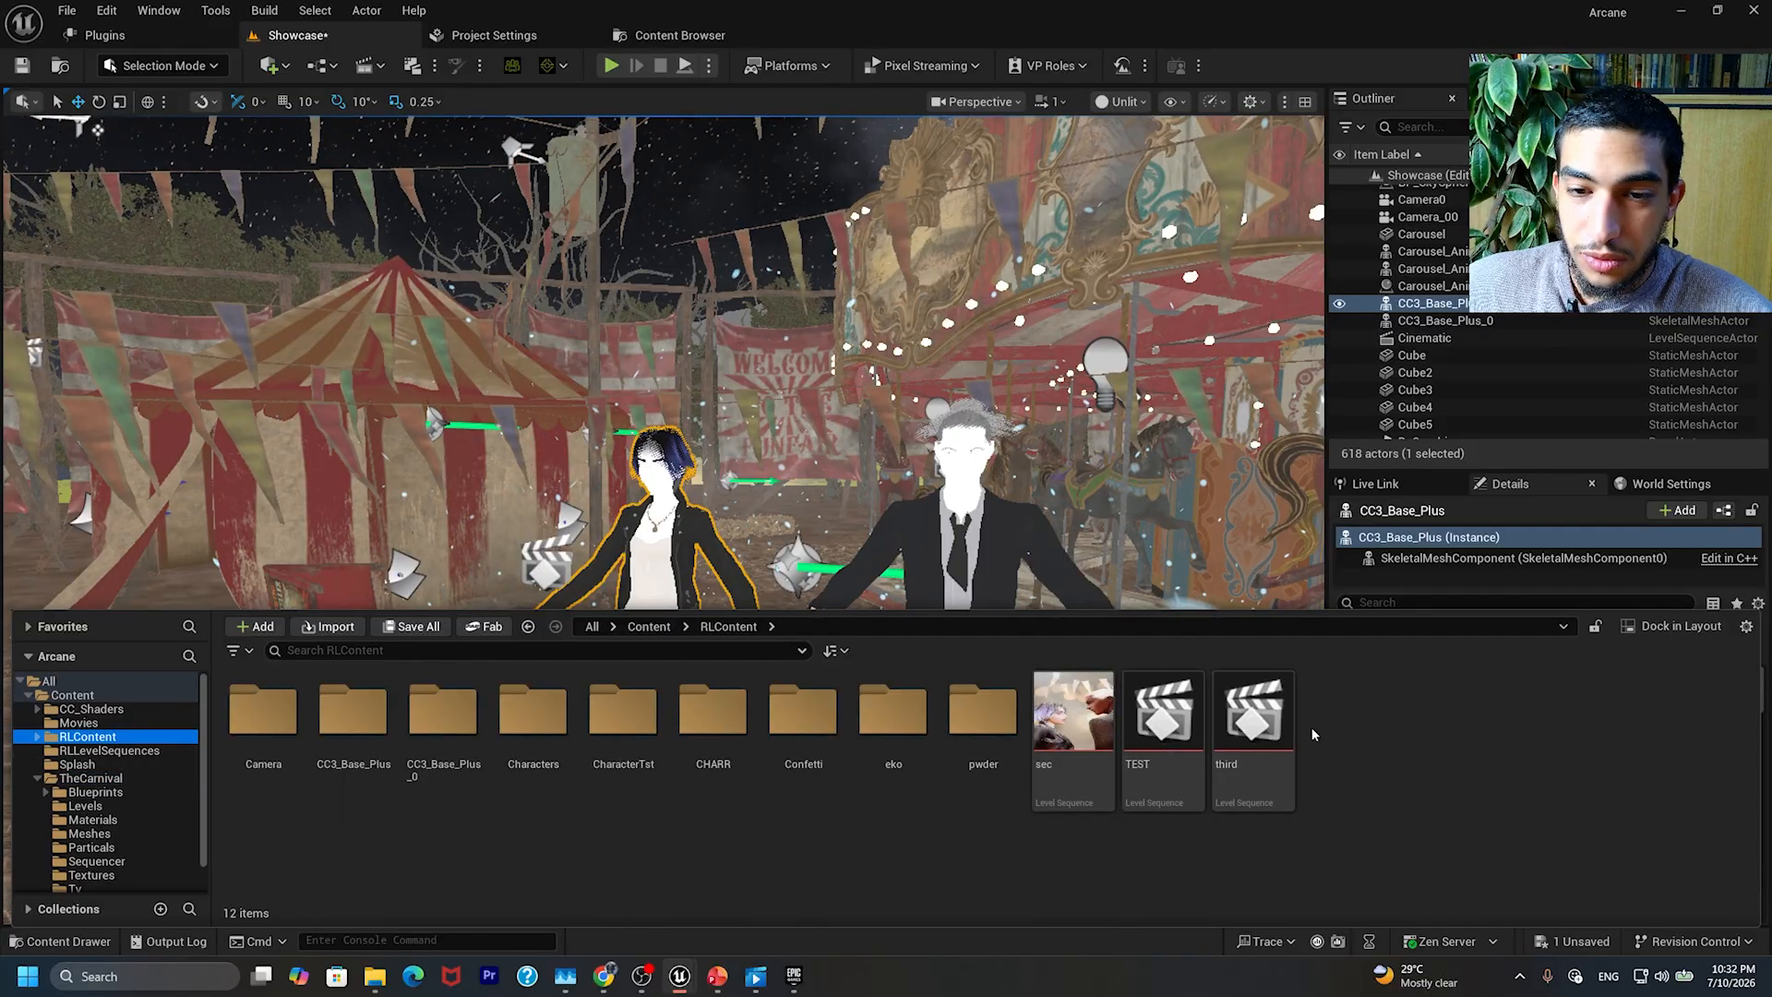
{"action": "left_click", "coordinate": [114, 725]}
{"action": "left_click", "coordinate": [93, 710]}
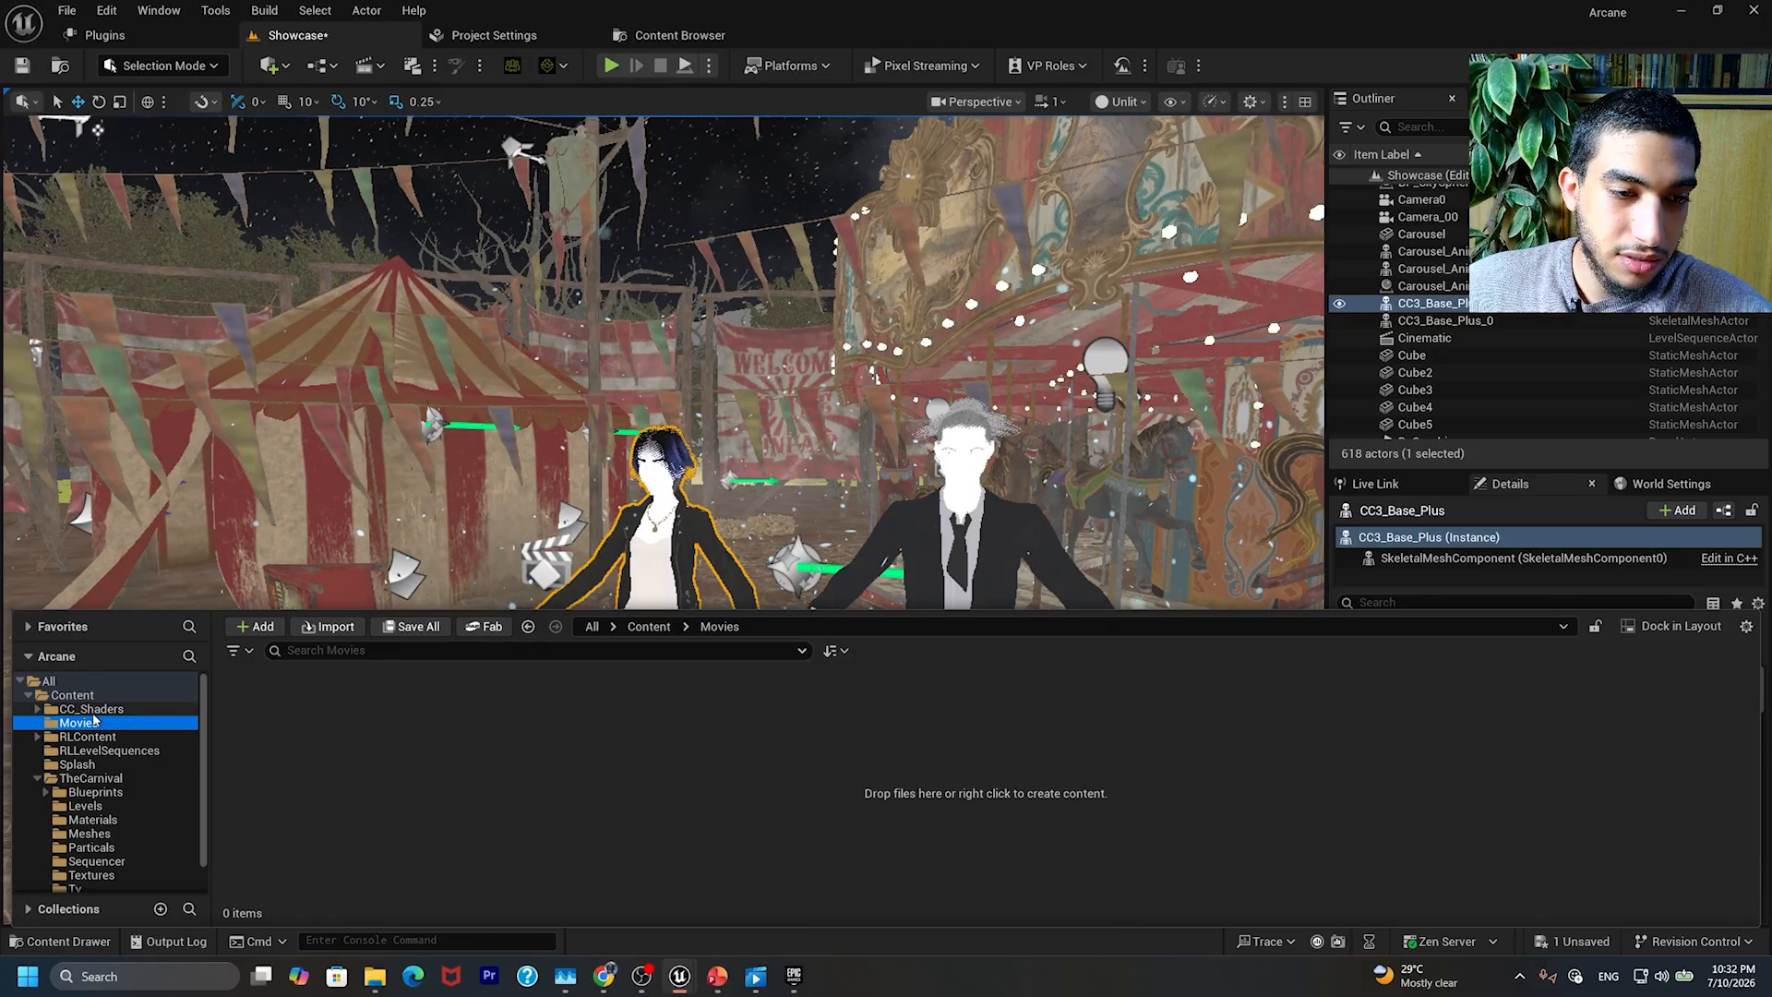
{"action": "left_click", "coordinate": [93, 722]}
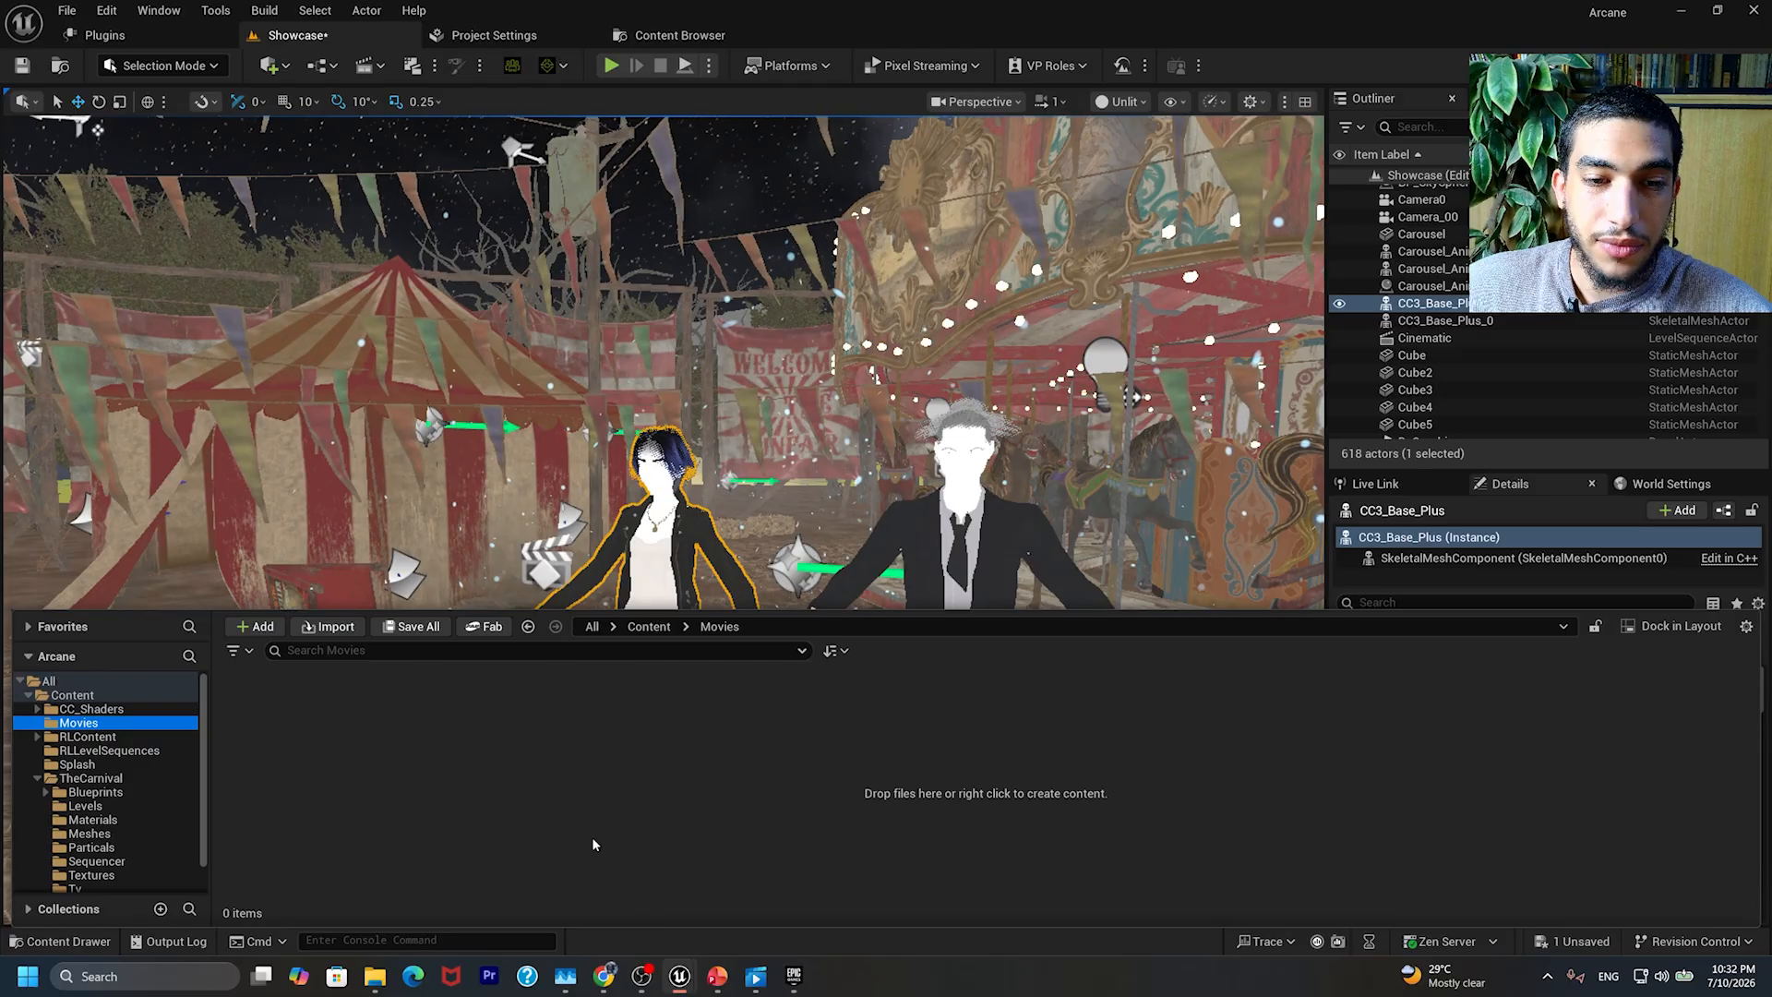
Step: Create a Level Sequence named Arcane in the Movies folder and save it
{"action": "right_click", "coordinate": [609, 773]}
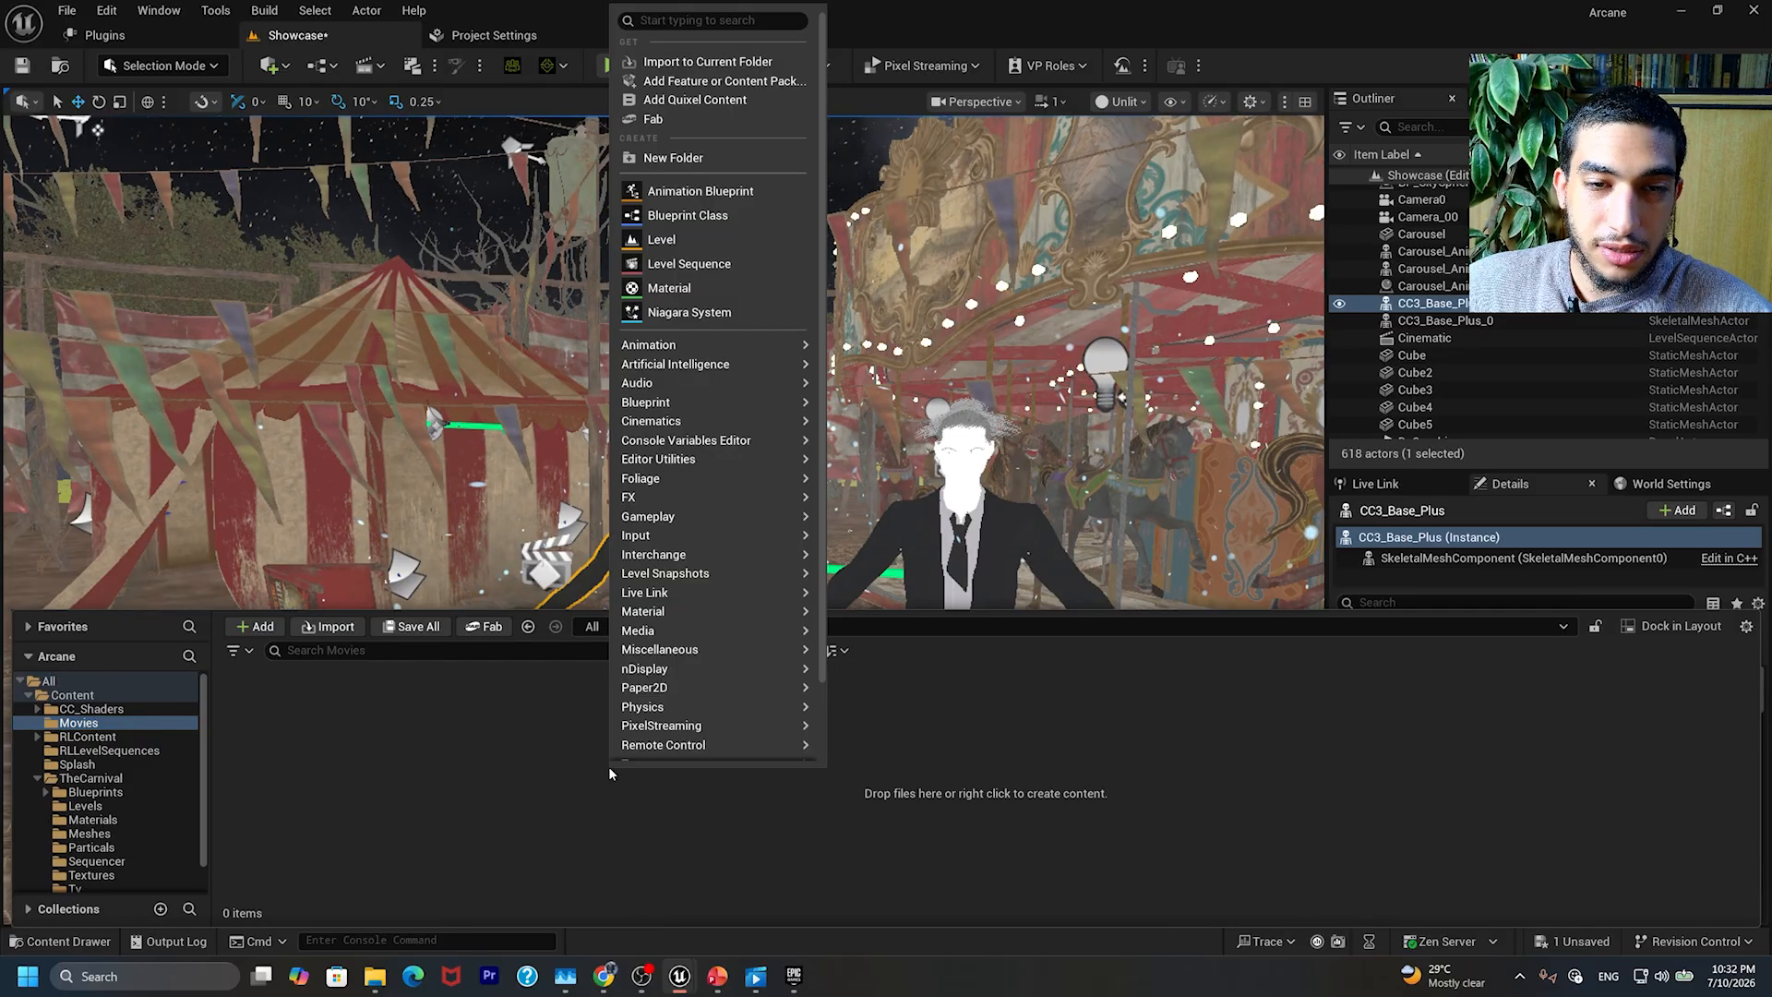
{"action": "mouse_move", "coordinate": [683, 427]}
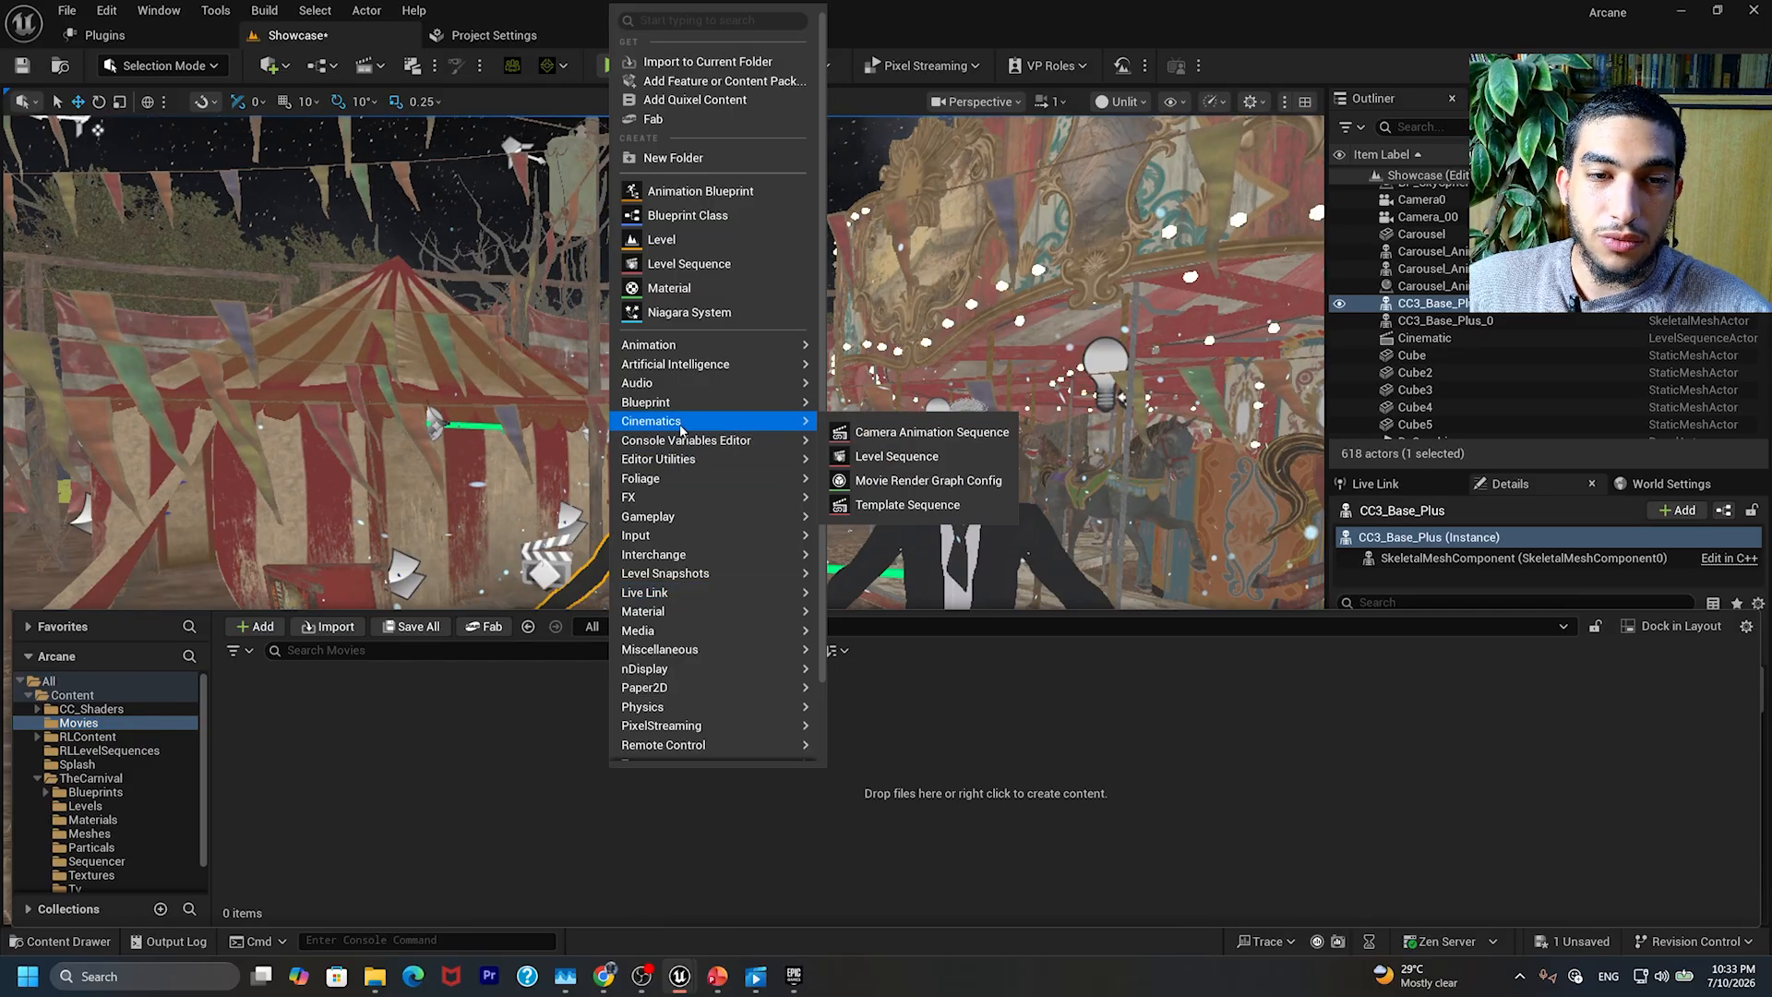
{"action": "left_click", "coordinate": [881, 457]}
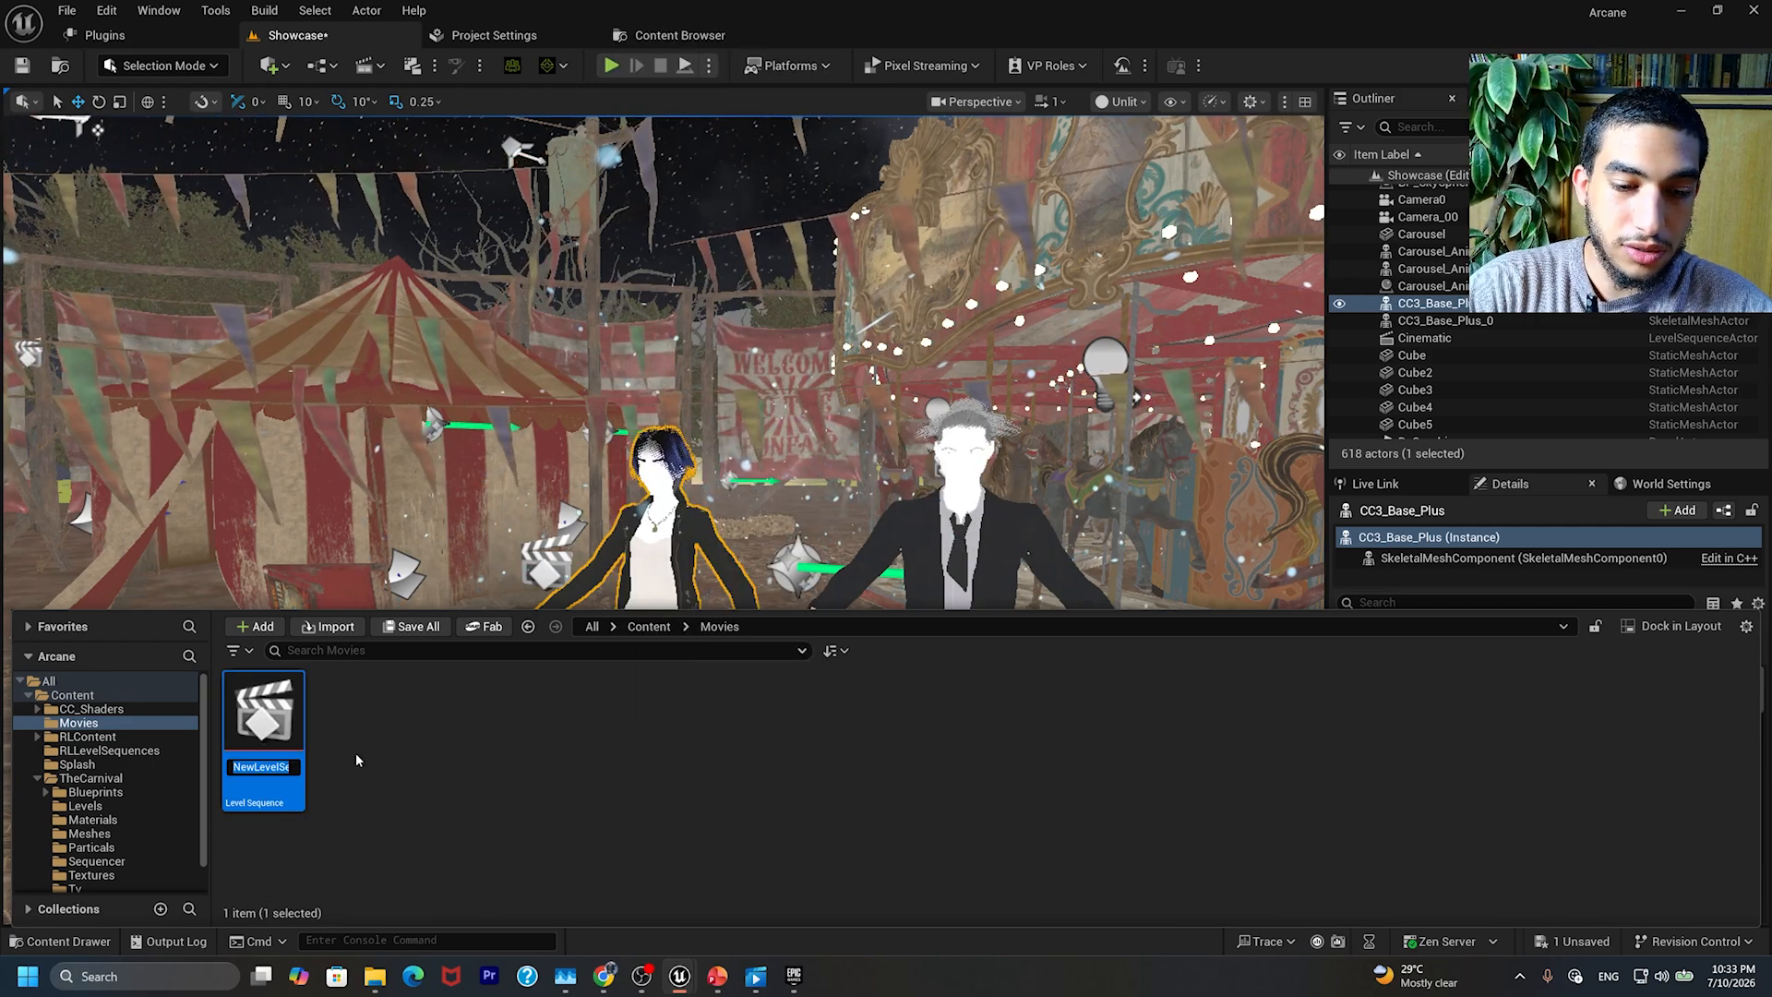
{"action": "type", "text": "Arca"}
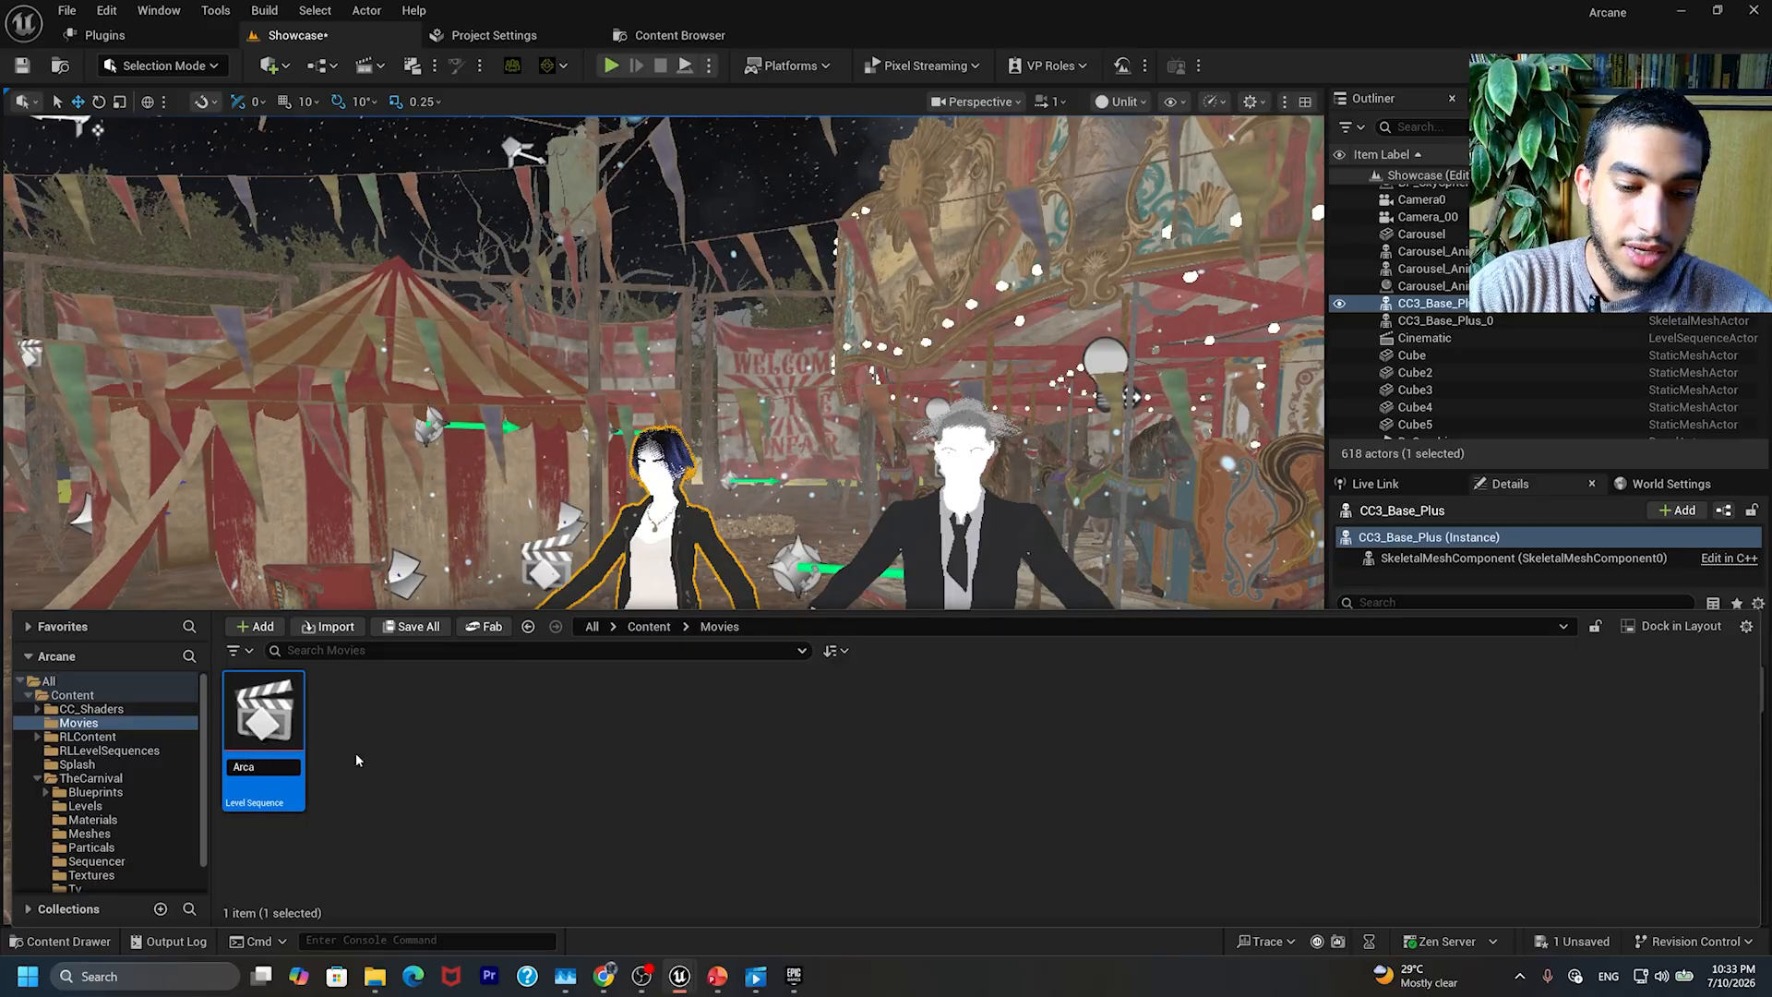
{"action": "type", "text": "ne"}
{"action": "key", "text": "Return"}
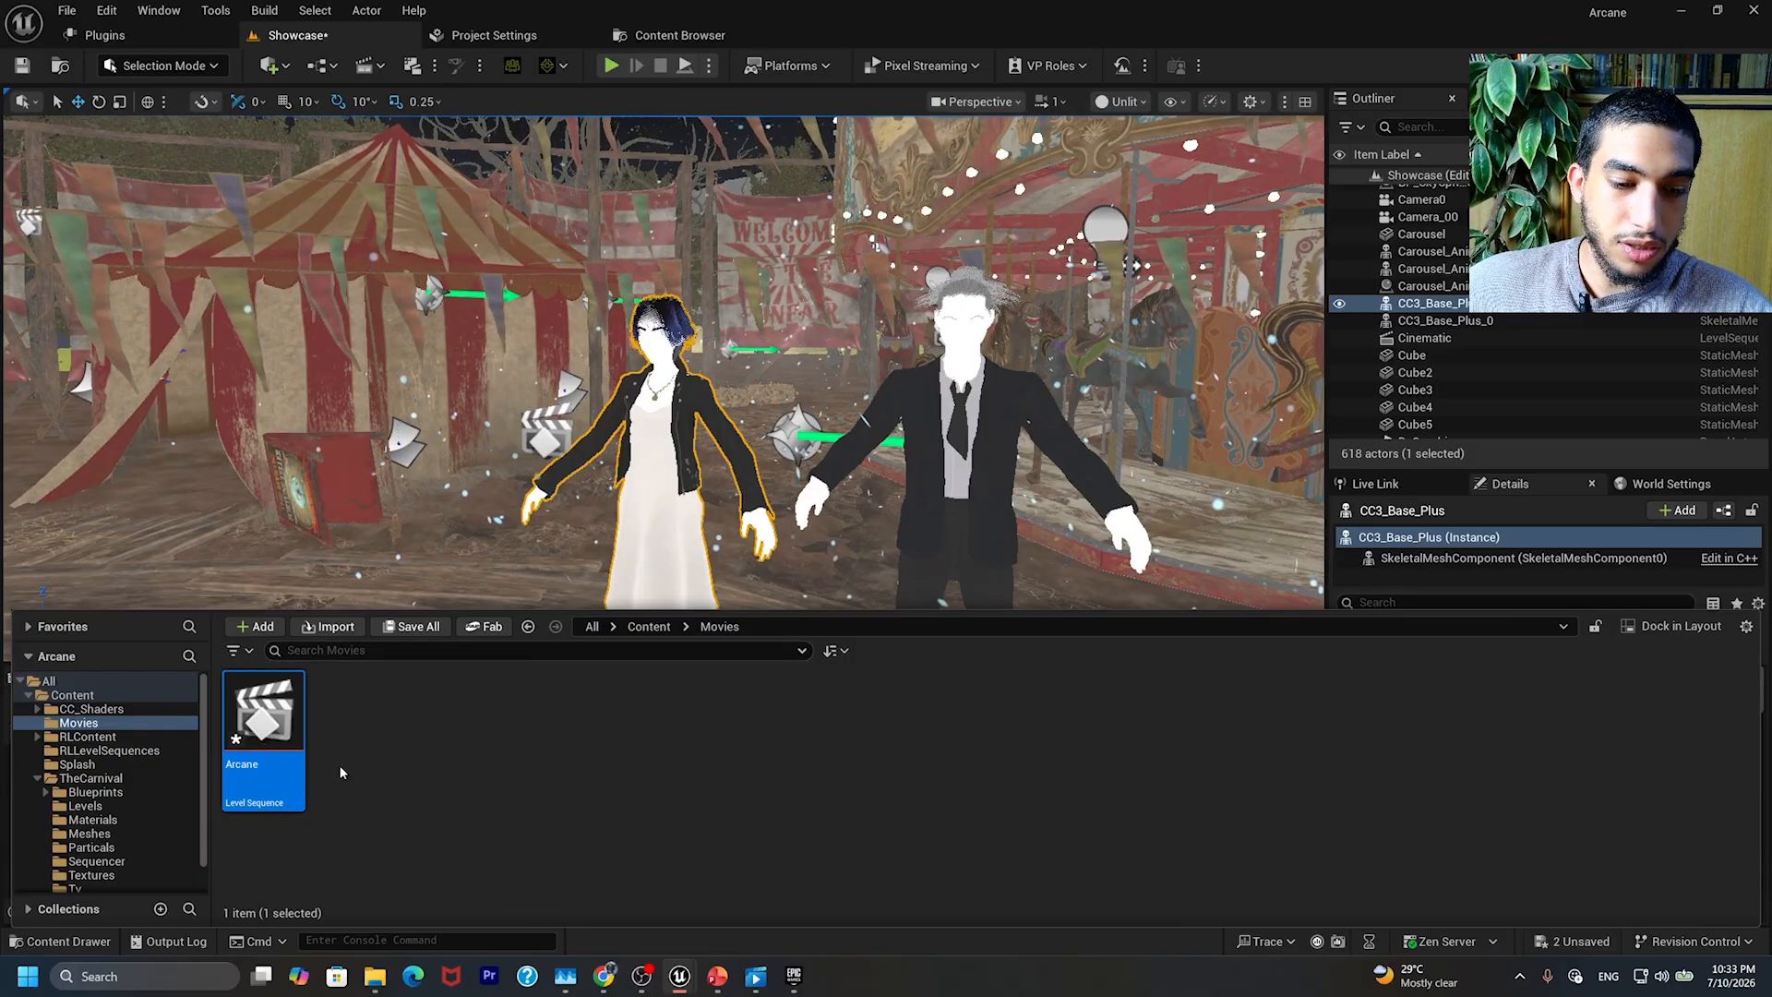
{"action": "key", "text": "ctrl+s"}
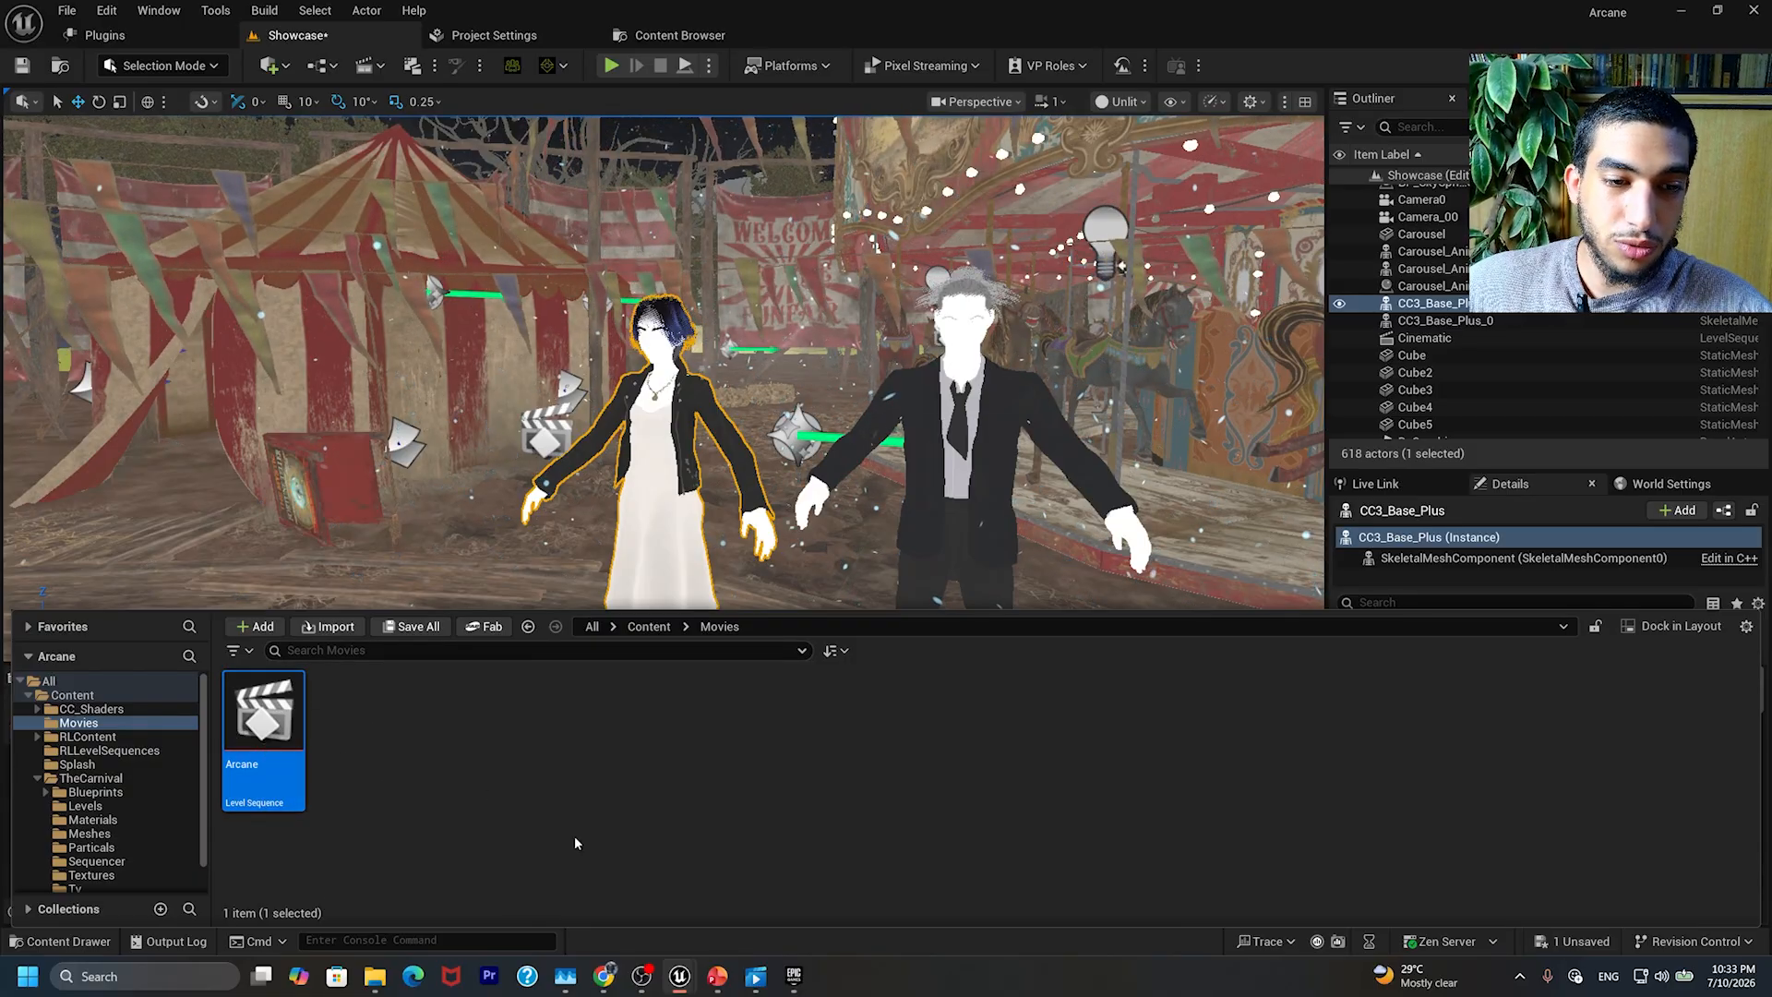
Step: Switch to the Google Meet call, admit the waiting participant, and return to the Unreal Editor
{"action": "mouse_move", "coordinate": [604, 975]}
{"action": "left_click", "coordinate": [540, 906]}
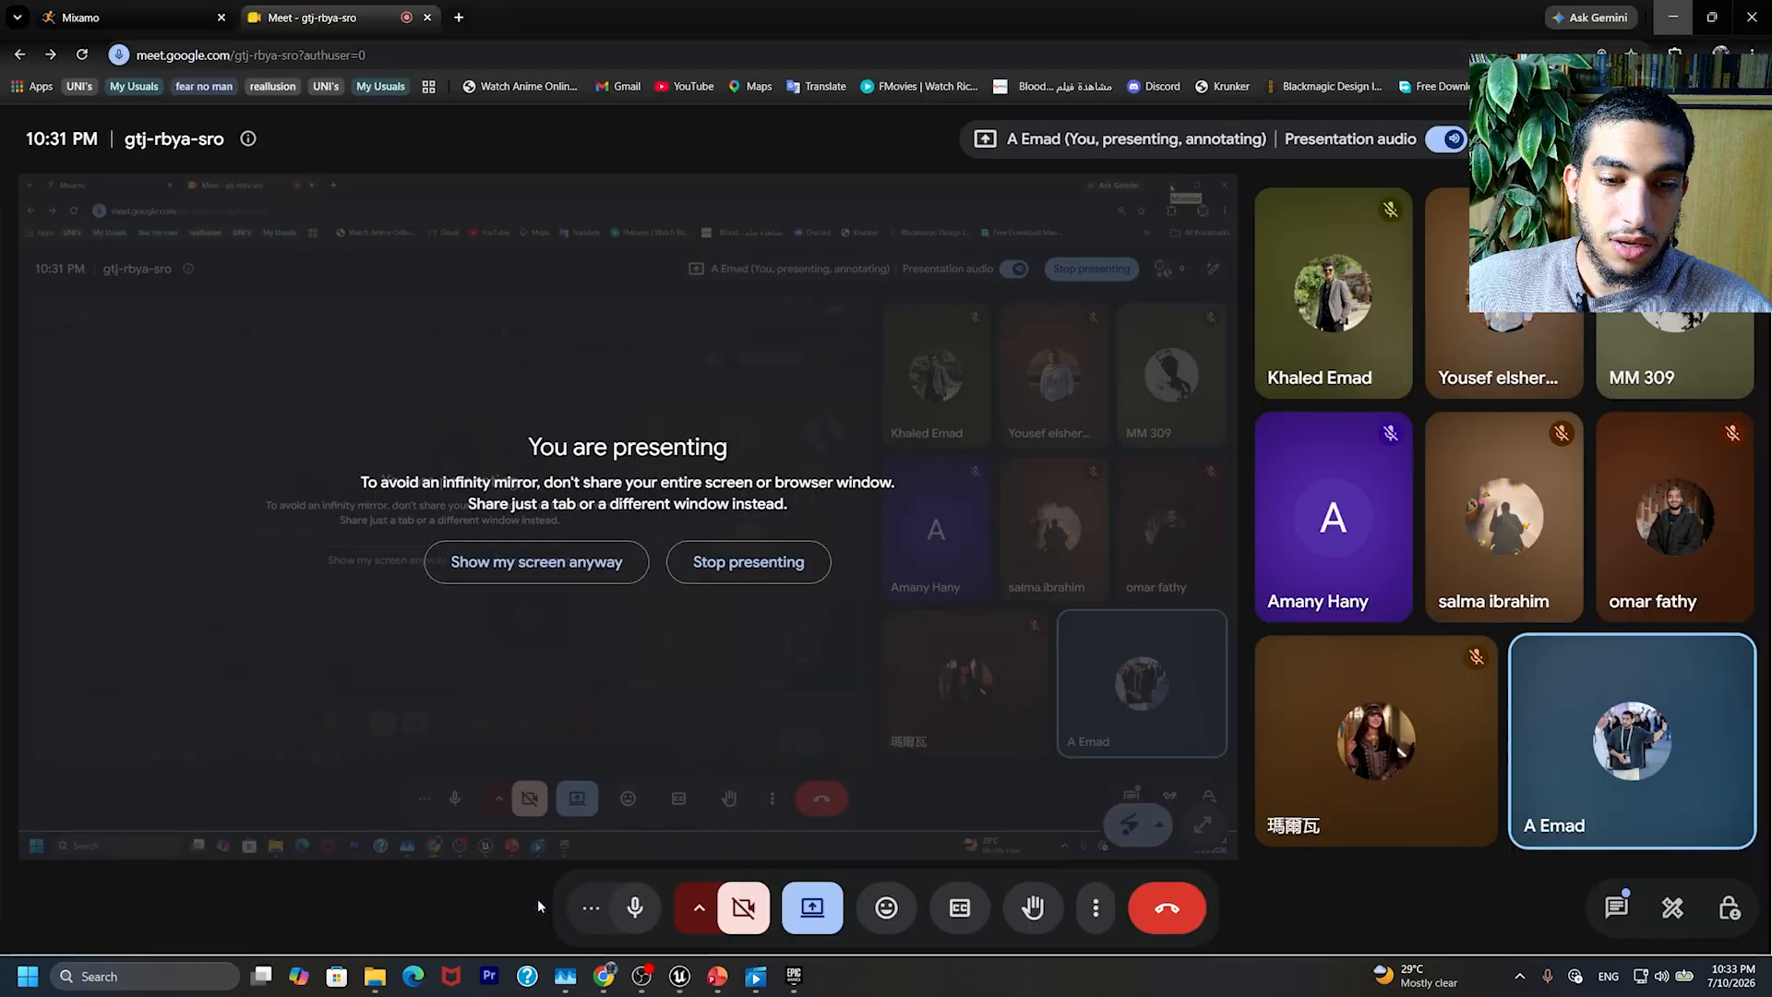
{"action": "left_click", "coordinate": [1410, 289]}
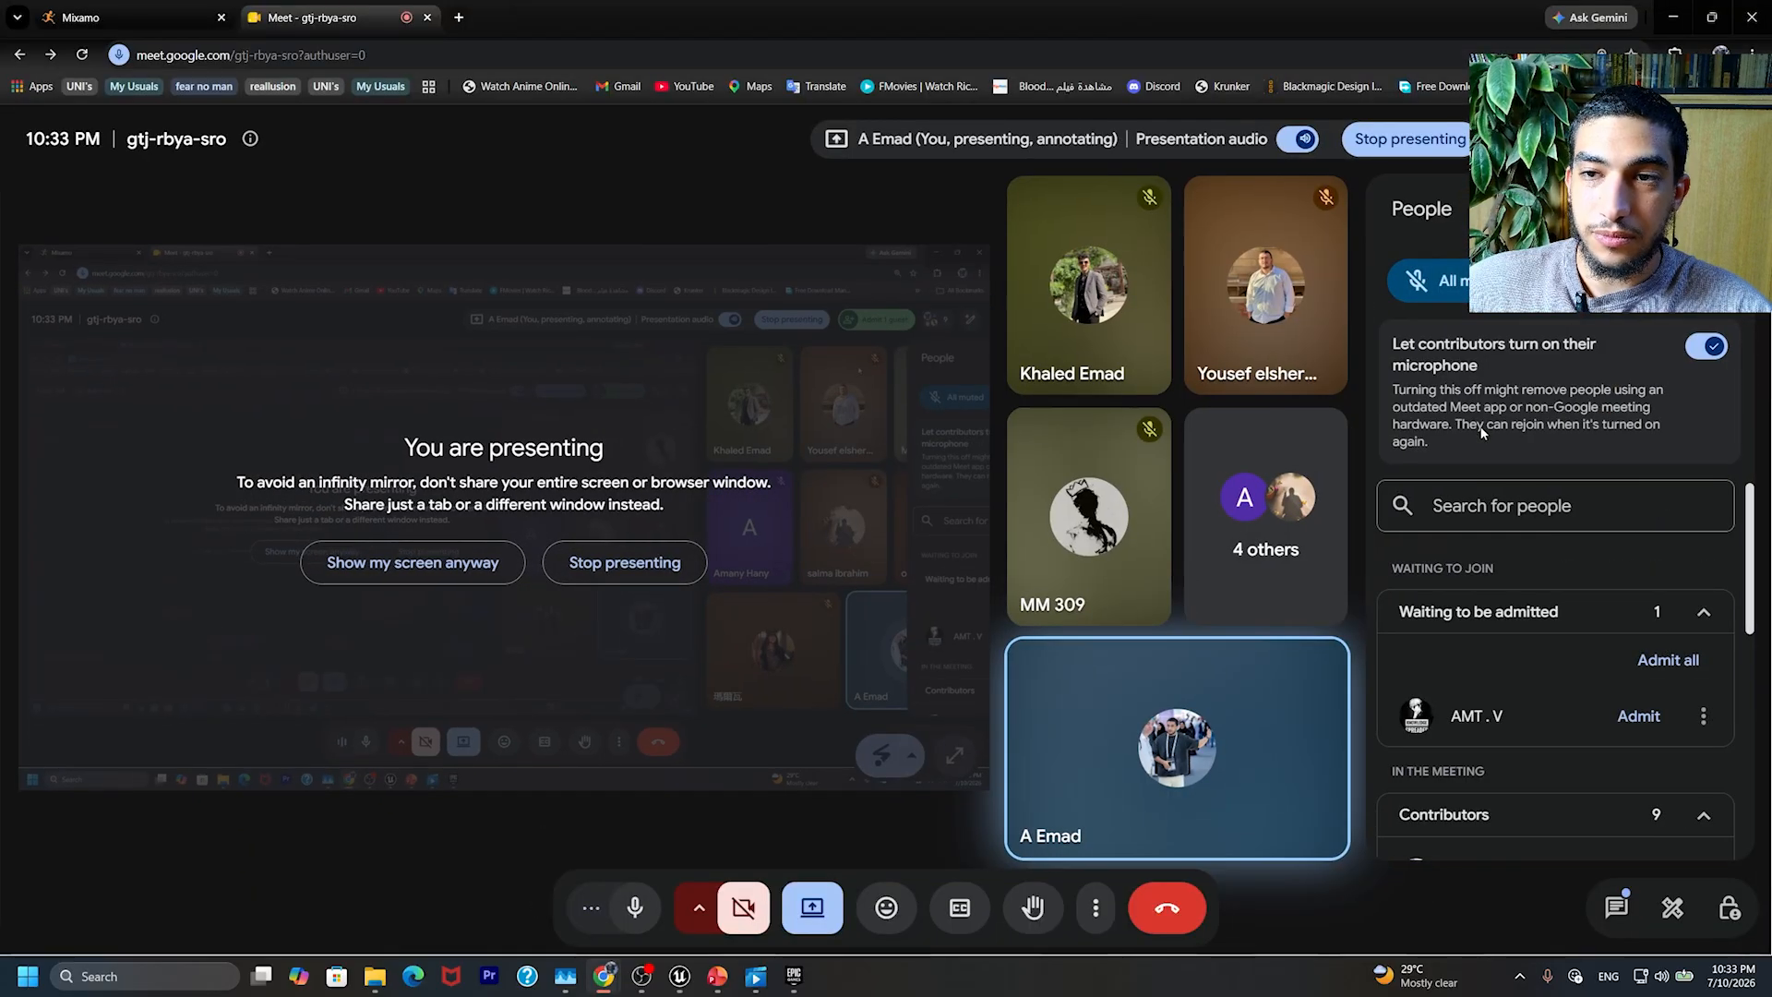
{"action": "left_click", "coordinate": [1639, 717]}
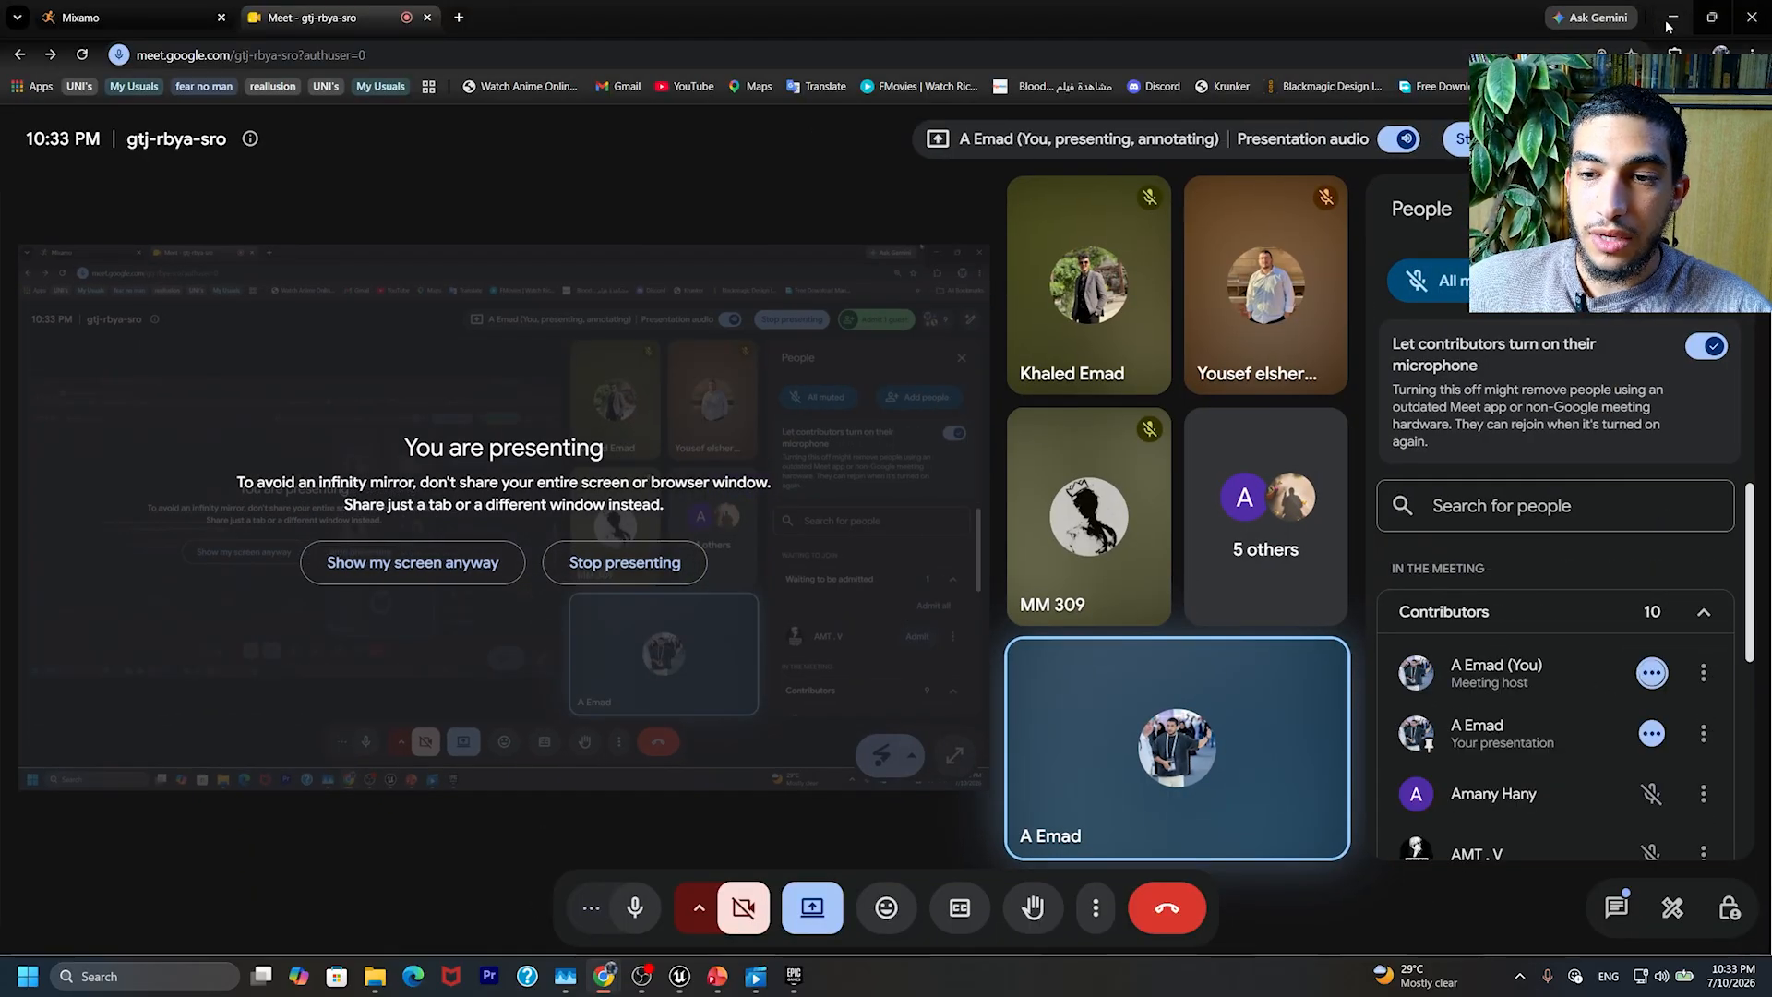
{"action": "key", "text": "alt+Tab"}
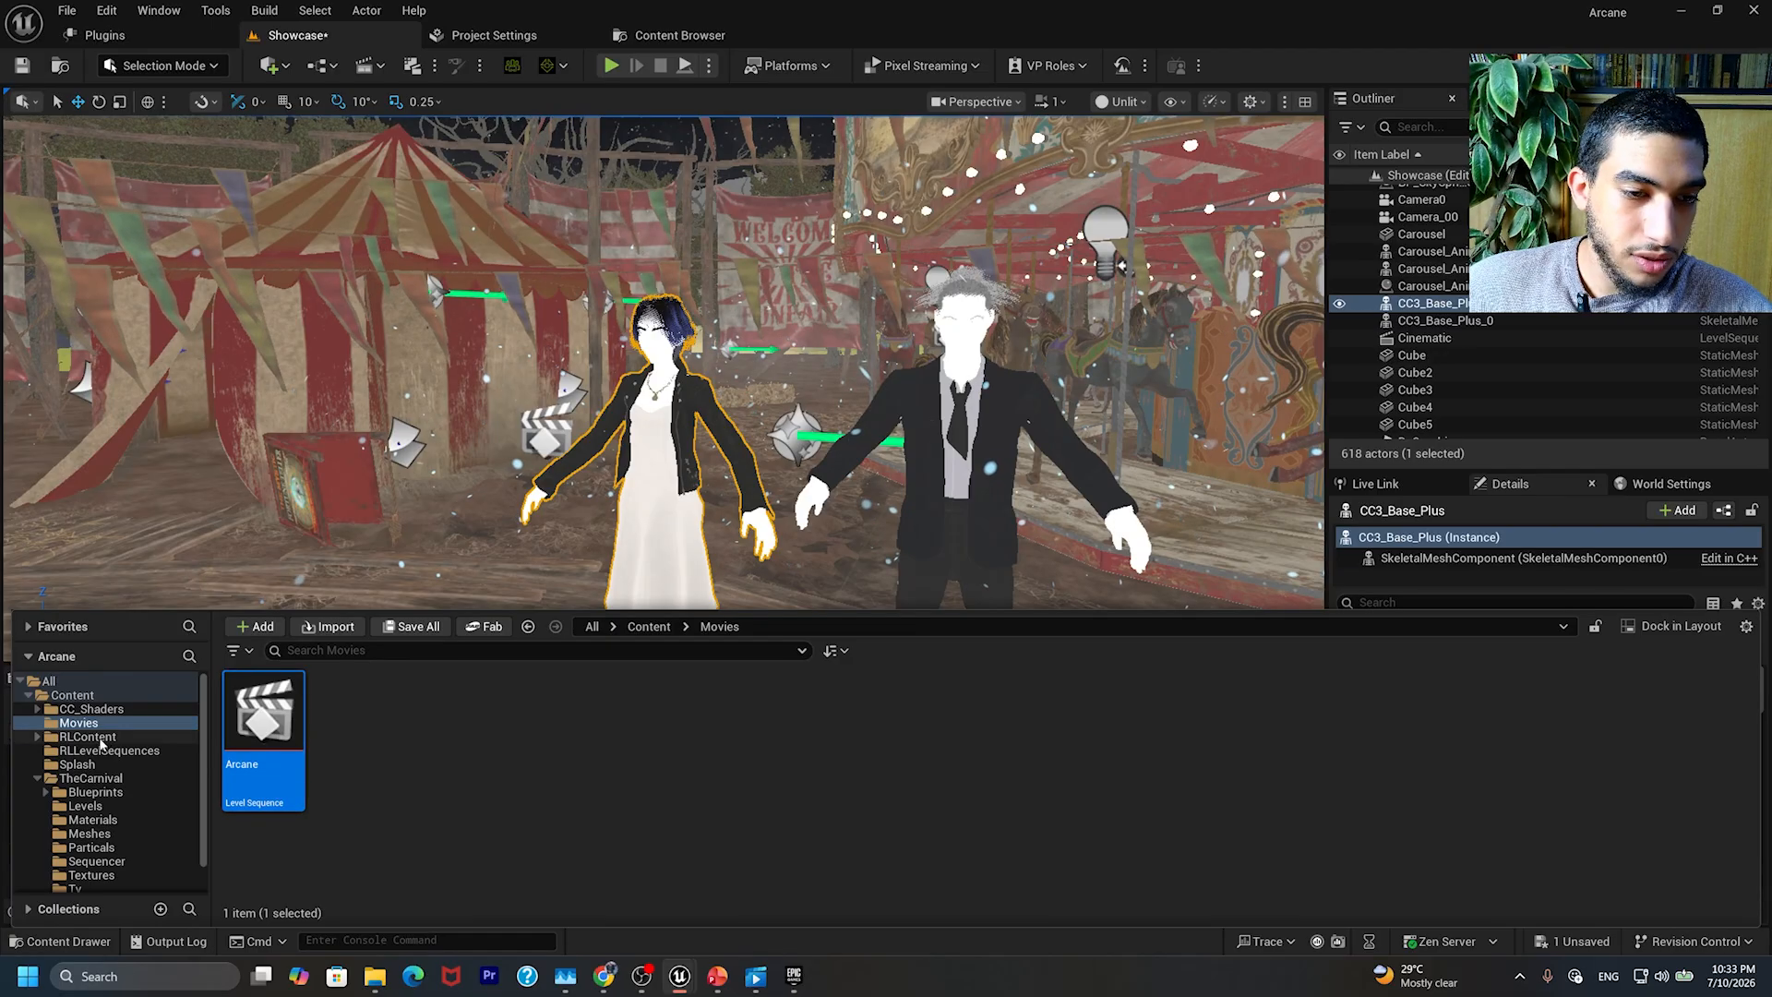
Step: Open the Arcane level sequence in Sequencer and make its panel slightly taller
{"action": "double_click", "coordinate": [285, 735]}
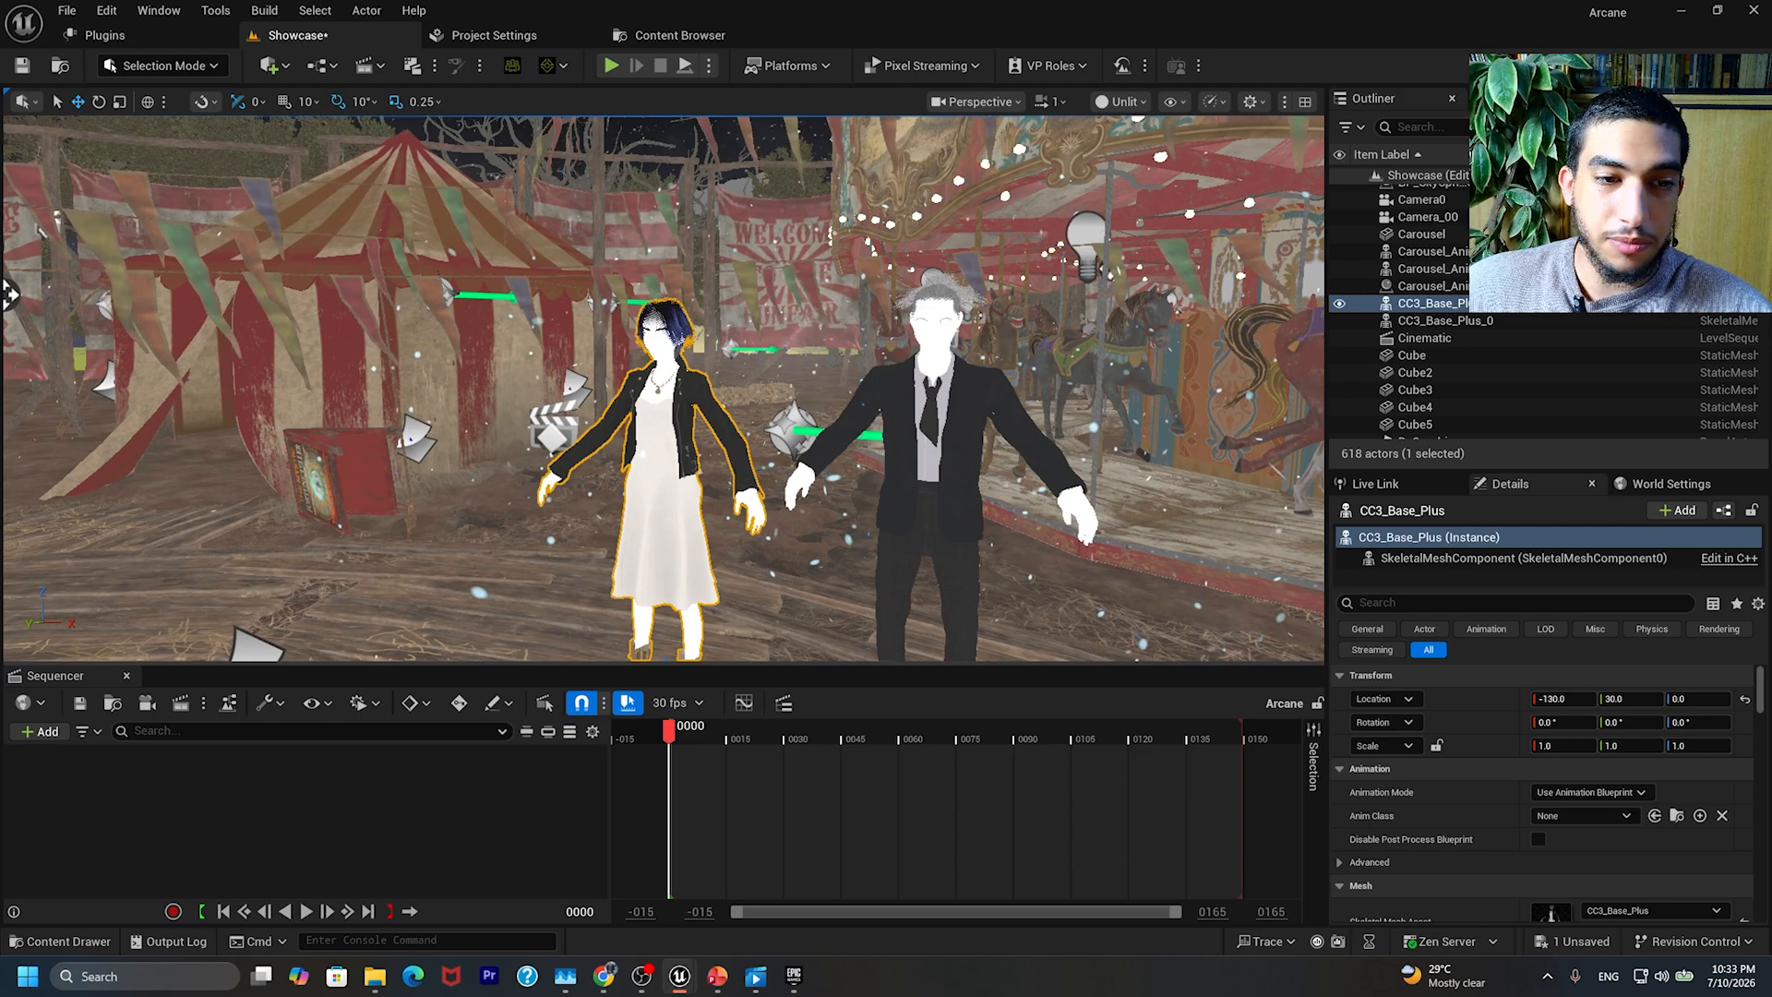
{"action": "right_click_drag", "start_coordinate": [470, 585], "coordinate": [544, 585]}
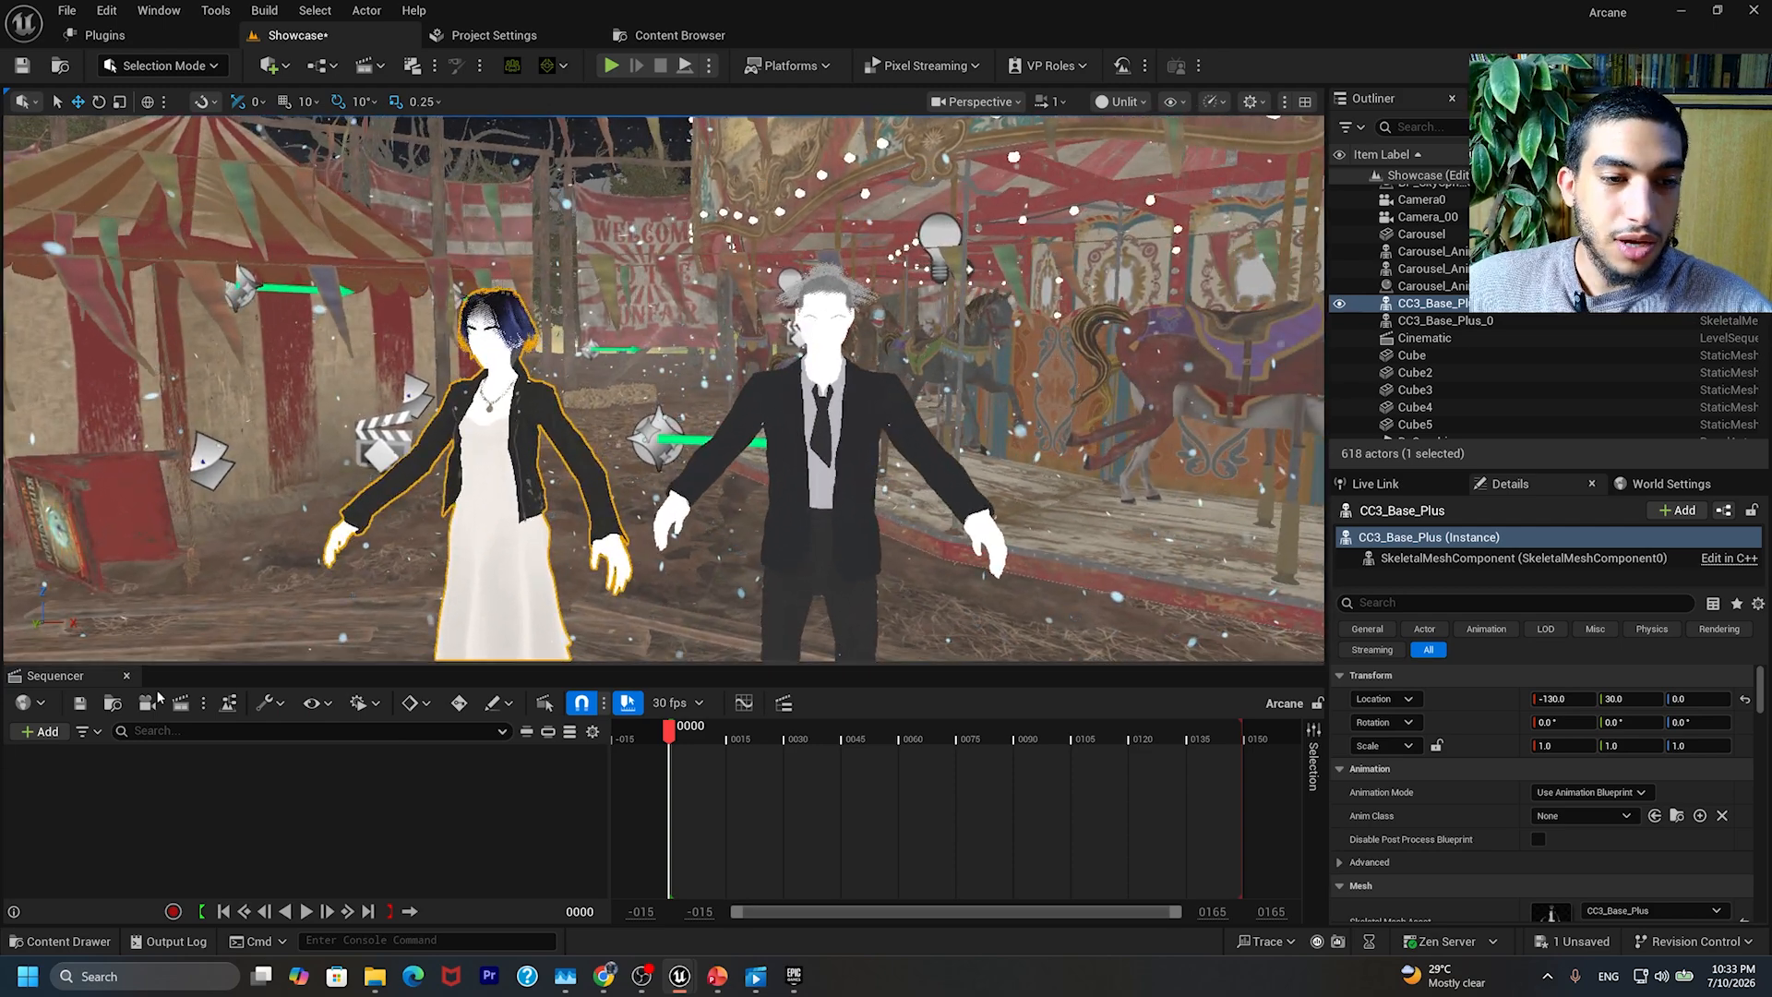
{"action": "left_click_drag", "start_coordinate": [85, 662], "coordinate": [110, 636]}
Step: Add an actor track for the woman in the white dress, CC3_Base_Plus, to the Arcane sequence
{"action": "left_click", "coordinate": [779, 463]}
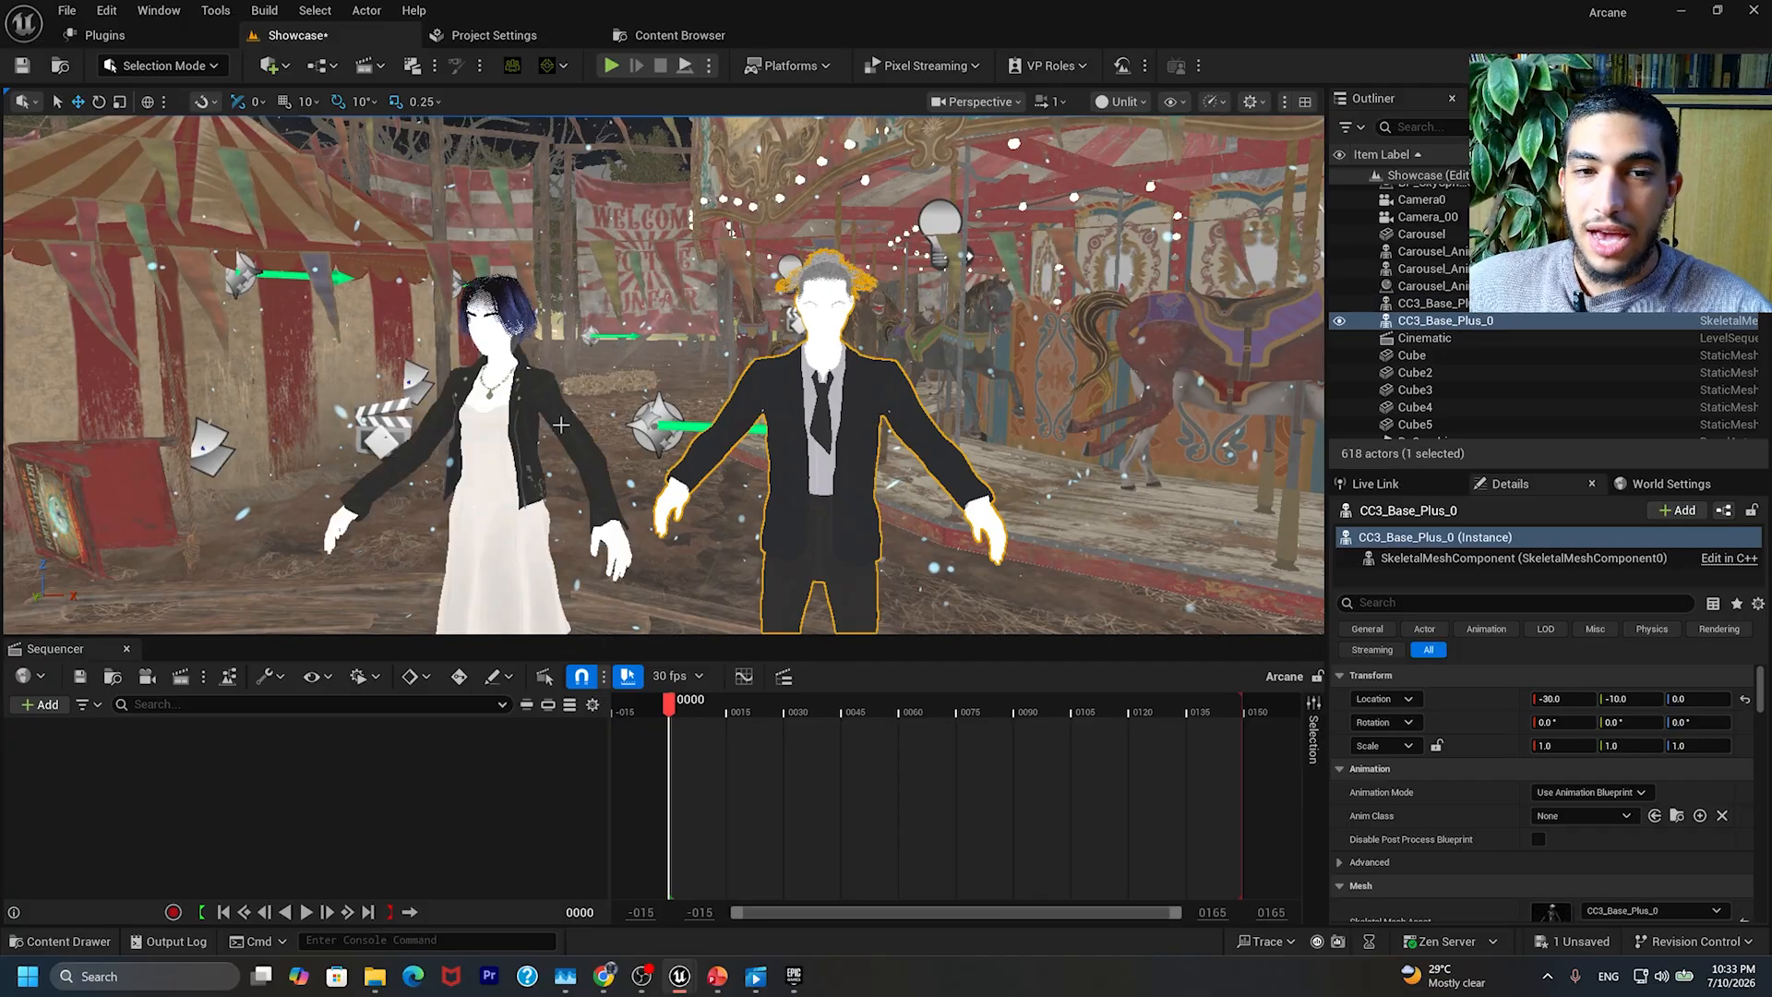
{"action": "left_click", "coordinate": [519, 415]}
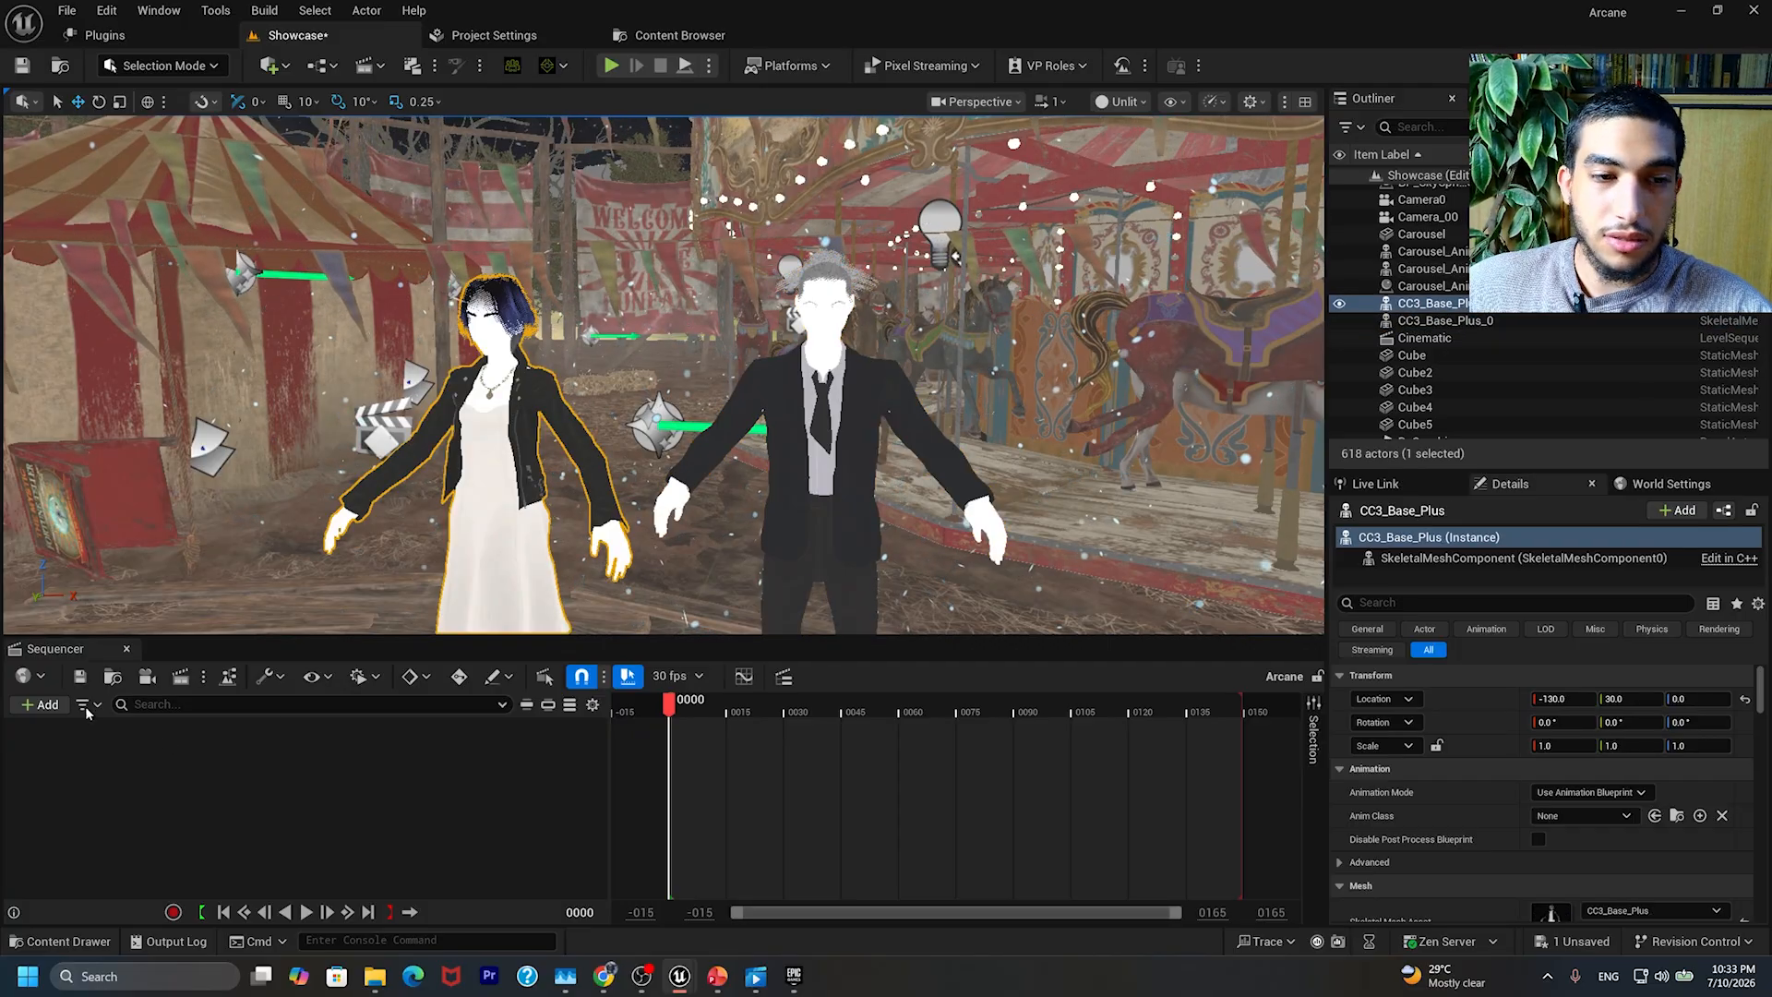
{"action": "left_click", "coordinate": [38, 705]}
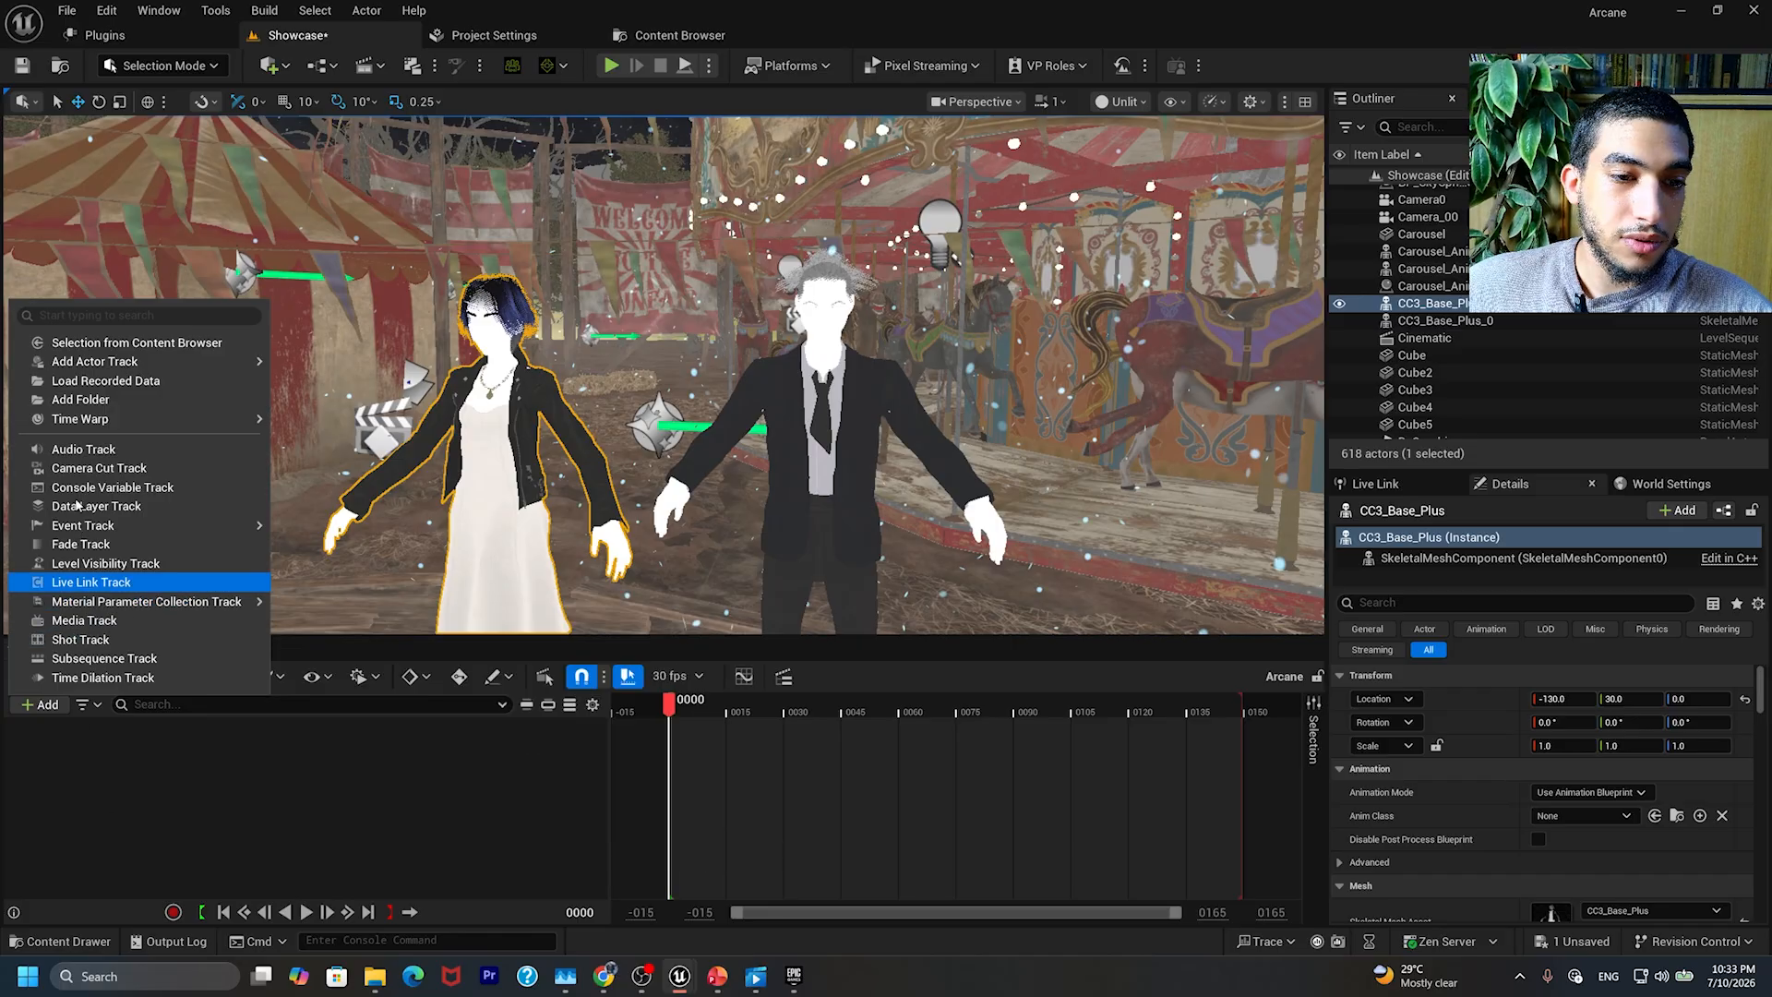
{"action": "mouse_move", "coordinate": [99, 365]}
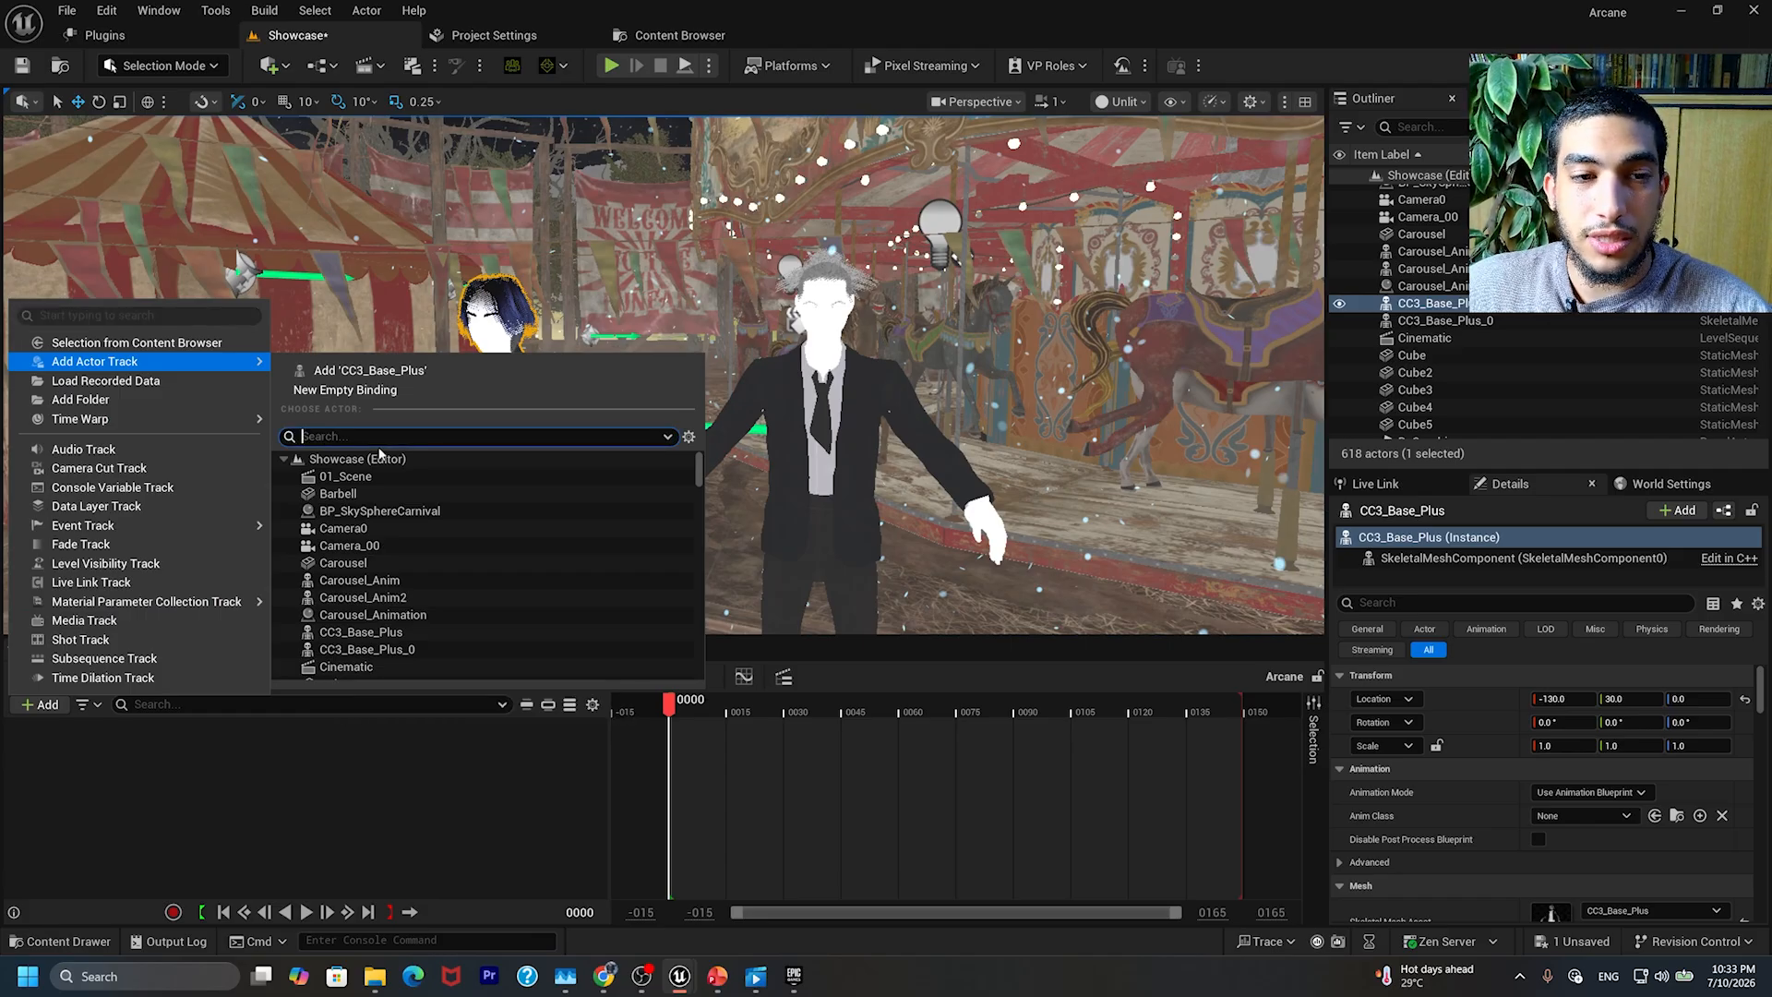
{"action": "type", "text": "cc"}
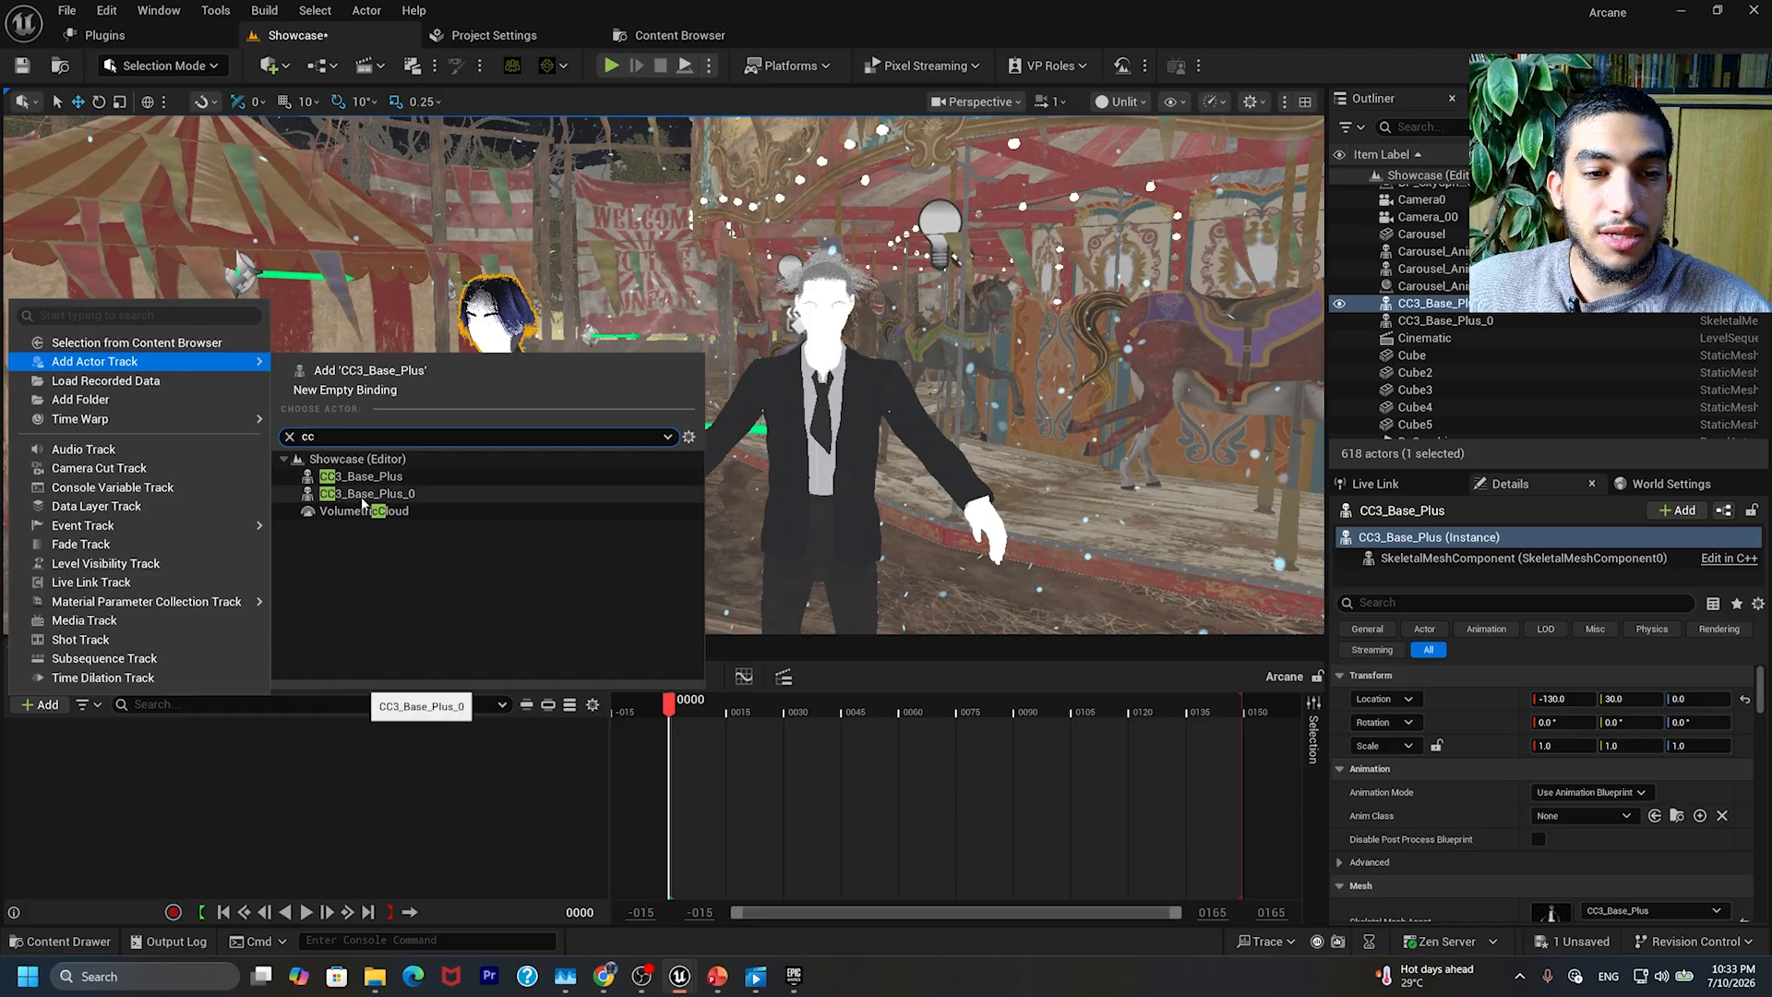
{"action": "left_click", "coordinate": [365, 477]}
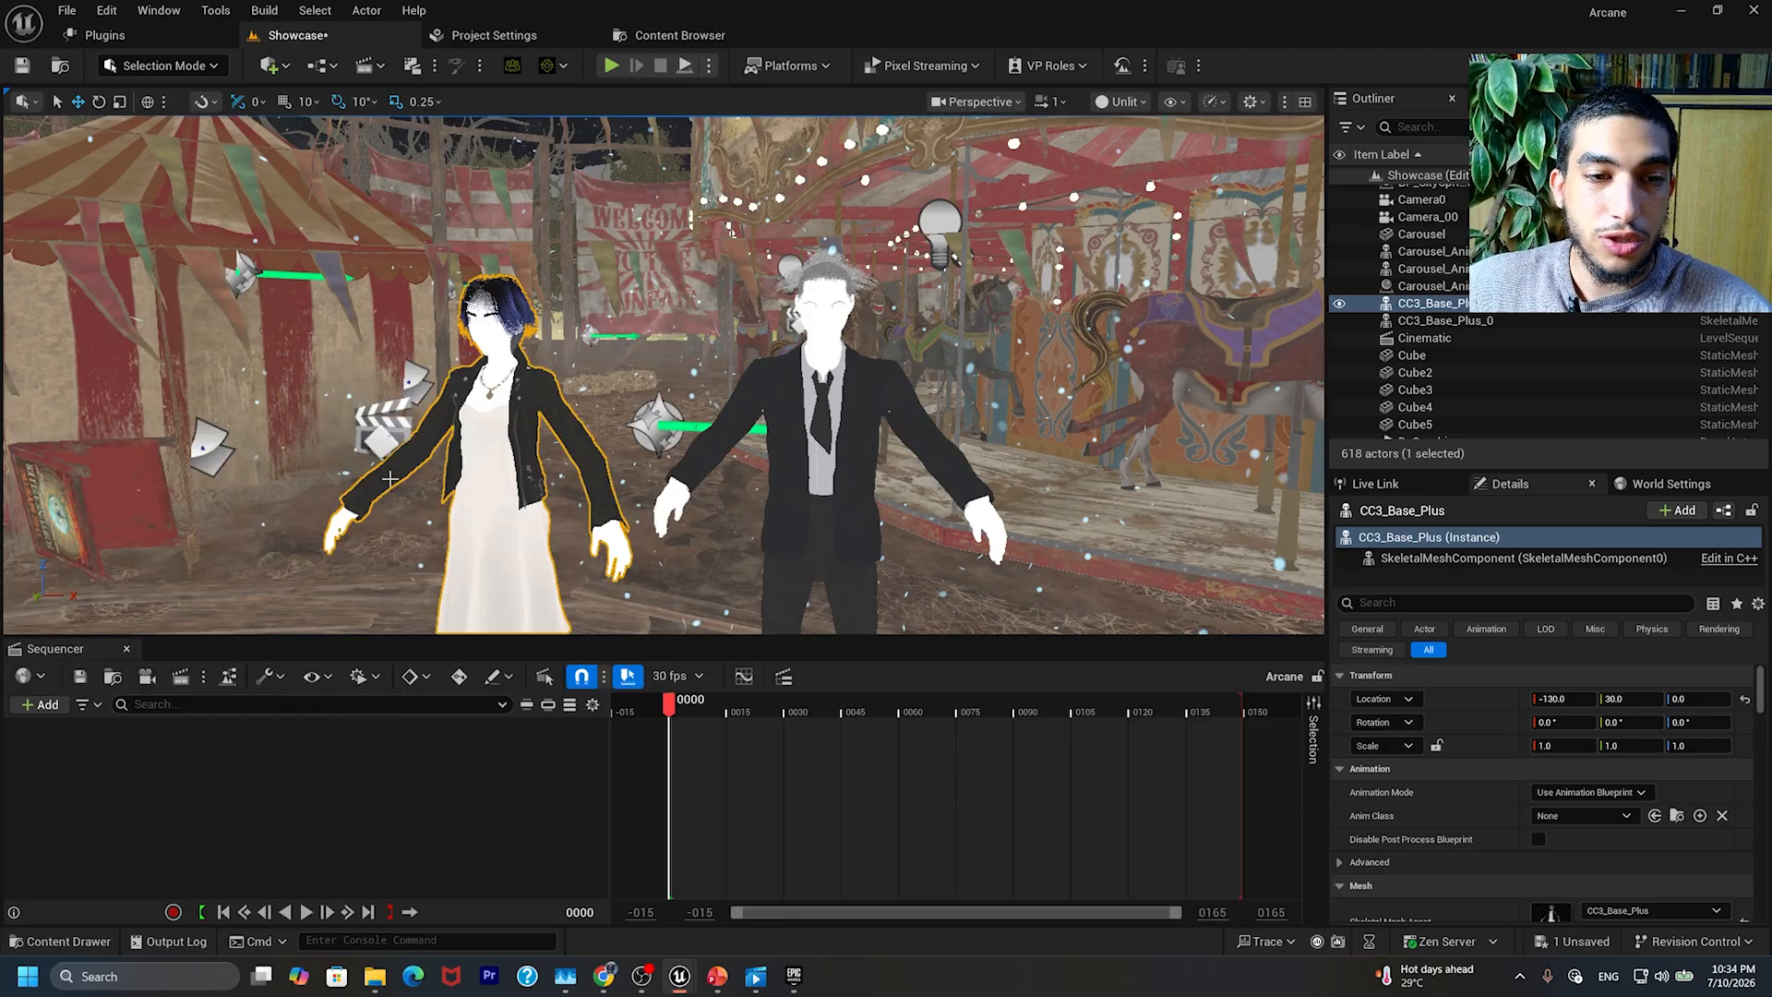
Step: Add an actor track for the man in the suit, CC3_Base_Plus_0, to the Arcane sequence
{"action": "left_click", "coordinate": [46, 705]}
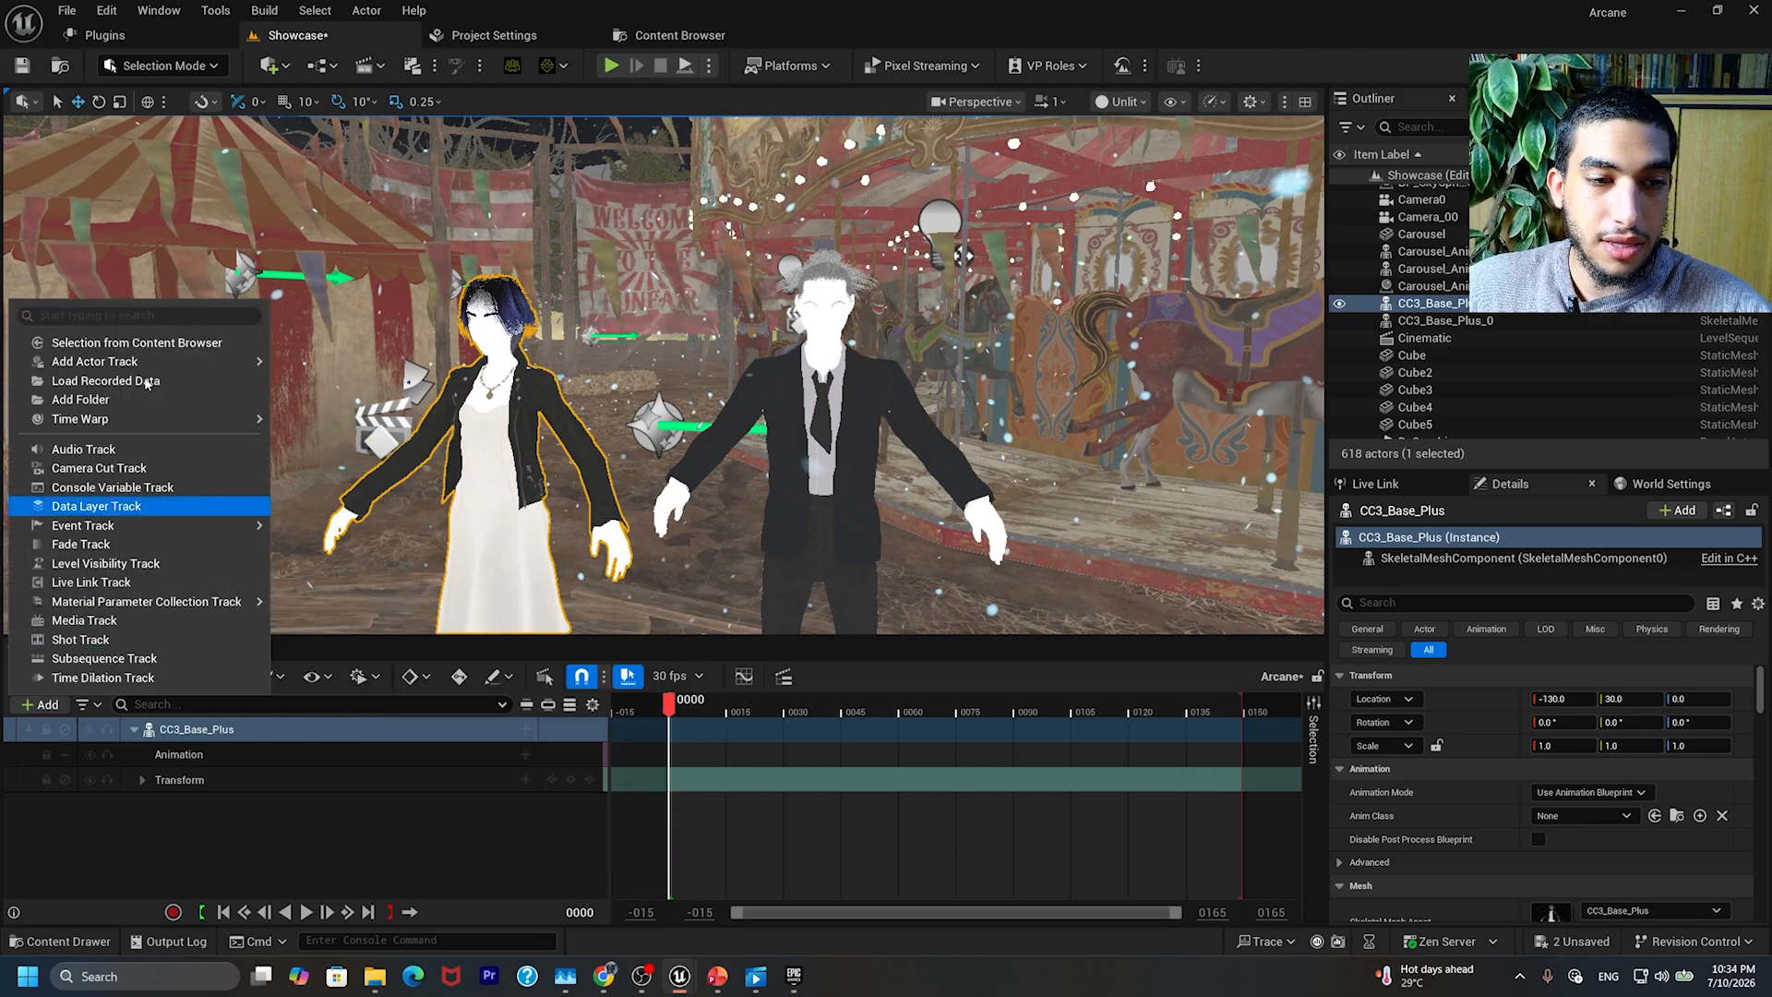
{"action": "mouse_move", "coordinate": [233, 364]}
{"action": "left_click", "coordinate": [333, 416]}
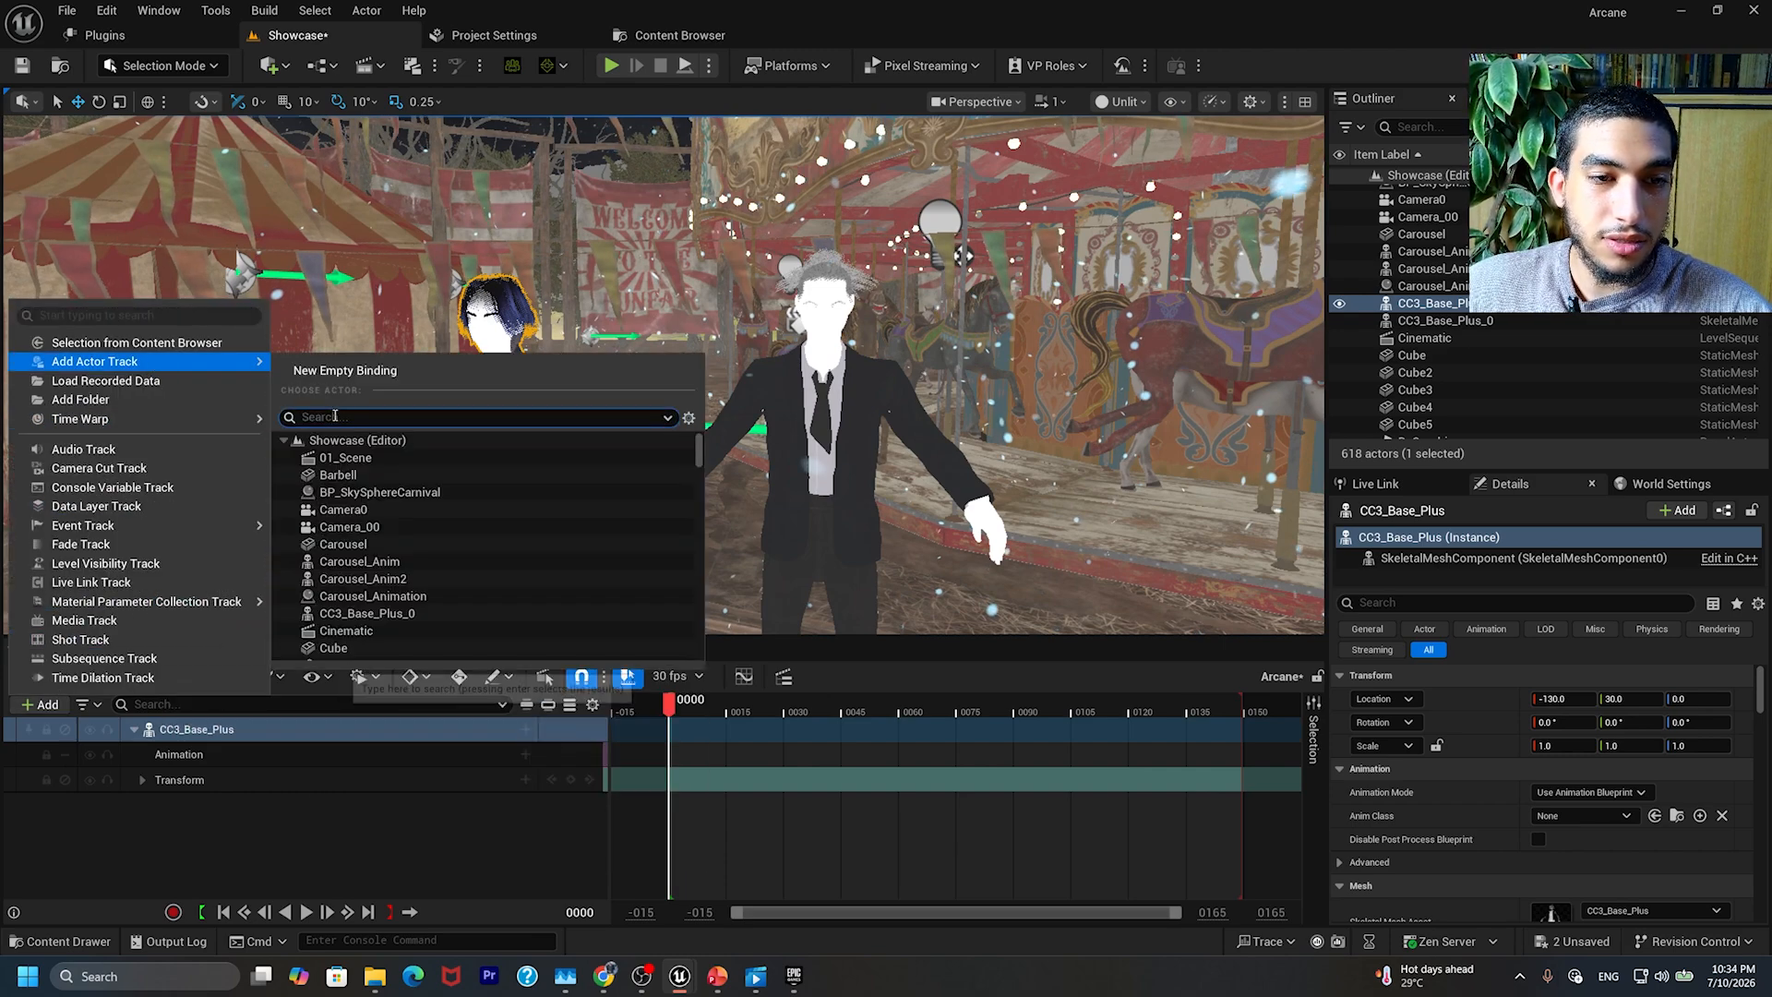
{"action": "type", "text": "cc"}
{"action": "left_click", "coordinate": [373, 459]}
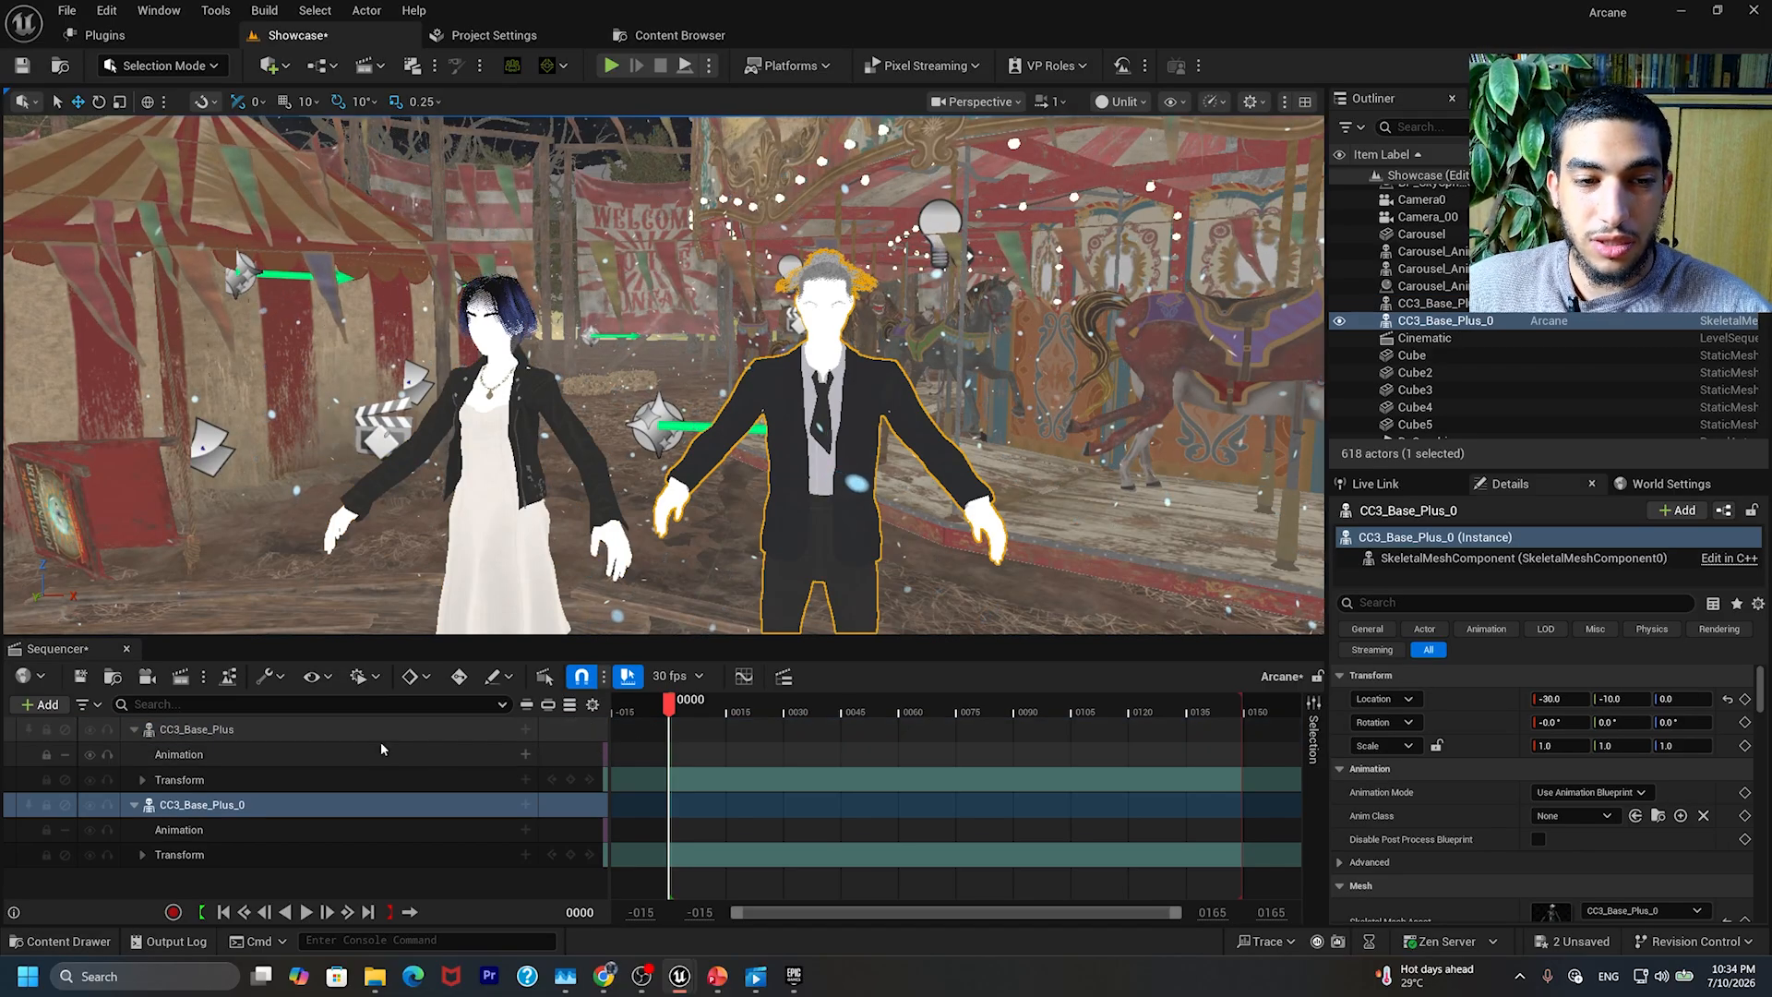
Step: Examine the animations available for CC3_Base_Plus, its Motion folder under RLContent, and the contents of the CC3_Base_Plus_0 folder
{"action": "left_click", "coordinate": [525, 754]}
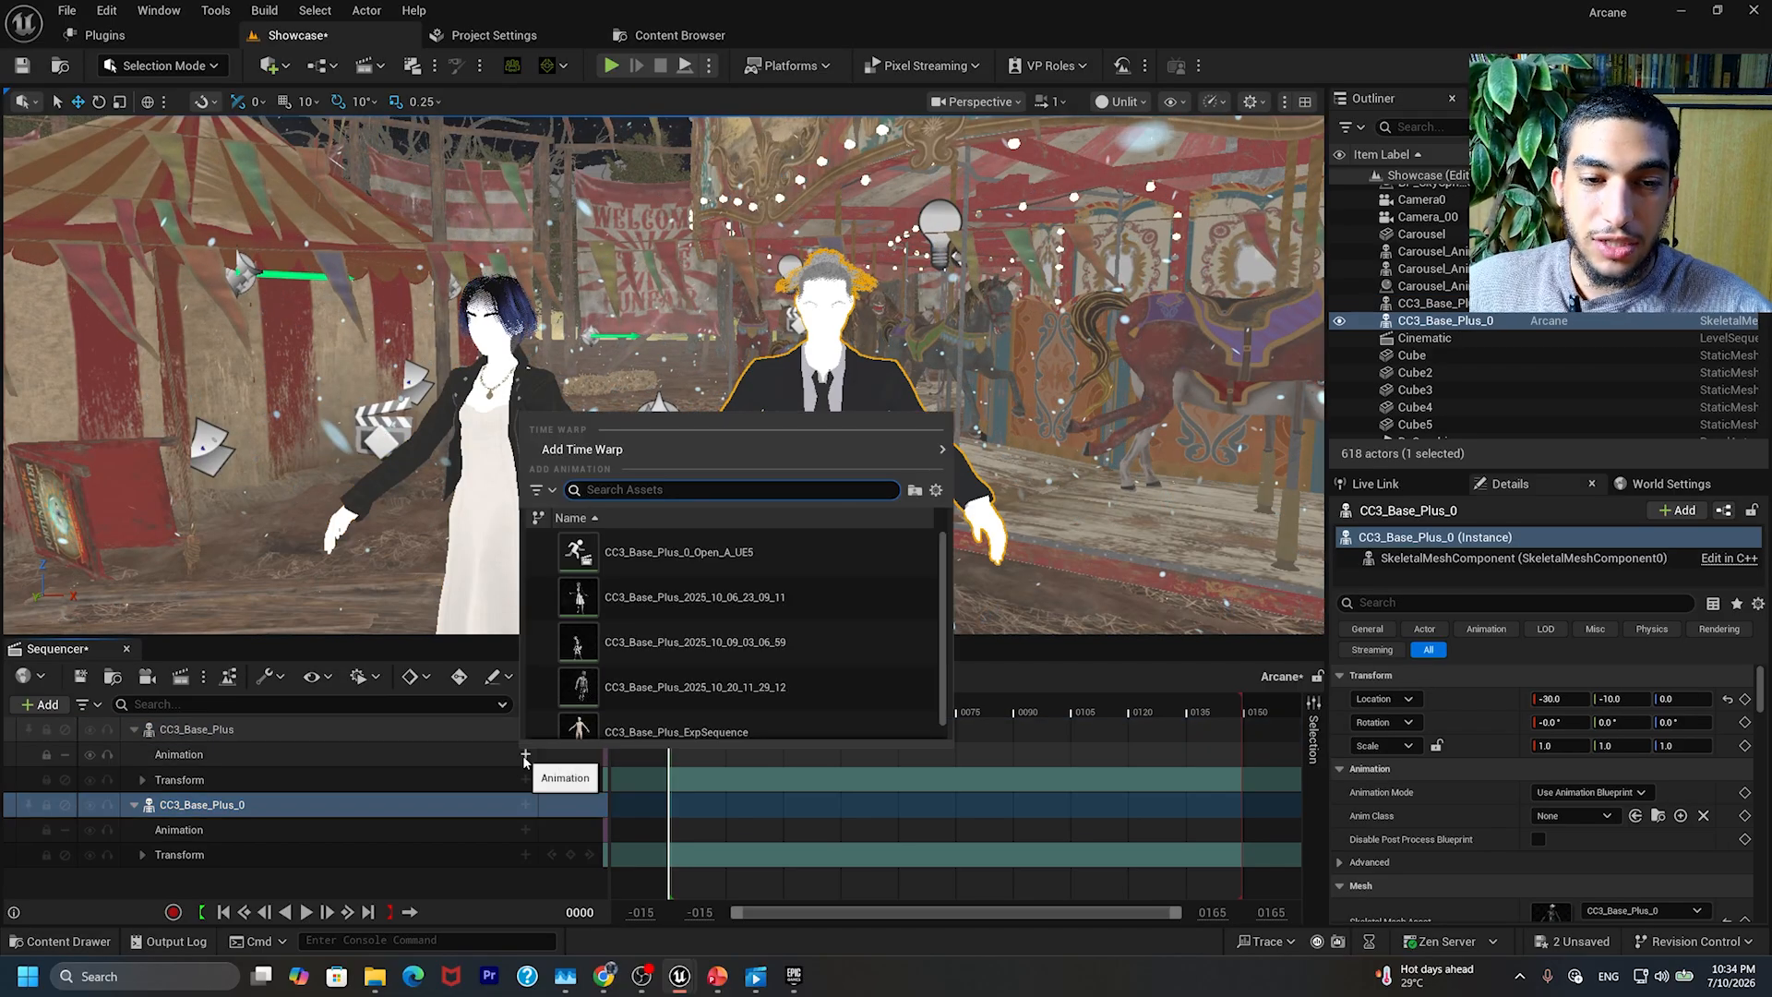
{"action": "scroll", "coordinate": [624, 673], "scroll_direction": "down", "scroll_amount": 1}
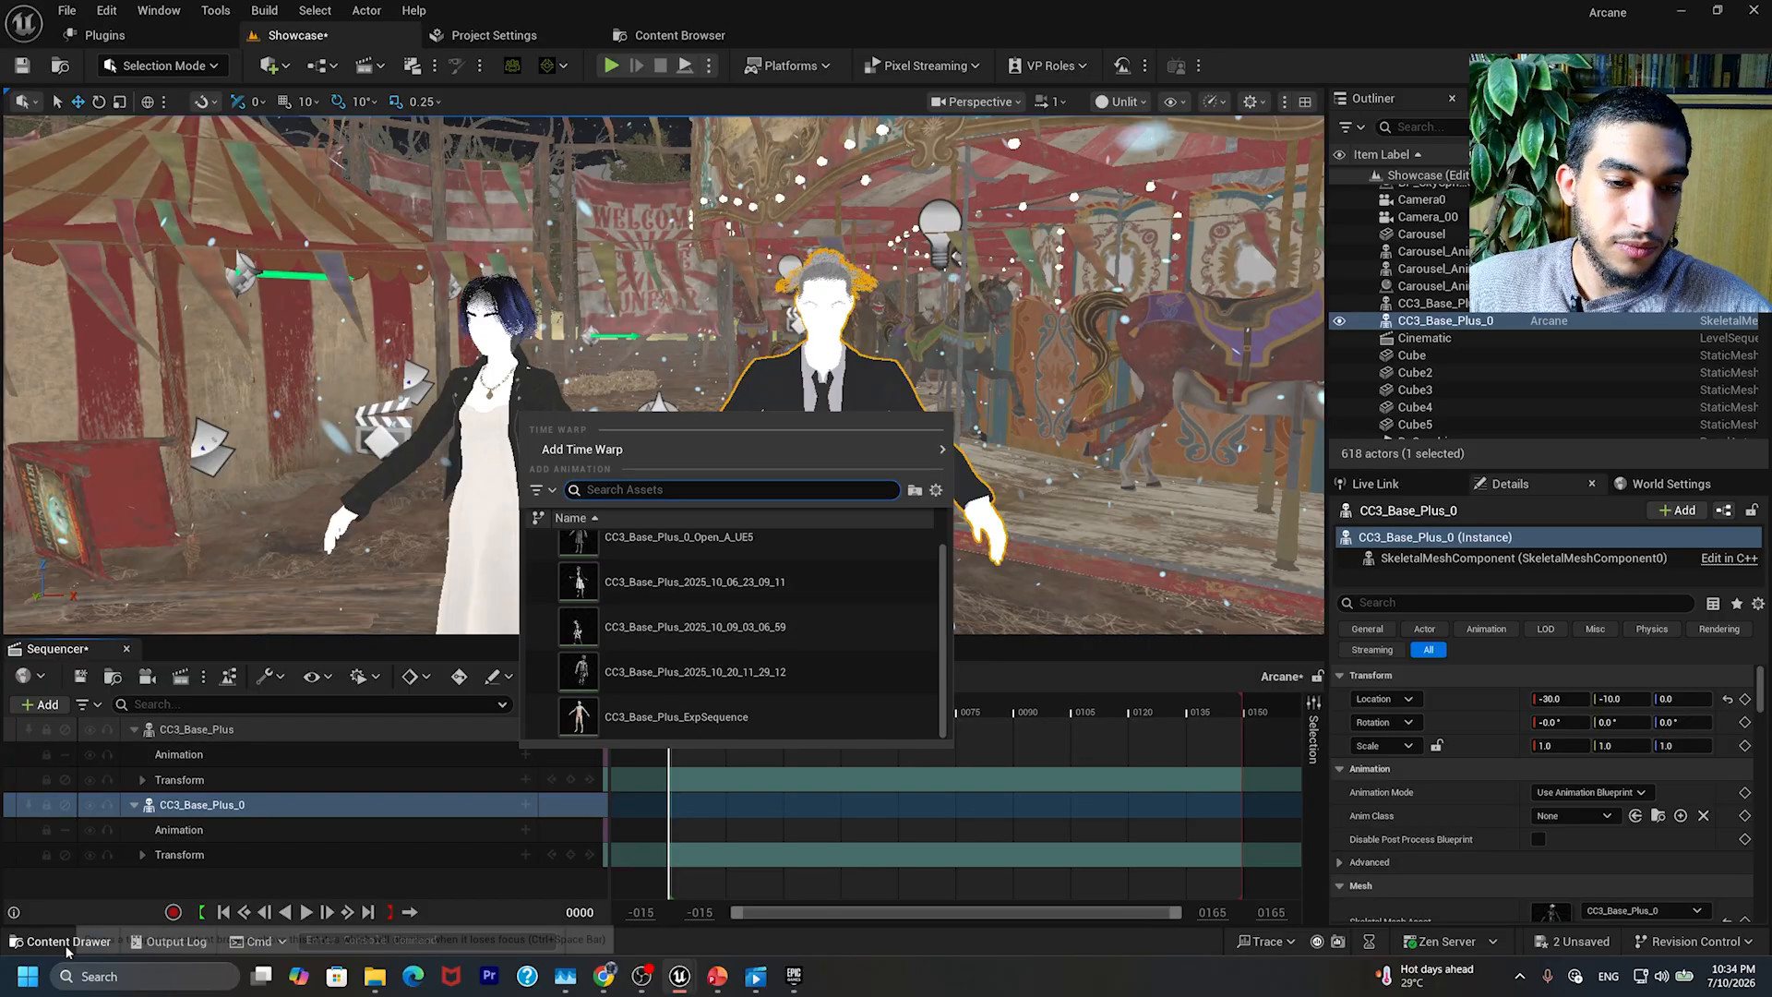
{"action": "left_click", "coordinate": [66, 947]}
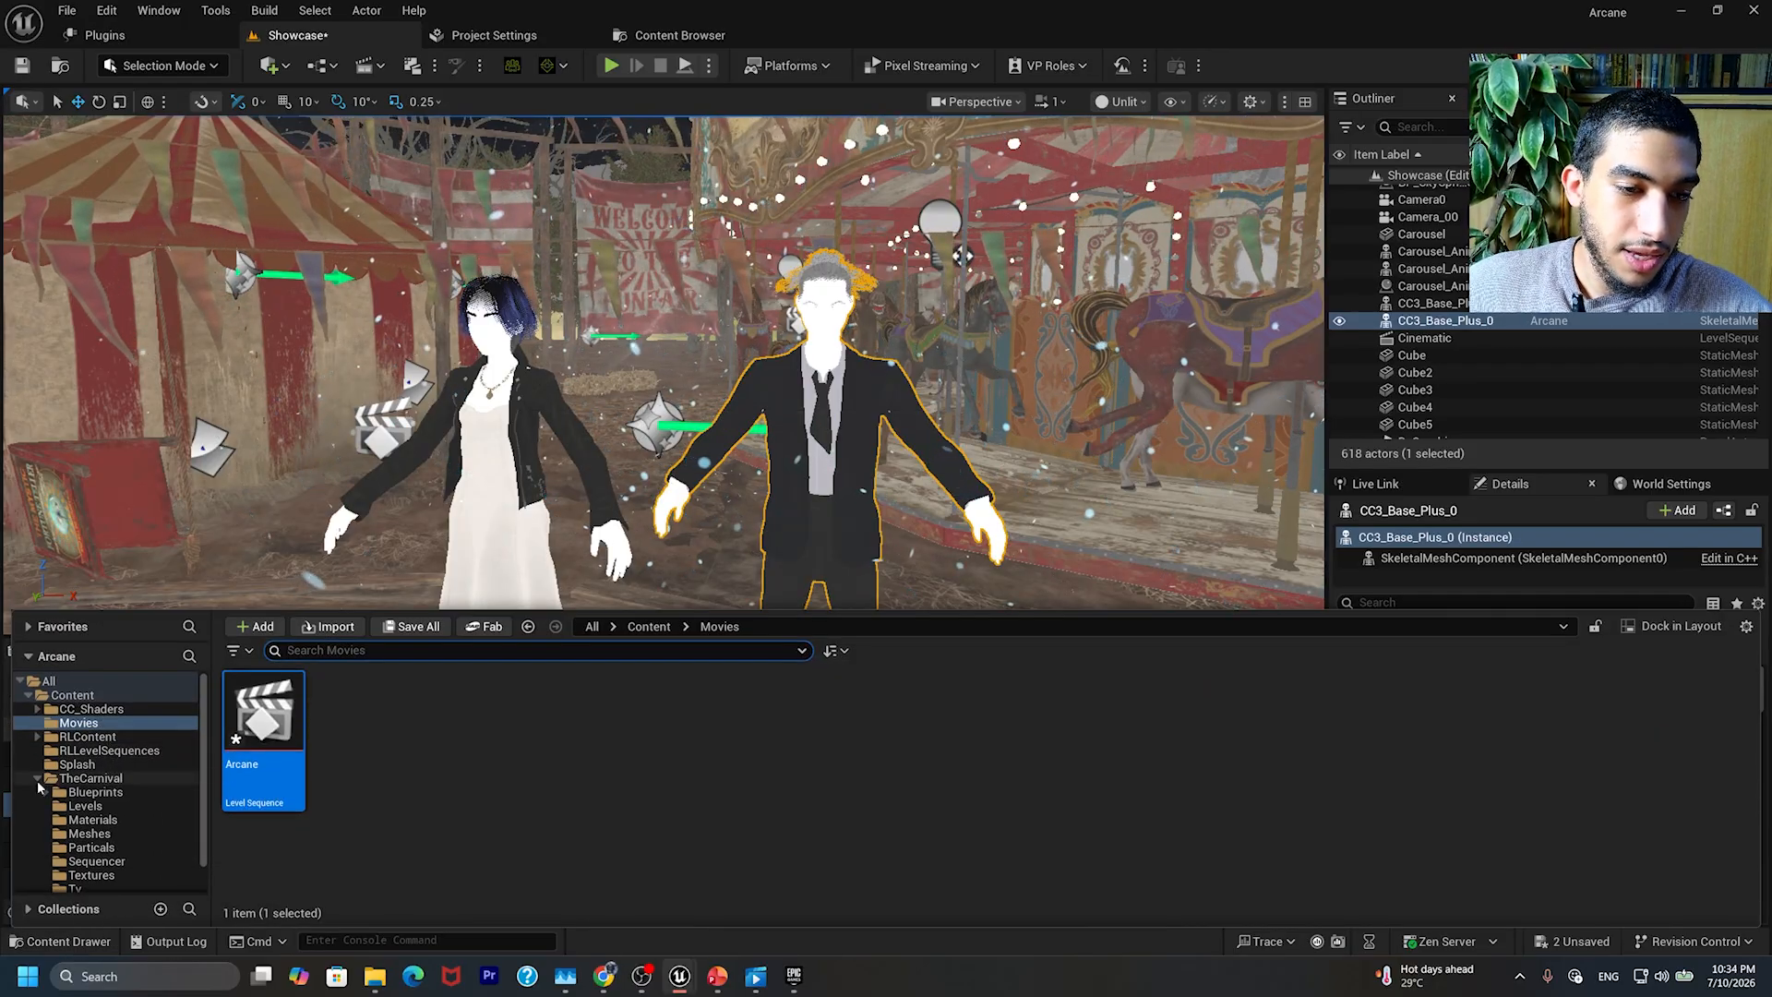
{"action": "left_click", "coordinate": [38, 780]}
{"action": "left_click", "coordinate": [88, 737]}
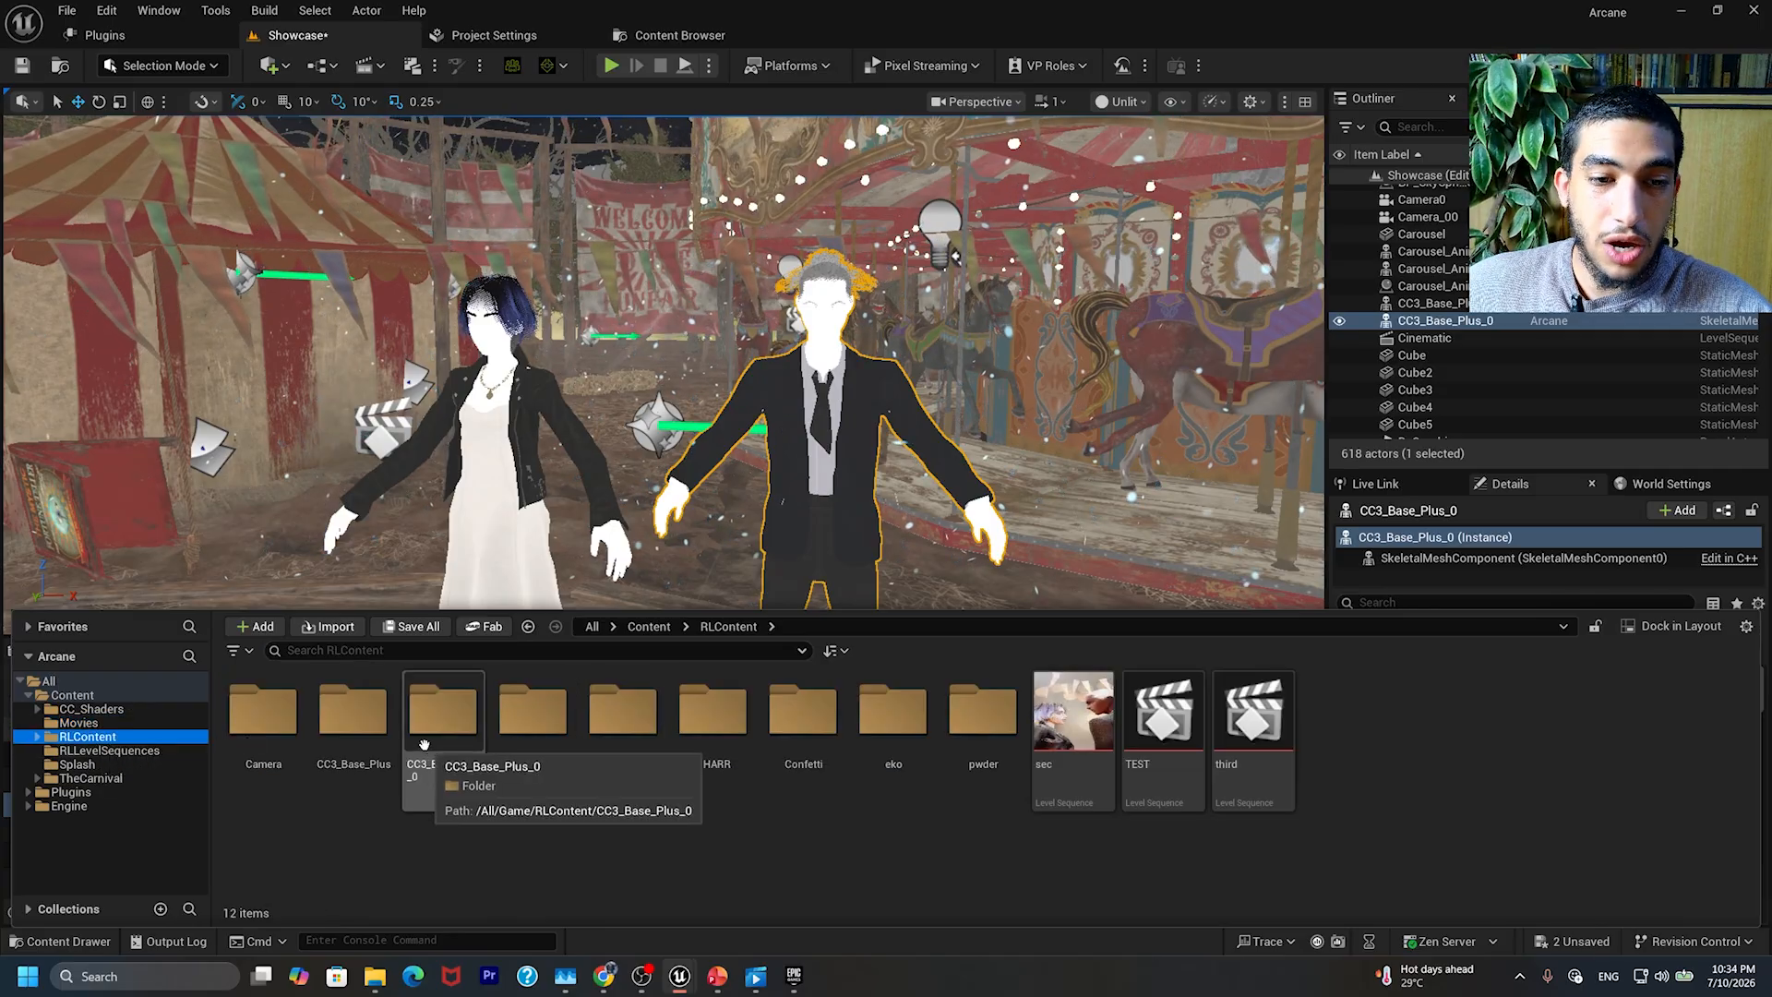
{"action": "left_click", "coordinate": [373, 734]}
{"action": "double_click", "coordinate": [373, 734]}
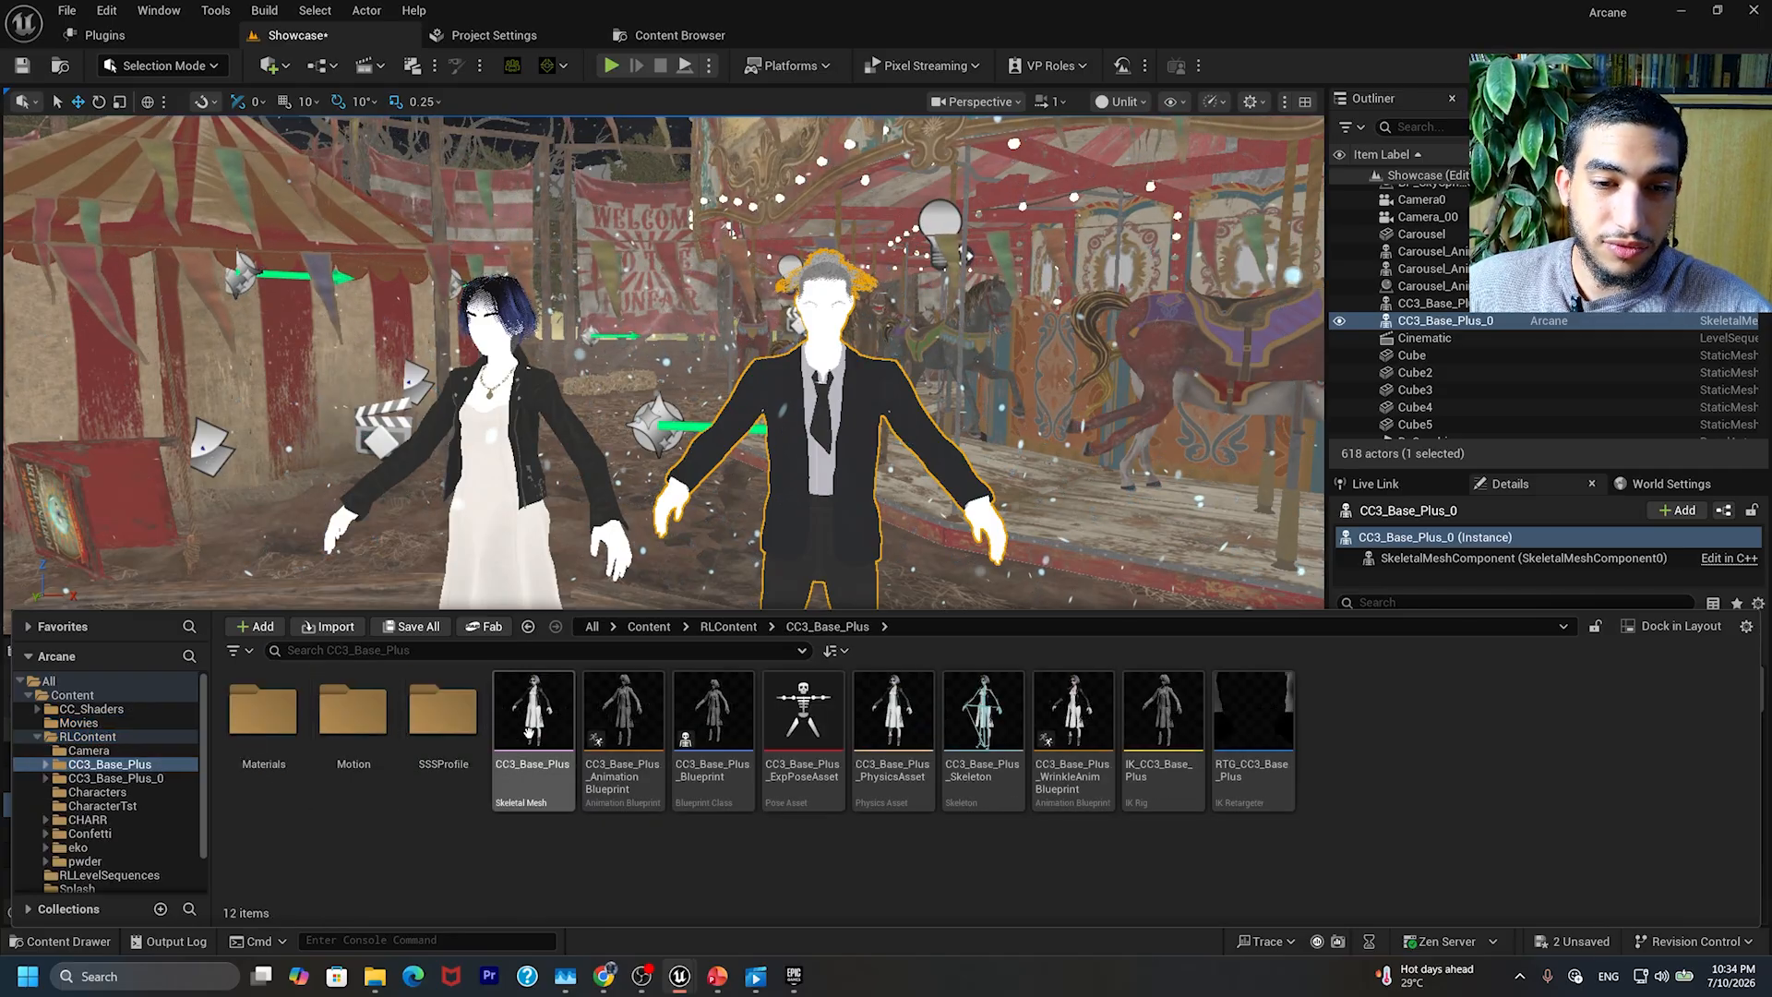
{"action": "double_click", "coordinate": [339, 732]}
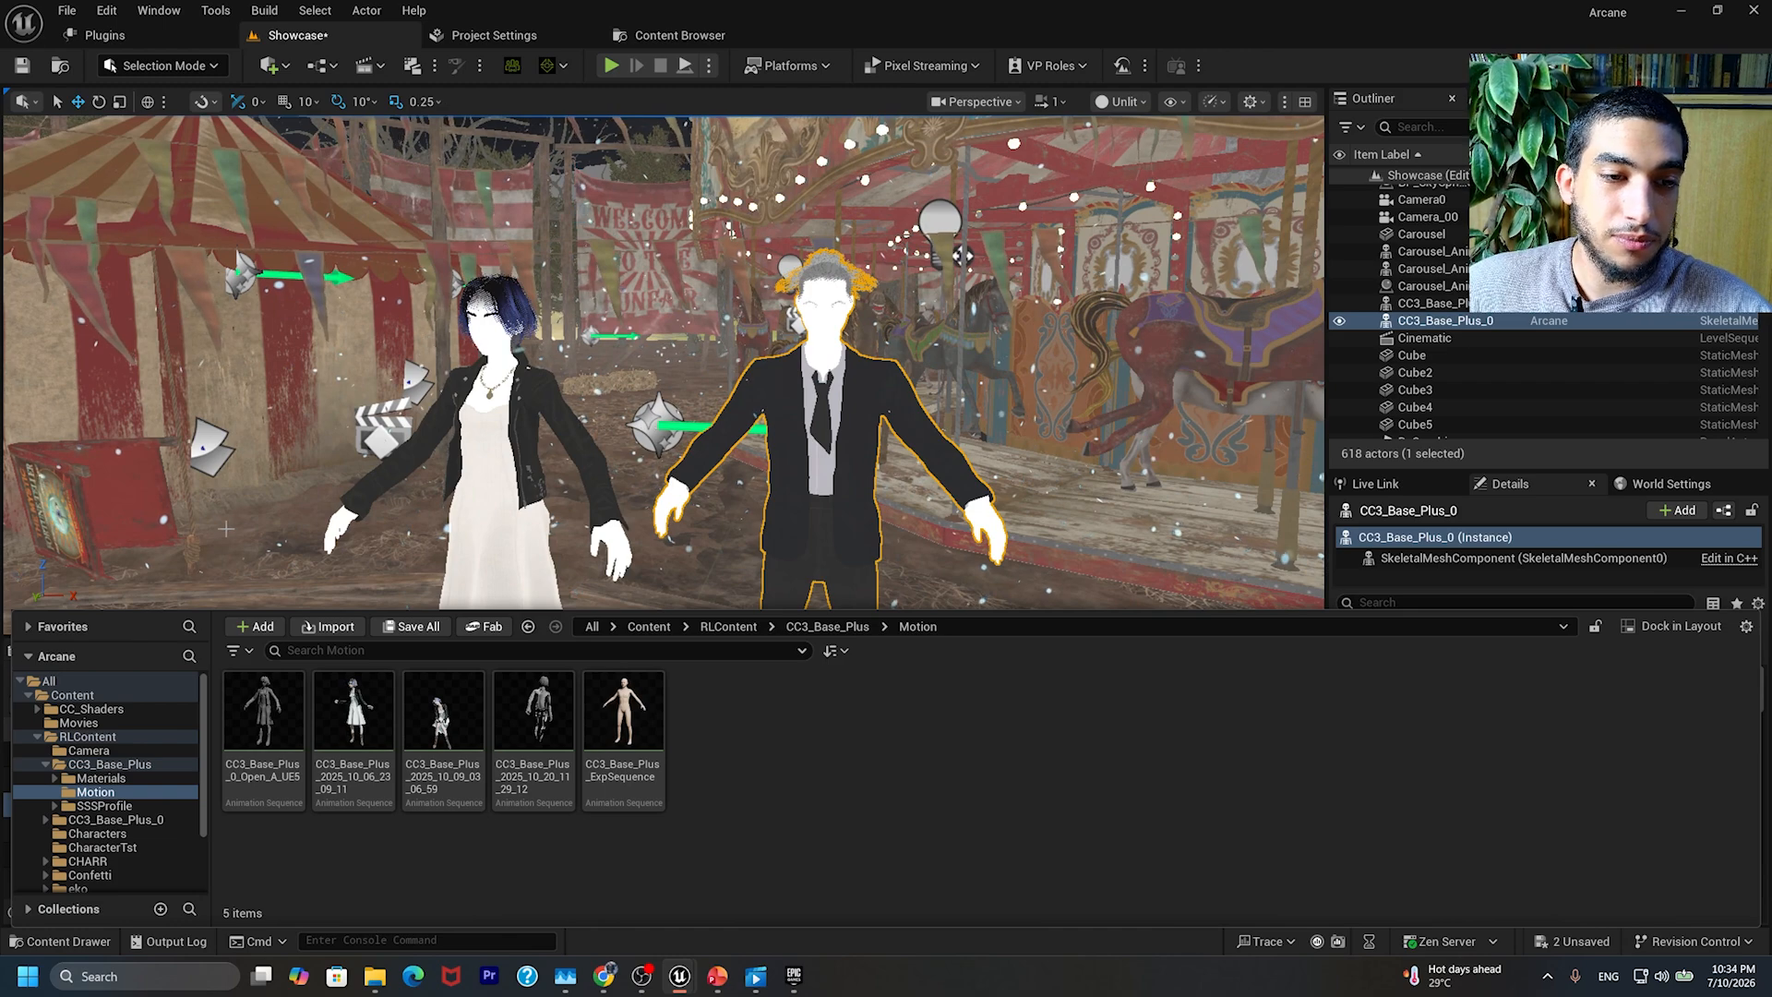
{"action": "left_click", "coordinate": [107, 824]}
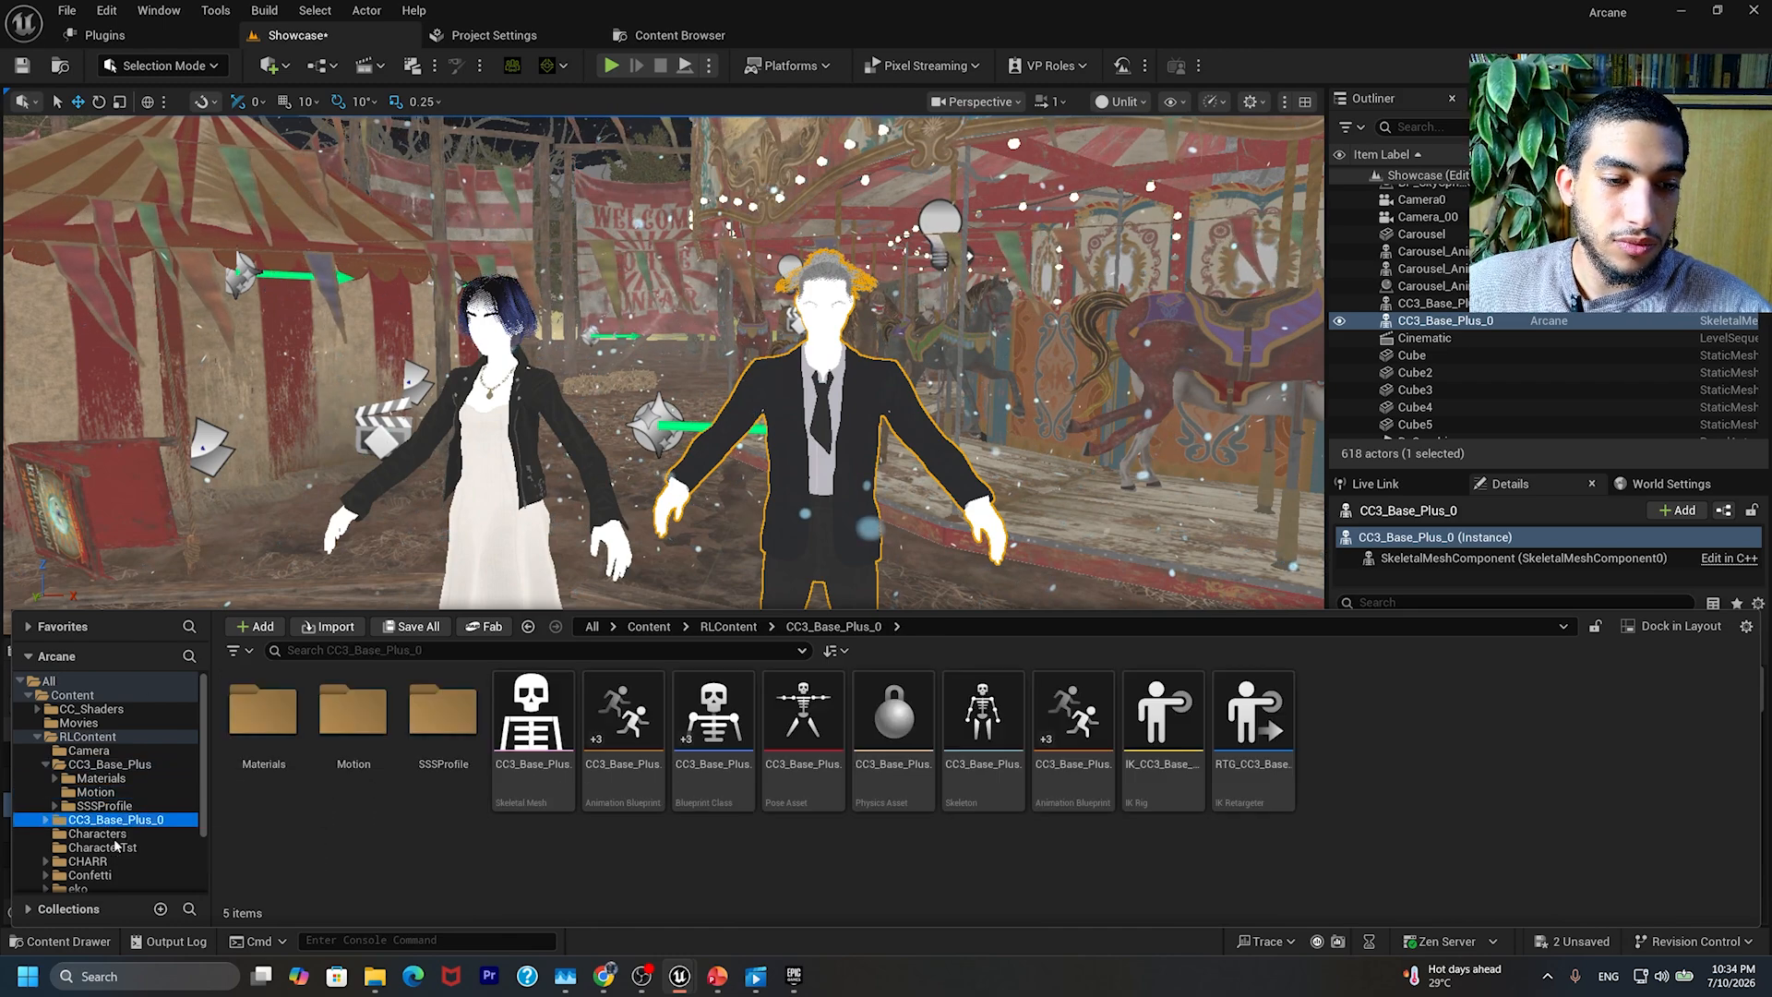
{"action": "left_click_drag", "start_coordinate": [412, 563], "coordinate": [418, 591]}
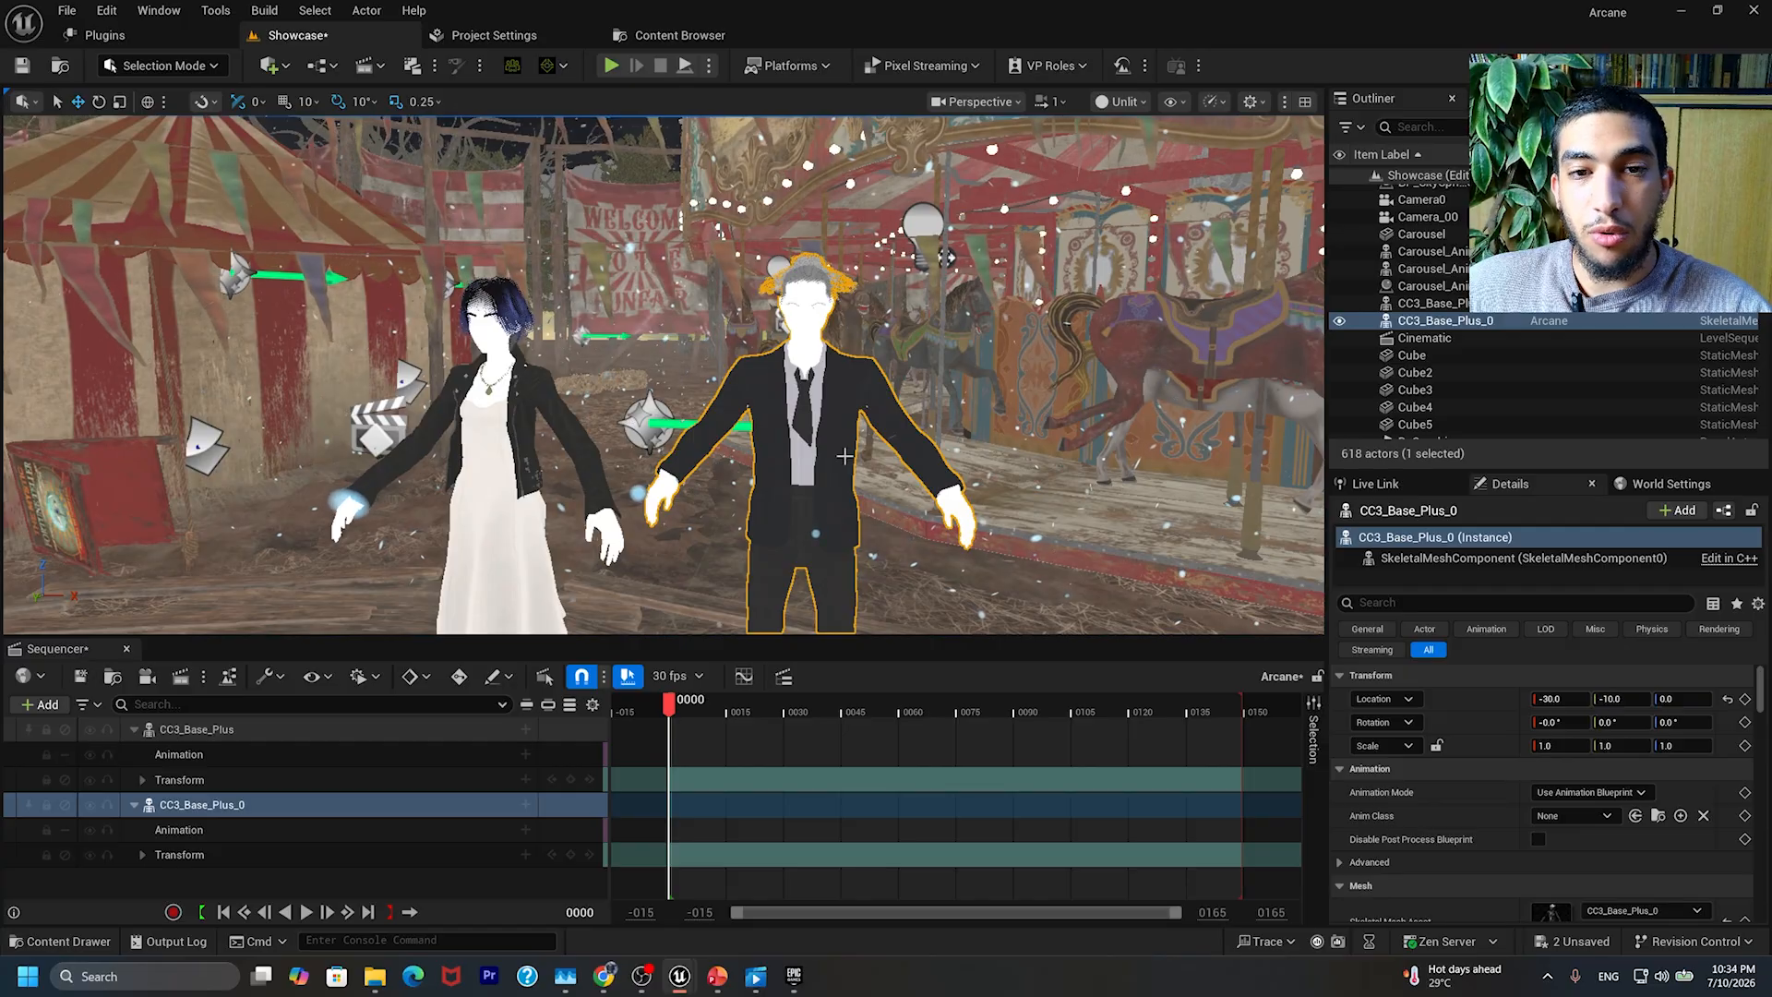
Step: Add the CC3_Base_Plus_2025_10_06_23_09_11 animation to the woman's CC3_Base_Plus track in the Arcane sequence
{"action": "mouse_move", "coordinate": [630, 447]}
{"action": "right_mouse_down"}
{"action": "mouse_move", "coordinate": [644, 456]}
{"action": "mouse_move", "coordinate": [631, 447]}
{"action": "right_mouse_up"}
{"action": "left_click", "coordinate": [517, 757]}
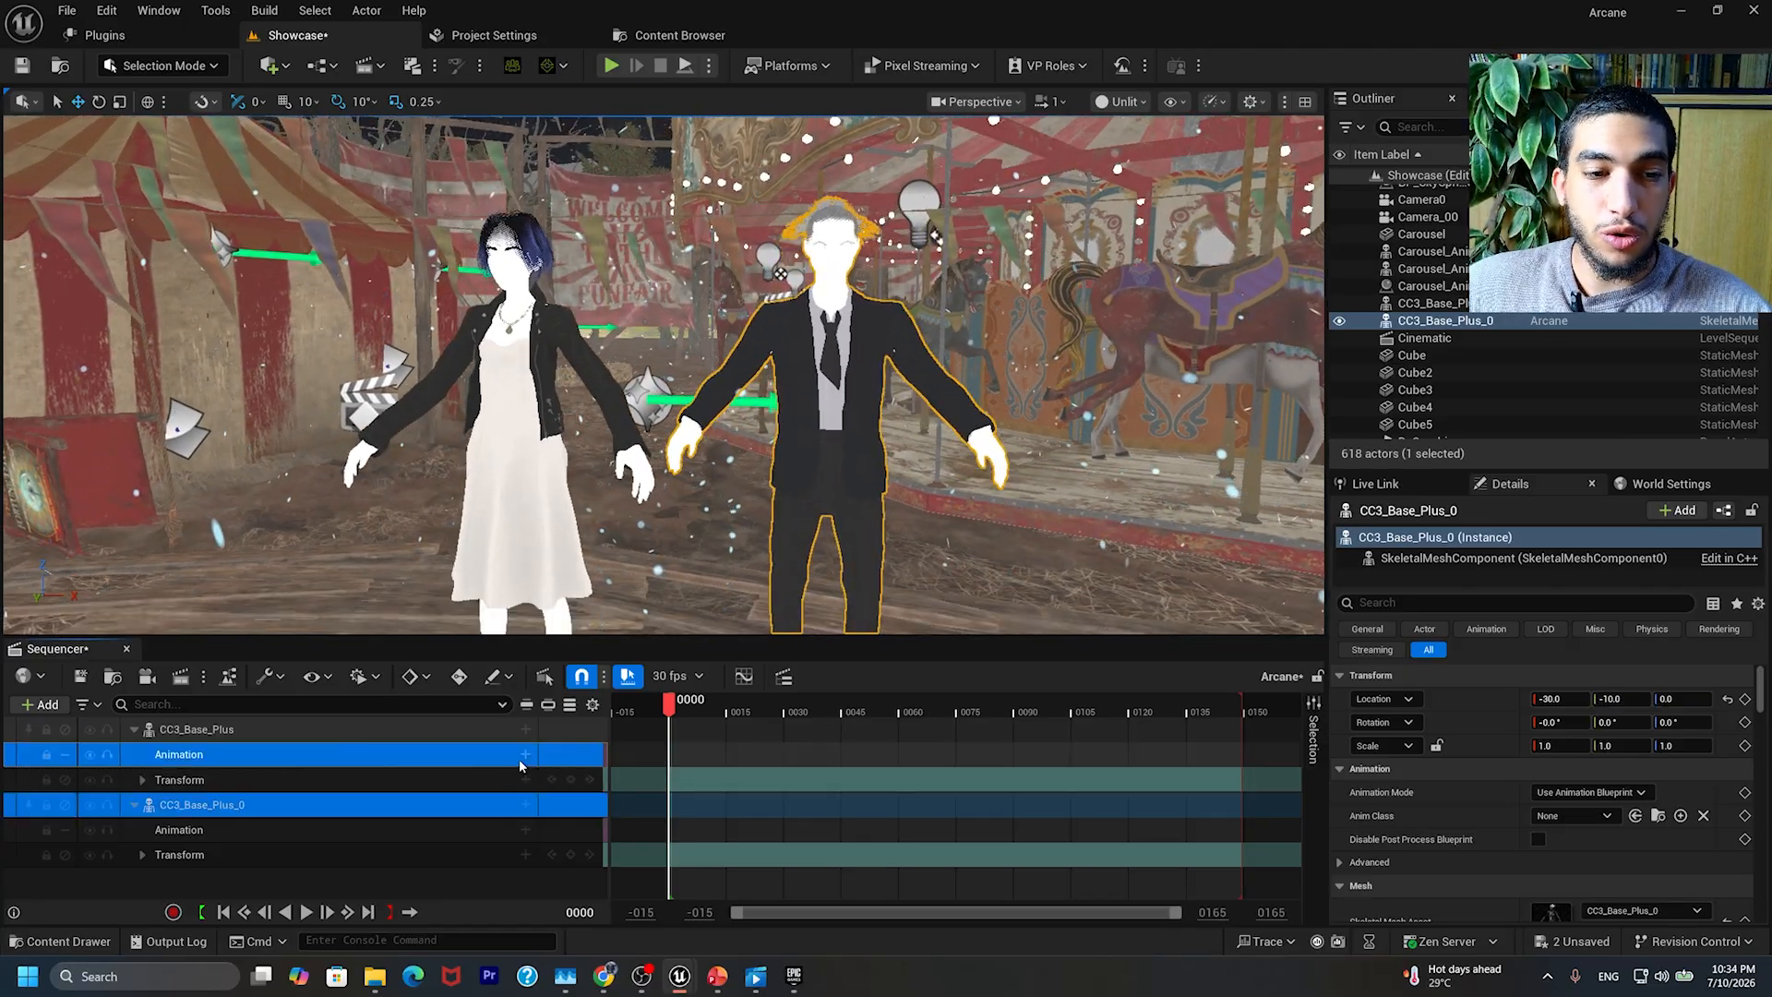
{"action": "left_click", "coordinate": [524, 759]}
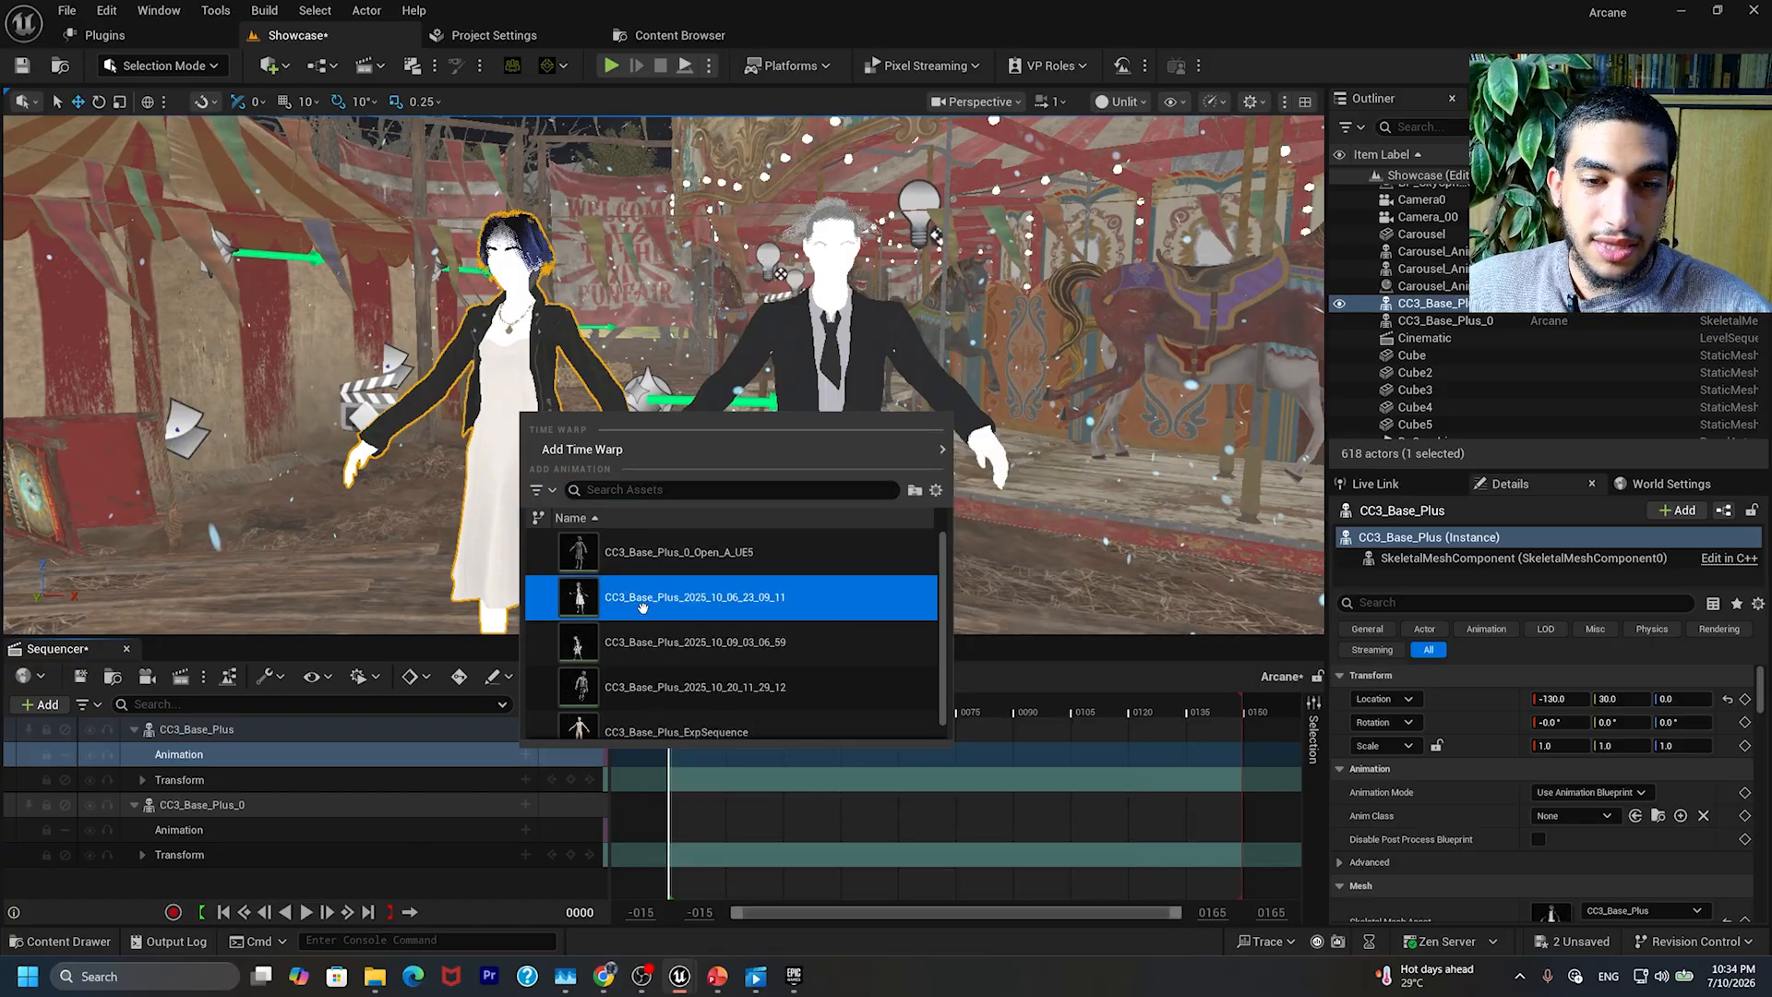
{"action": "left_click", "coordinate": [649, 600]}
Step: Add the CC3_Base_Plus_0_2025_10_06_23_10_24 animation to the man's CC3_Base_Plus_0 track
{"action": "left_click_drag", "start_coordinate": [738, 416], "coordinate": [739, 503]}
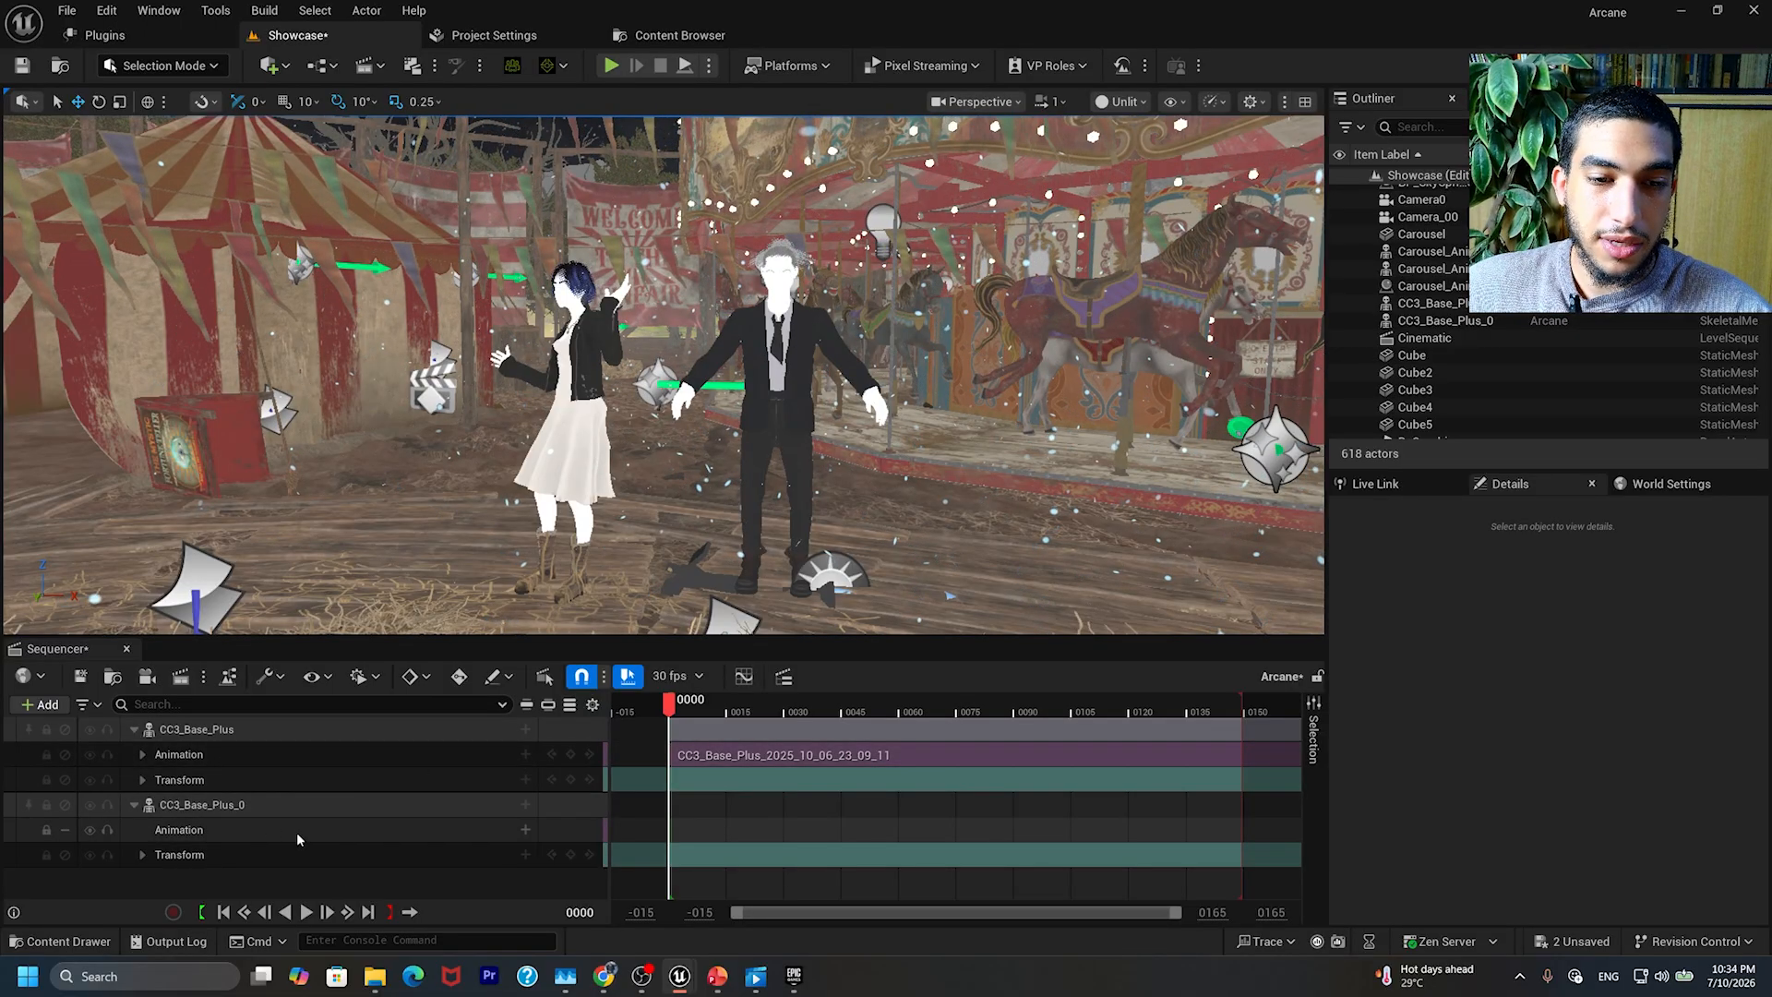
{"action": "left_click", "coordinate": [526, 833]}
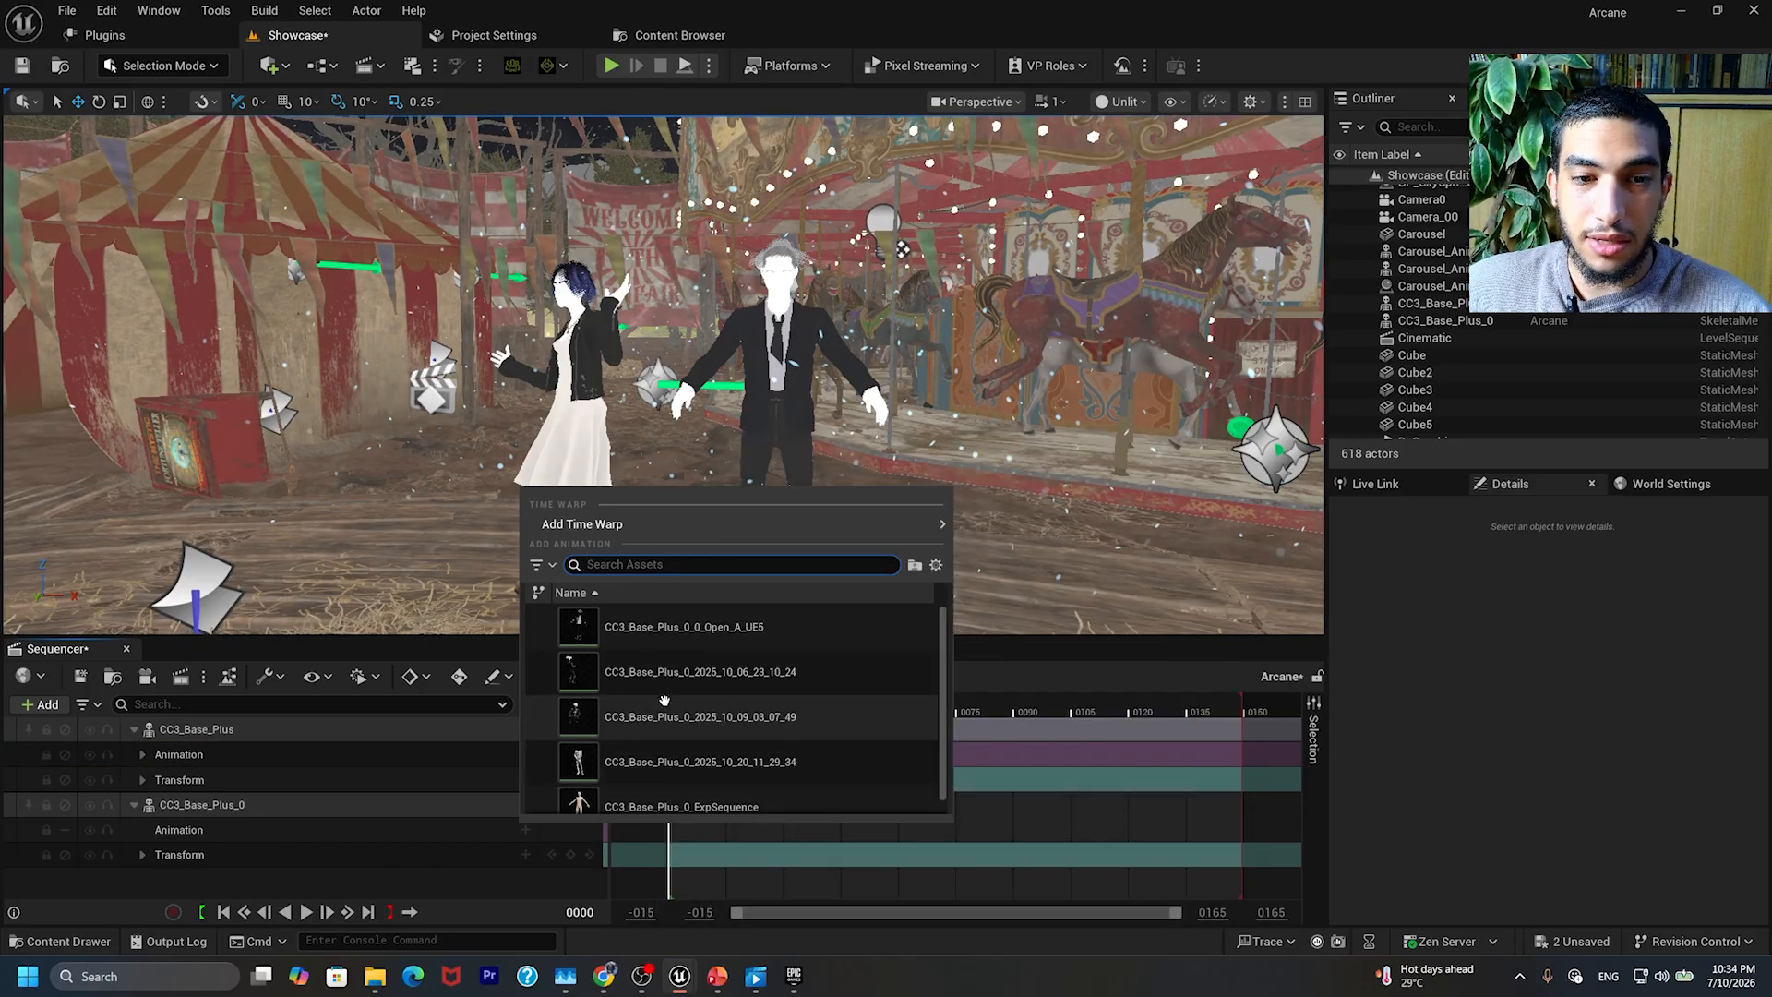
{"action": "left_click", "coordinate": [646, 672]}
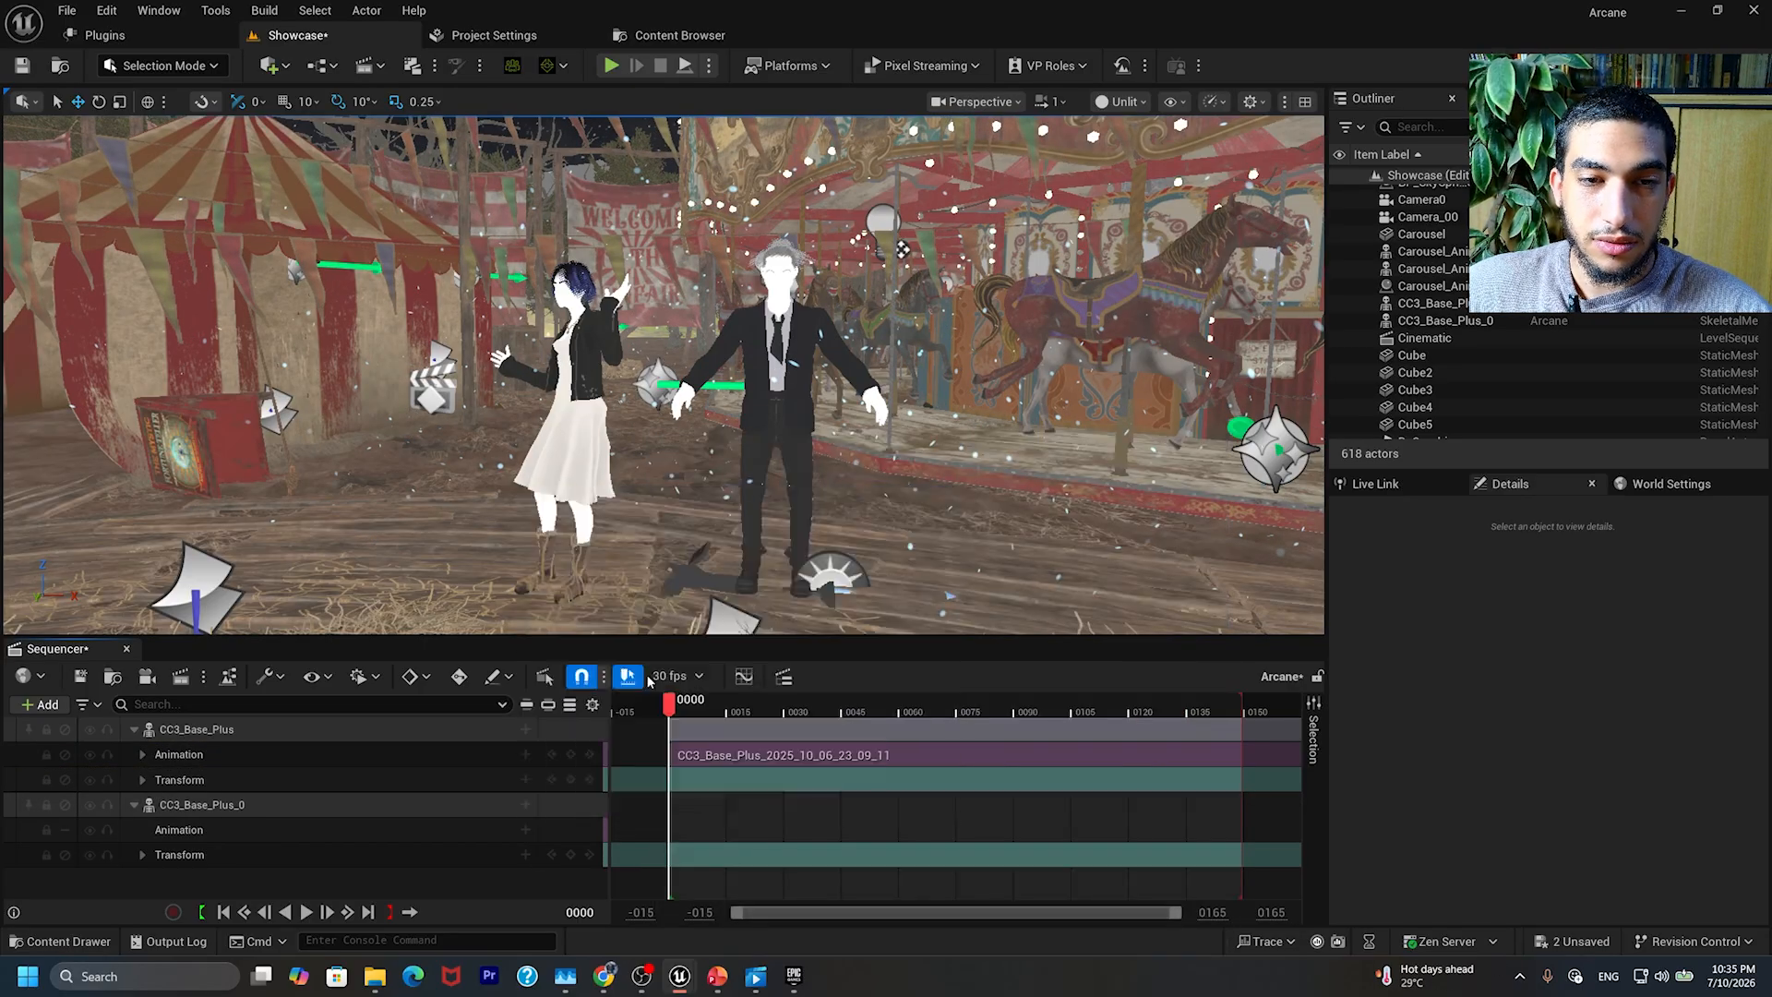
Step: Move the woman in the white dress closer in front of the man, to about X -55.5, Y -4.8
{"action": "right_click_drag", "start_coordinate": [664, 378], "coordinate": [591, 374]}
{"action": "right_click_drag", "start_coordinate": [827, 417], "coordinate": [536, 424]}
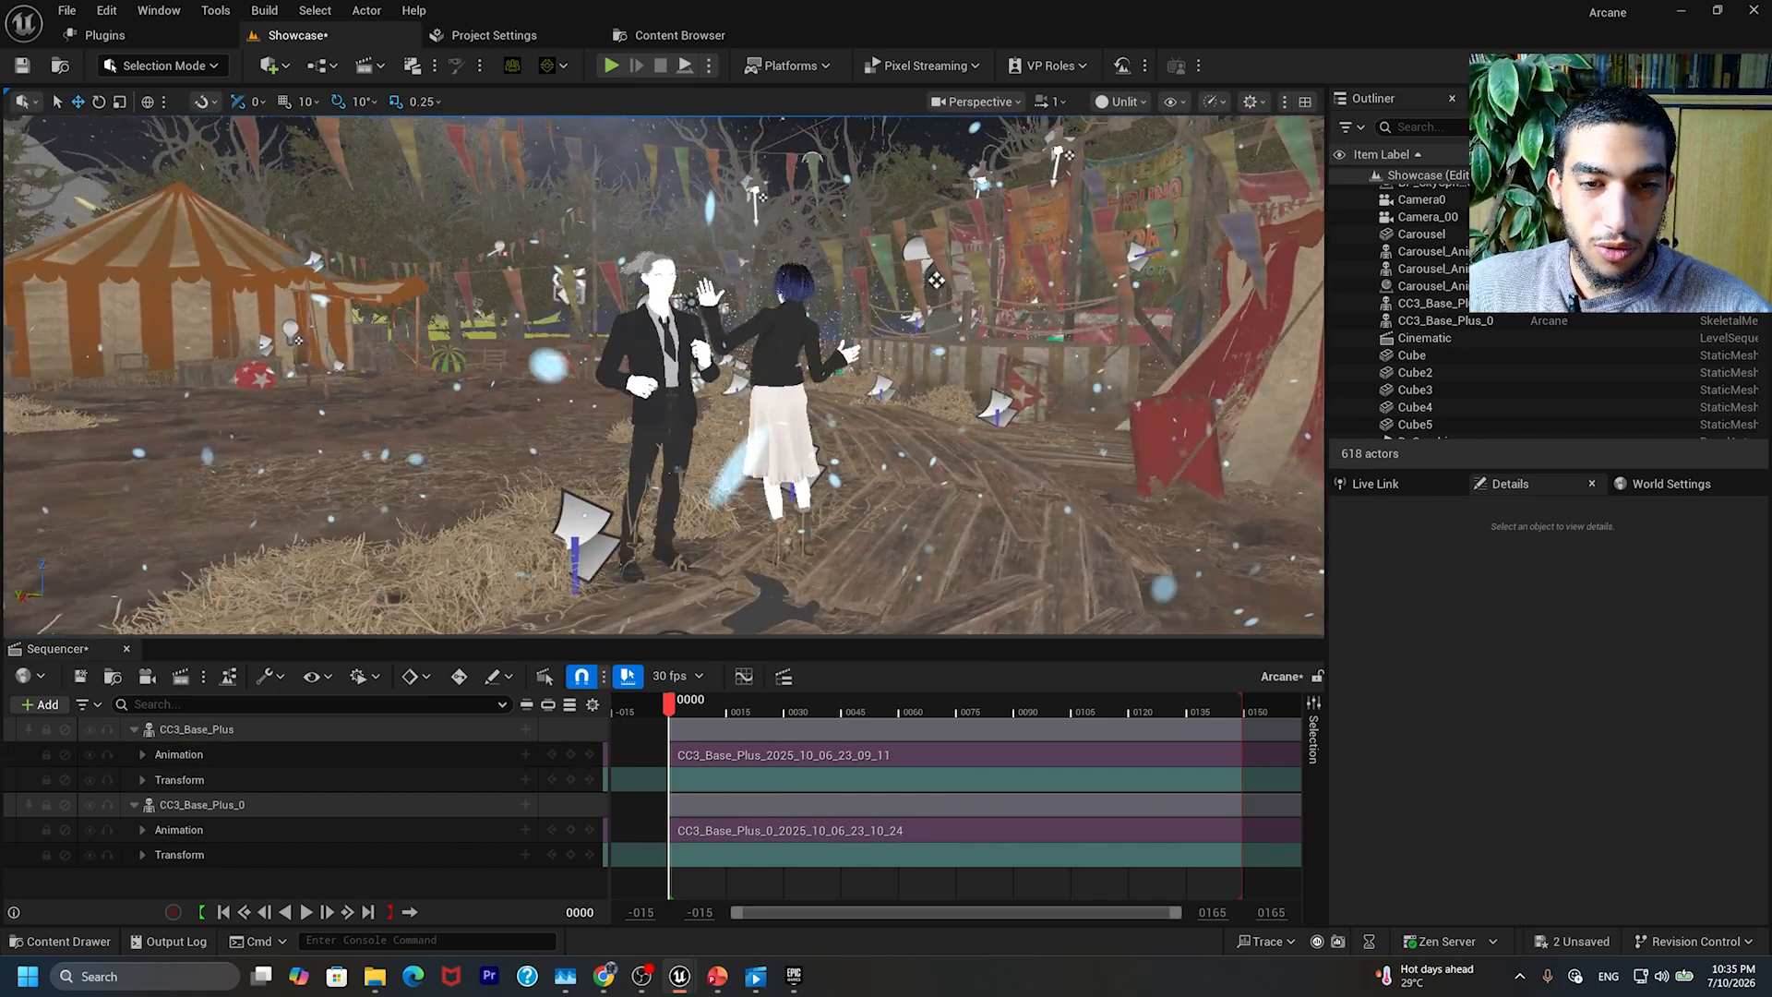
{"action": "left_click", "coordinate": [789, 406]}
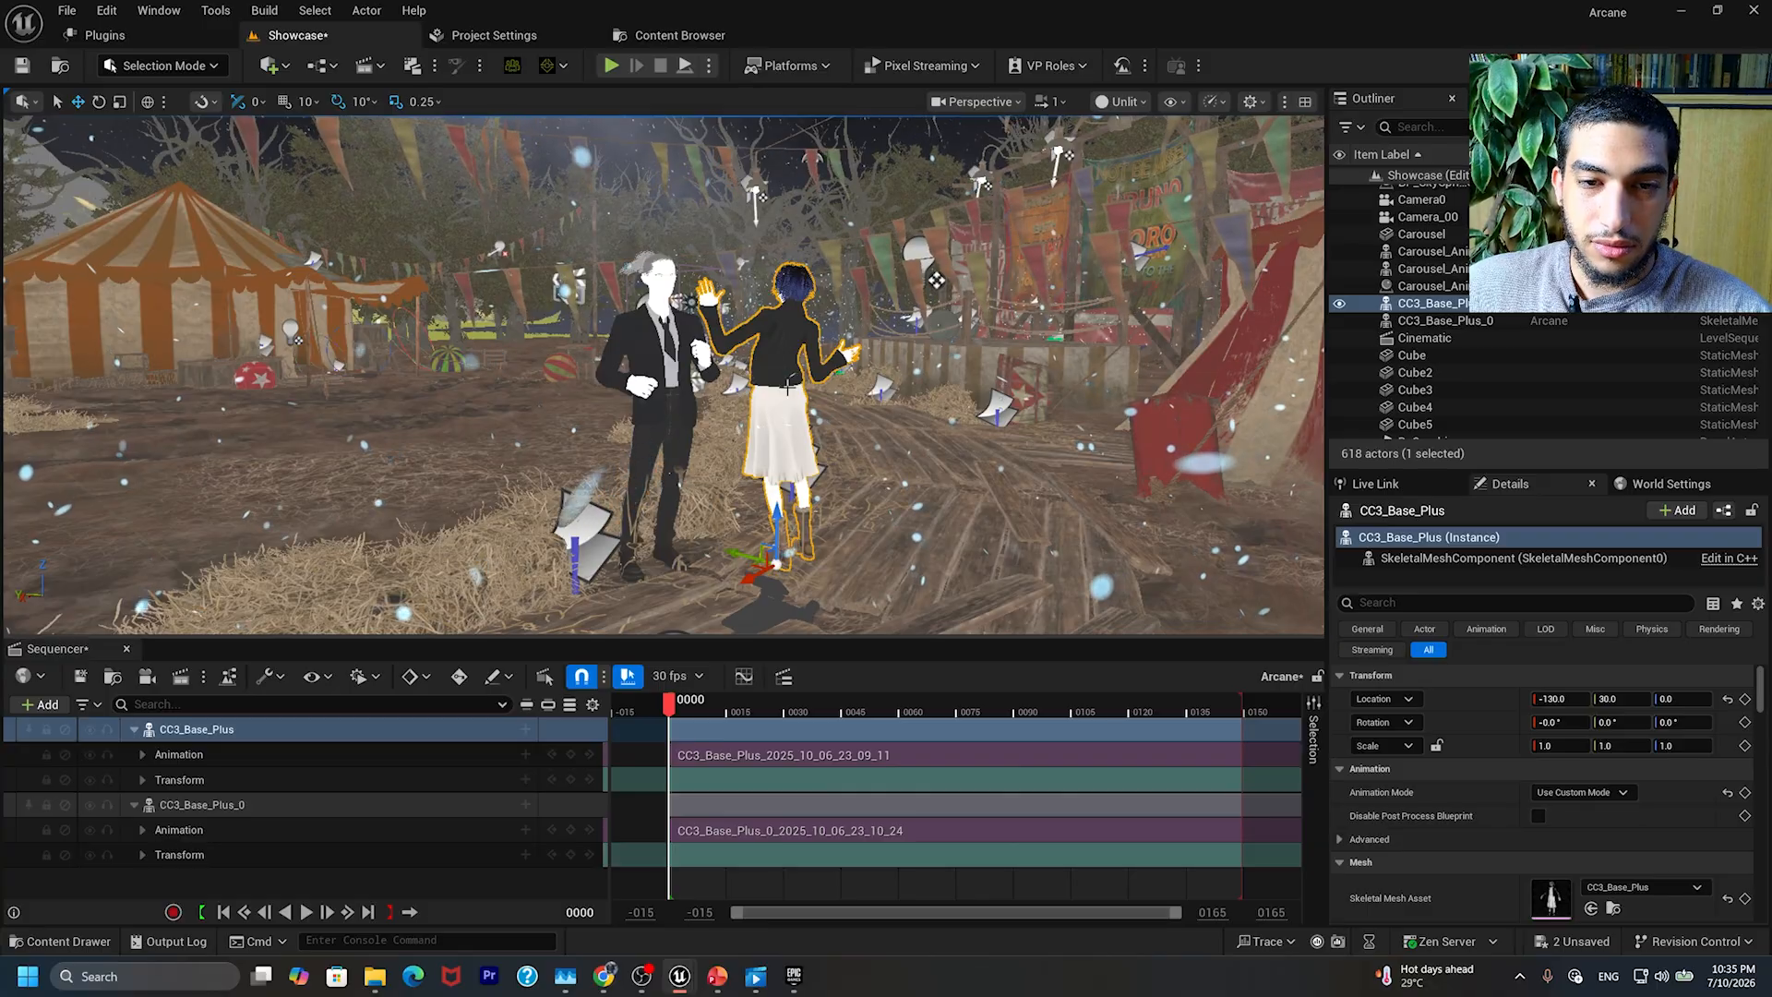
{"action": "left_click_drag", "start_coordinate": [739, 552], "coordinate": [720, 631]}
{"action": "right_click_drag", "start_coordinate": [885, 493], "coordinate": [803, 493]}
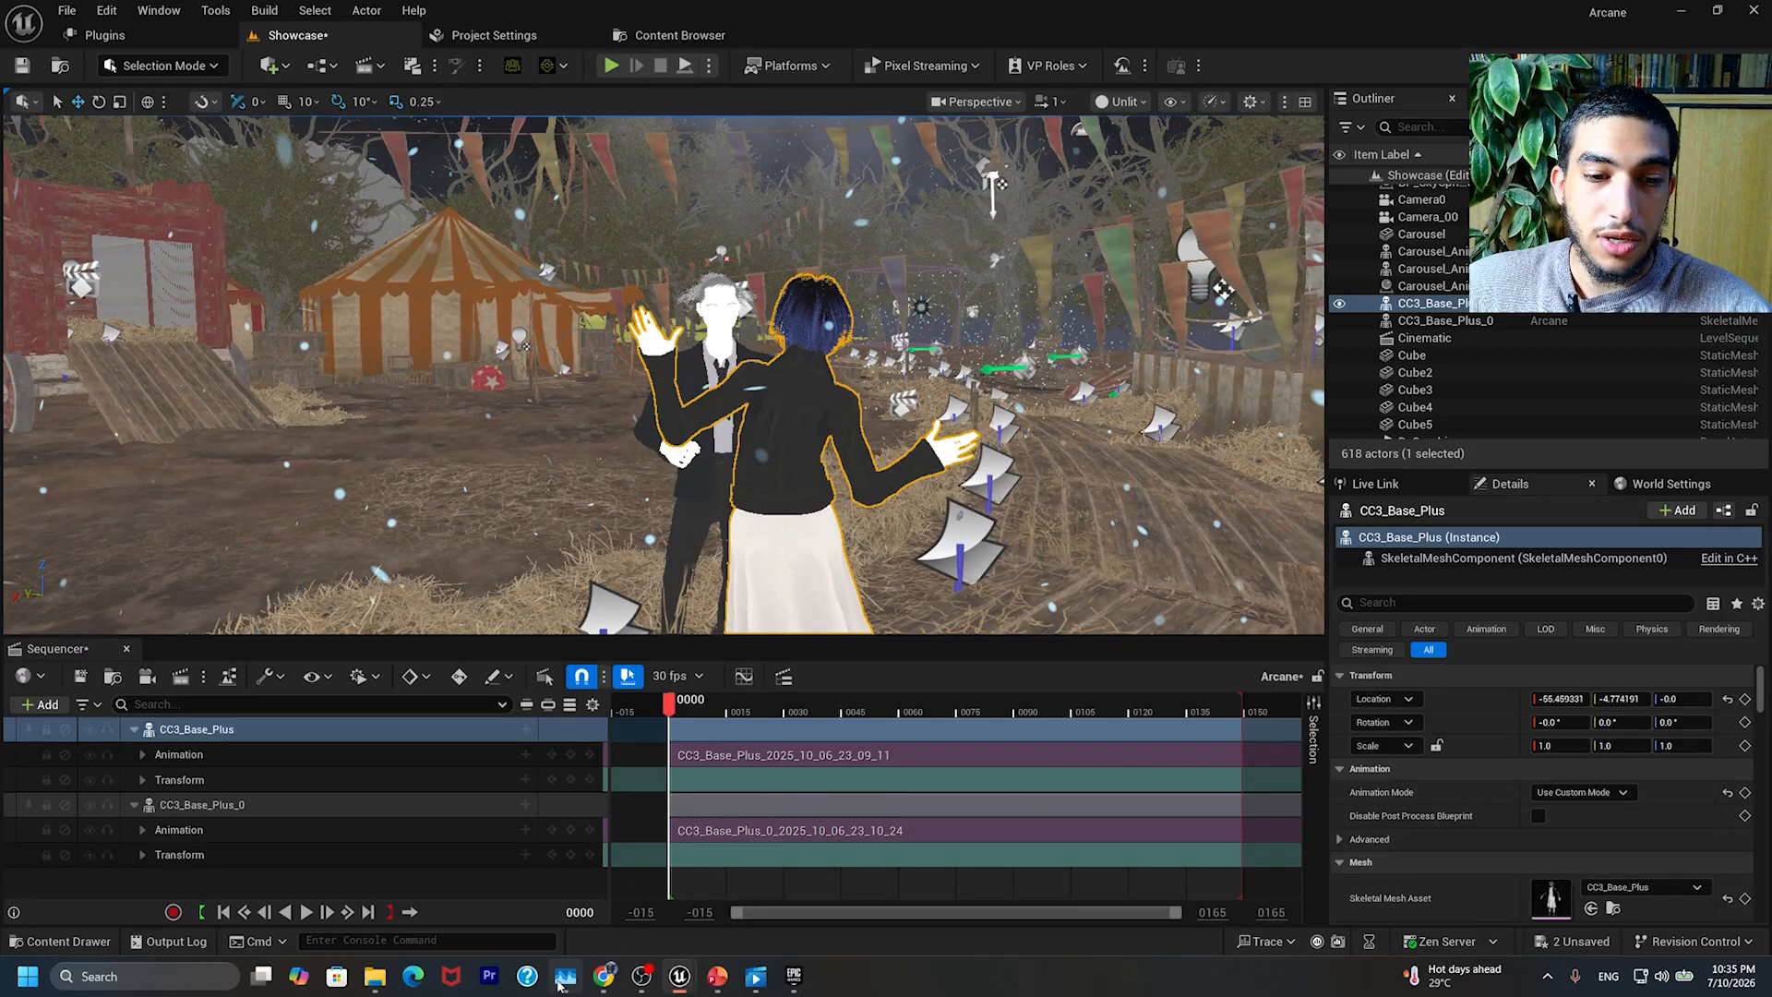
{"action": "mouse_move", "coordinate": [560, 984]}
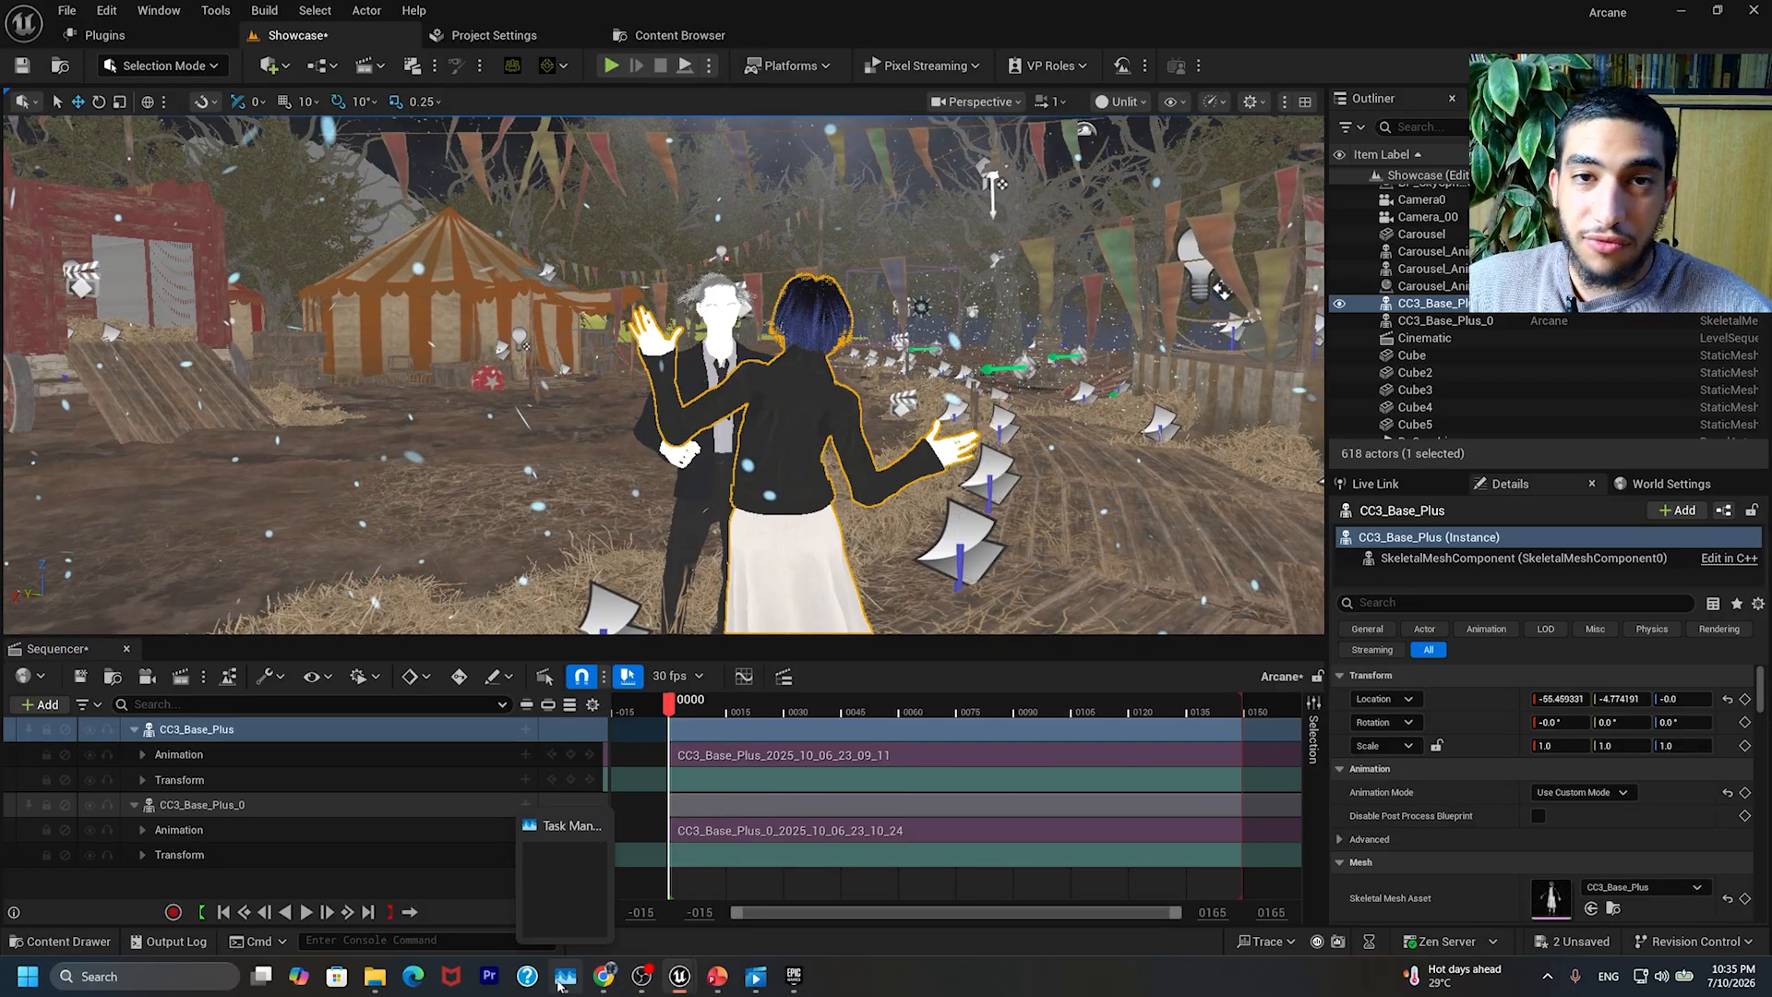
{"action": "left_click", "coordinate": [560, 980]}
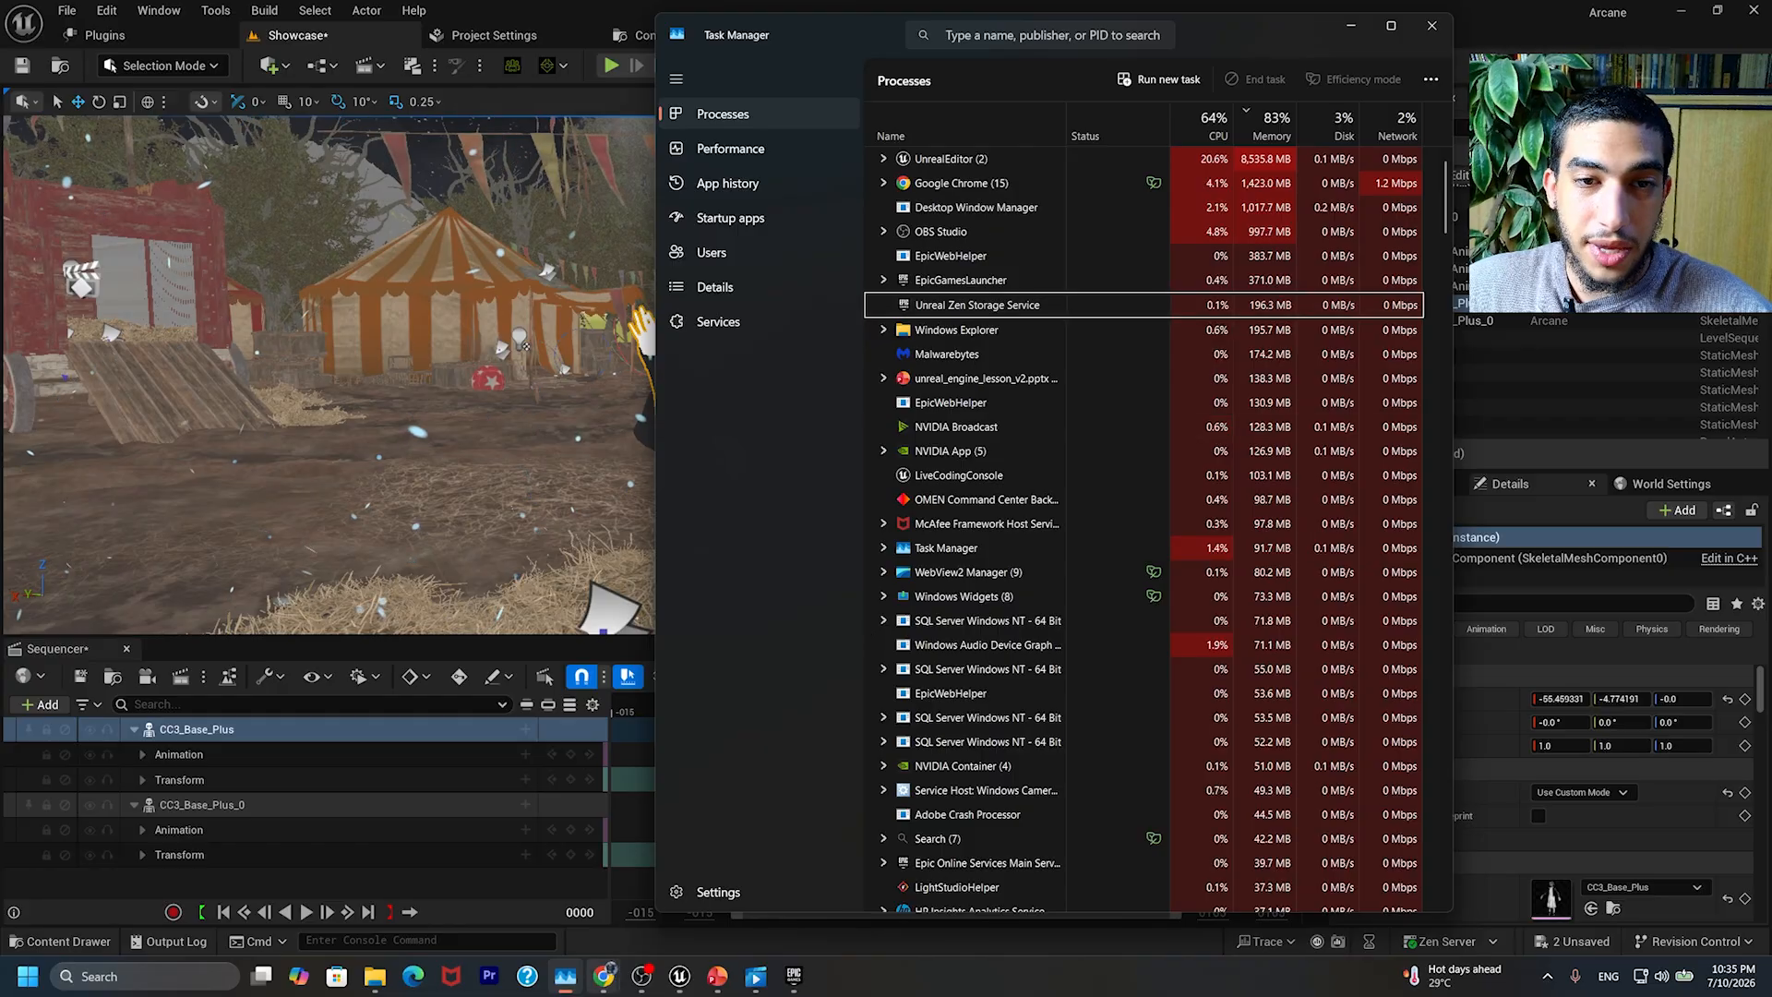
{"action": "left_click", "coordinate": [565, 986]}
Step: Switch to the media player, review the reference video Sequence 03_2 from near its start at volume 20, and return to the Unreal Editor
{"action": "left_click", "coordinate": [753, 978]}
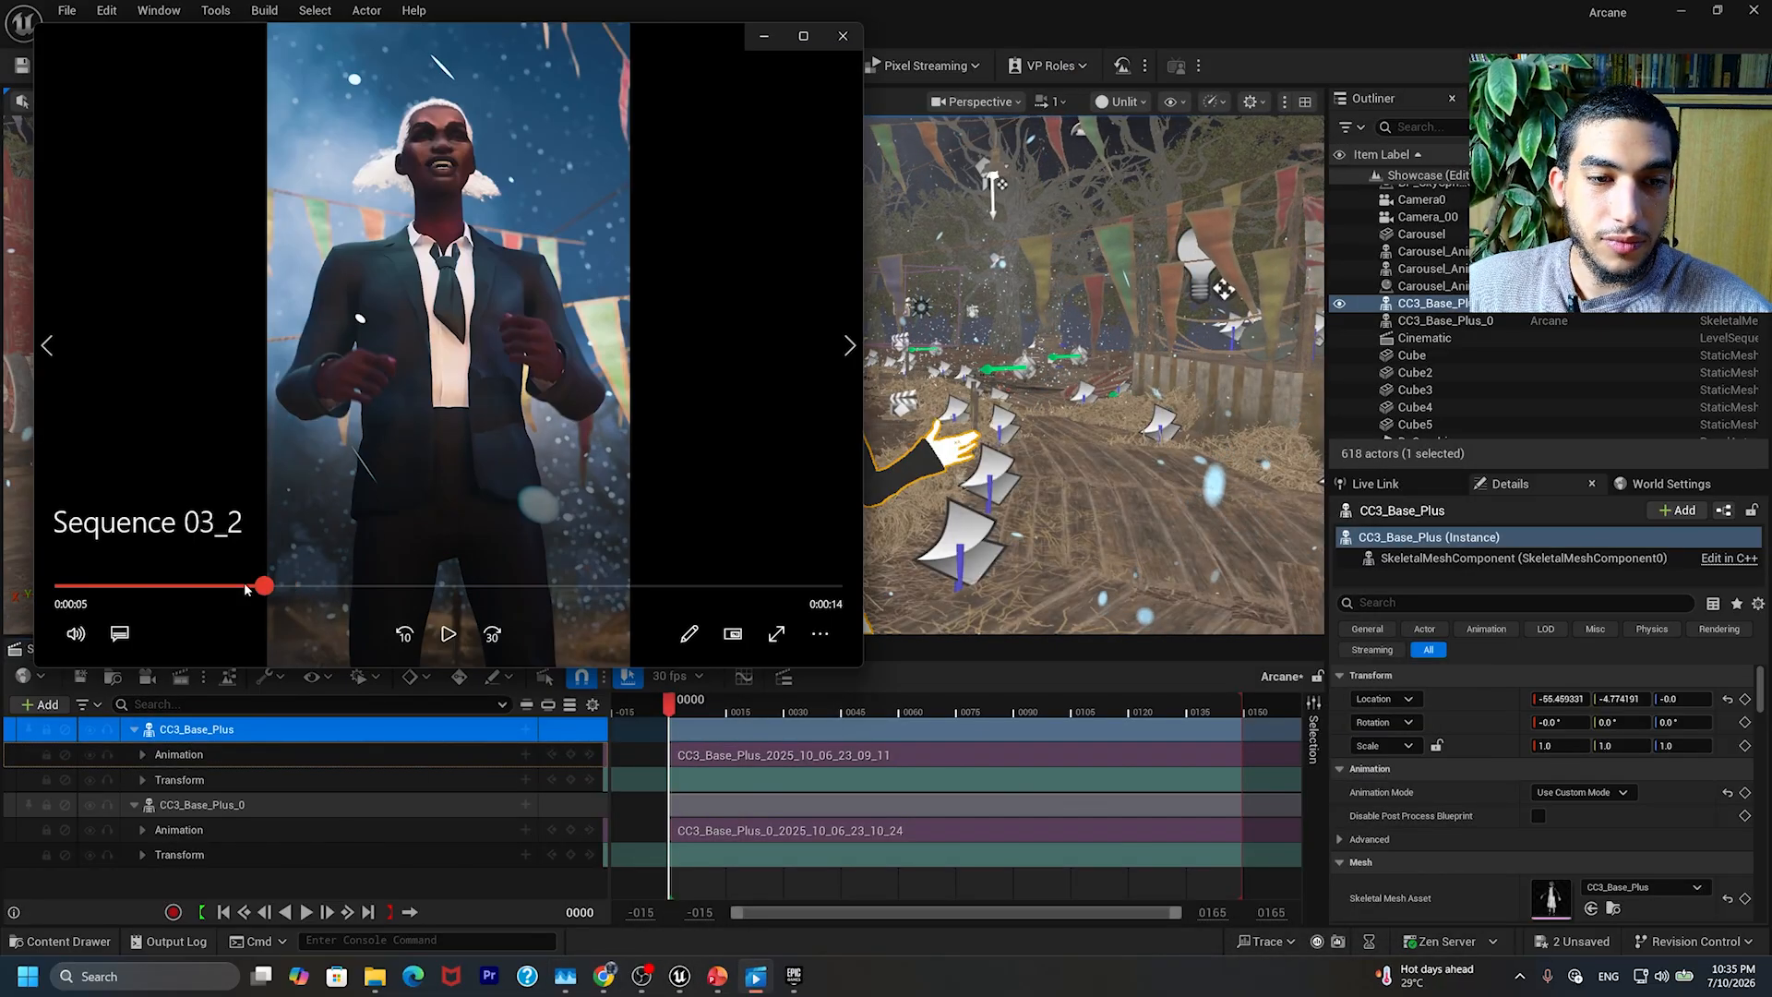
{"action": "left_click_drag", "start_coordinate": [247, 589], "coordinate": [93, 587]}
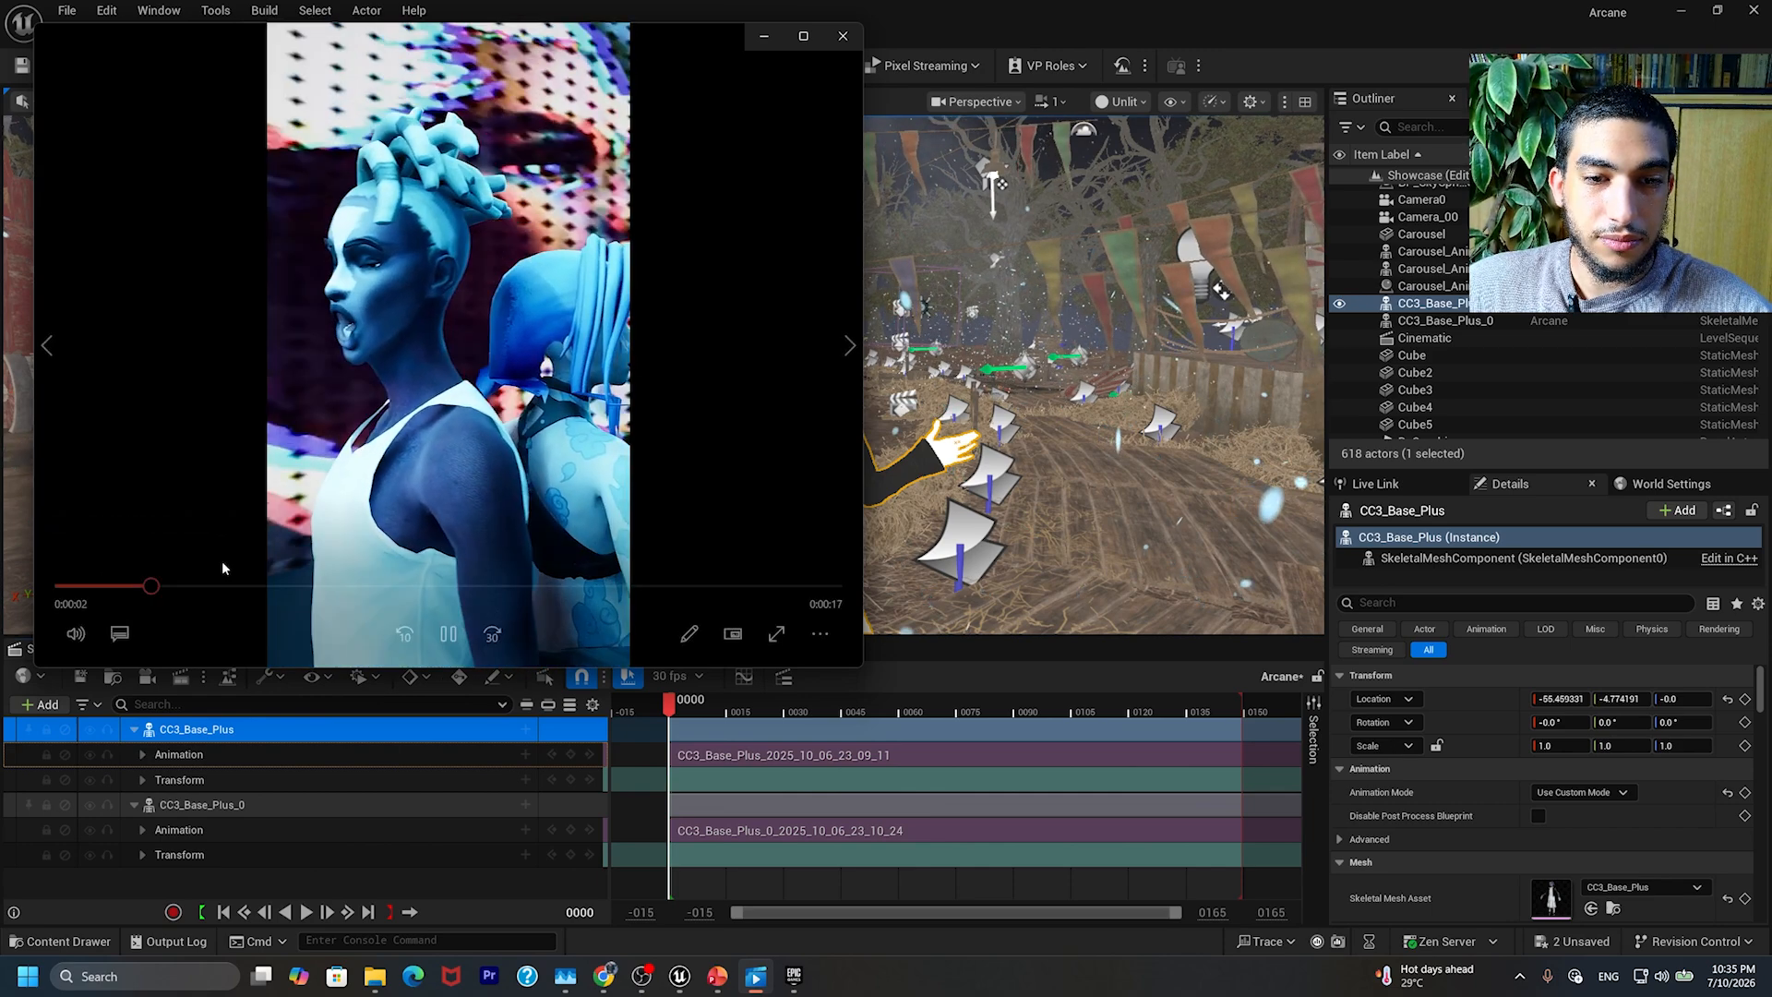
{"action": "left_click", "coordinate": [77, 634]}
{"action": "left_click", "coordinate": [144, 580]}
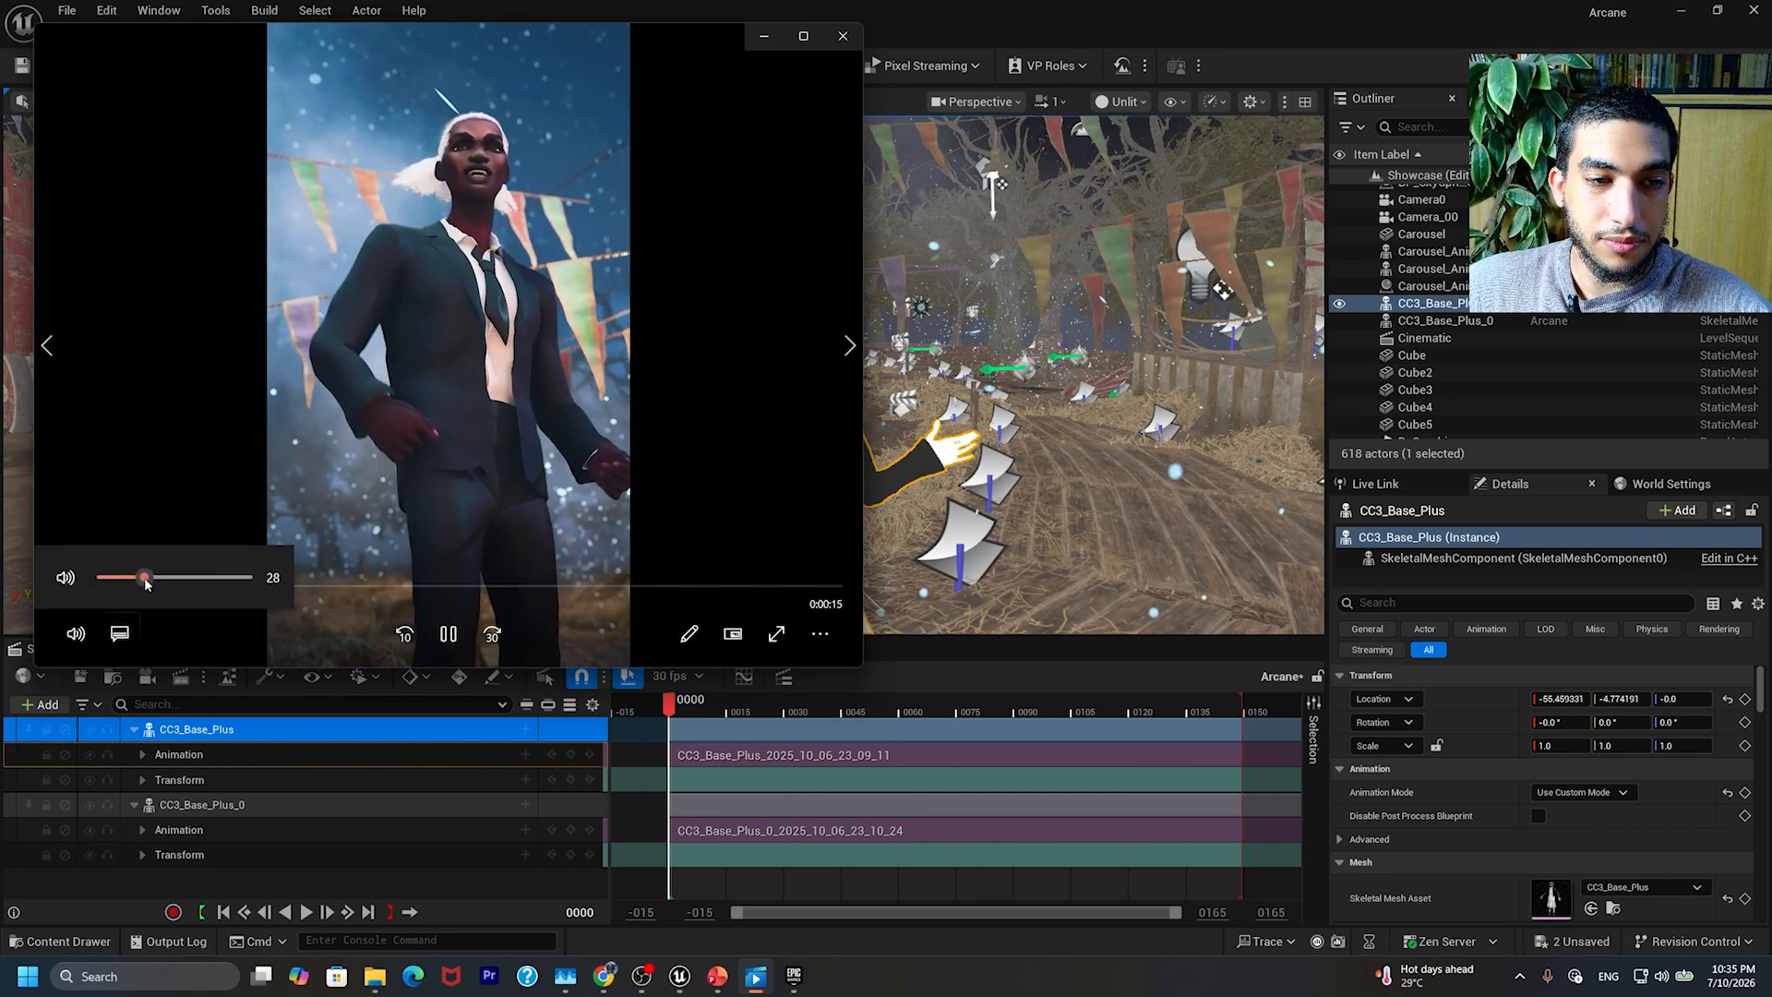
{"action": "left_click_drag", "start_coordinate": [144, 579], "coordinate": [133, 580]}
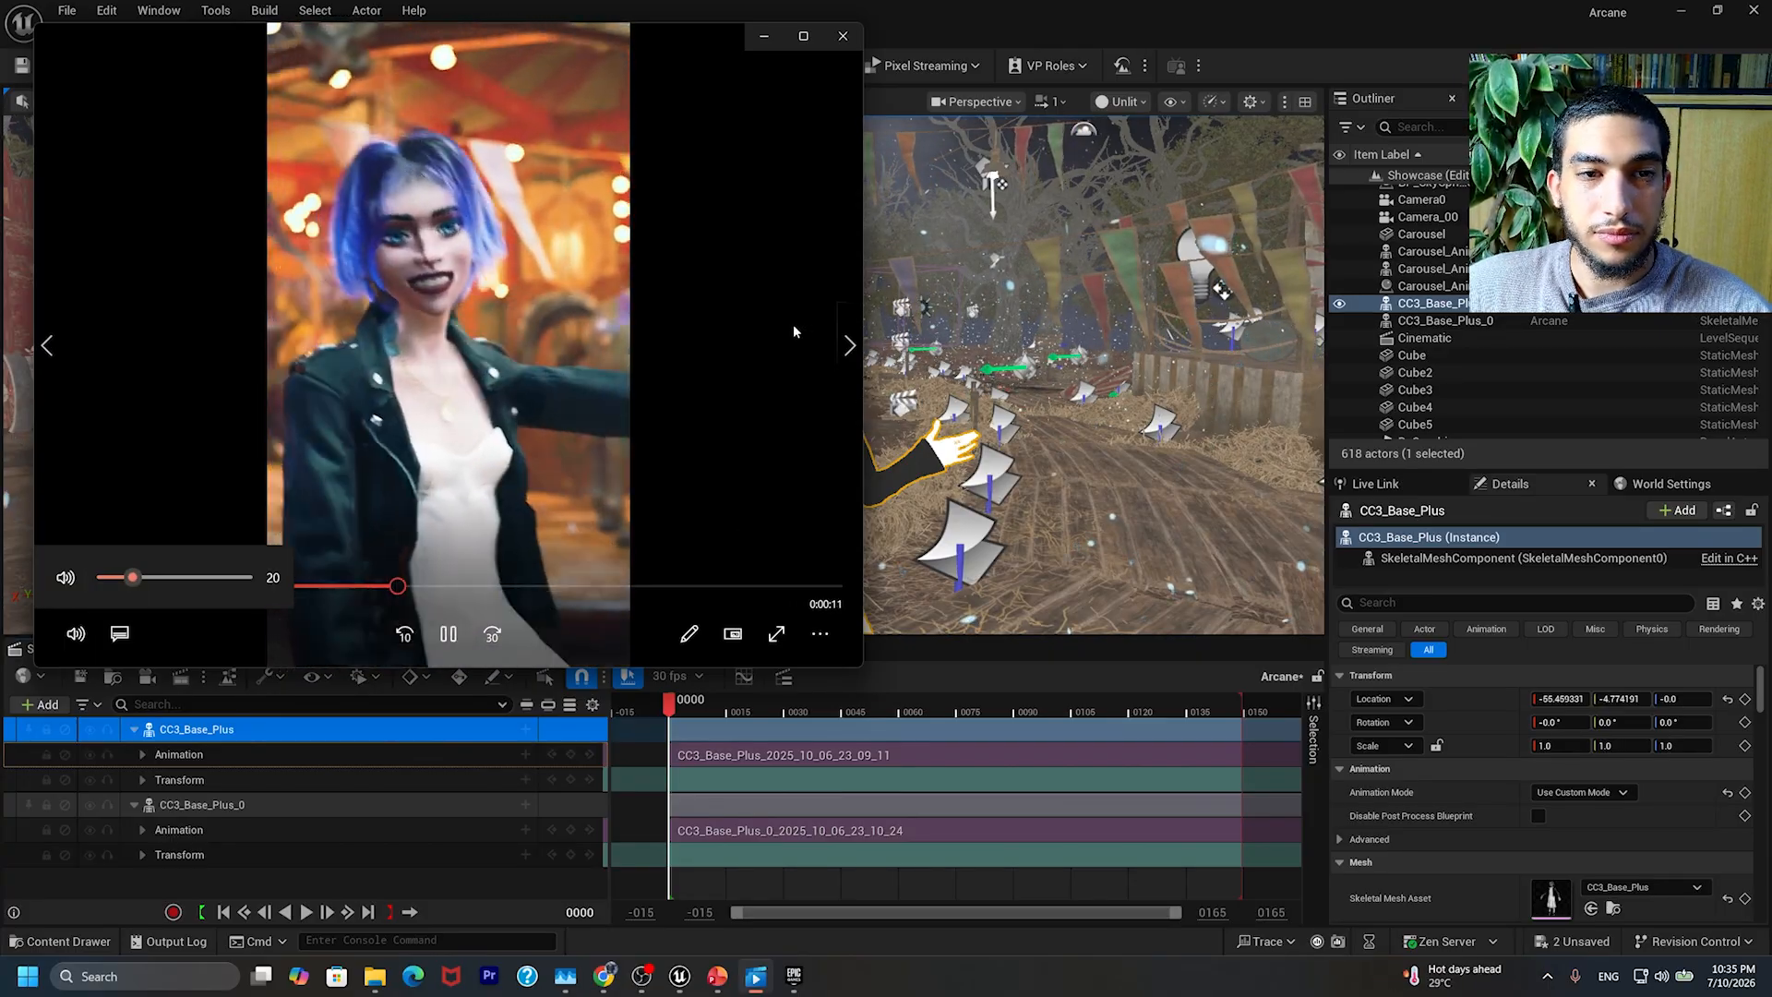
{"action": "left_click", "coordinate": [448, 634]}
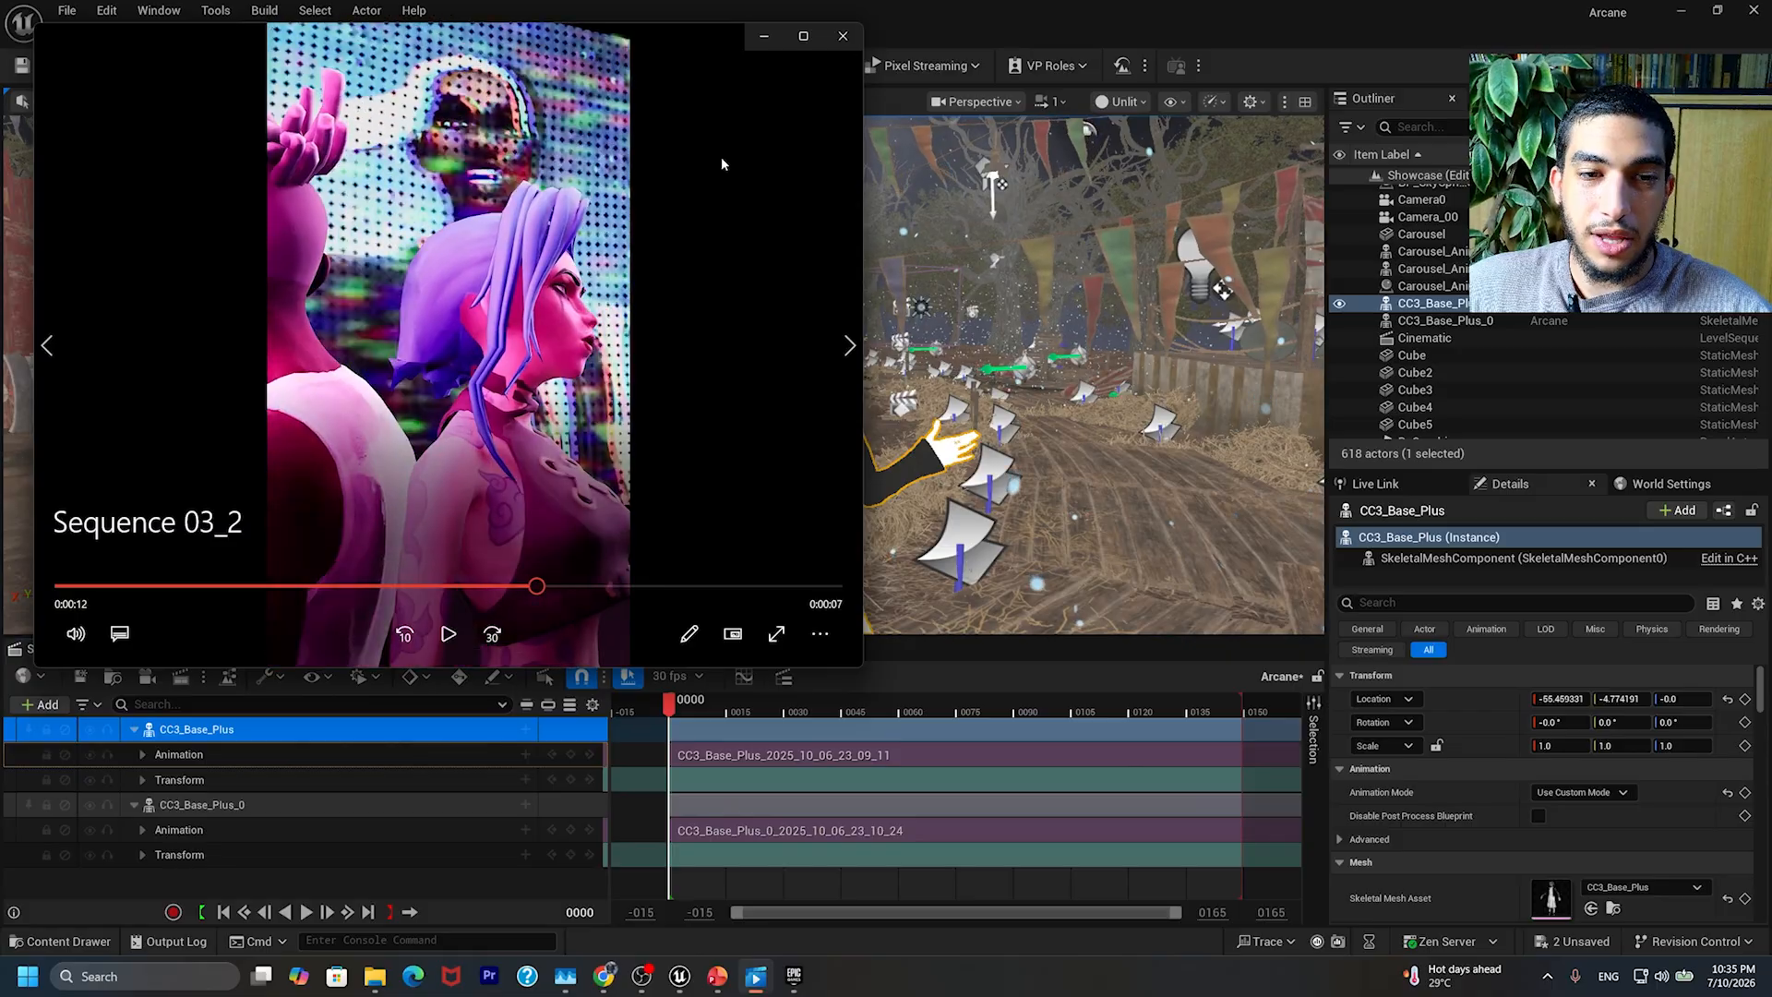
{"action": "left_click", "coordinate": [765, 38]}
Step: Move the playhead to frame 3 and extend the end of the Arcane sequence's playback range to about frame 504
{"action": "key", "text": "f"}
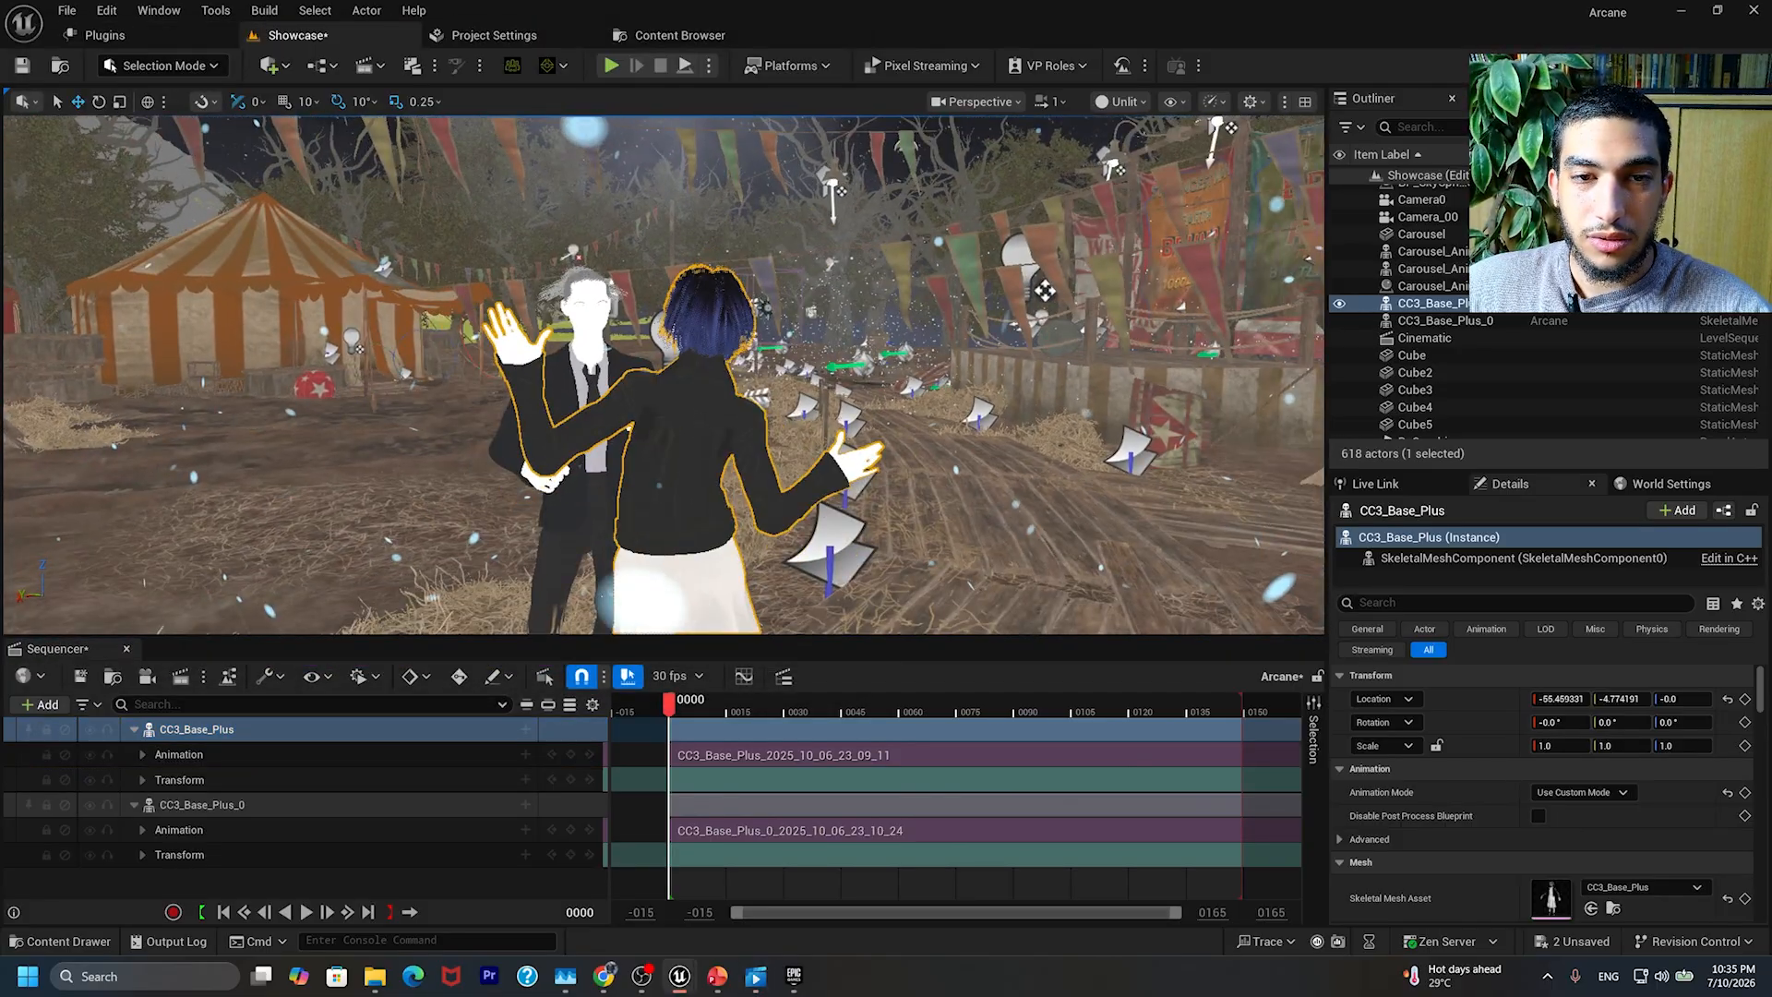
{"action": "right_click_drag", "start_coordinate": [664, 375], "coordinate": [812, 376]}
{"action": "right_click_drag", "start_coordinate": [929, 320], "coordinate": [913, 320]}
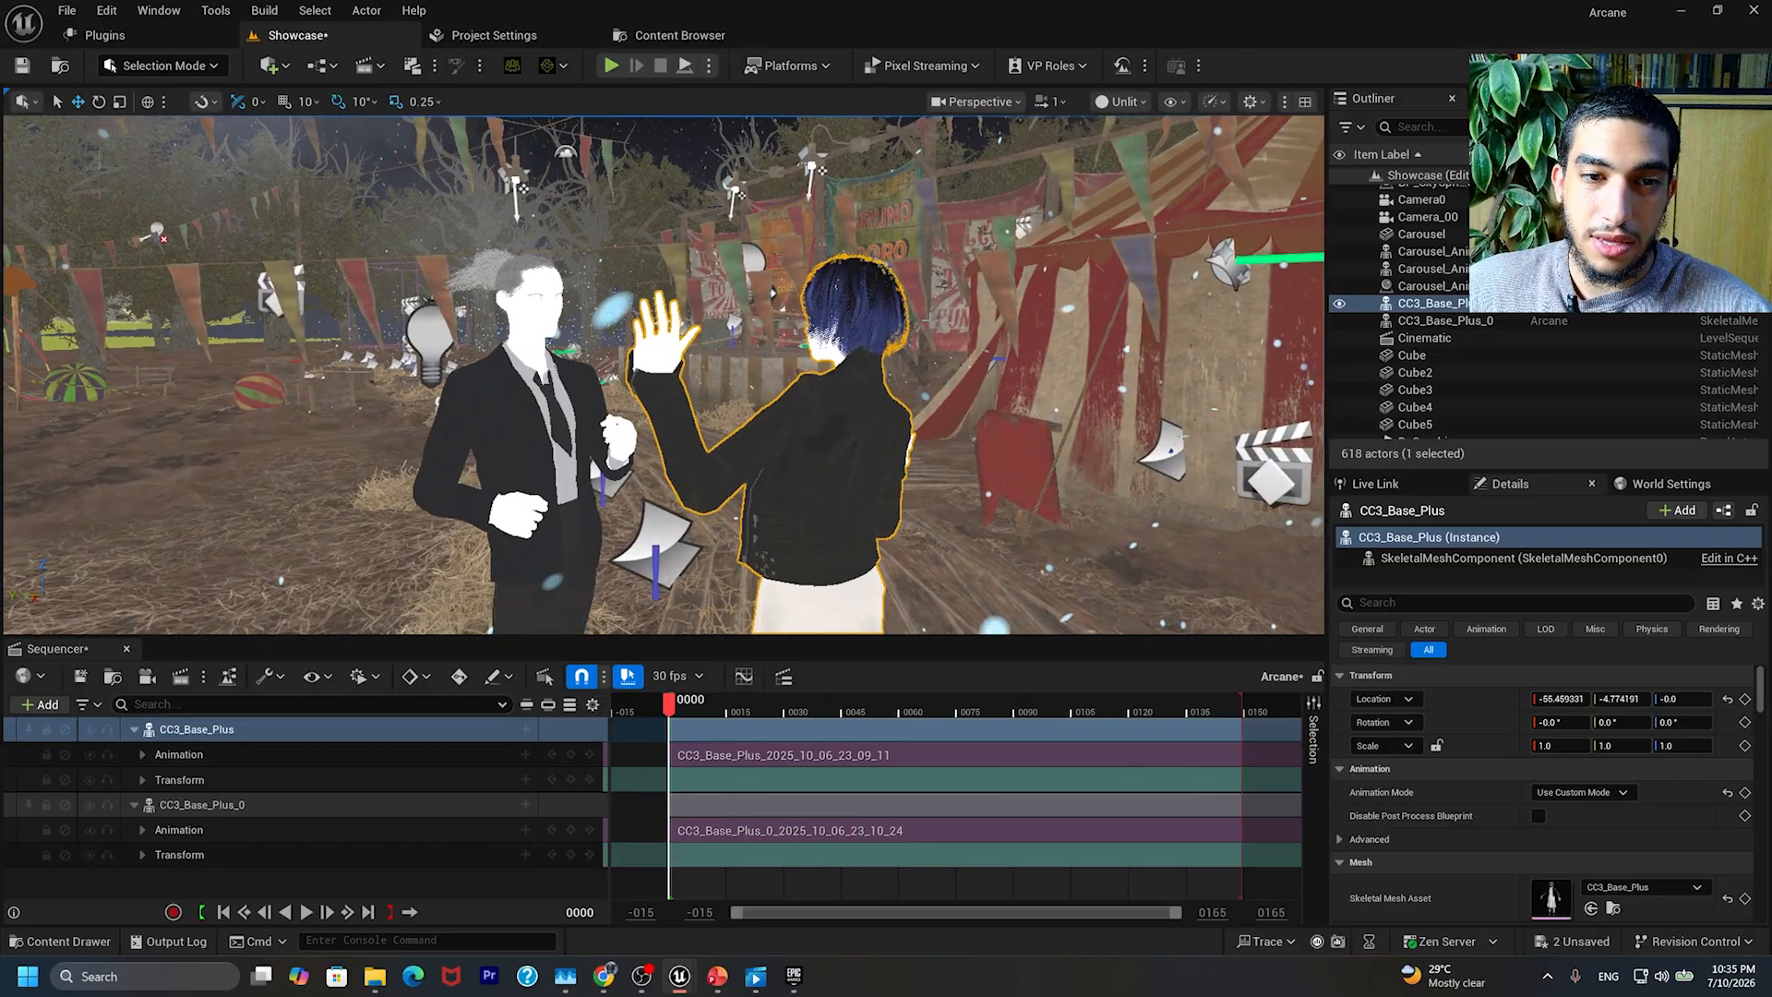
{"action": "mouse_move", "coordinate": [673, 711]}
{"action": "left_mouse_down"}
{"action": "mouse_move", "coordinate": [732, 711]}
{"action": "mouse_move", "coordinate": [680, 715]}
{"action": "left_mouse_up"}
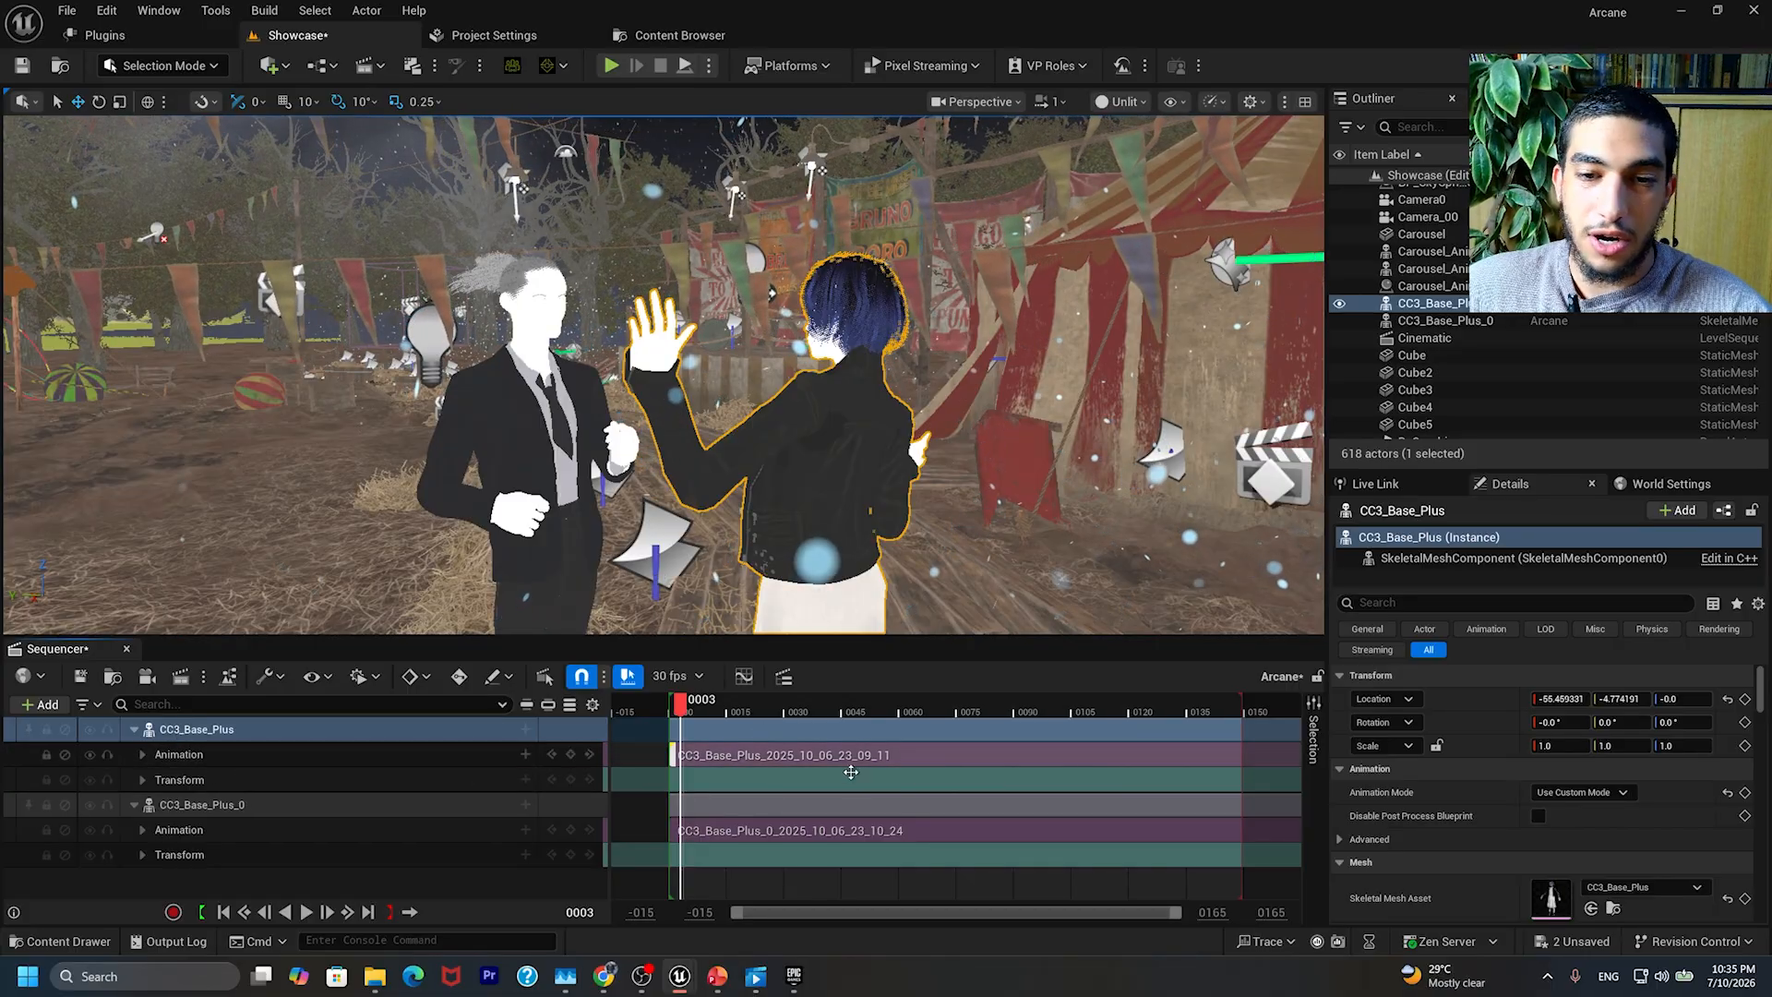
{"action": "scroll", "coordinate": [820, 778], "scroll_direction": "down", "scroll_amount": 5, "text": "ctrl"}
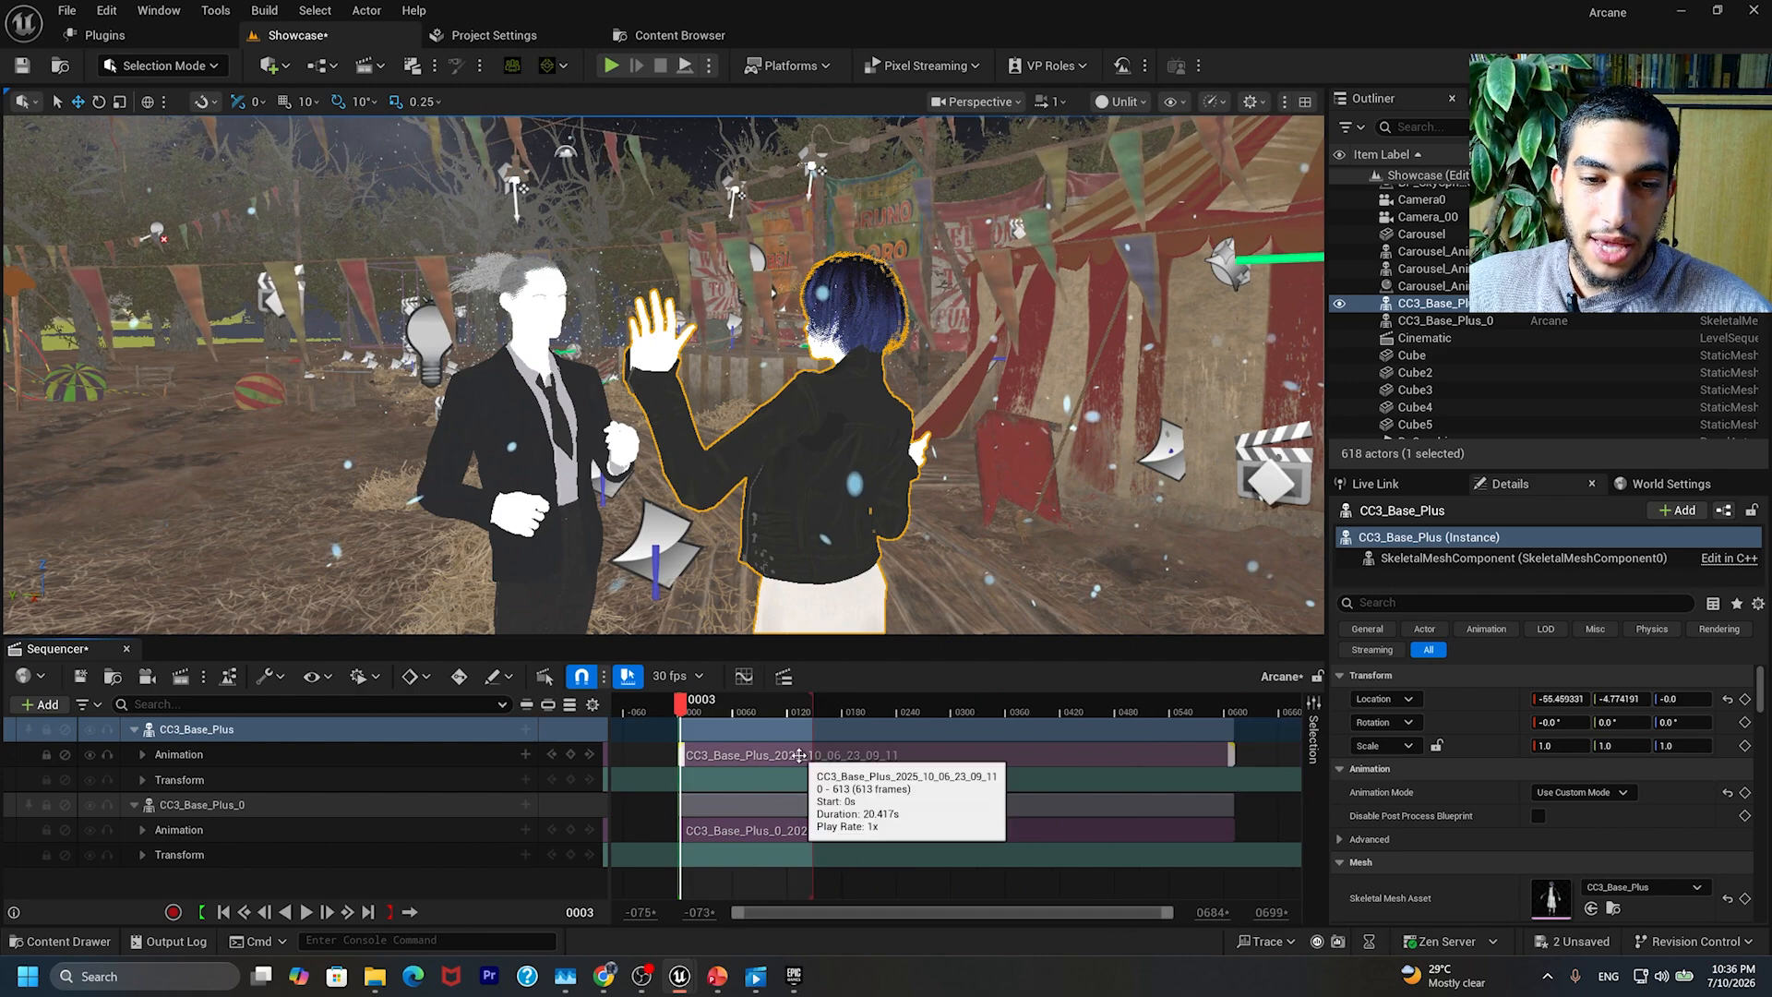
{"action": "scroll", "coordinate": [812, 729], "scroll_direction": "down", "scroll_amount": 2, "text": "ctrl"}
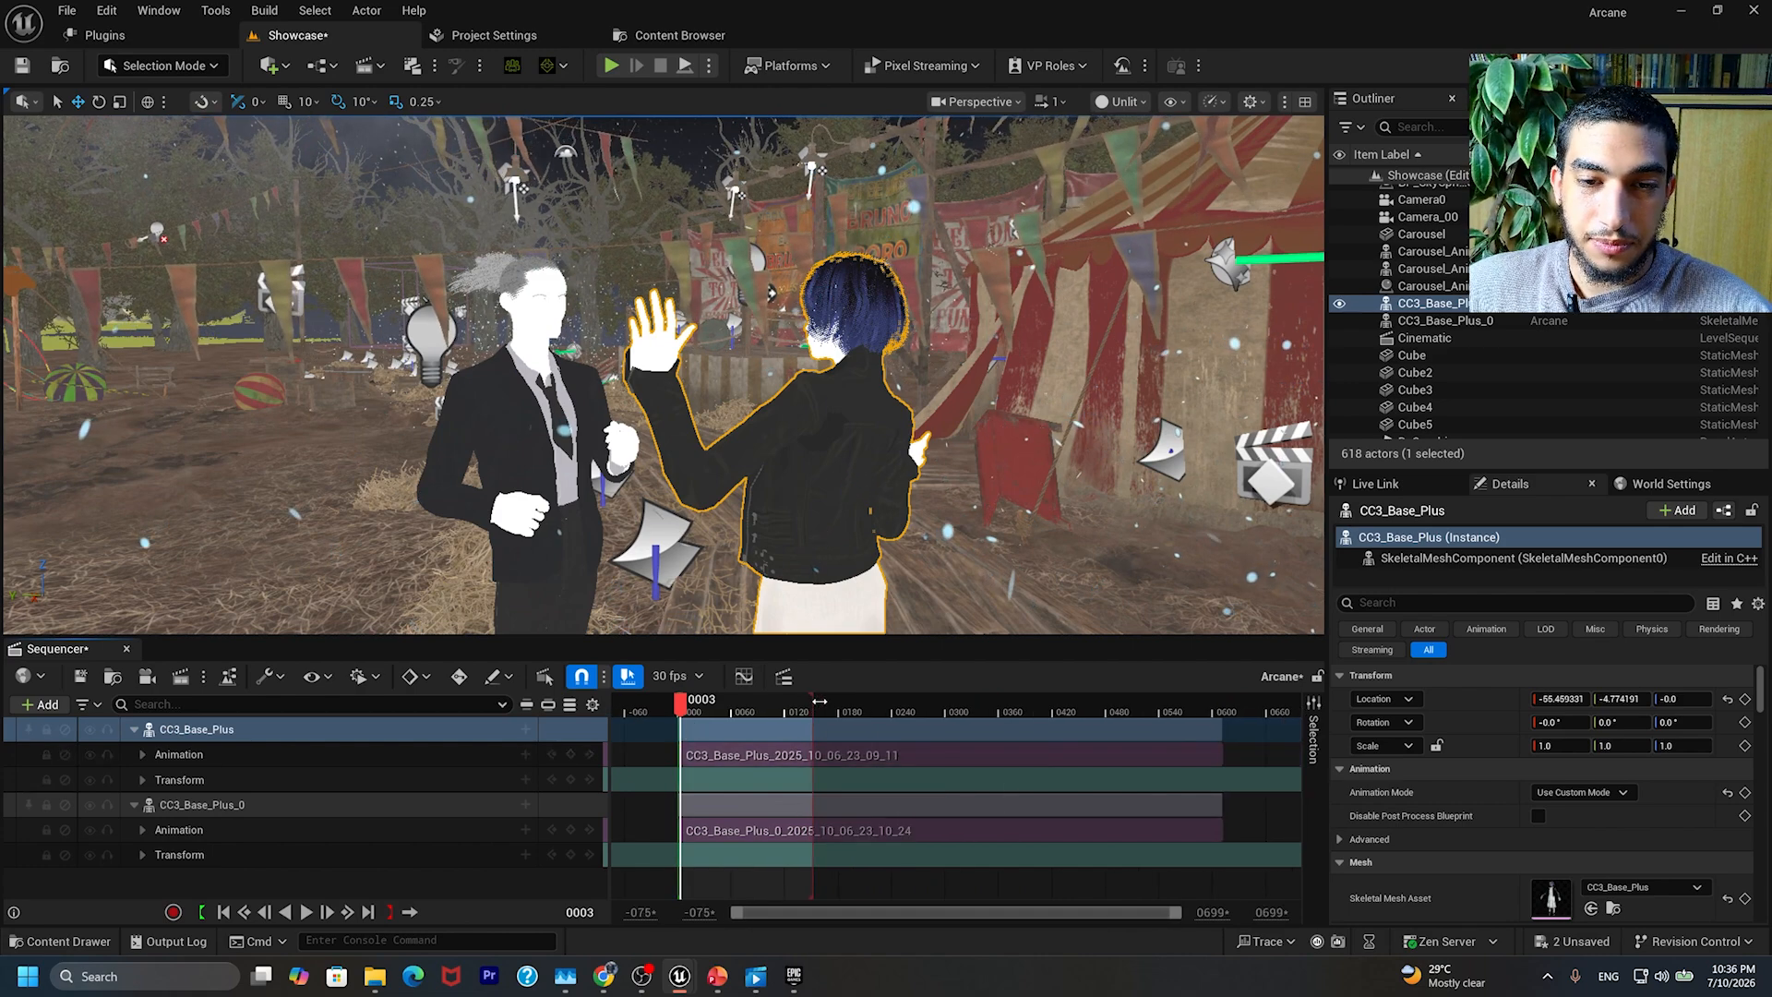
{"action": "left_click_drag", "start_coordinate": [819, 701], "coordinate": [1127, 724]}
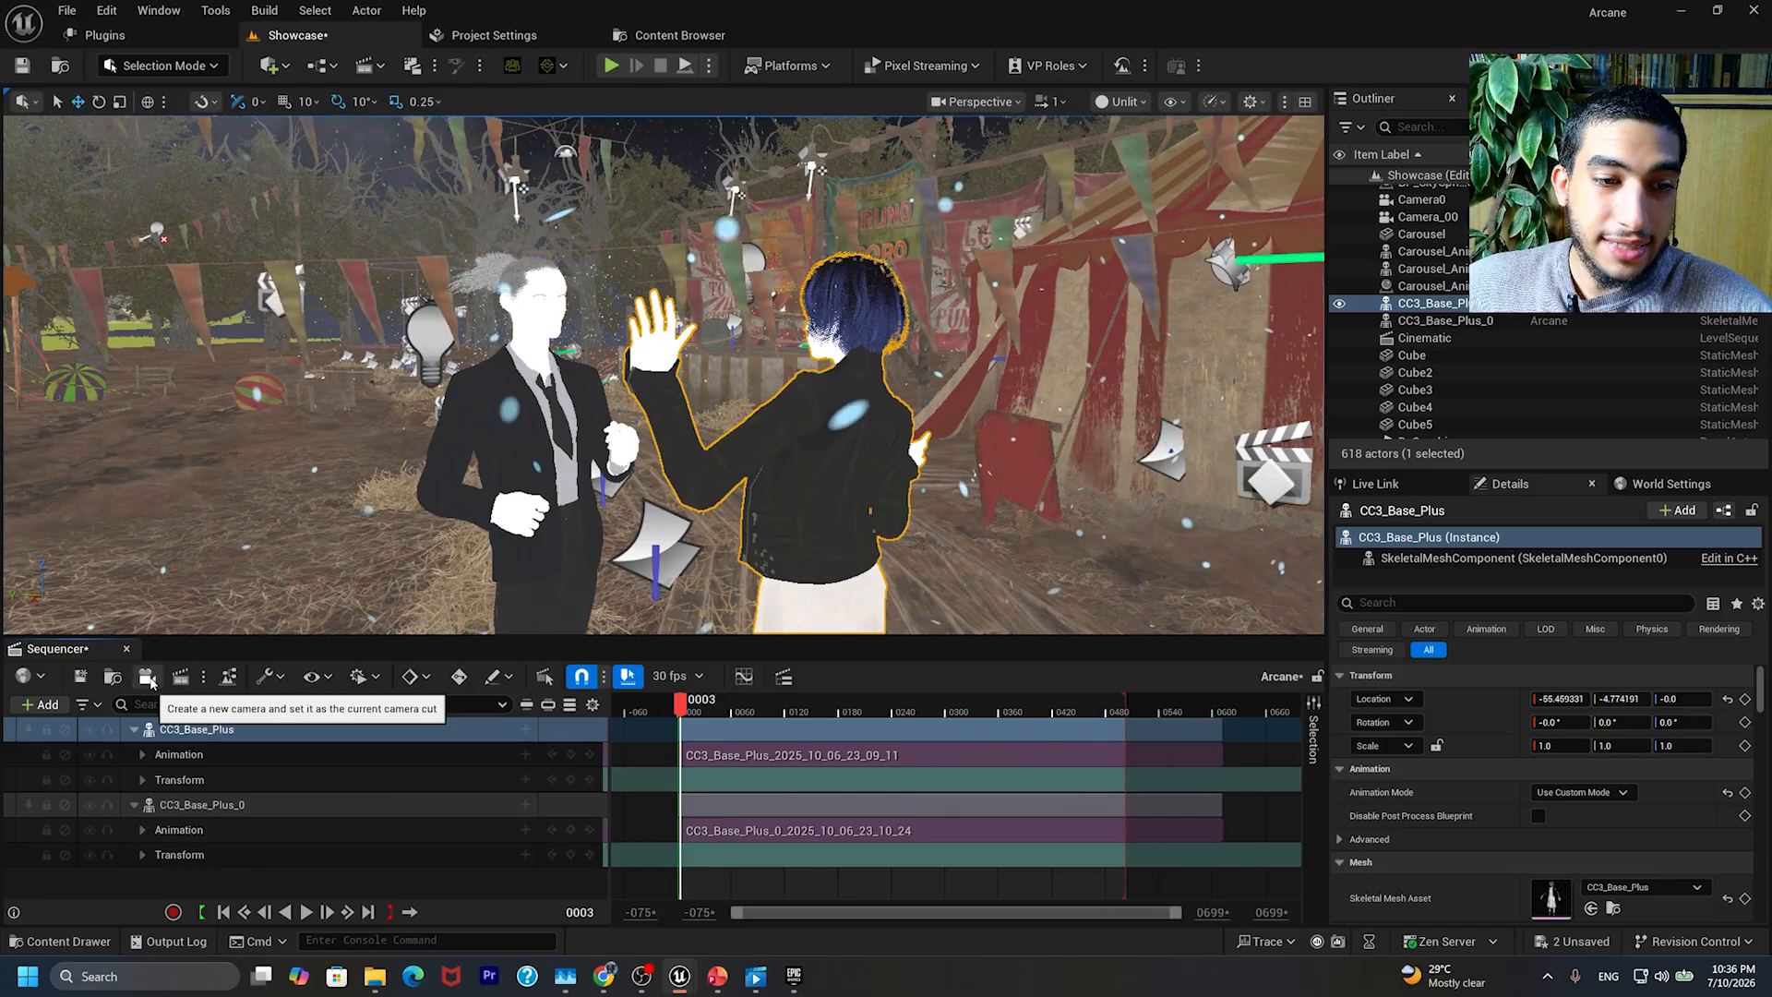
Step: Create a new cine camera as the current camera cut and pull it slightly back from the two characters
{"action": "left_click", "coordinate": [148, 679]}
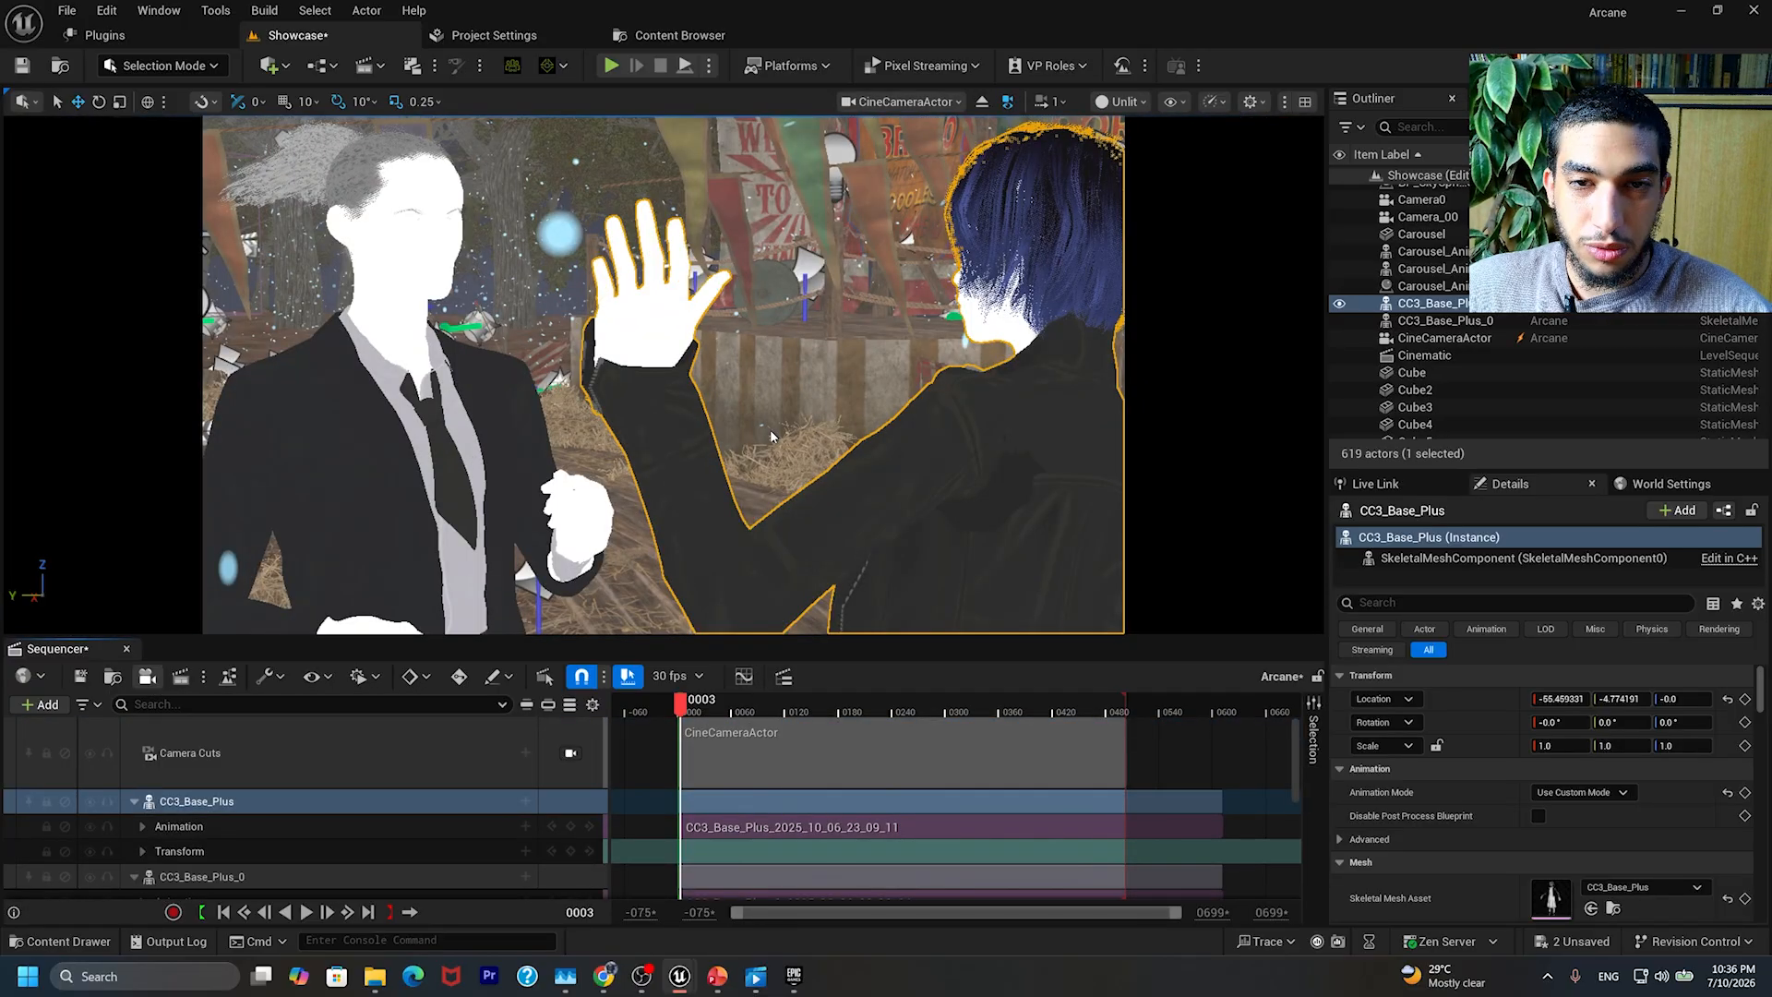
{"action": "right_click_drag", "start_coordinate": [767, 451], "coordinate": [767, 451]}
{"action": "key", "text": "s"}
Step: Examine the Camera Cuts track and the CineCameraActor track's aperture, focal length and focus distance properties
{"action": "scroll", "coordinate": [262, 799], "scroll_direction": "down", "scroll_amount": 5}
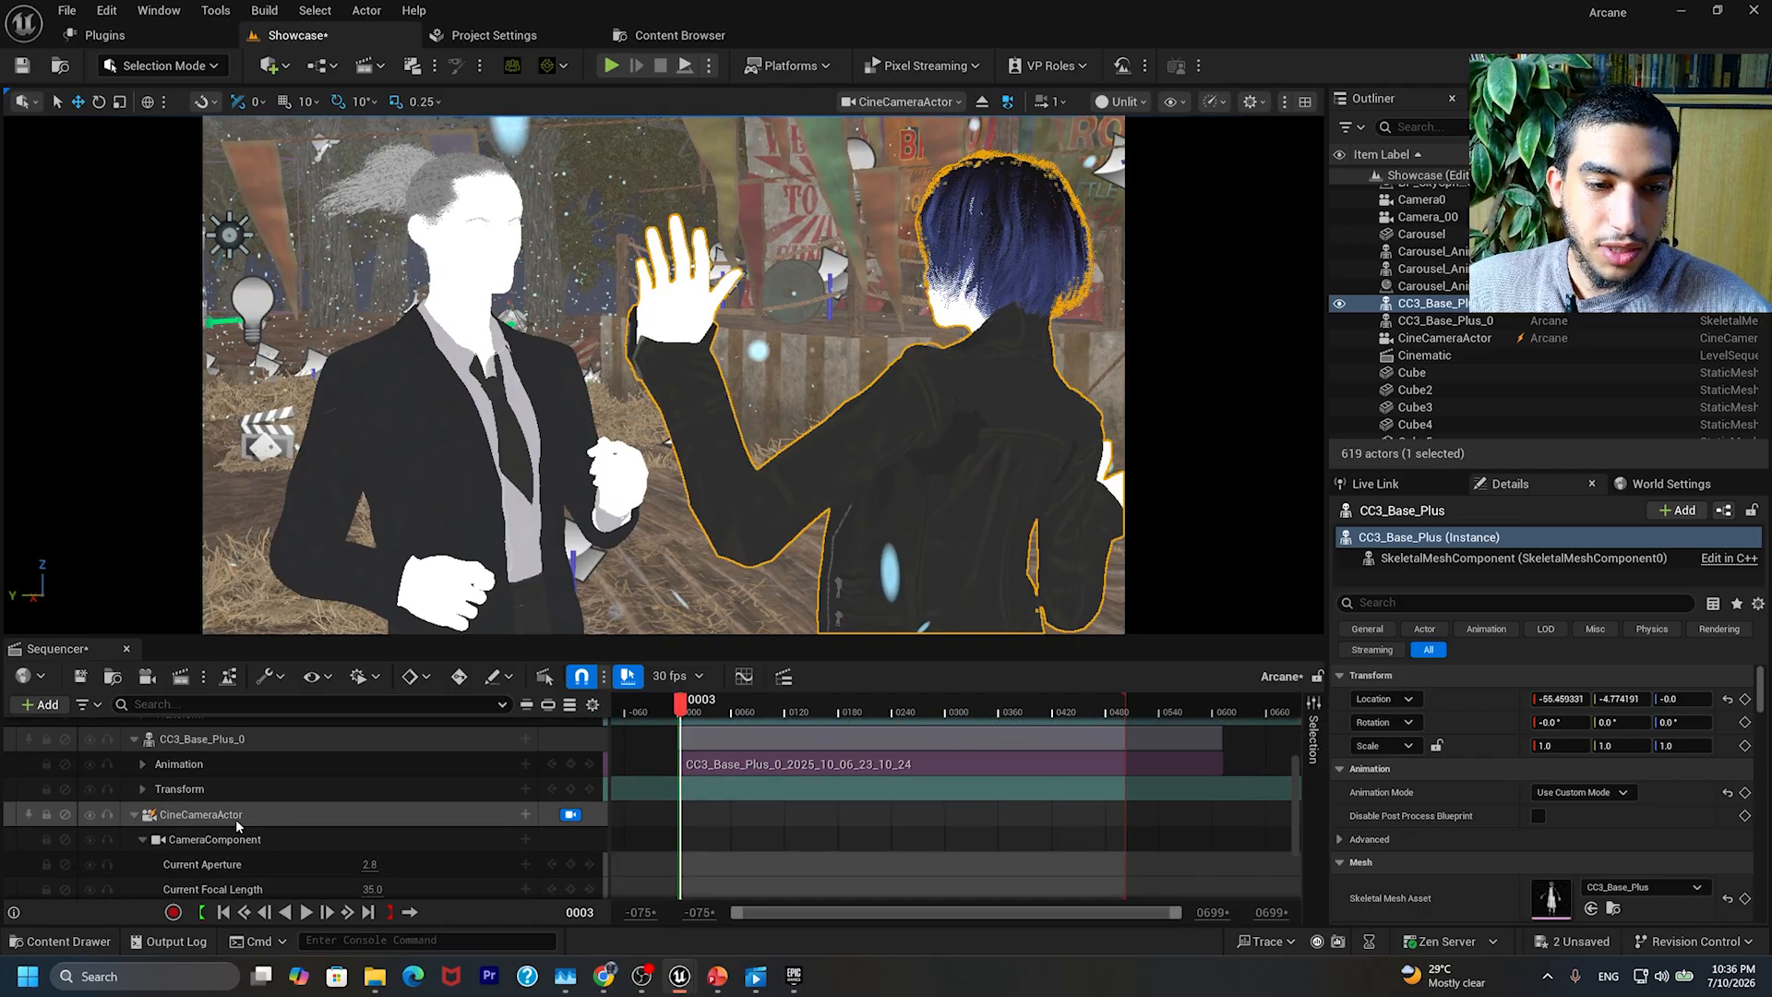
{"action": "scroll", "coordinate": [456, 822], "scroll_direction": "down", "scroll_amount": 2}
{"action": "scroll", "coordinate": [457, 822], "scroll_direction": "up", "scroll_amount": 8}
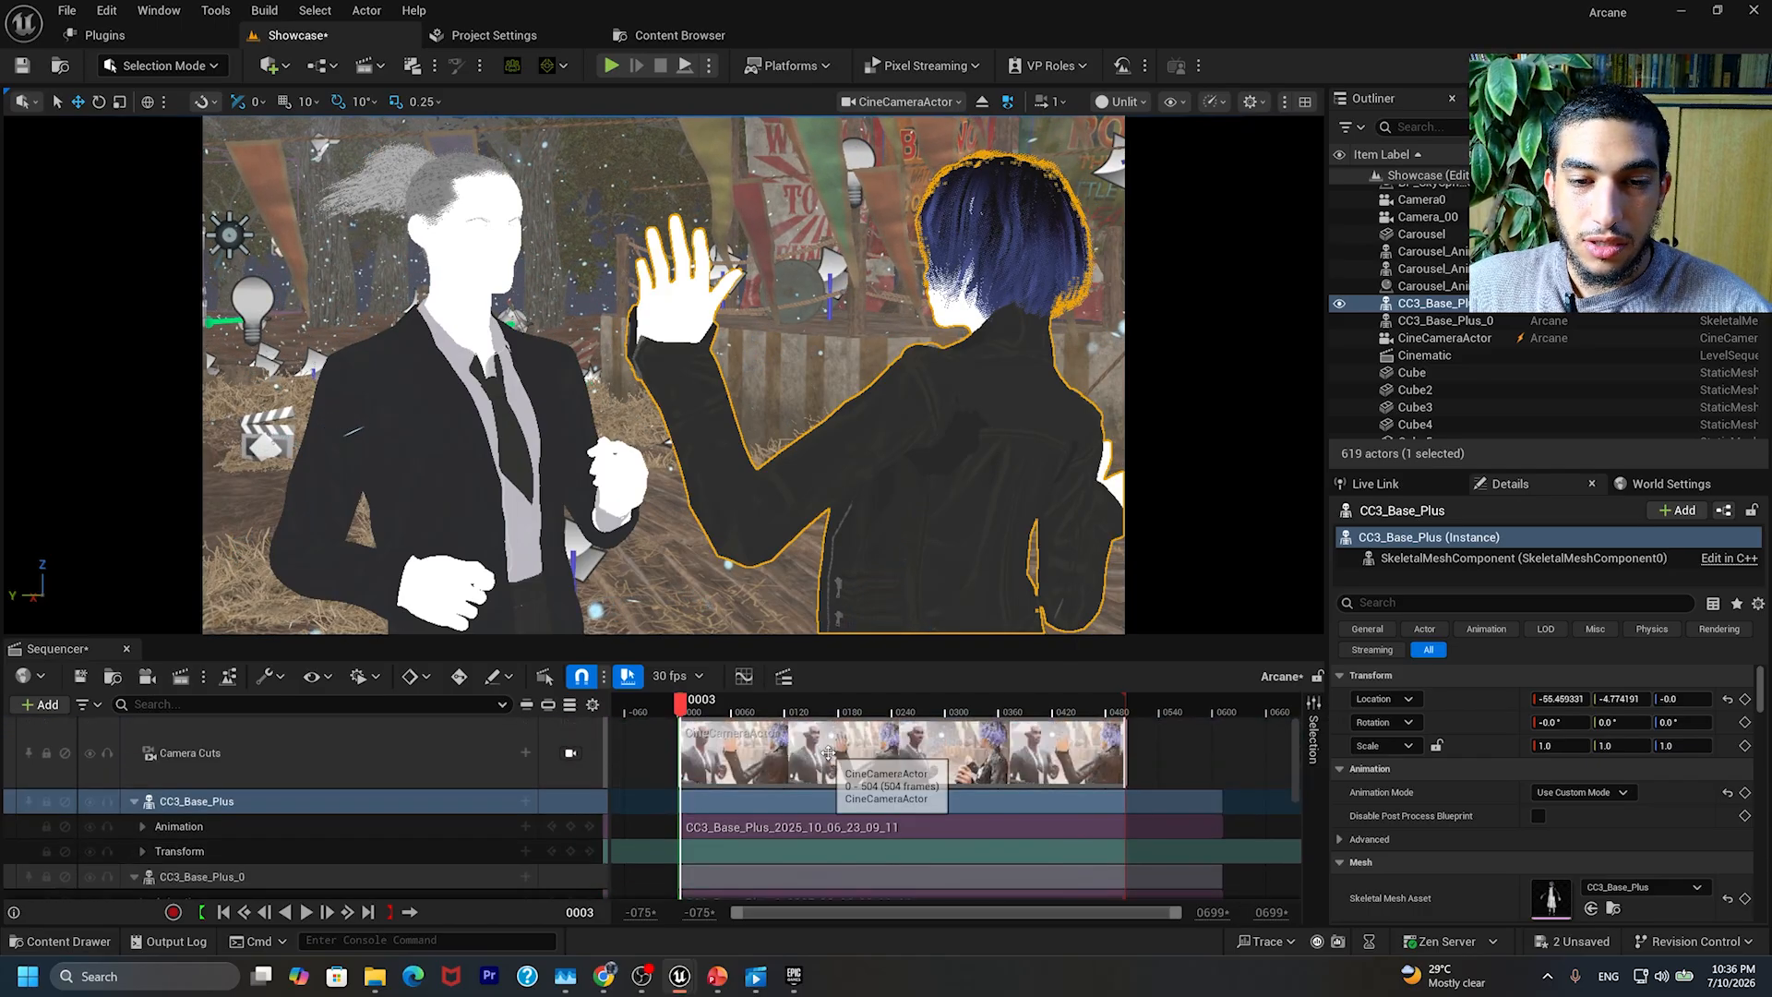
{"action": "left_click", "coordinate": [854, 746]}
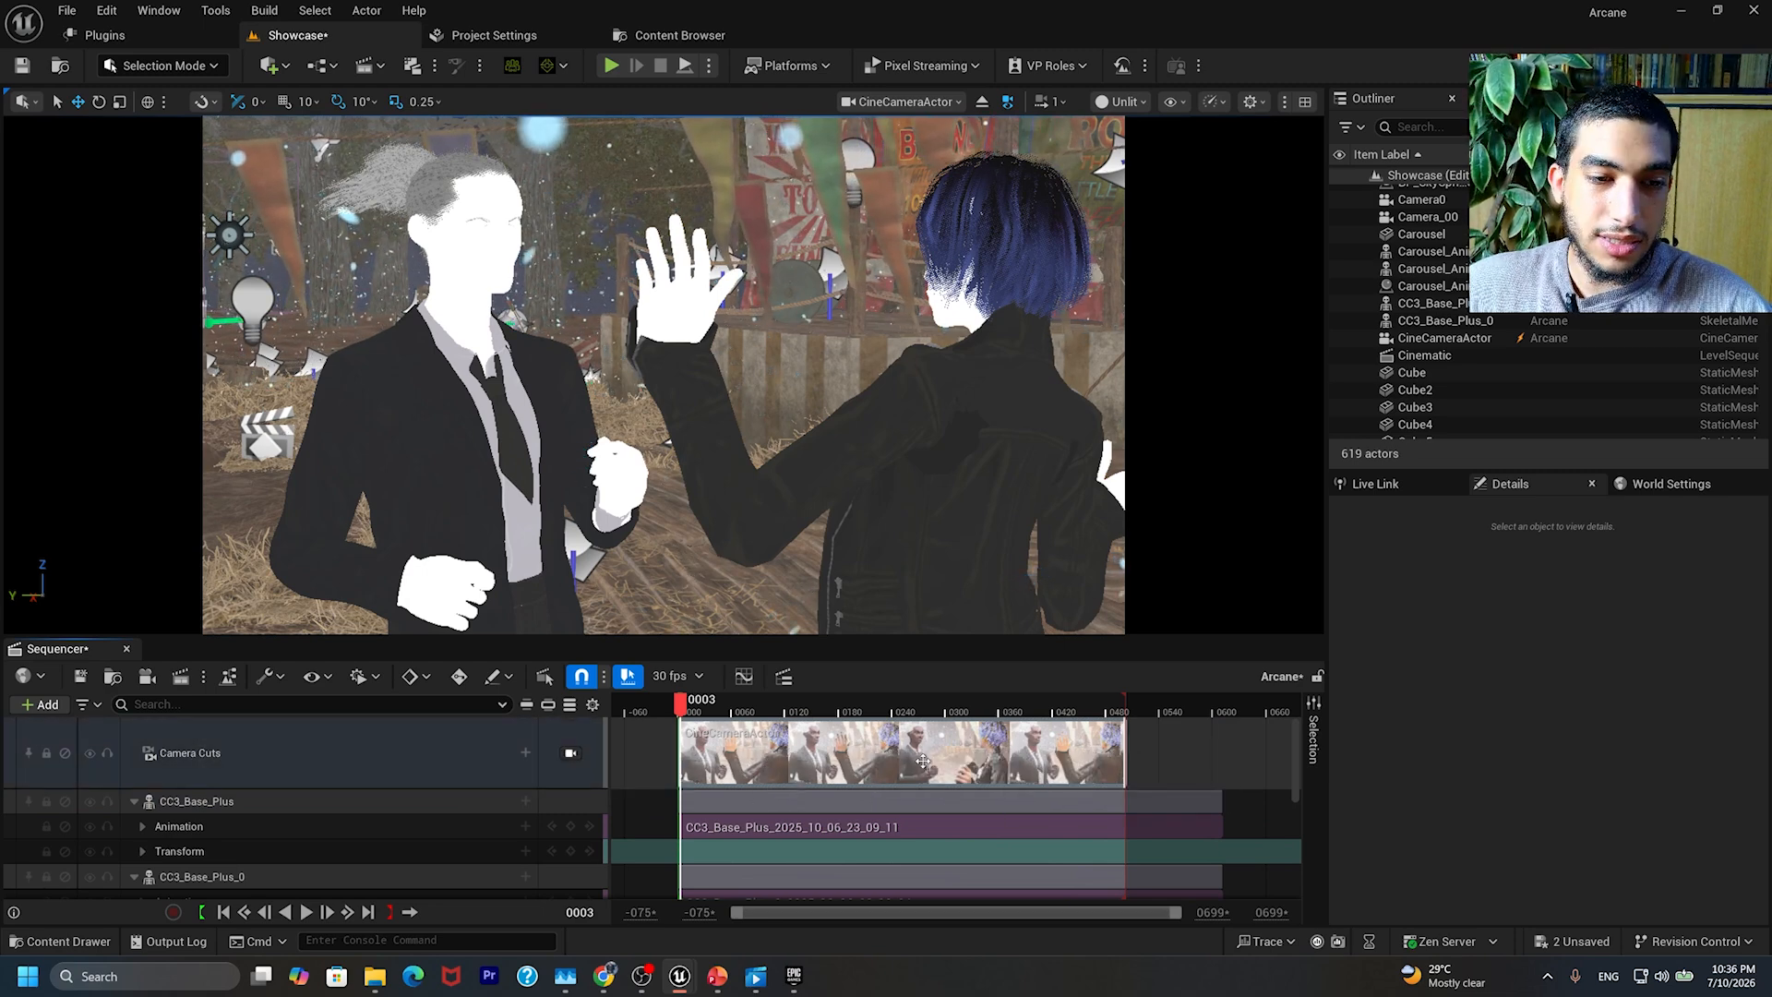
{"action": "scroll", "coordinate": [260, 784], "scroll_direction": "down", "scroll_amount": 3}
{"action": "scroll", "coordinate": [263, 792], "scroll_direction": "up", "scroll_amount": 4}
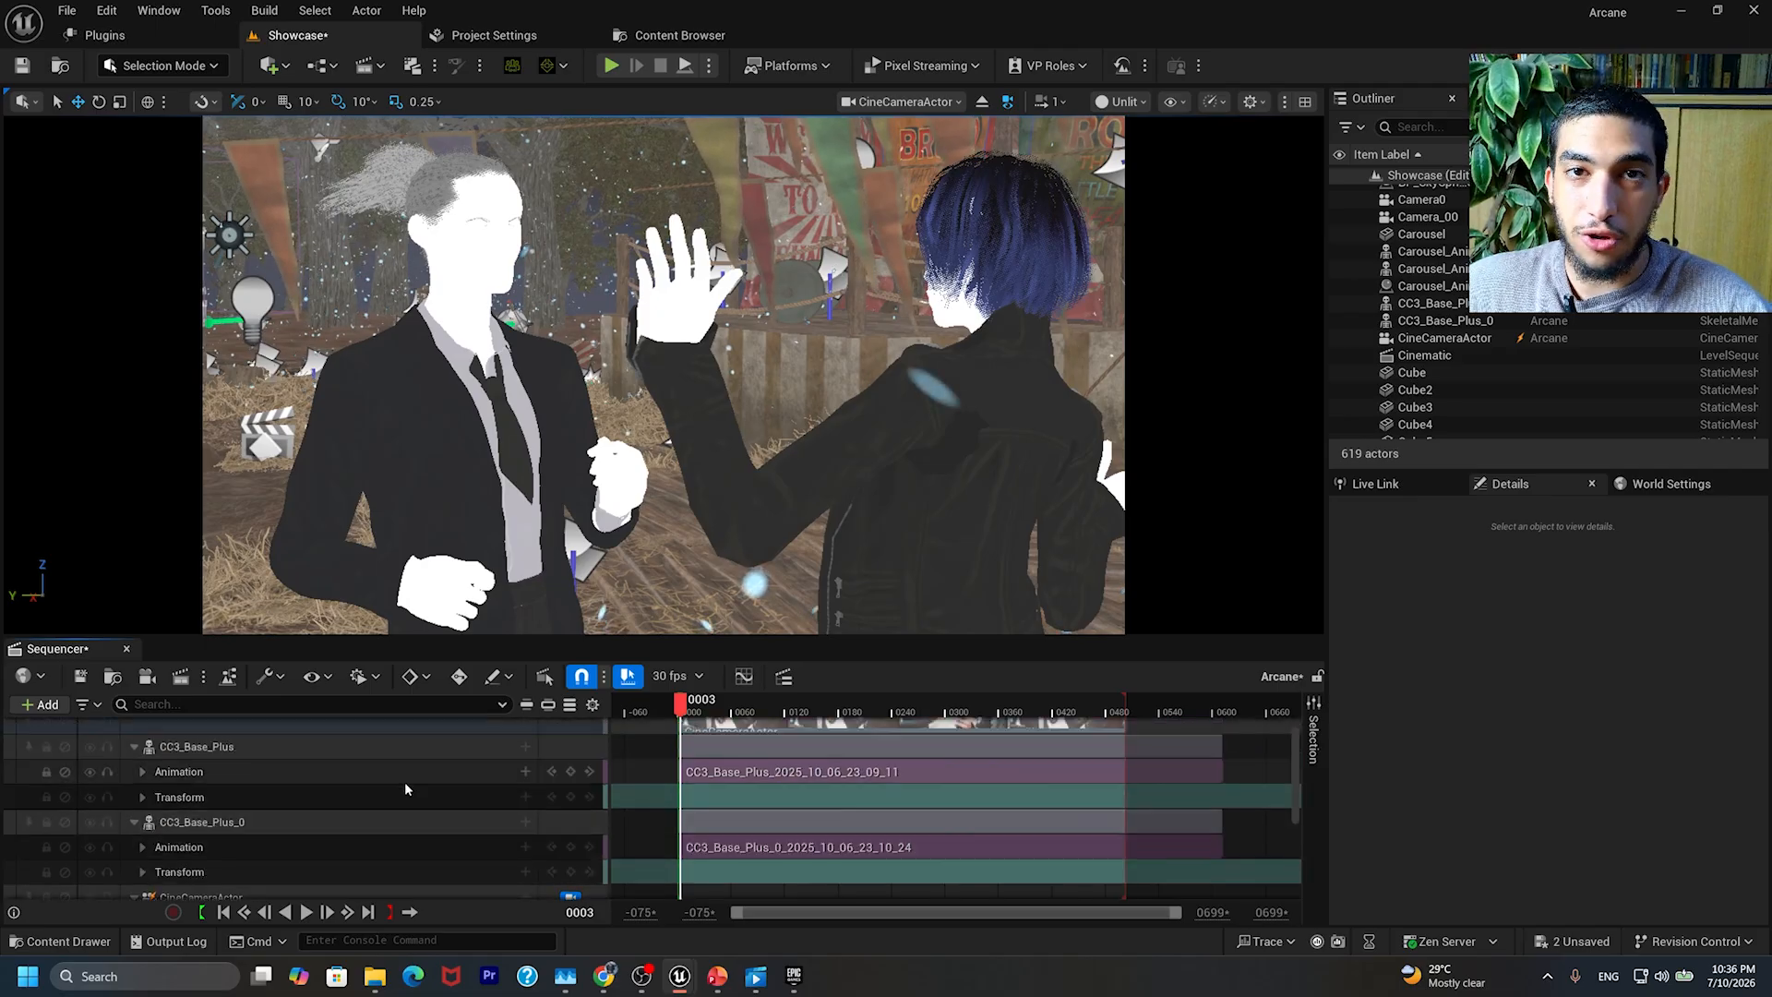
{"action": "scroll", "coordinate": [408, 788], "scroll_direction": "down", "scroll_amount": 5}
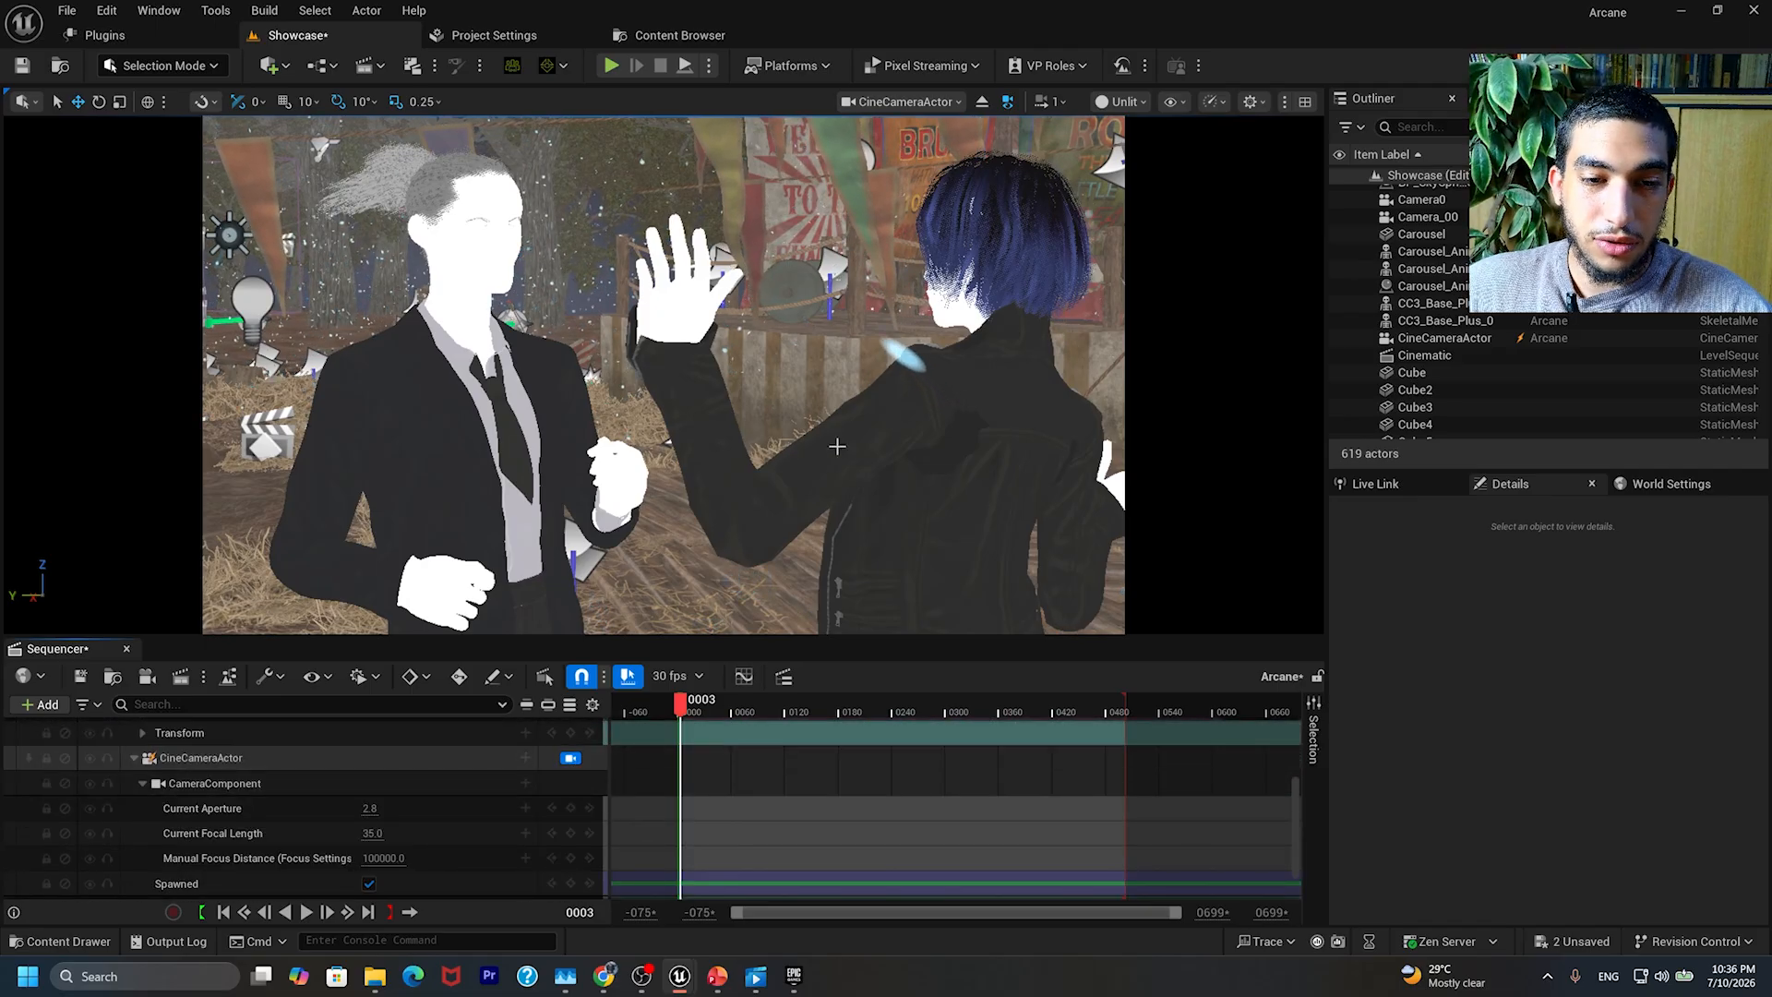
Step: Reframe the cine camera into an over-the-shoulder shot behind the blue-haired character, facing the man in the suit
{"action": "right_click_drag", "start_coordinate": [823, 422], "coordinate": [631, 419]}
{"action": "key", "text": "a"}
{"action": "key", "text": "a"}
{"action": "key", "text": "e"}
{"action": "key", "text": "d"}
{"action": "key", "text": "q"}
{"action": "scroll", "coordinate": [794, 809], "scroll_direction": "down", "scroll_amount": 1}
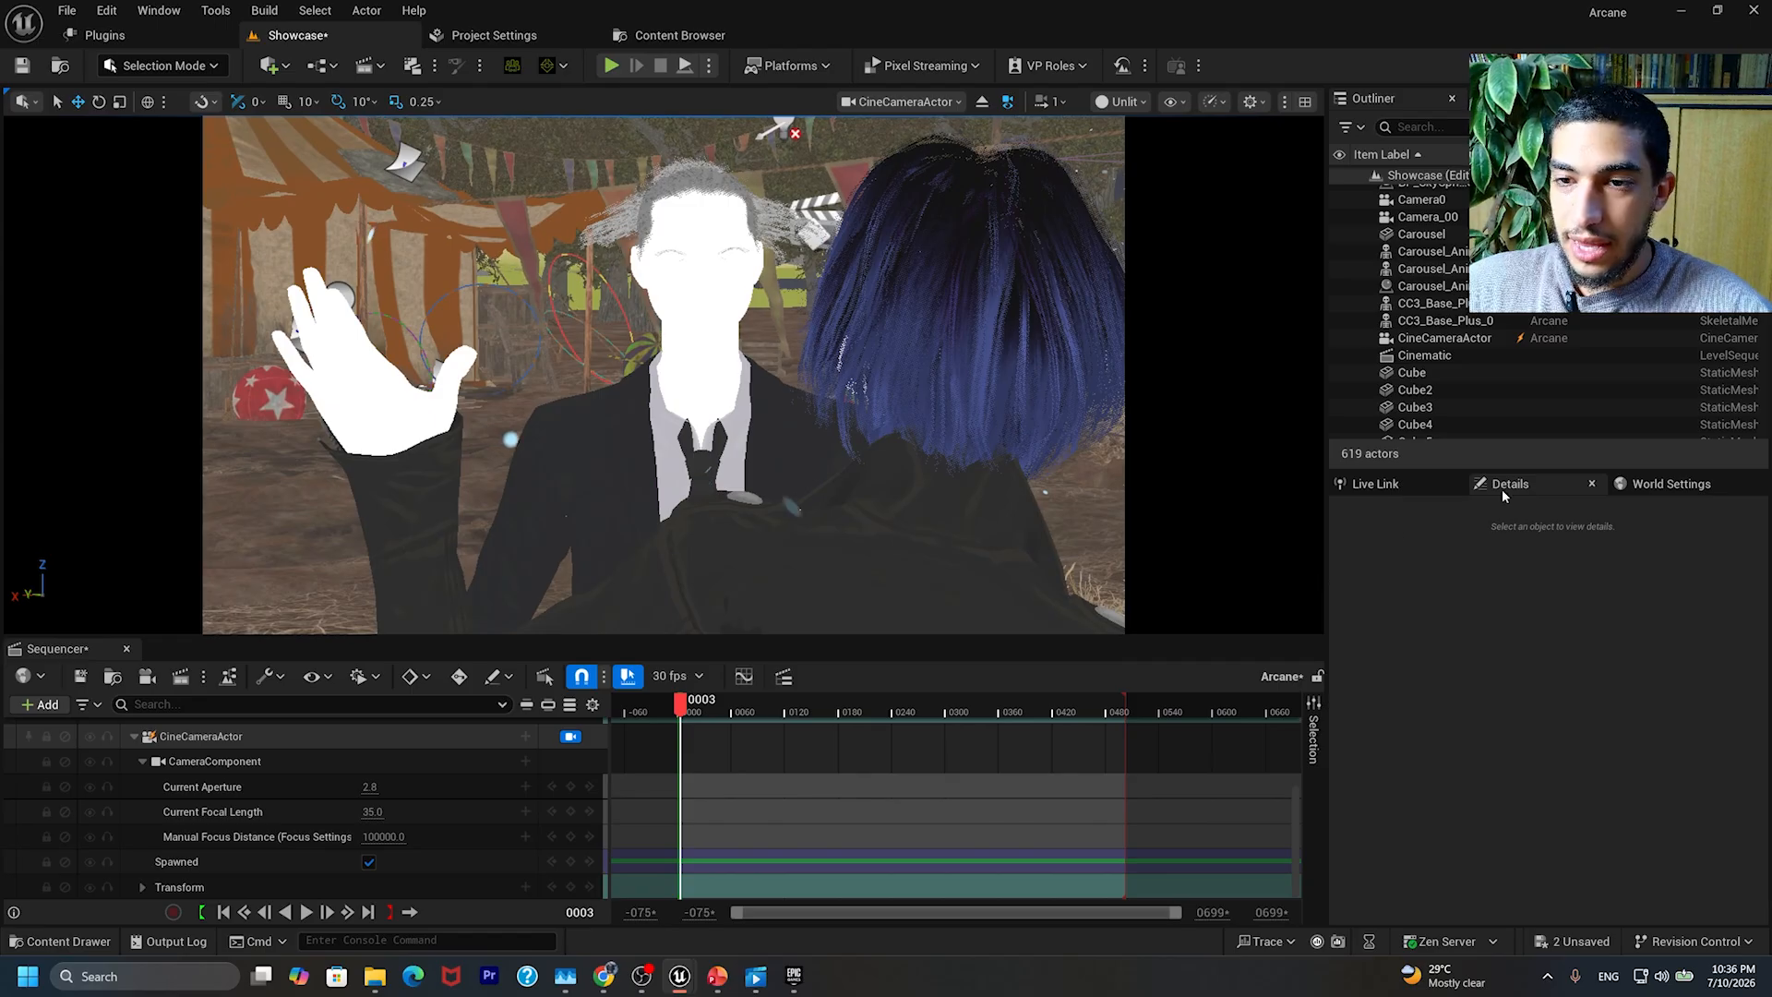
Step: Select the CineCameraActor in the sequence and switch the viewport to Lit view
{"action": "left_click", "coordinate": [302, 739]}
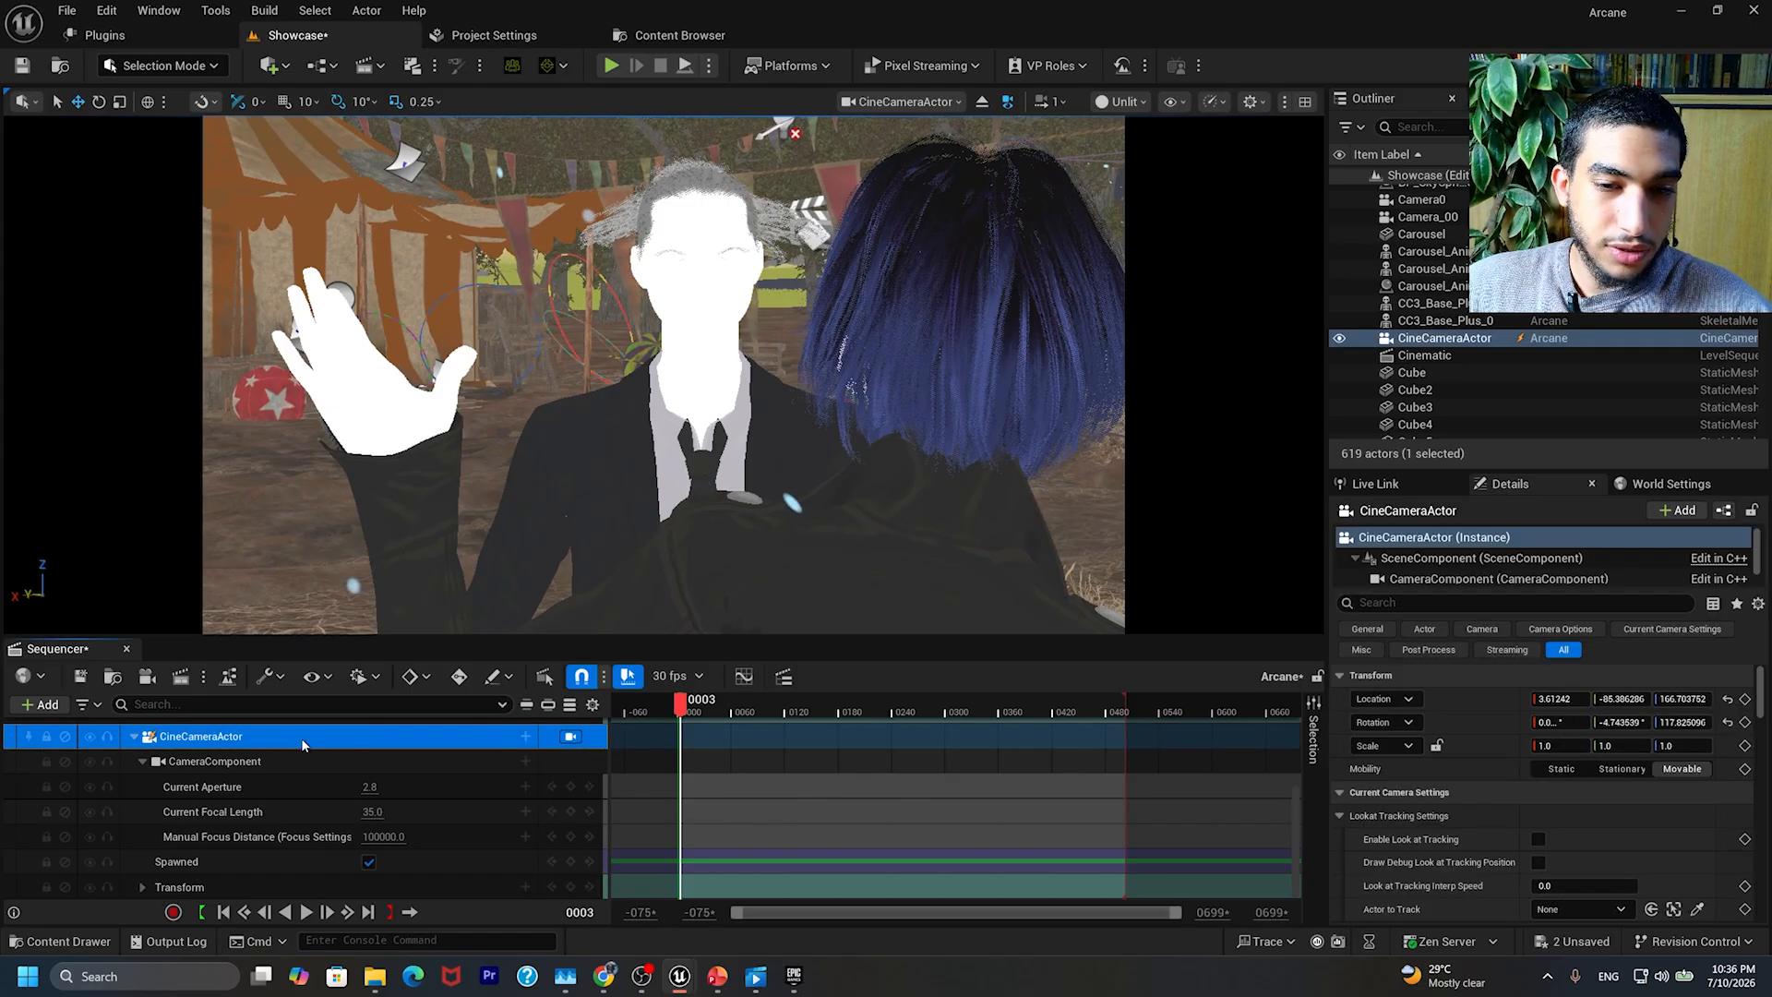
{"action": "scroll", "coordinate": [1460, 822], "scroll_direction": "down", "scroll_amount": 2}
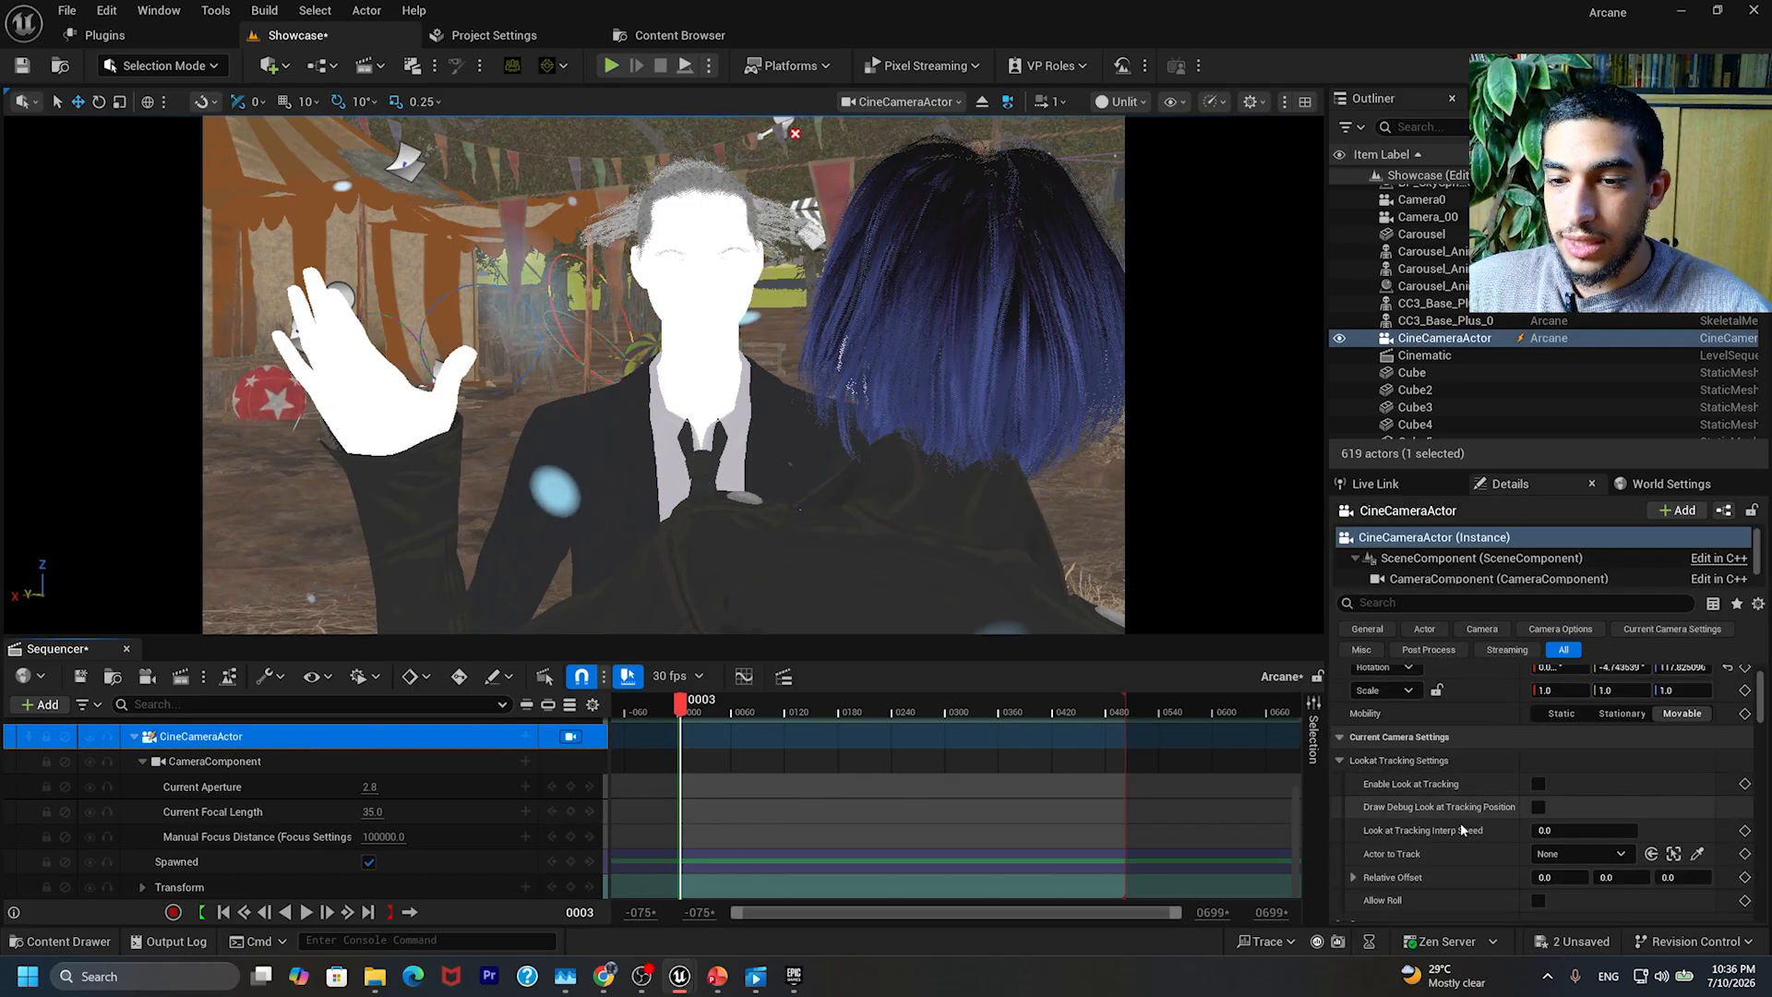
{"action": "scroll", "coordinate": [1460, 822], "scroll_direction": "down", "scroll_amount": 4}
{"action": "left_click", "coordinate": [1122, 101]}
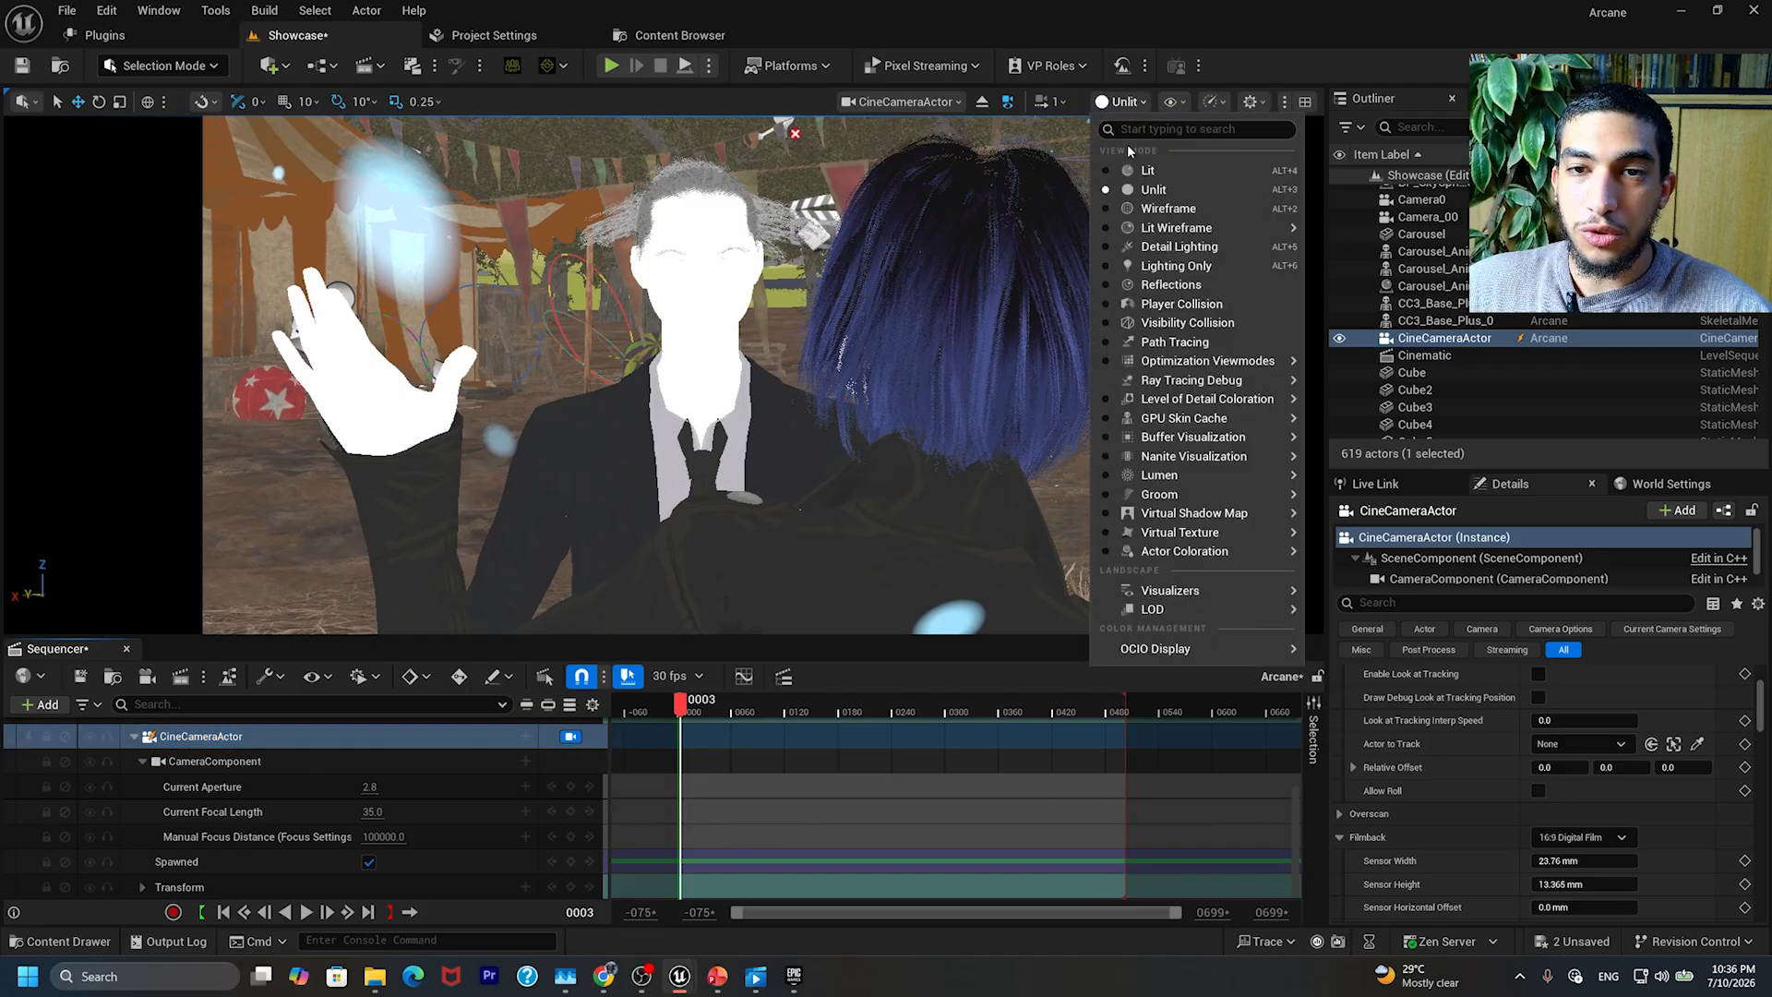
{"action": "left_click", "coordinate": [1134, 173]}
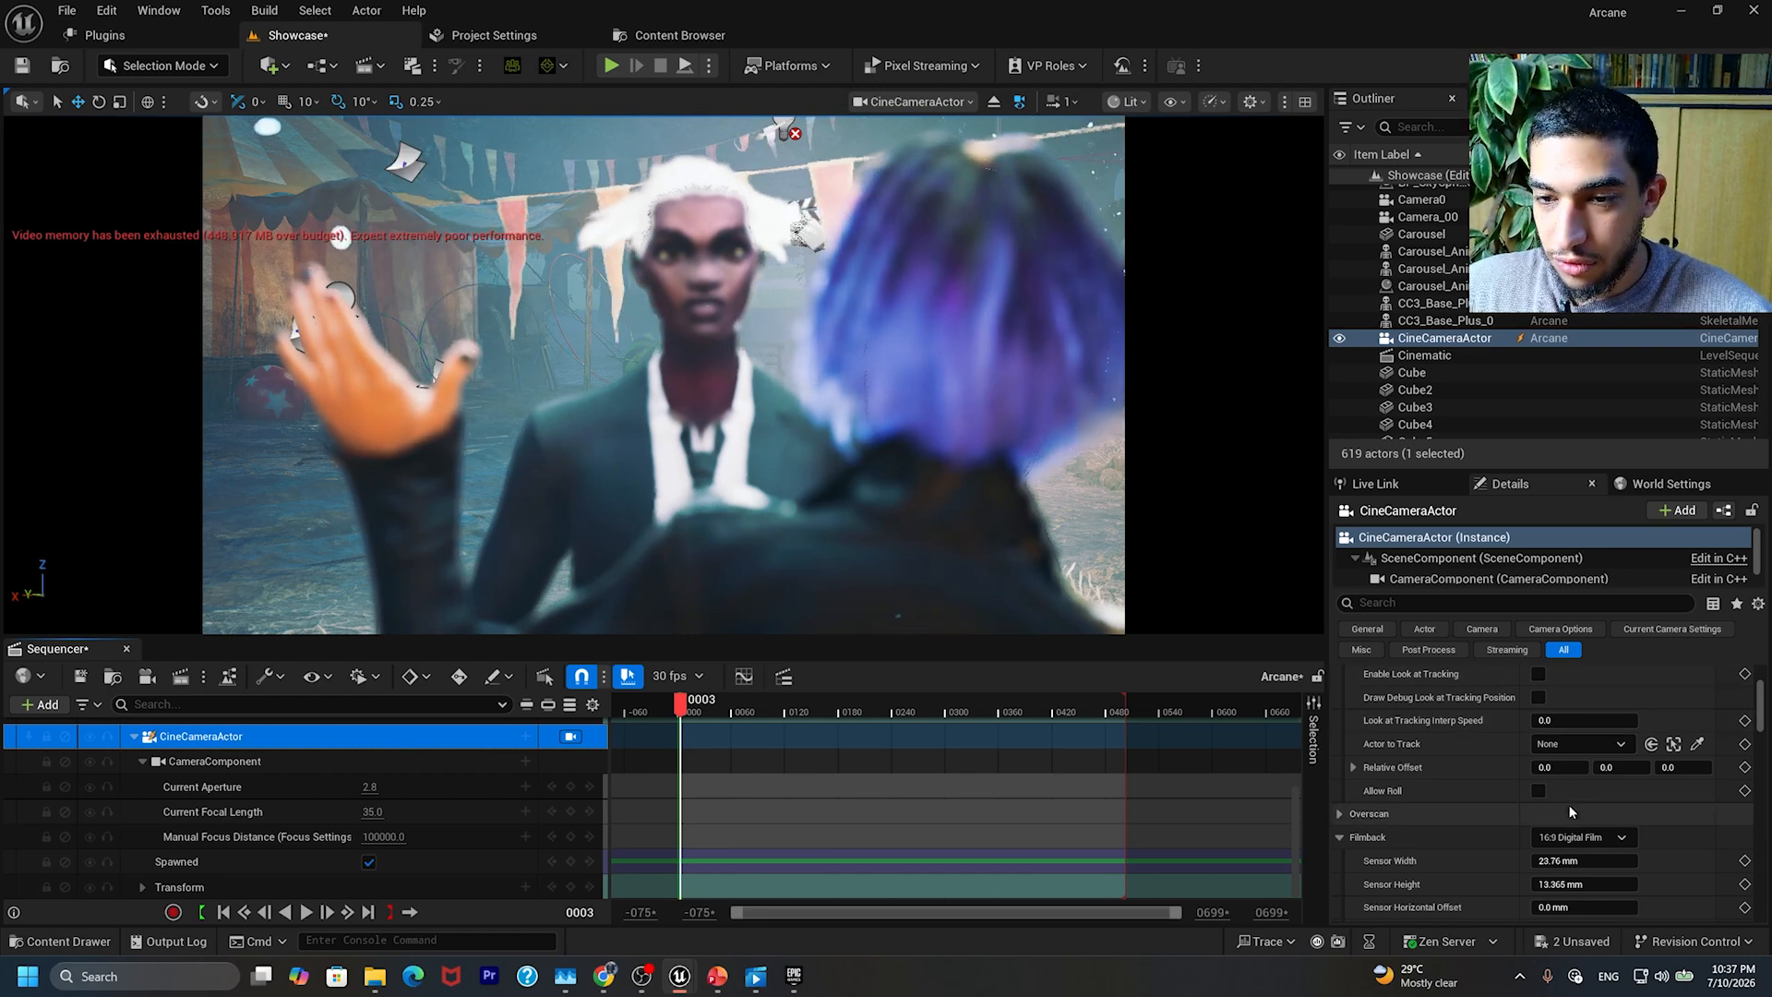
Step: Enable Draw Debug Focus Plane in the CineCameraActor's focus settings
{"action": "scroll", "coordinate": [1569, 805], "scroll_direction": "down", "scroll_amount": 2}
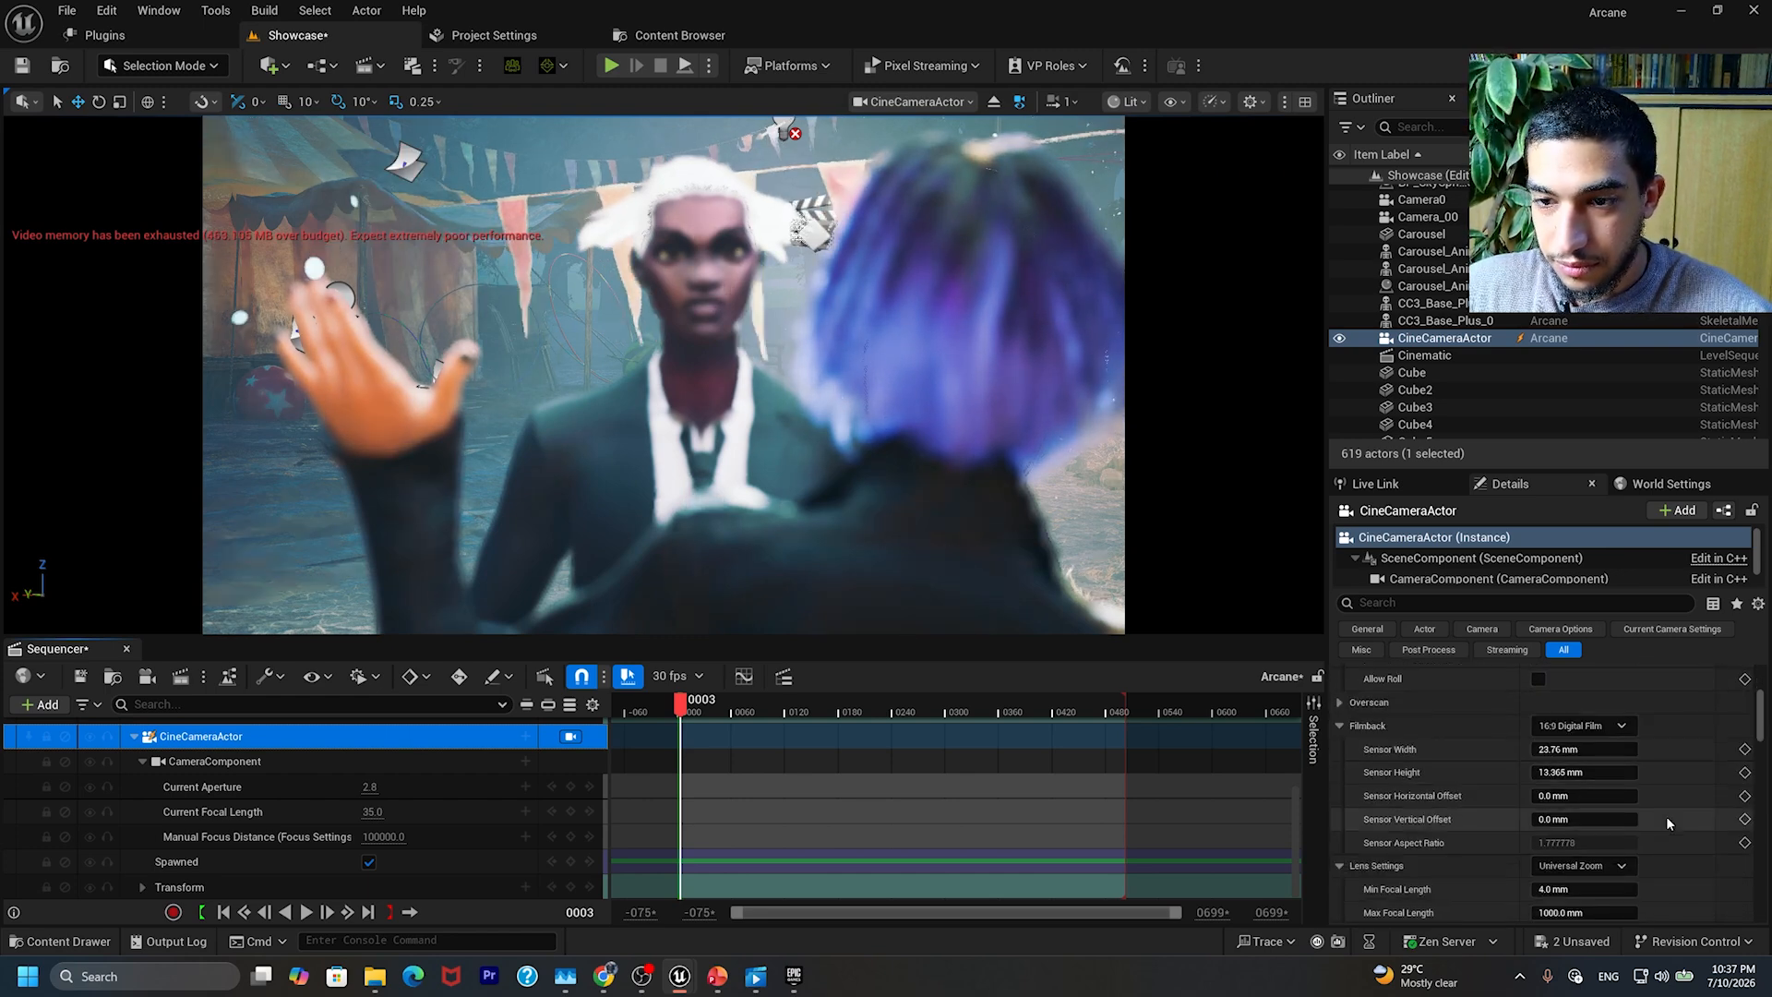
{"action": "scroll", "coordinate": [1666, 818], "scroll_direction": "down", "scroll_amount": 2}
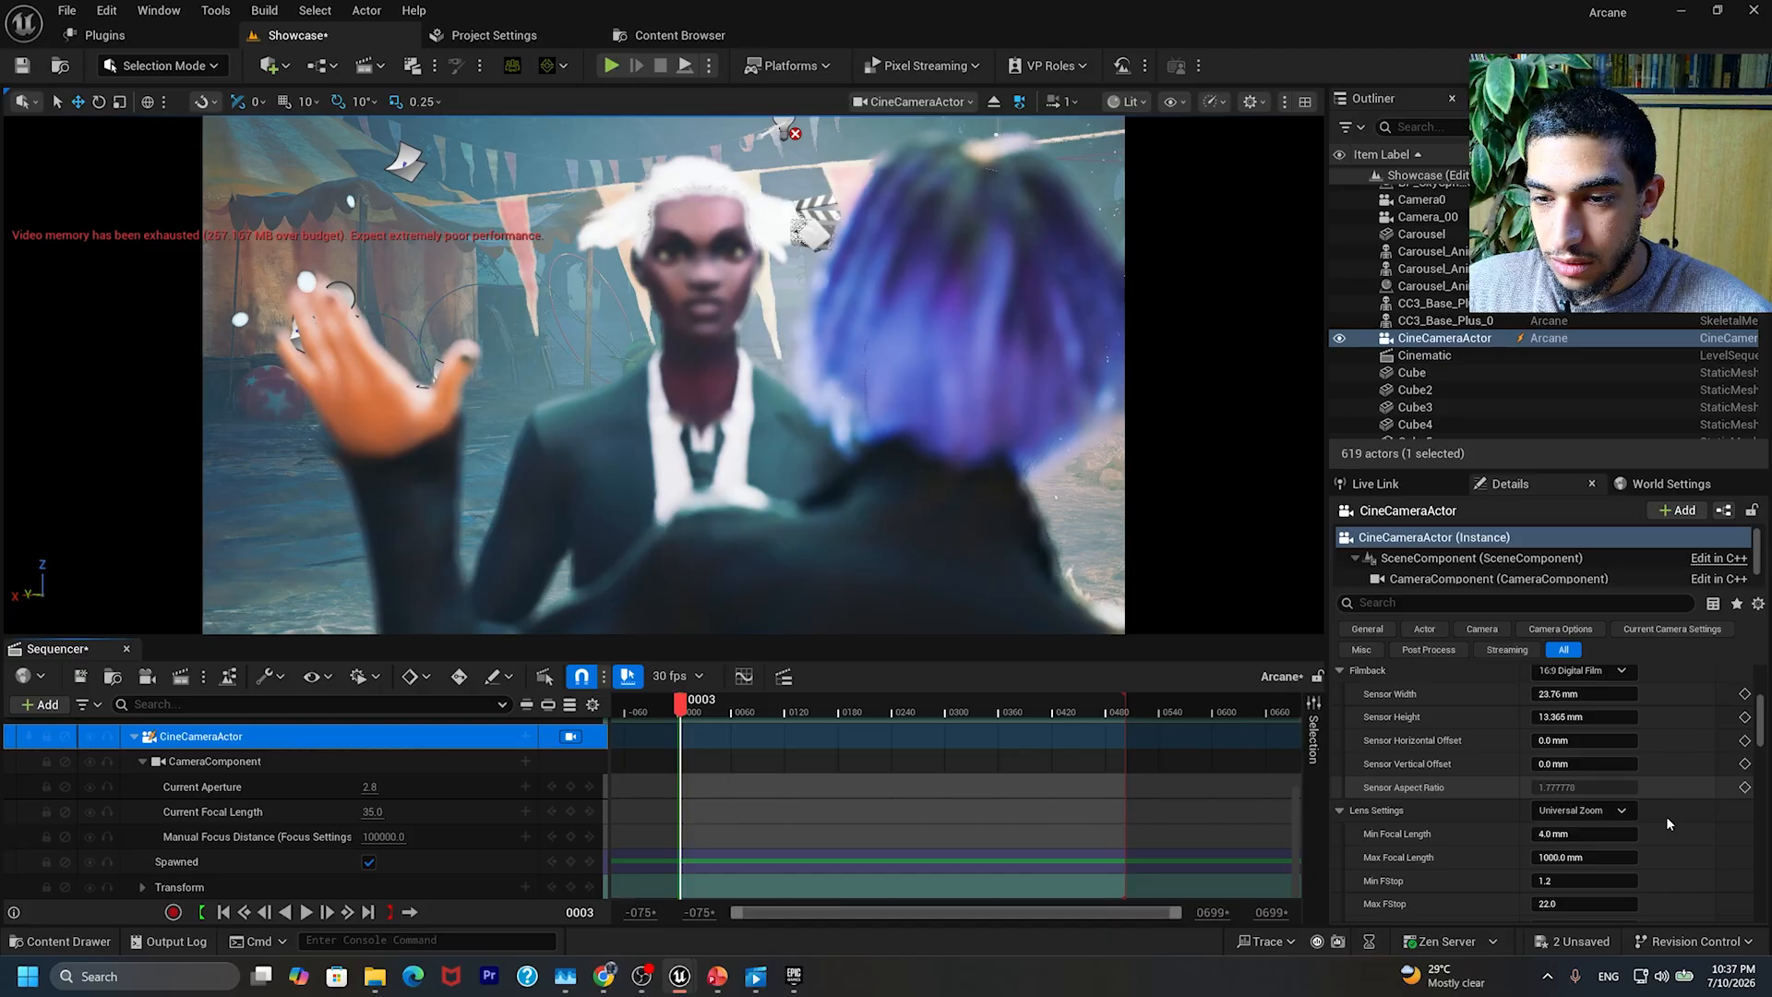
{"action": "scroll", "coordinate": [1665, 816], "scroll_direction": "down", "scroll_amount": 1}
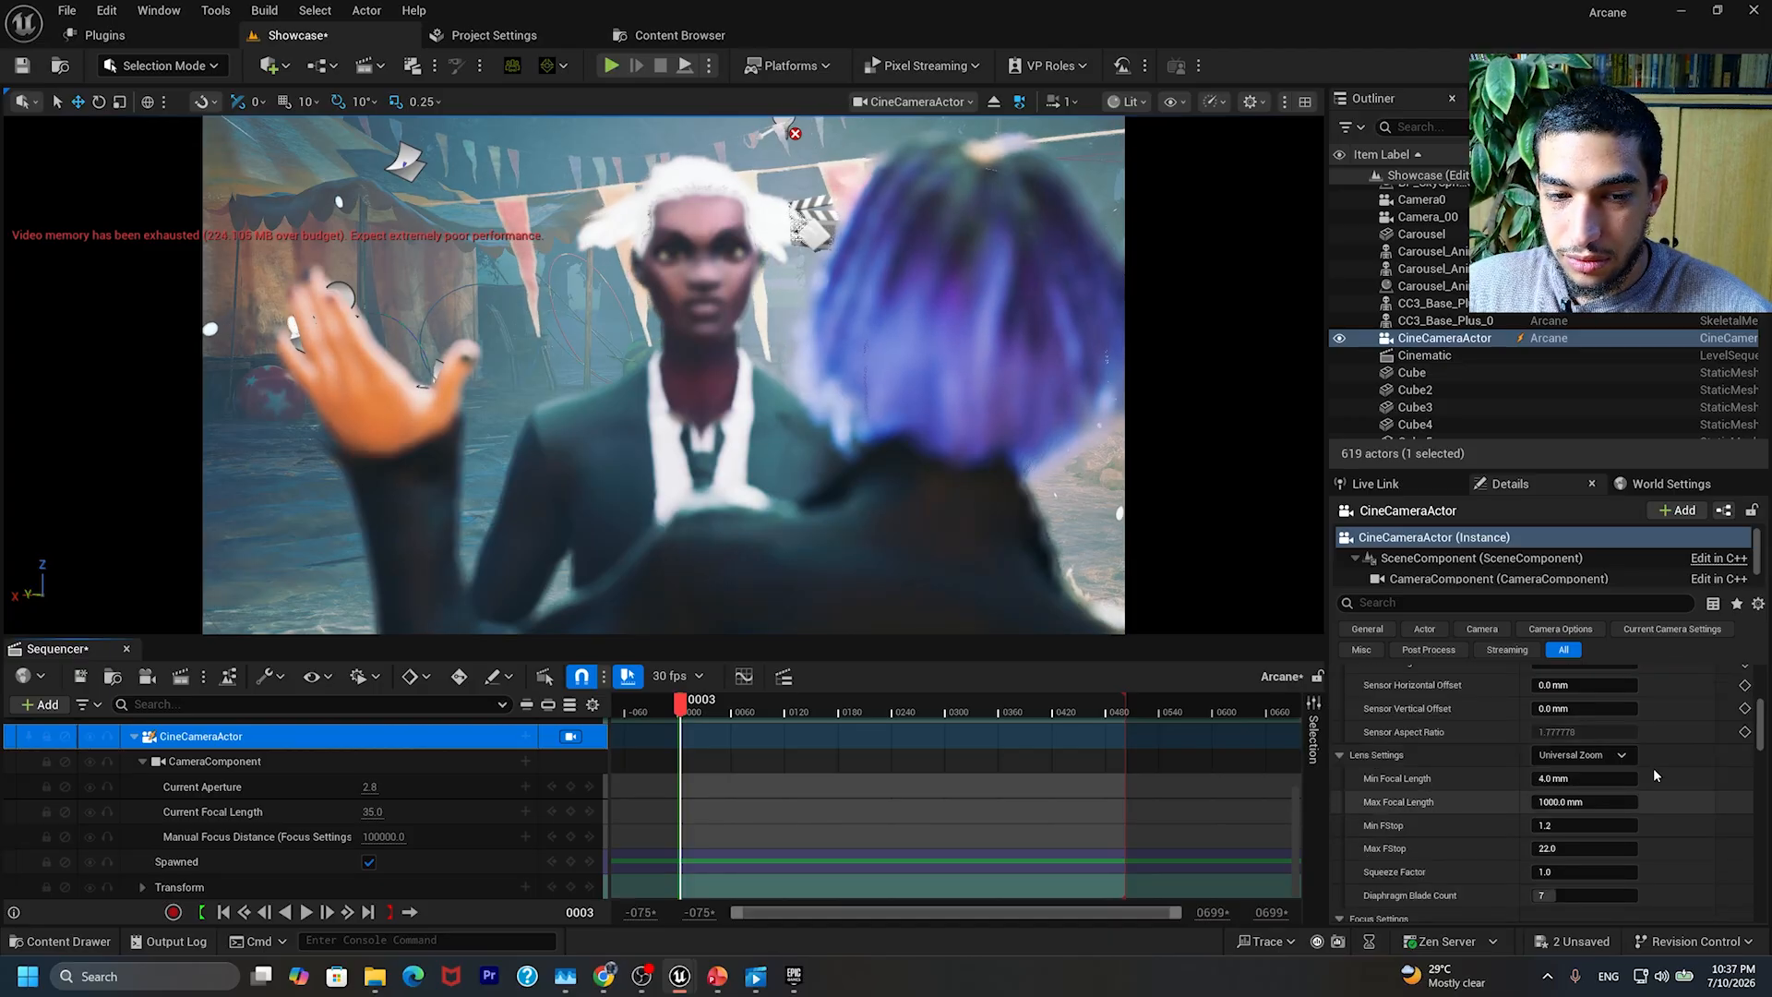
{"action": "scroll", "coordinate": [1679, 767], "scroll_direction": "down", "scroll_amount": 1}
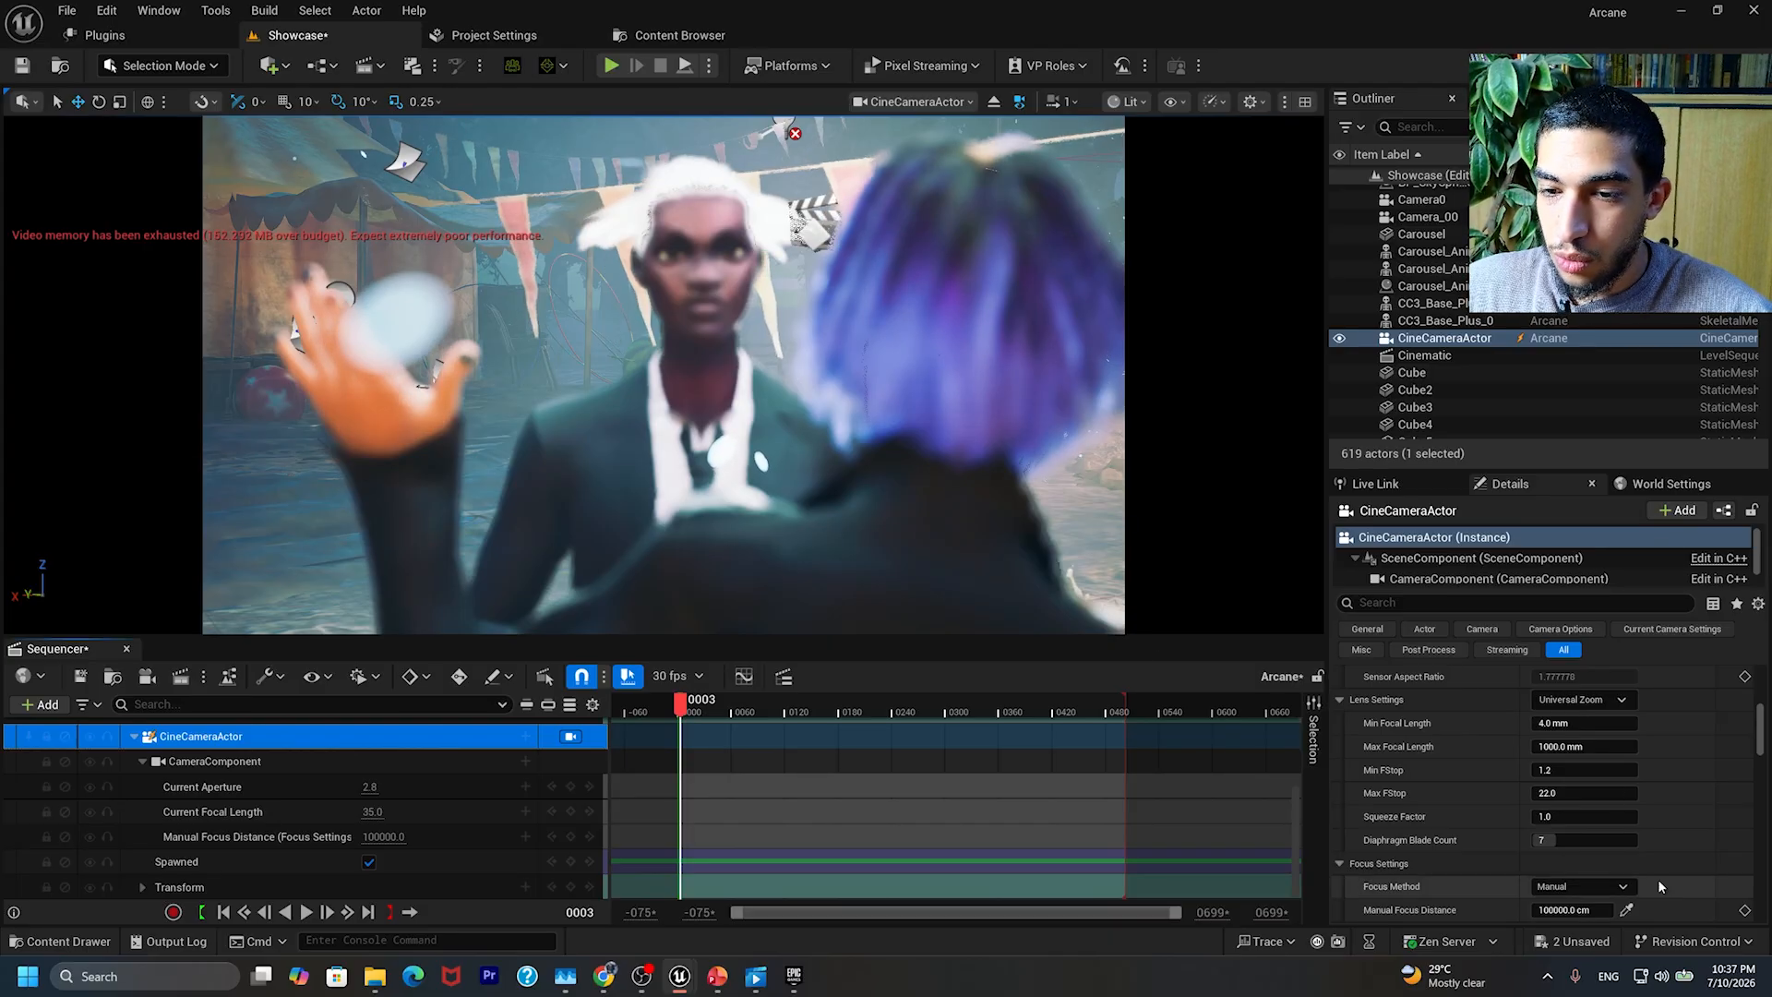
{"action": "scroll", "coordinate": [1384, 856], "scroll_direction": "down", "scroll_amount": 1}
{"action": "scroll", "coordinate": [1388, 848], "scroll_direction": "down", "scroll_amount": 1}
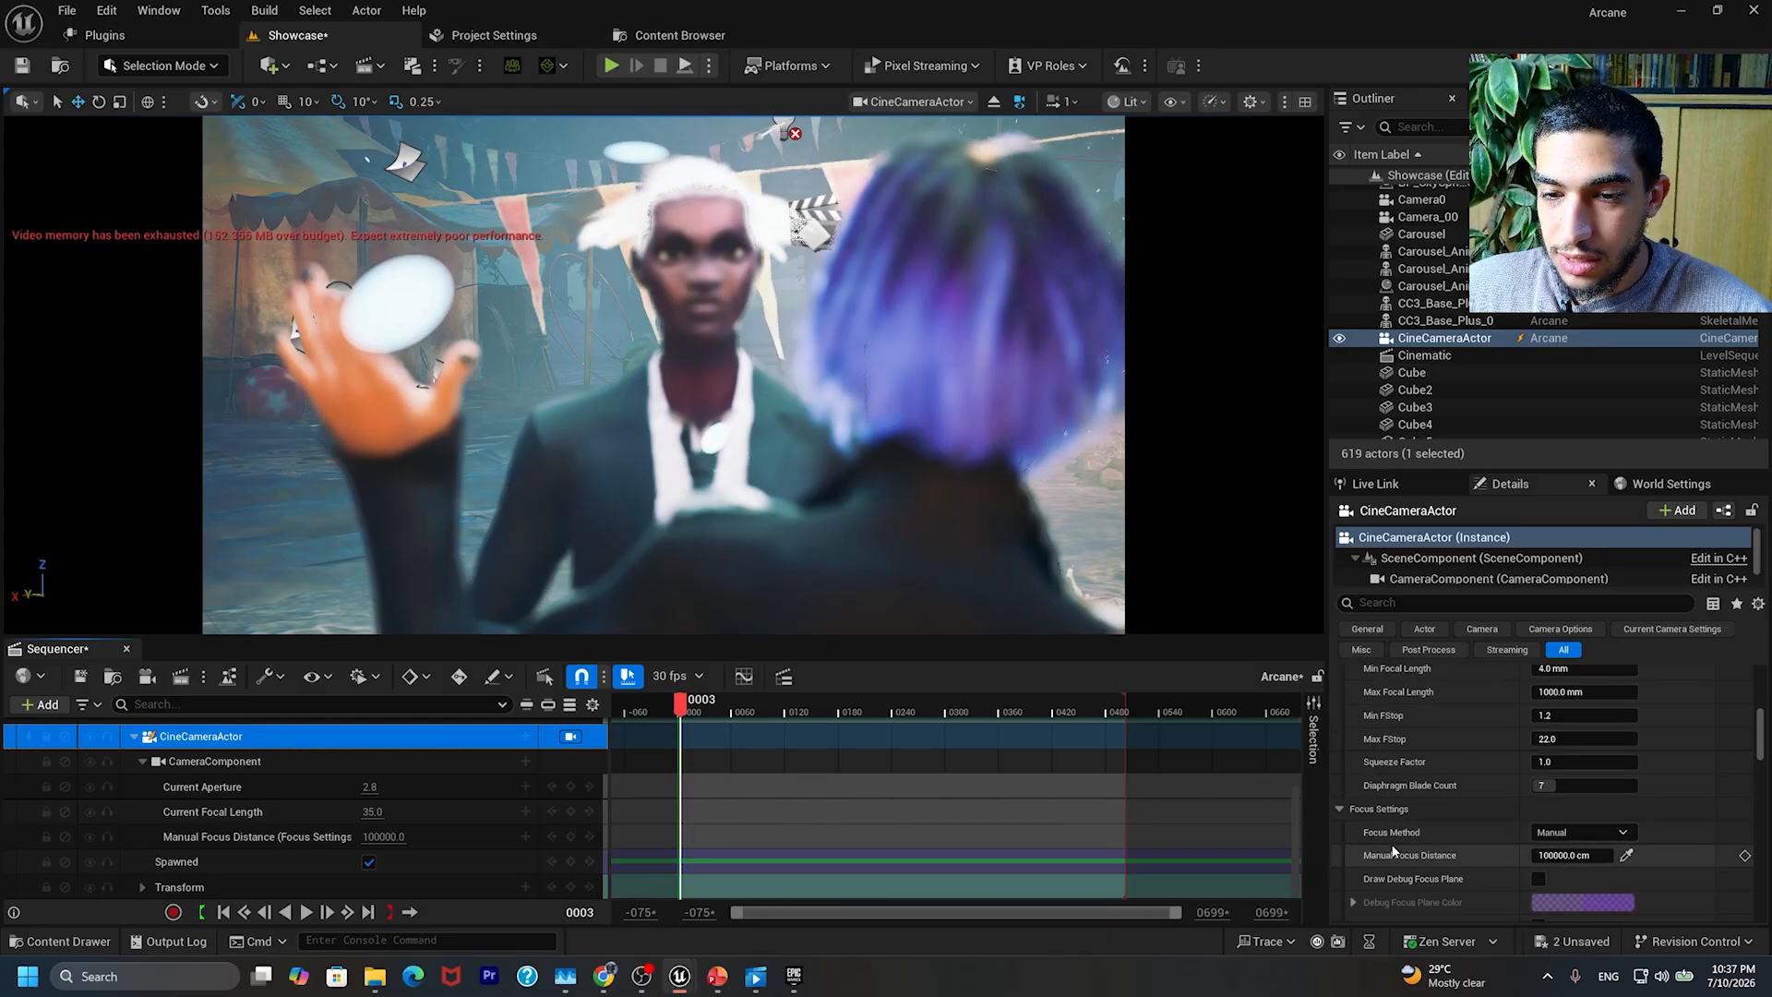
{"action": "scroll", "coordinate": [1481, 849], "scroll_direction": "down", "scroll_amount": 2}
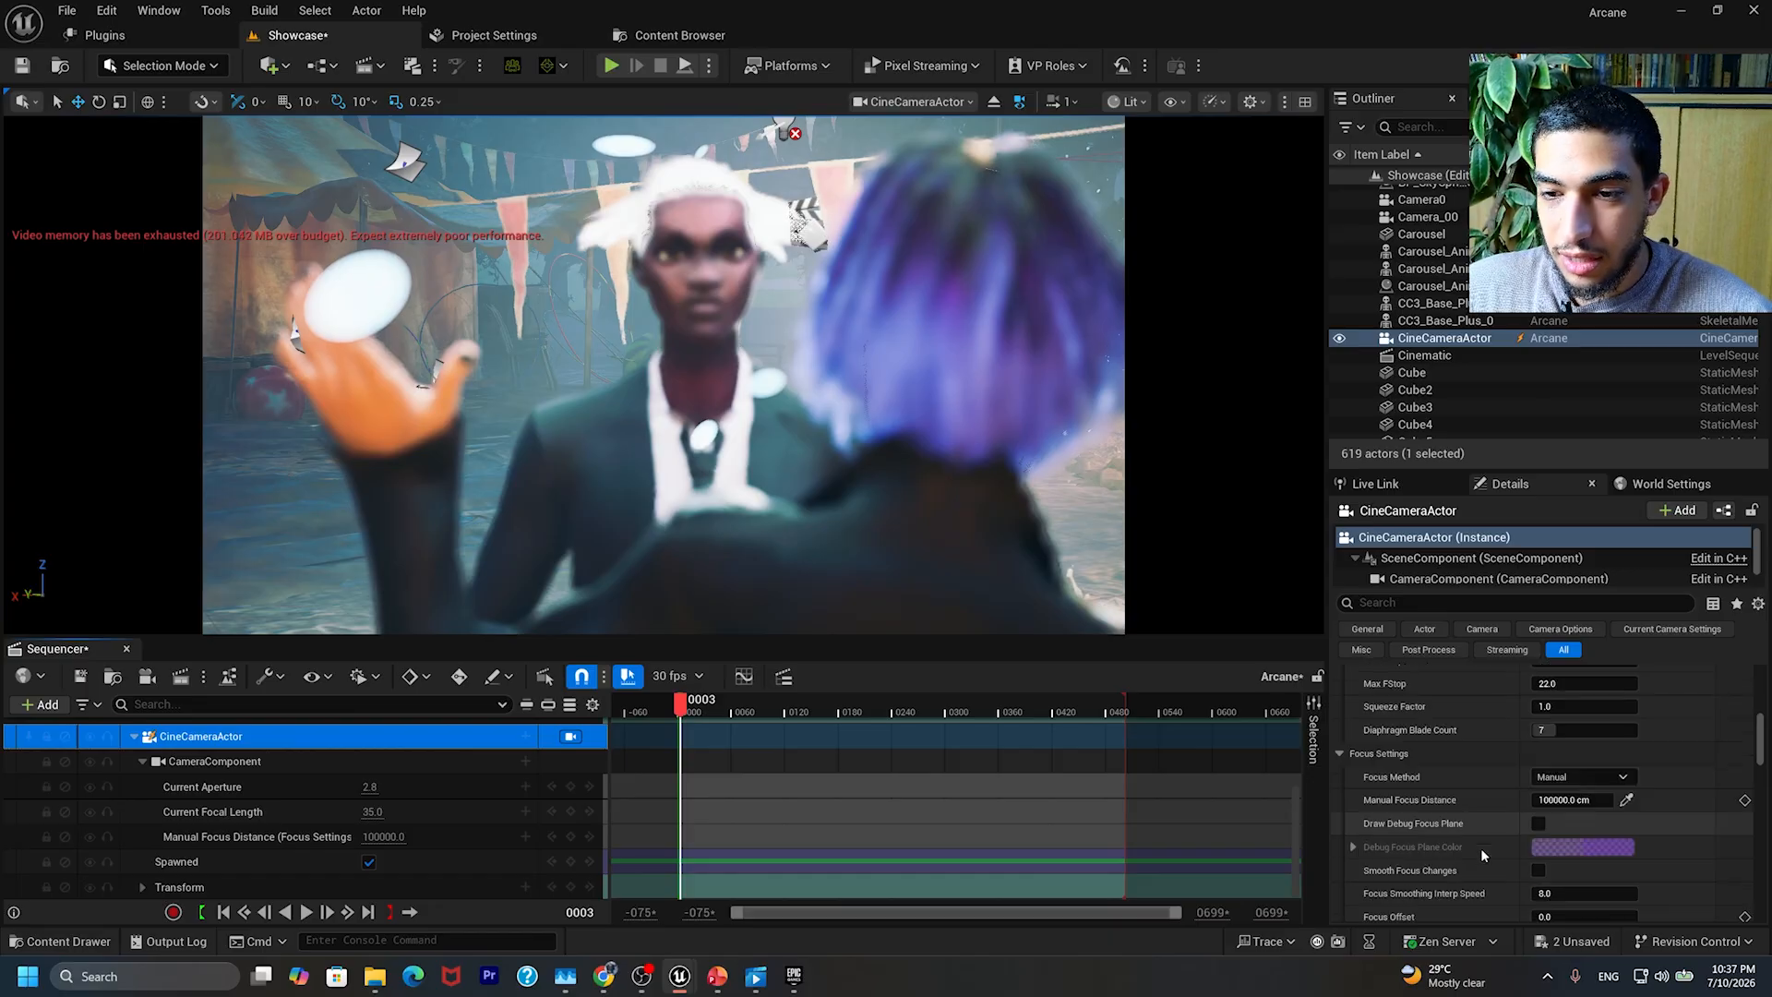
{"action": "left_click", "coordinate": [1538, 824]}
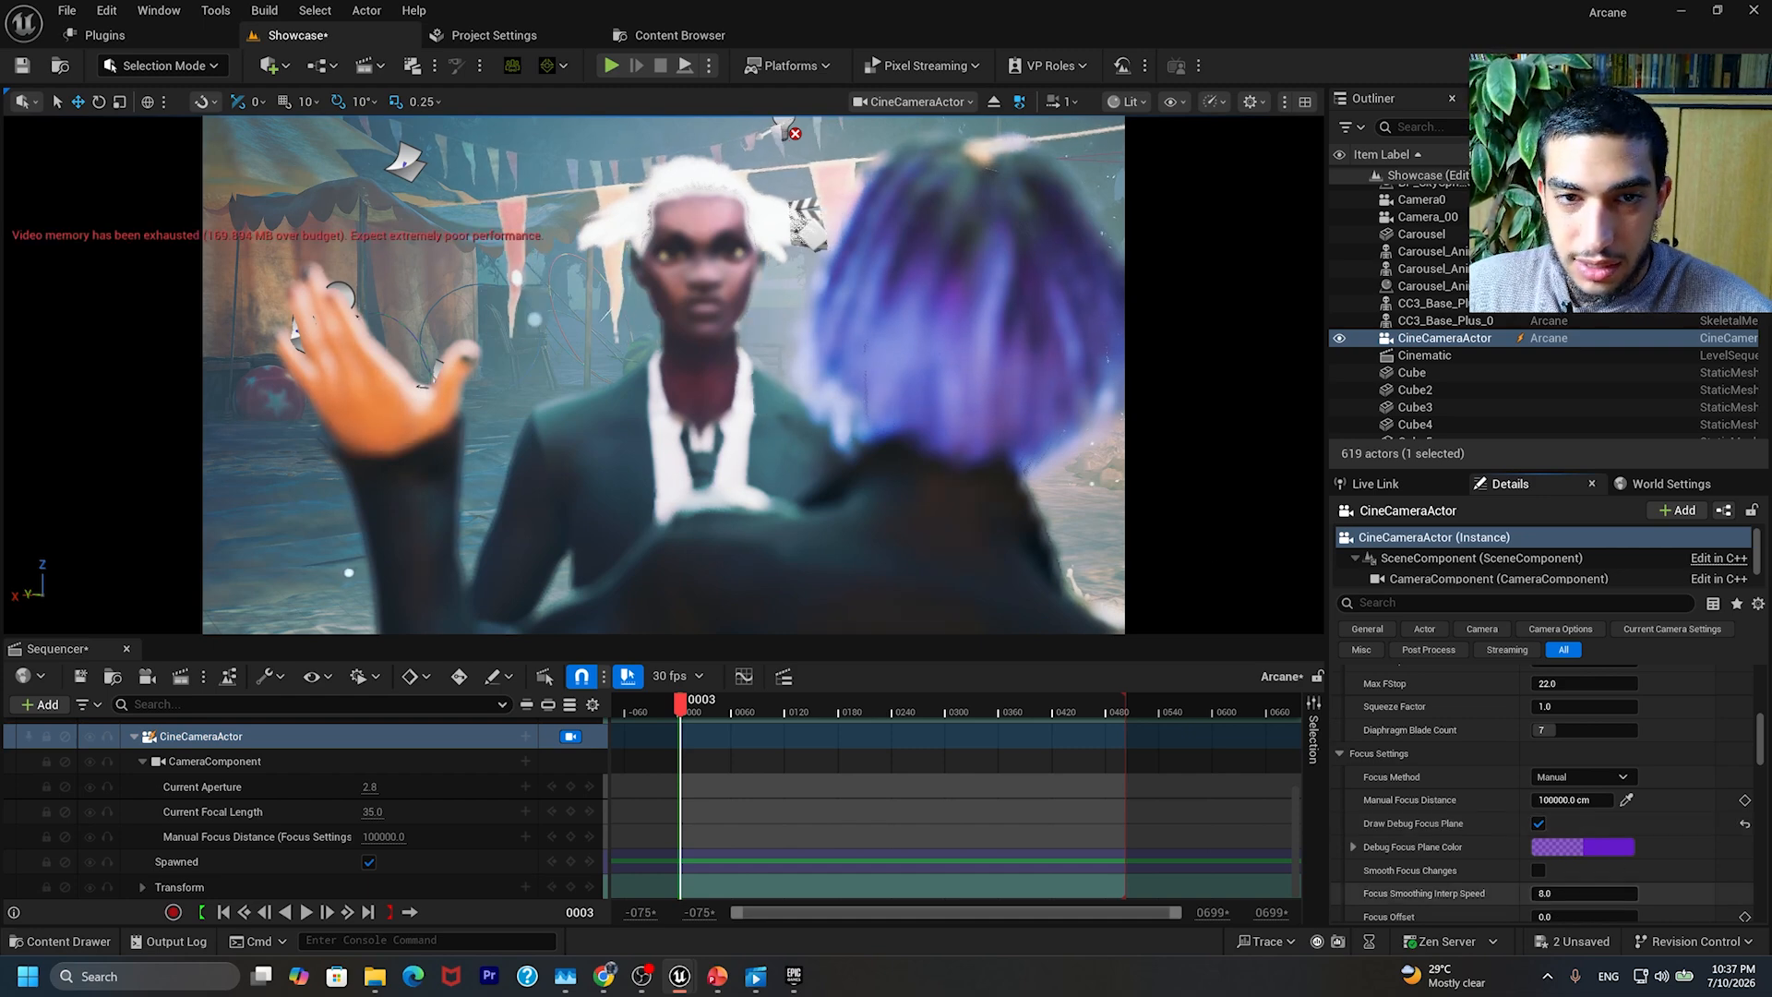
{"action": "mouse_move", "coordinate": [1564, 916]}
{"action": "left_mouse_down"}
{"action": "mouse_move", "coordinate": [1615, 915]}
{"action": "mouse_move", "coordinate": [1559, 915]}
{"action": "left_mouse_up"}
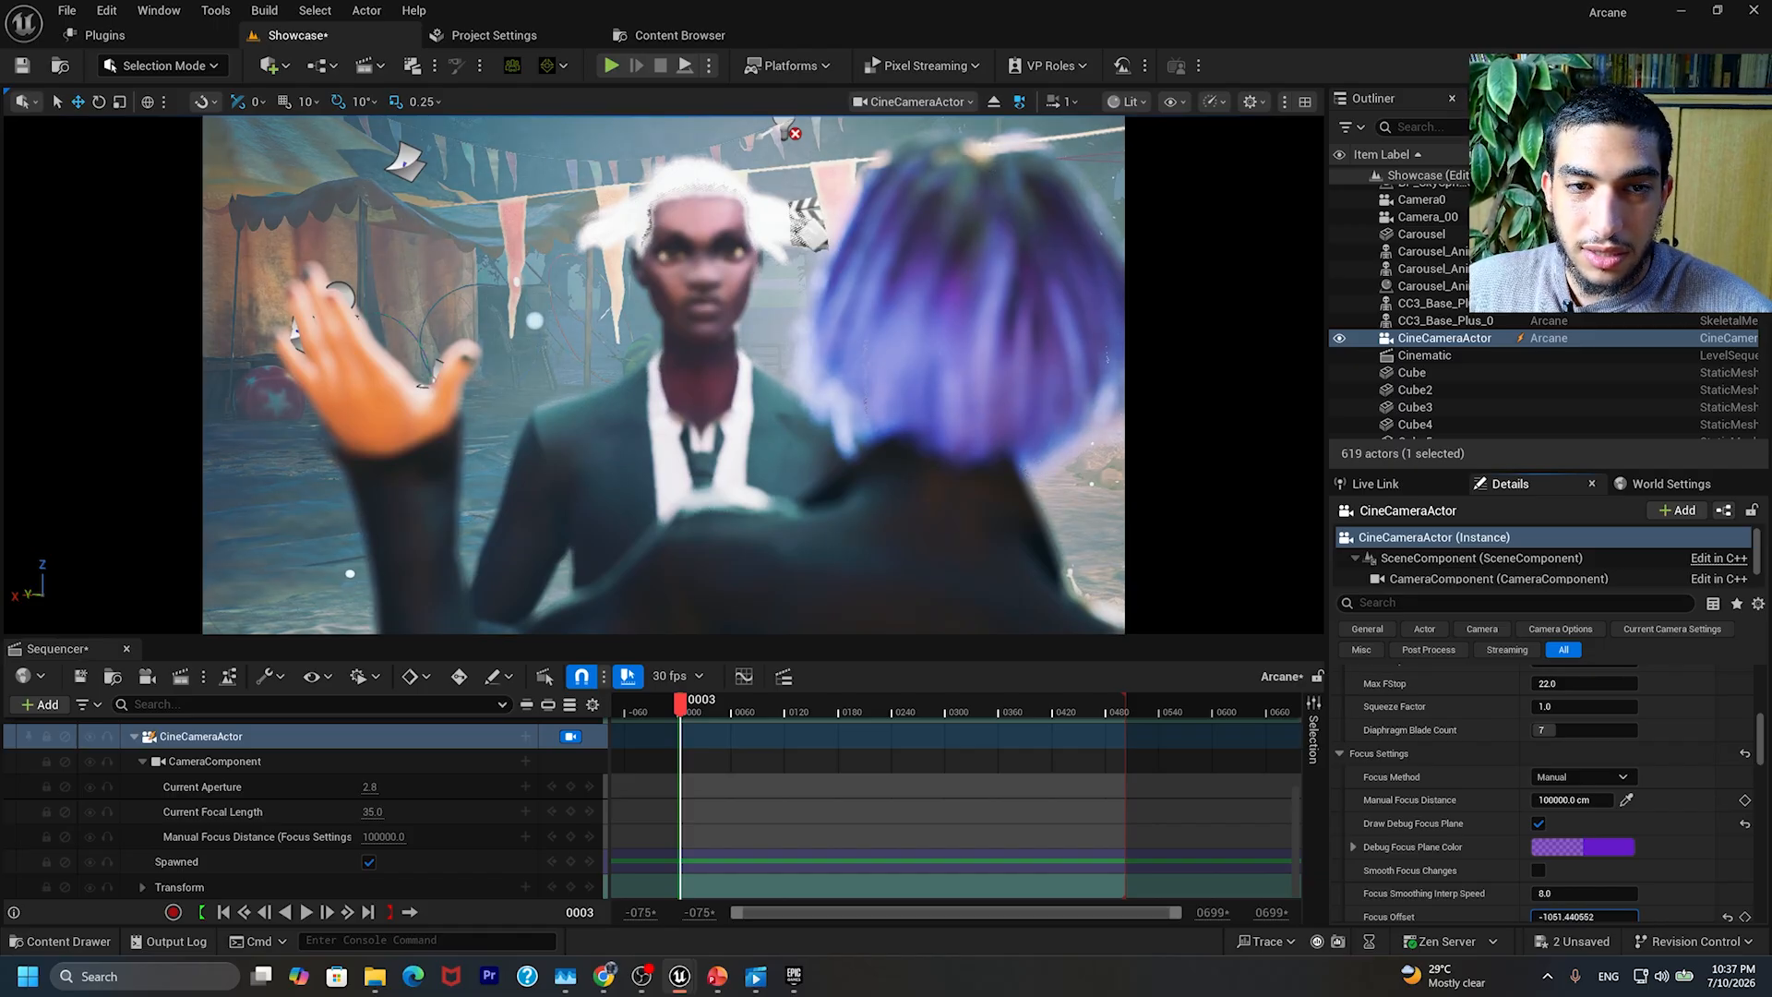
{"action": "left_click_drag", "start_coordinate": [1569, 915], "coordinate": [1606, 915]}
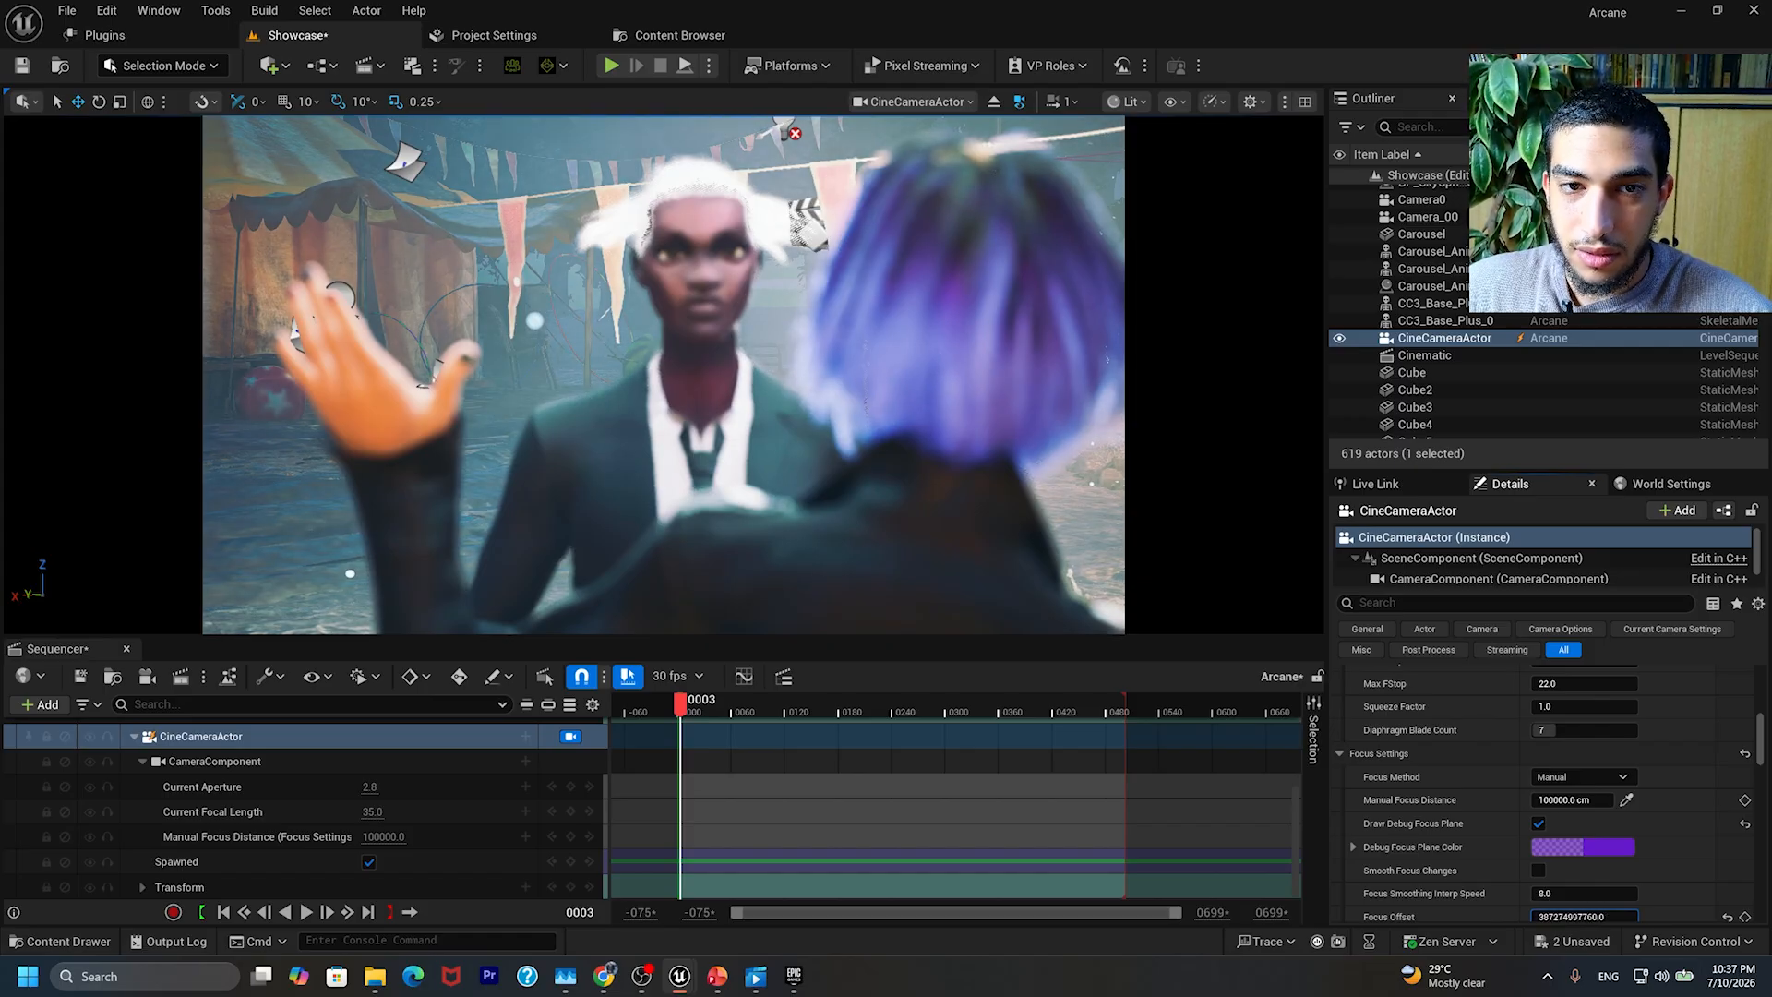
{"action": "left_click_drag", "start_coordinate": [1584, 917], "coordinate": [1624, 916]}
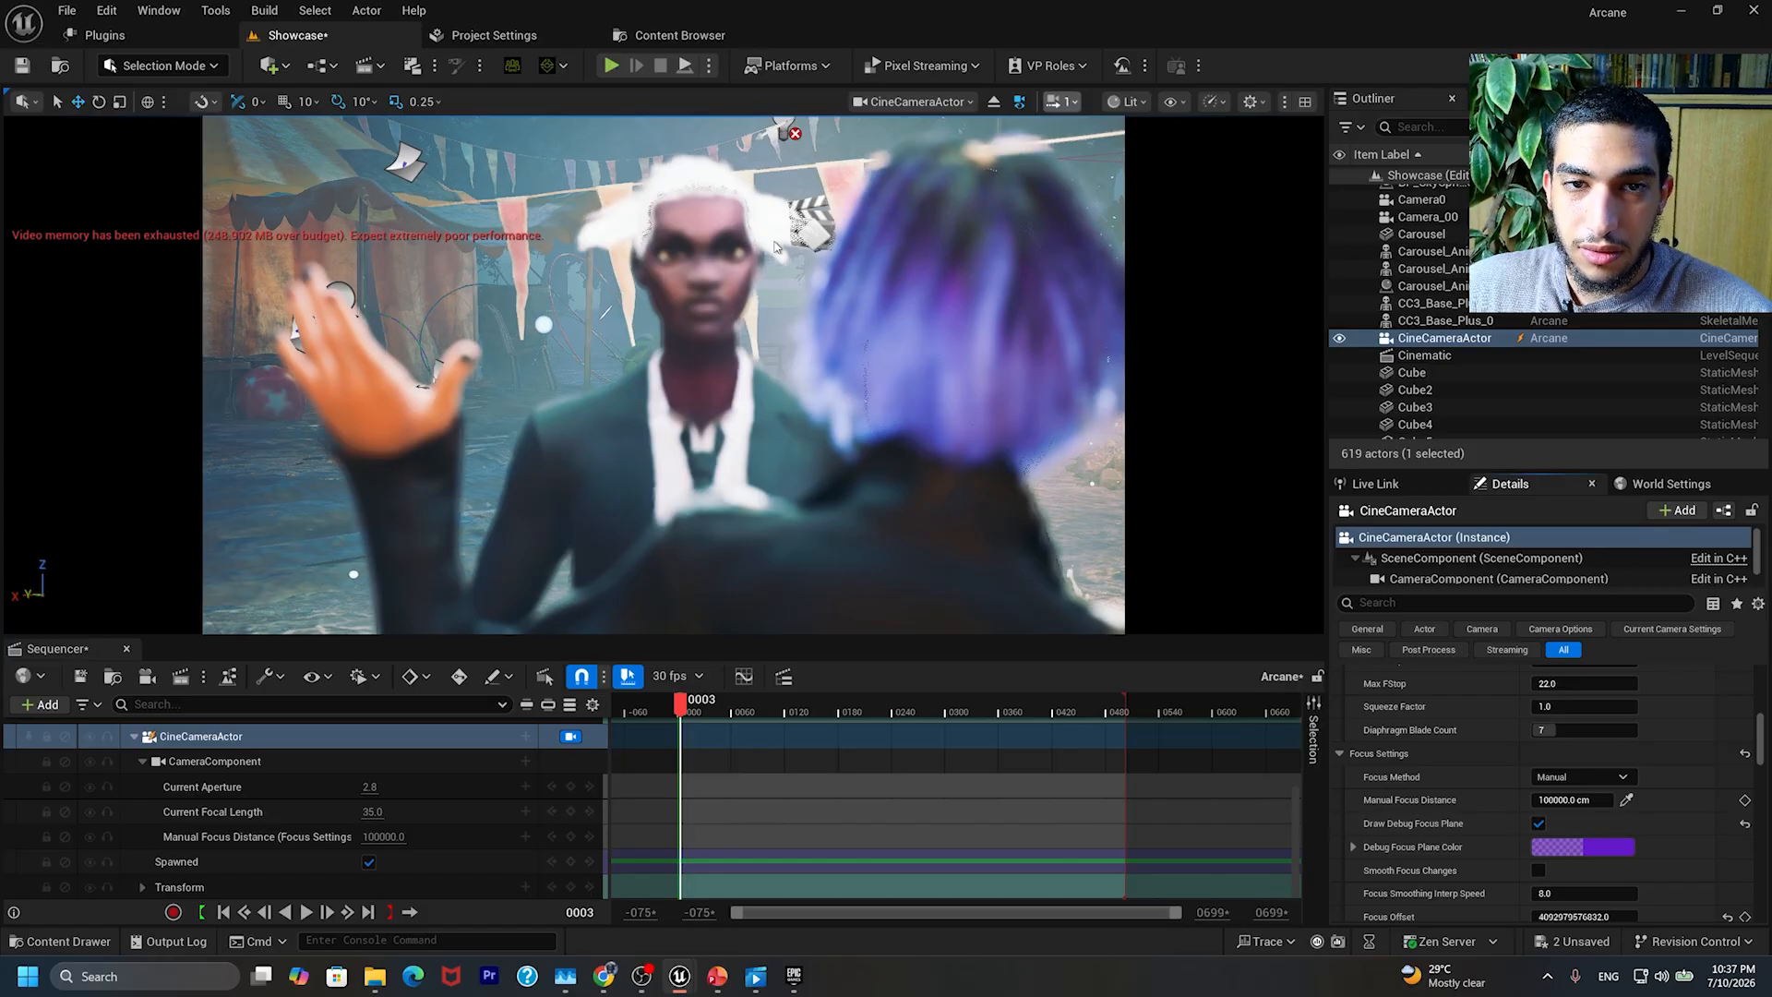
Step: Switch the viewport to Unlit view and bring the cine camera back behind the blue-haired character with the suited man centred beyond the raised hand
{"action": "right_click_drag", "start_coordinate": [665, 375], "coordinate": [803, 374]}
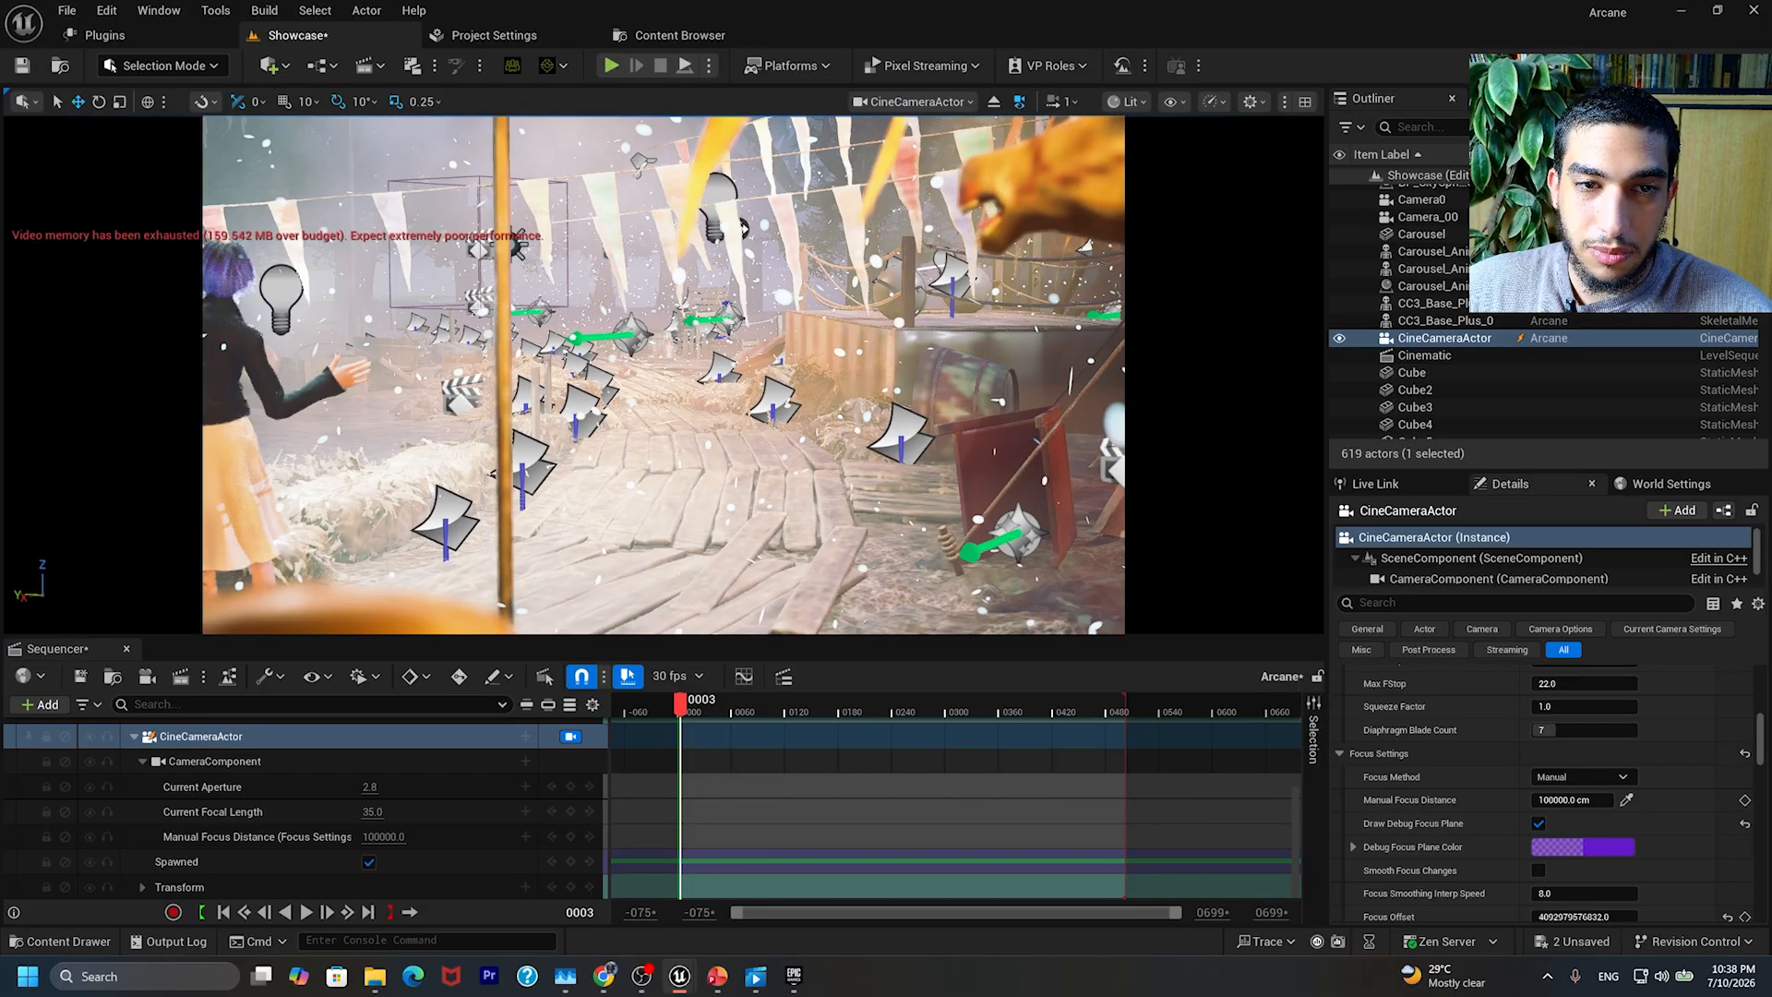
{"action": "mouse_move", "coordinate": [665, 375]}
{"action": "right_mouse_down"}
{"action": "mouse_move", "coordinate": [831, 375]}
{"action": "mouse_move", "coordinate": [666, 373]}
{"action": "right_mouse_up"}
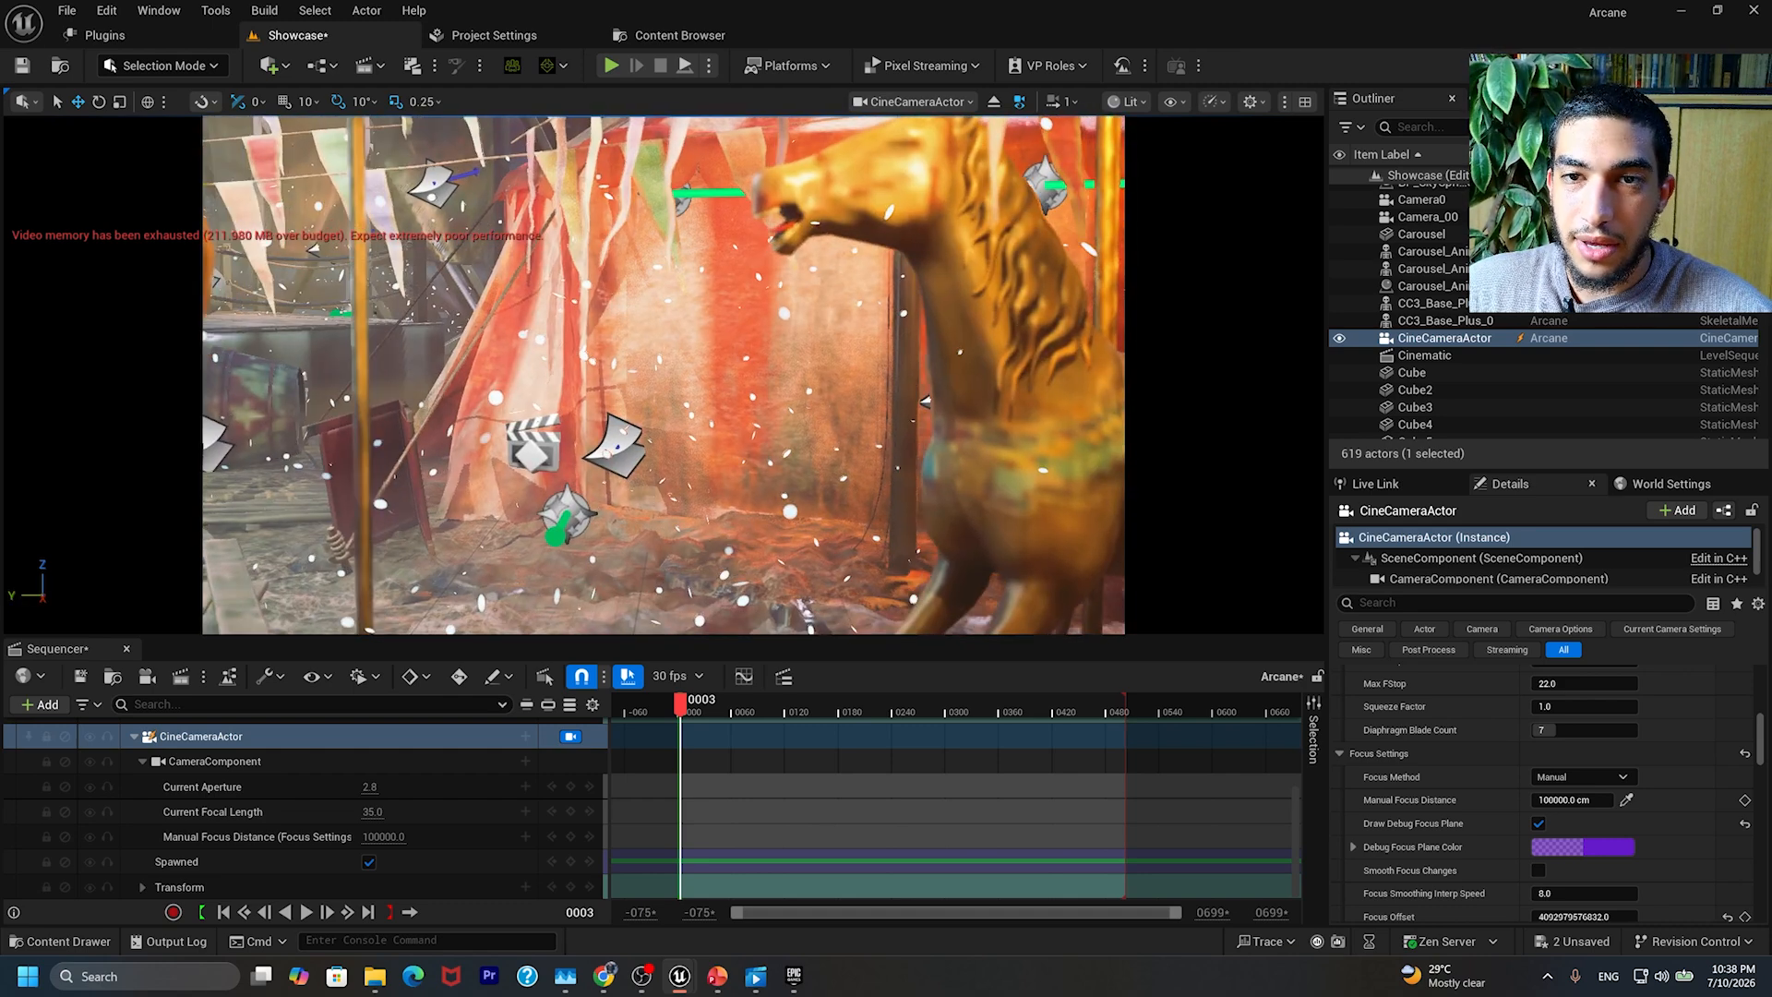
{"action": "left_click", "coordinate": [1126, 104]}
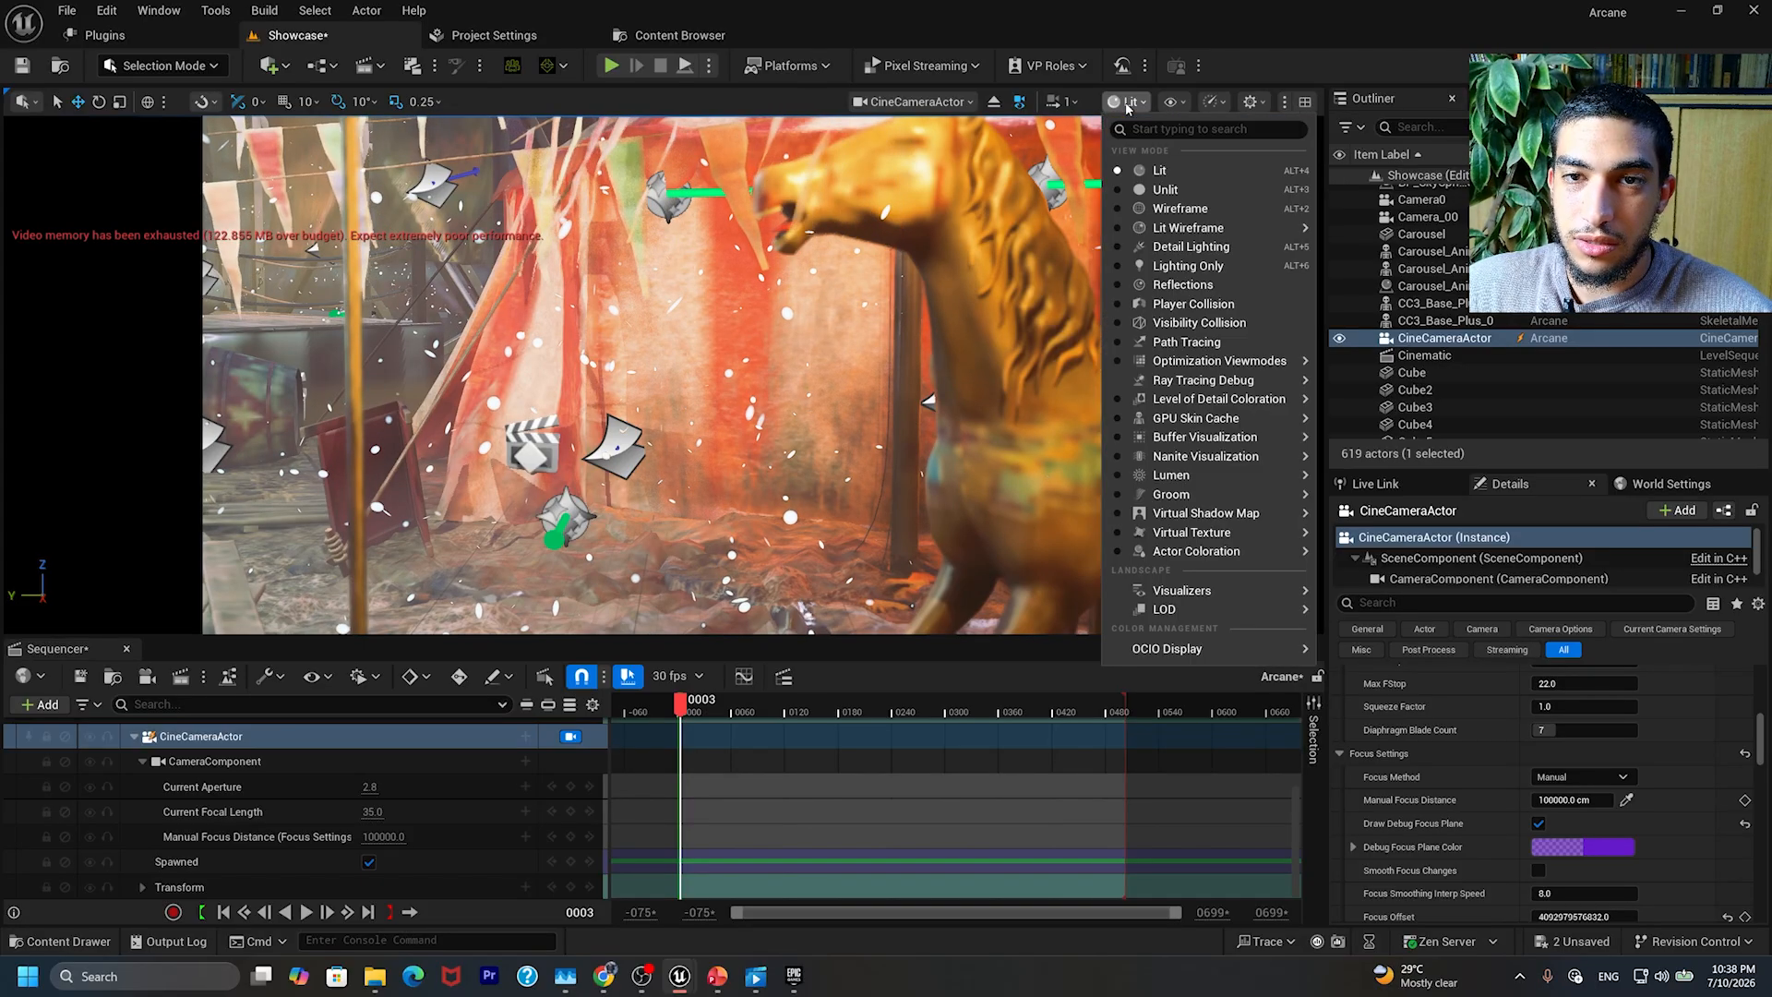
{"action": "left_click", "coordinate": [1161, 190]}
{"action": "mouse_move", "coordinate": [961, 295]}
{"action": "right_mouse_down"}
{"action": "mouse_move", "coordinate": [984, 299]}
{"action": "mouse_move", "coordinate": [969, 297]}
{"action": "right_mouse_up"}
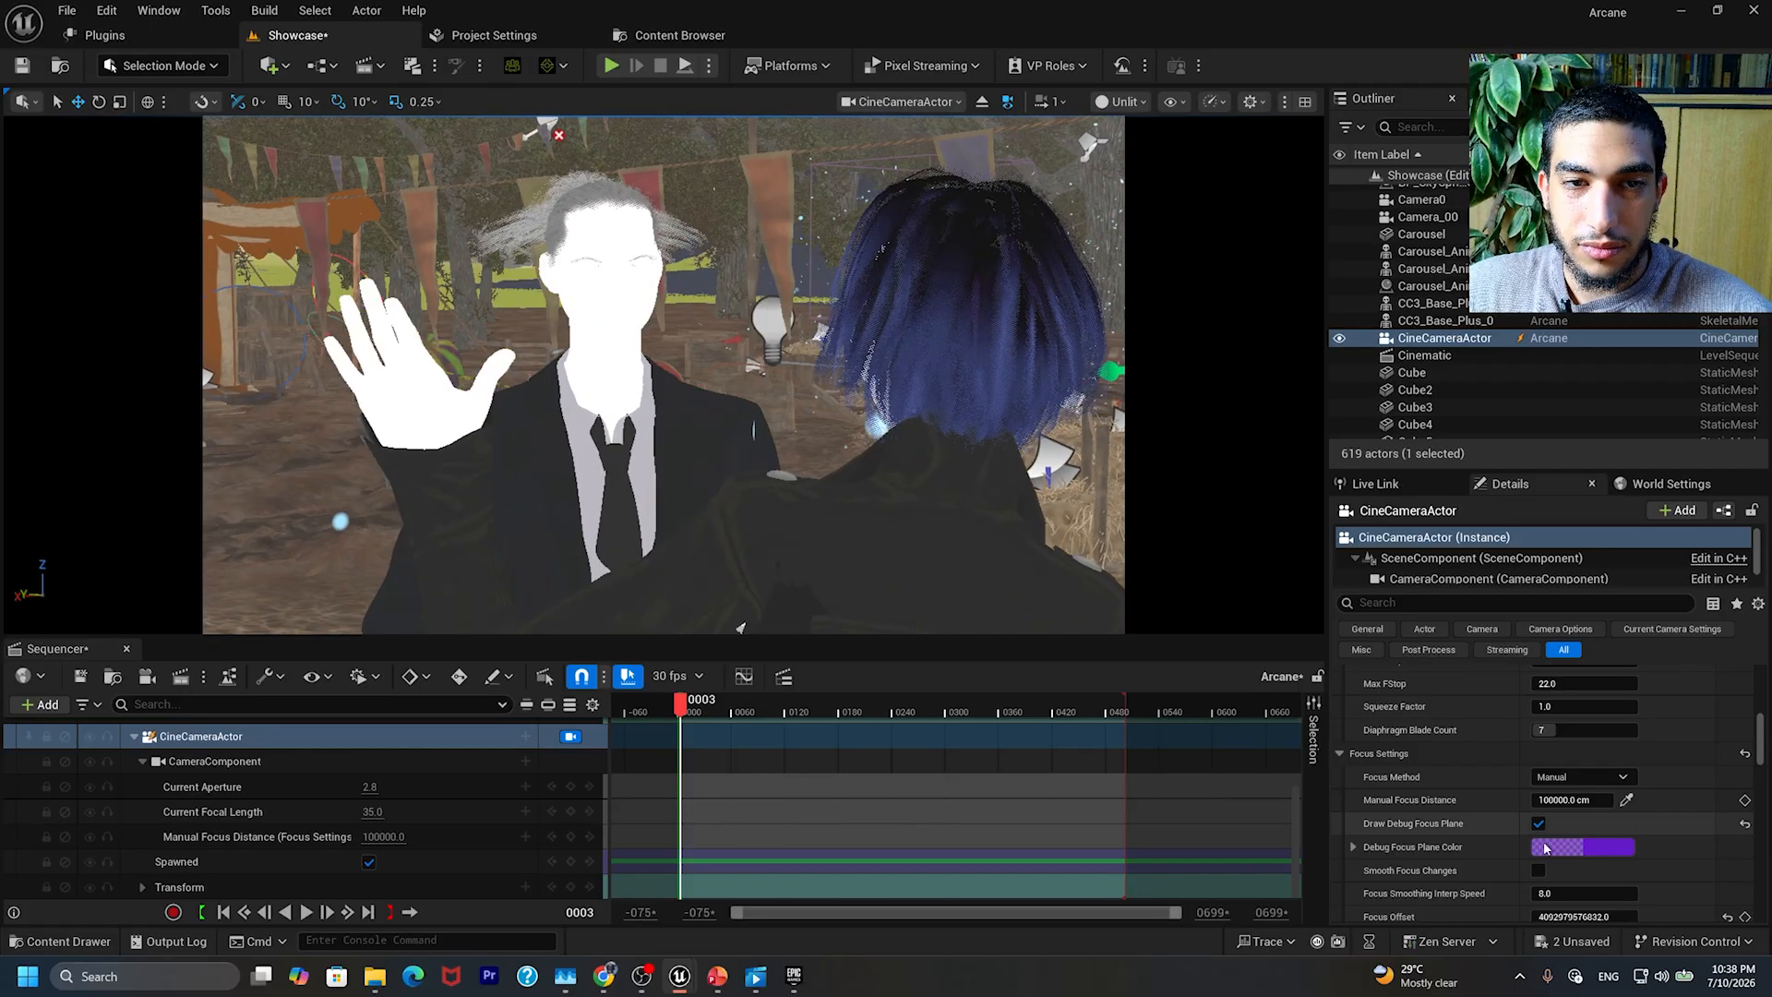
Step: Undo the last Focus Offset change and set the CineCameraActor's Focus Method to Disable
{"action": "left_click_drag", "start_coordinate": [1554, 919], "coordinate": [1606, 918]}
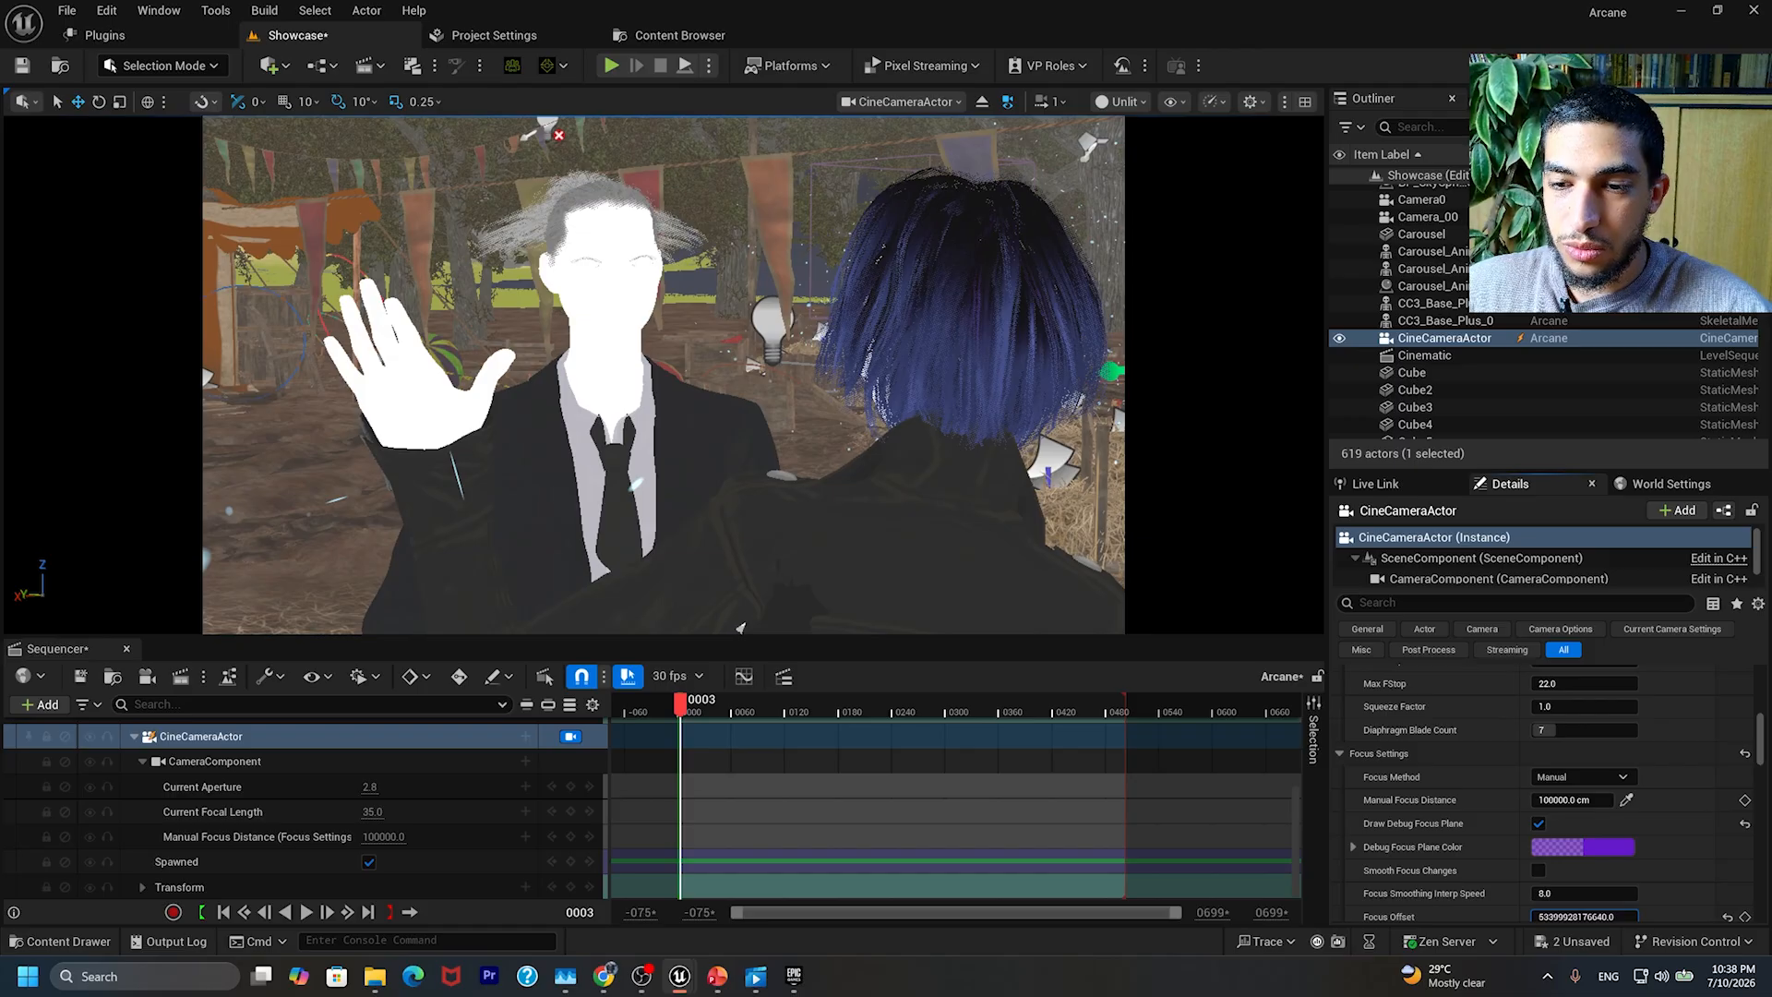
{"action": "key", "text": "ctrl+z"}
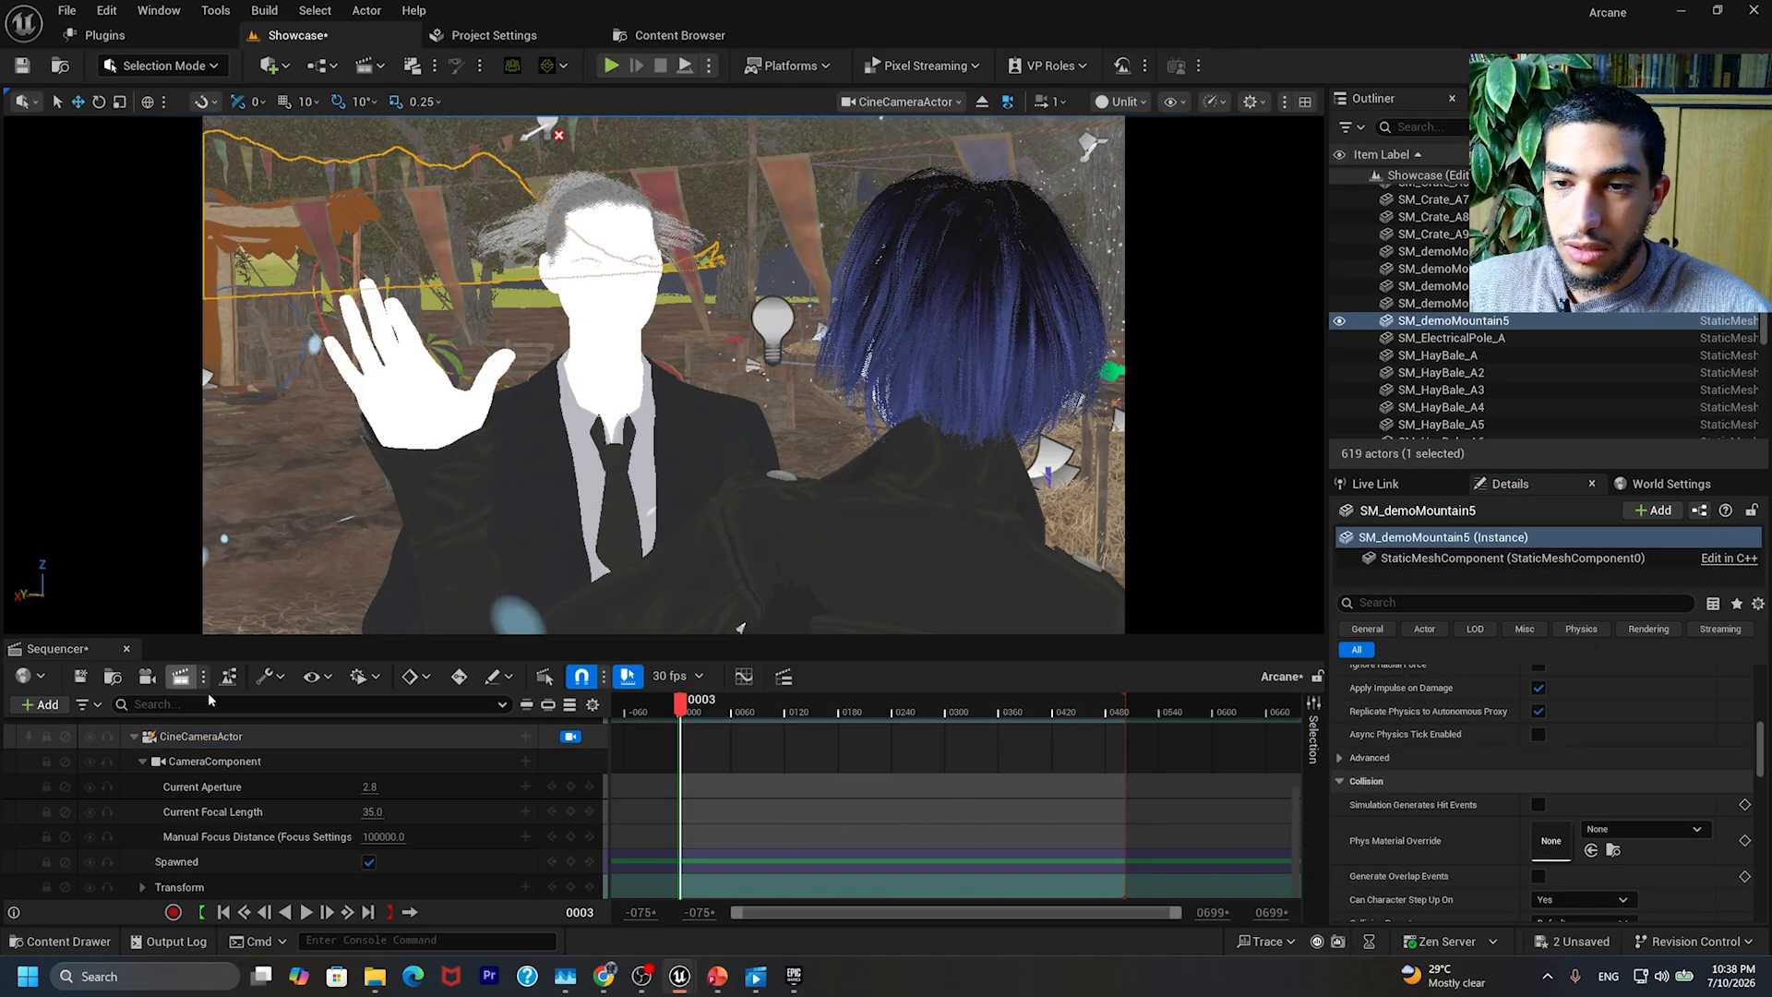
{"action": "left_click", "coordinate": [246, 736]}
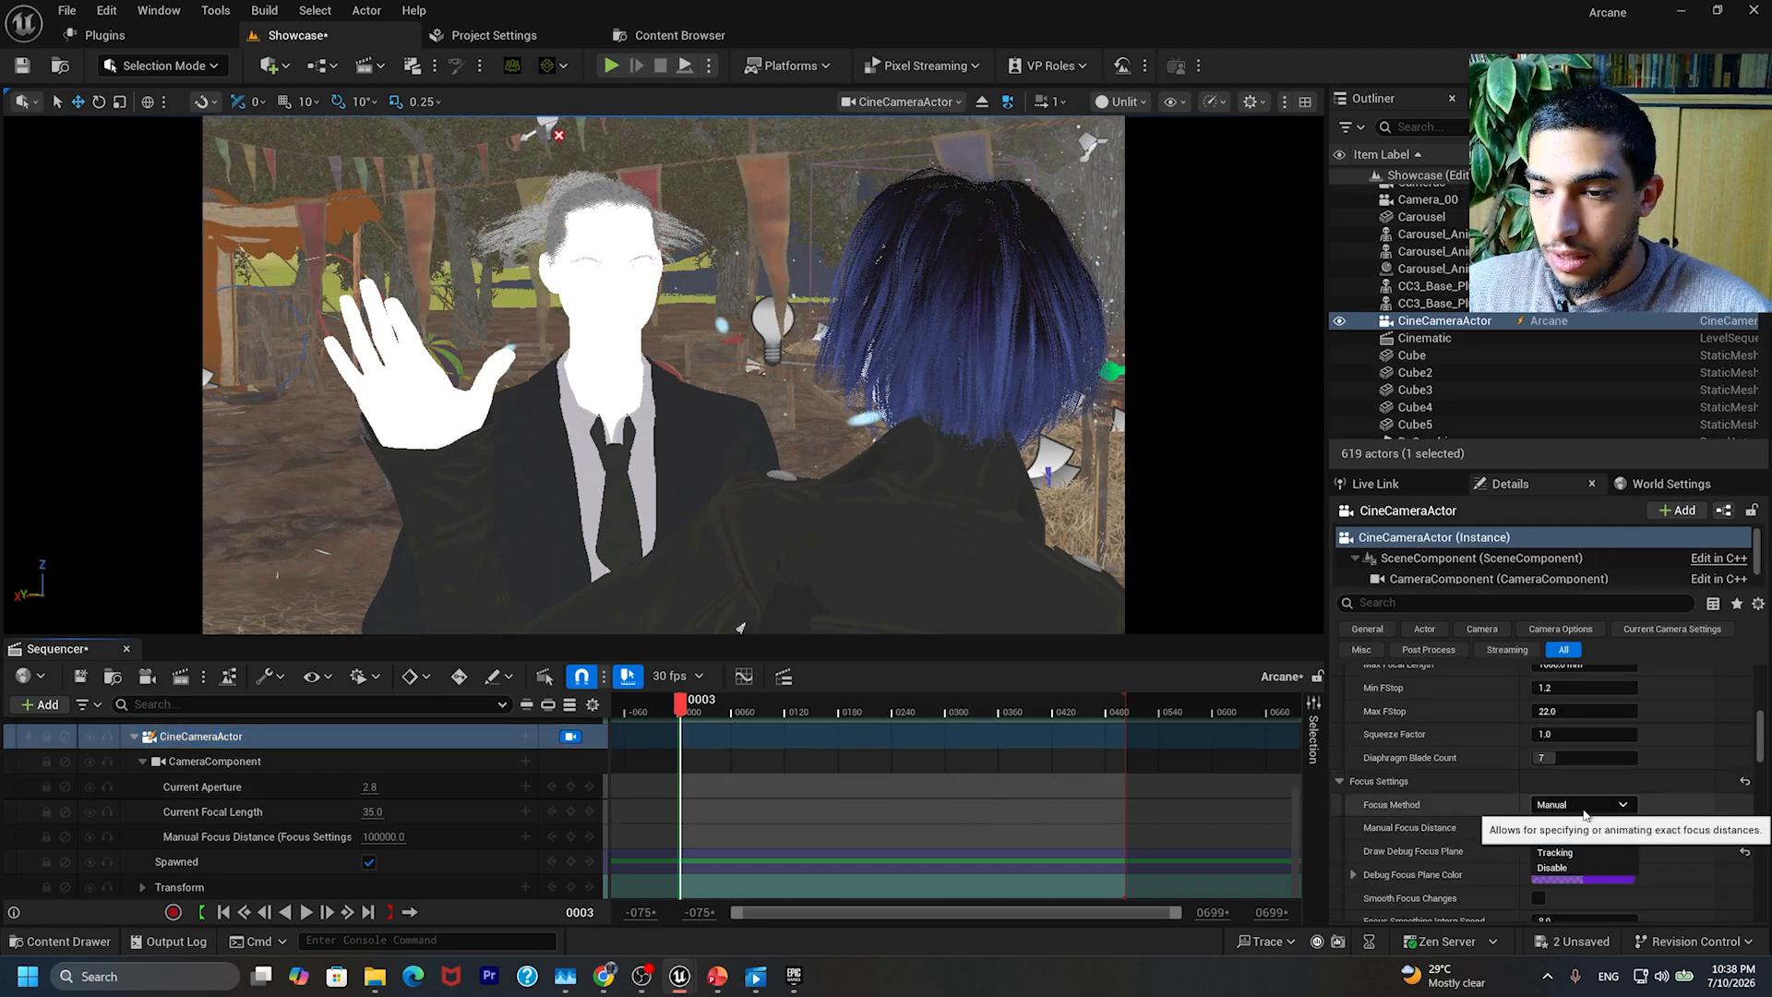
{"action": "left_click", "coordinate": [1580, 804]}
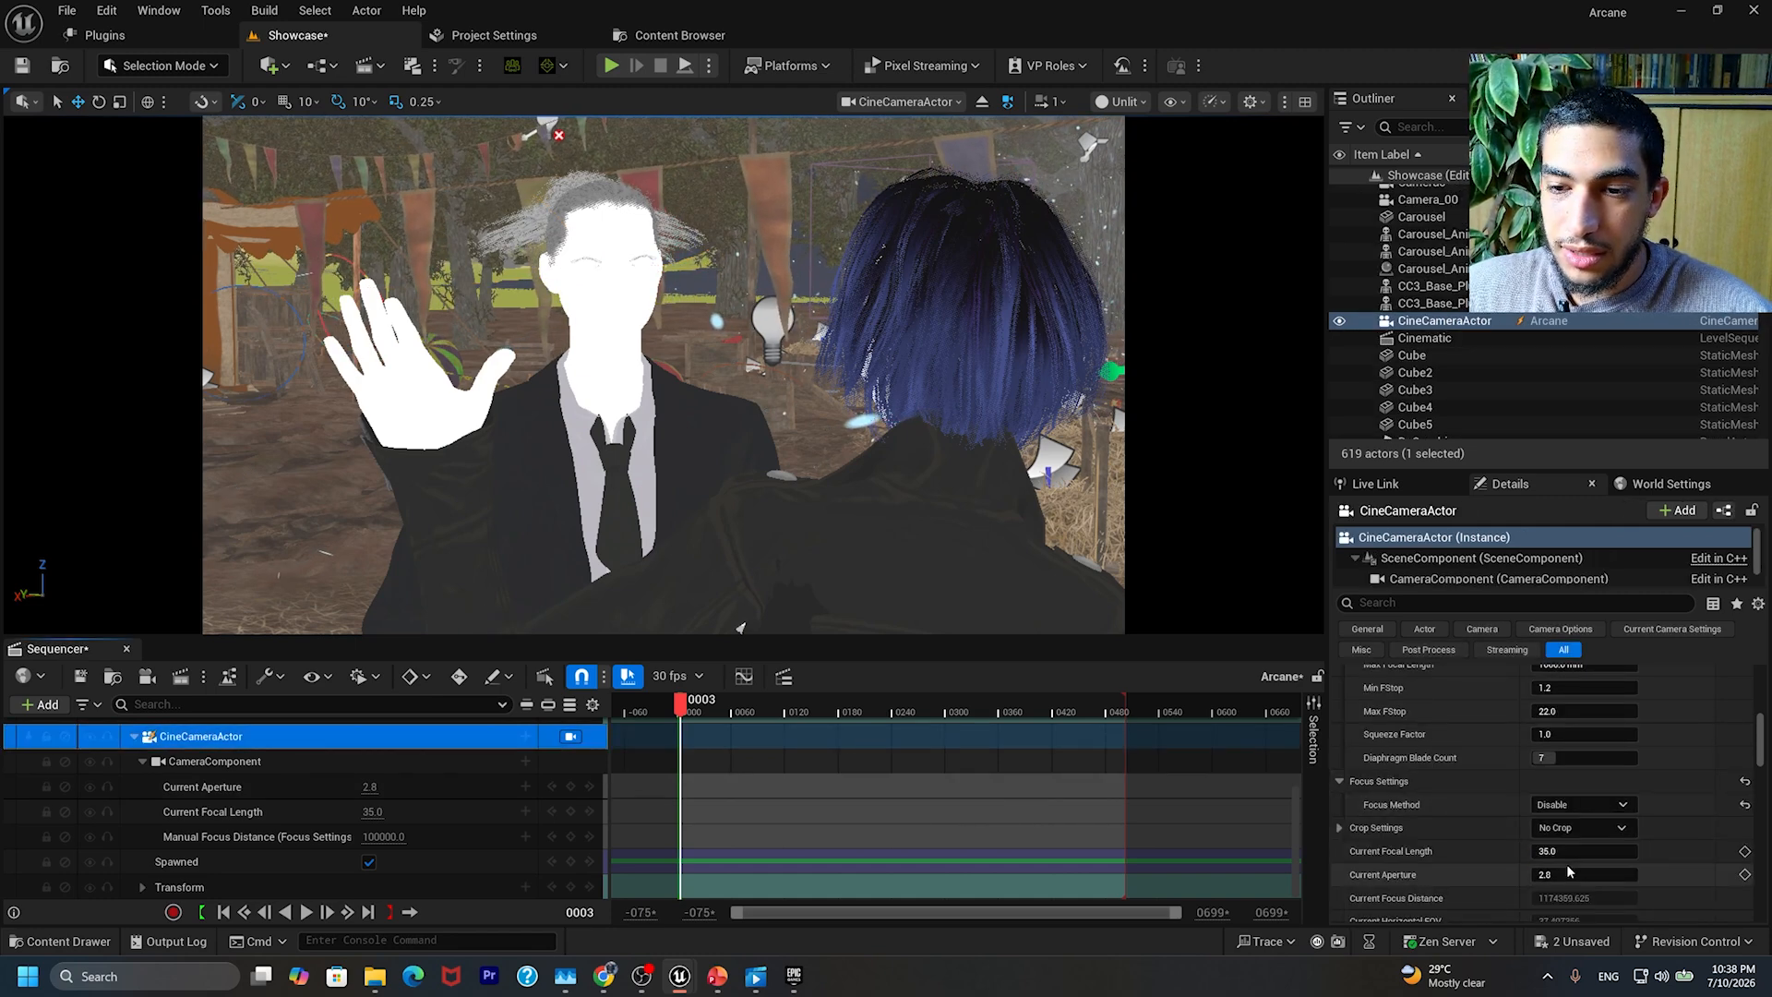
{"action": "left_click", "coordinate": [1567, 867]}
Step: Switch the viewport to Lit view and move the cine camera closer to the suited man to check the sharpness
{"action": "left_click", "coordinate": [1128, 101]}
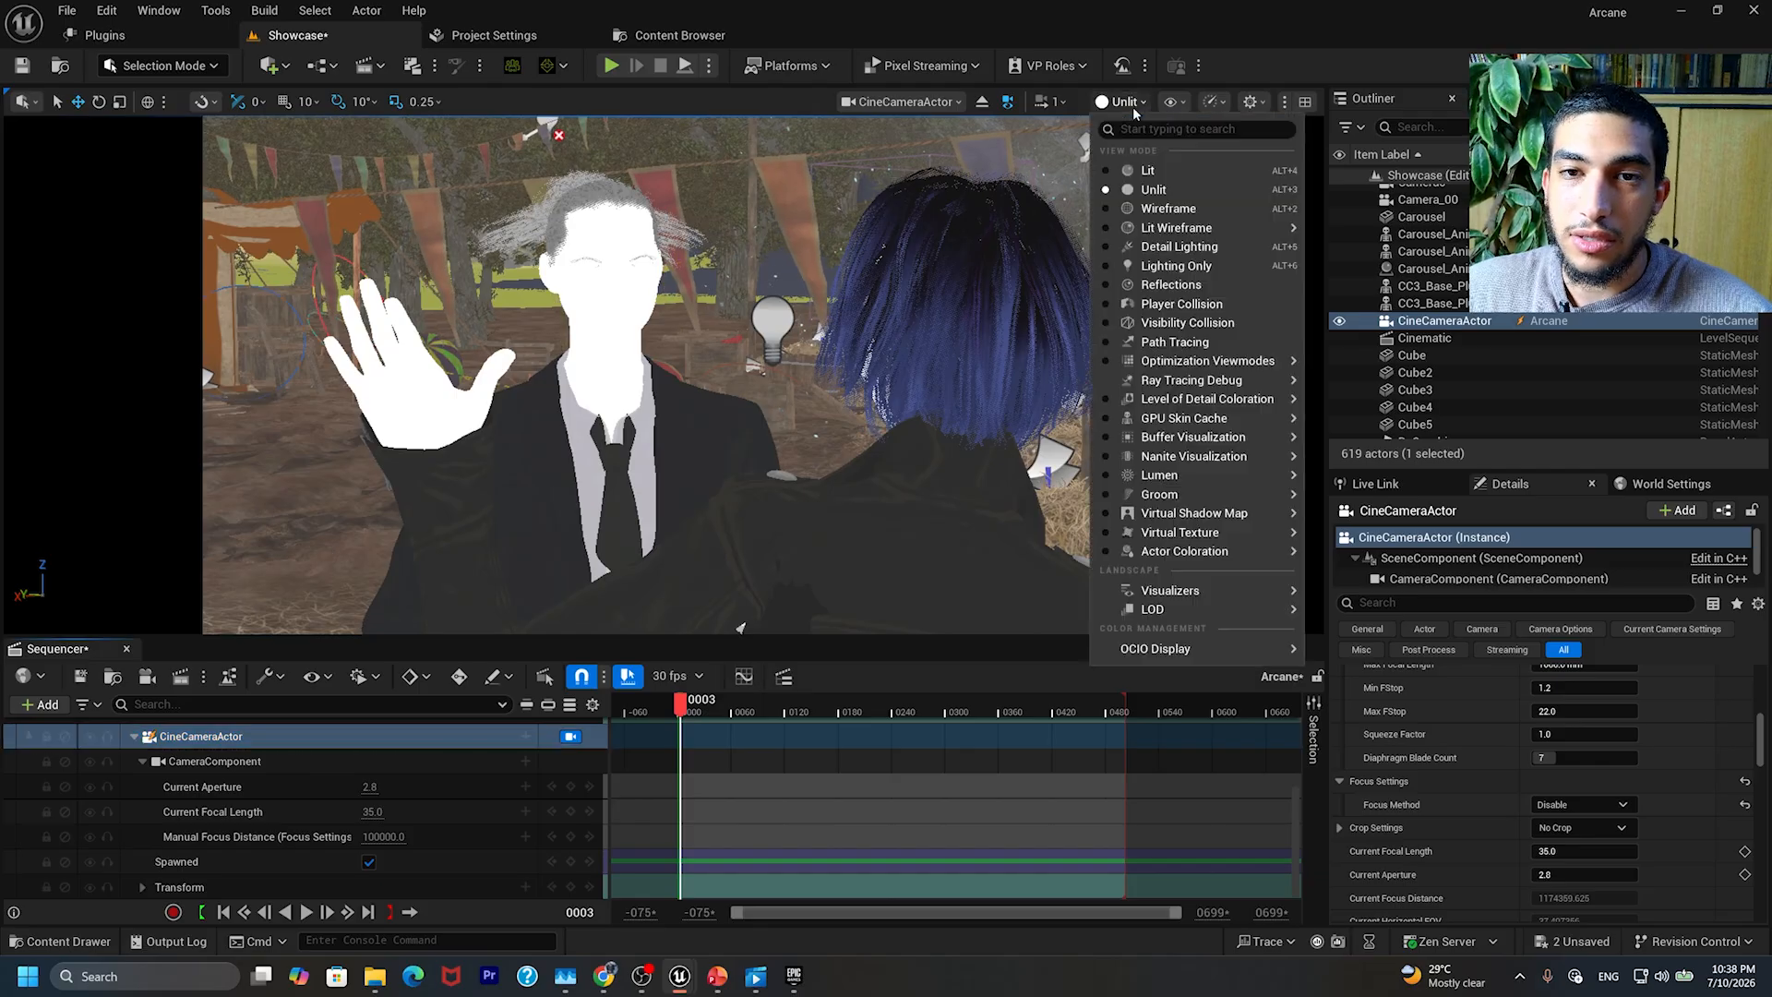
{"action": "left_click", "coordinate": [1122, 178]}
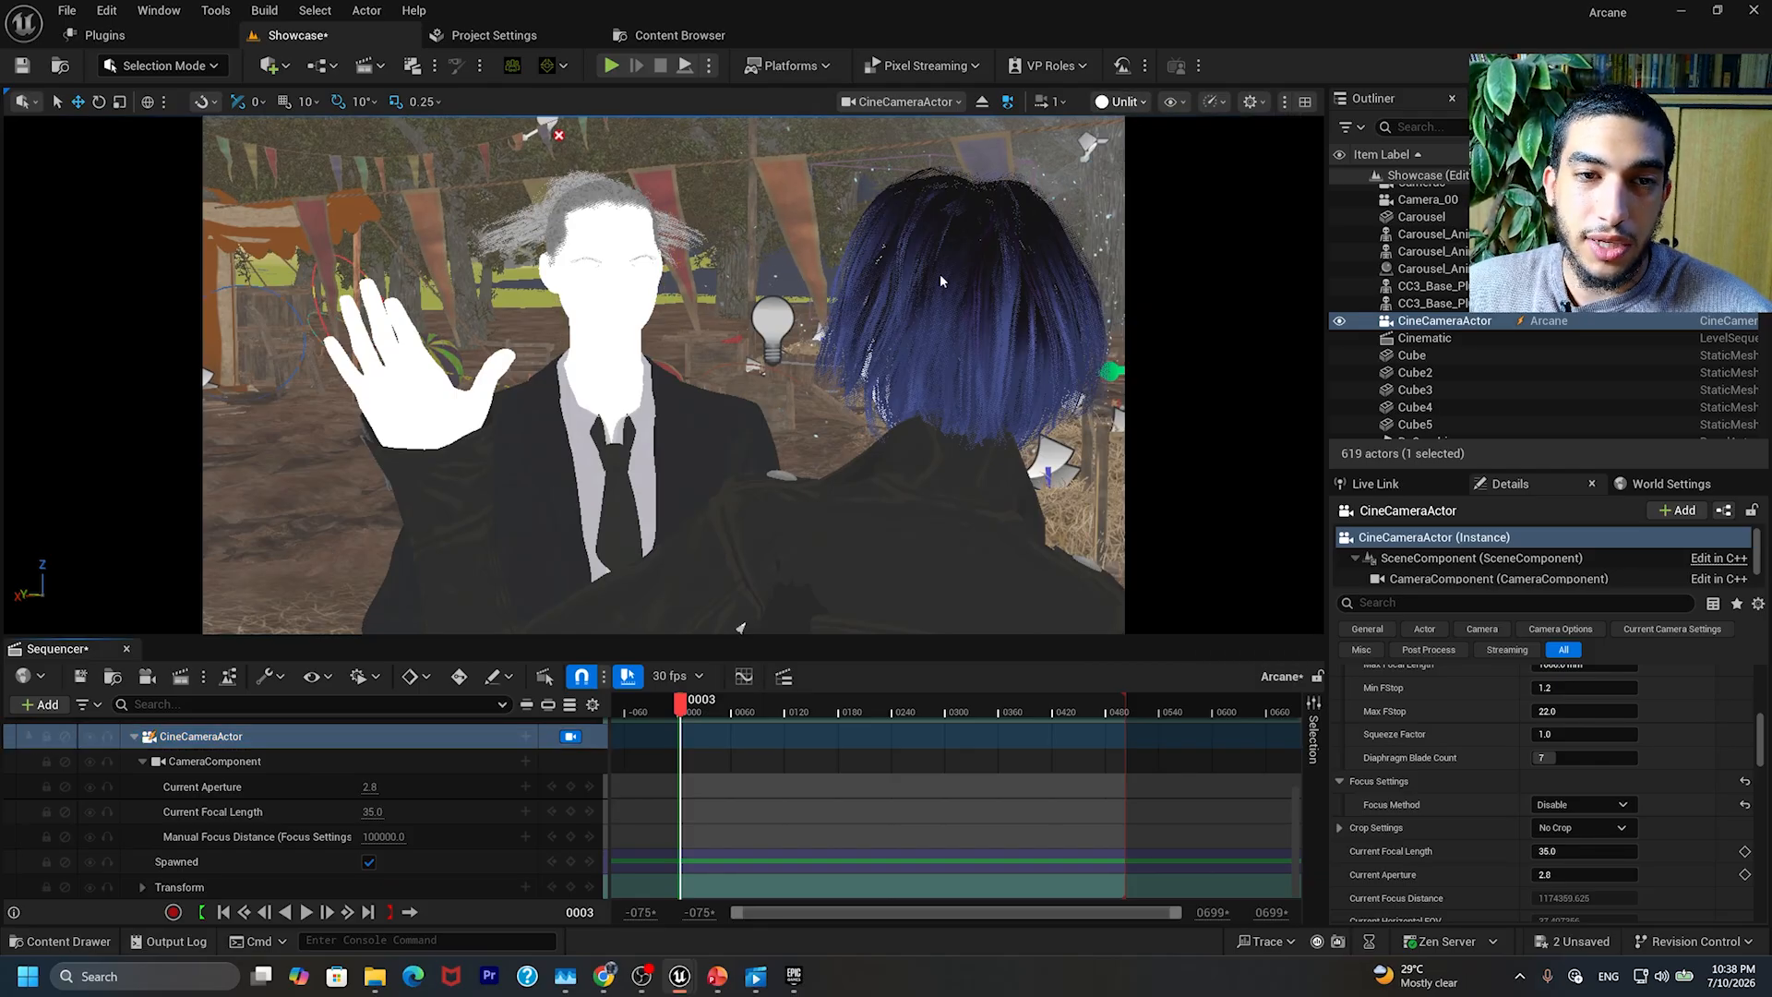
{"action": "key", "text": "alt+4"}
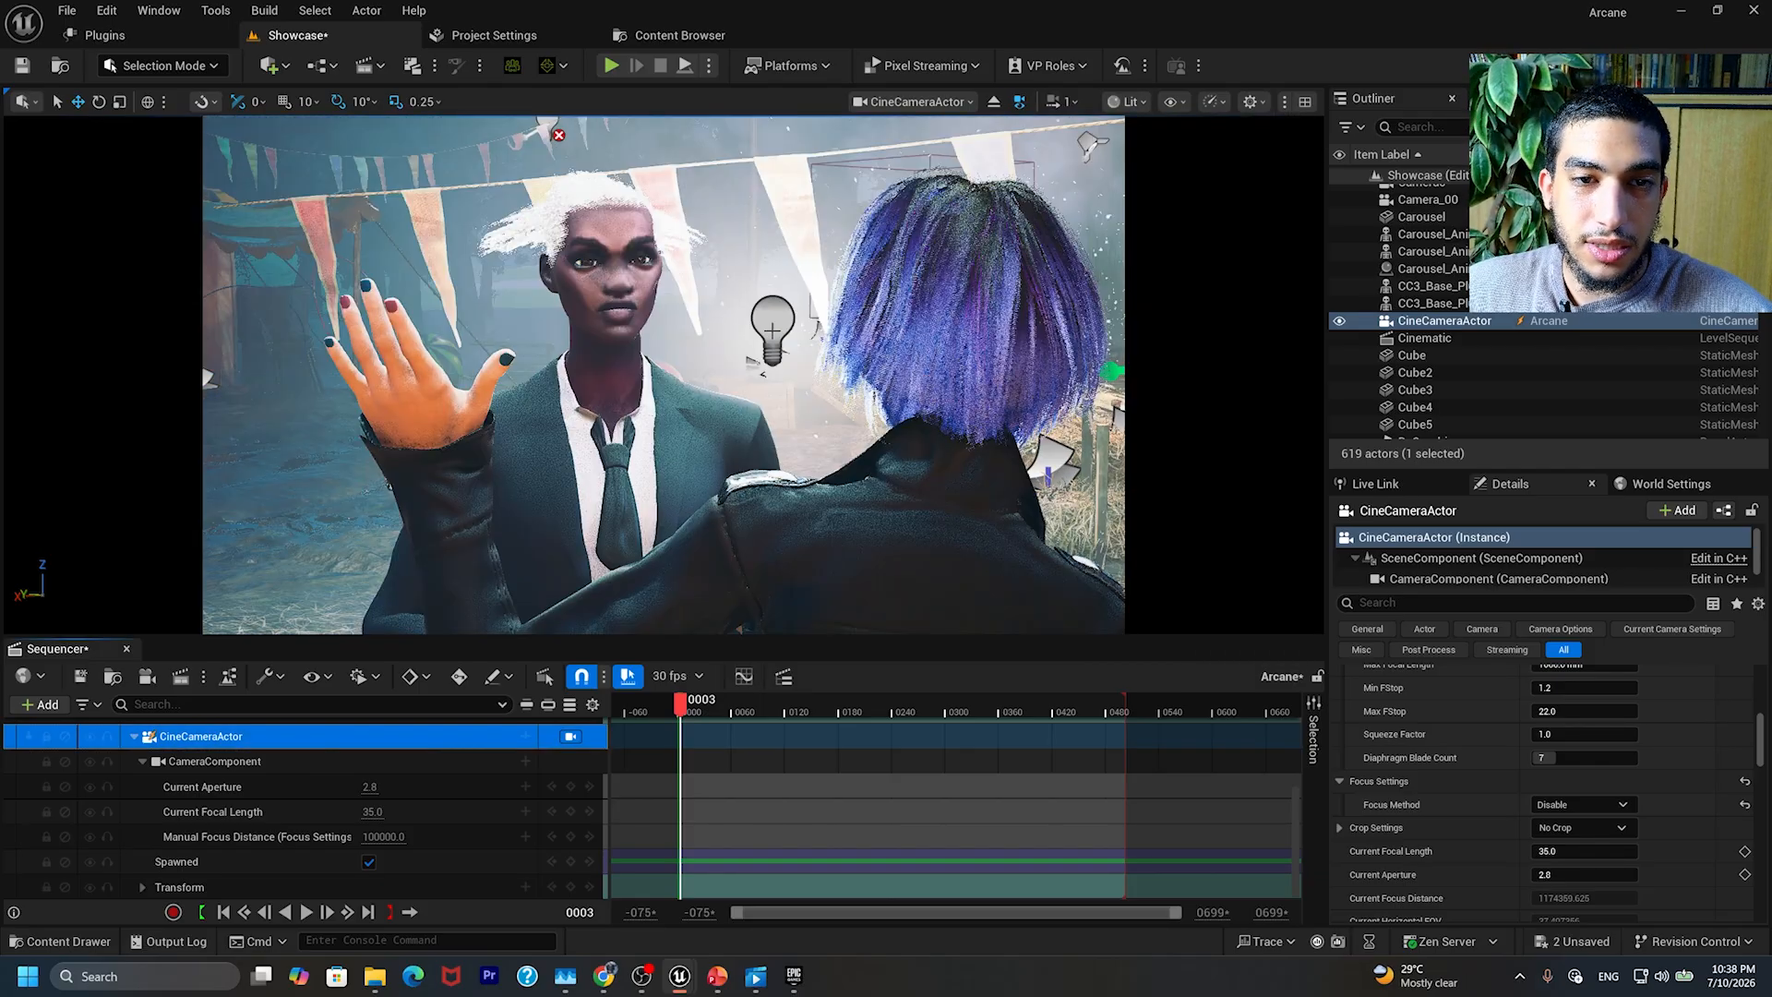
{"action": "right_click_drag", "start_coordinate": [773, 330], "coordinate": [773, 324]}
{"action": "key", "text": "w"}
{"action": "key", "text": "s"}
{"action": "key", "text": "s"}
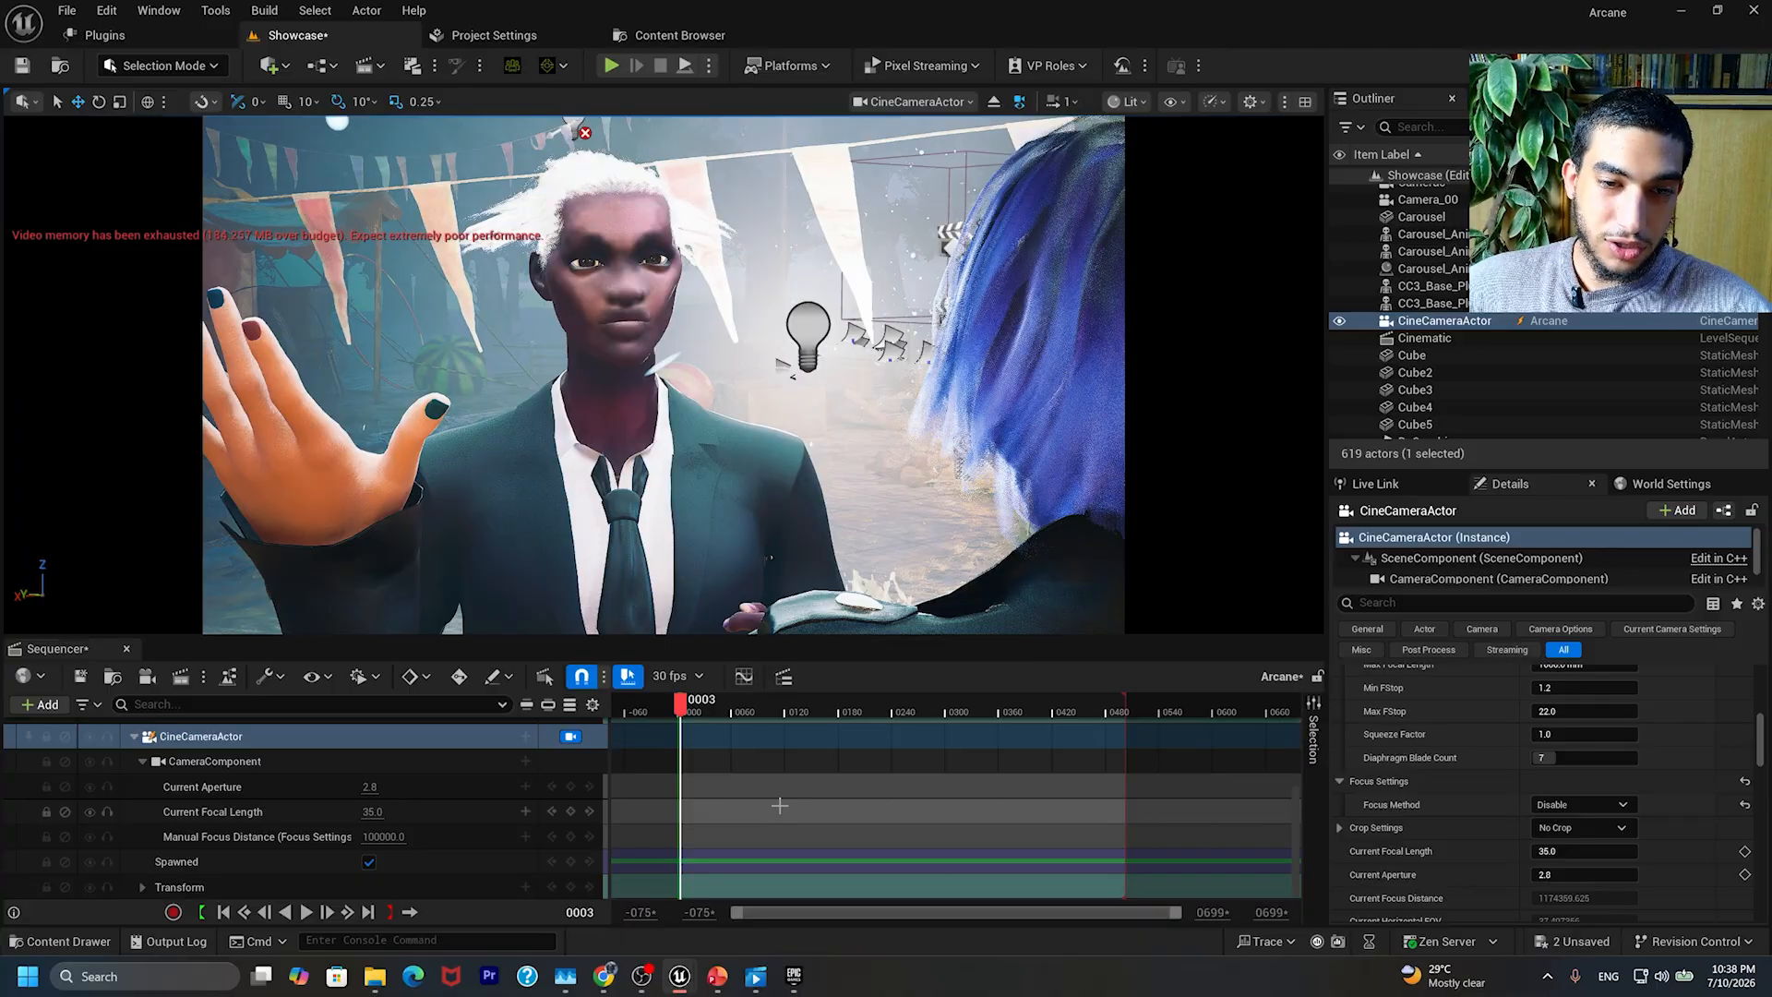
Step: Return the viewport to Unlit view and pull the cine camera back to frame both characters and the raised hand
{"action": "scroll", "coordinate": [780, 806], "scroll_direction": "down", "scroll_amount": 3, "text": "ctrl"}
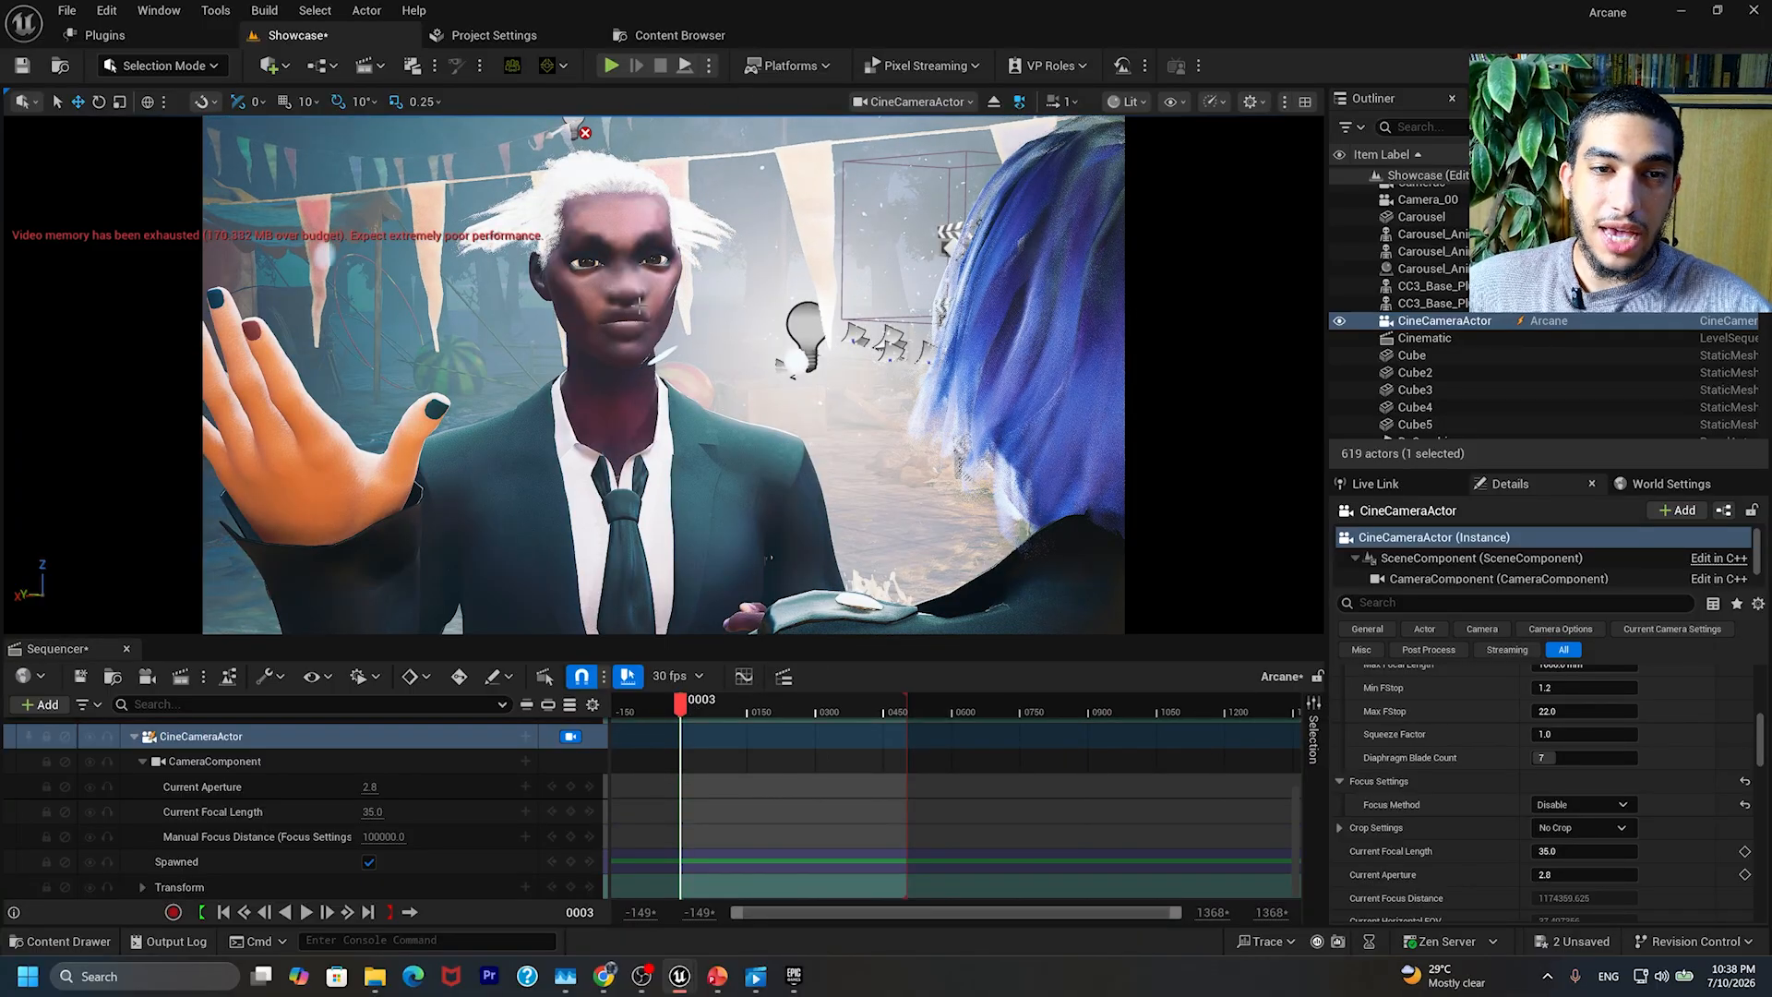
{"action": "left_click", "coordinate": [1128, 101]}
{"action": "left_click", "coordinate": [1122, 196]}
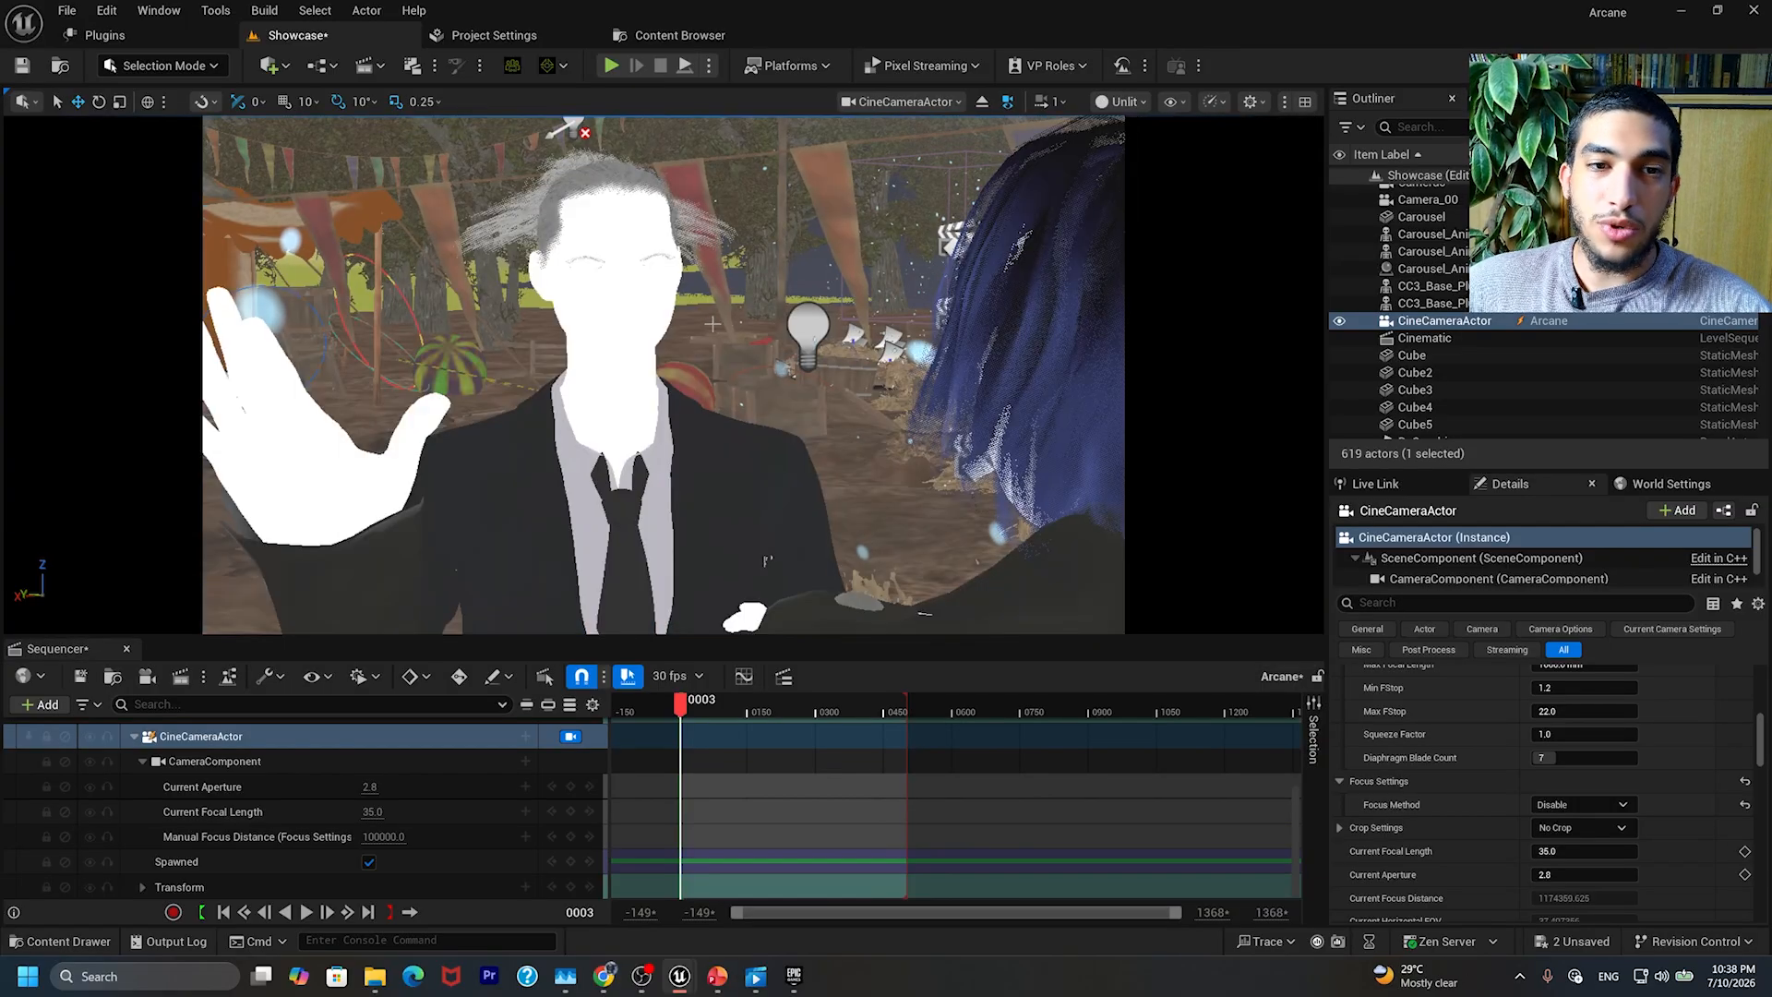
{"action": "mouse_move", "coordinate": [1123, 198]}
{"action": "right_mouse_down"}
{"action": "mouse_move", "coordinate": [1107, 201]}
{"action": "mouse_move", "coordinate": [1199, 203]}
{"action": "mouse_move", "coordinate": [1130, 199]}
{"action": "mouse_move", "coordinate": [1159, 185]}
{"action": "mouse_move", "coordinate": [1146, 197]}
{"action": "right_mouse_up"}
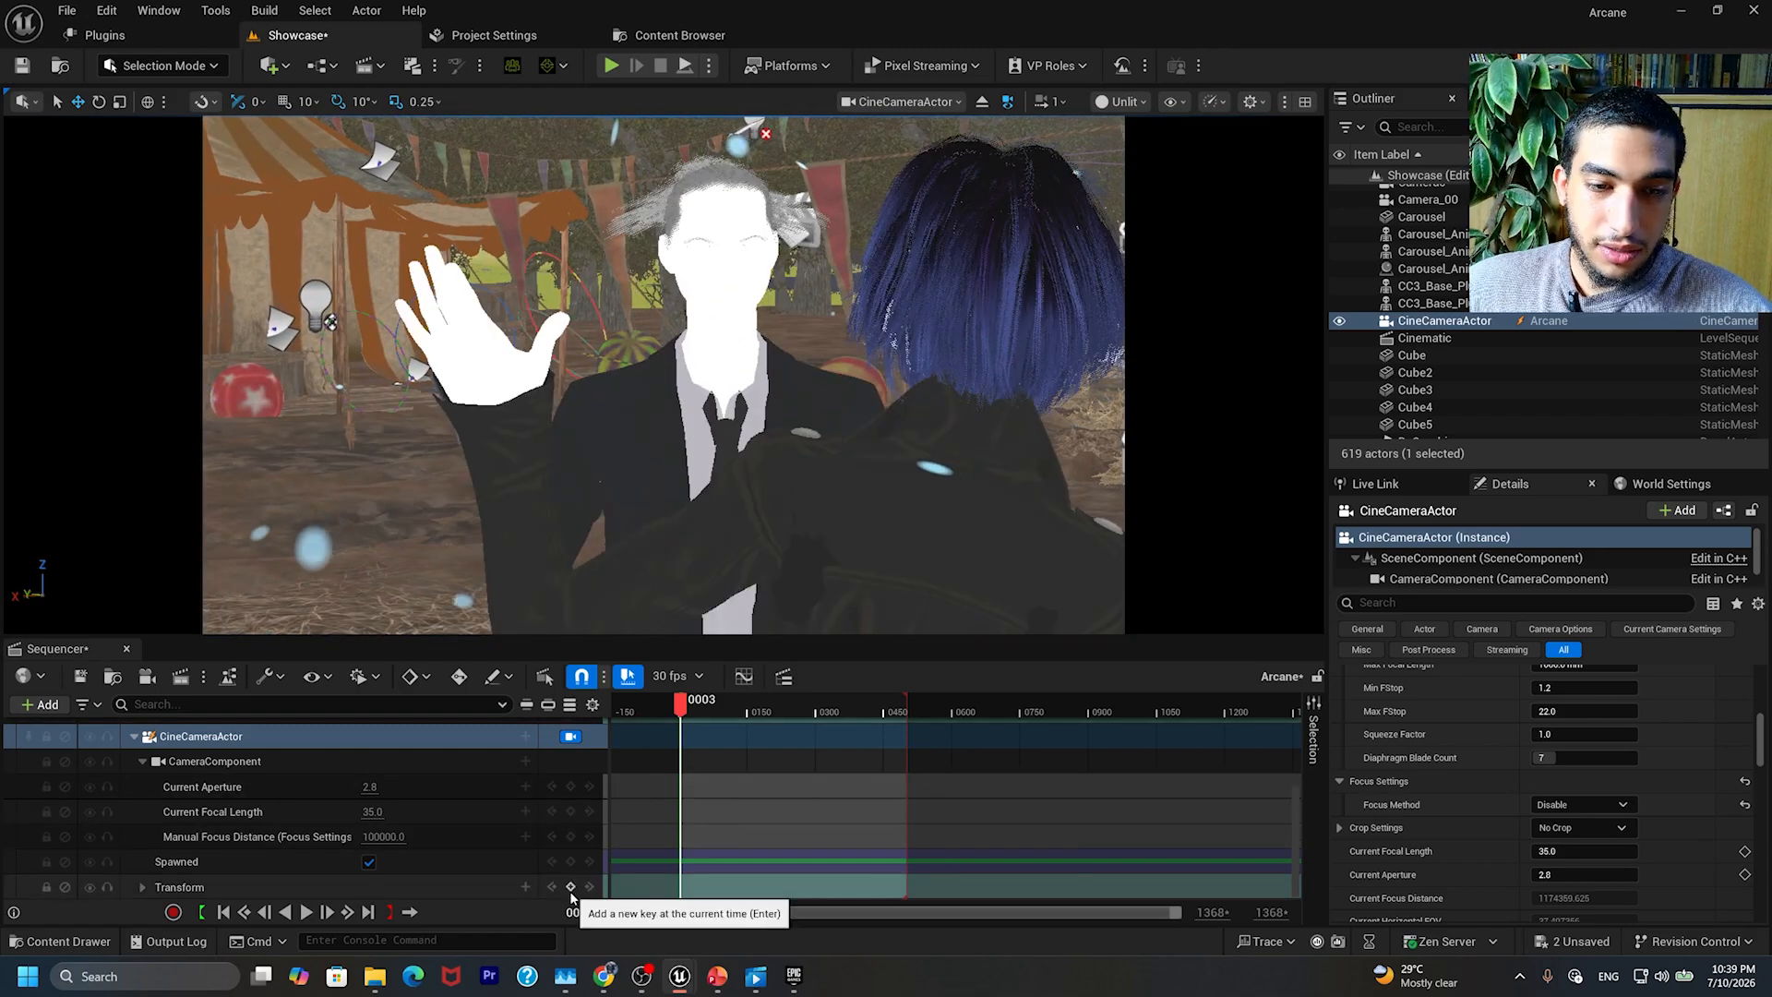
Step: Collapse the CameraComponent track and examine the Location, Rotation and Scale channels of the CineCameraActor's Transform track
{"action": "left_click", "coordinate": [140, 762]}
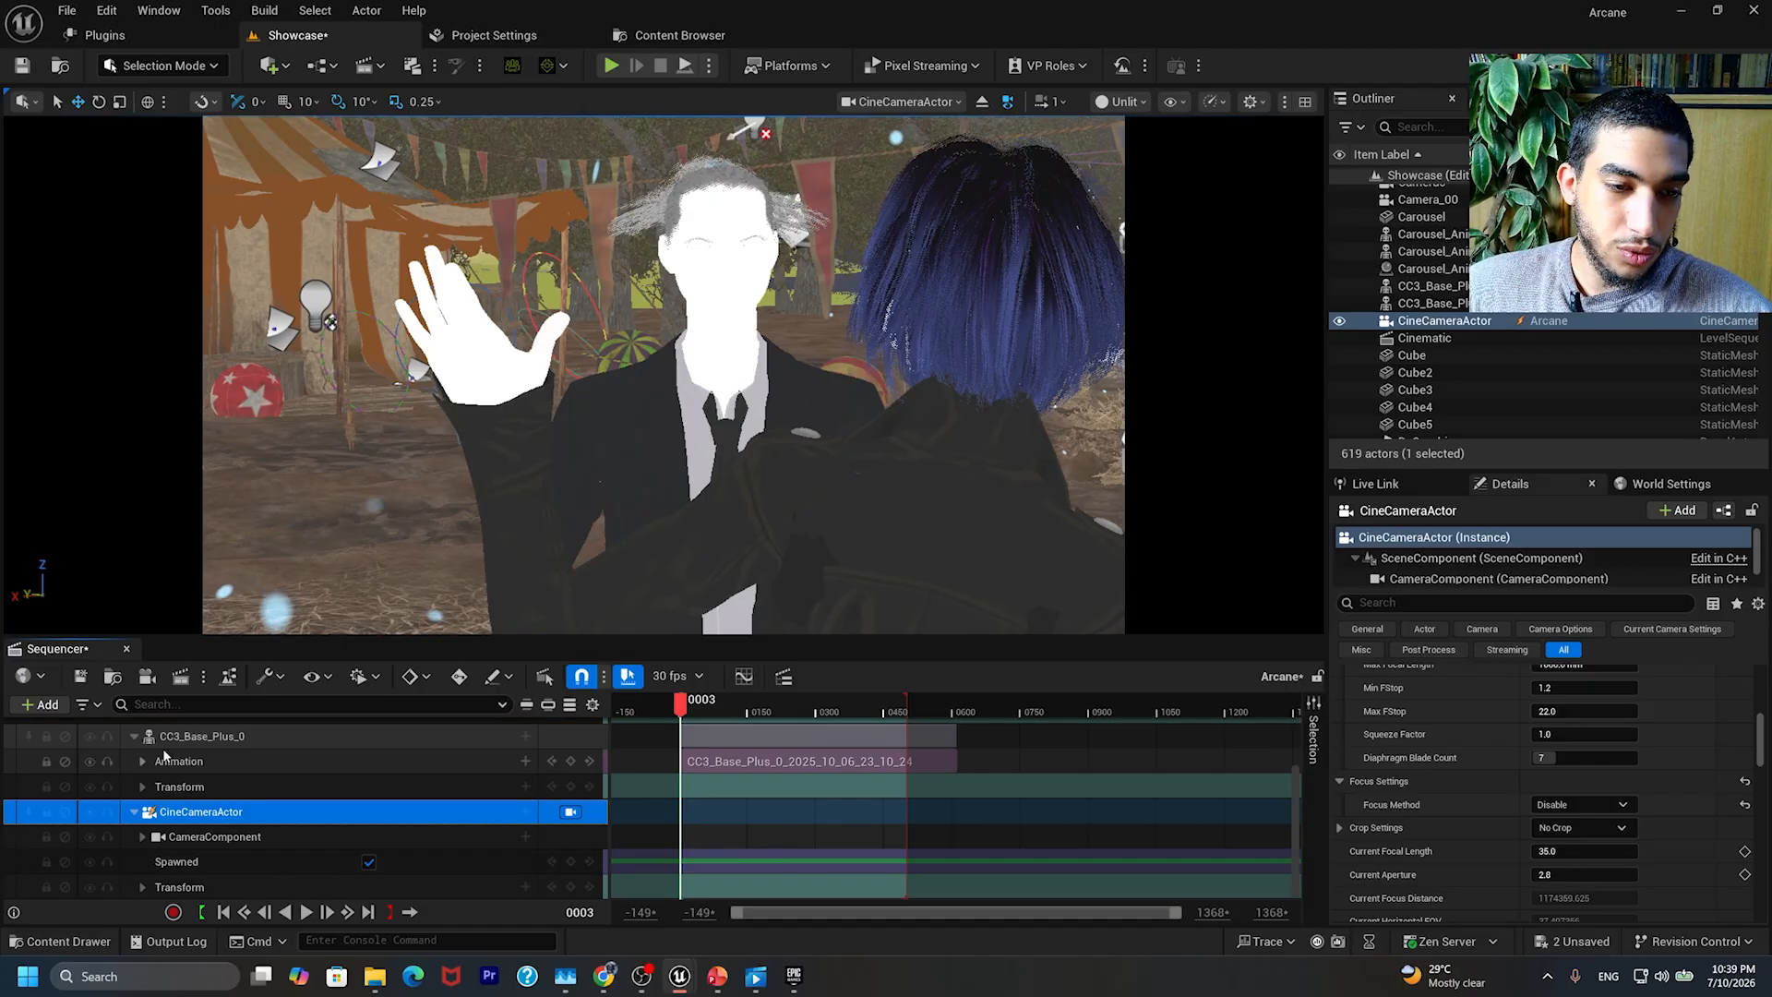
{"action": "left_click", "coordinate": [143, 889]}
{"action": "scroll", "coordinate": [207, 862], "scroll_direction": "down", "scroll_amount": 2}
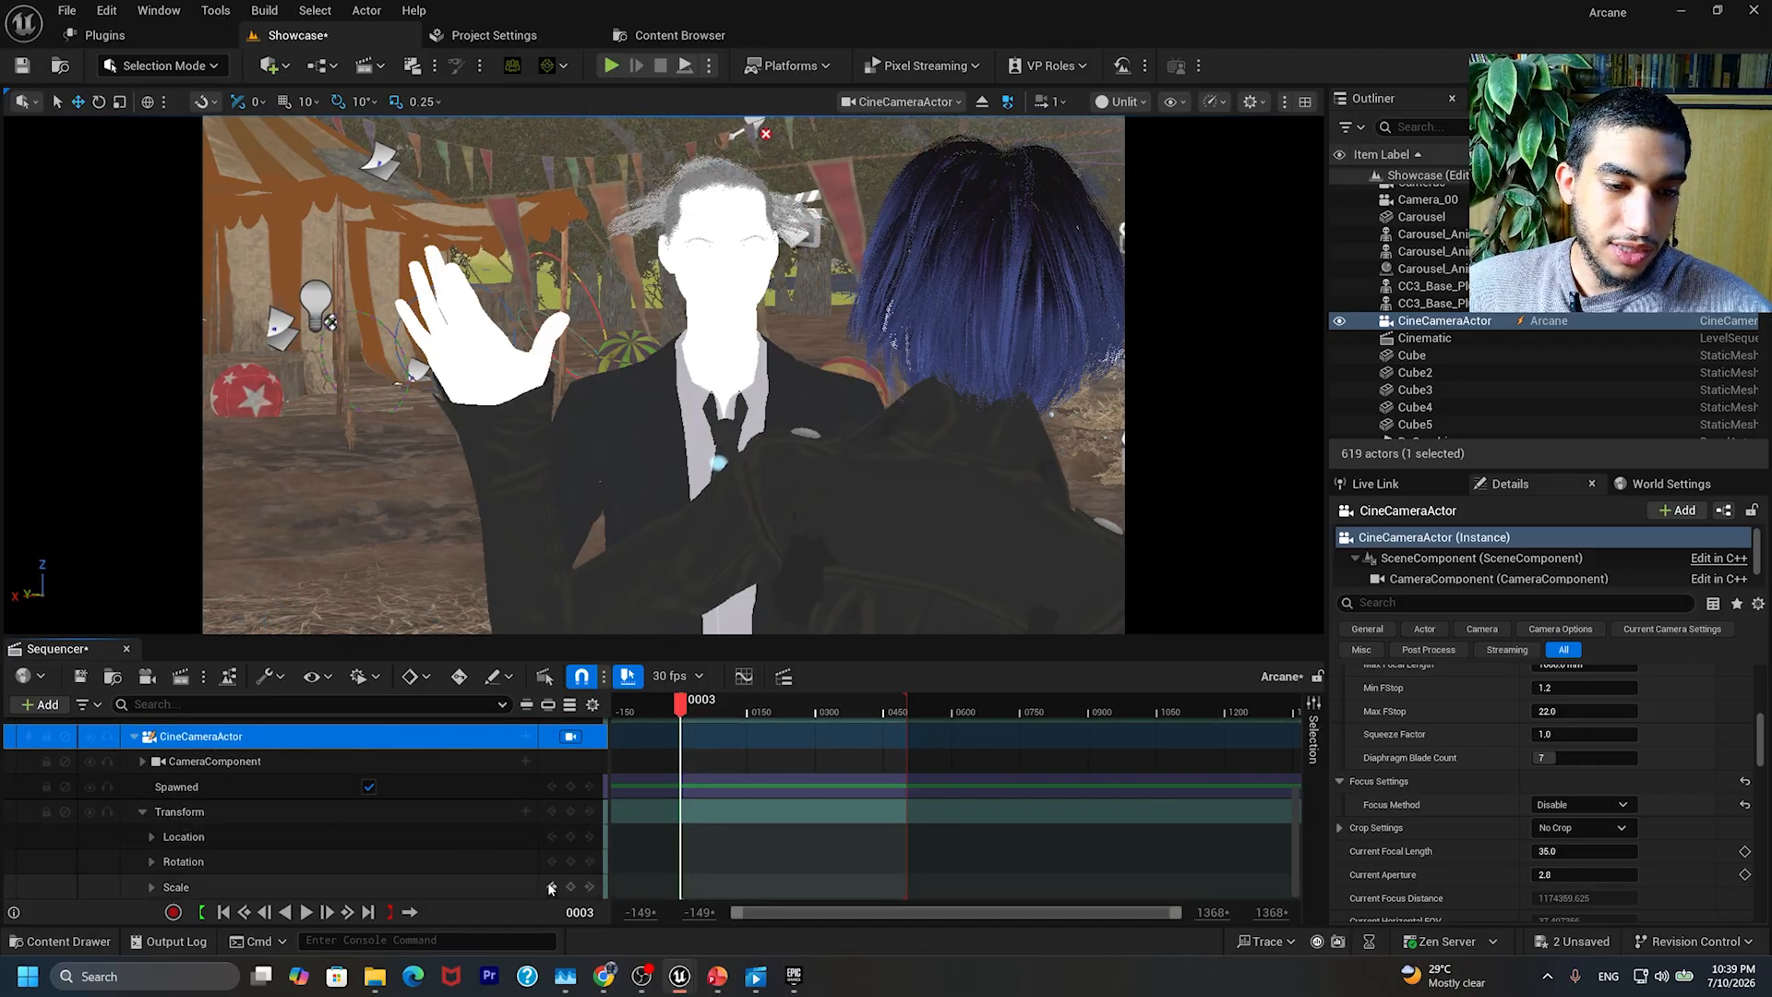
{"action": "left_click", "coordinate": [141, 813]}
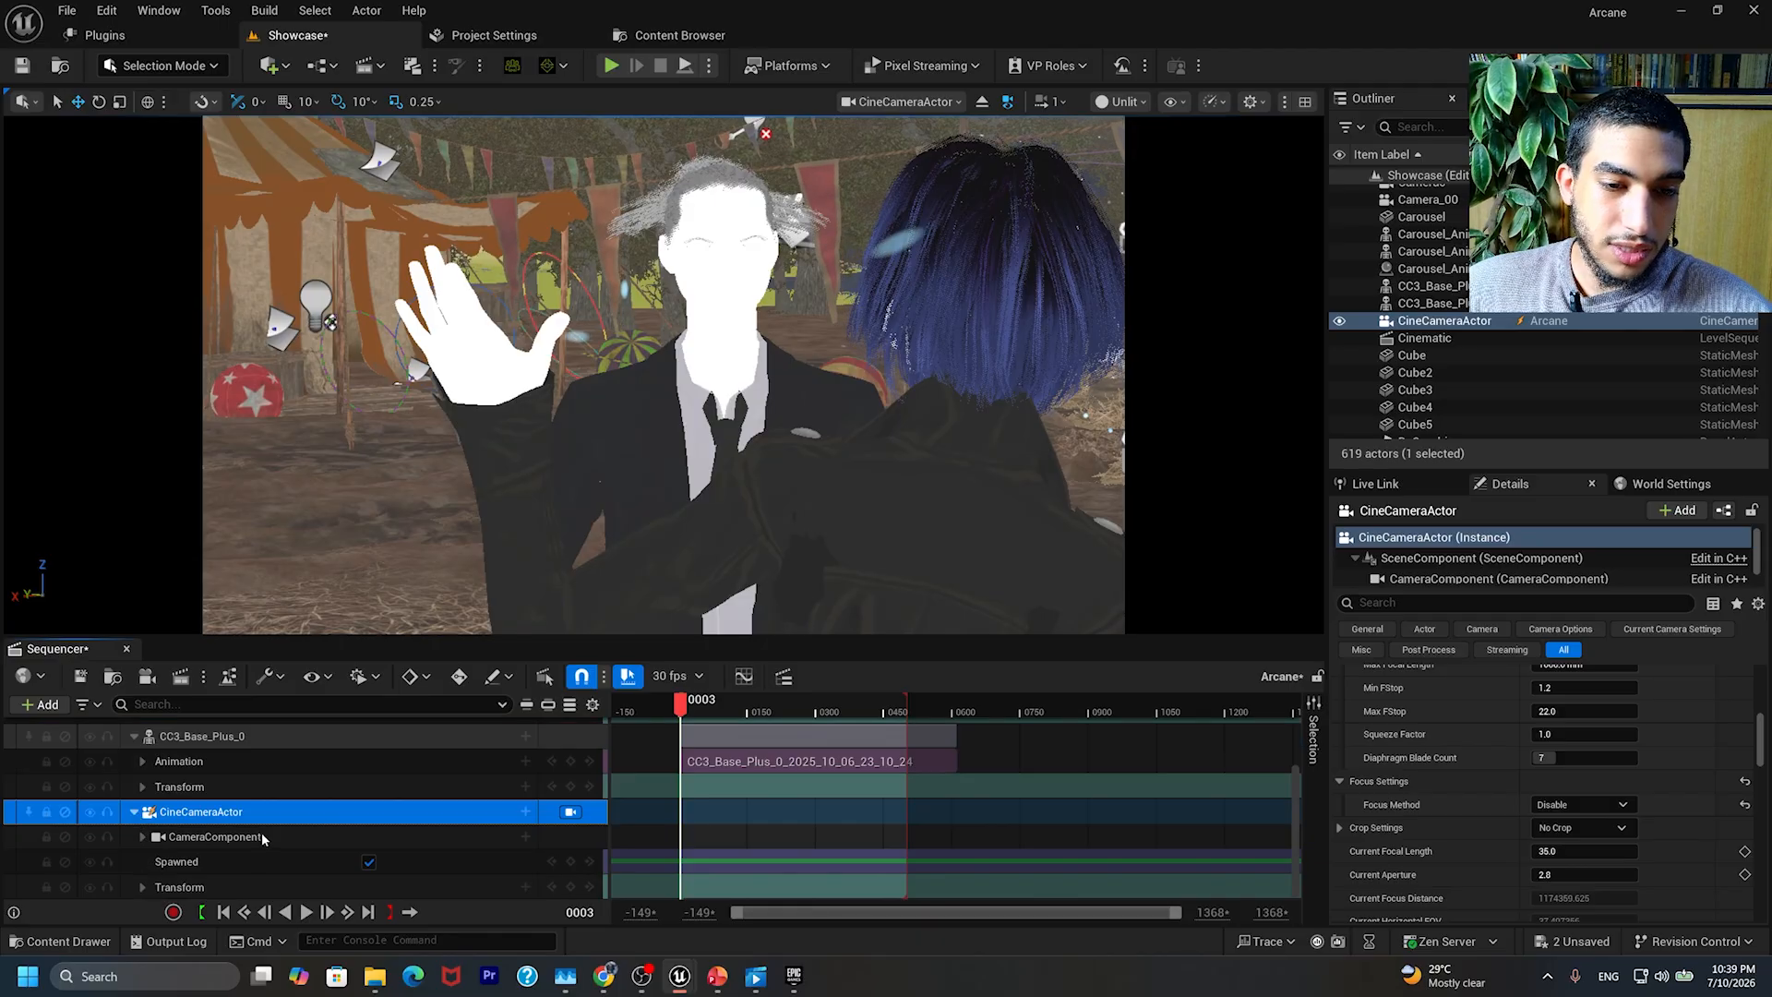
{"action": "left_click", "coordinate": [142, 886]}
{"action": "scroll", "coordinate": [189, 868], "scroll_direction": "down", "scroll_amount": 2}
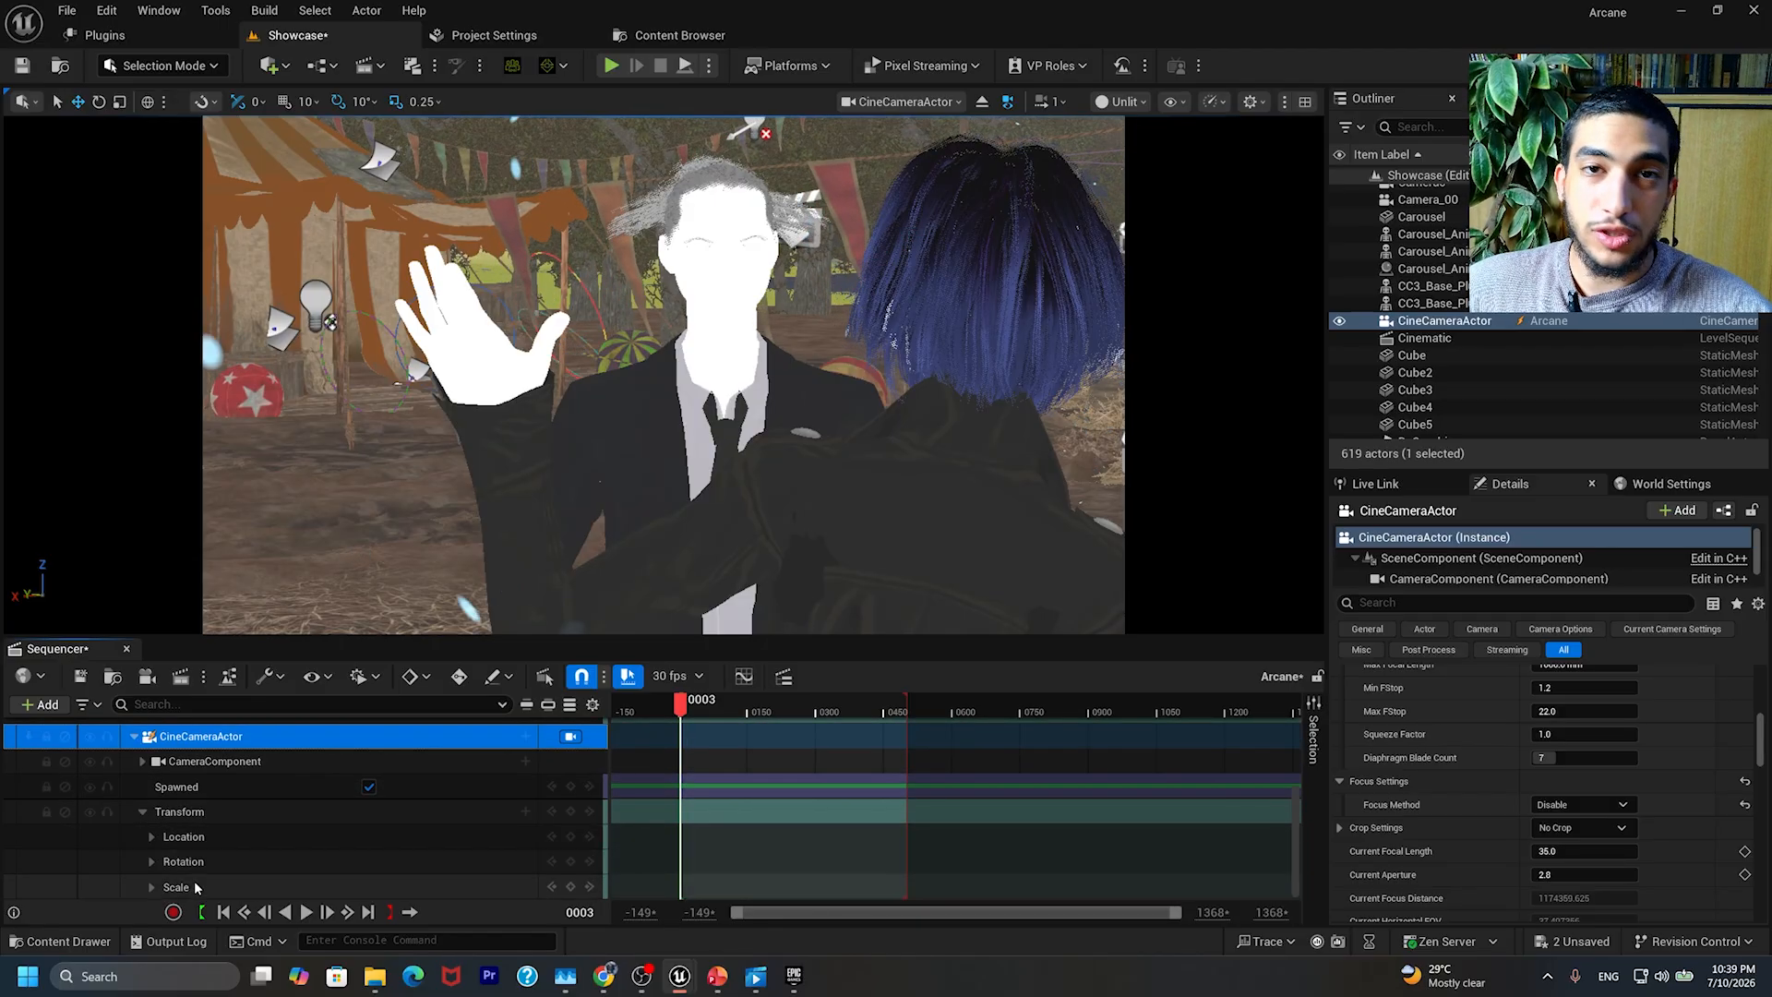
{"action": "left_click", "coordinate": [141, 815]}
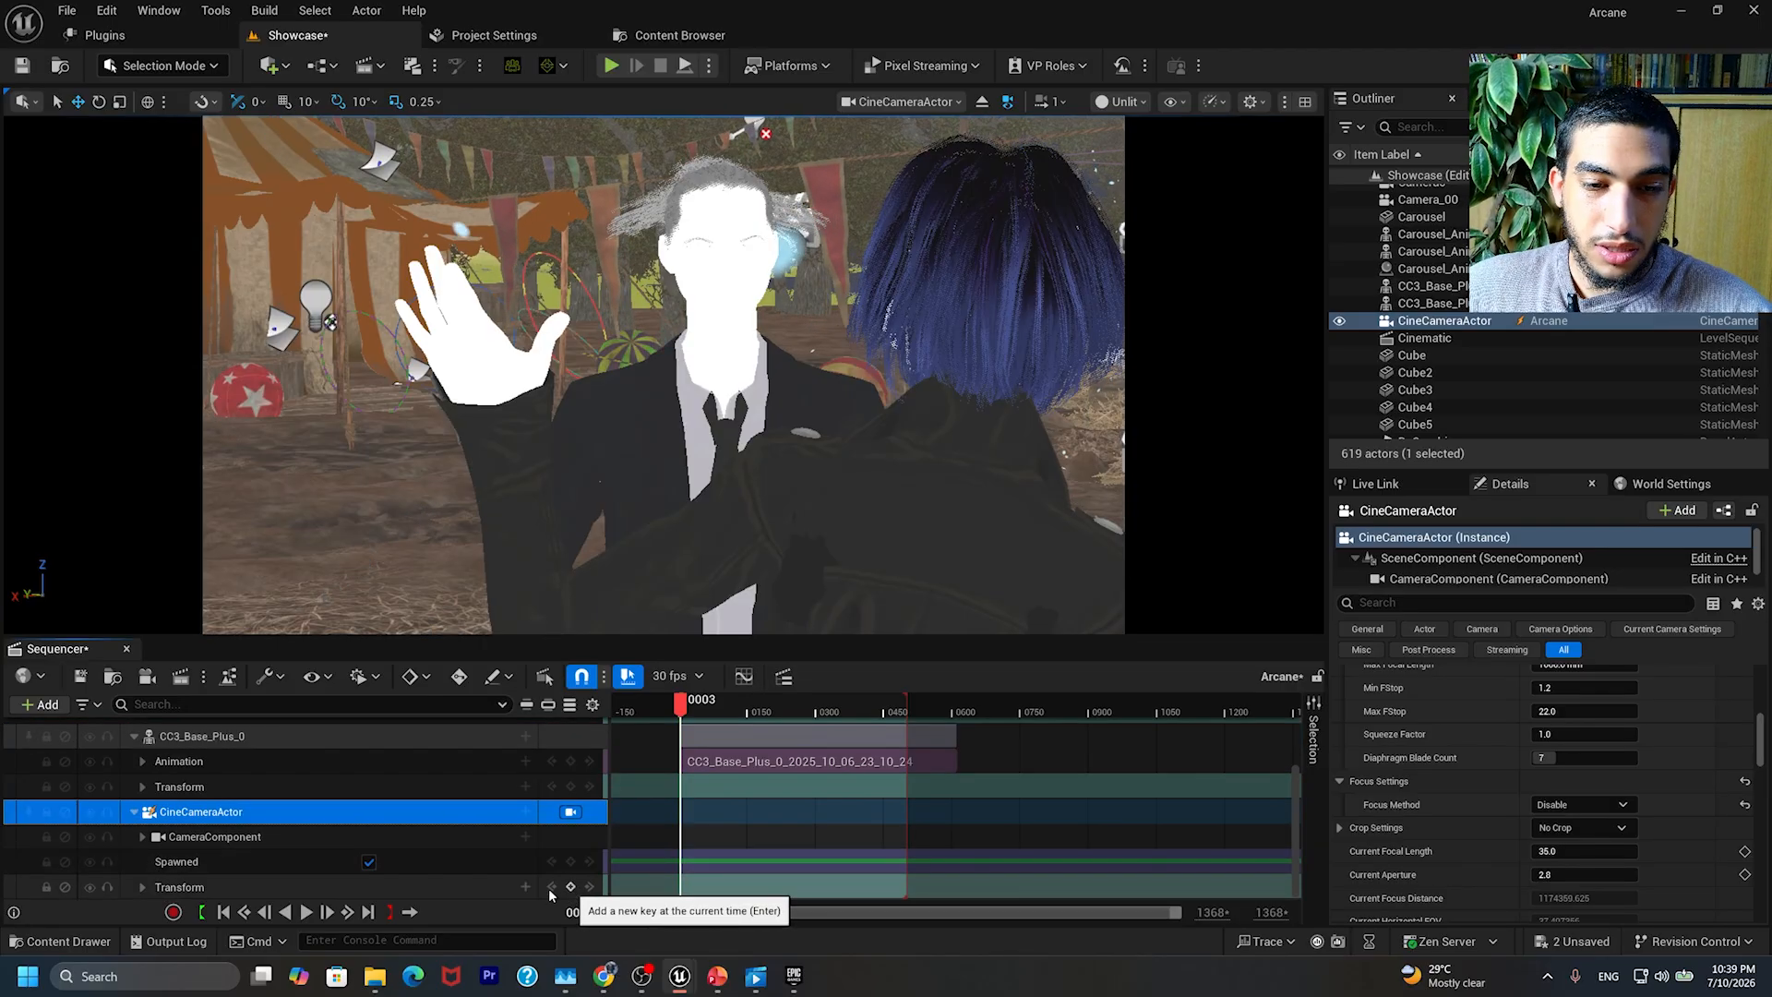
Step: Reframe the cine camera on both characters and the raised hand at frame 0 and key the CineCameraActor's Transform there
{"action": "left_click_drag", "start_coordinate": [698, 715], "coordinate": [748, 703]}
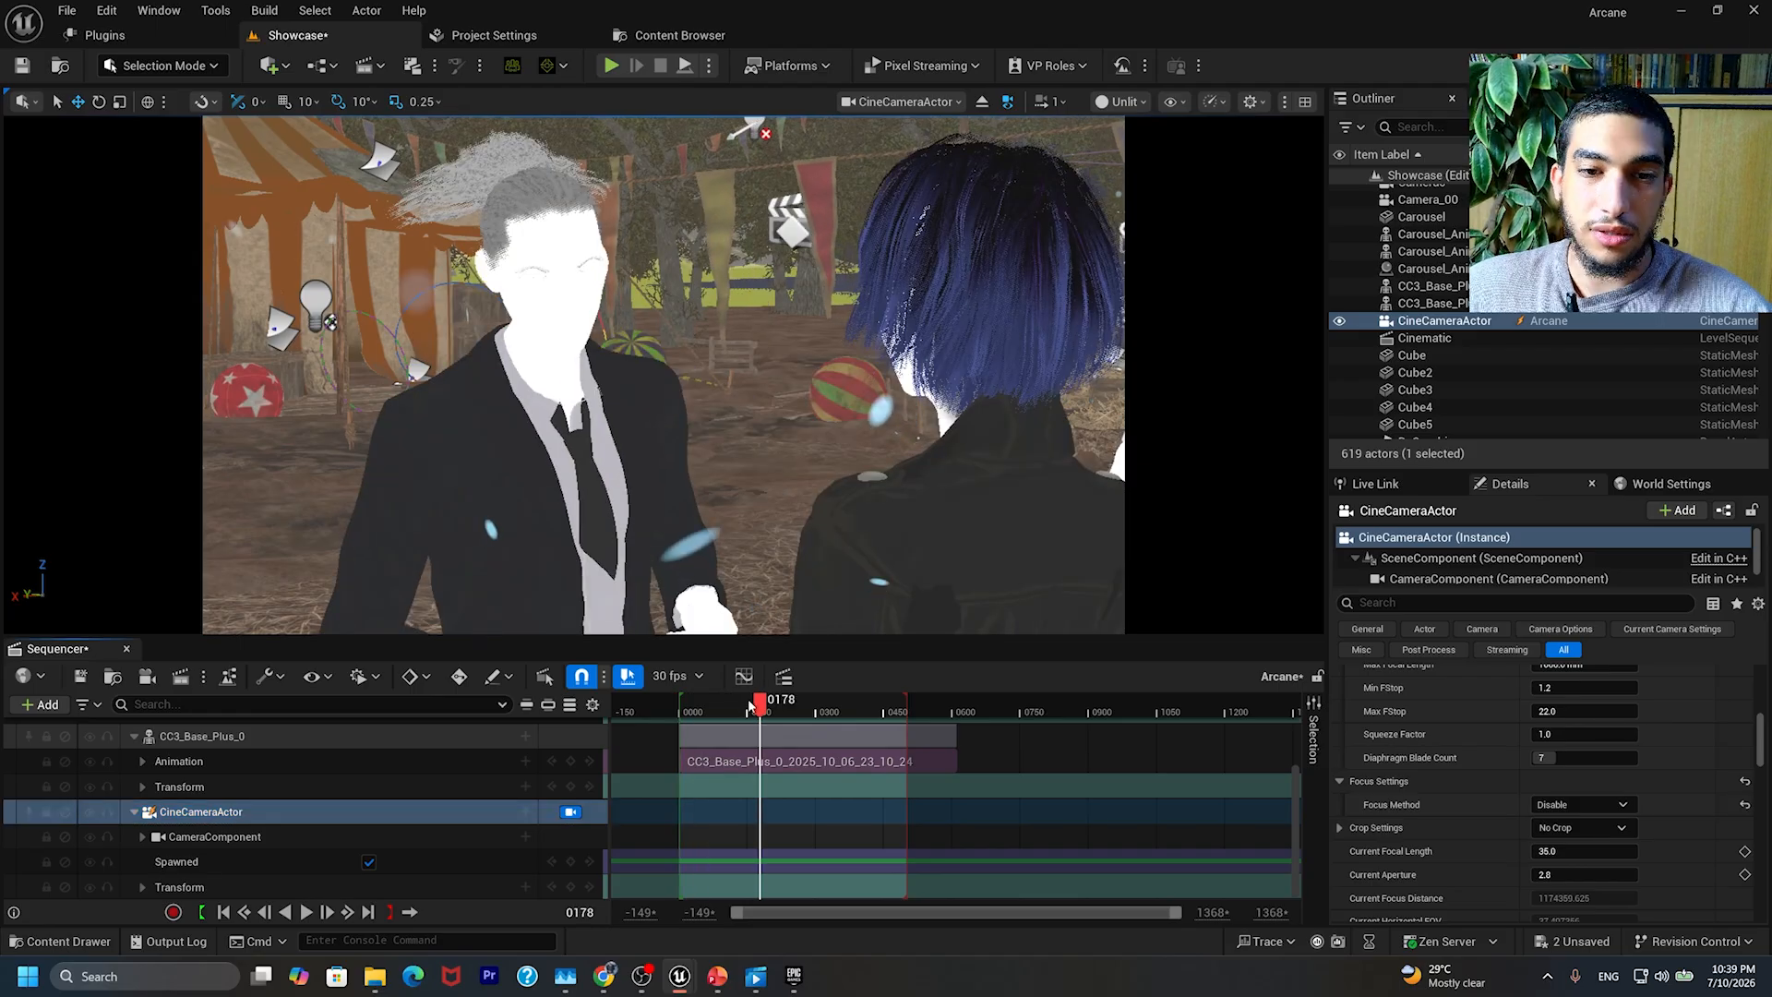
{"action": "left_click", "coordinate": [224, 913]}
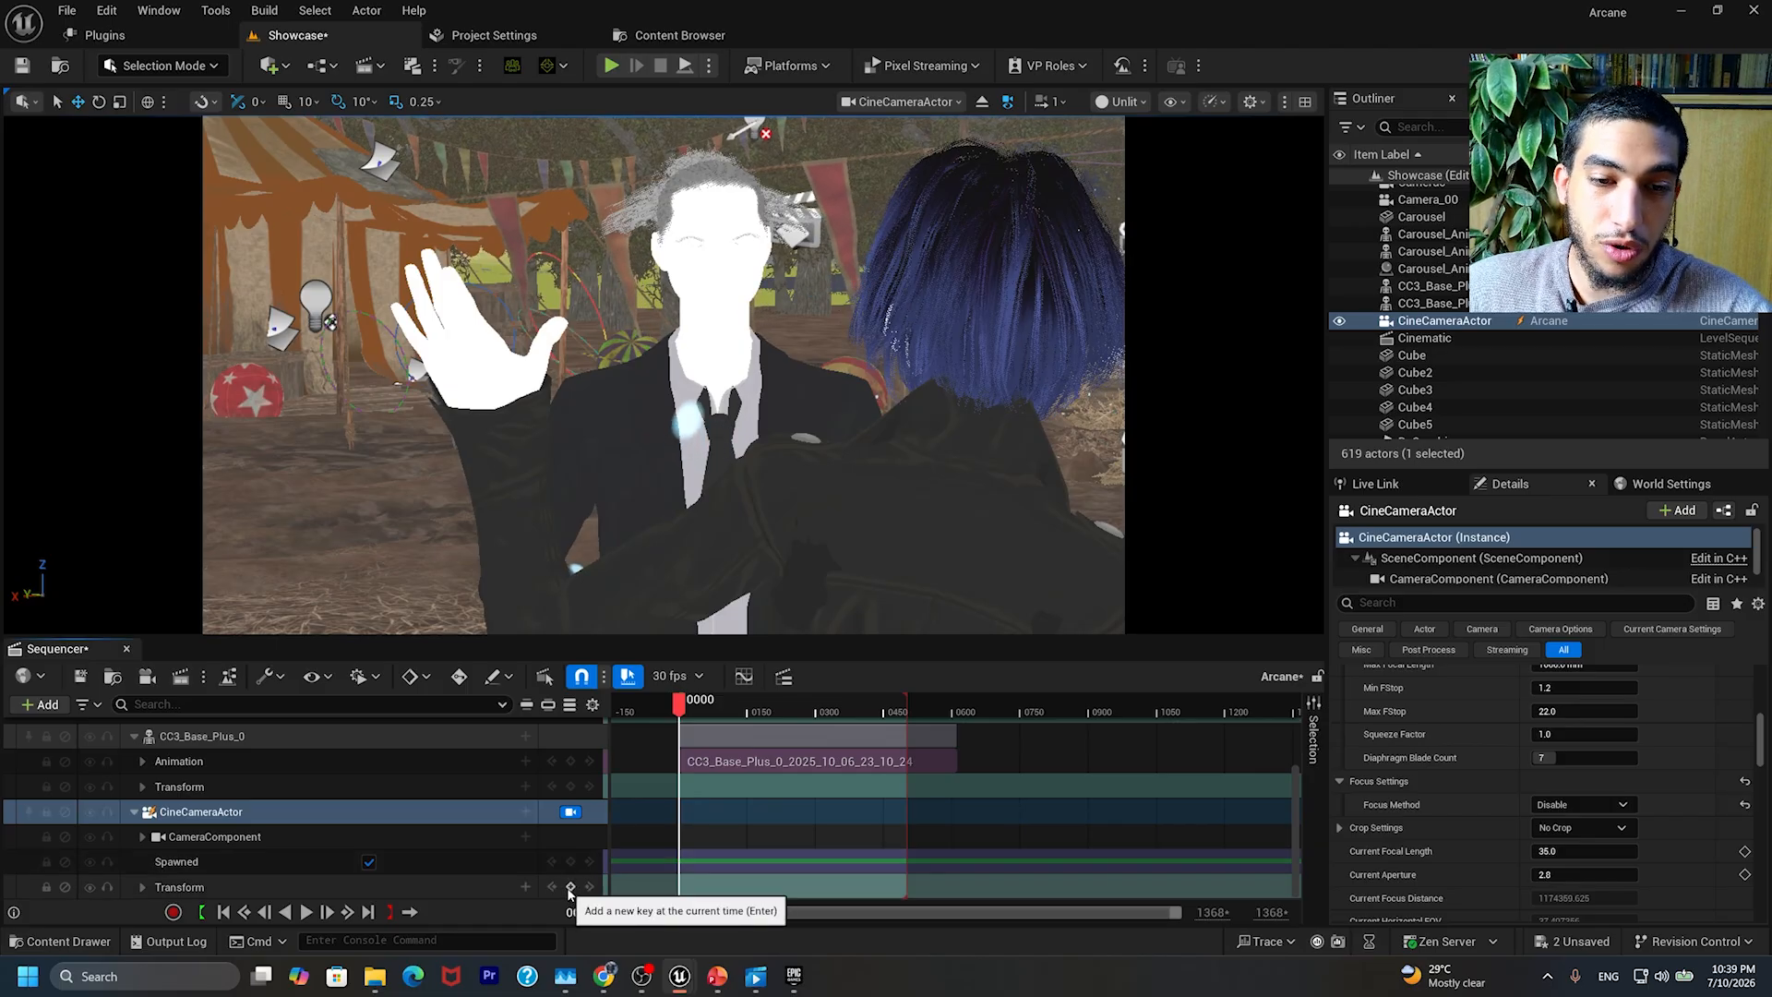
{"action": "left_click_drag", "start_coordinate": [931, 557], "coordinate": [925, 498]}
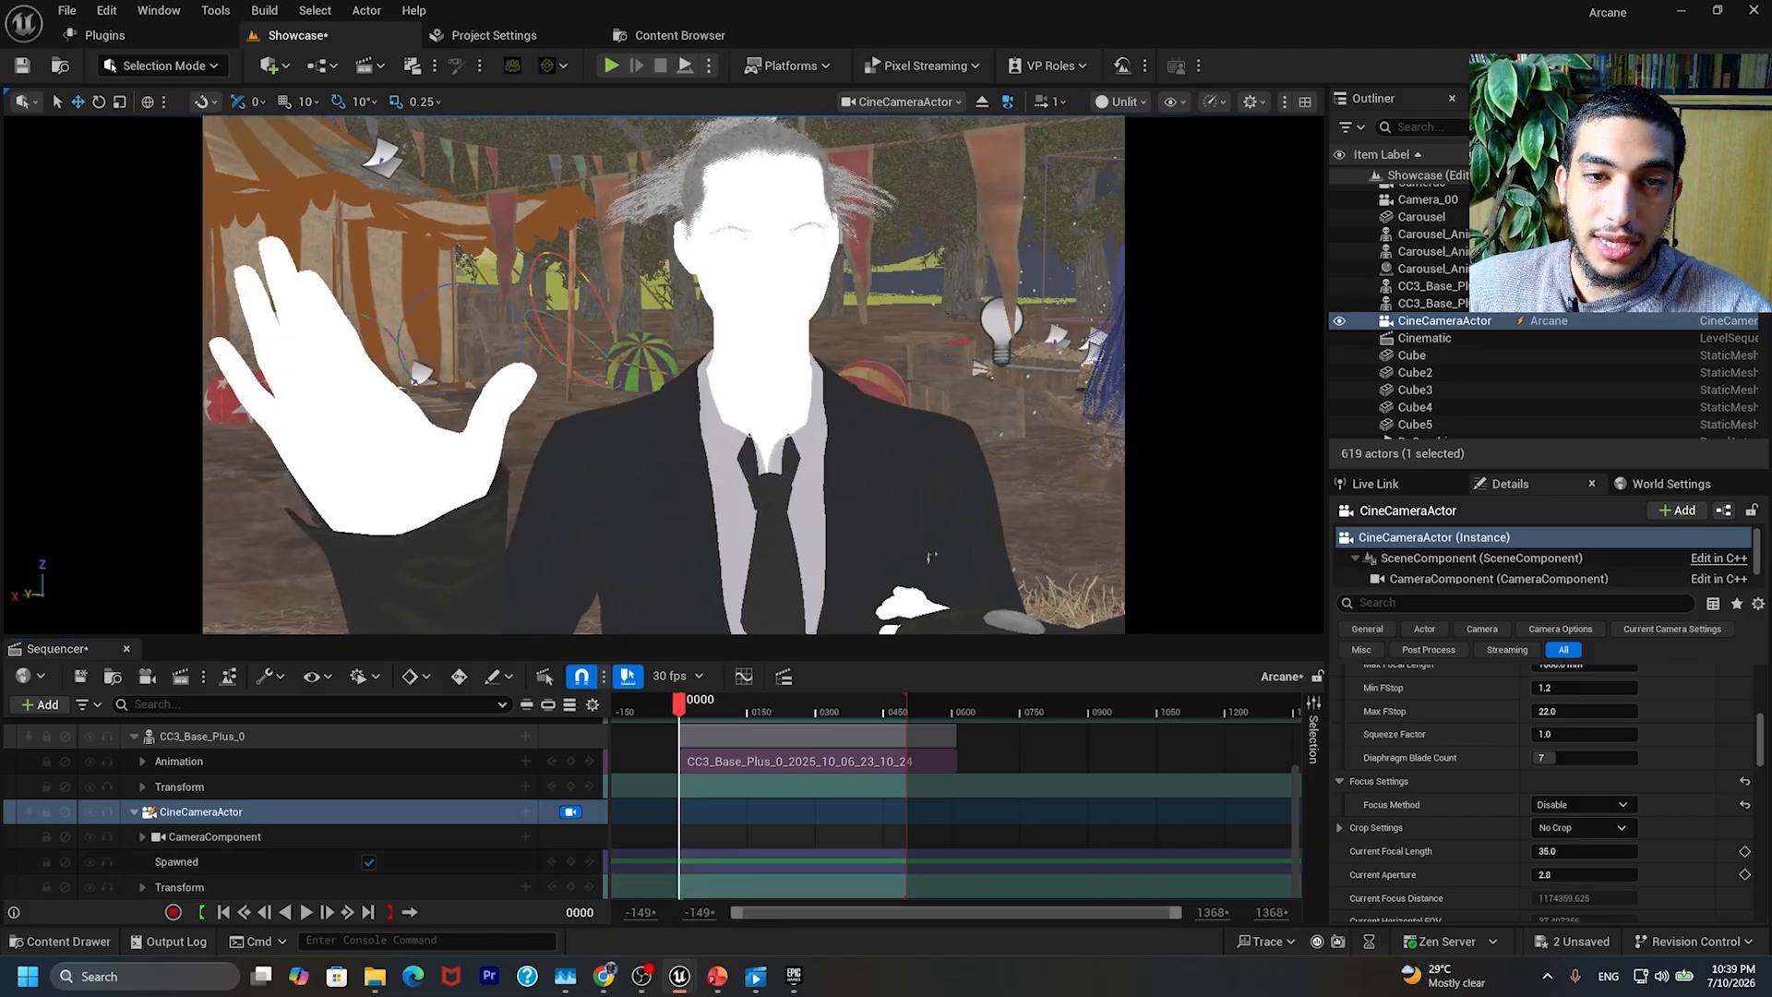
{"action": "key", "text": "s"}
{"action": "mouse_move", "coordinate": [664, 387]}
{"action": "right_mouse_down"}
{"action": "mouse_move", "coordinate": [739, 388]}
{"action": "mouse_move", "coordinate": [656, 387]}
{"action": "right_mouse_up"}
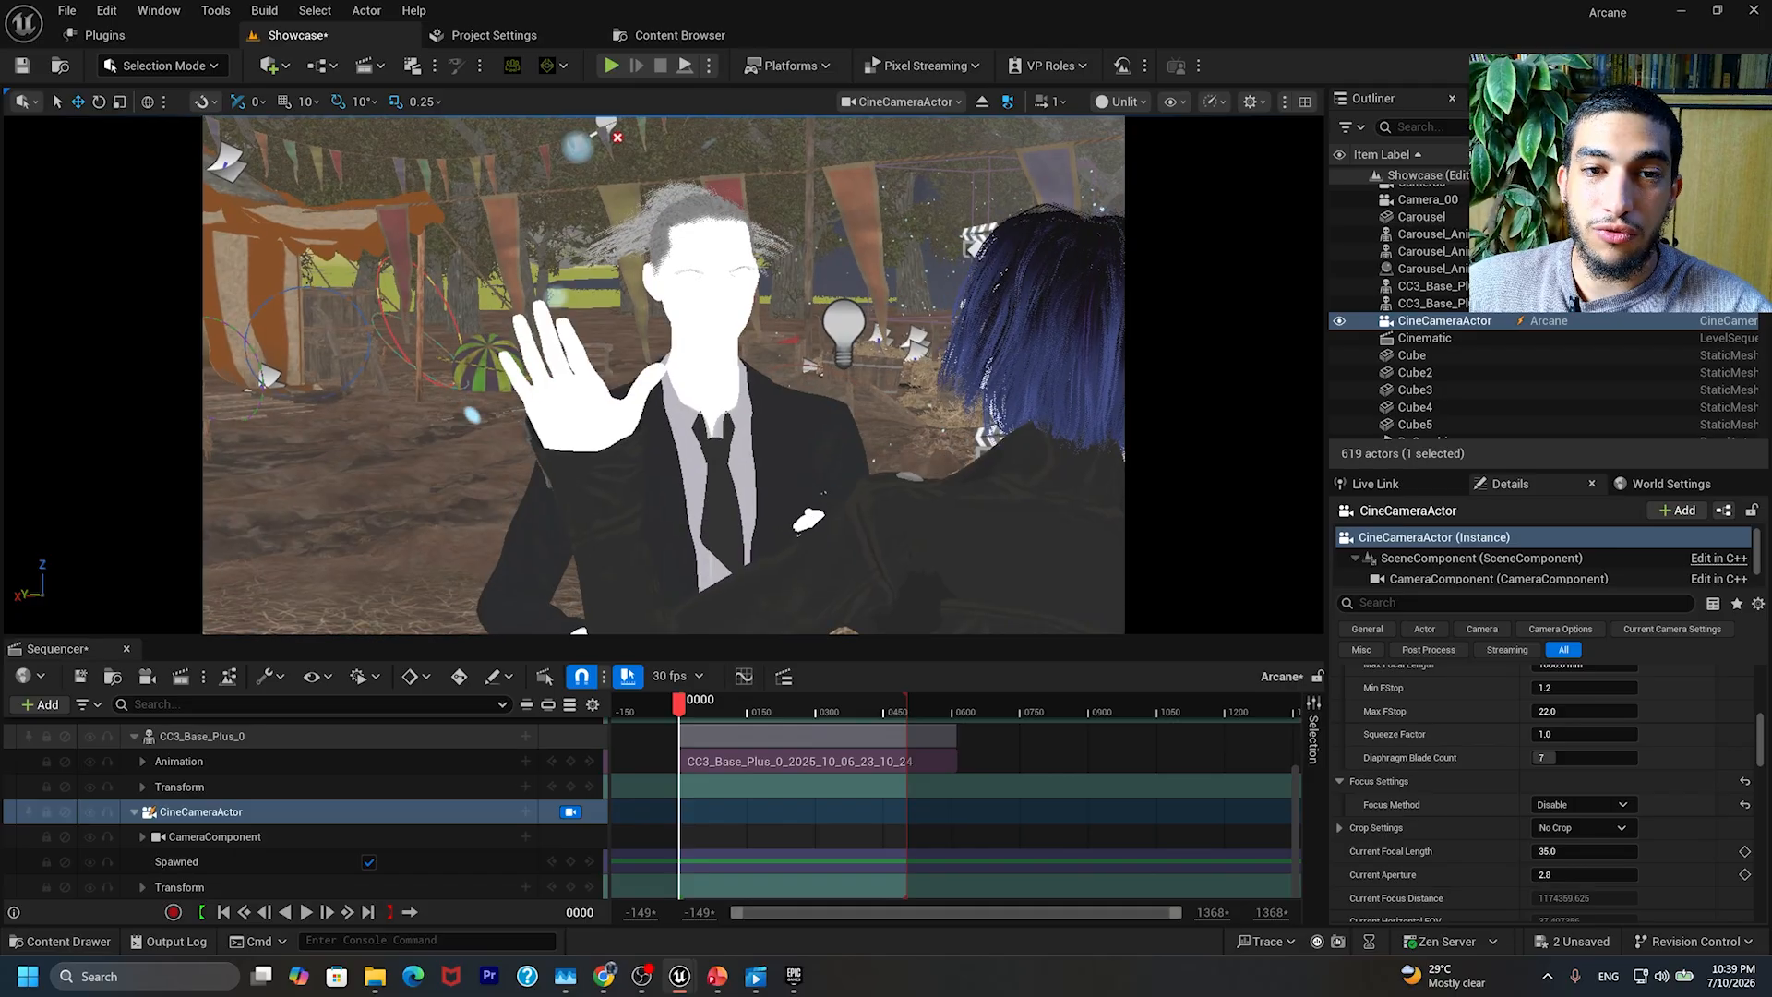
{"action": "middle_click_drag", "start_coordinate": [655, 387], "coordinate": [667, 398]}
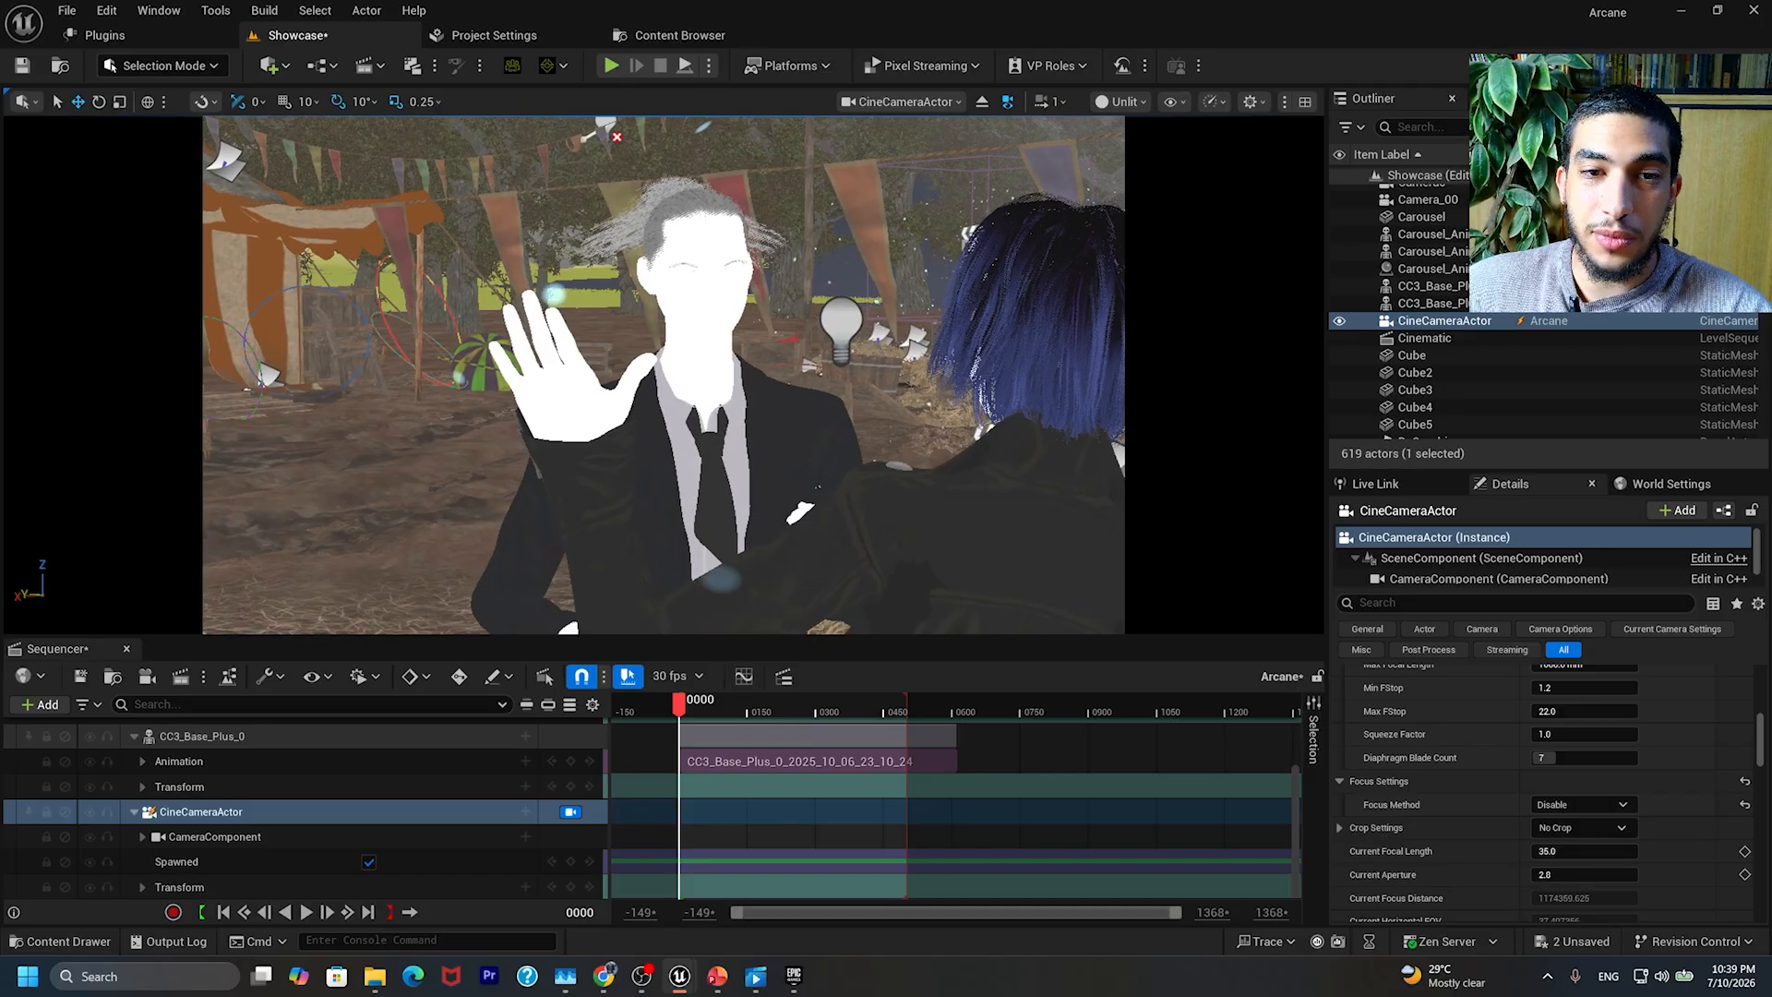
{"action": "left_click", "coordinate": [568, 886]}
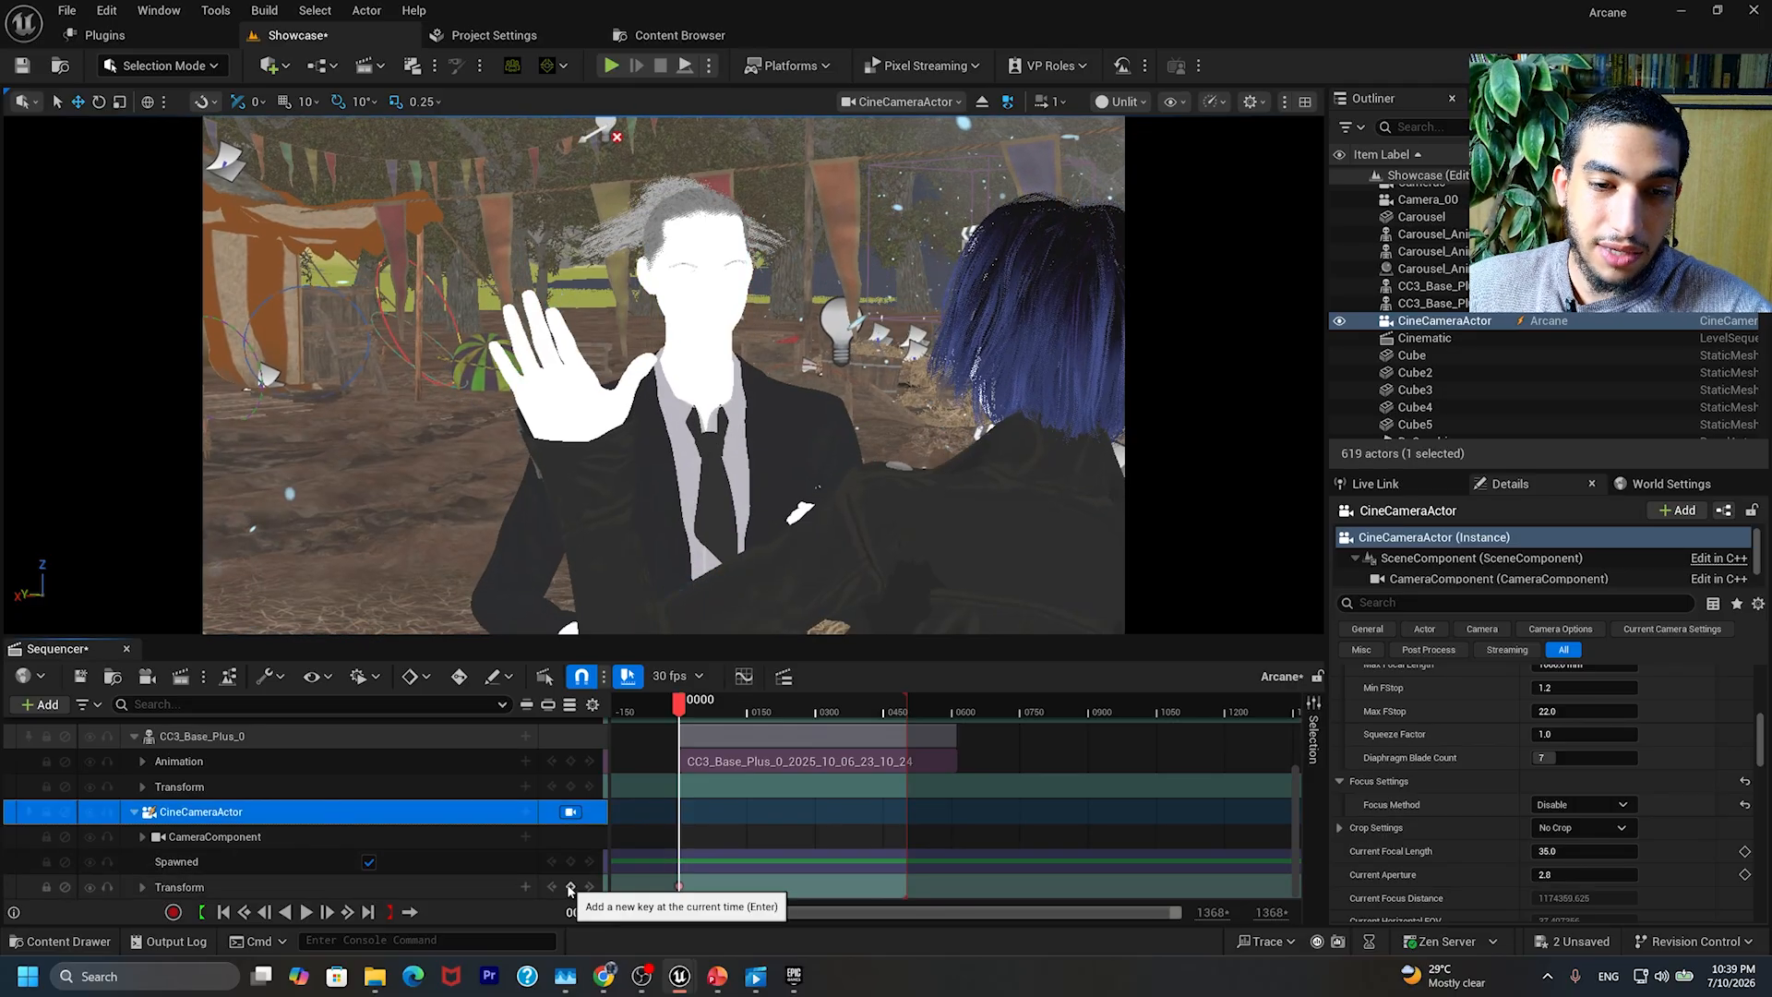
{"action": "left_click", "coordinate": [570, 887]}
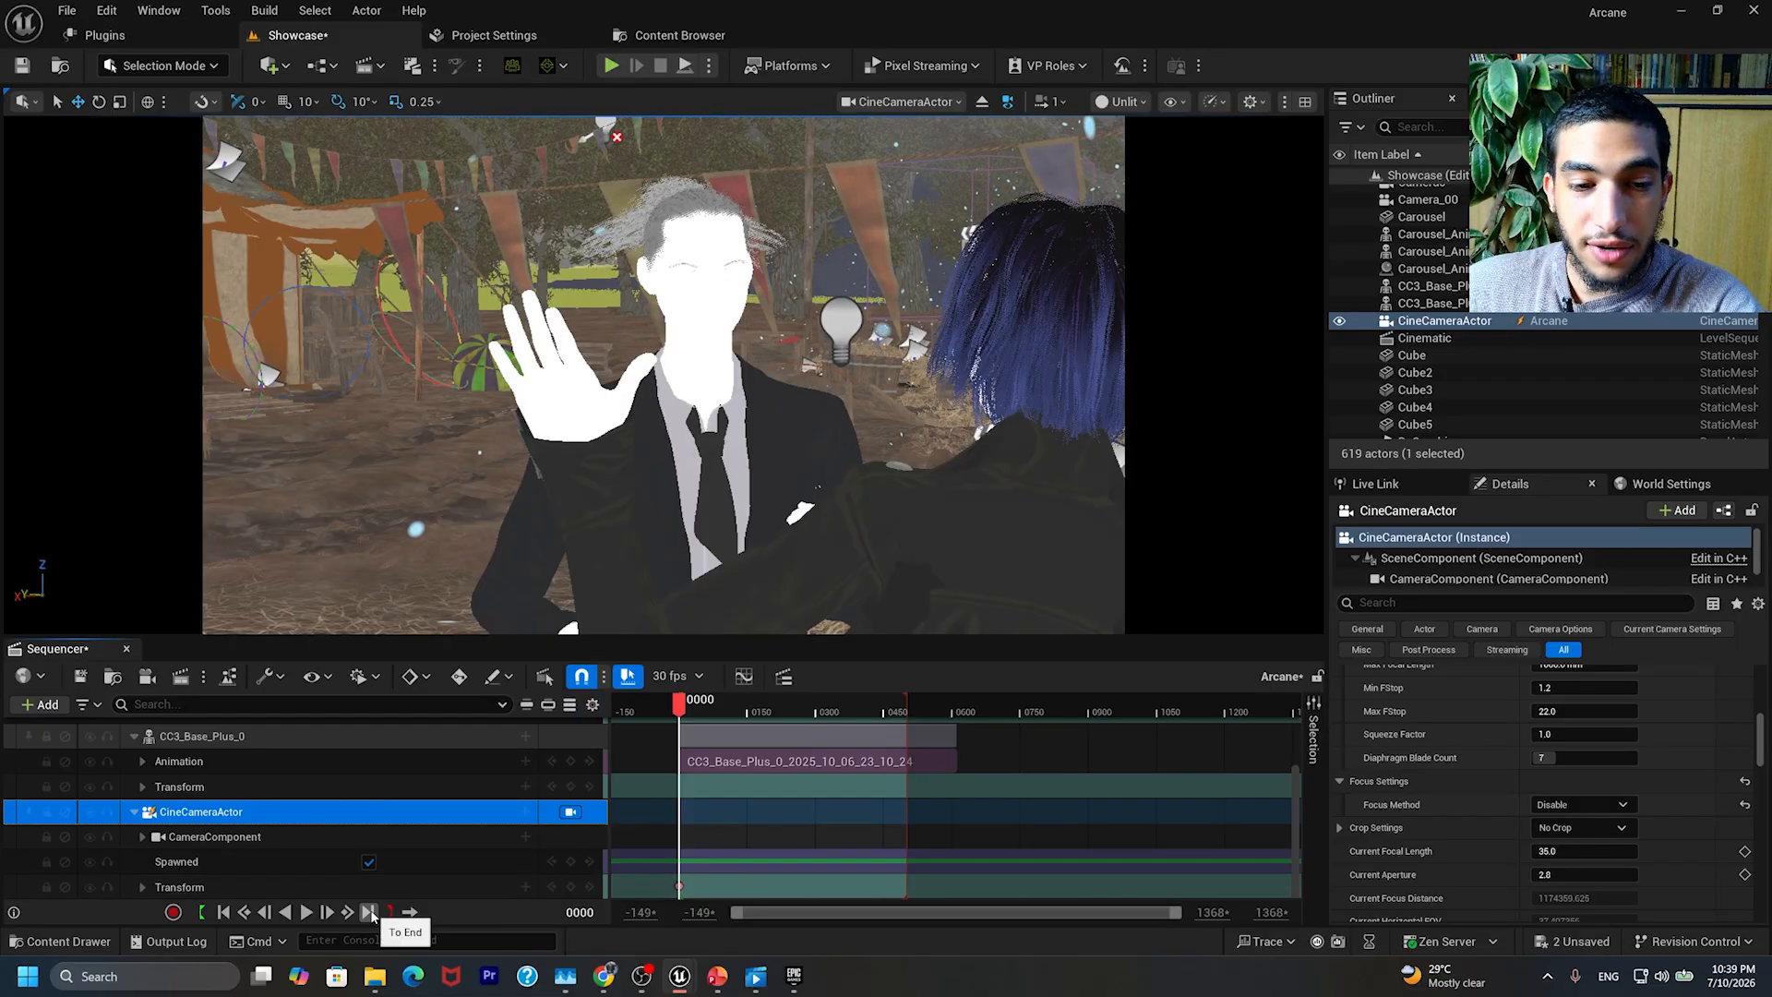
Step: Key the CineCameraActor's Transform at end frame 503 with the same framing and scrub through the sequence to check the shot
{"action": "left_click", "coordinate": [369, 912]}
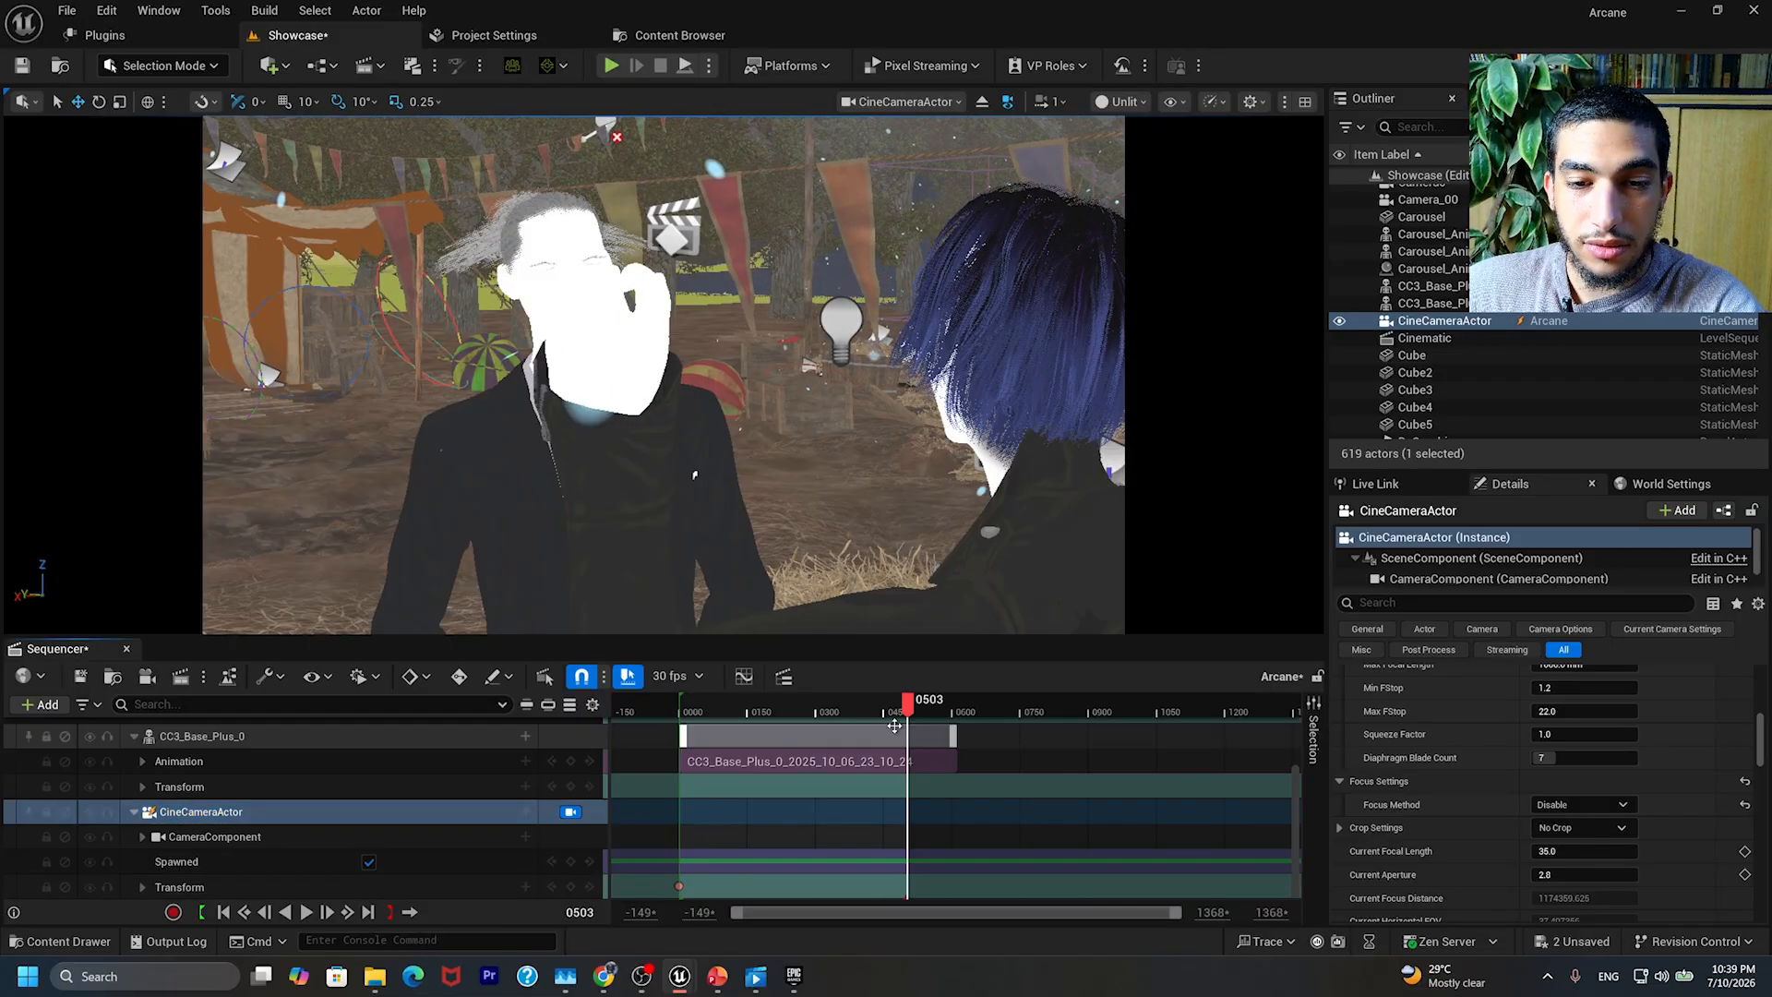
{"action": "left_click", "coordinate": [570, 887]}
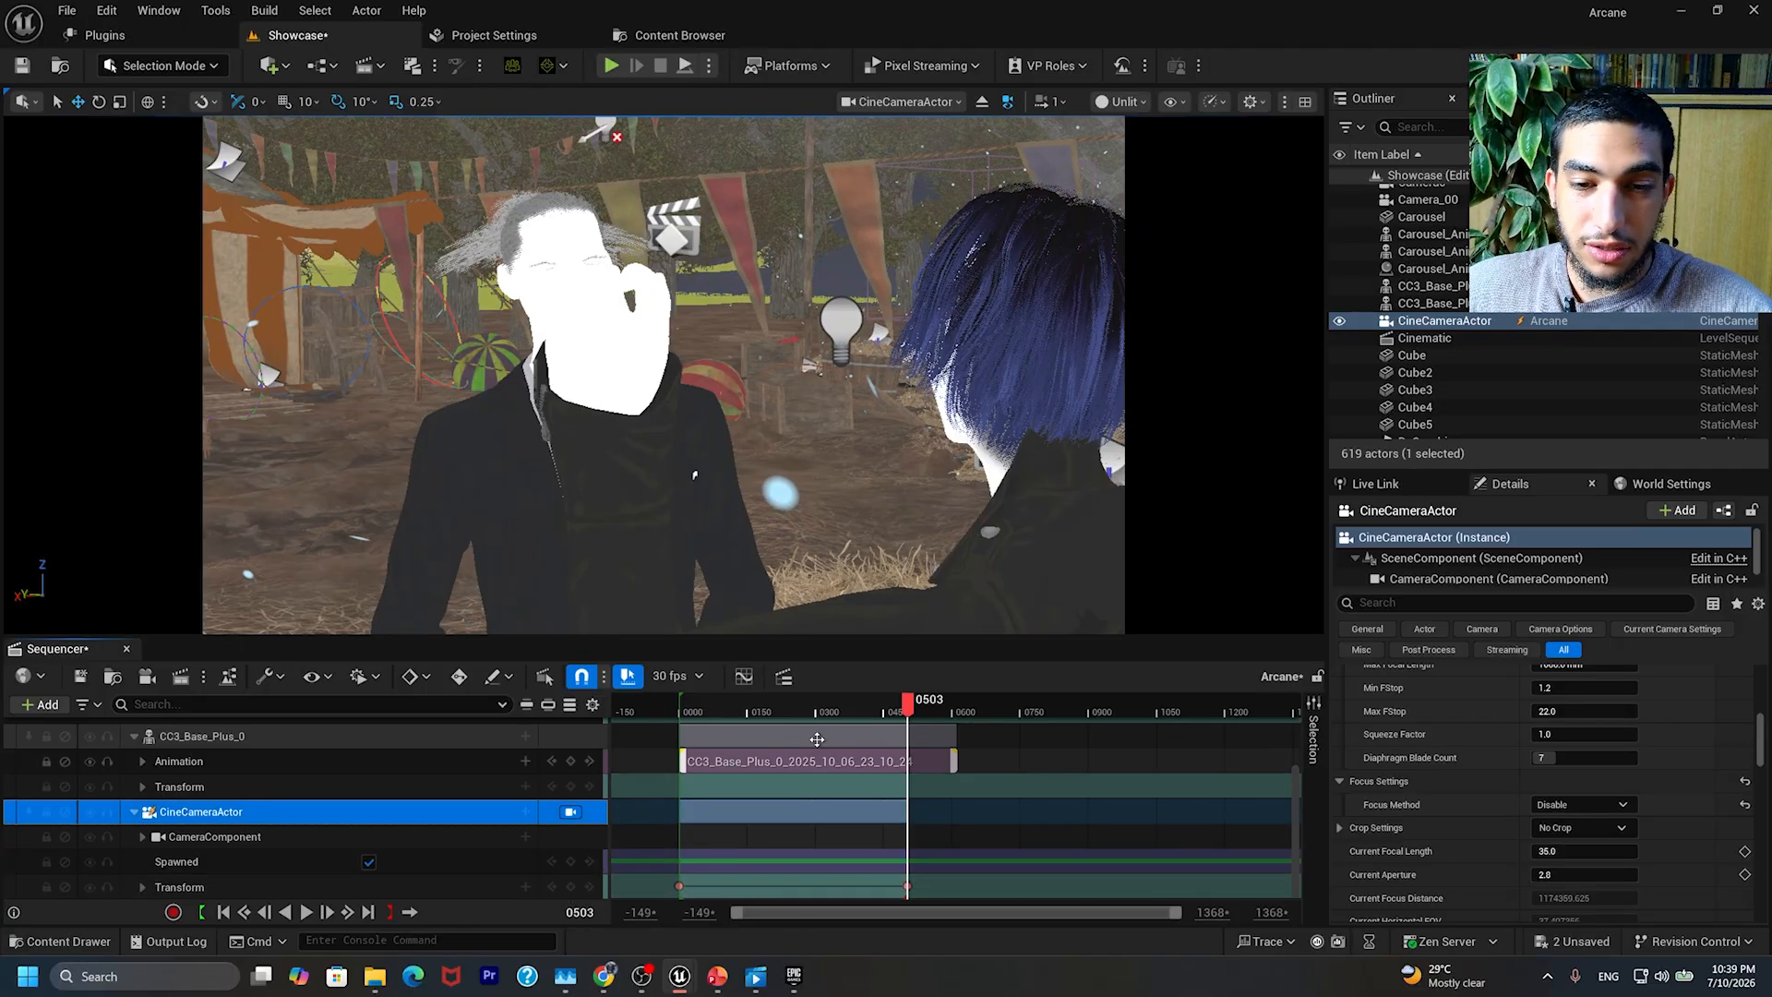
{"action": "left_click", "coordinate": [808, 711]}
{"action": "scroll", "coordinate": [917, 760], "scroll_direction": "up", "scroll_amount": 4}
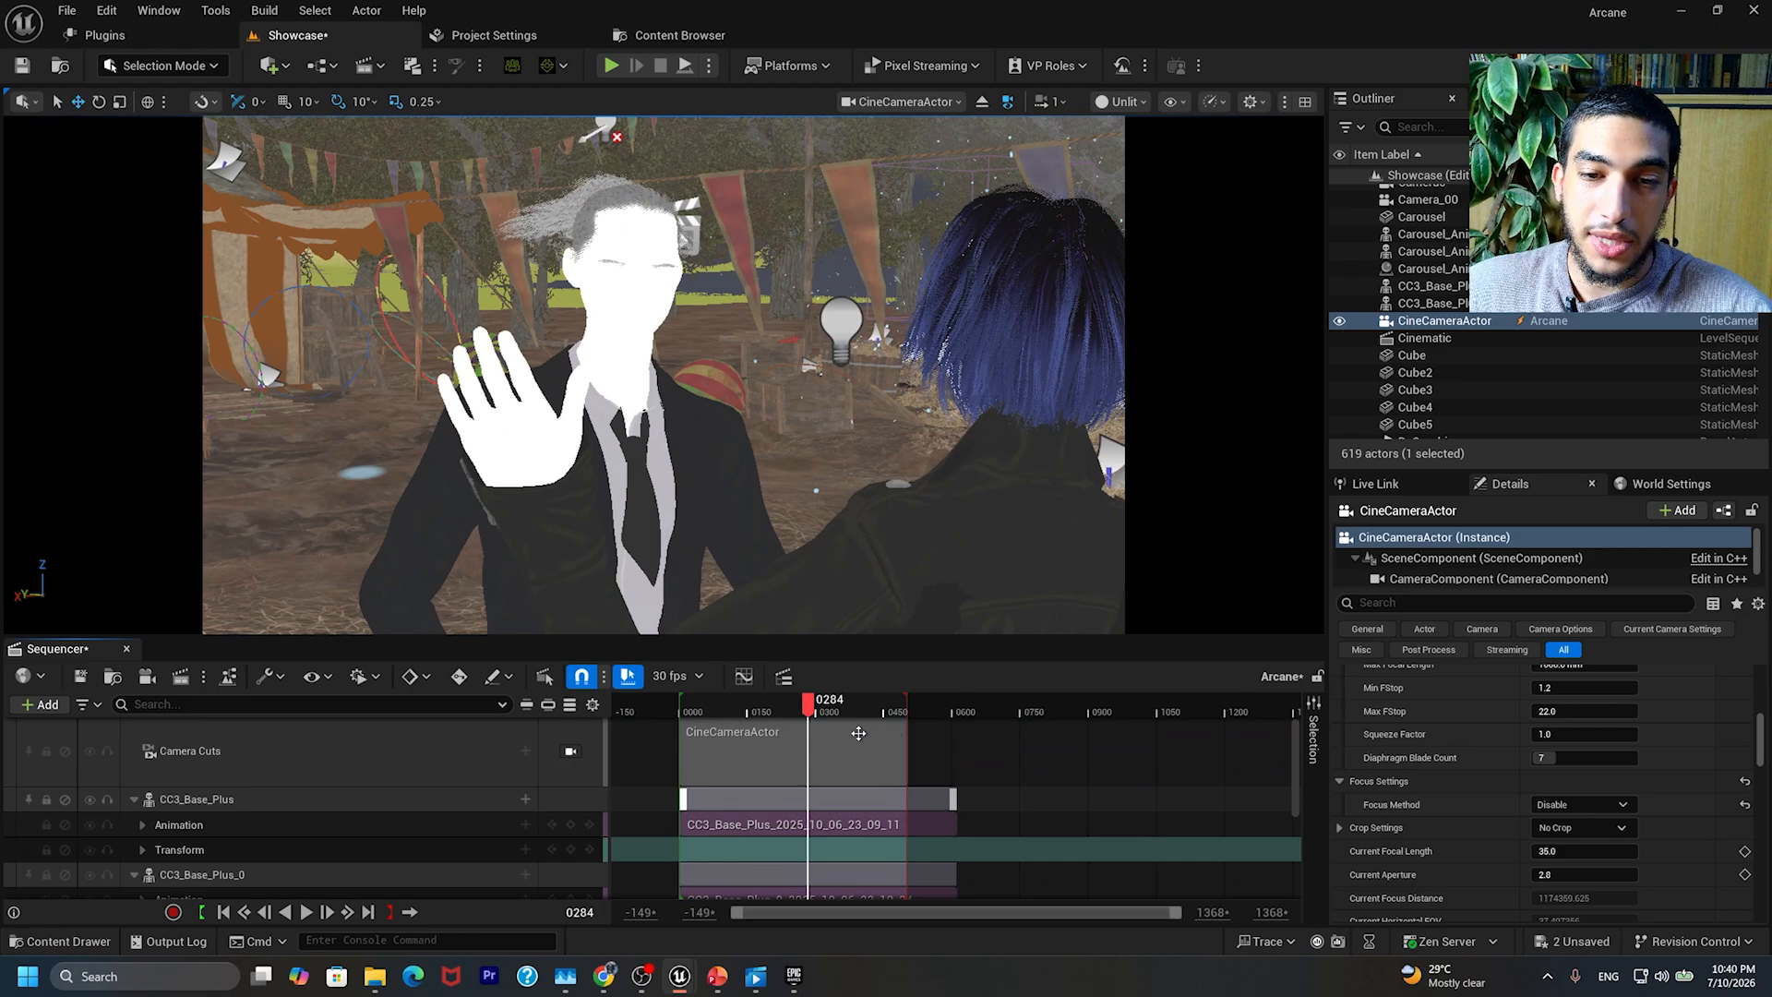
{"action": "left_click", "coordinate": [750, 708]}
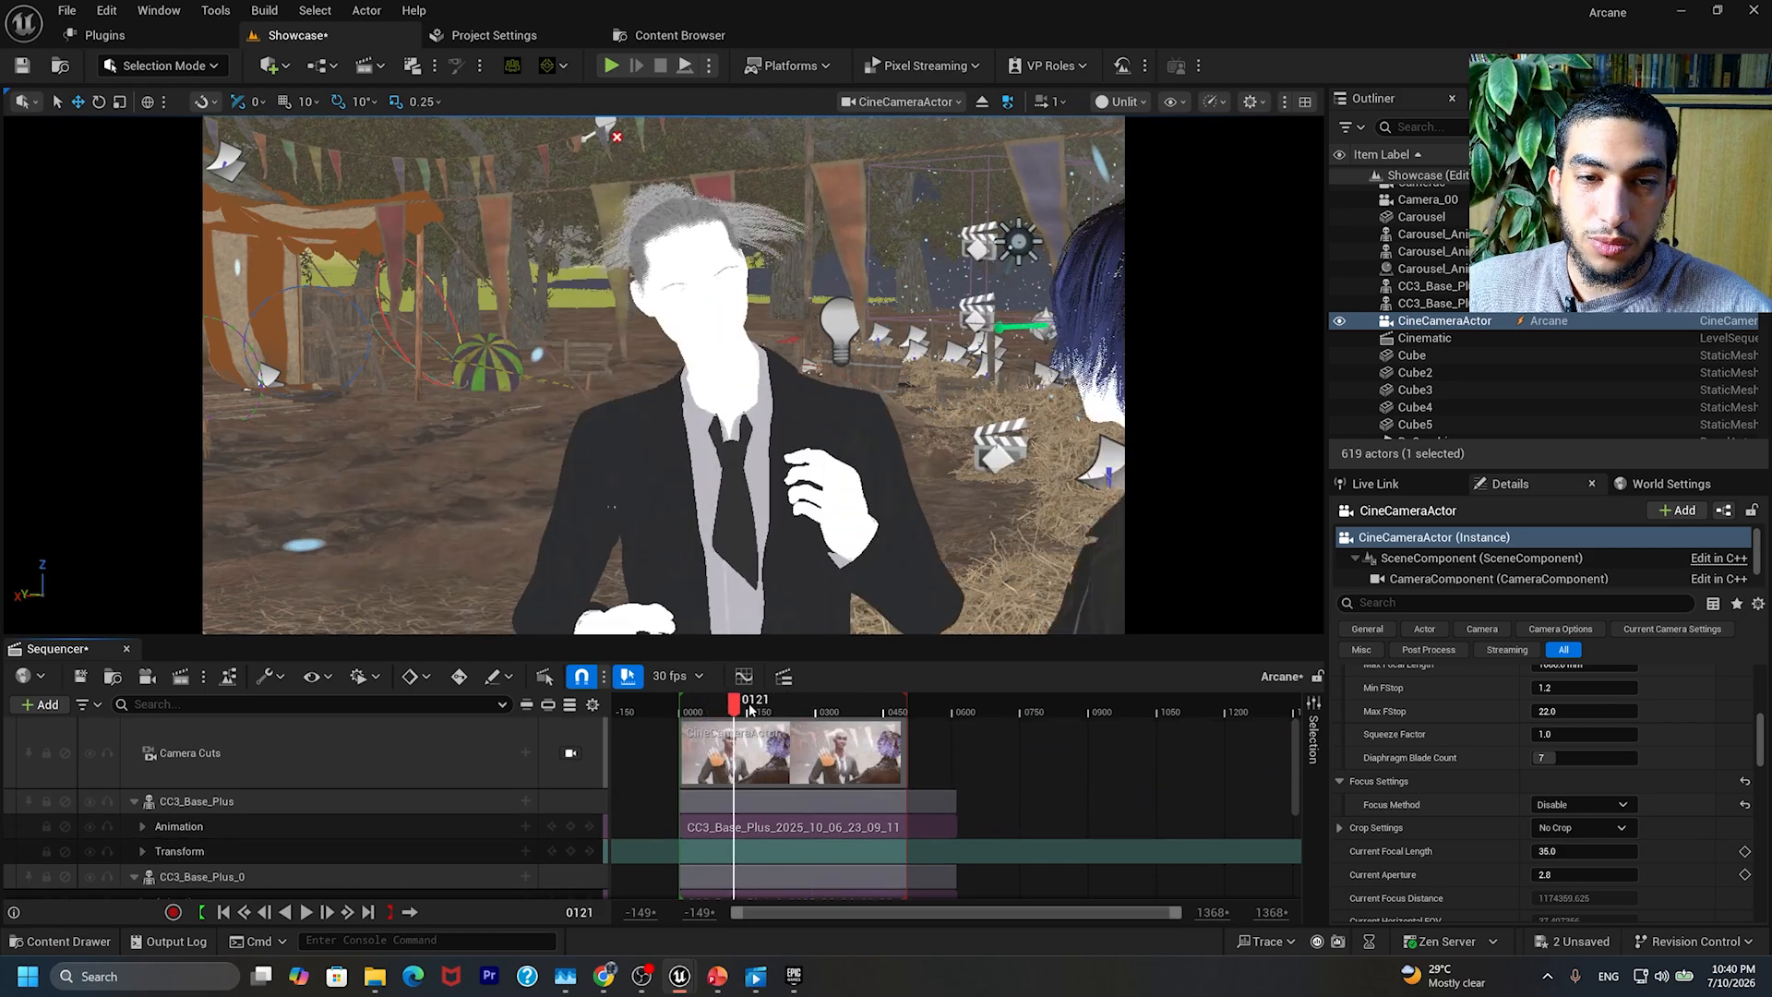
{"action": "left_click_drag", "start_coordinate": [751, 707], "coordinate": [843, 708]}
{"action": "scroll", "coordinate": [844, 741], "scroll_direction": "down", "scroll_amount": 4}
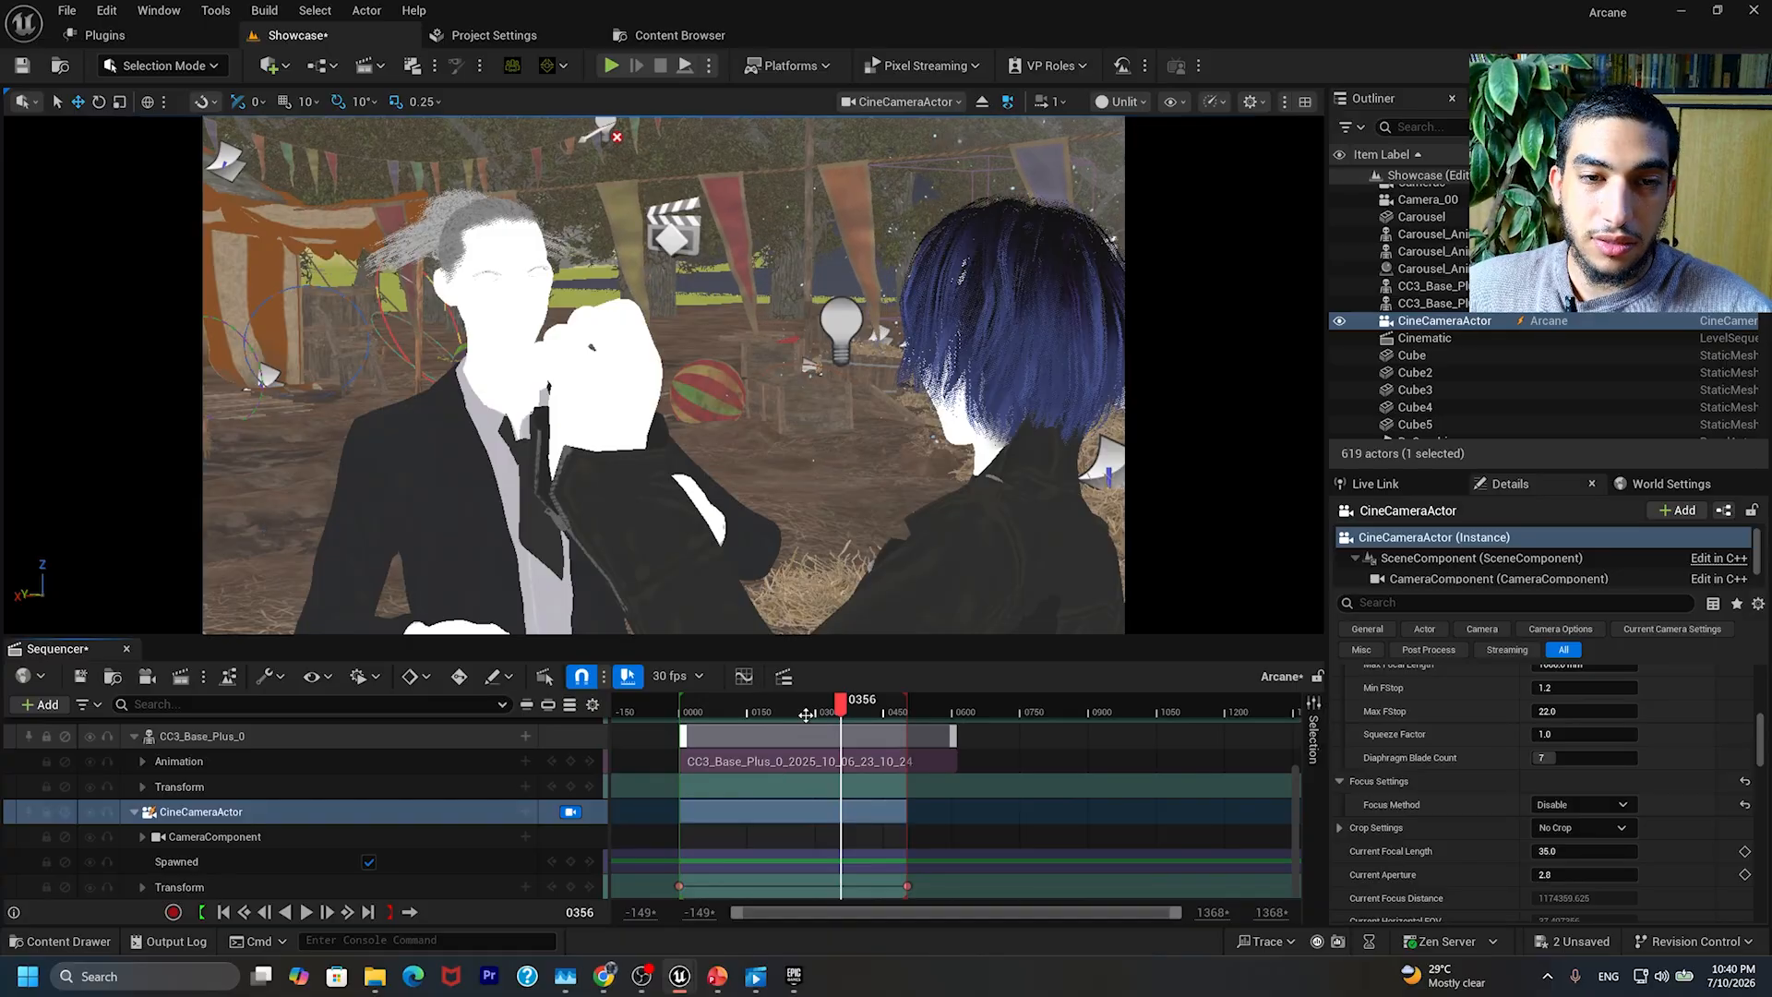
{"action": "left_click_drag", "start_coordinate": [779, 711], "coordinate": [753, 710]}
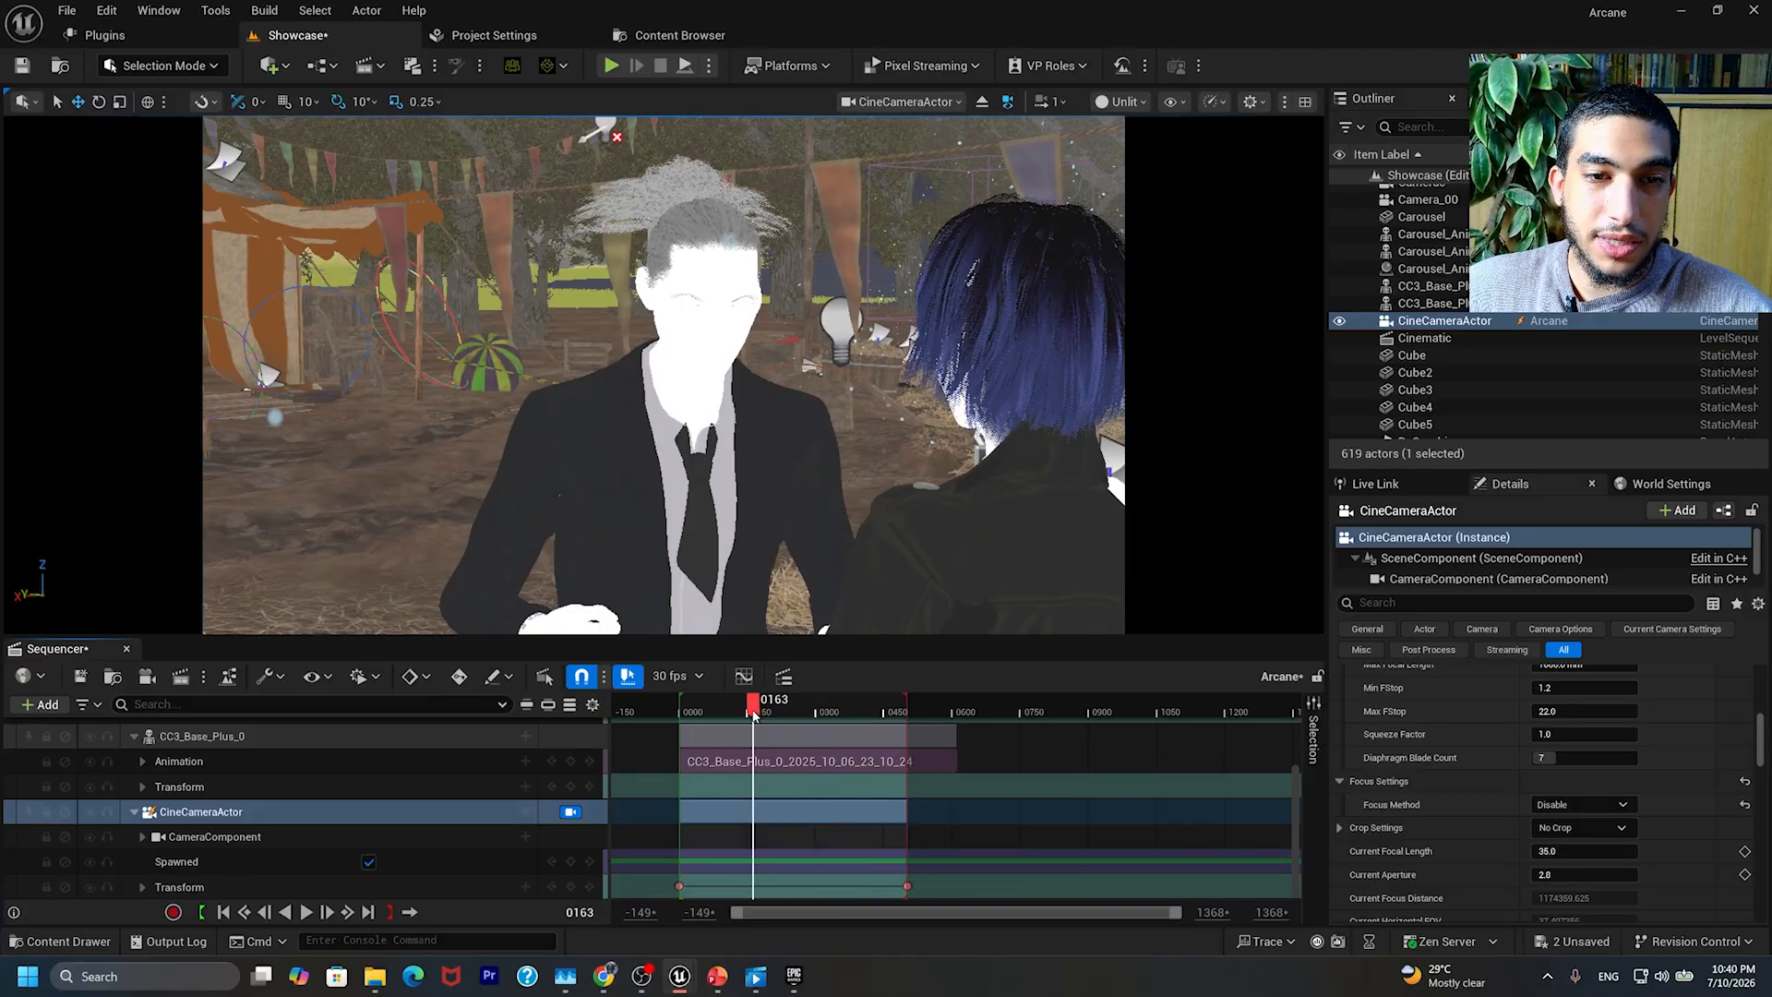
Step: Replace the Transform key at frame 503 with one framing the suited man from the other side of the blue-haired woman
{"action": "left_click", "coordinate": [906, 886]}
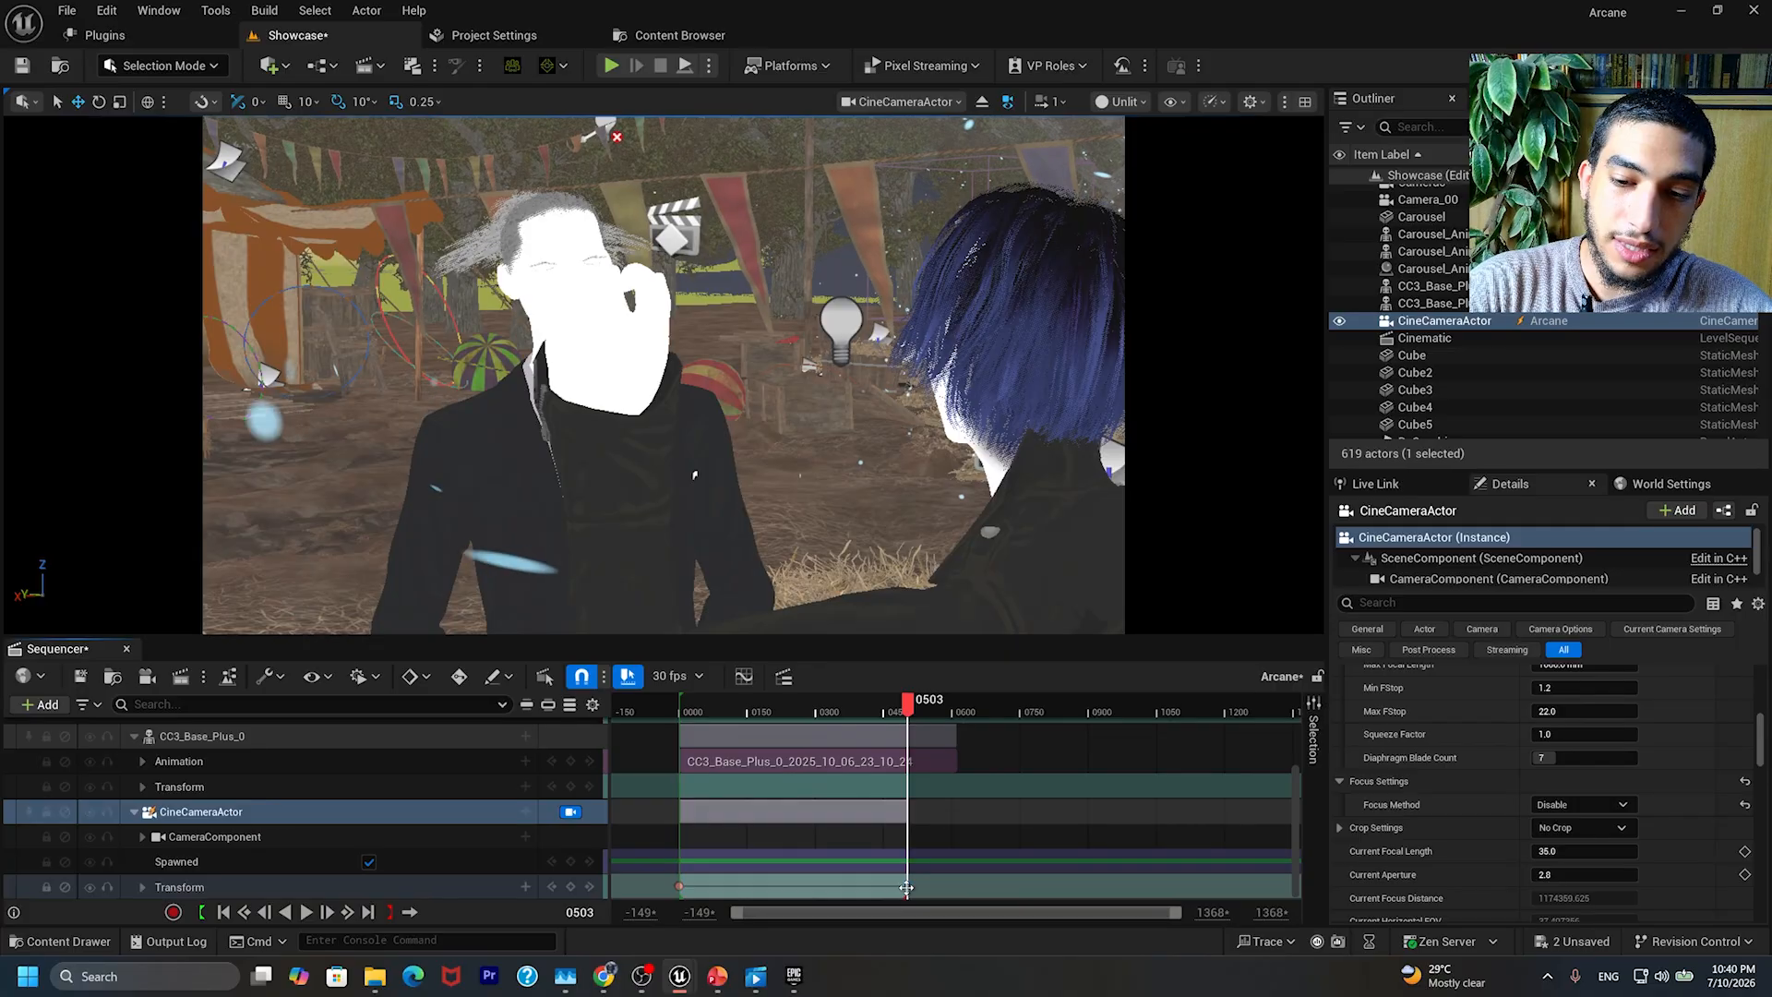
{"action": "key", "text": "Delete"}
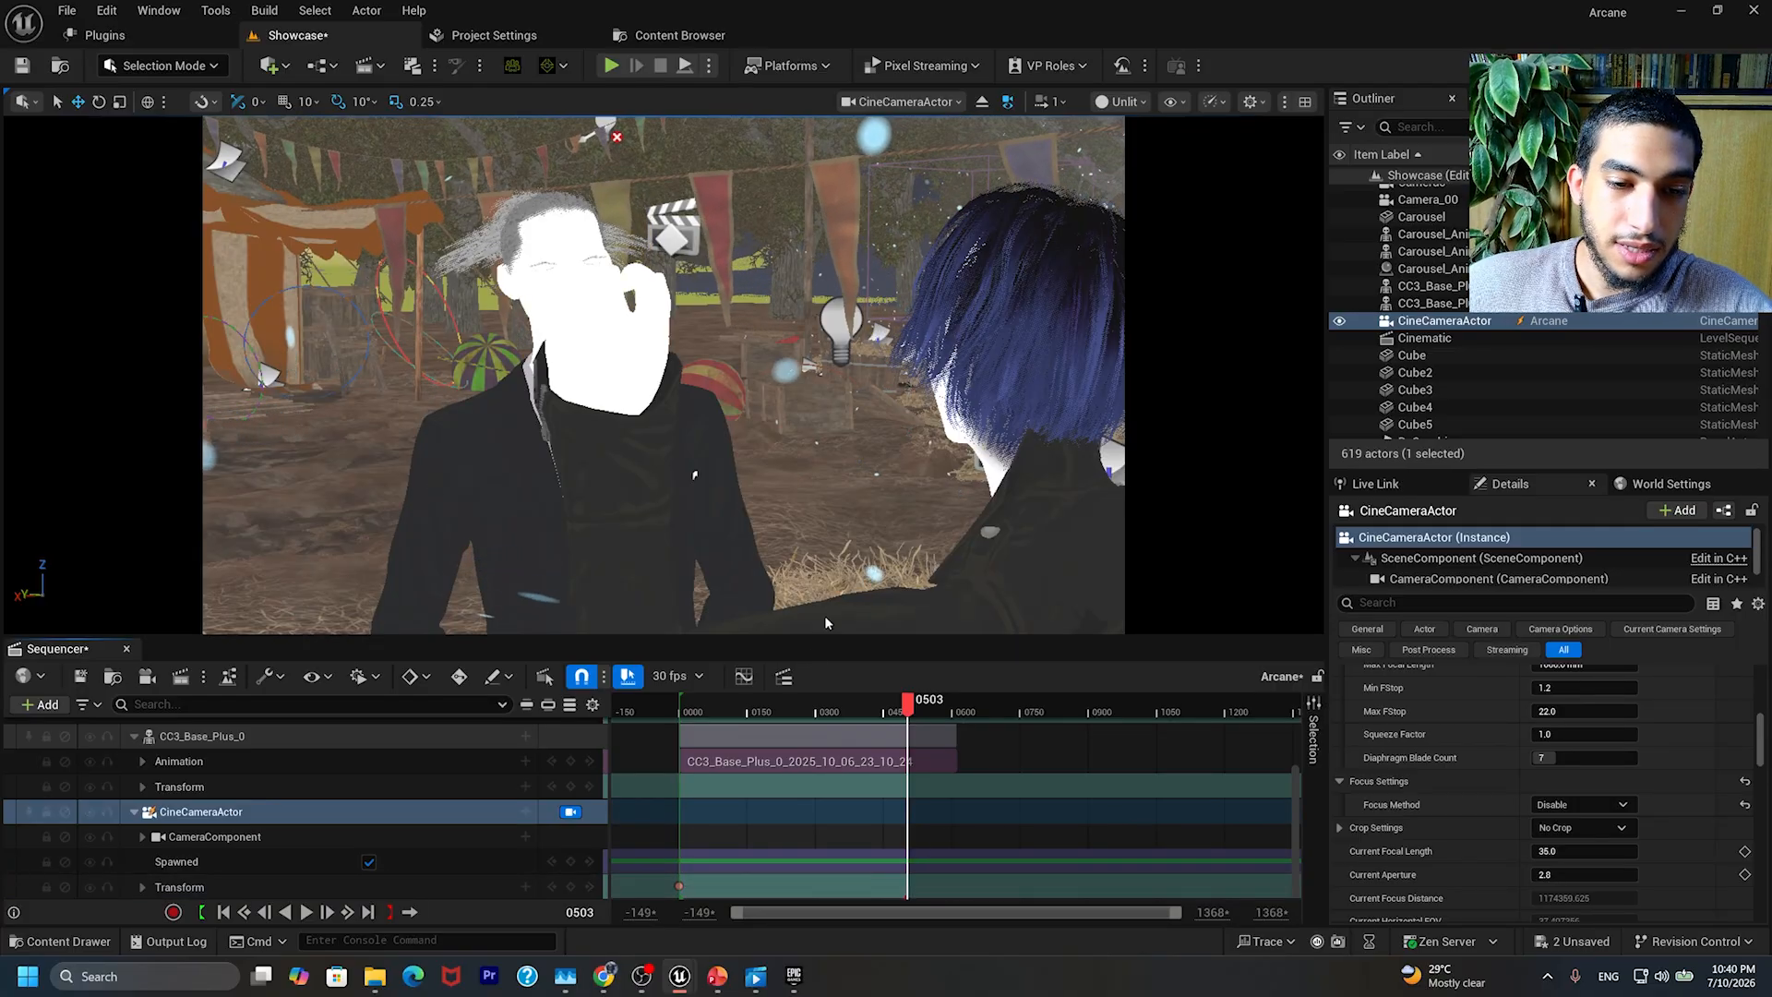
{"action": "right_click_drag", "start_coordinate": [830, 510], "coordinate": [660, 503]}
{"action": "key", "text": "d"}
{"action": "key", "text": "d"}
{"action": "key", "text": "w"}
{"action": "key", "text": "d"}
{"action": "key", "text": "q"}
{"action": "key", "text": "q"}
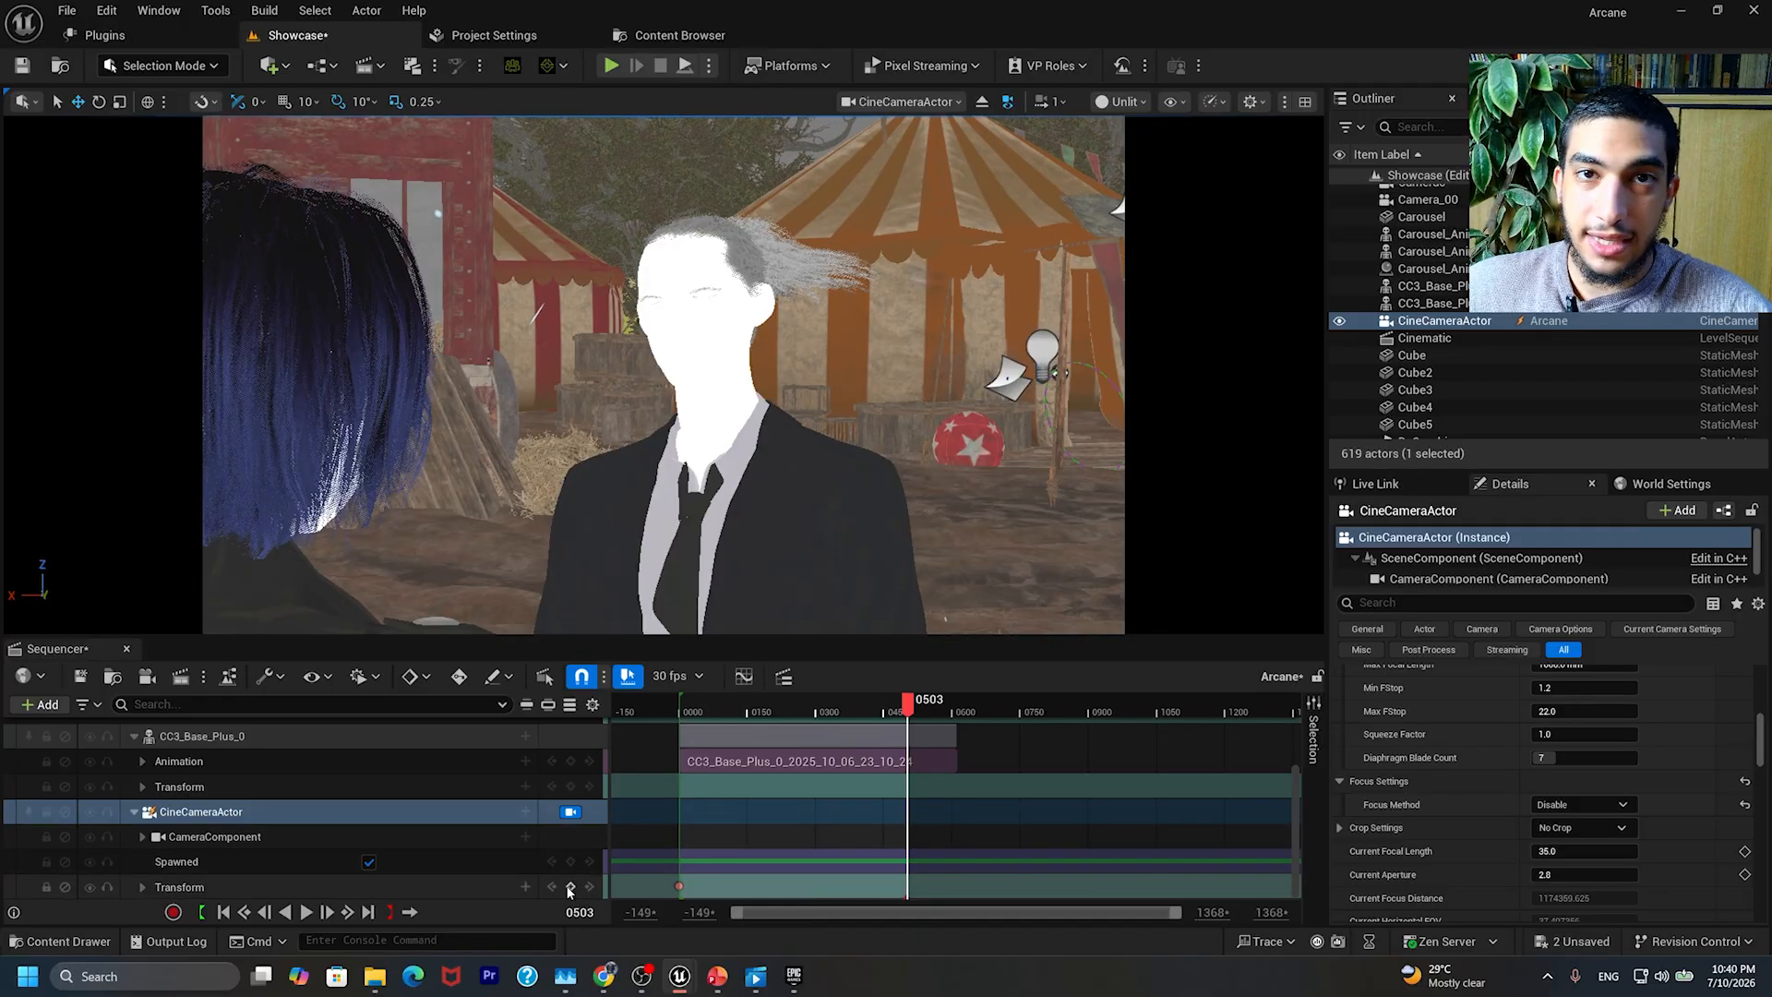
{"action": "left_click", "coordinate": [569, 887]}
Step: Scrub through the camera move, switch the viewport to Lit view and play the sequence from near its start to review it
{"action": "left_click", "coordinate": [842, 712]}
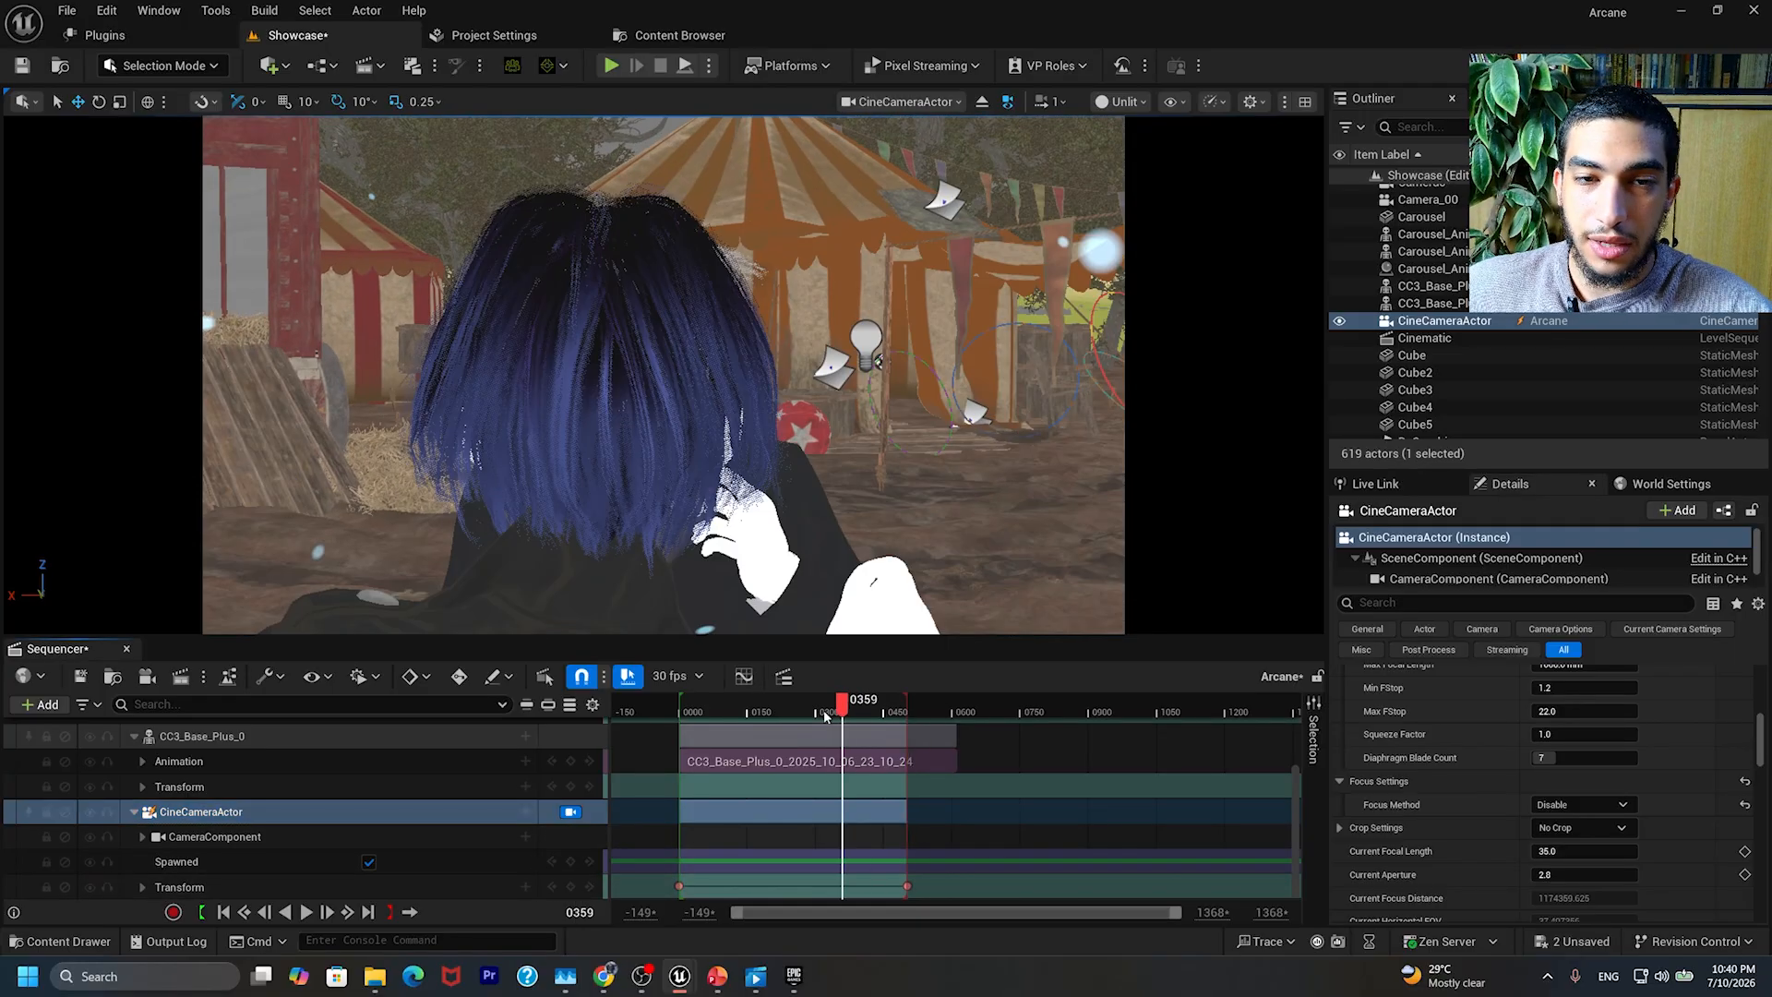
{"action": "left_click_drag", "start_coordinate": [825, 716], "coordinate": [898, 714]}
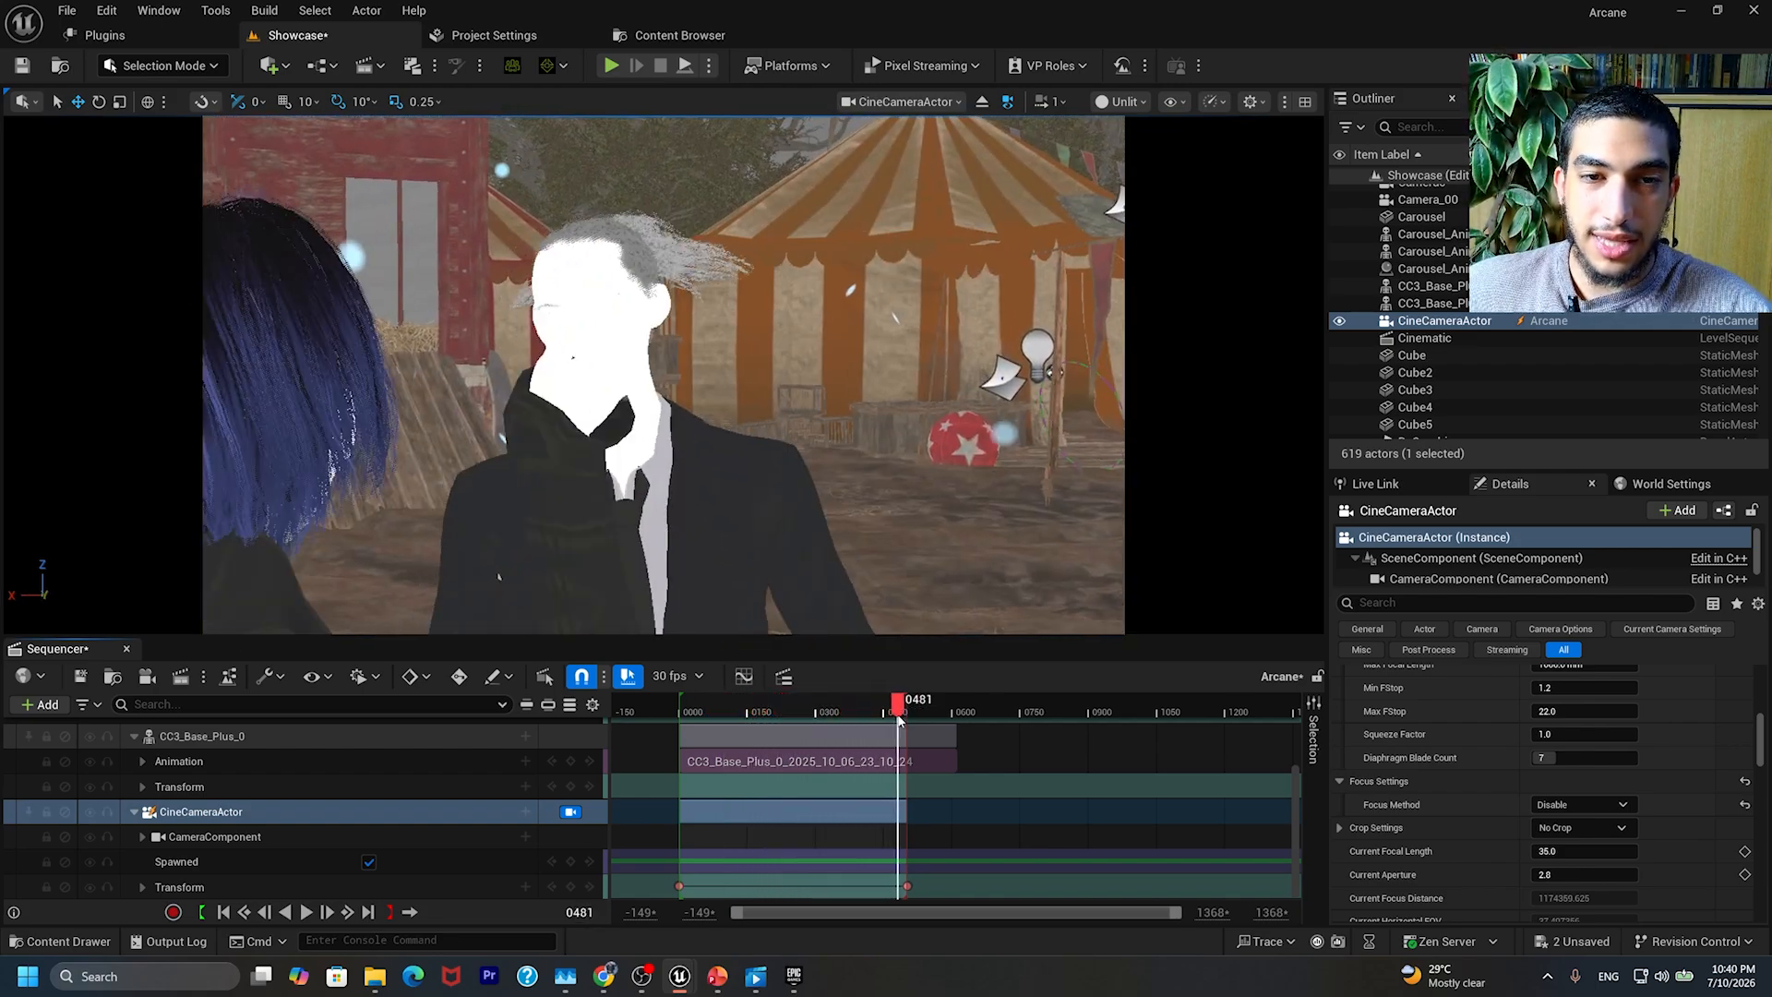
{"action": "left_click", "coordinate": [1119, 101]}
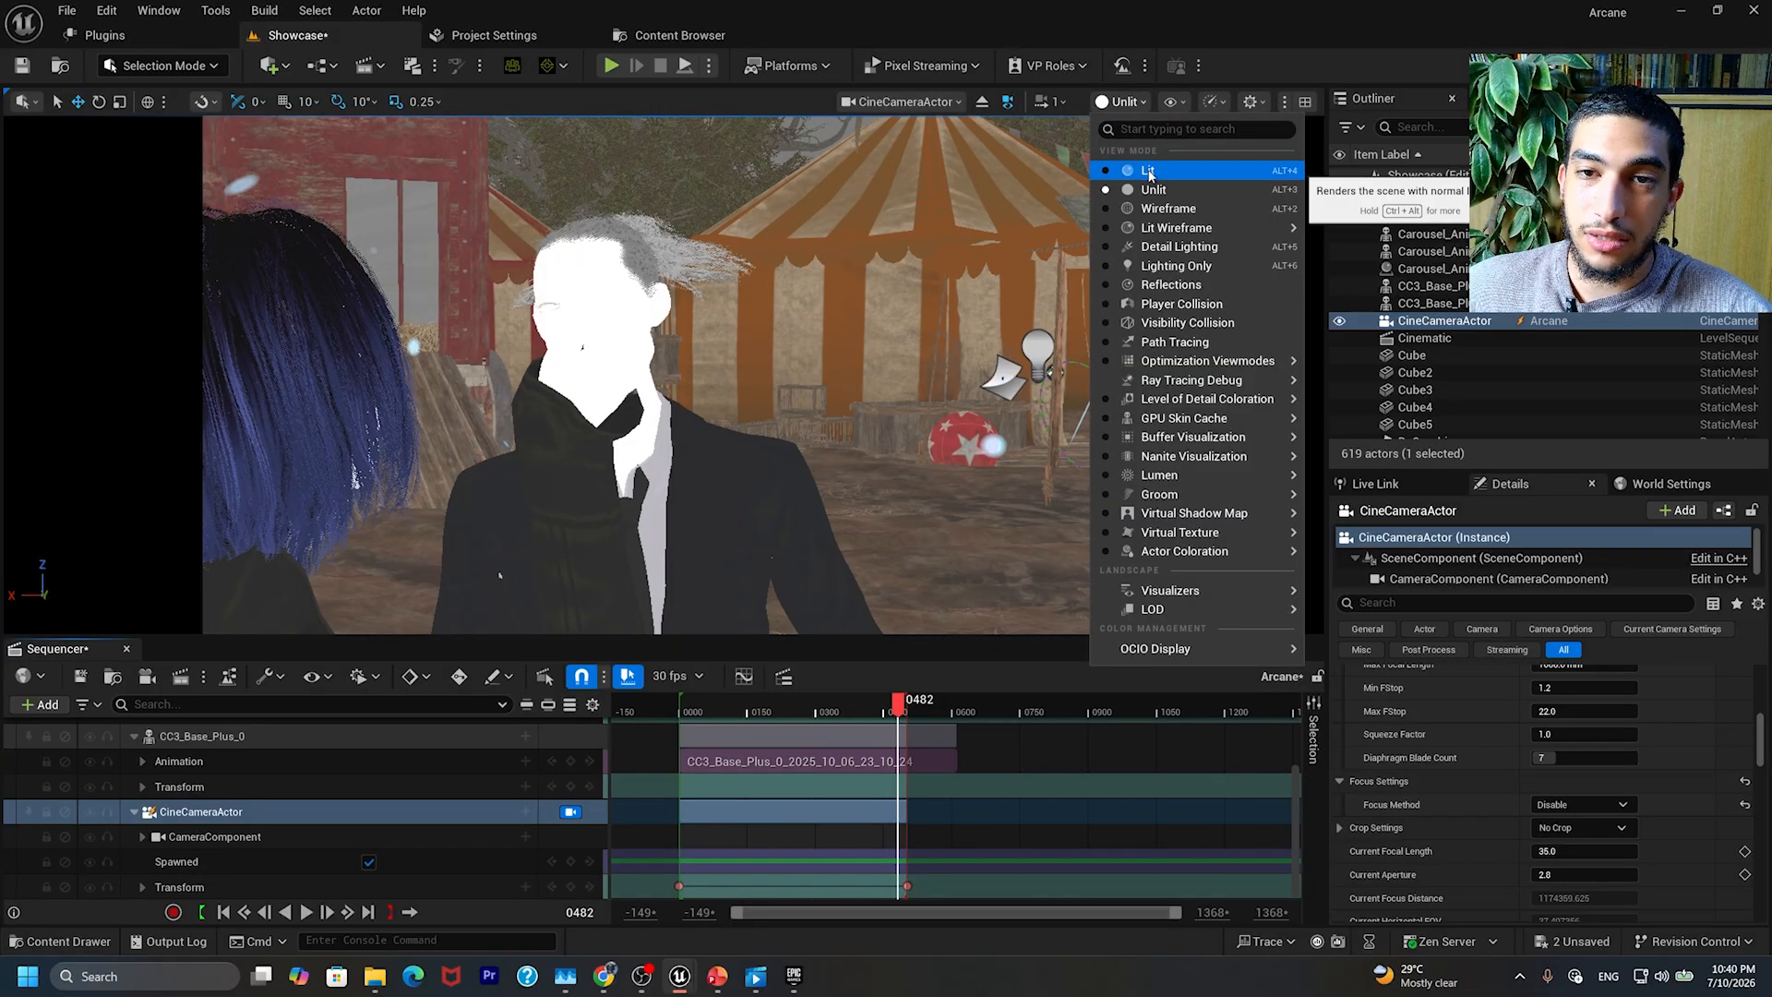
{"action": "left_click", "coordinate": [1149, 176]}
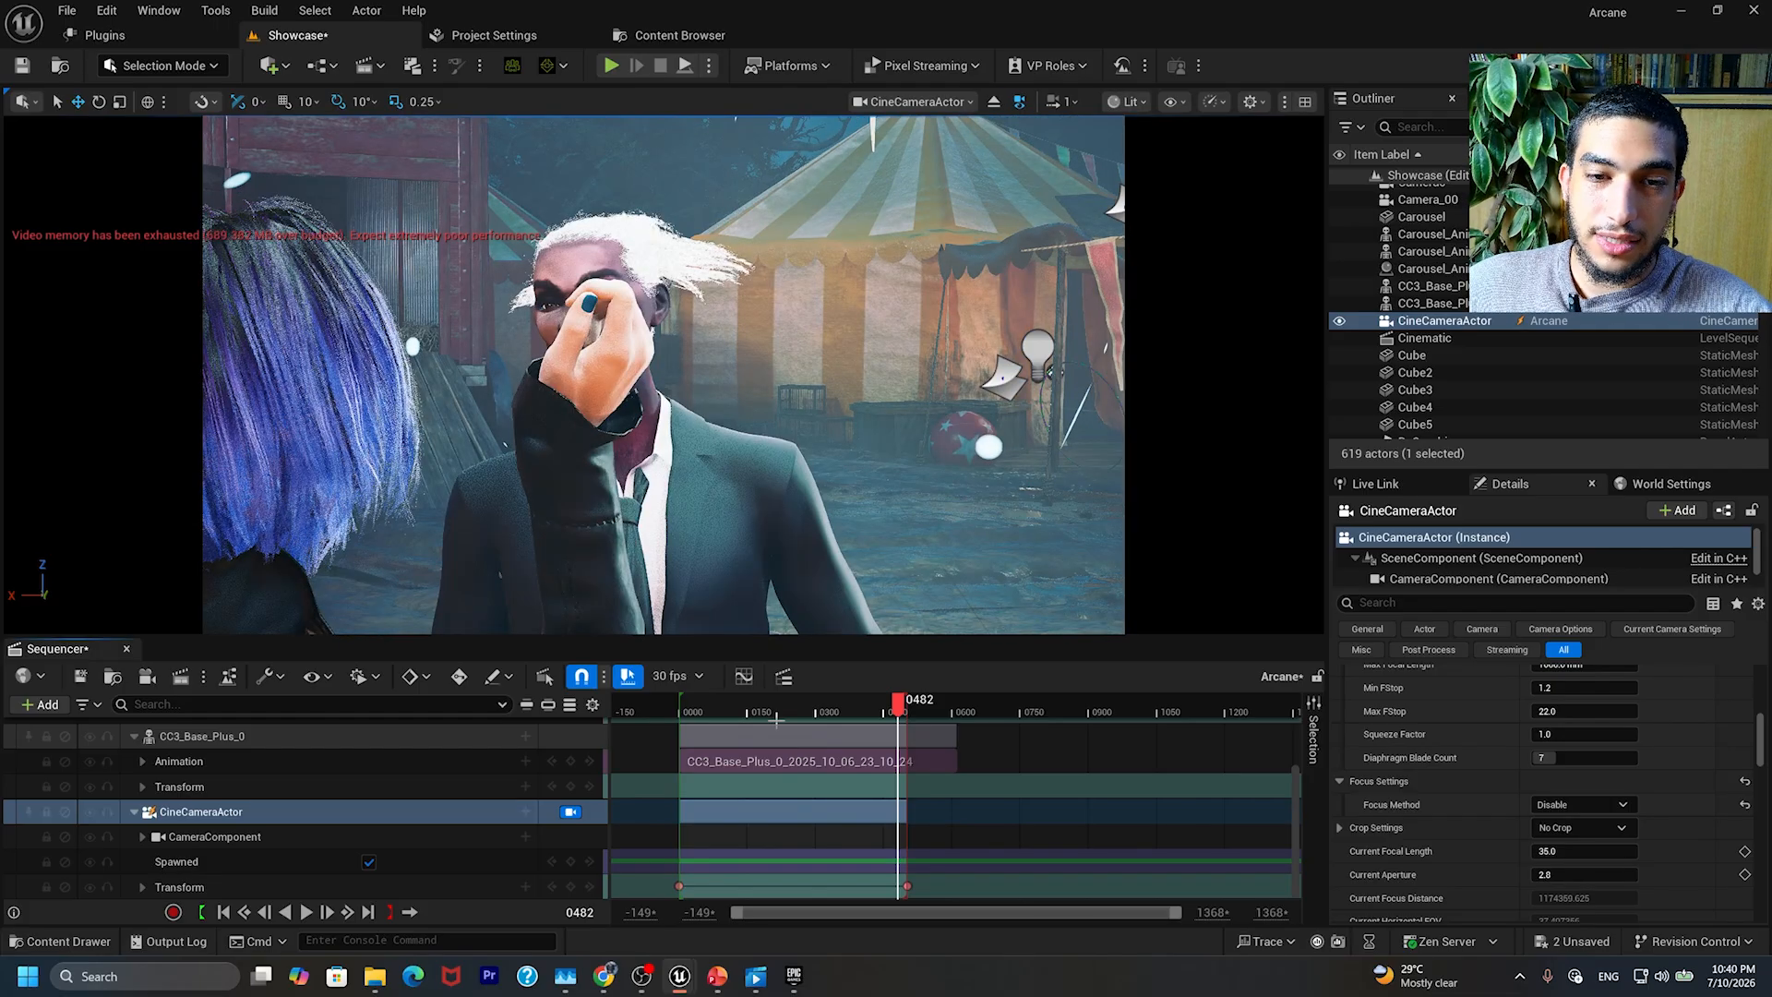
{"action": "left_click_drag", "start_coordinate": [771, 719], "coordinate": [688, 714]}
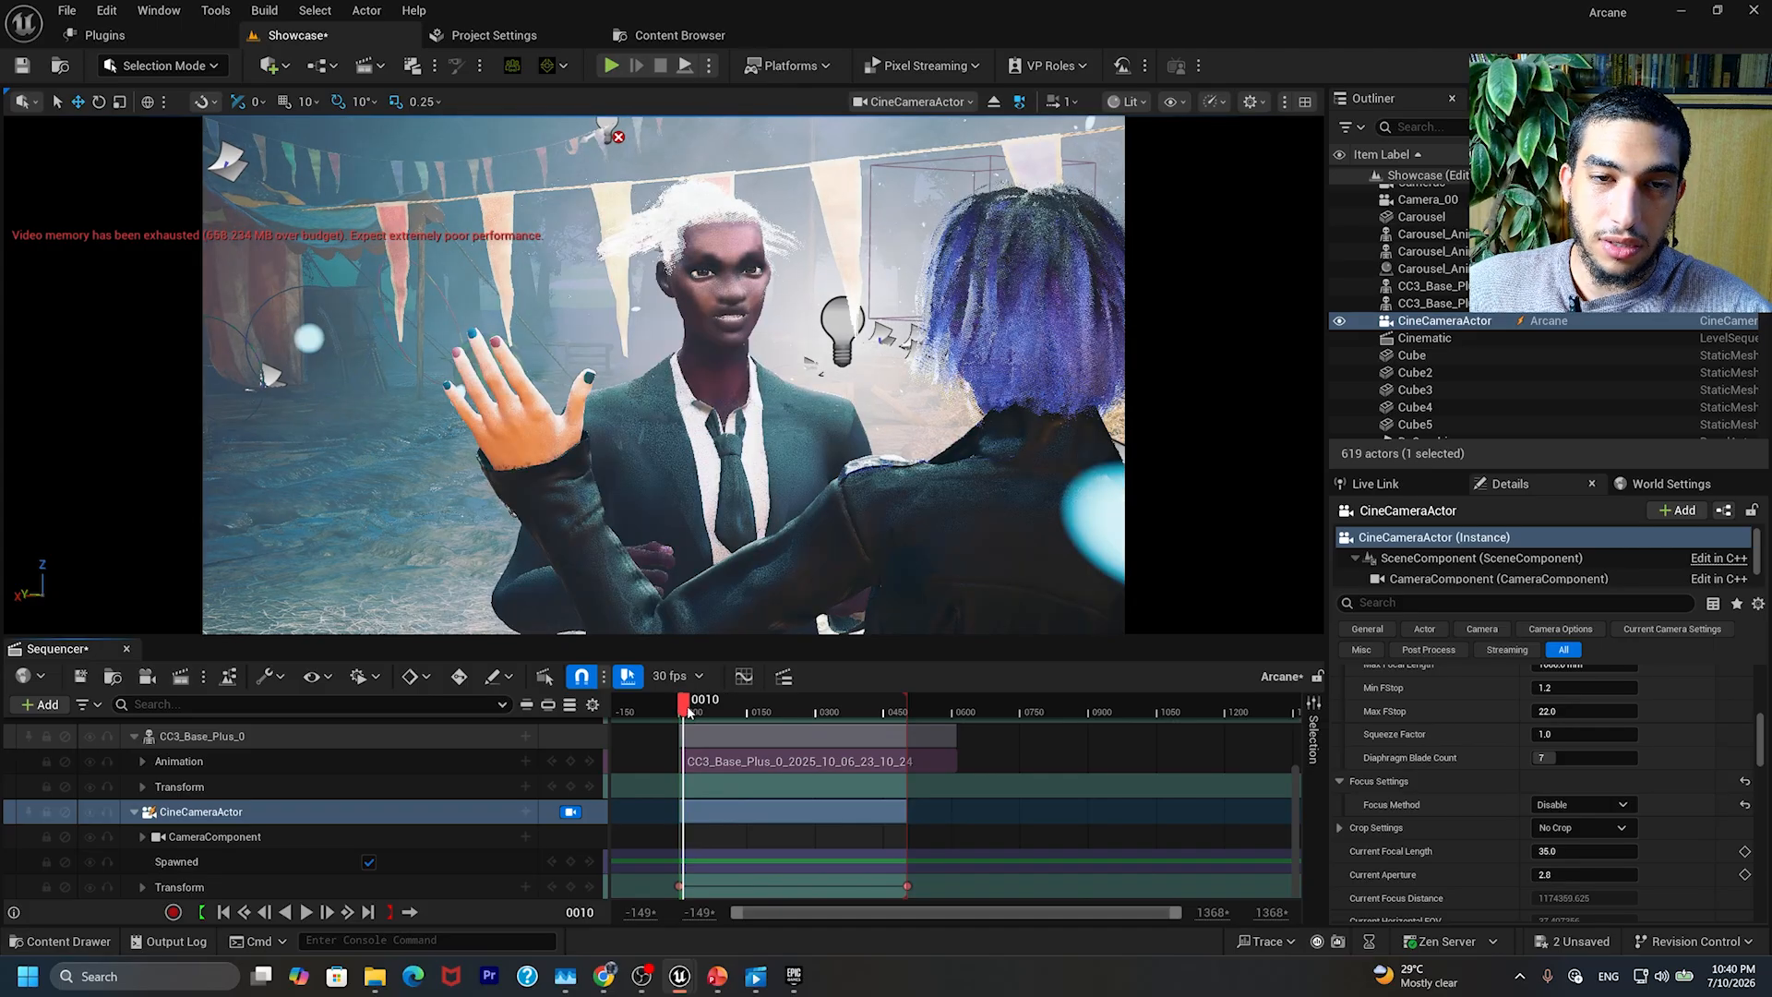
{"action": "key", "text": "space"}
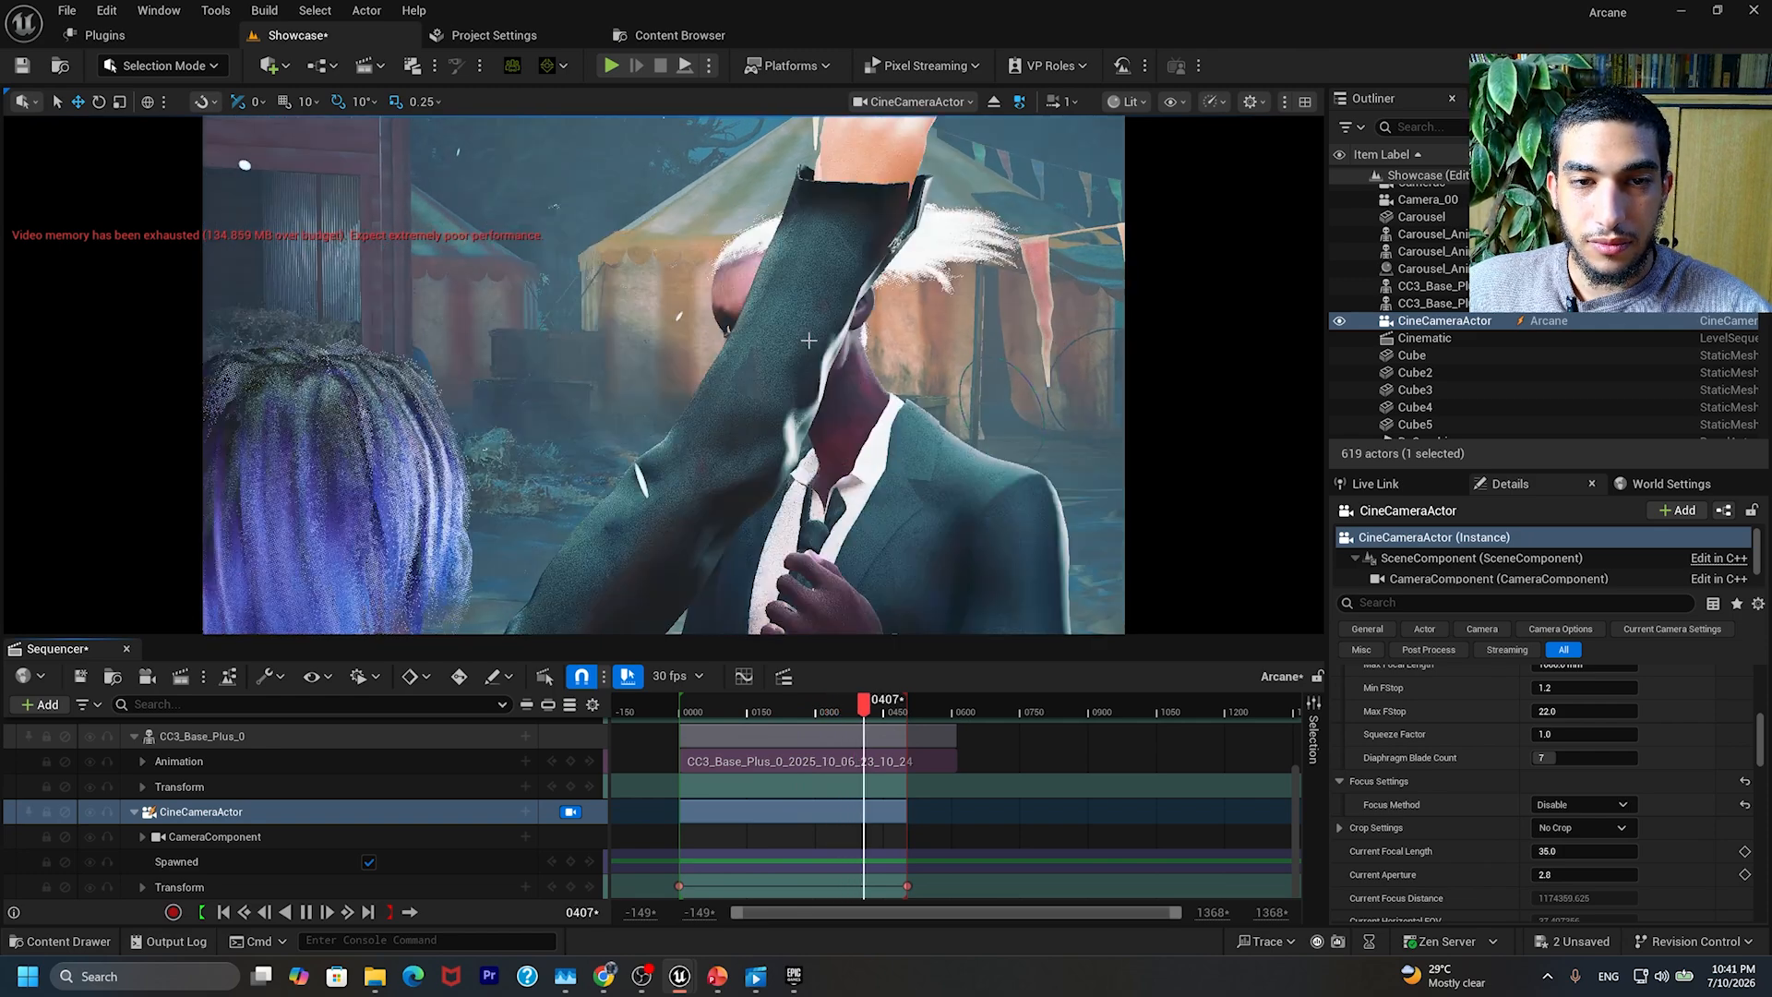
{"action": "key", "text": "space"}
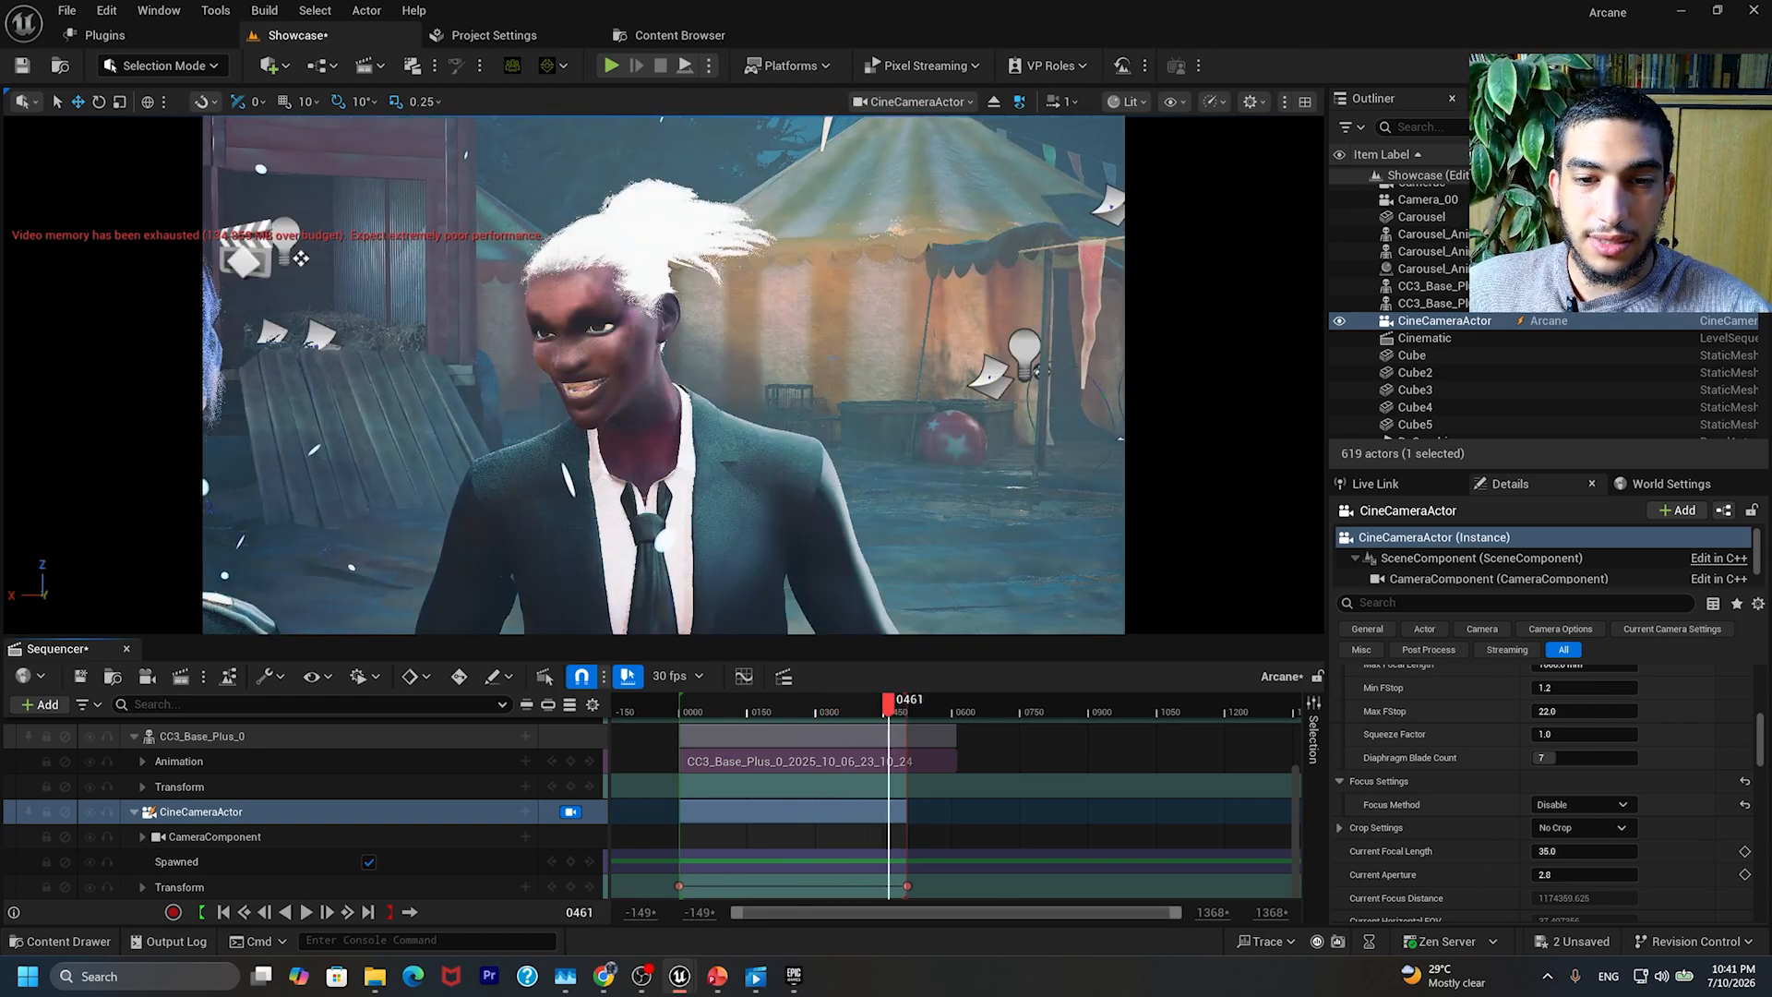
Step: Return the viewport to Unlit view and pull the cine camera back to show both characters in a wider shot
{"action": "left_click", "coordinate": [1130, 105]}
{"action": "left_click", "coordinate": [1123, 191]}
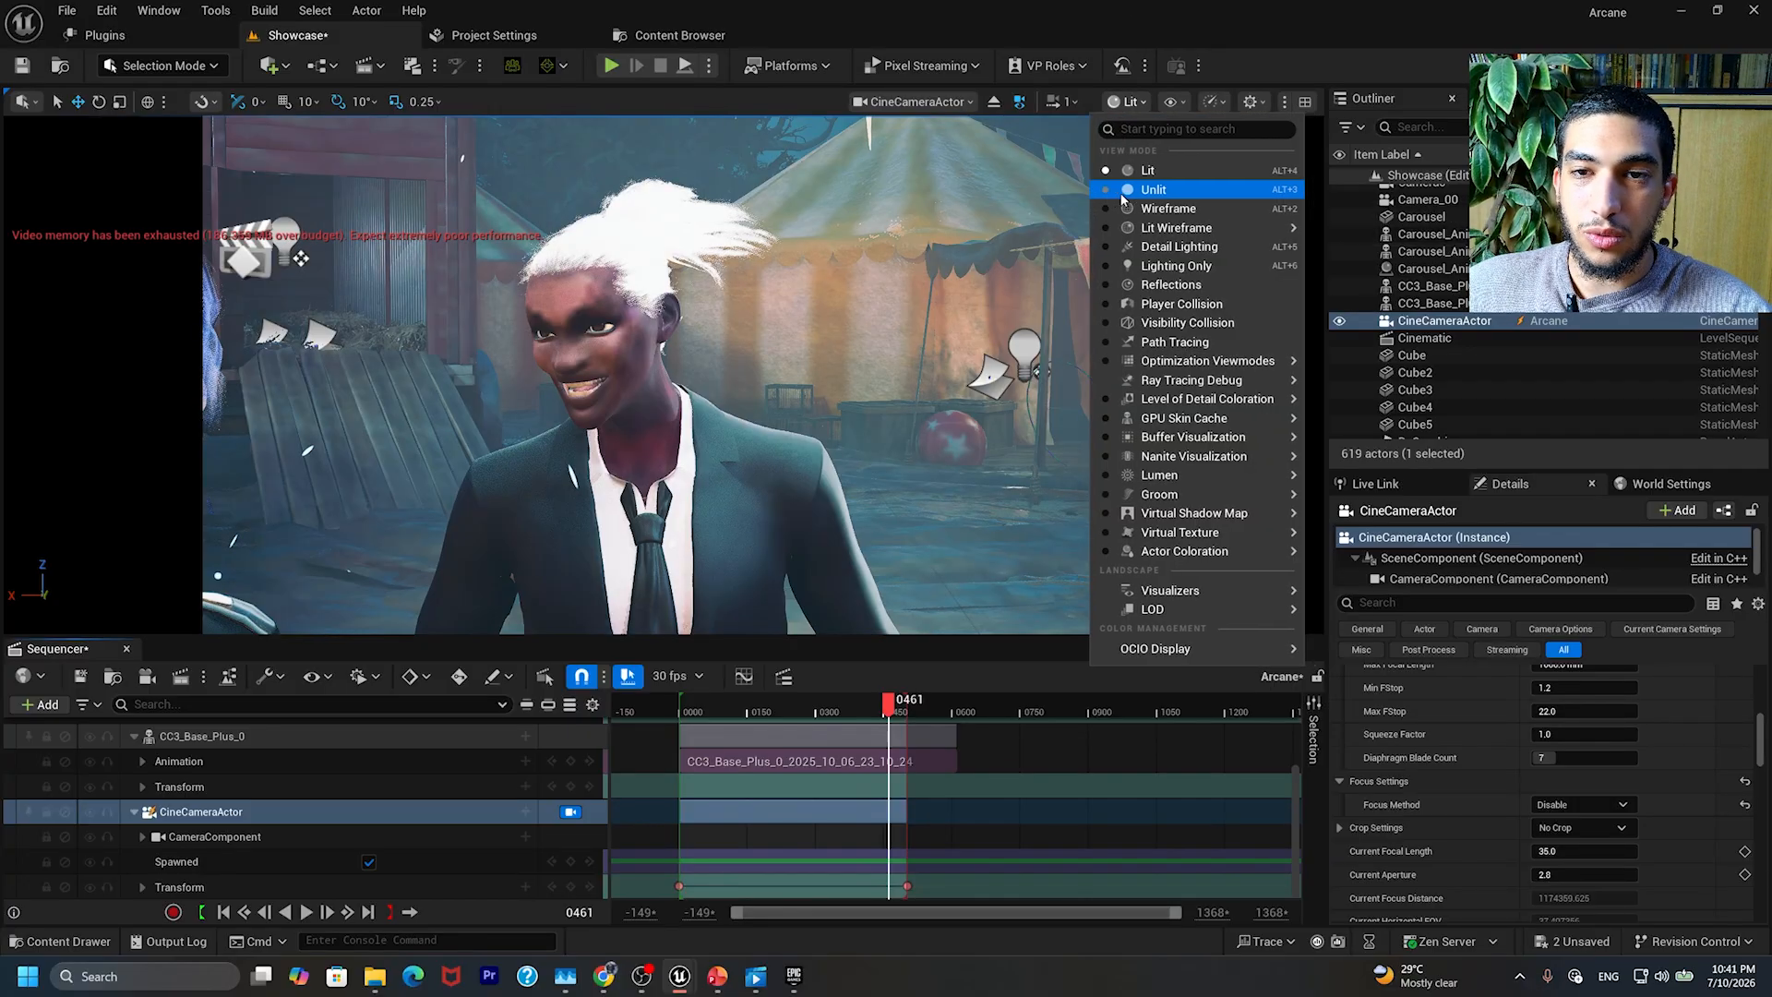
{"action": "mouse_move", "coordinate": [1162, 227]}
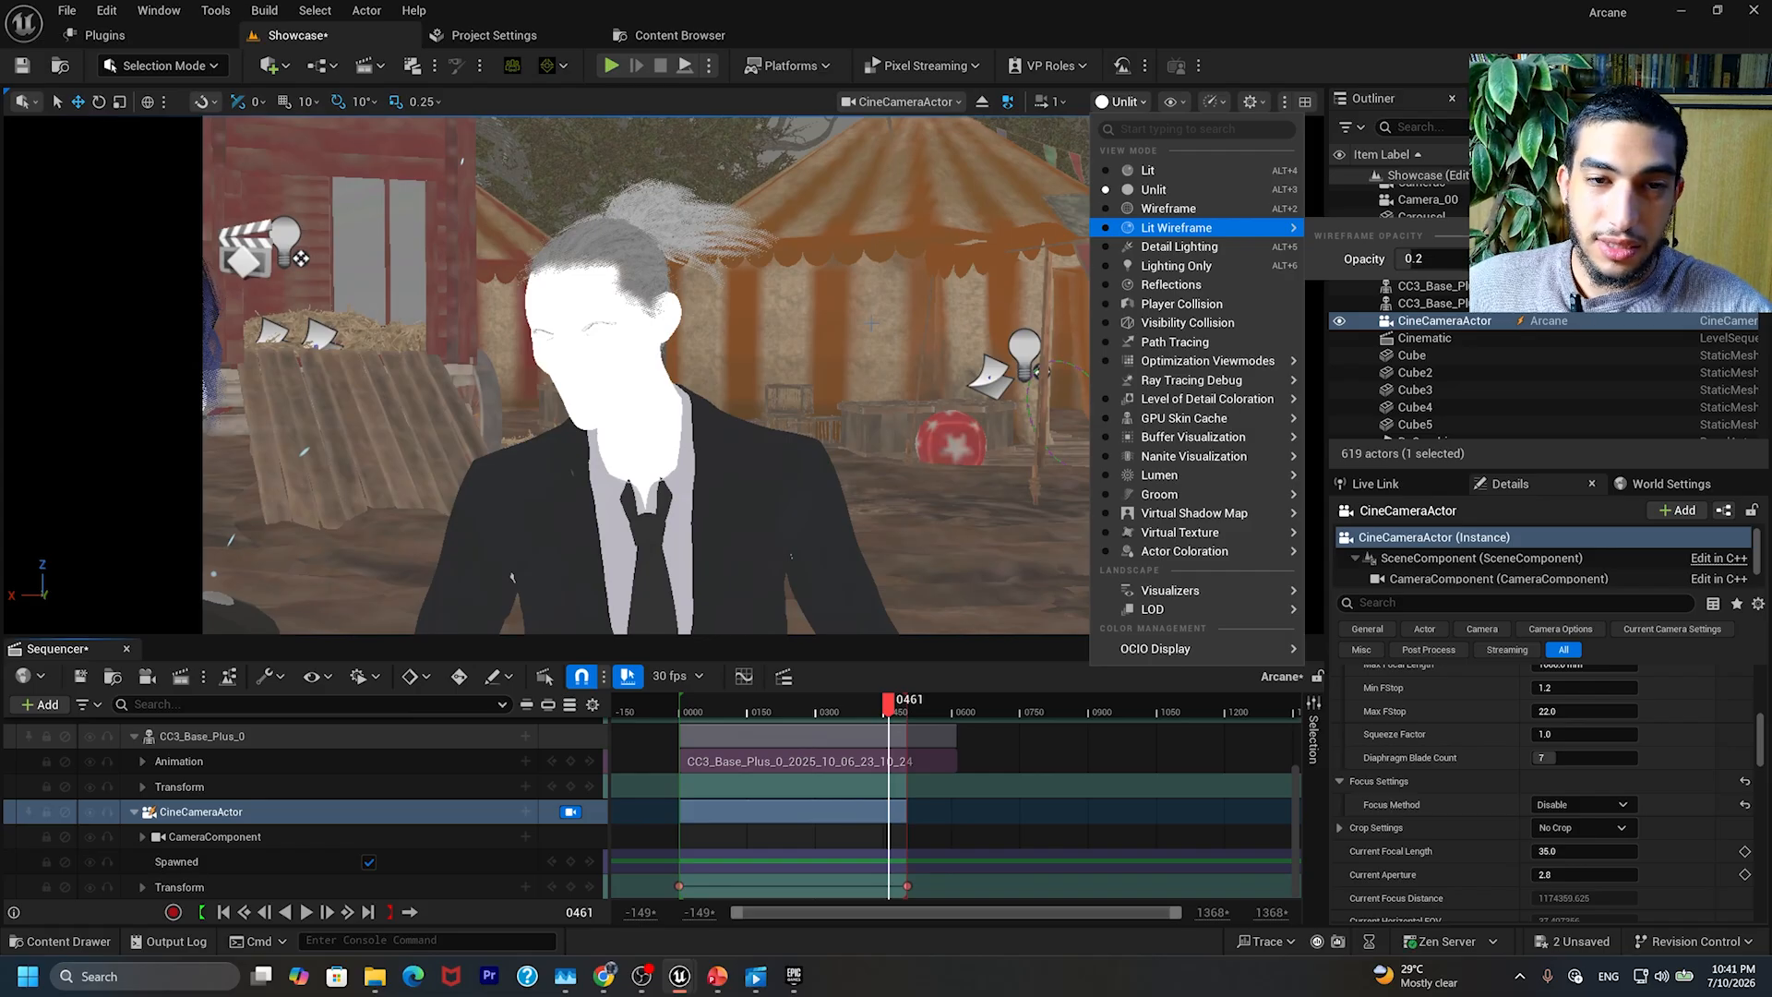
{"action": "right_click_drag", "start_coordinate": [872, 323], "coordinate": [840, 323]}
{"action": "key", "text": "s"}
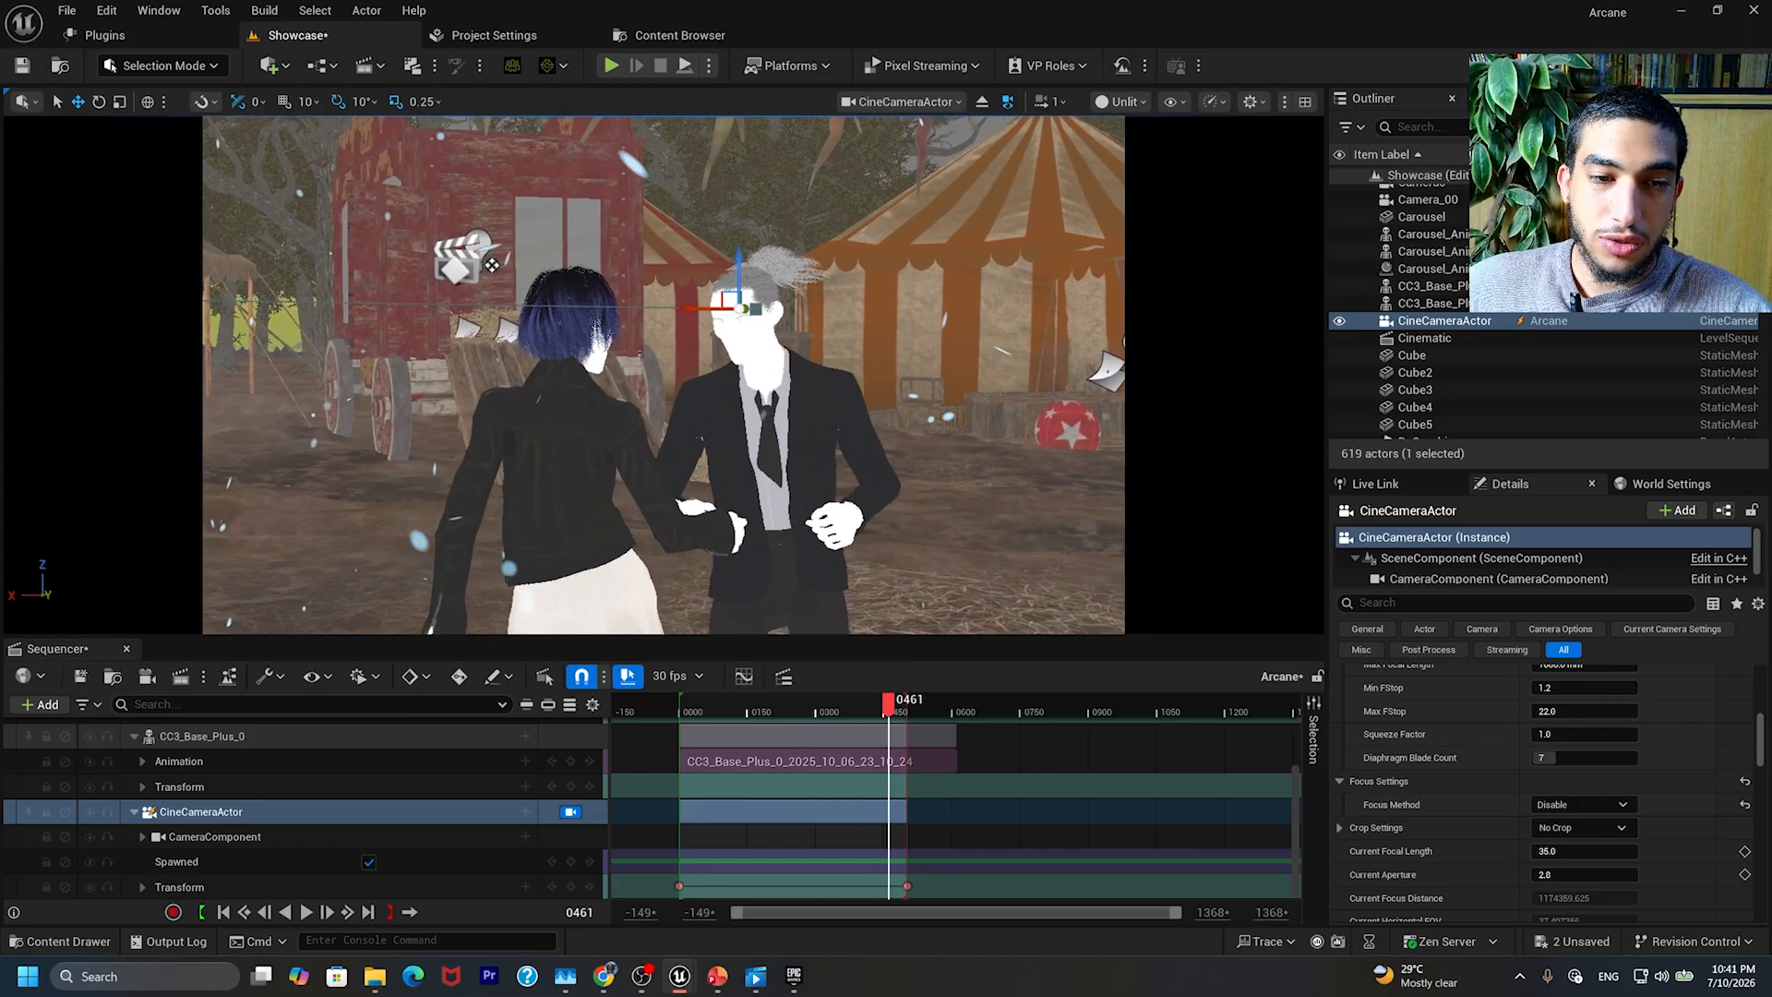
Step: Examine the Camera Cuts track and the camera options available for its CineCameraActor section
{"action": "scroll", "coordinate": [923, 752], "scroll_direction": "up", "scroll_amount": 3}
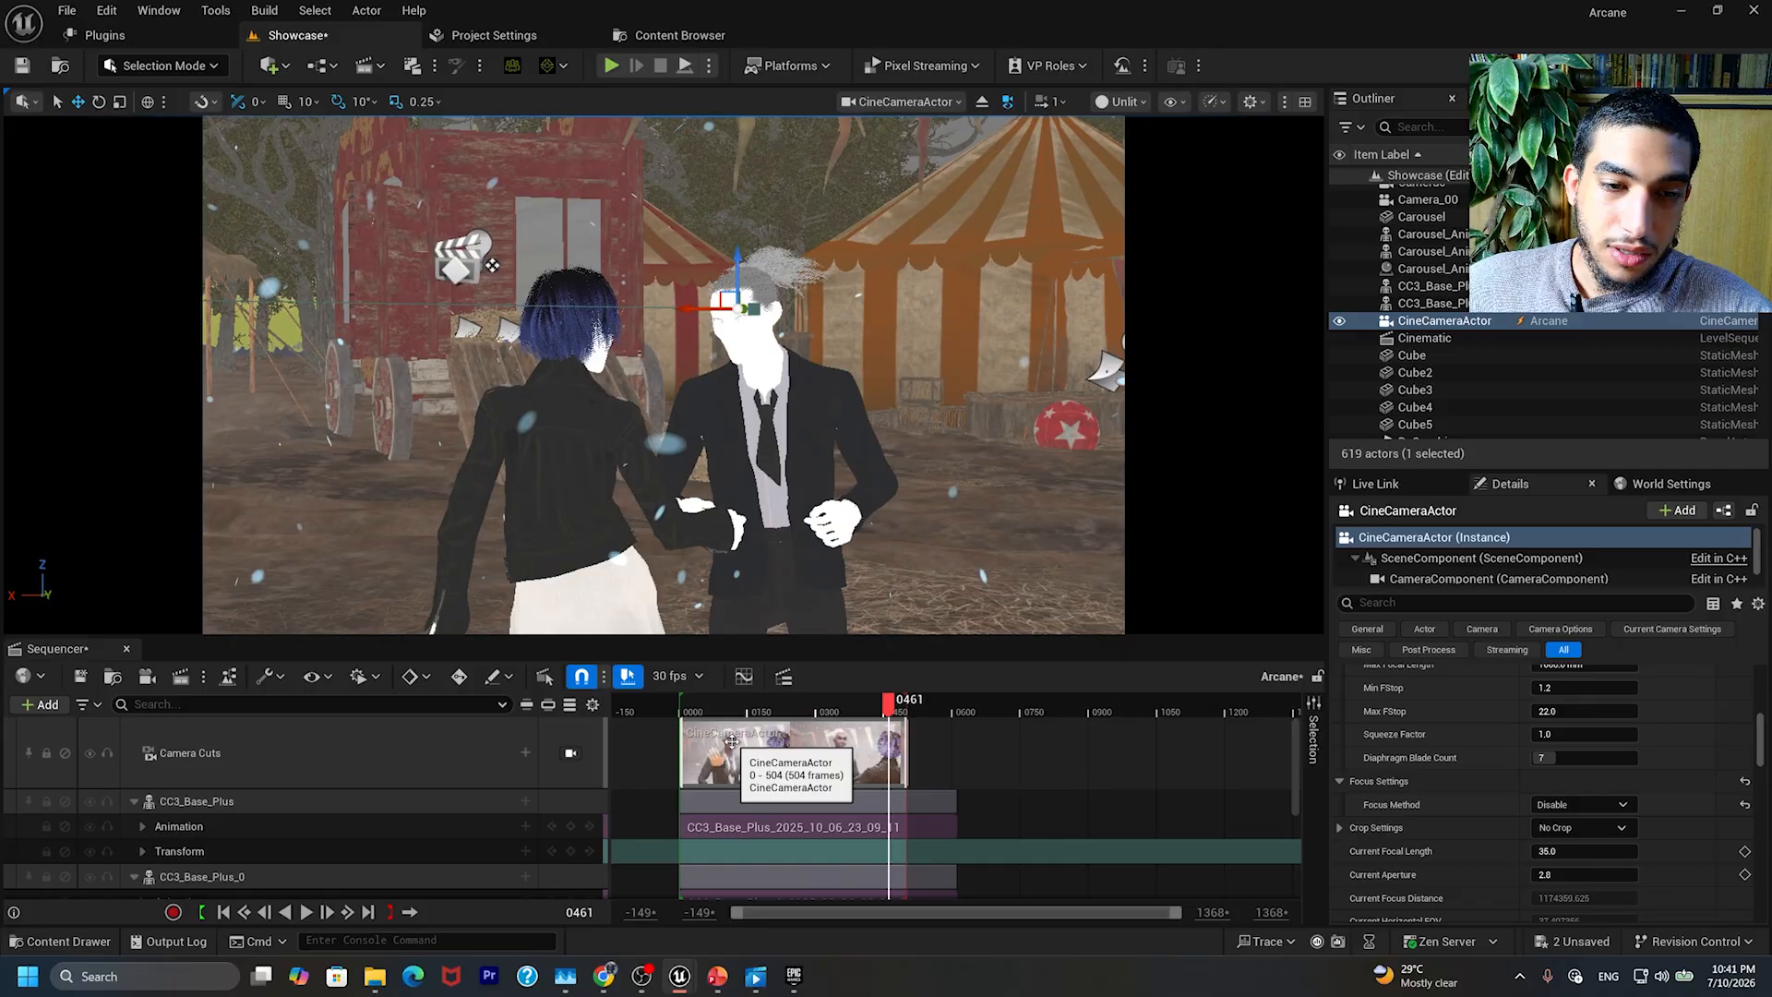
{"action": "scroll", "coordinate": [730, 743], "scroll_direction": "down", "scroll_amount": 3}
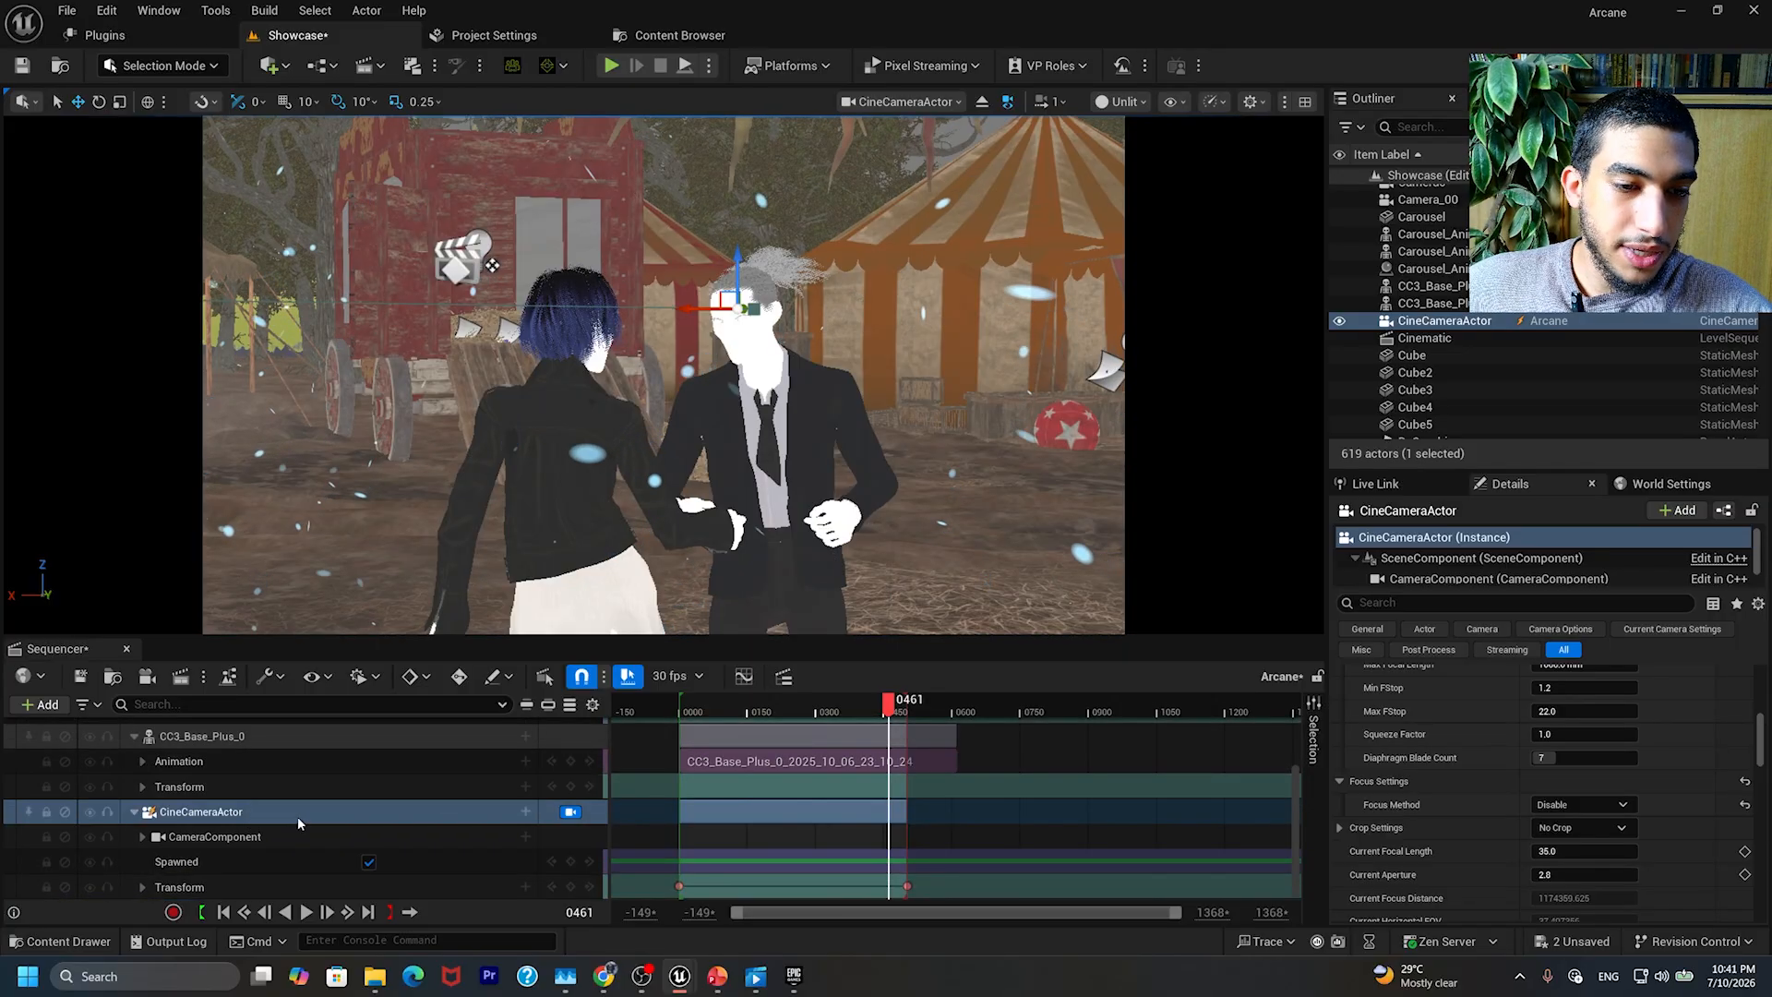
{"action": "scroll", "coordinate": [843, 818], "scroll_direction": "up", "scroll_amount": 5}
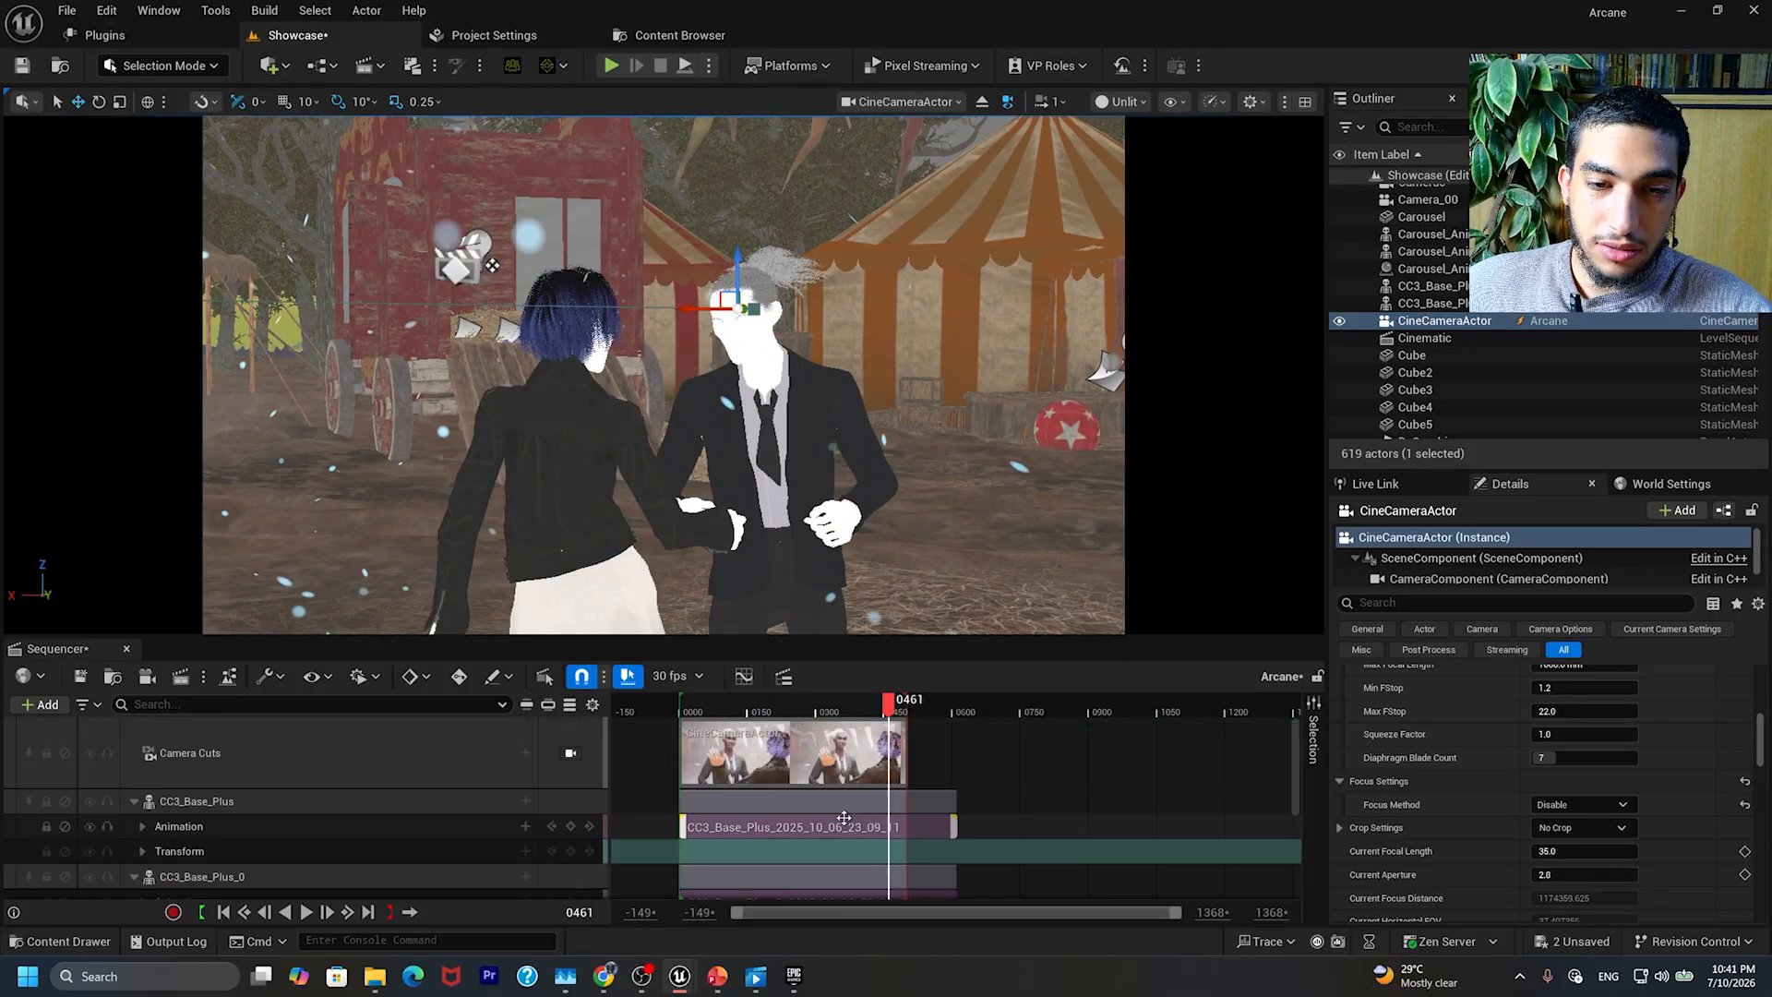
{"action": "left_click", "coordinate": [711, 752]}
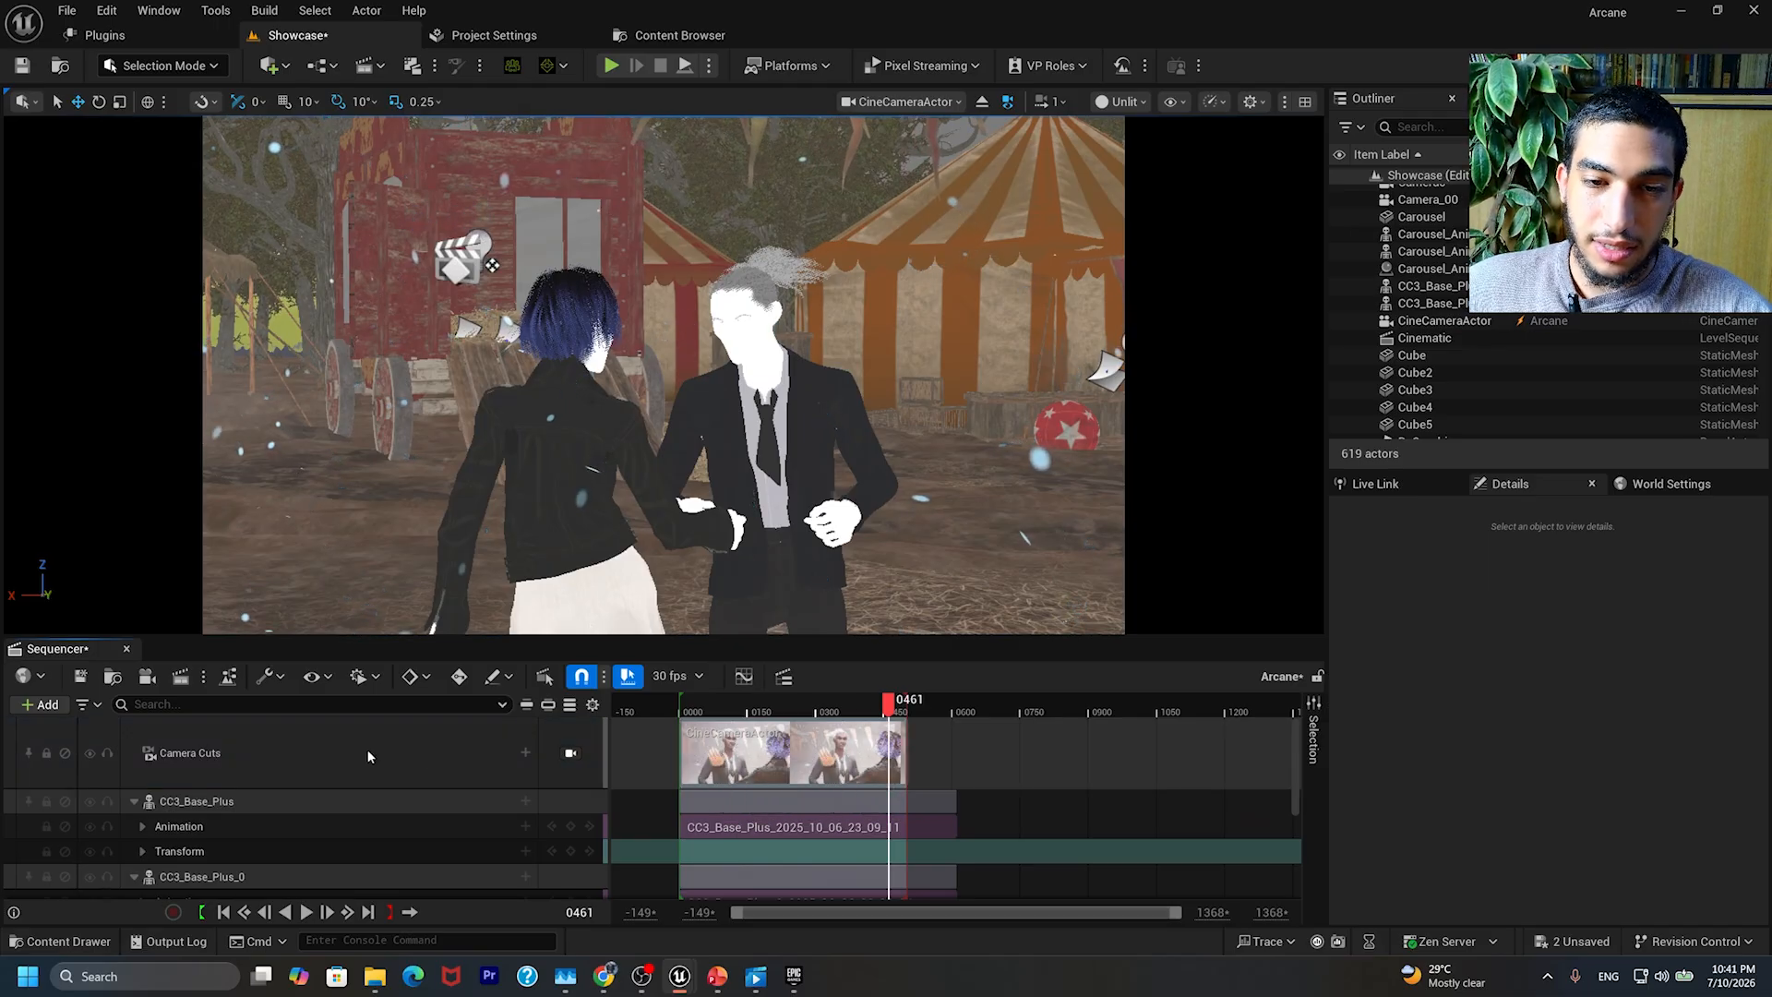
{"action": "scroll", "coordinate": [474, 799], "scroll_direction": "down", "scroll_amount": 3}
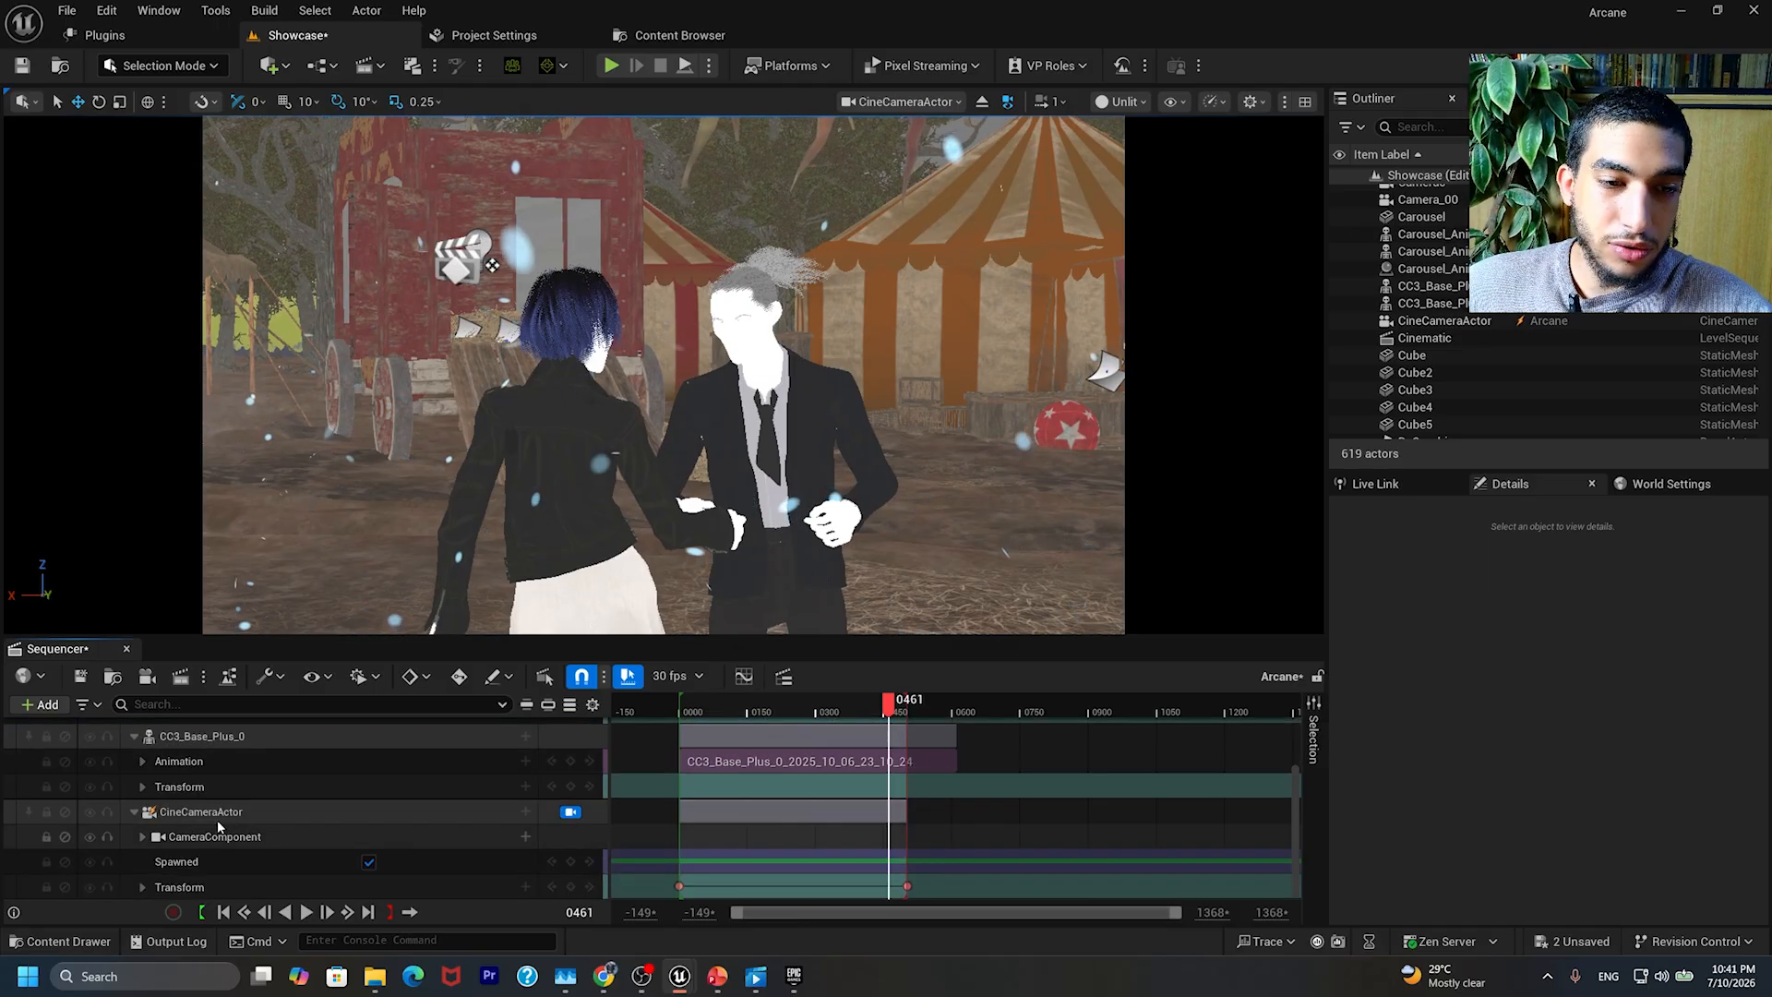
{"action": "scroll", "coordinate": [224, 810], "scroll_direction": "up", "scroll_amount": 3}
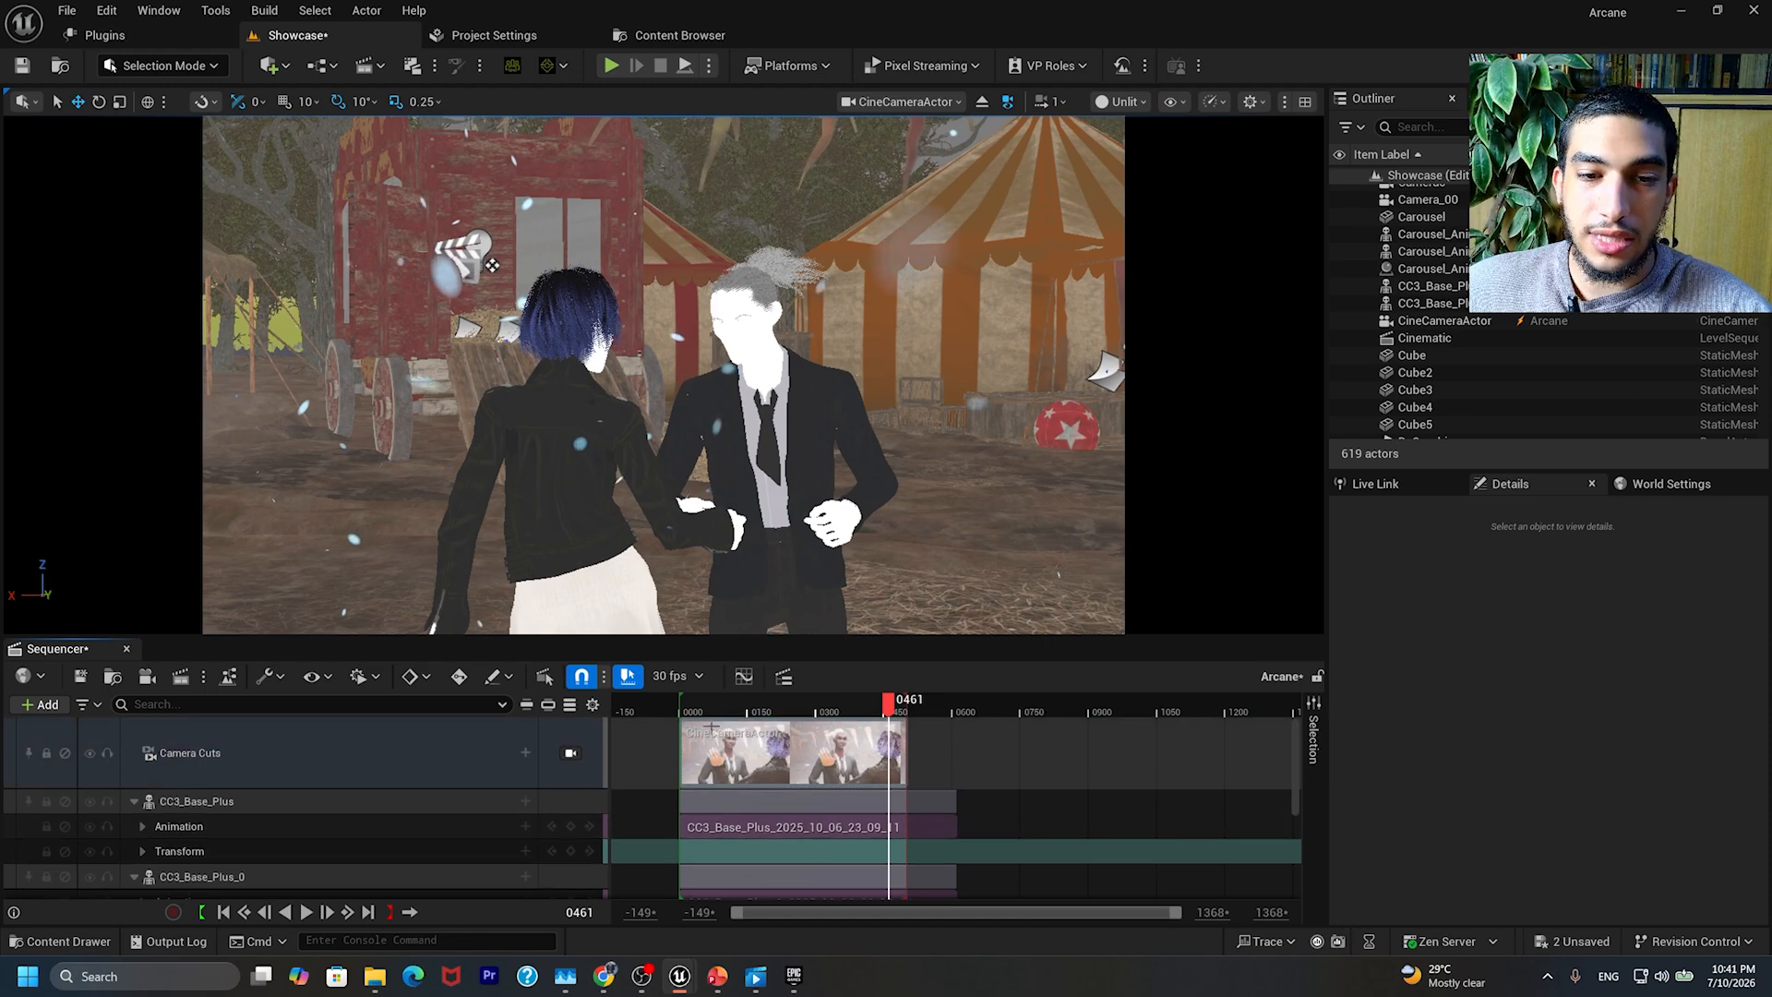
{"action": "right_click", "coordinate": [772, 738]}
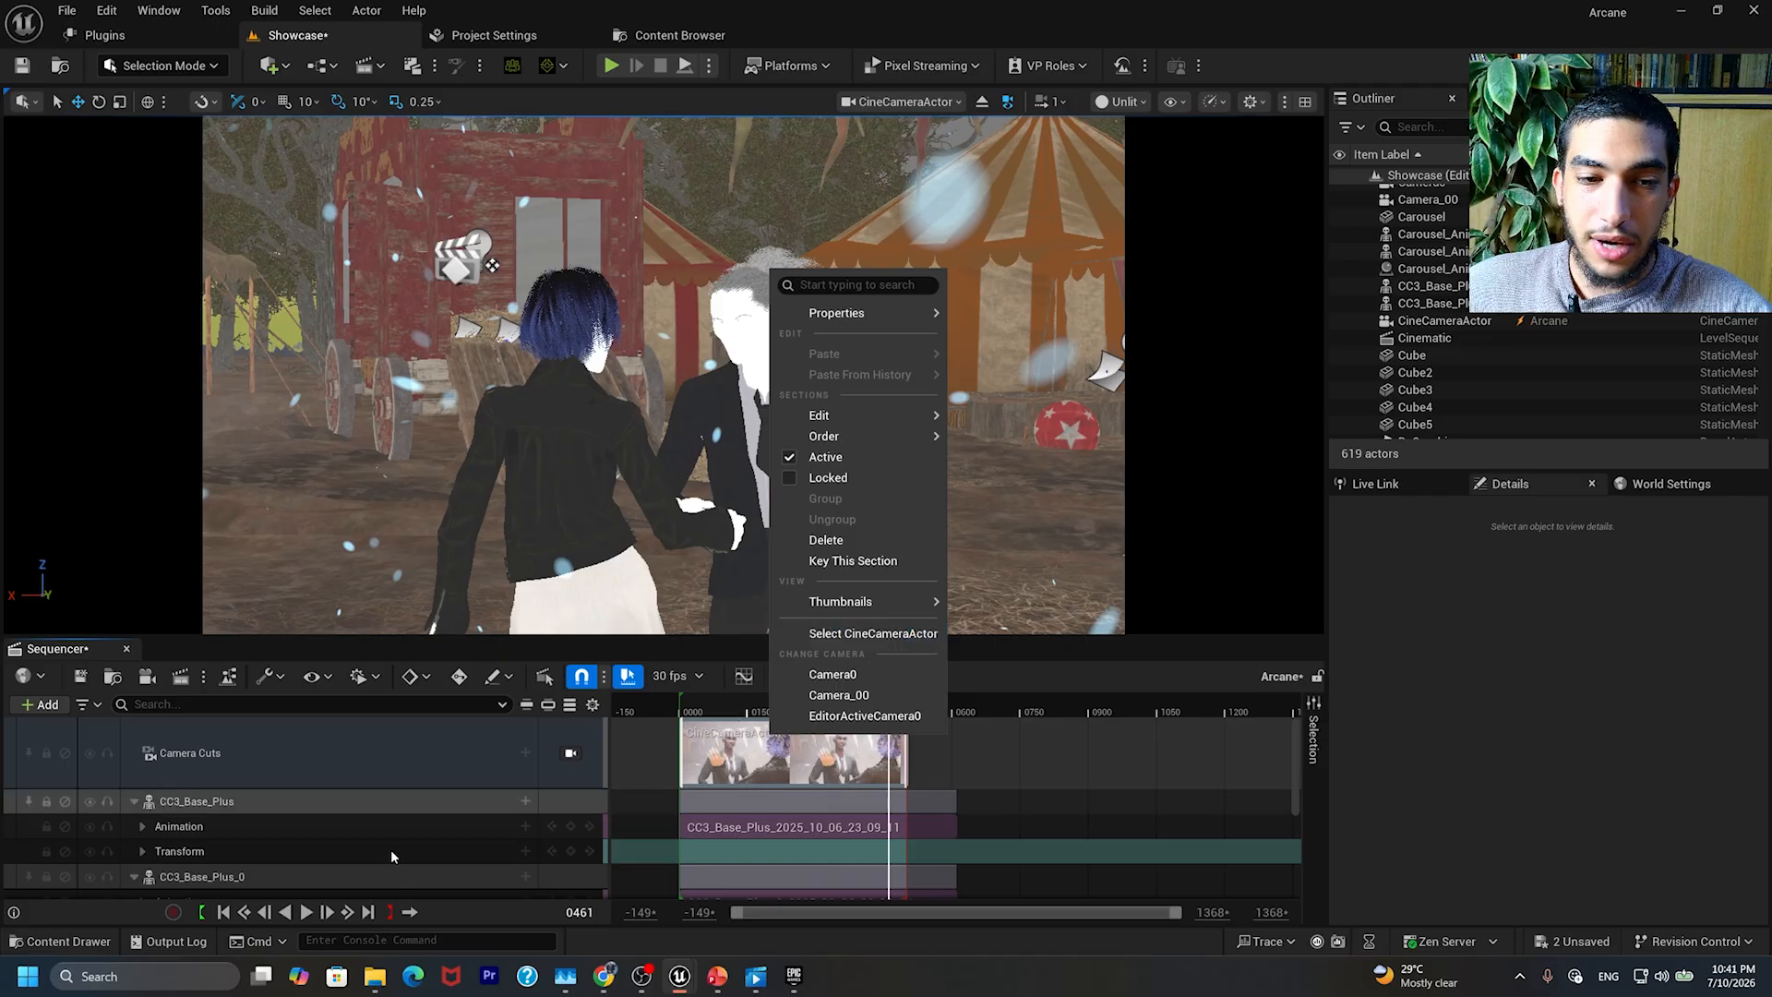
{"action": "scroll", "coordinate": [390, 849], "scroll_direction": "down", "scroll_amount": 3}
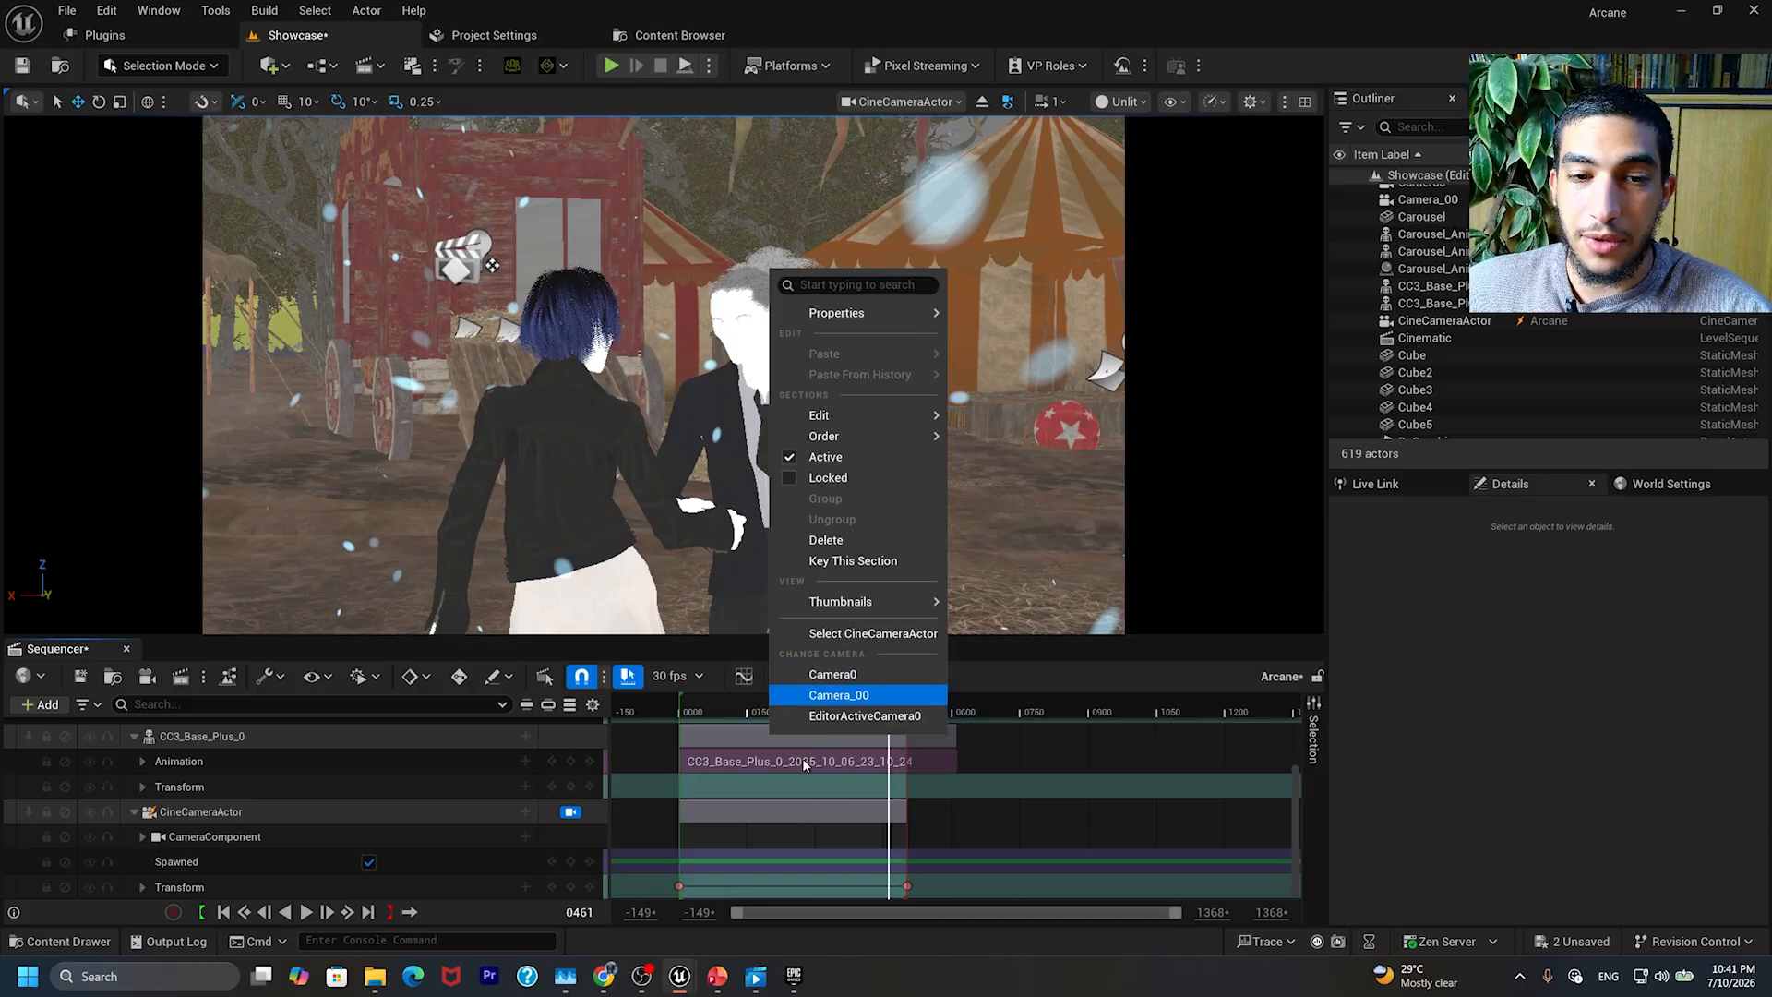
{"action": "scroll", "coordinate": [793, 770], "scroll_direction": "up", "scroll_amount": 4}
{"action": "left_click", "coordinate": [752, 759]}
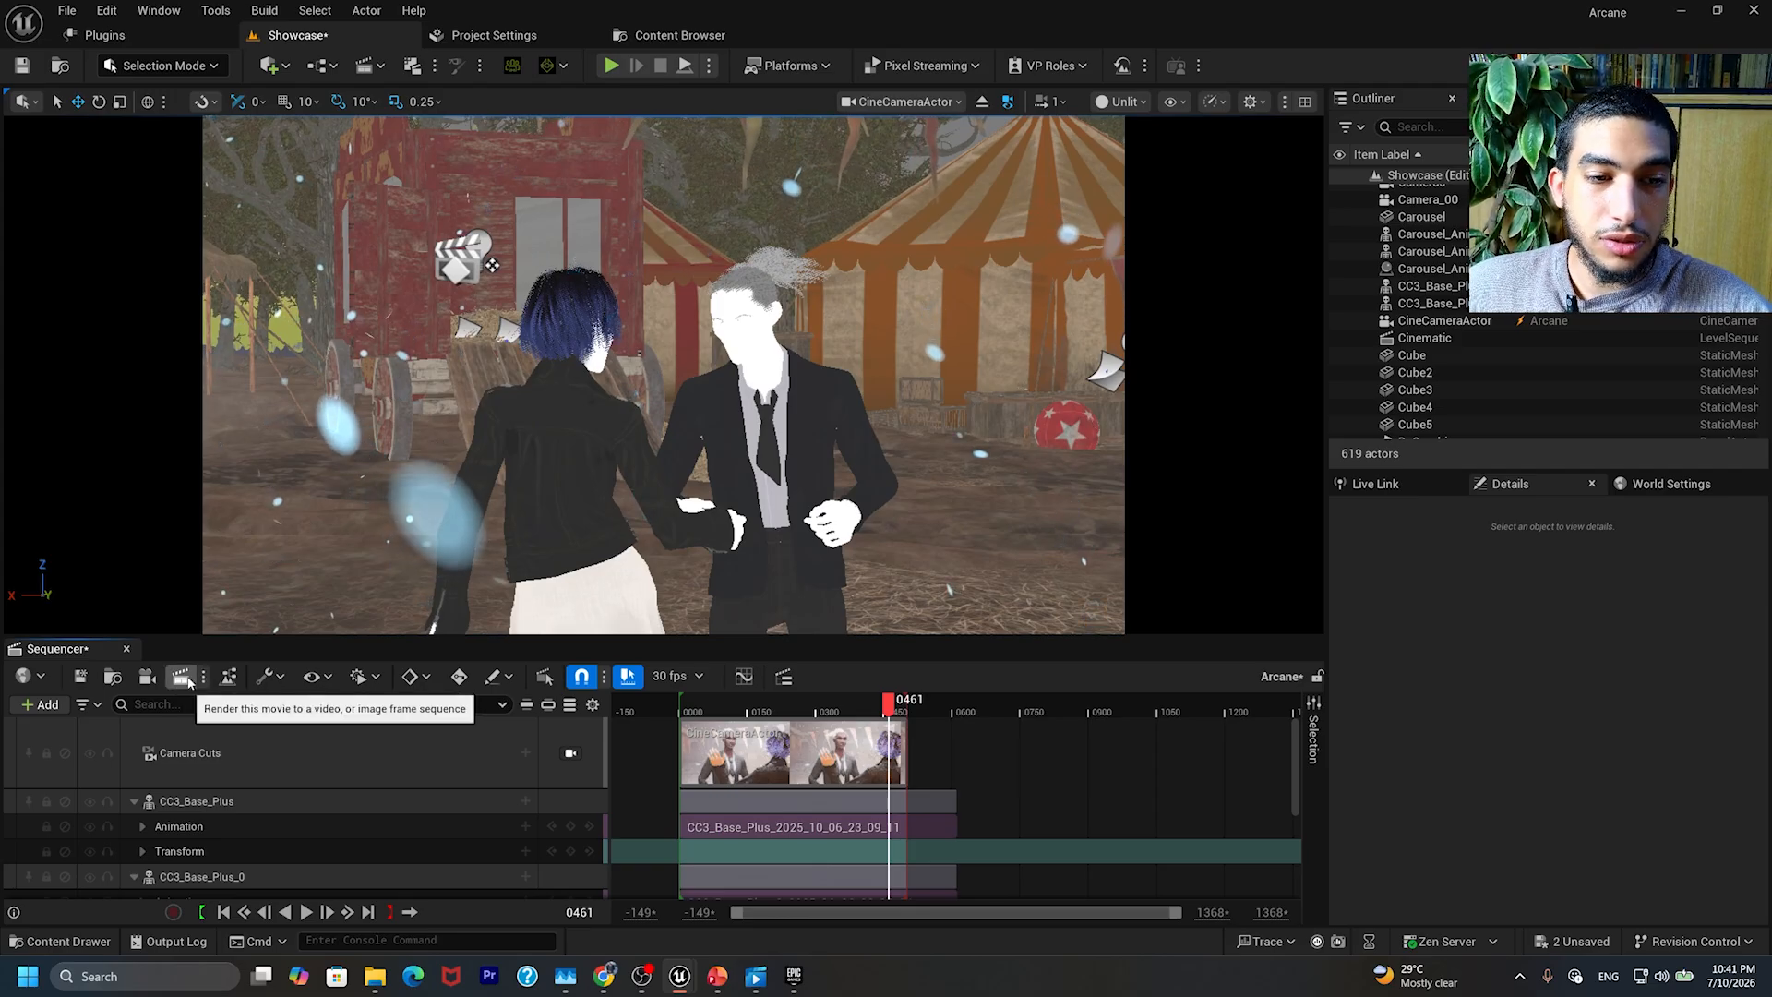
Step: Search the plugin list for "render" to check the Movie Render Queue plugin, and return to the Showcase level
{"action": "left_click", "coordinate": [143, 37]}
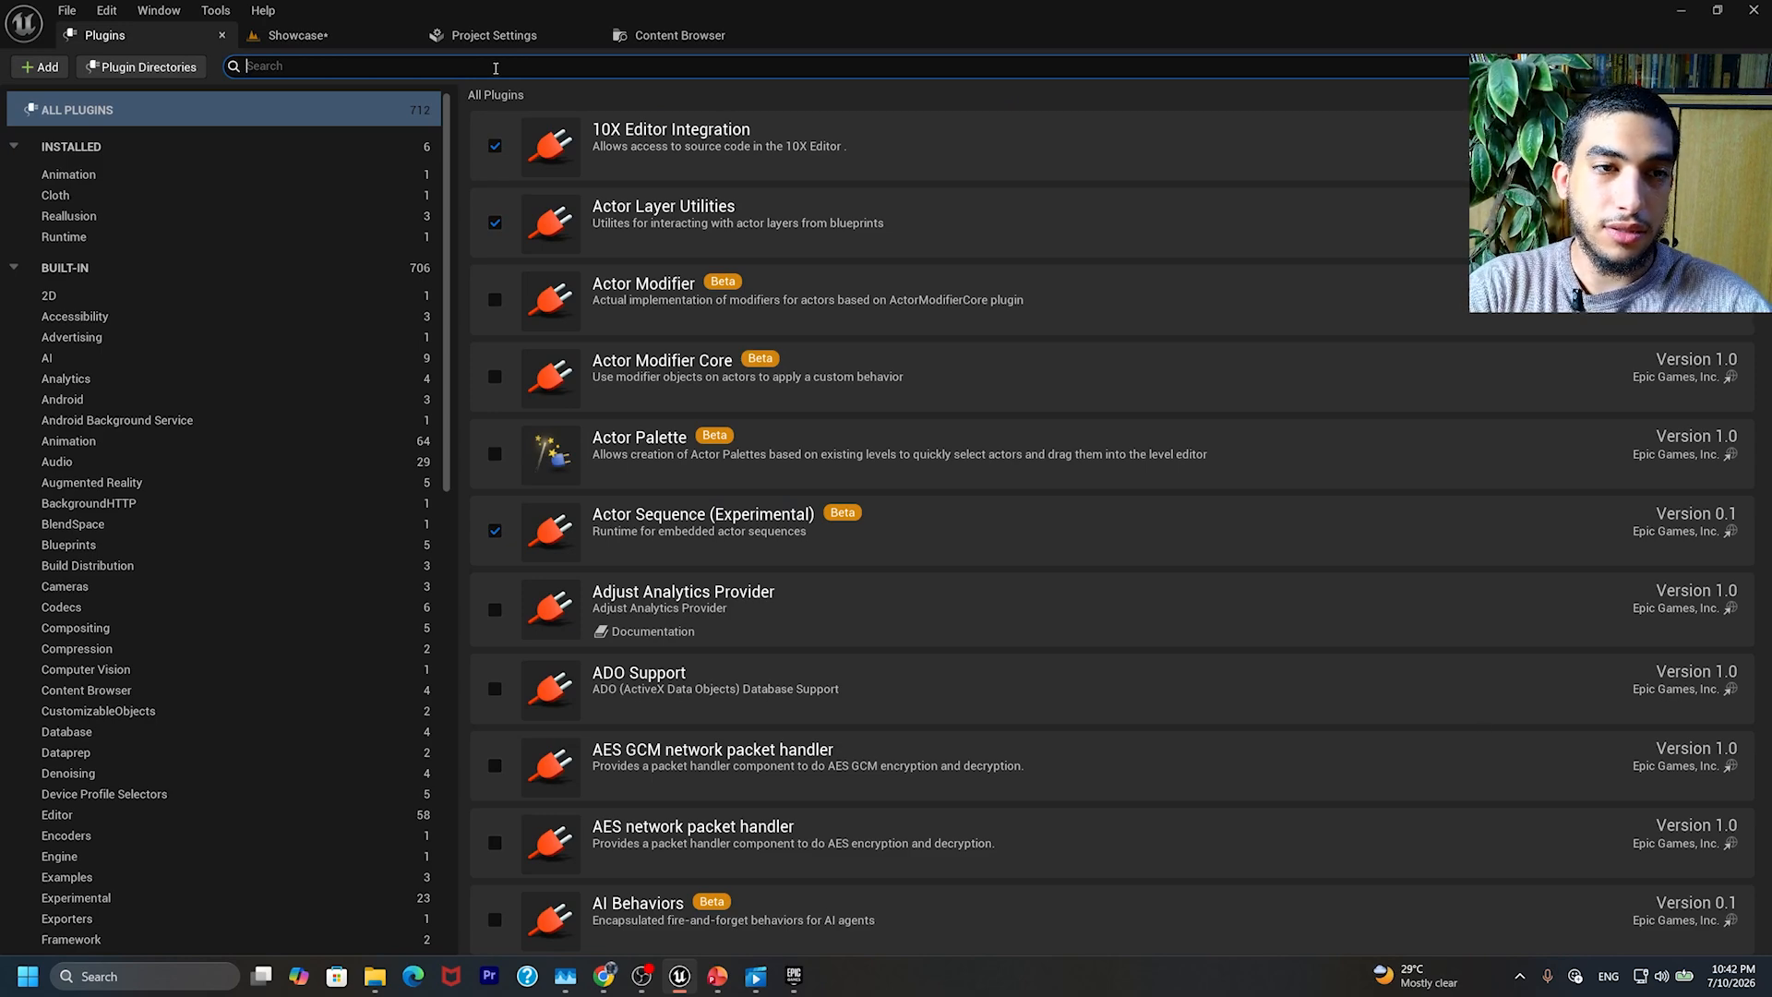
{"action": "type", "text": "rend"}
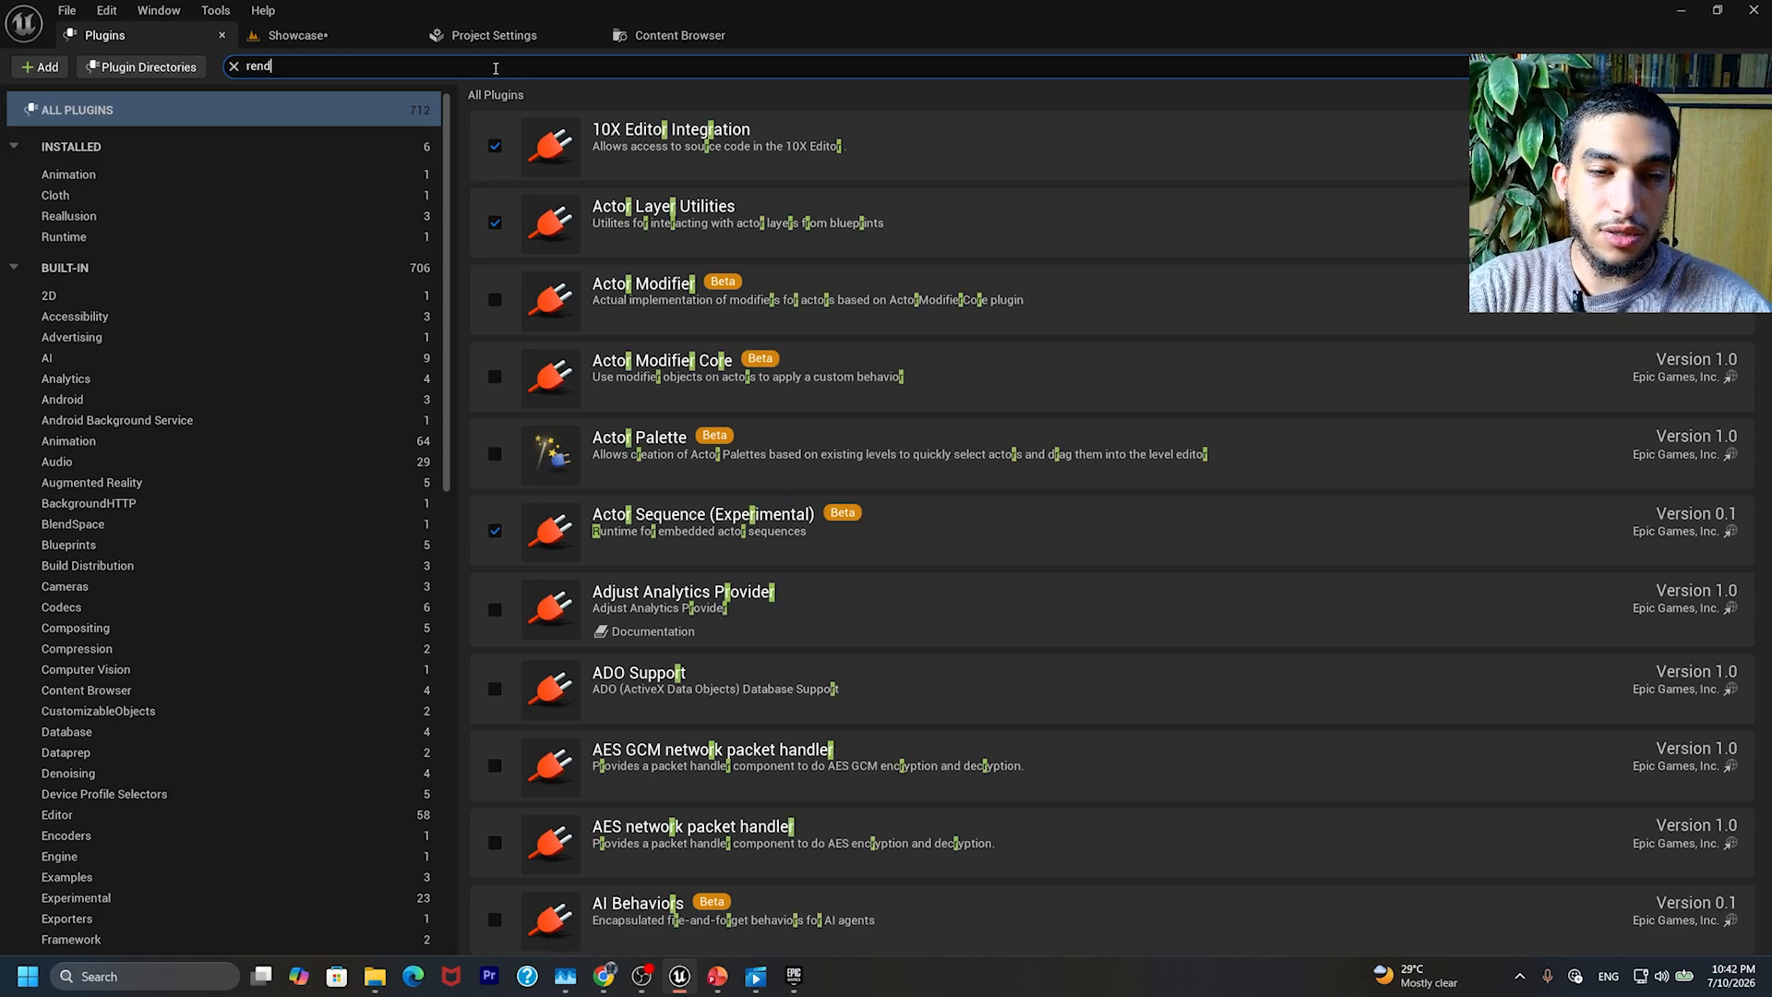
{"action": "type", "text": "er"}
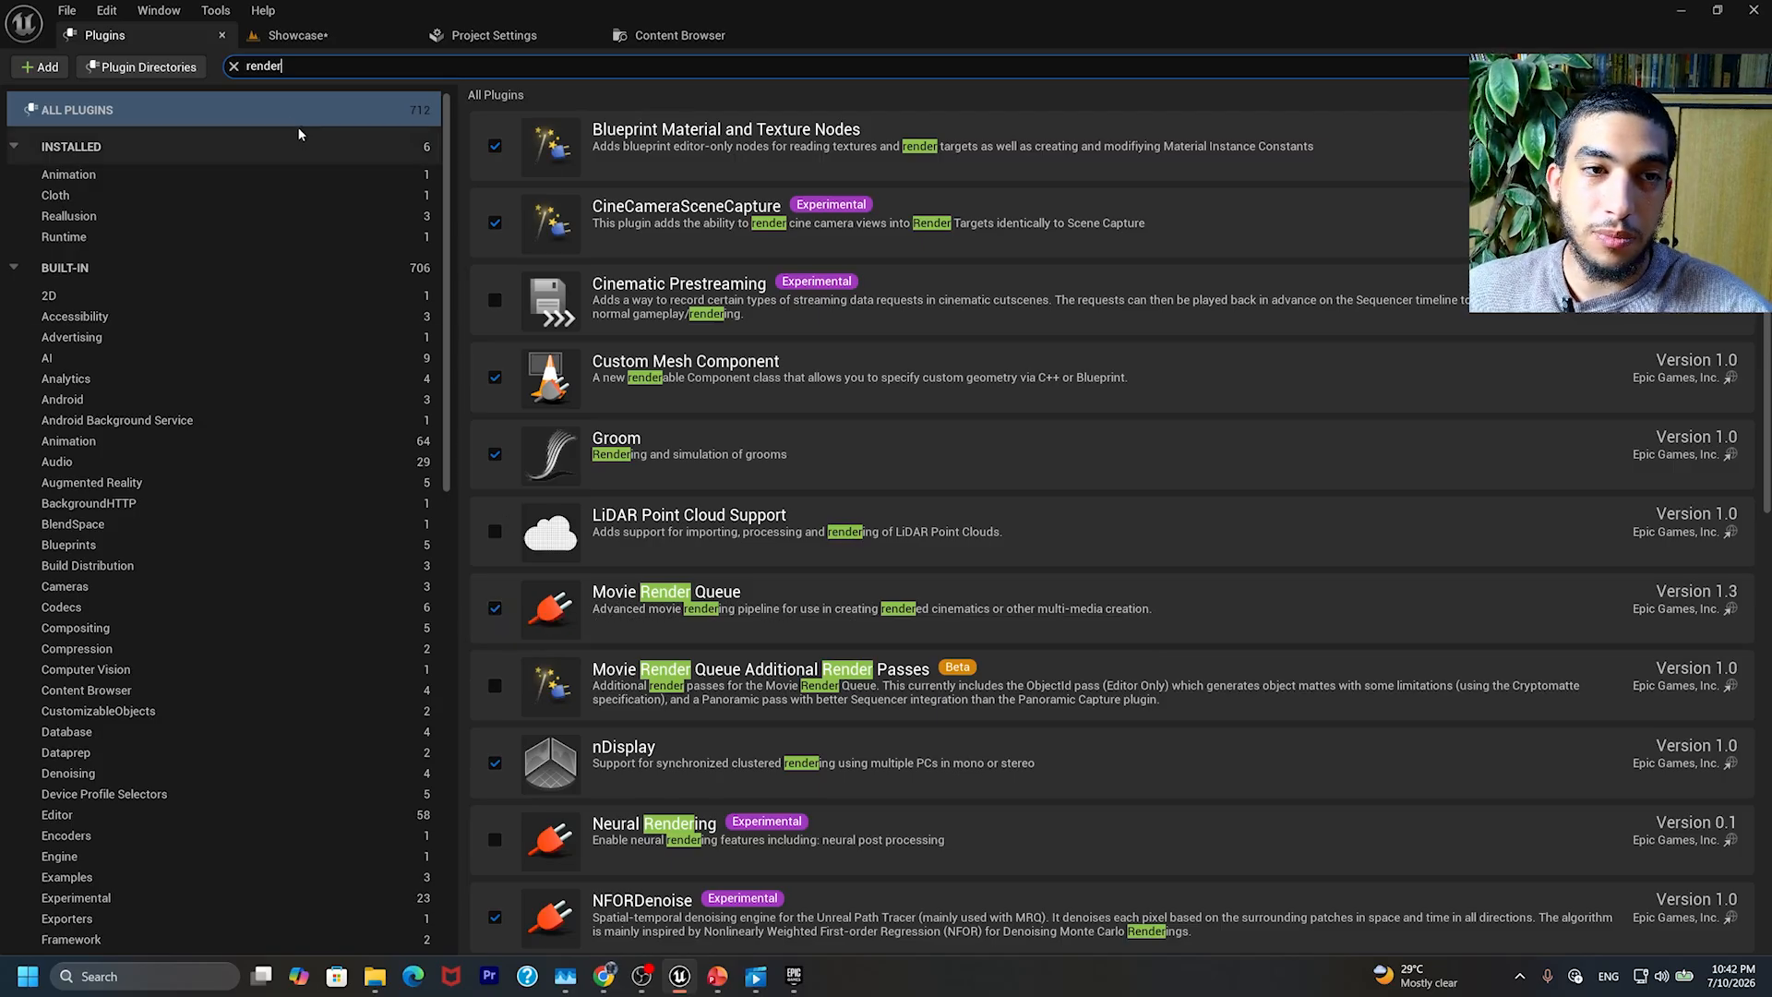
{"action": "left_click", "coordinate": [300, 37]}
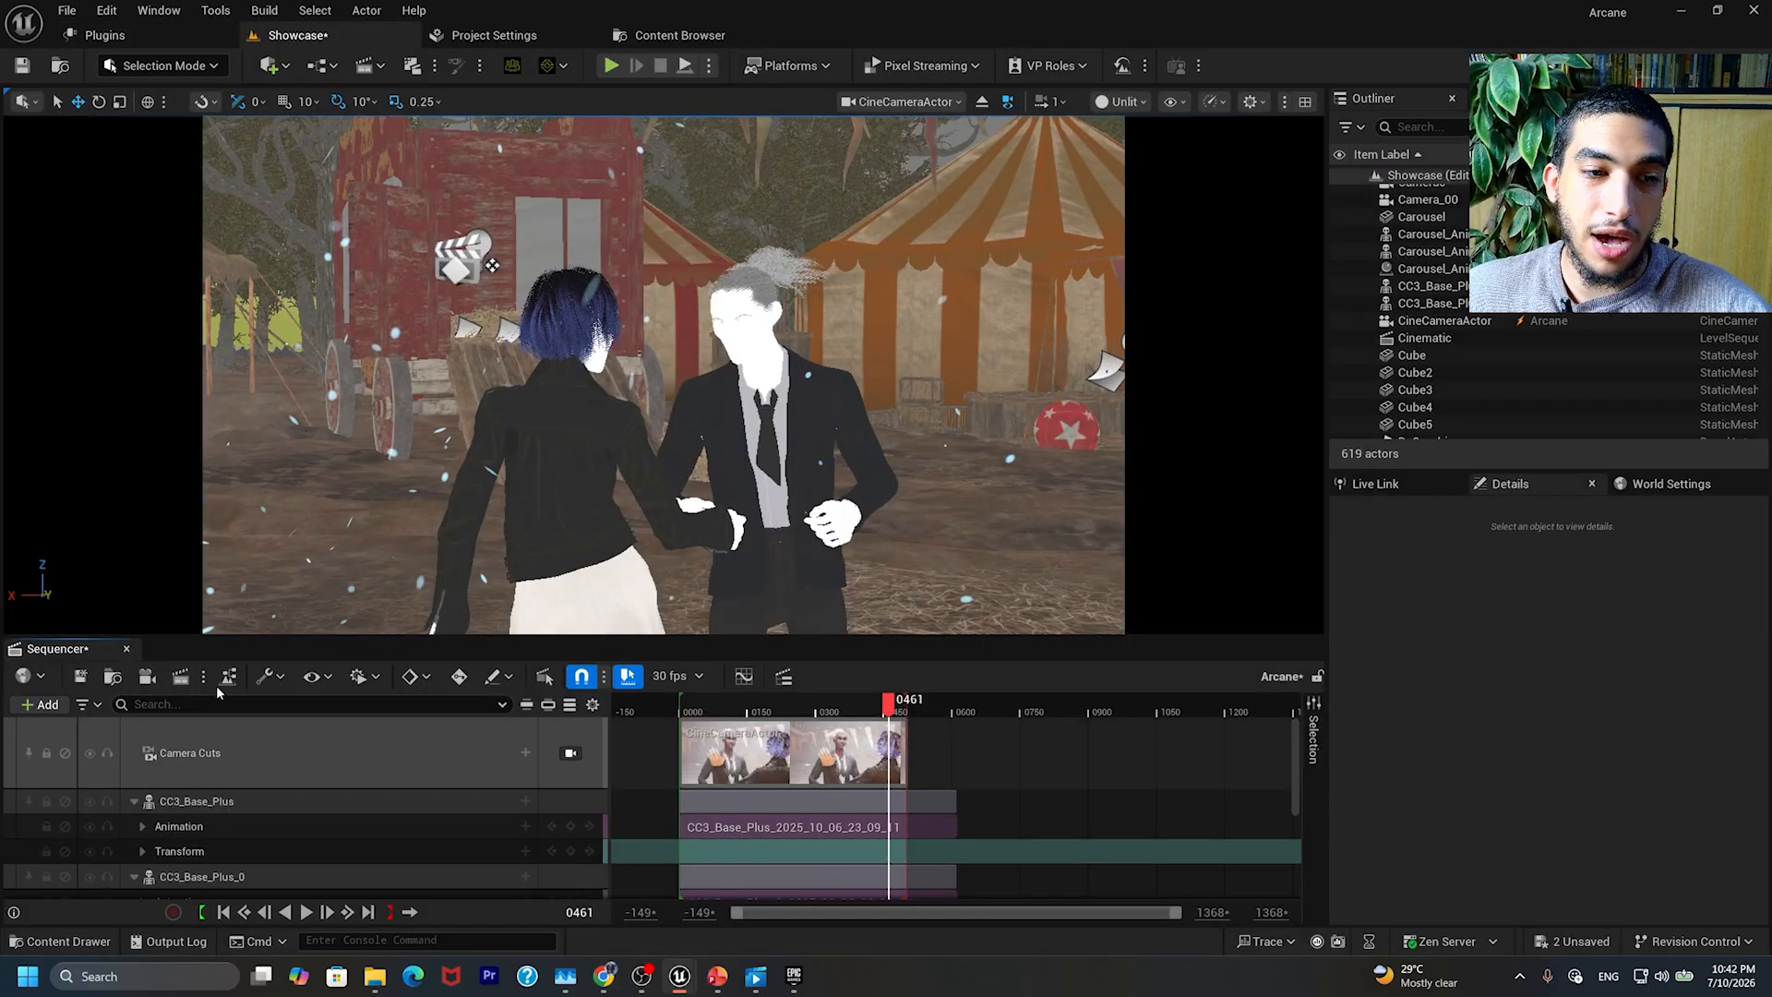
Step: Move the playhead to frame 156 and open the render settings of the Arcane job in Movie Render Queue
{"action": "left_click", "coordinate": [147, 677]}
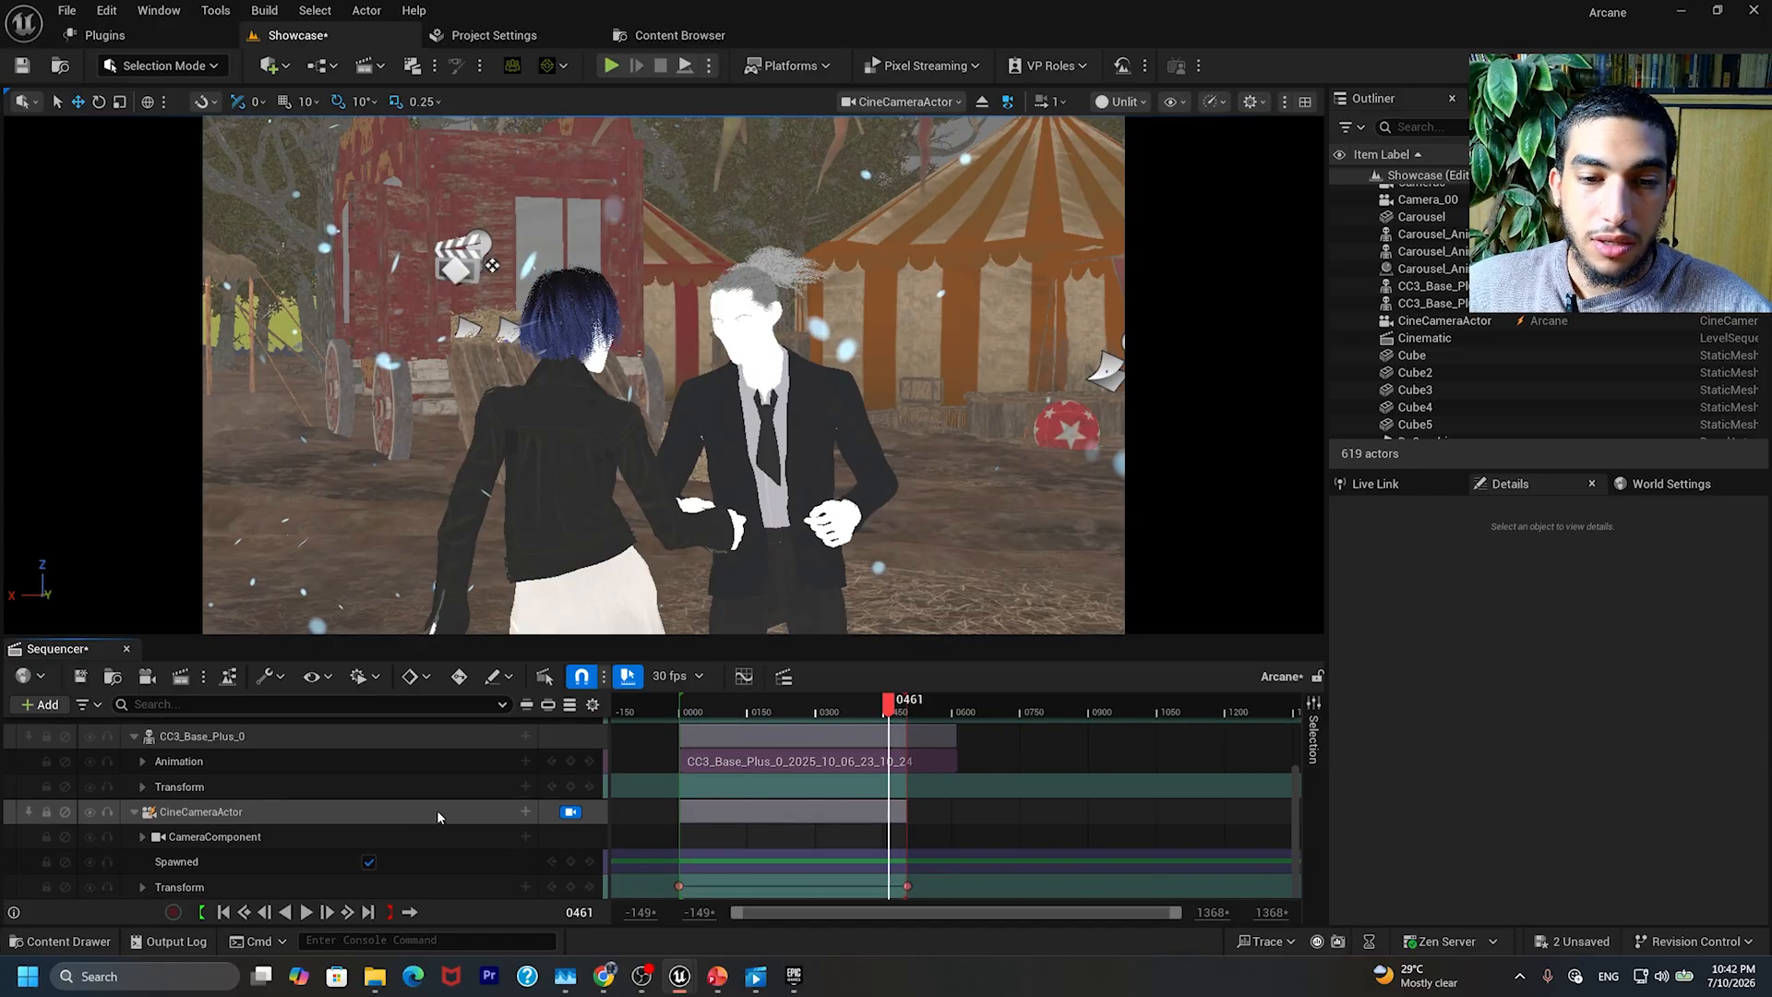
{"action": "mouse_move", "coordinate": [783, 705]}
{"action": "left_mouse_down"}
{"action": "mouse_move", "coordinate": [717, 707]}
{"action": "mouse_move", "coordinate": [749, 705]}
{"action": "left_mouse_up"}
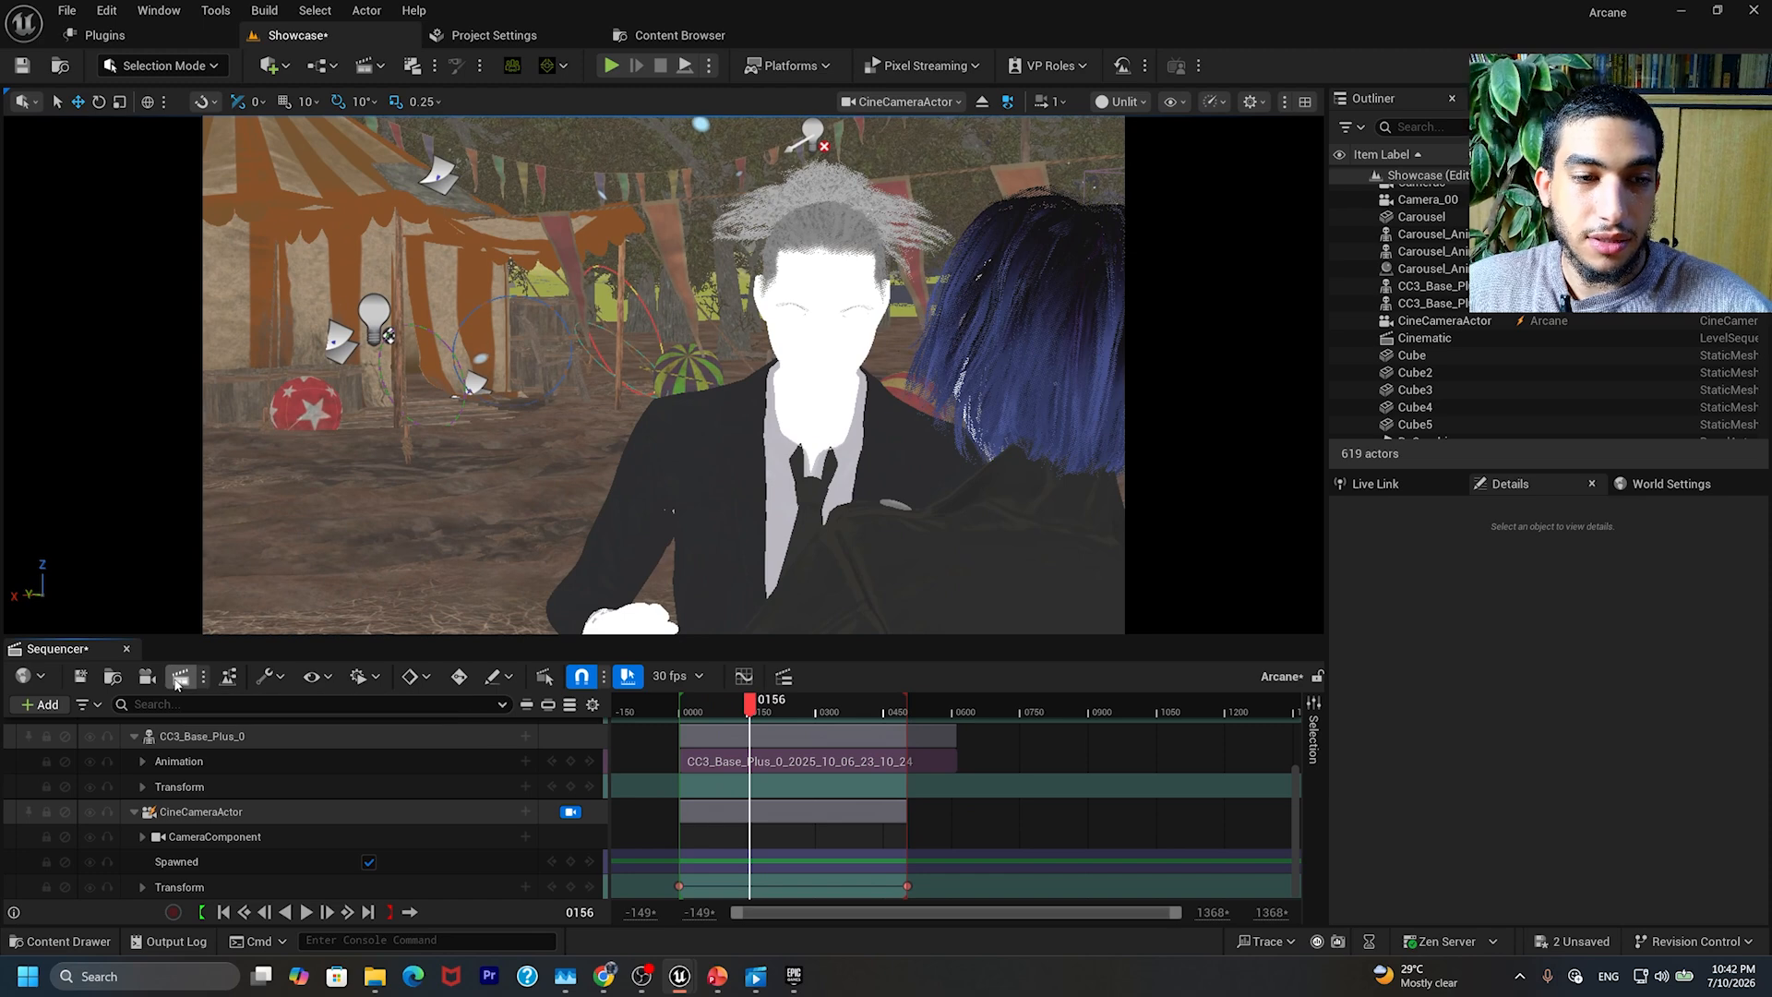
{"action": "left_click", "coordinate": [179, 678]}
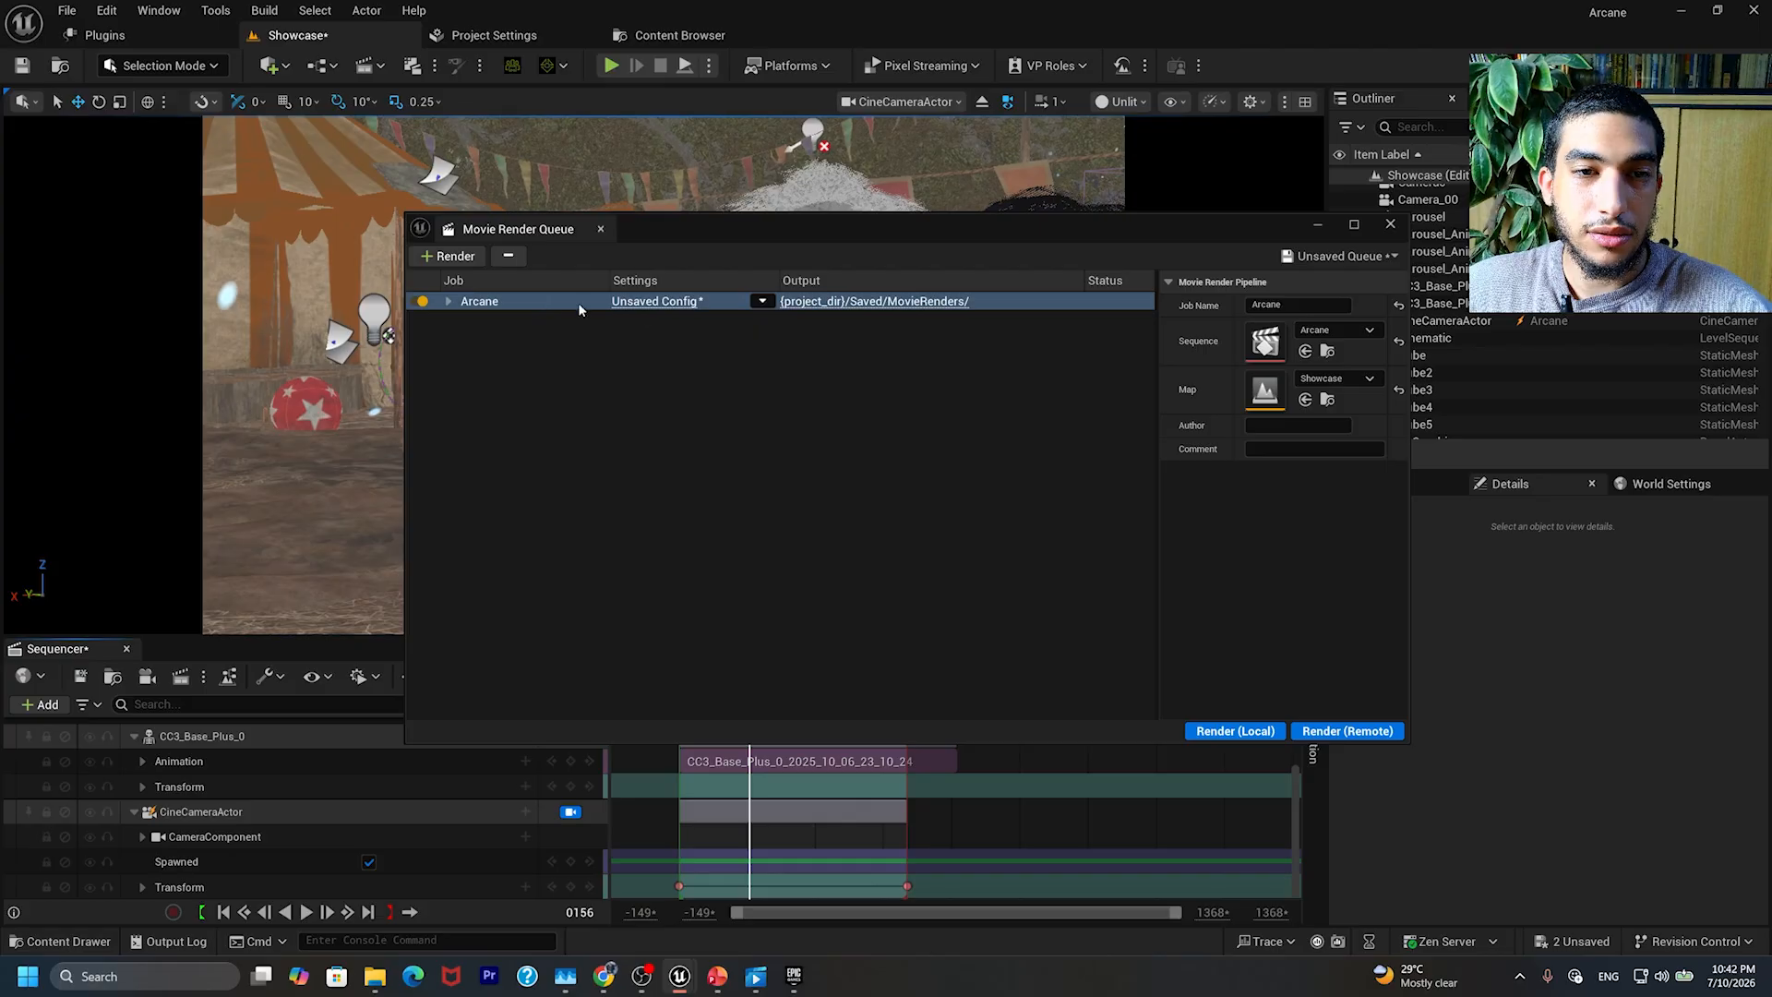
{"action": "left_click", "coordinate": [645, 309]}
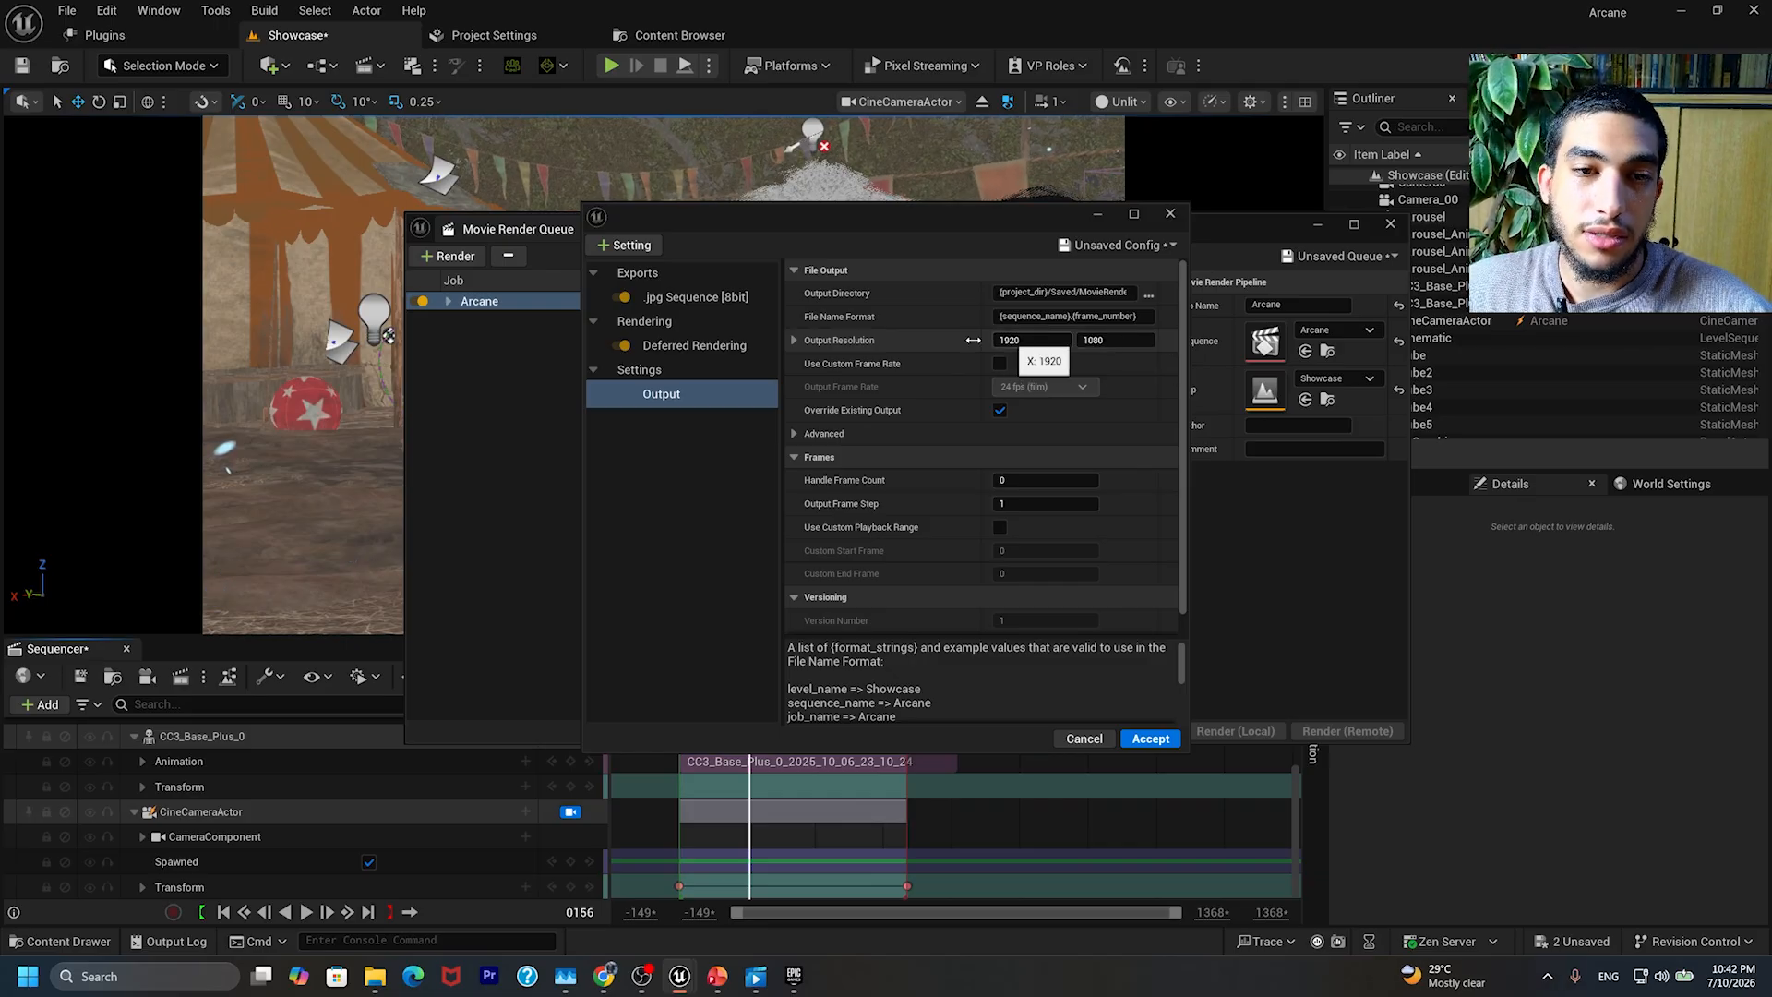
Step: Replace the .jpg Sequence [8bit] export with a .png Sequence [8bit] export in the render settings
{"action": "left_click", "coordinate": [713, 297]}
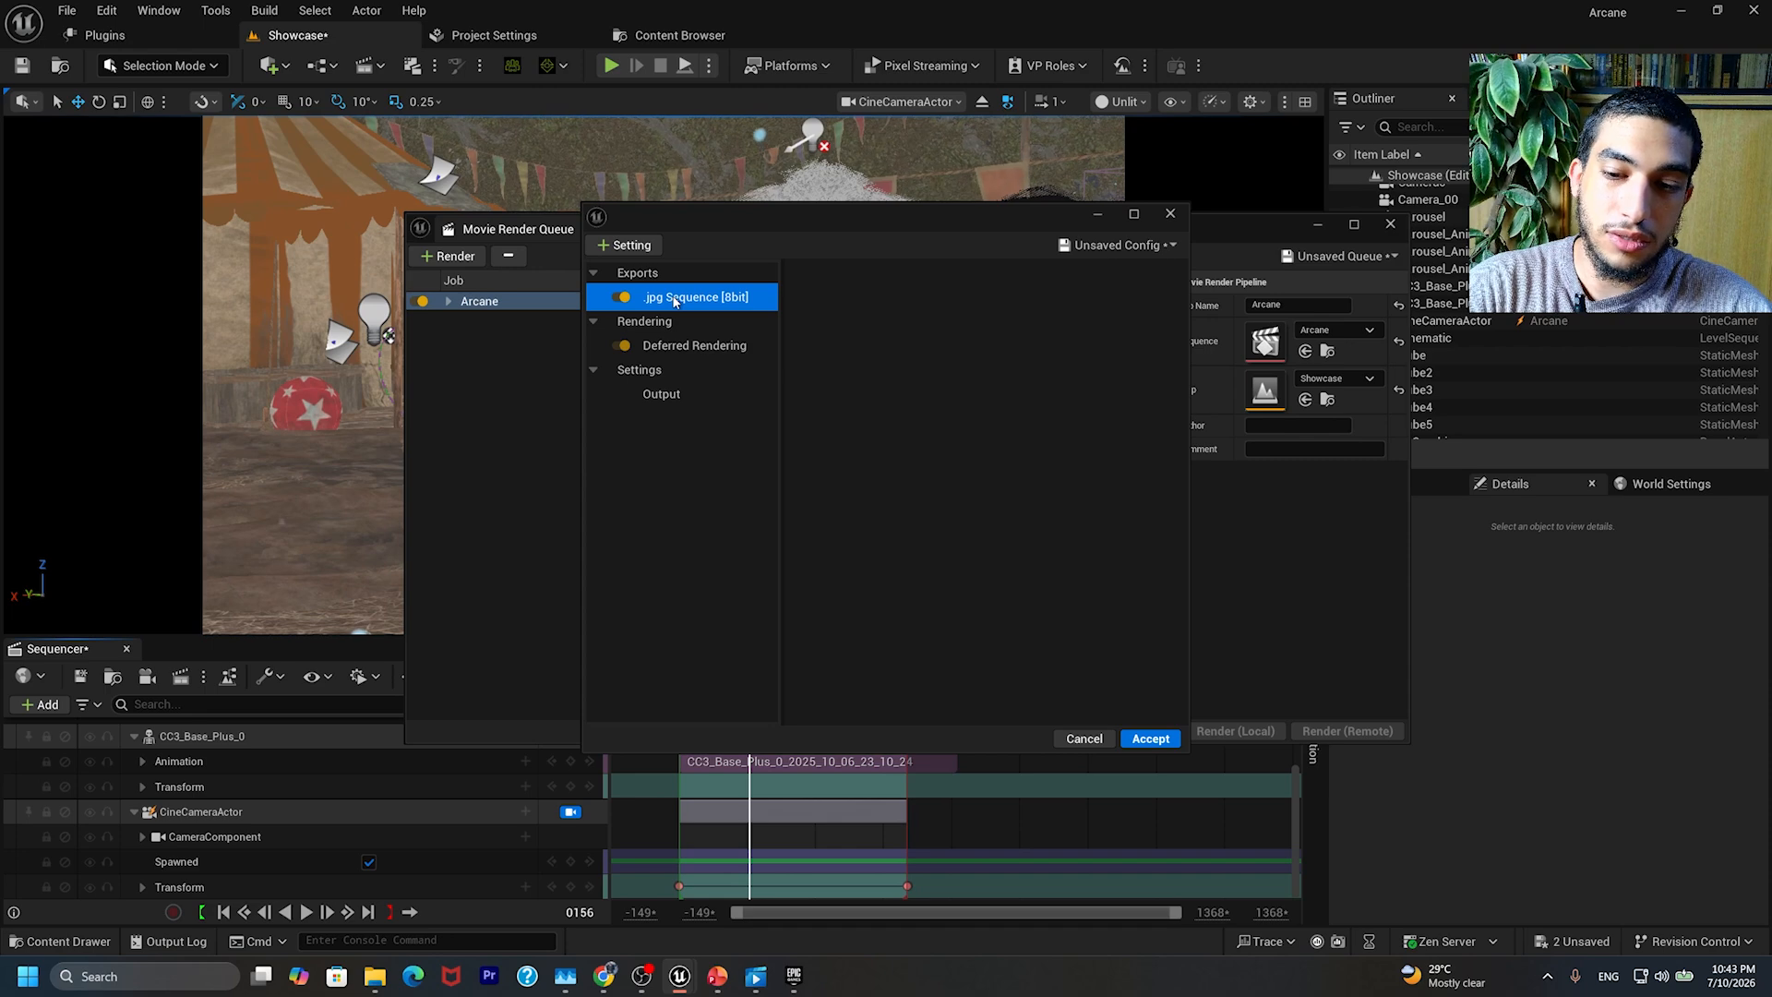
{"action": "key", "text": "Delete"}
{"action": "left_click", "coordinate": [648, 246]}
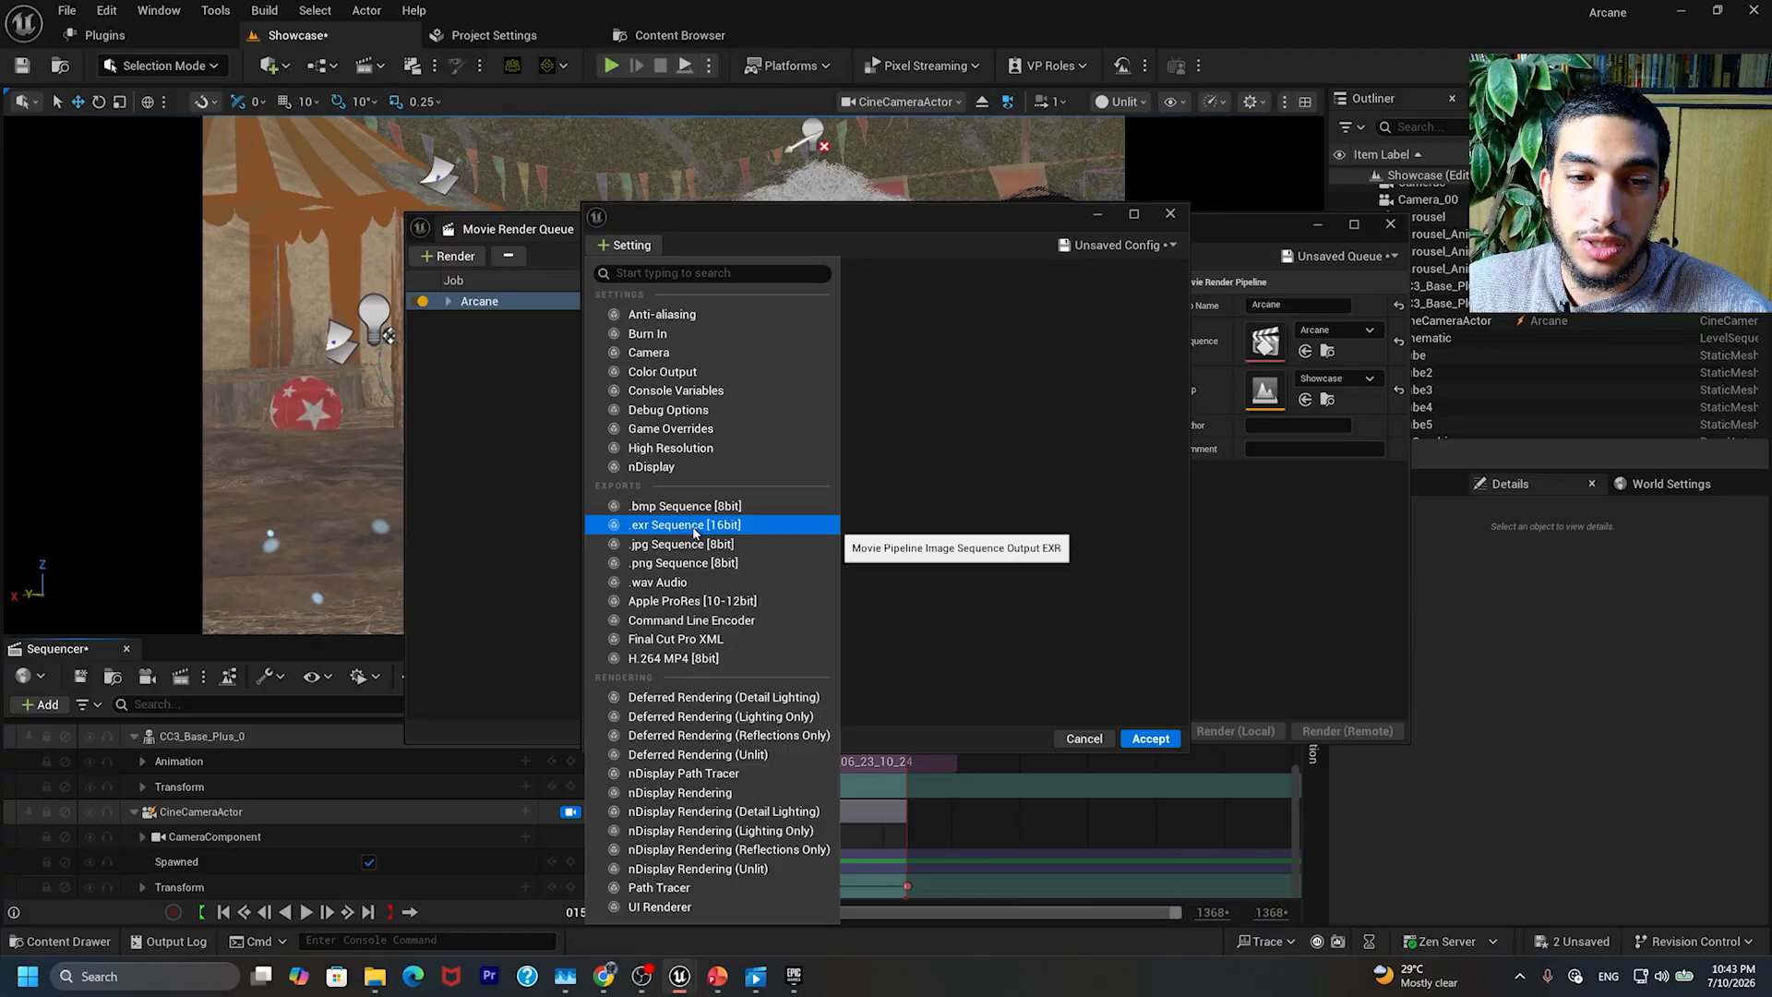
{"action": "left_click", "coordinate": [678, 562]}
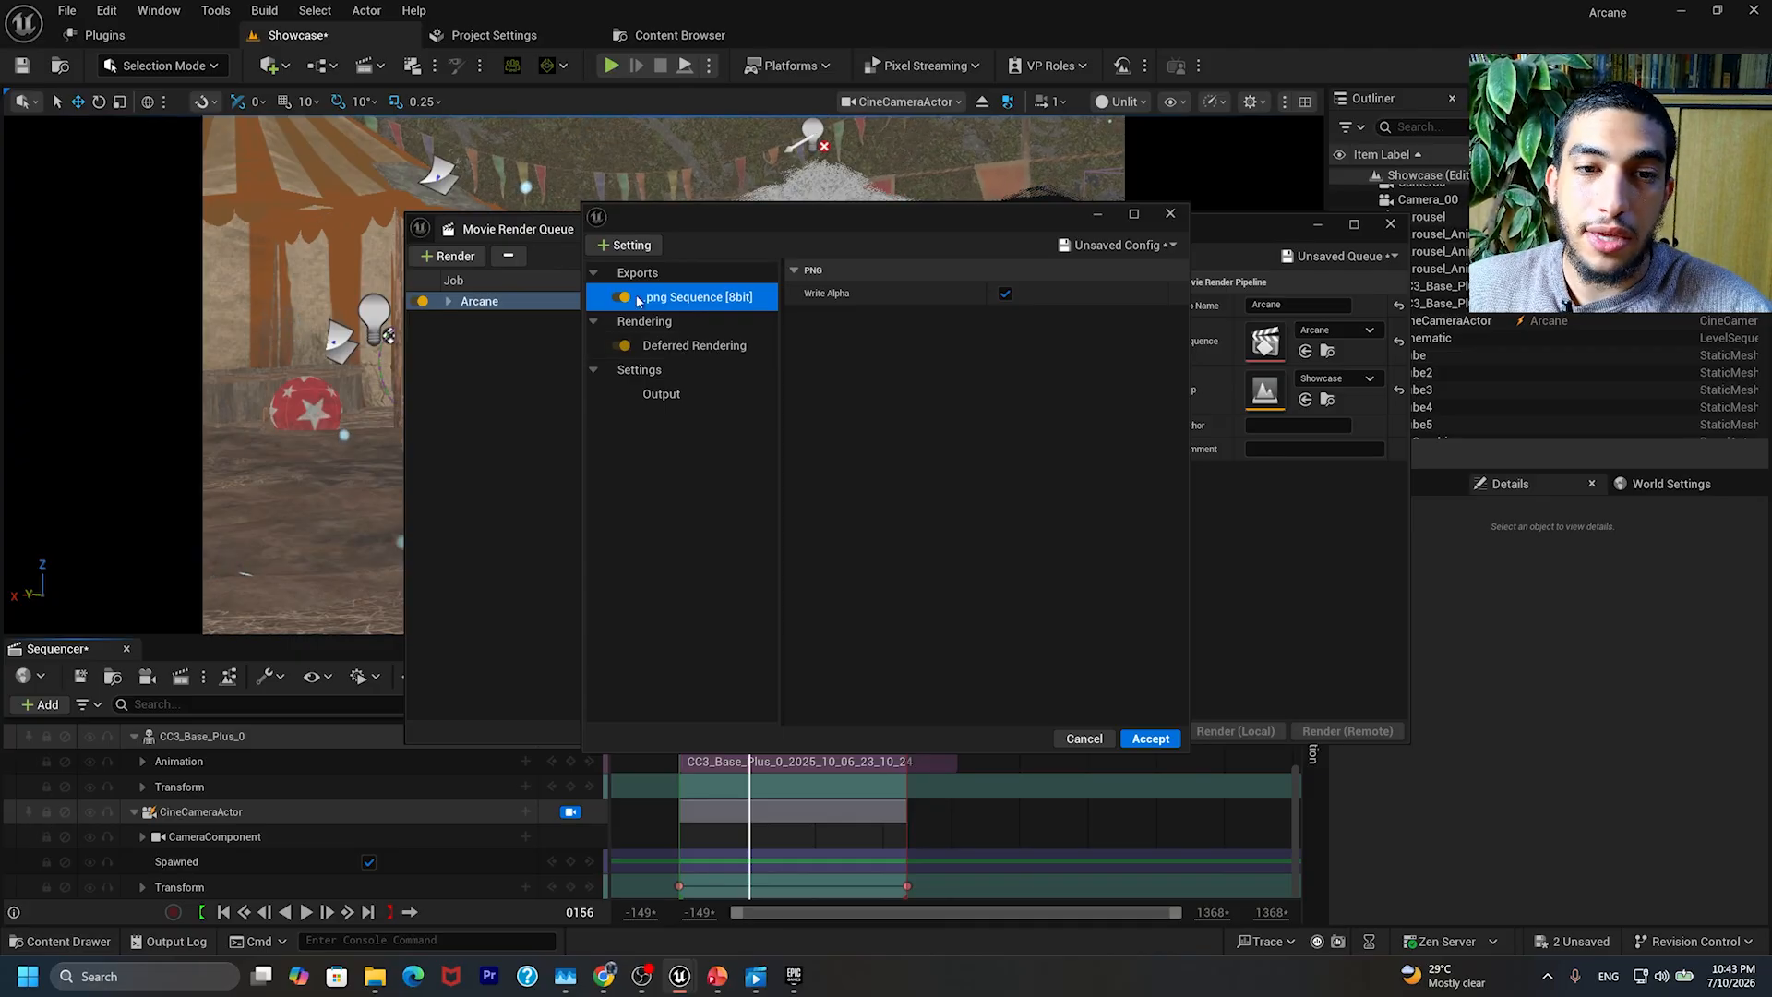
{"action": "left_click", "coordinate": [627, 248]}
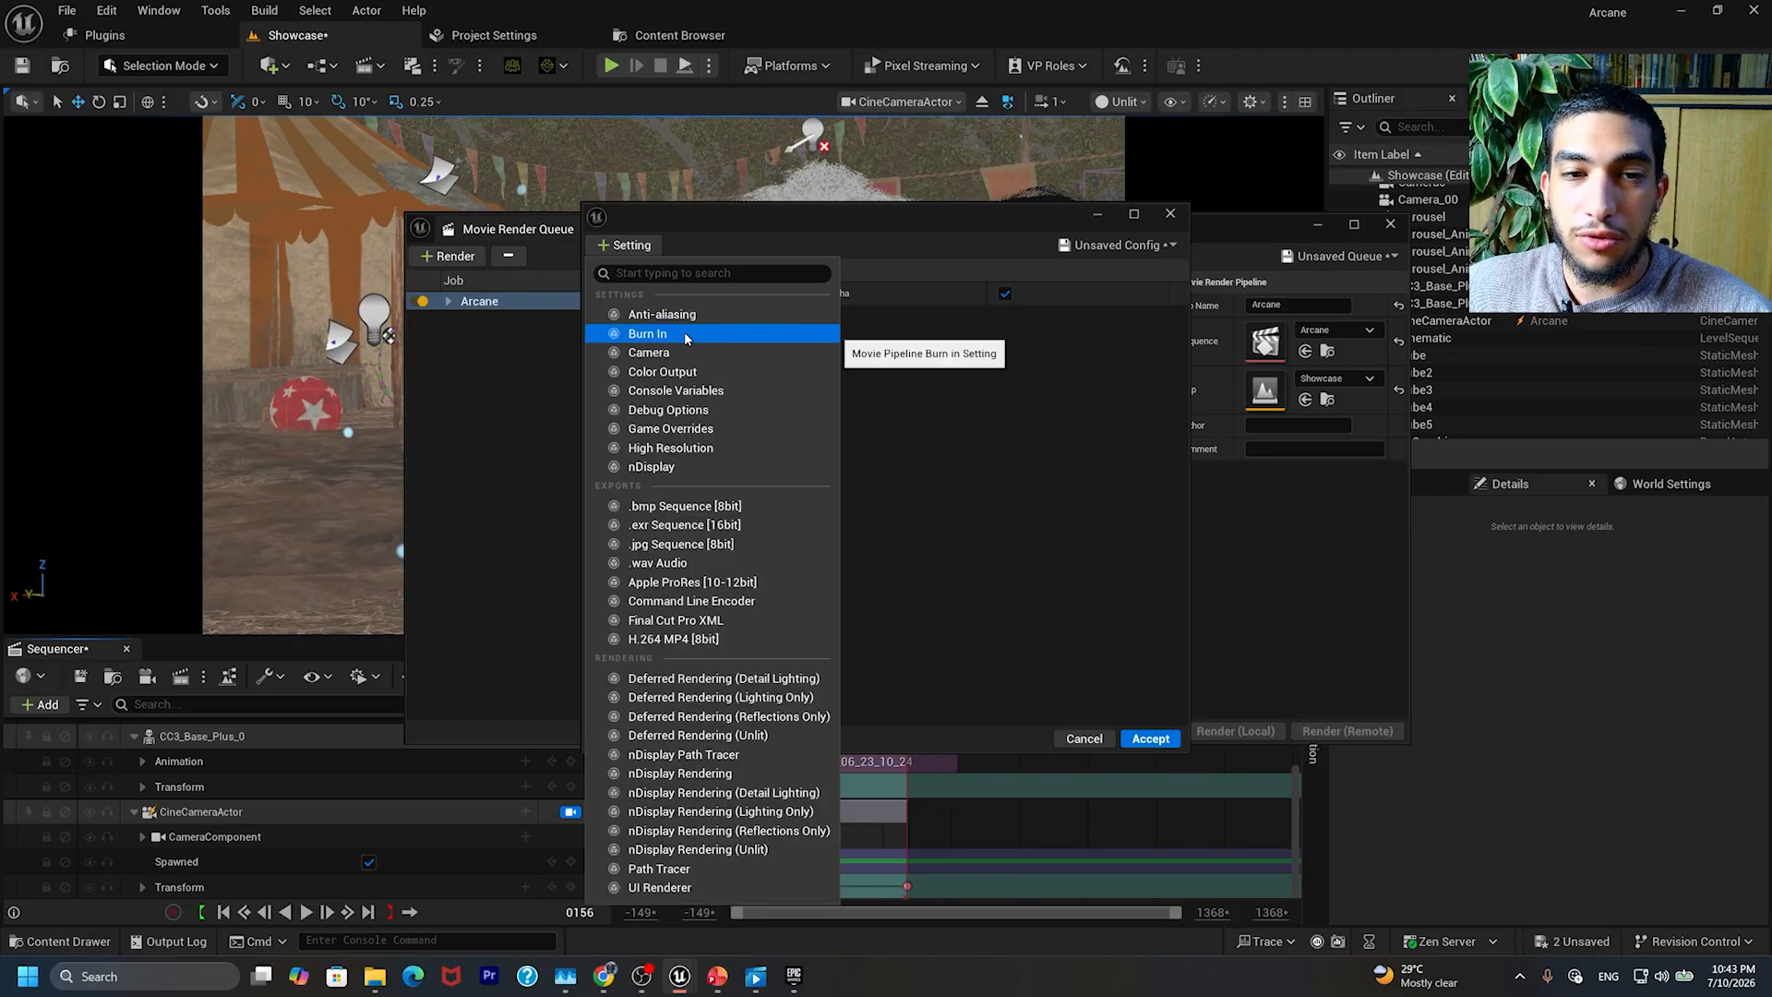
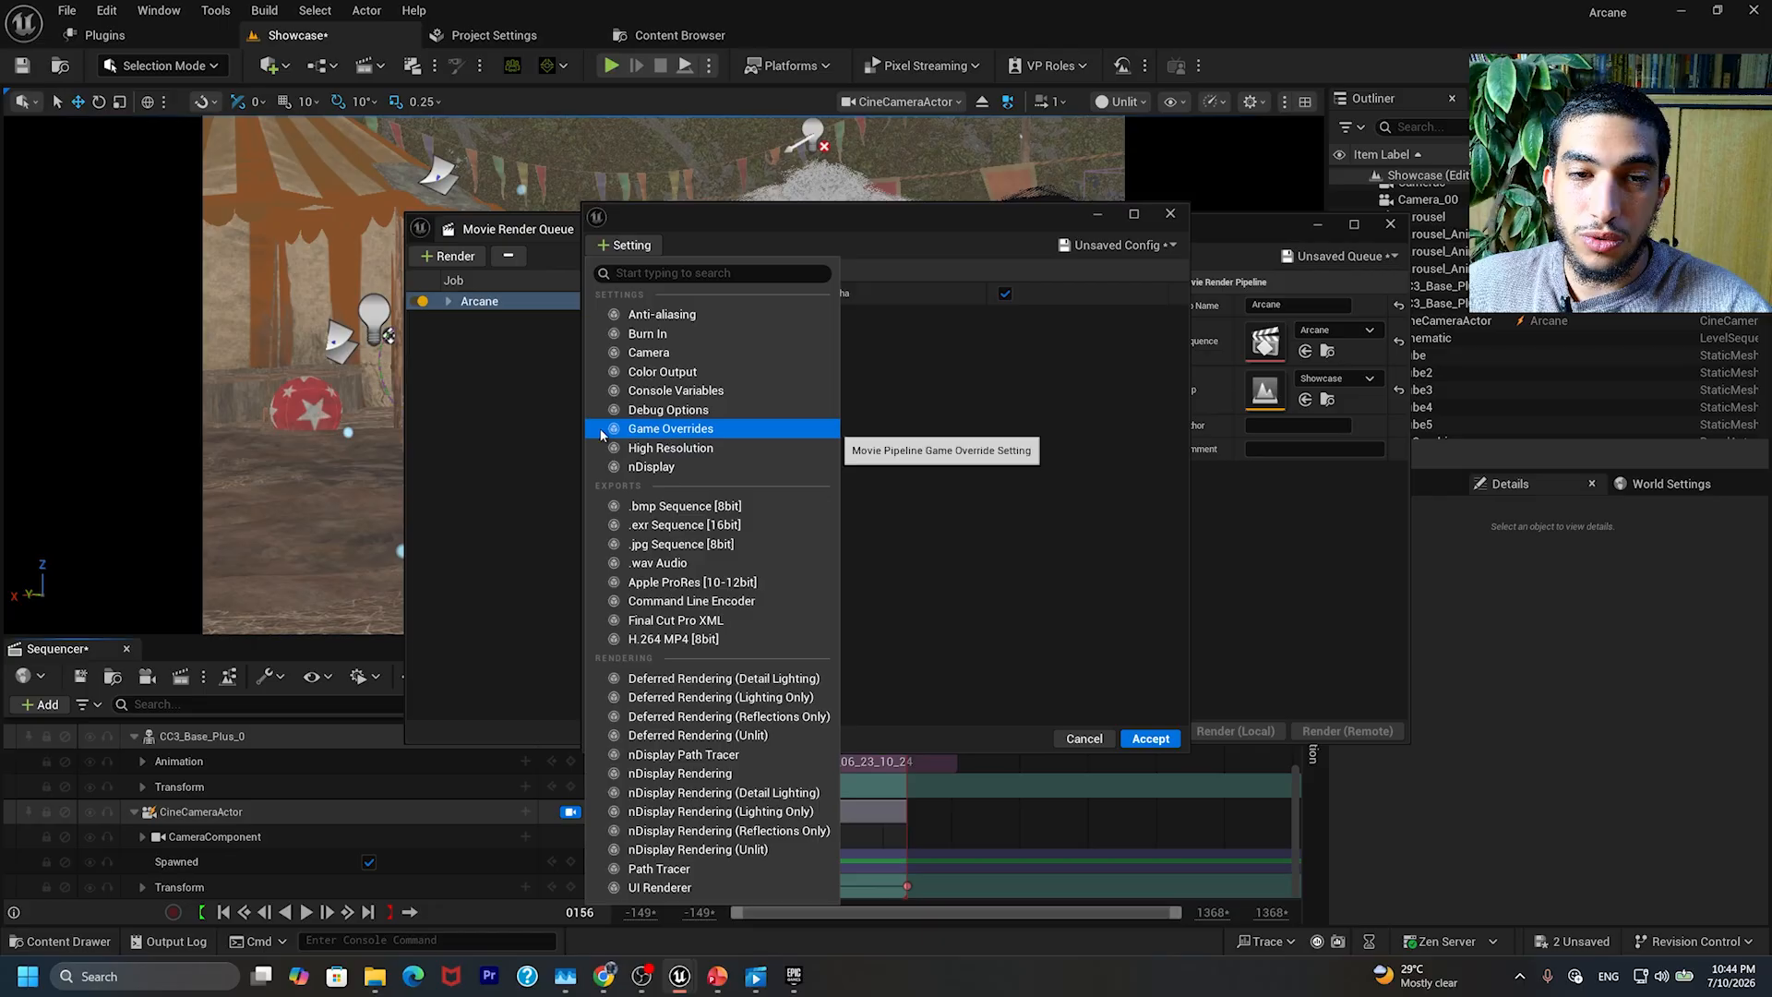
{"action": "left_click", "coordinate": [529, 401]}
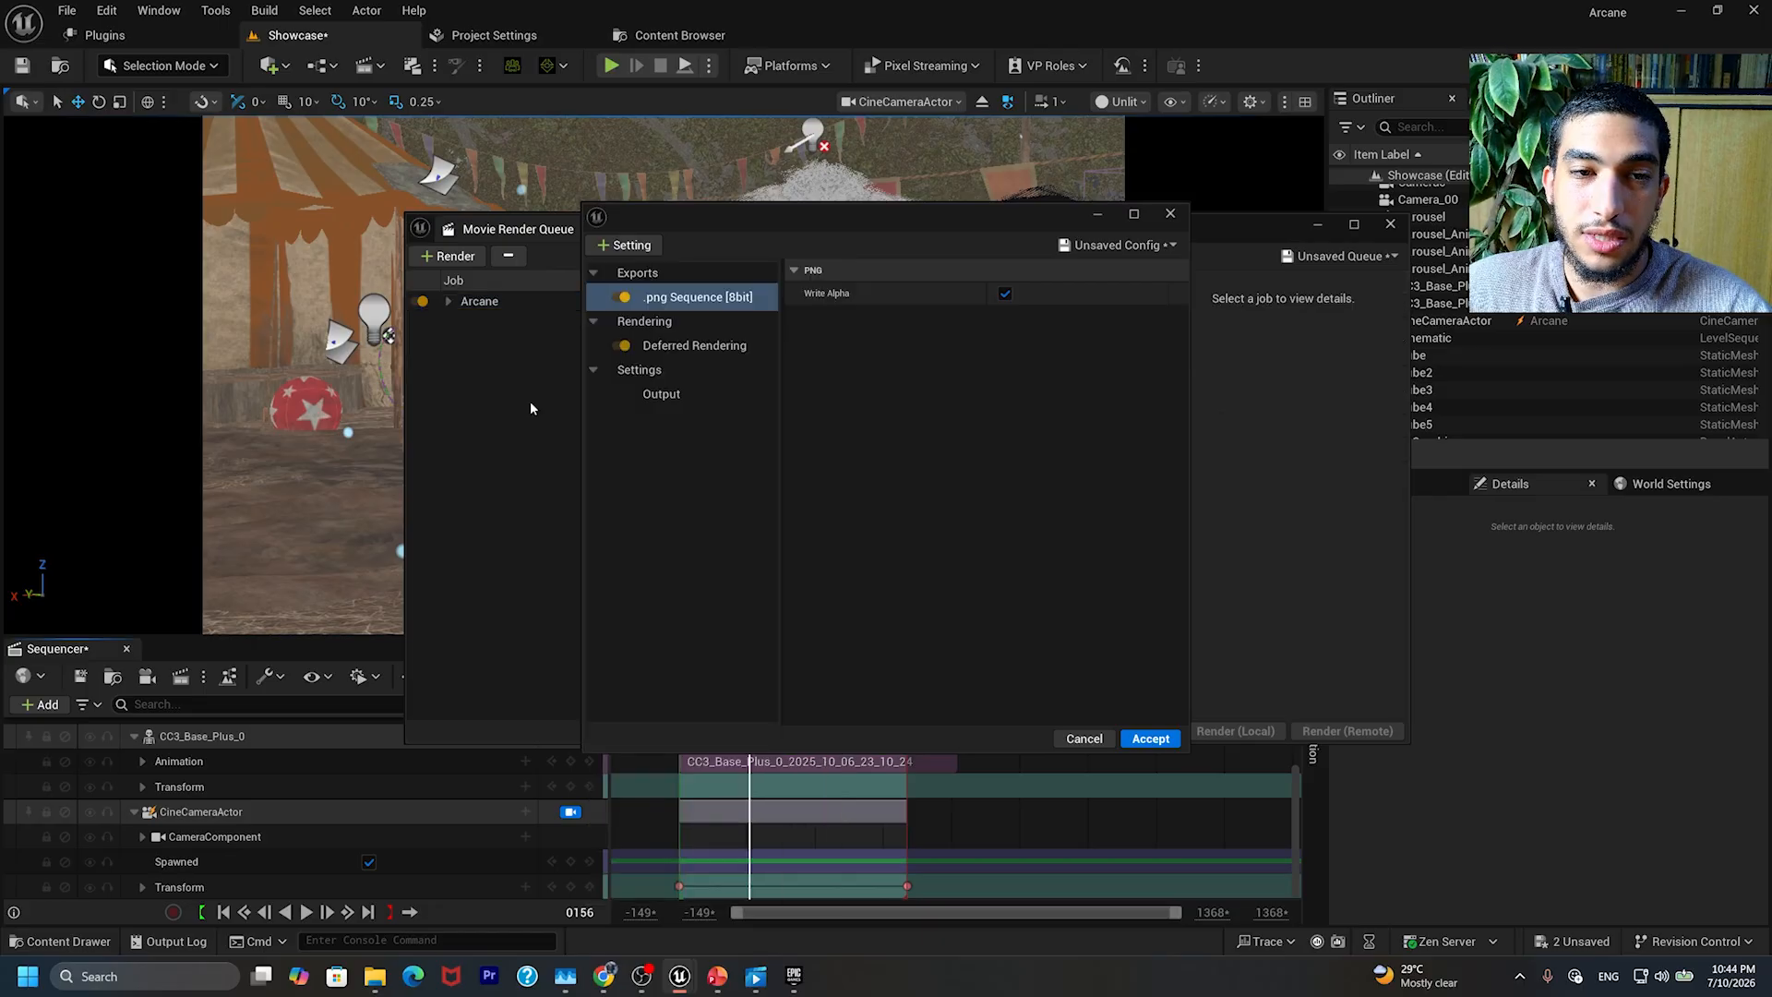
Step: Set the output directory to a new folder named renderer in Downloads, accept the render settings and close the render queue
{"action": "left_click", "coordinate": [681, 395]}
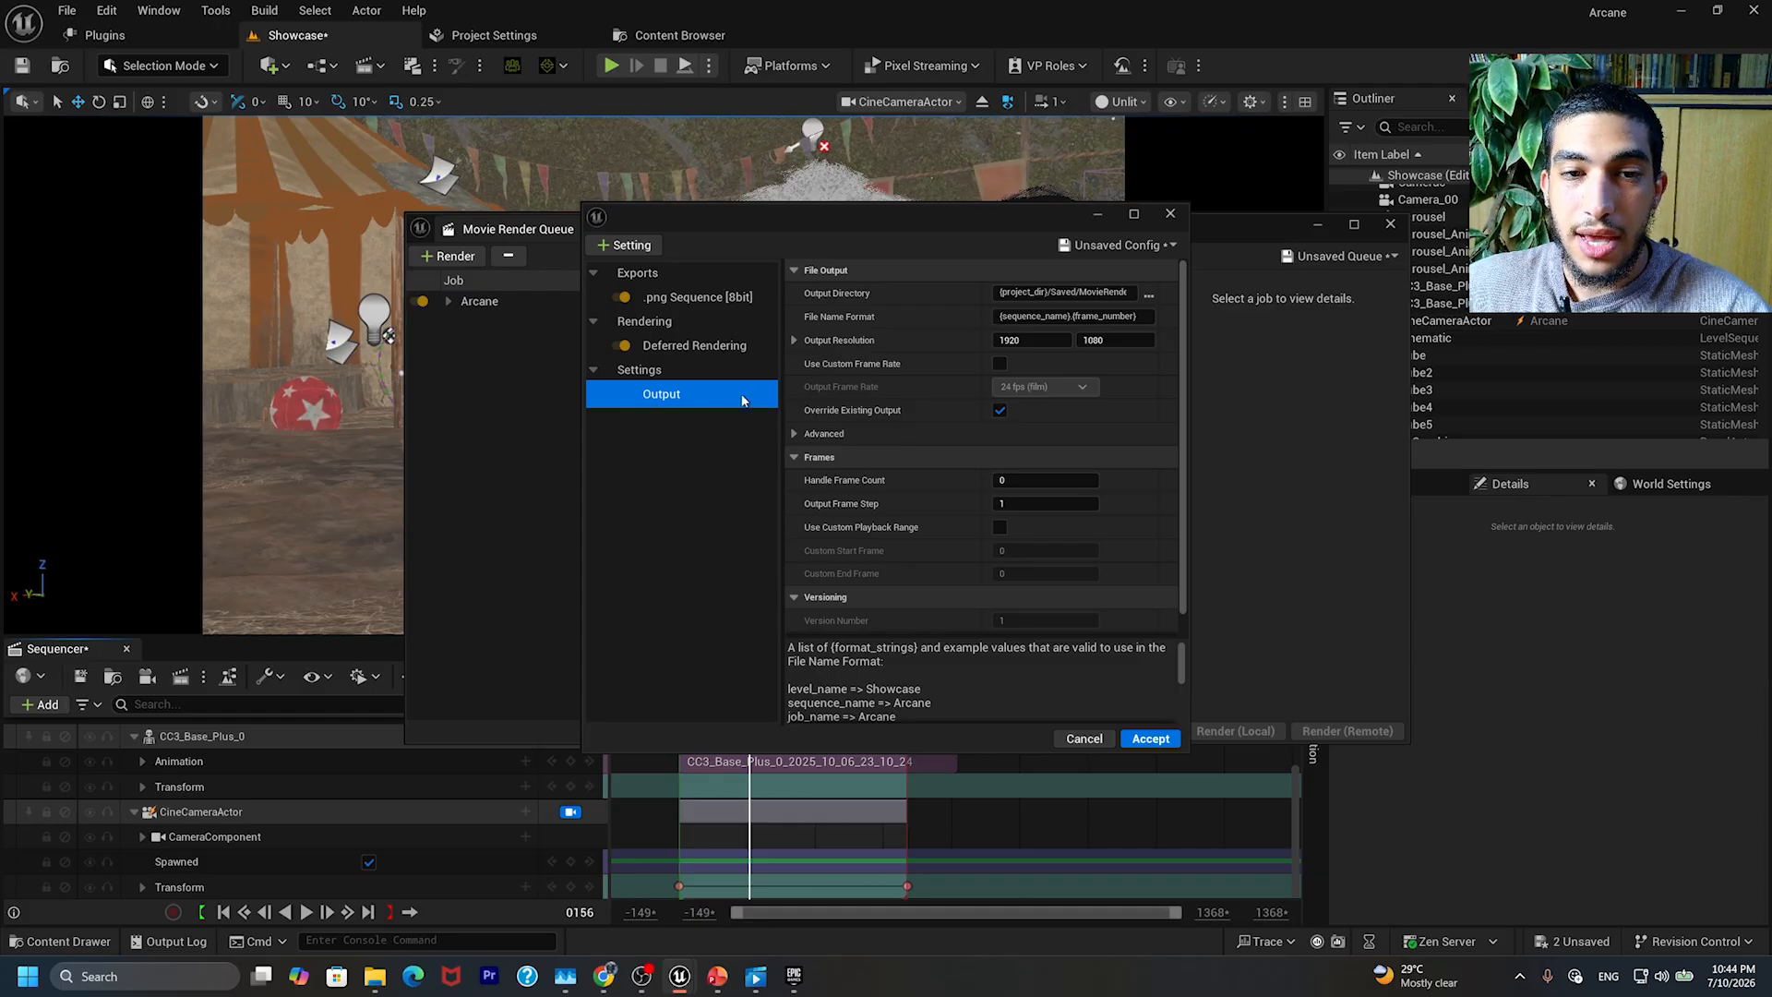
{"action": "left_click", "coordinate": [1151, 297]}
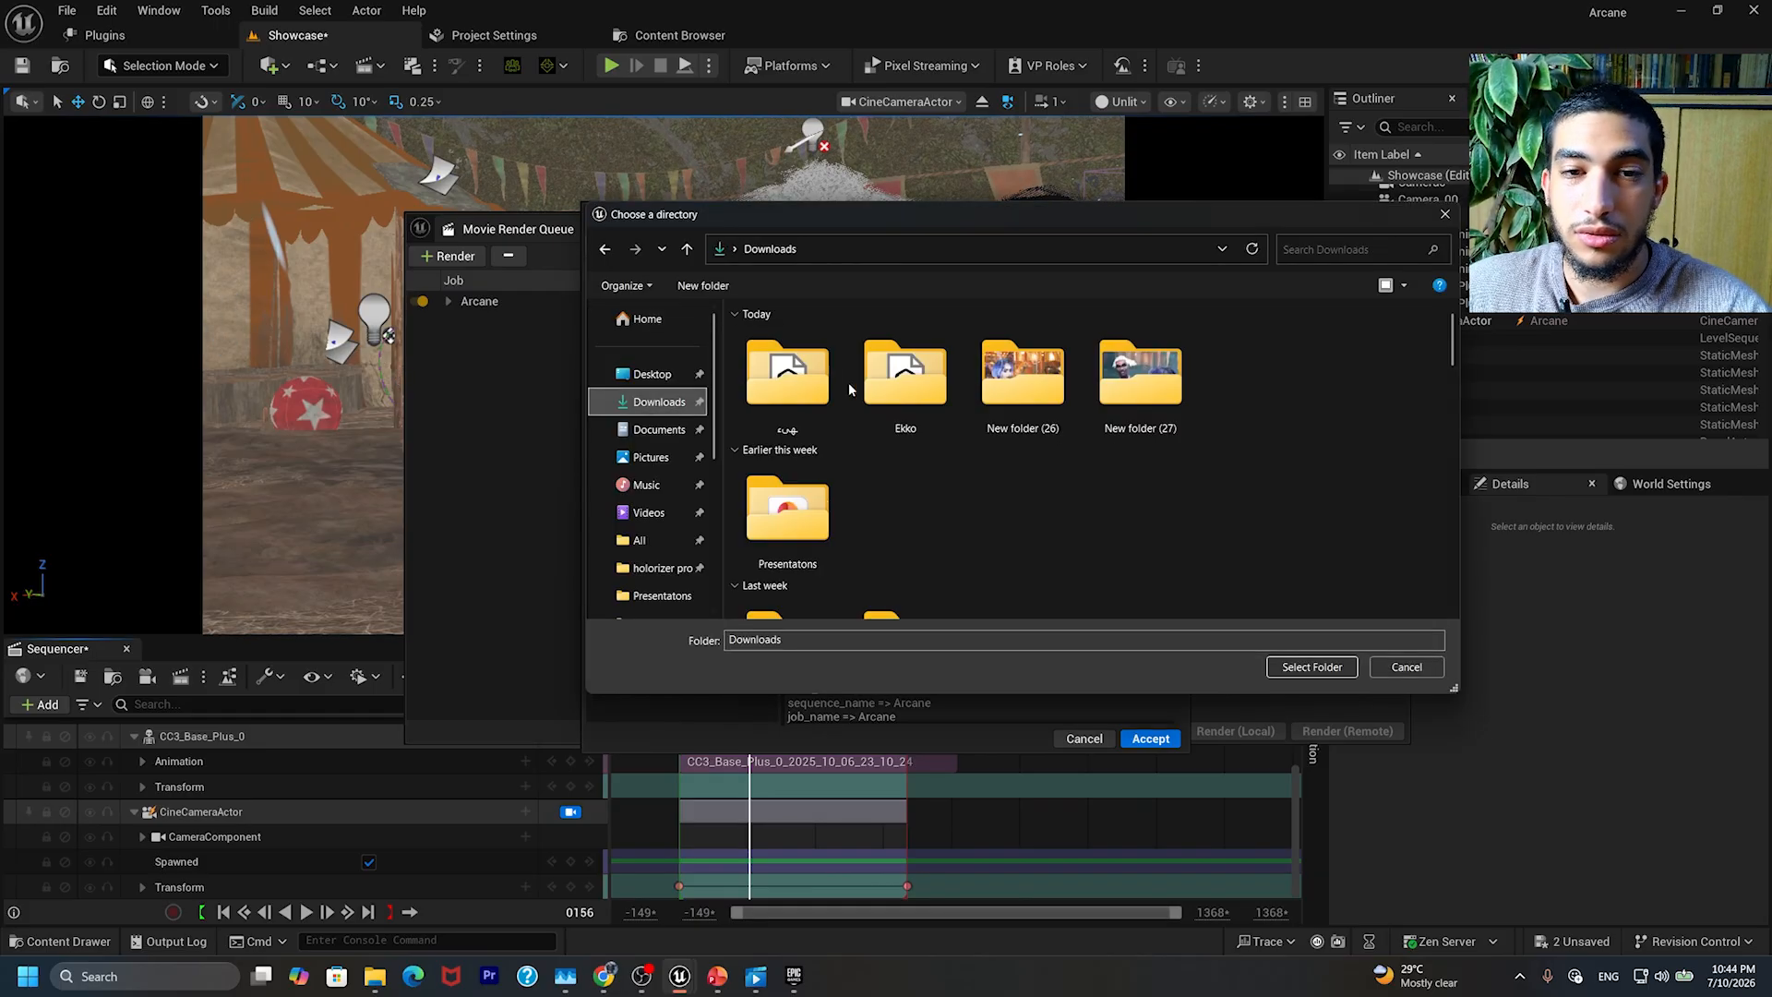
{"action": "right_click", "coordinate": [1238, 384]}
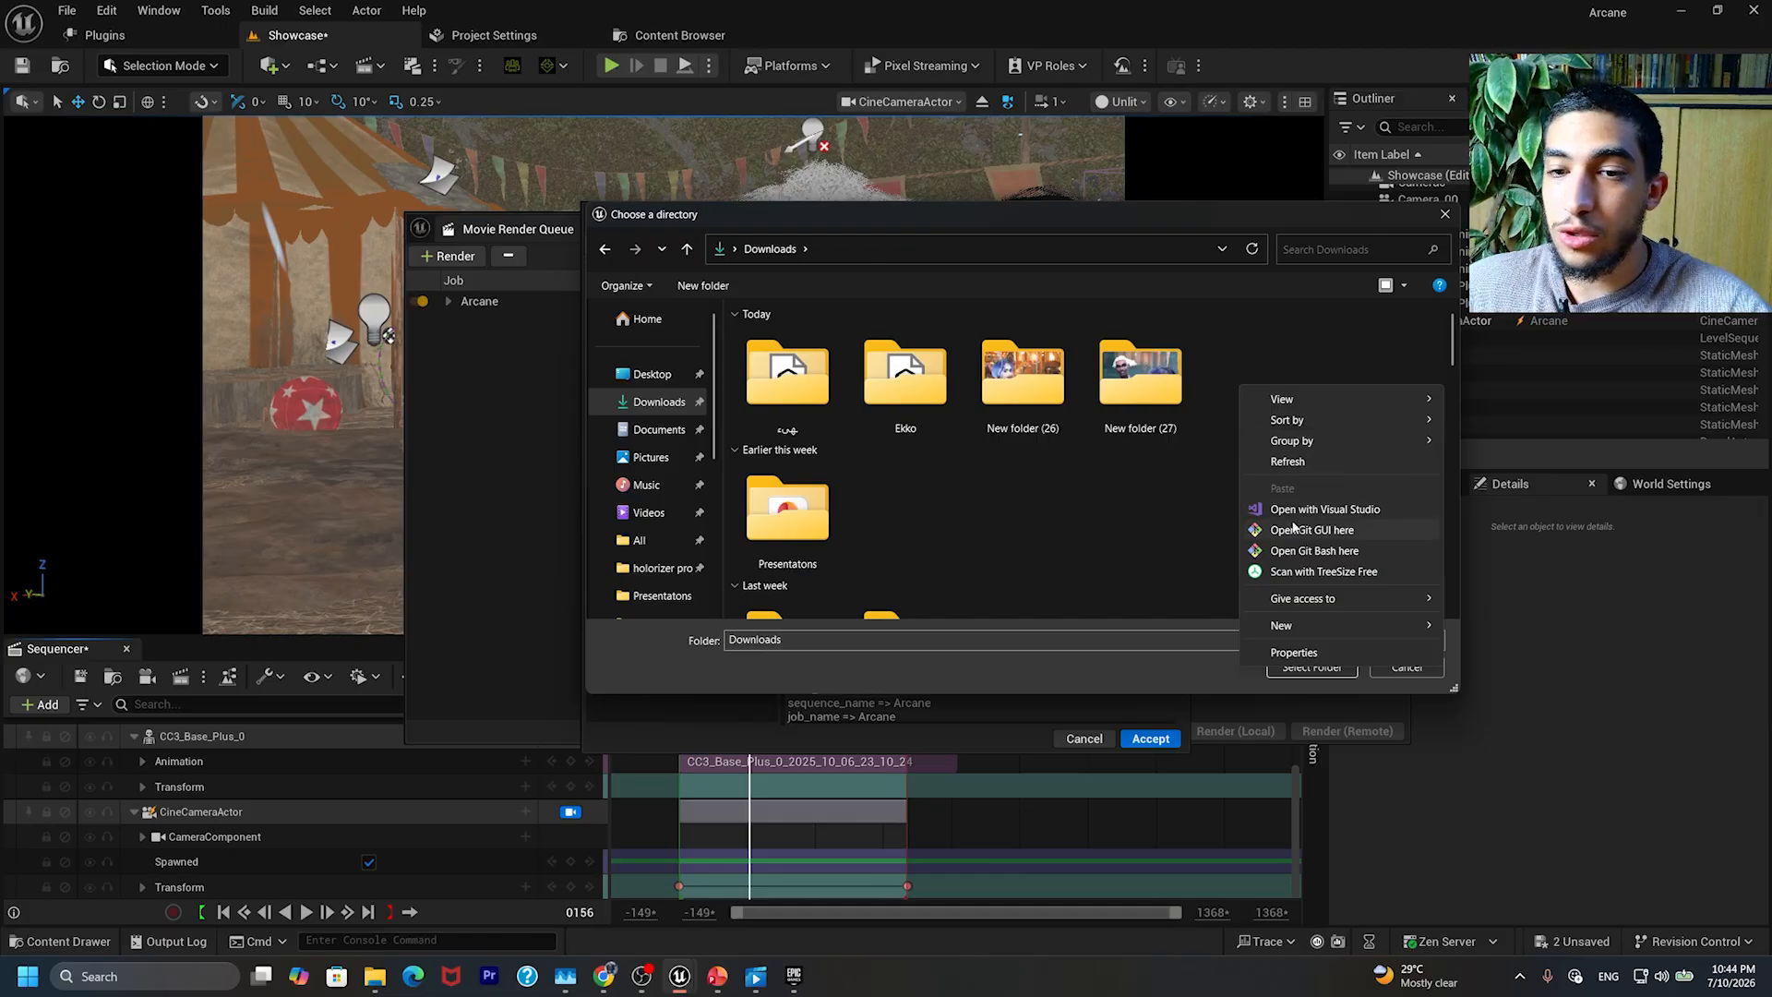
{"action": "left_click", "coordinate": [725, 288]}
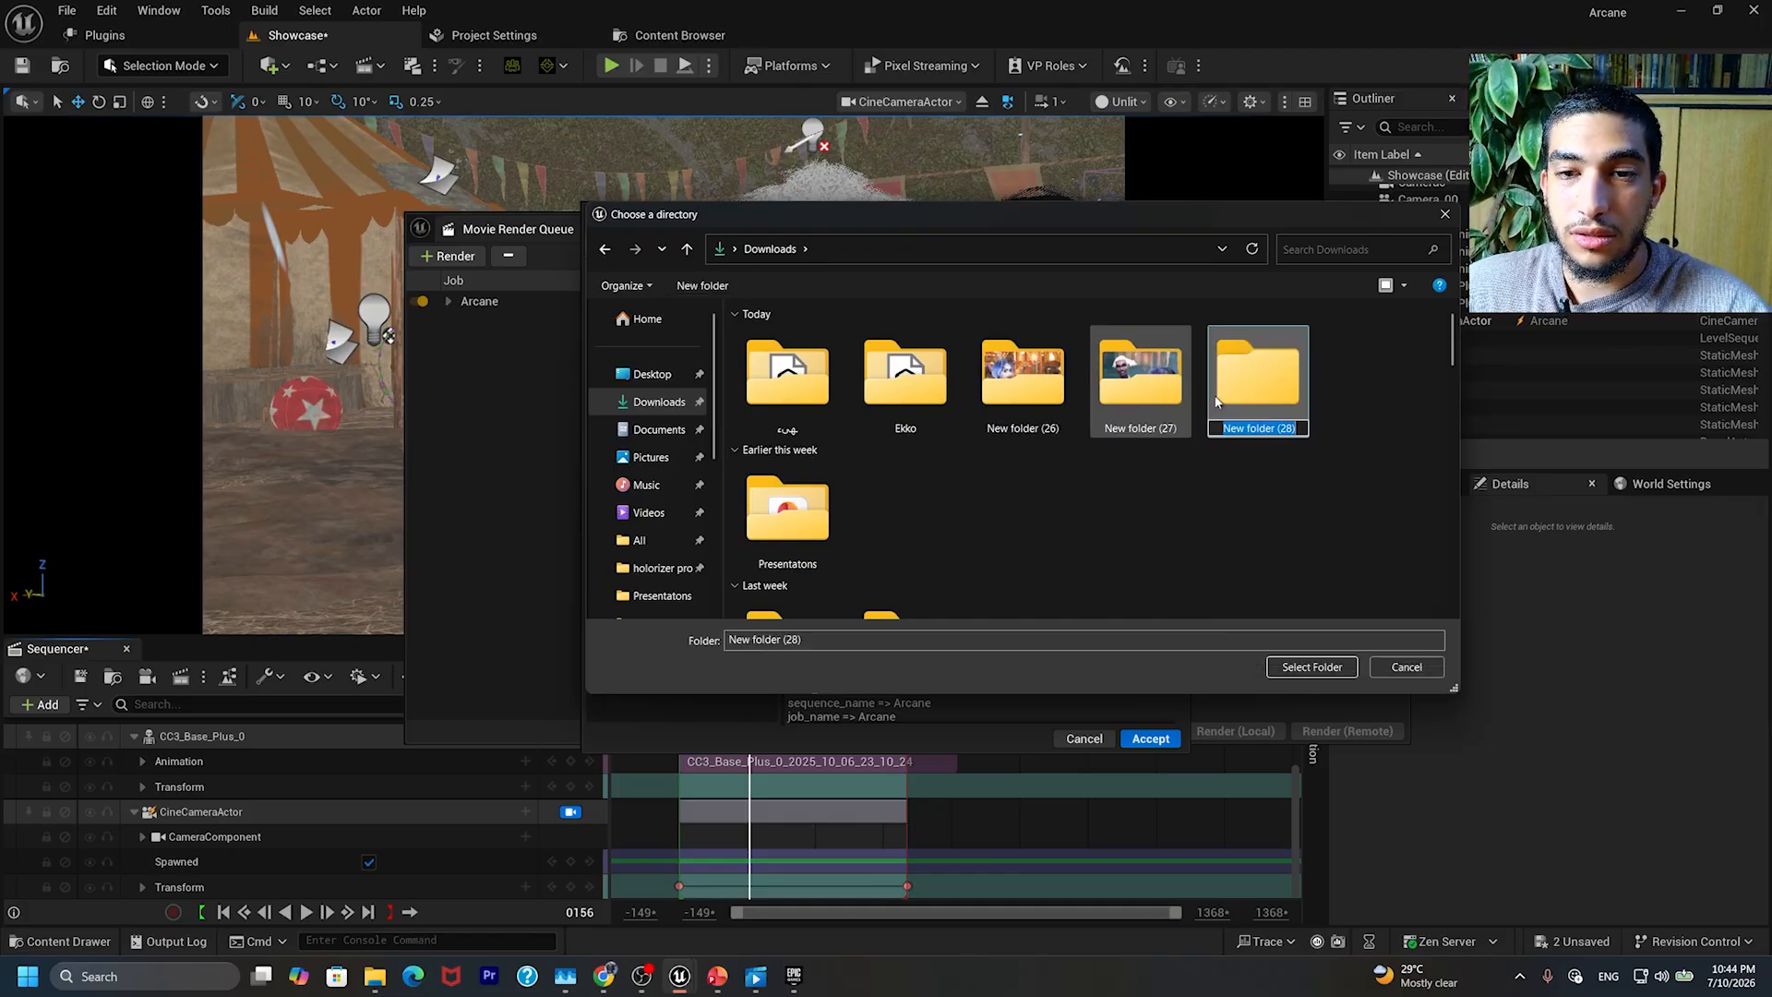
{"action": "type", "text": "rende"}
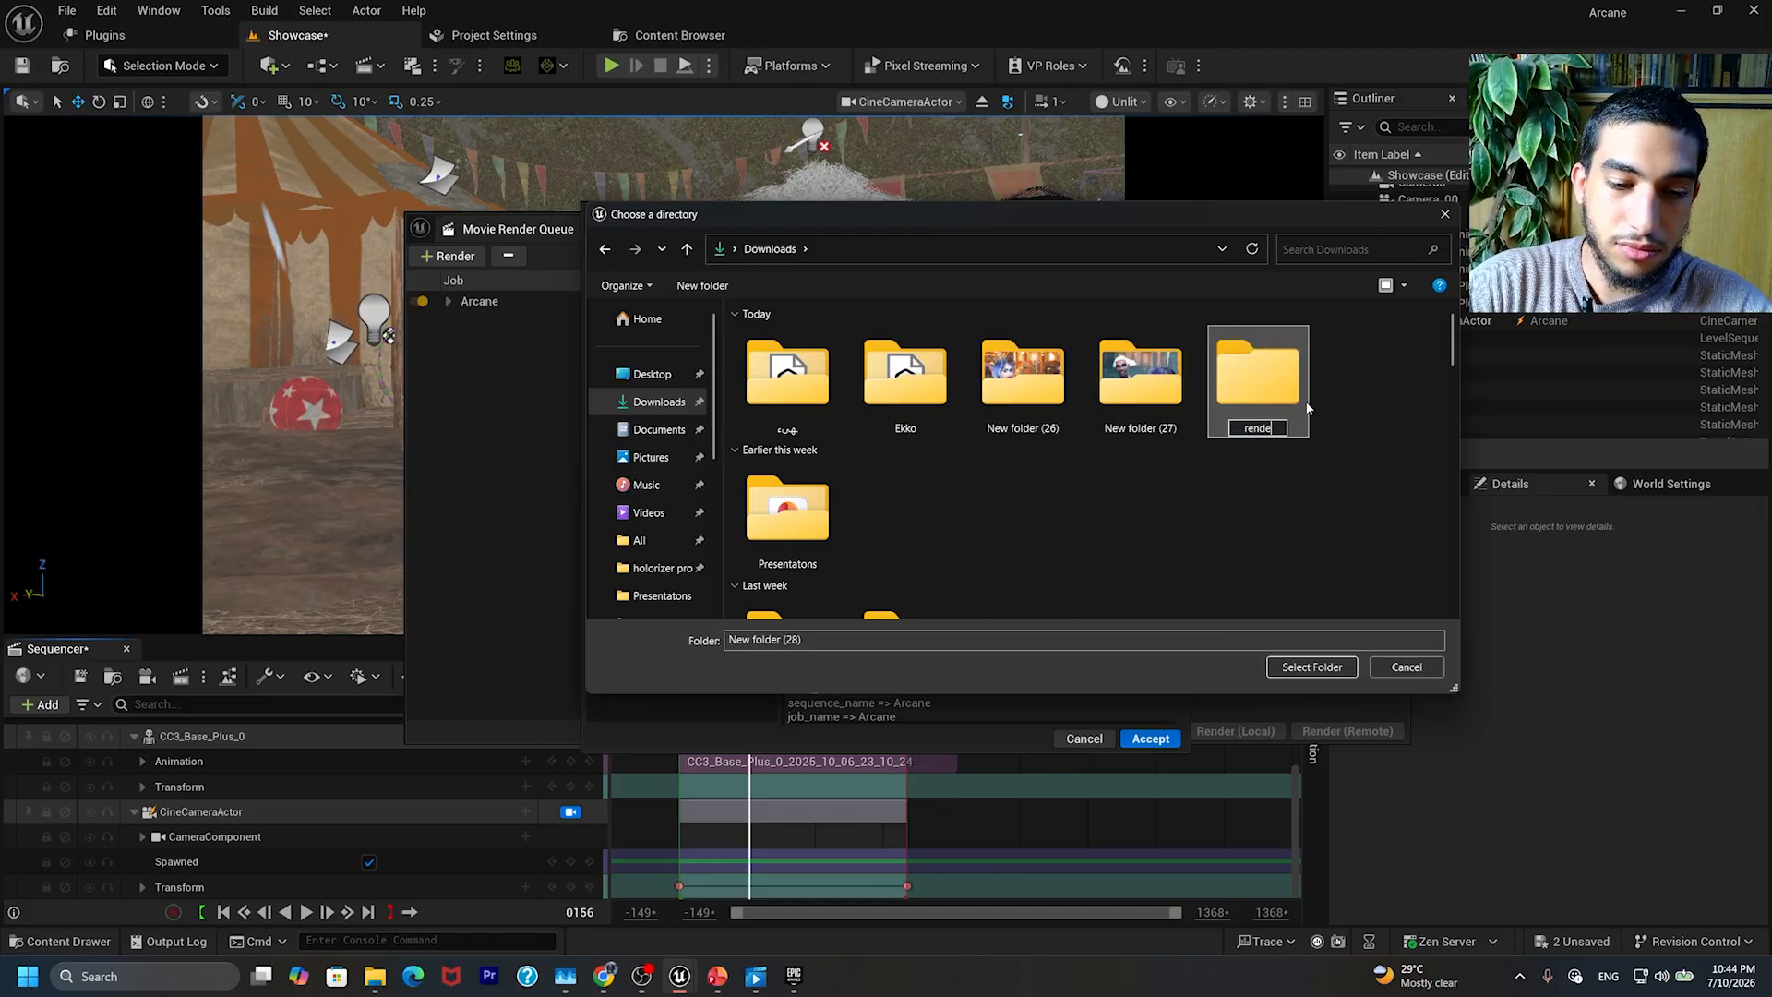
{"action": "type", "text": "rer"}
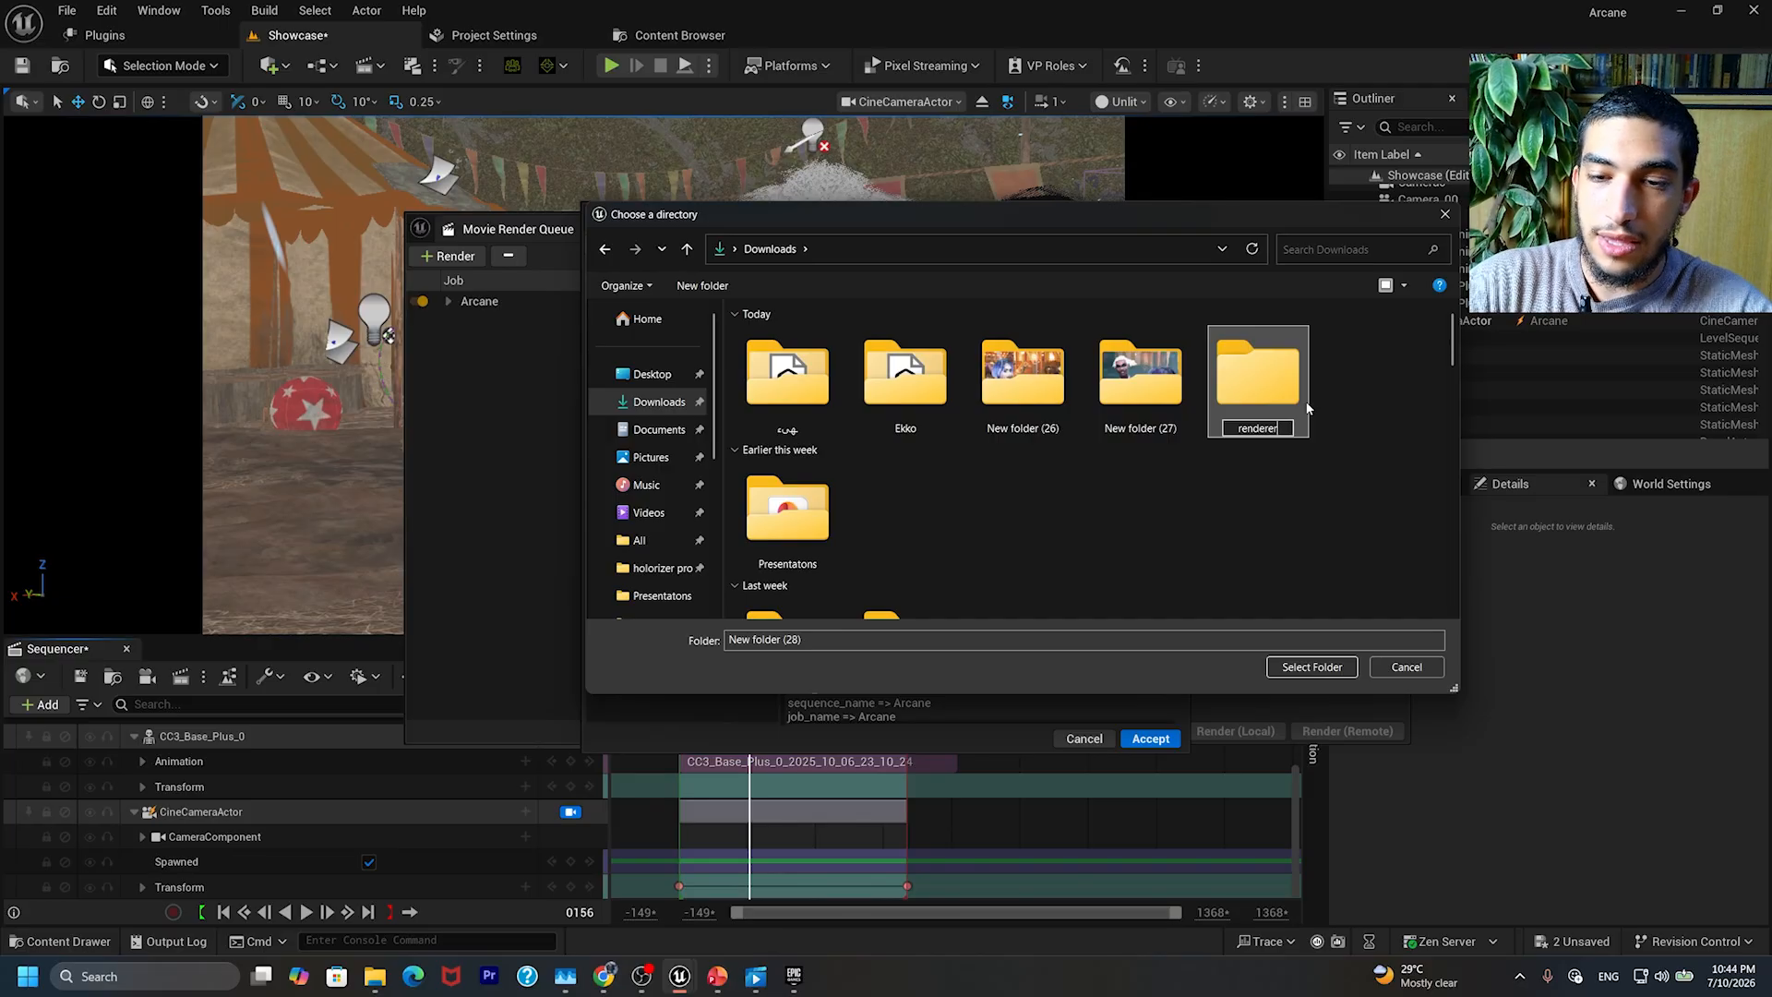
{"action": "key", "text": "Return"}
{"action": "double_click", "coordinate": [1304, 401]}
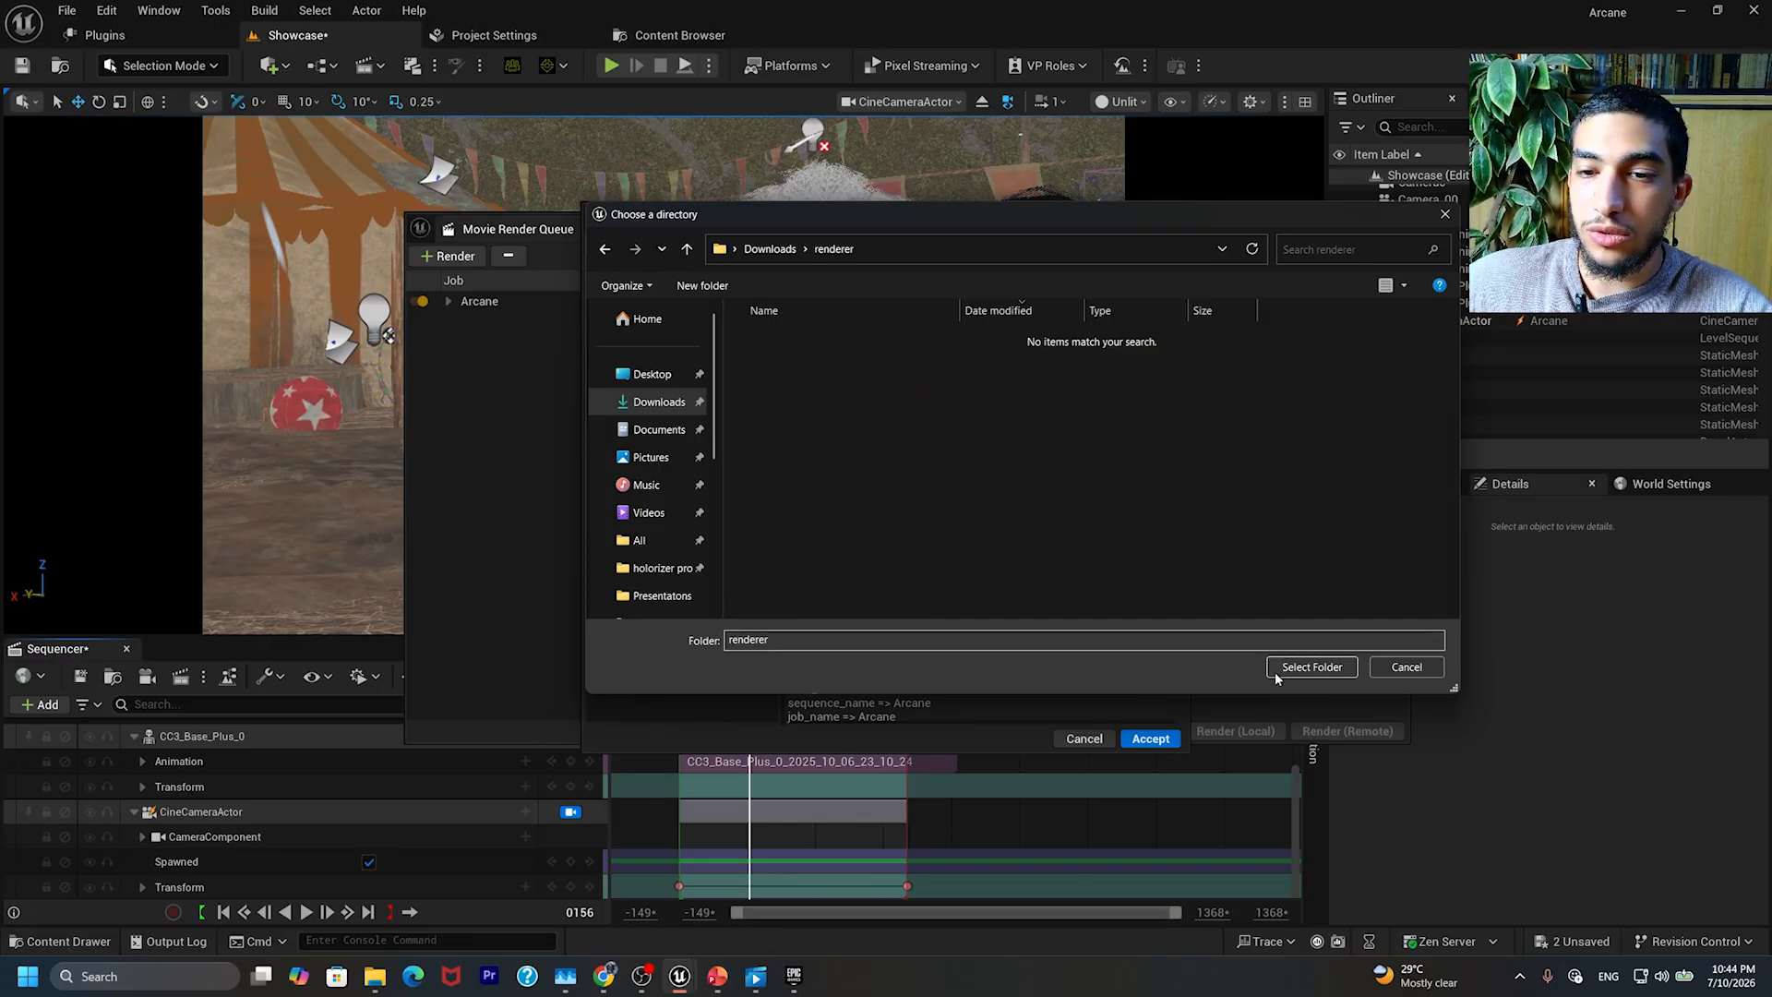
{"action": "left_click", "coordinate": [1305, 670]}
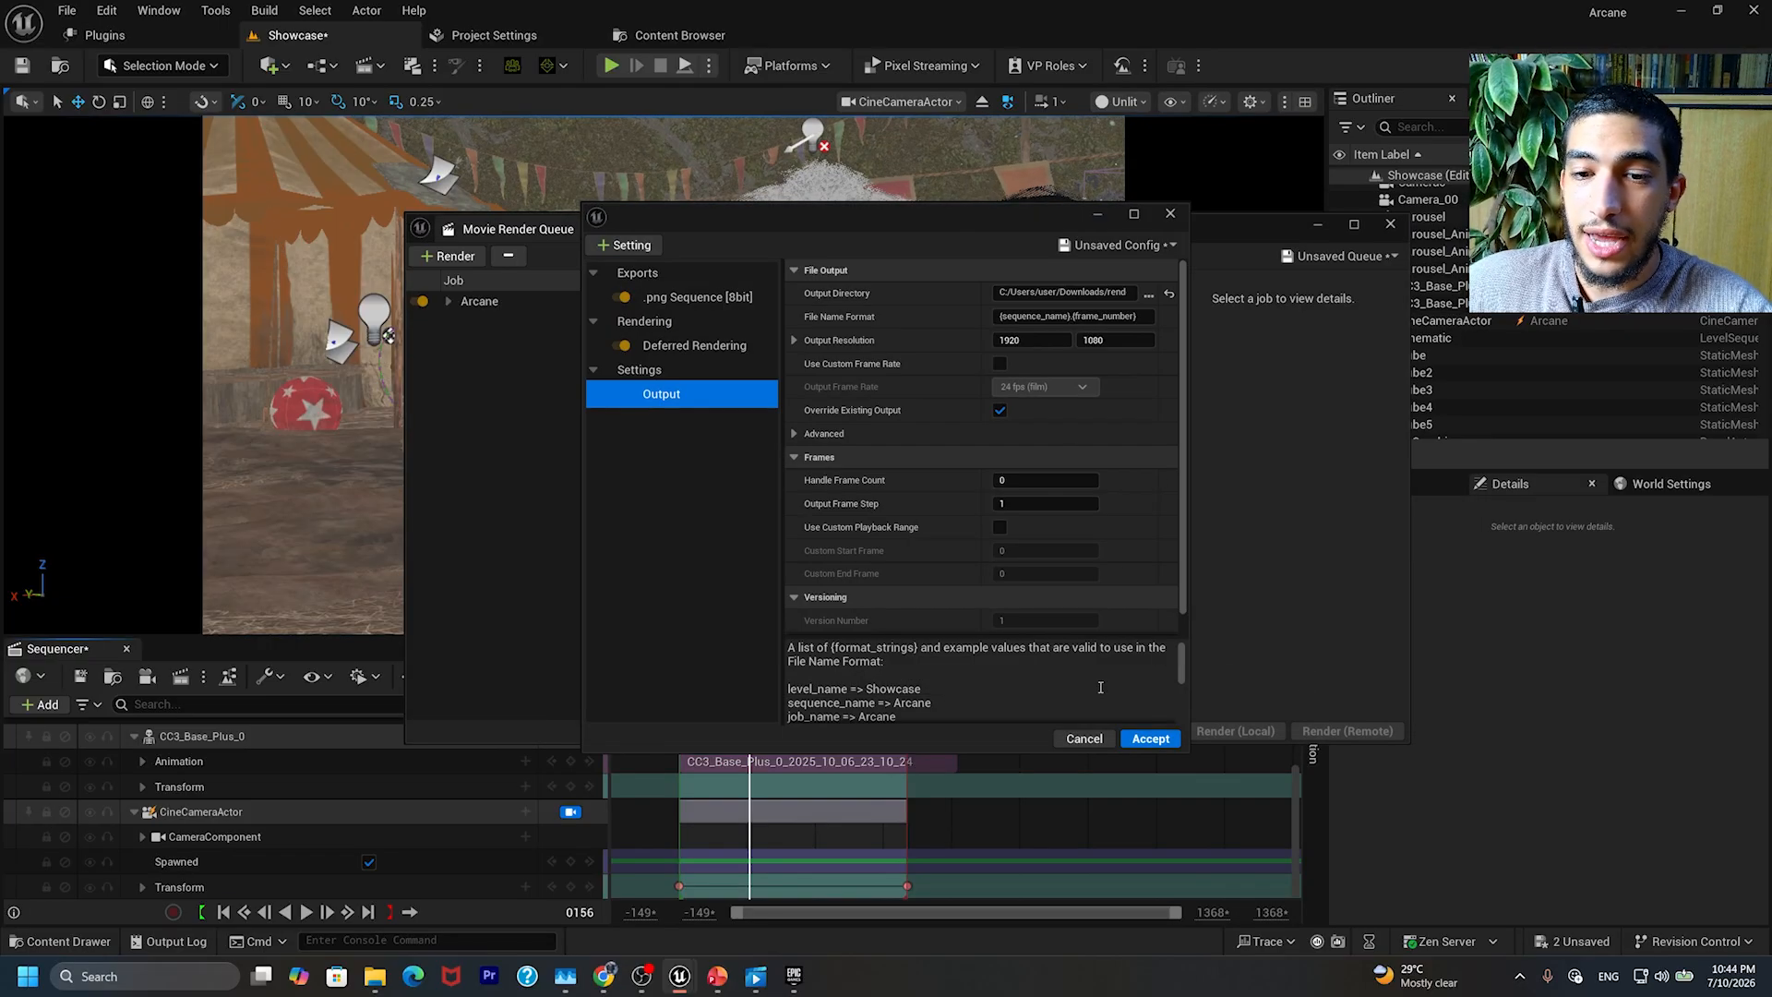
{"action": "left_click", "coordinate": [1150, 737]}
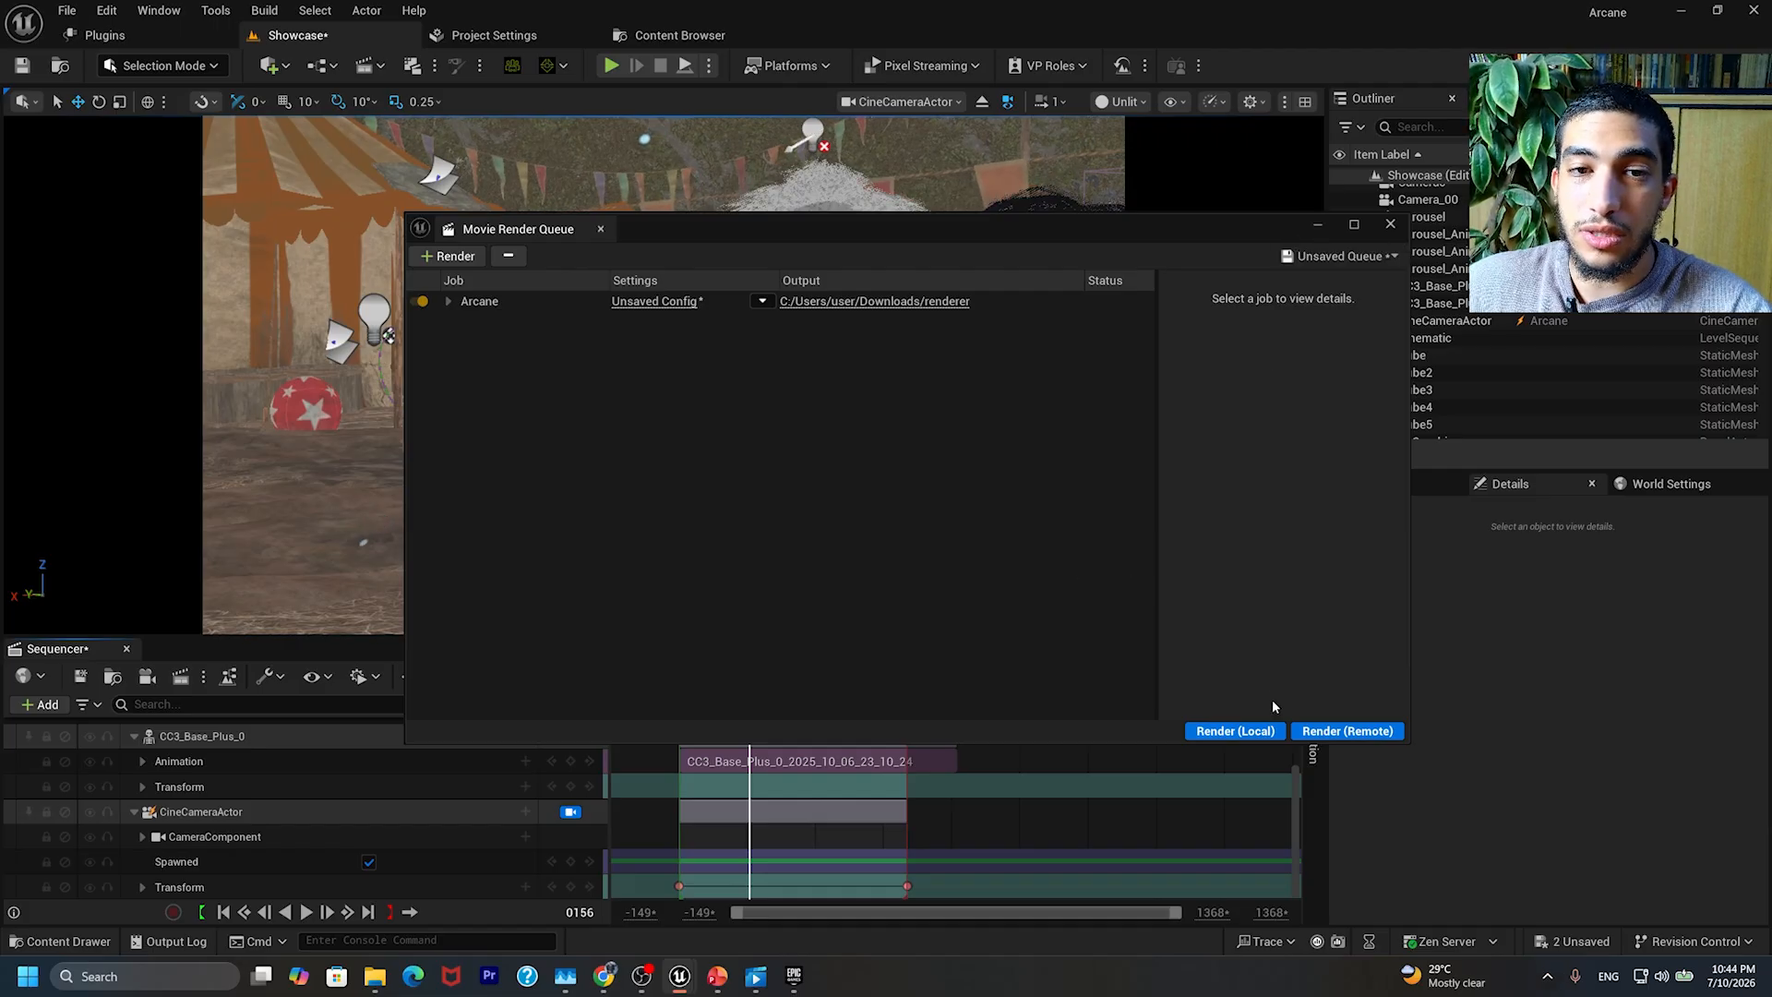
{"action": "left_click", "coordinate": [1390, 225]}
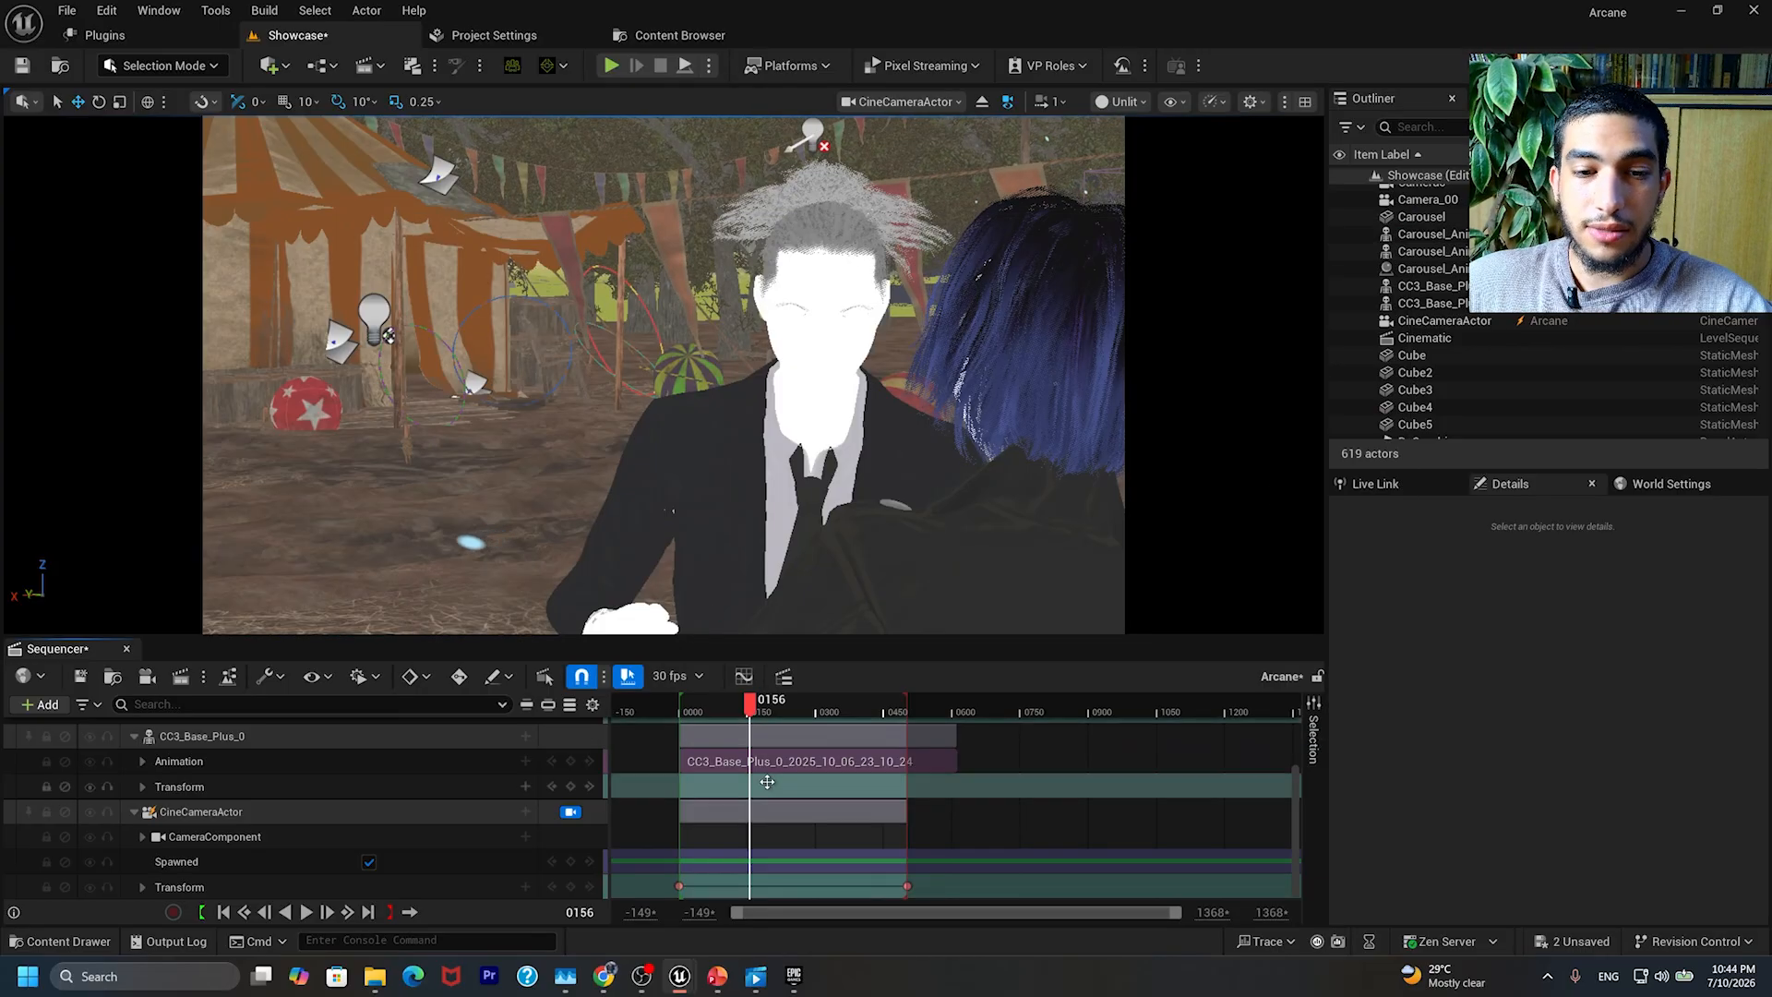
Step: Switch to File Explorer, show New folder (27) in Downloads as thumbnails and open NewLevelSequence.0256.png
{"action": "left_click", "coordinate": [379, 980]}
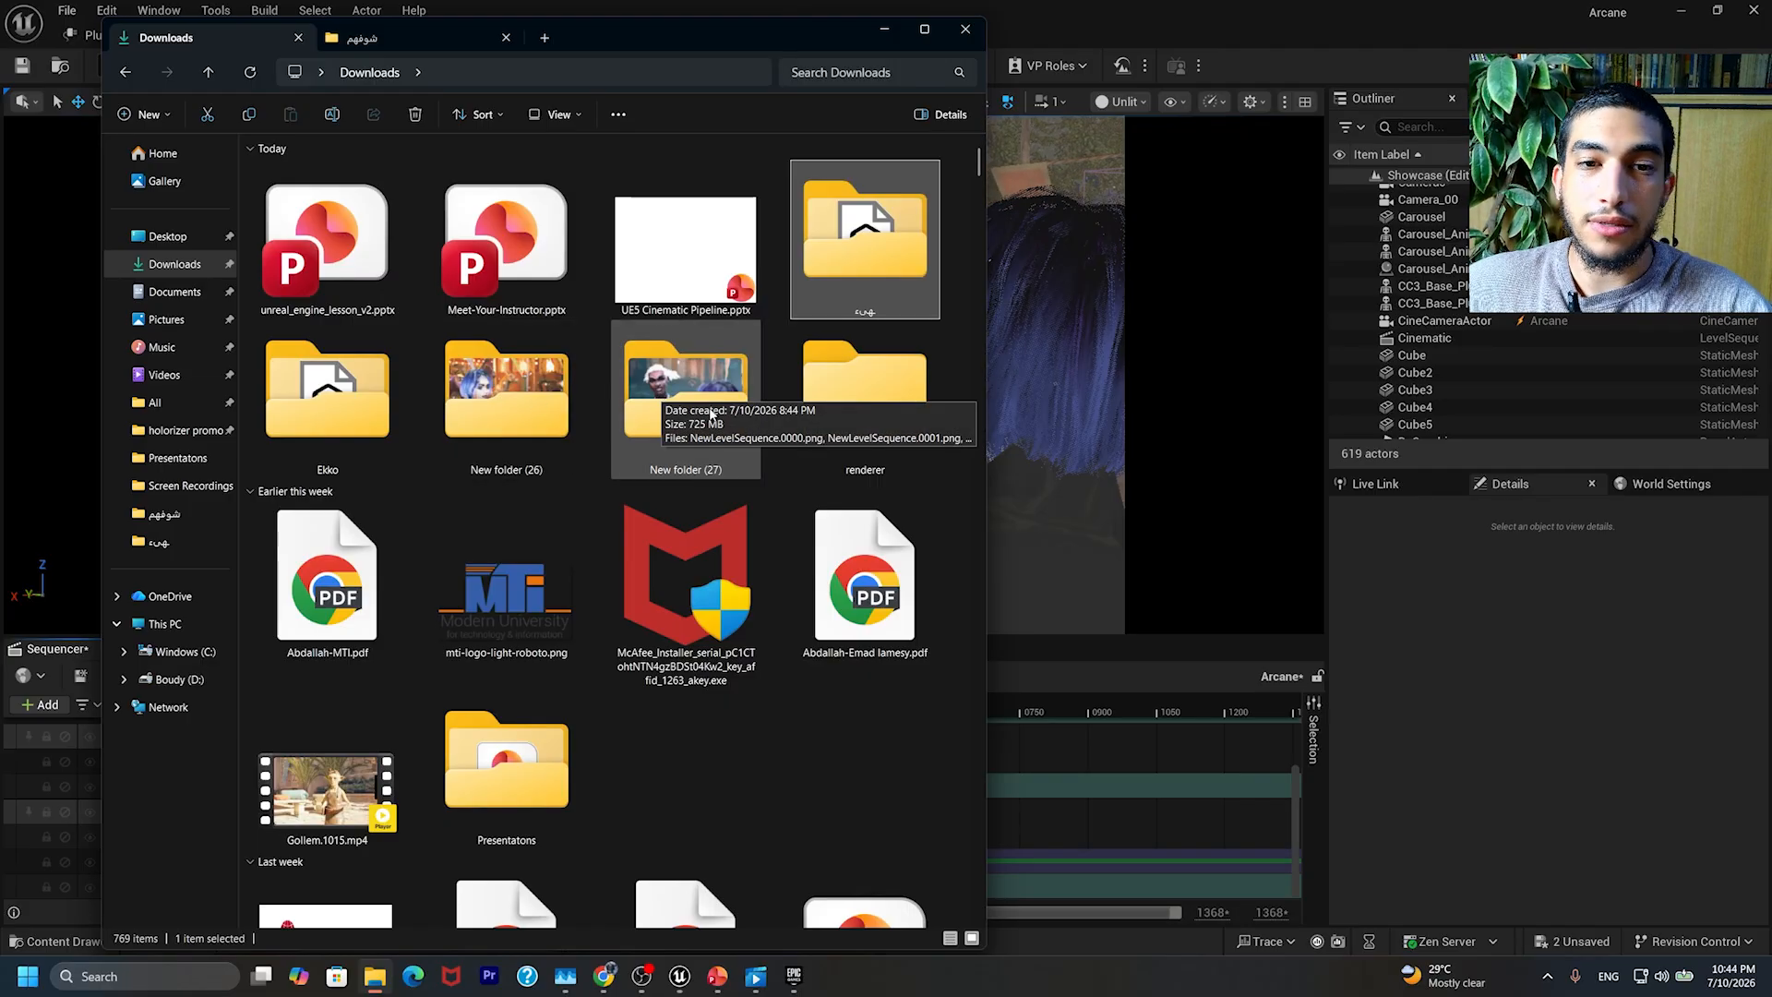
{"action": "double_click", "coordinate": [674, 429]}
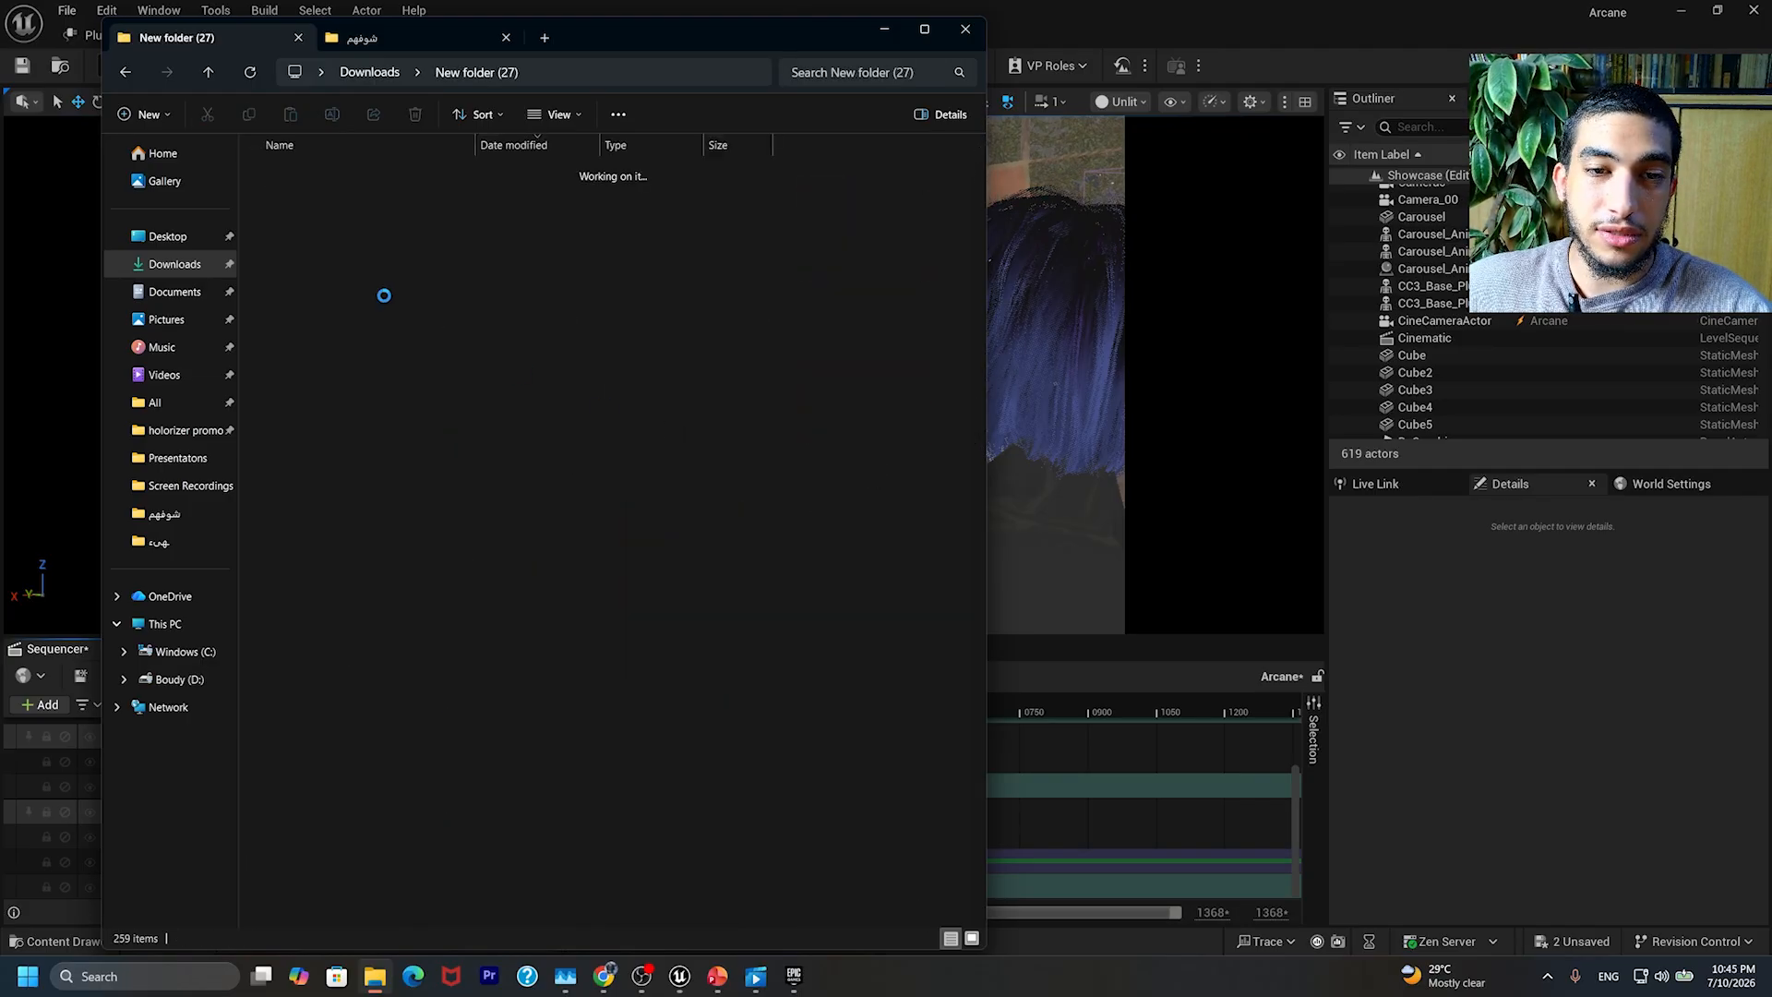
{"action": "scroll", "coordinate": [462, 277], "scroll_direction": "up", "scroll_amount": 3, "text": "ctrl"}
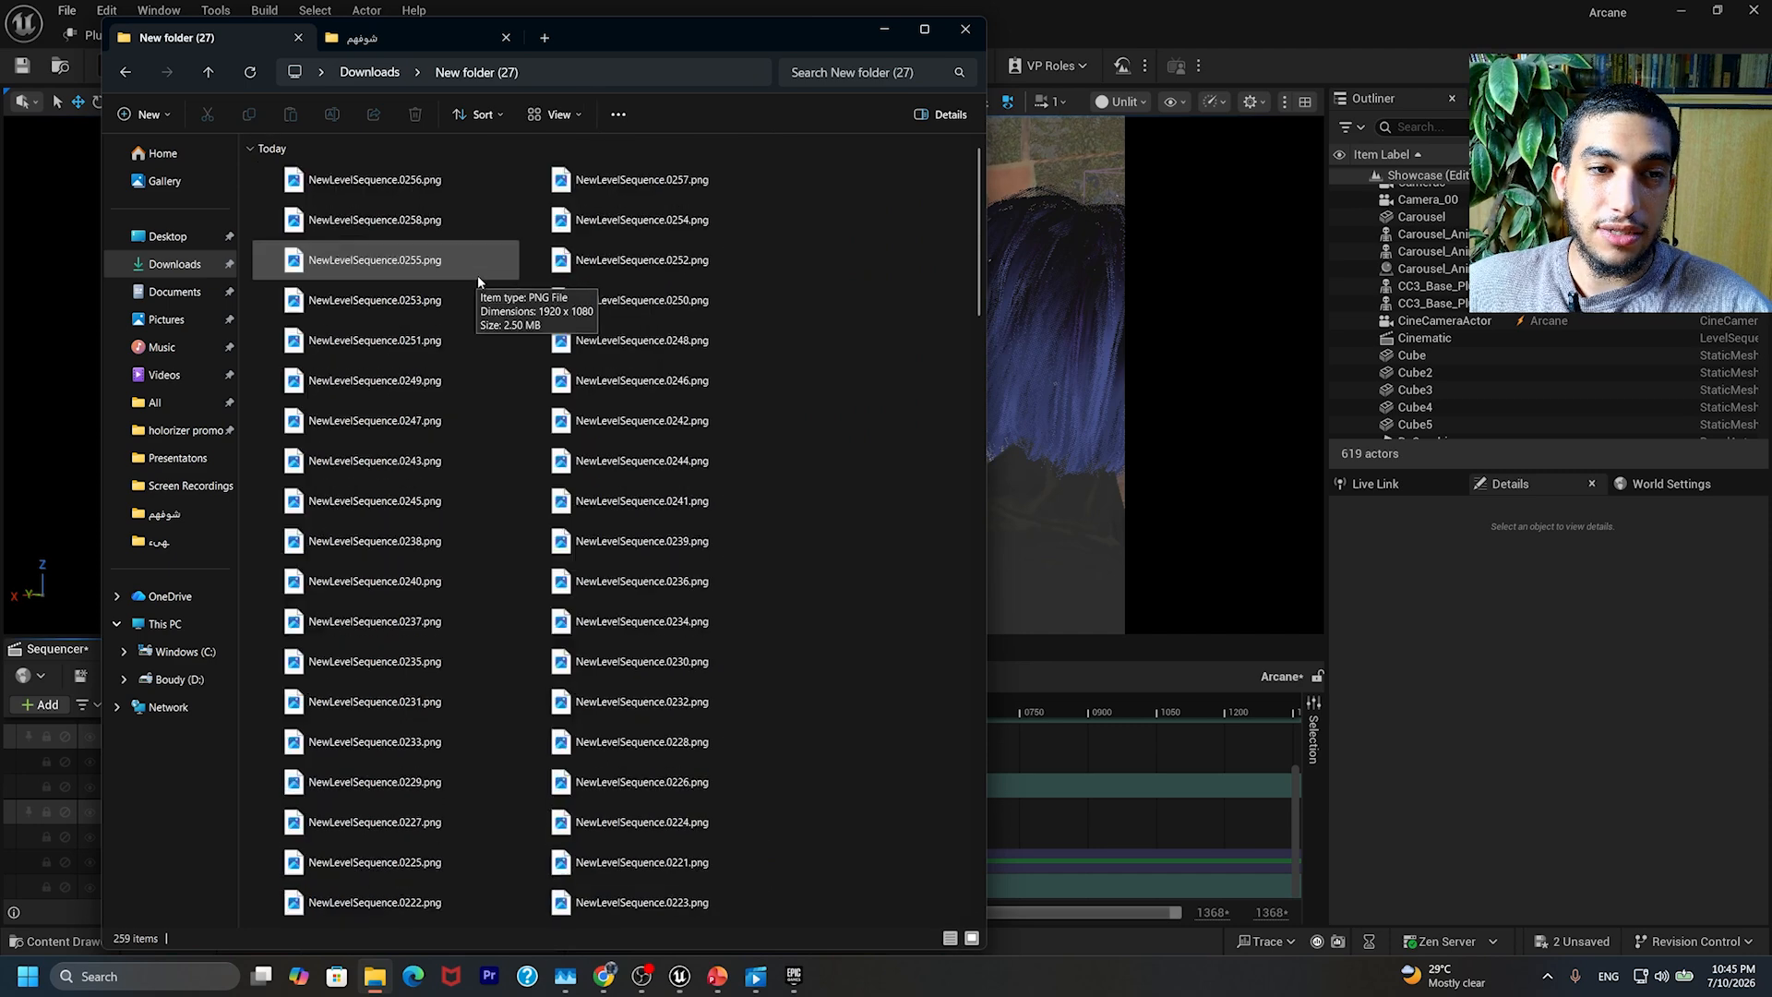
{"action": "scroll", "coordinate": [513, 264], "scroll_direction": "up", "scroll_amount": 1, "text": "ctrl"}
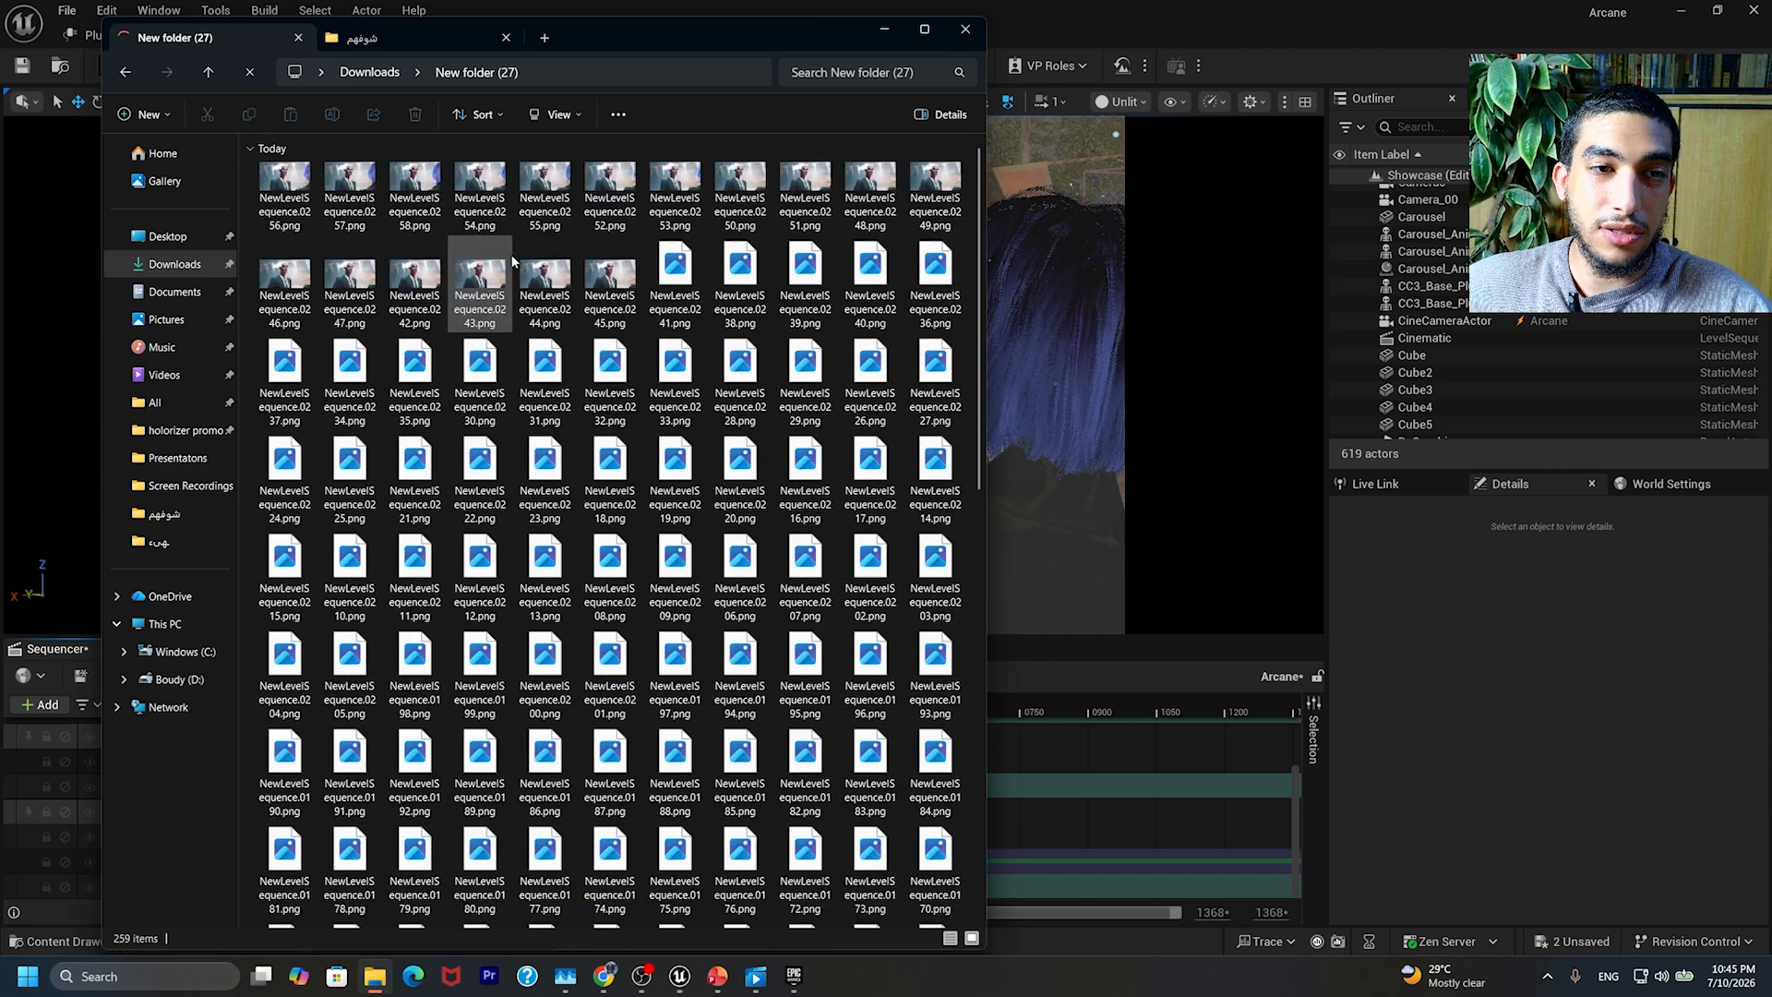
{"action": "left_click", "coordinate": [308, 187]}
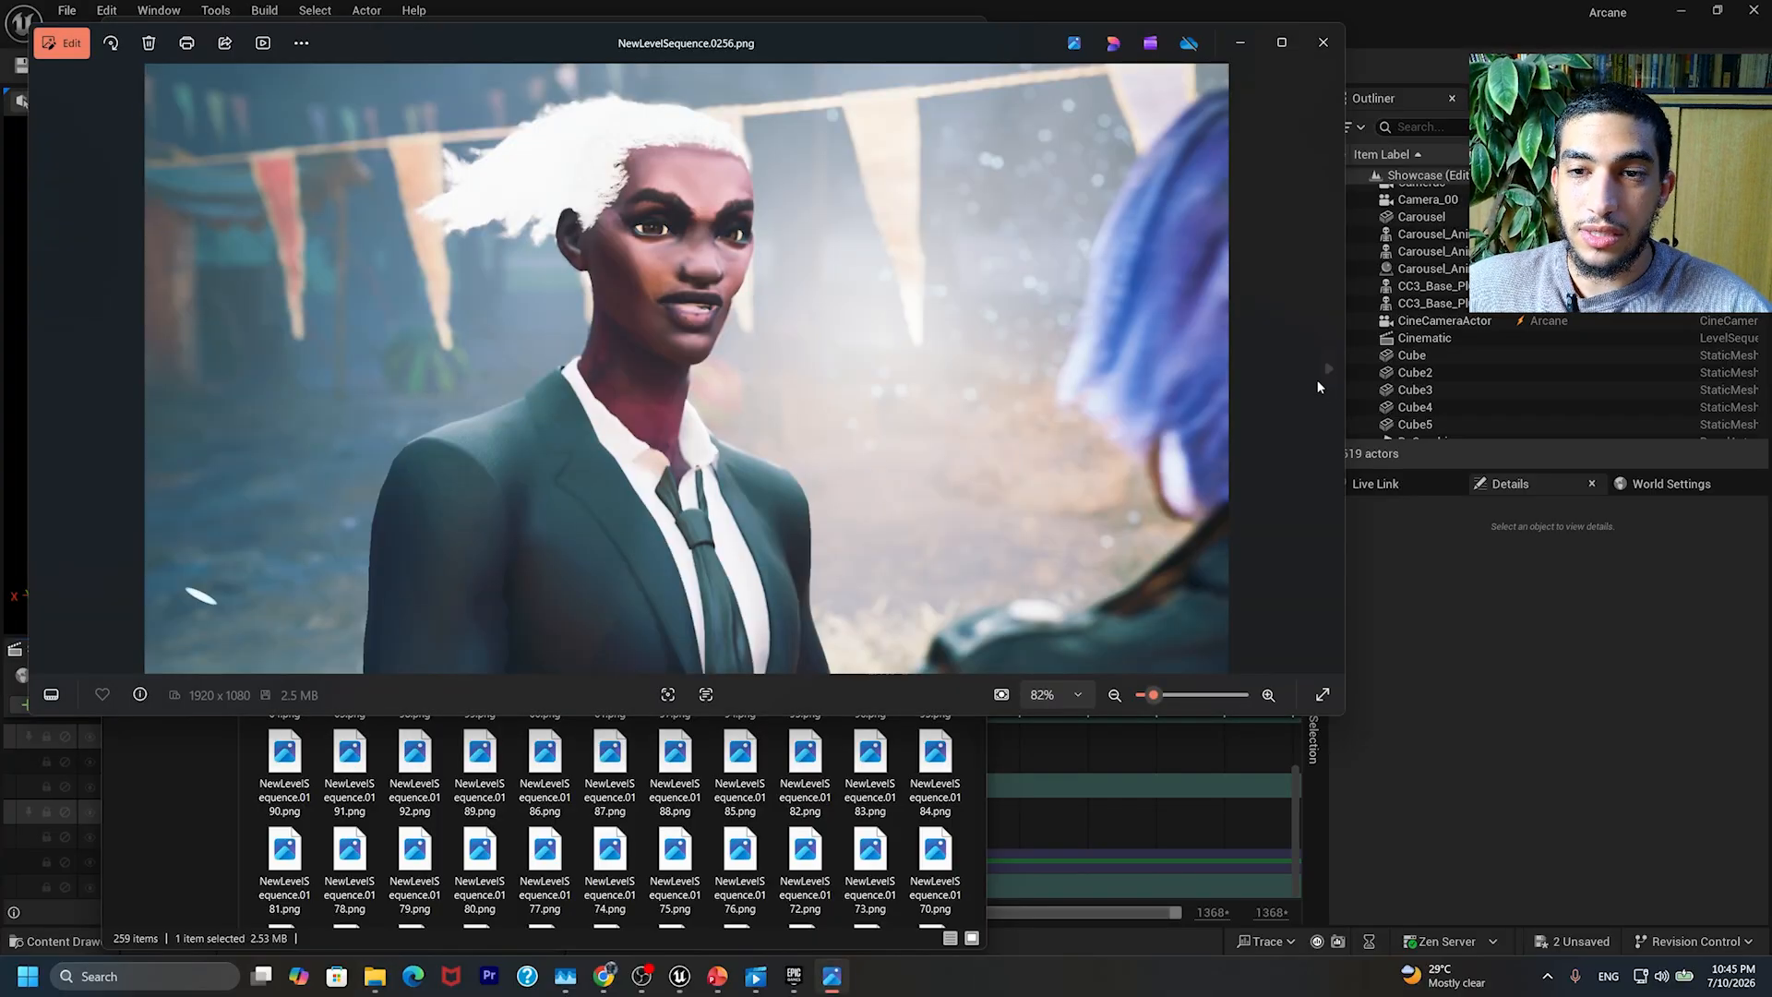
Step: Examine the rendered frames one after another in the image viewer, and return to the Unreal Editor
{"action": "left_click", "coordinate": [1323, 373]}
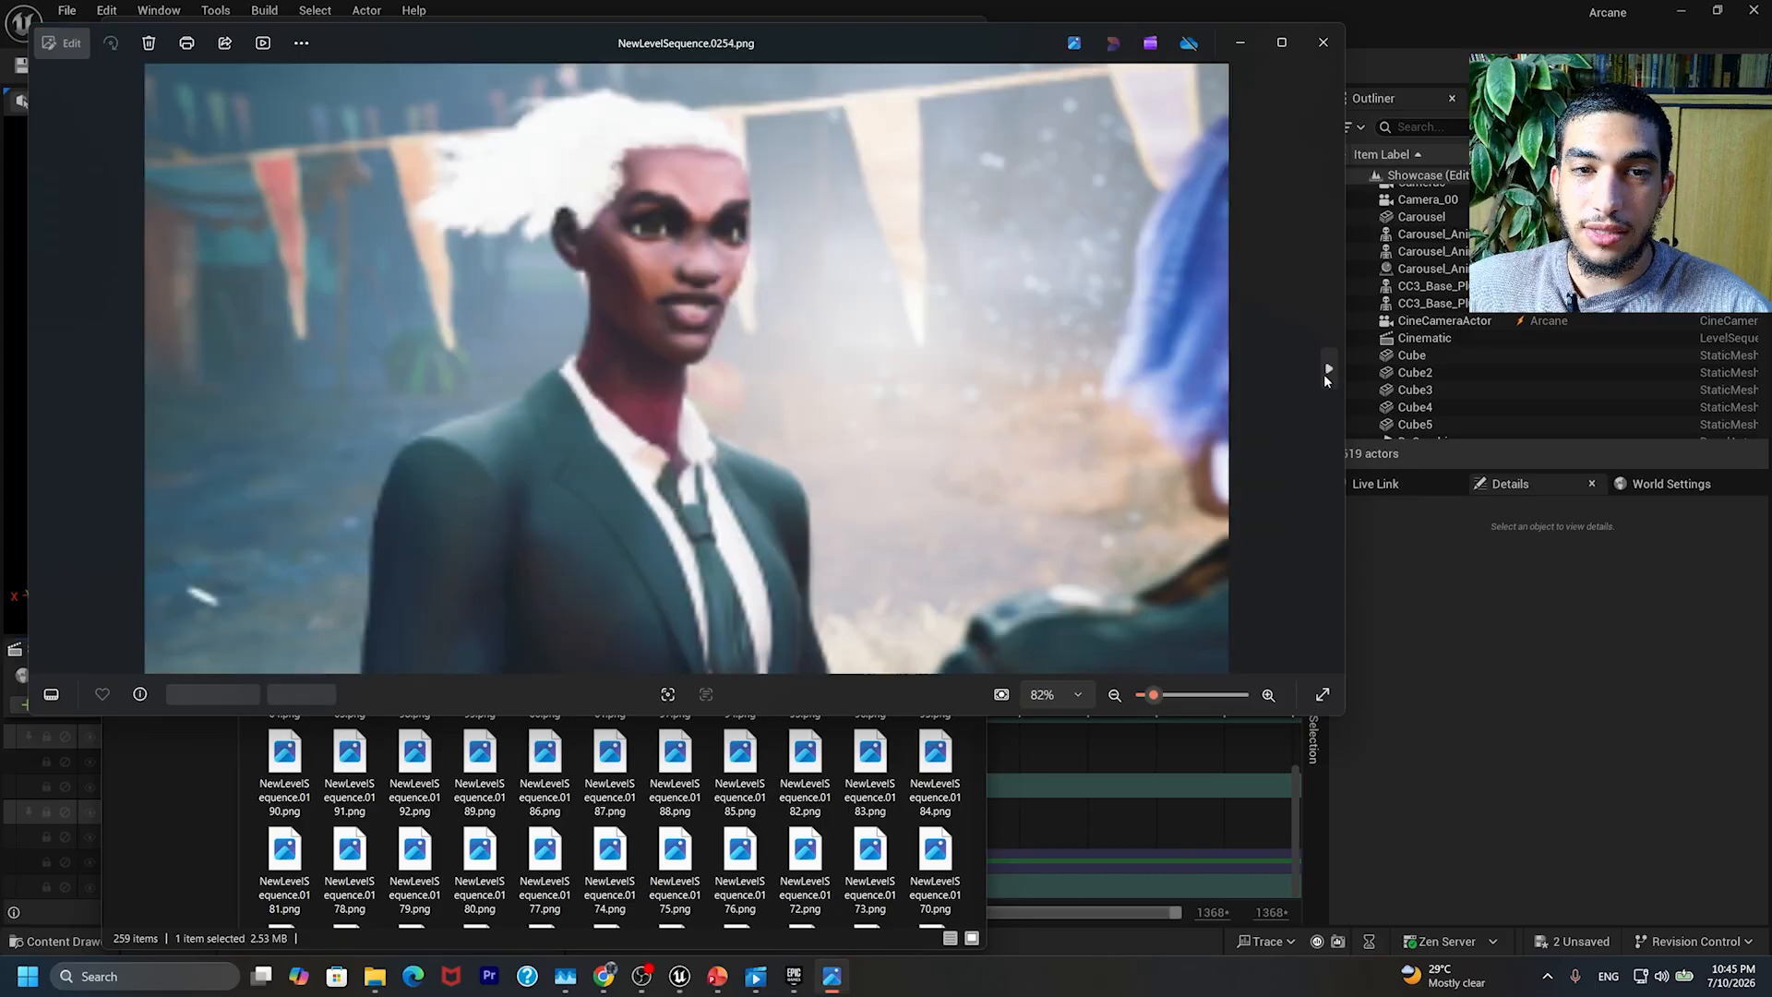
{"action": "key", "text": "Right"}
{"action": "key", "text": "Right"}
{"action": "key", "text": "Right"}
{"action": "key", "text": "Right"}
{"action": "key", "text": "Right"}
{"action": "key", "text": "Right"}
{"action": "key", "text": "Right"}
{"action": "key", "text": "Right"}
{"action": "key", "text": "Right"}
{"action": "key", "text": "Right"}
{"action": "key", "text": "Right"}
{"action": "key", "text": "Right"}
{"action": "key", "text": "Right"}
{"action": "key", "text": "Right"}
{"action": "key", "text": "Right"}
{"action": "key", "text": "Right"}
{"action": "key", "text": "Right"}
{"action": "key", "text": "Right"}
{"action": "key", "text": "Right"}
{"action": "key", "text": "Right"}
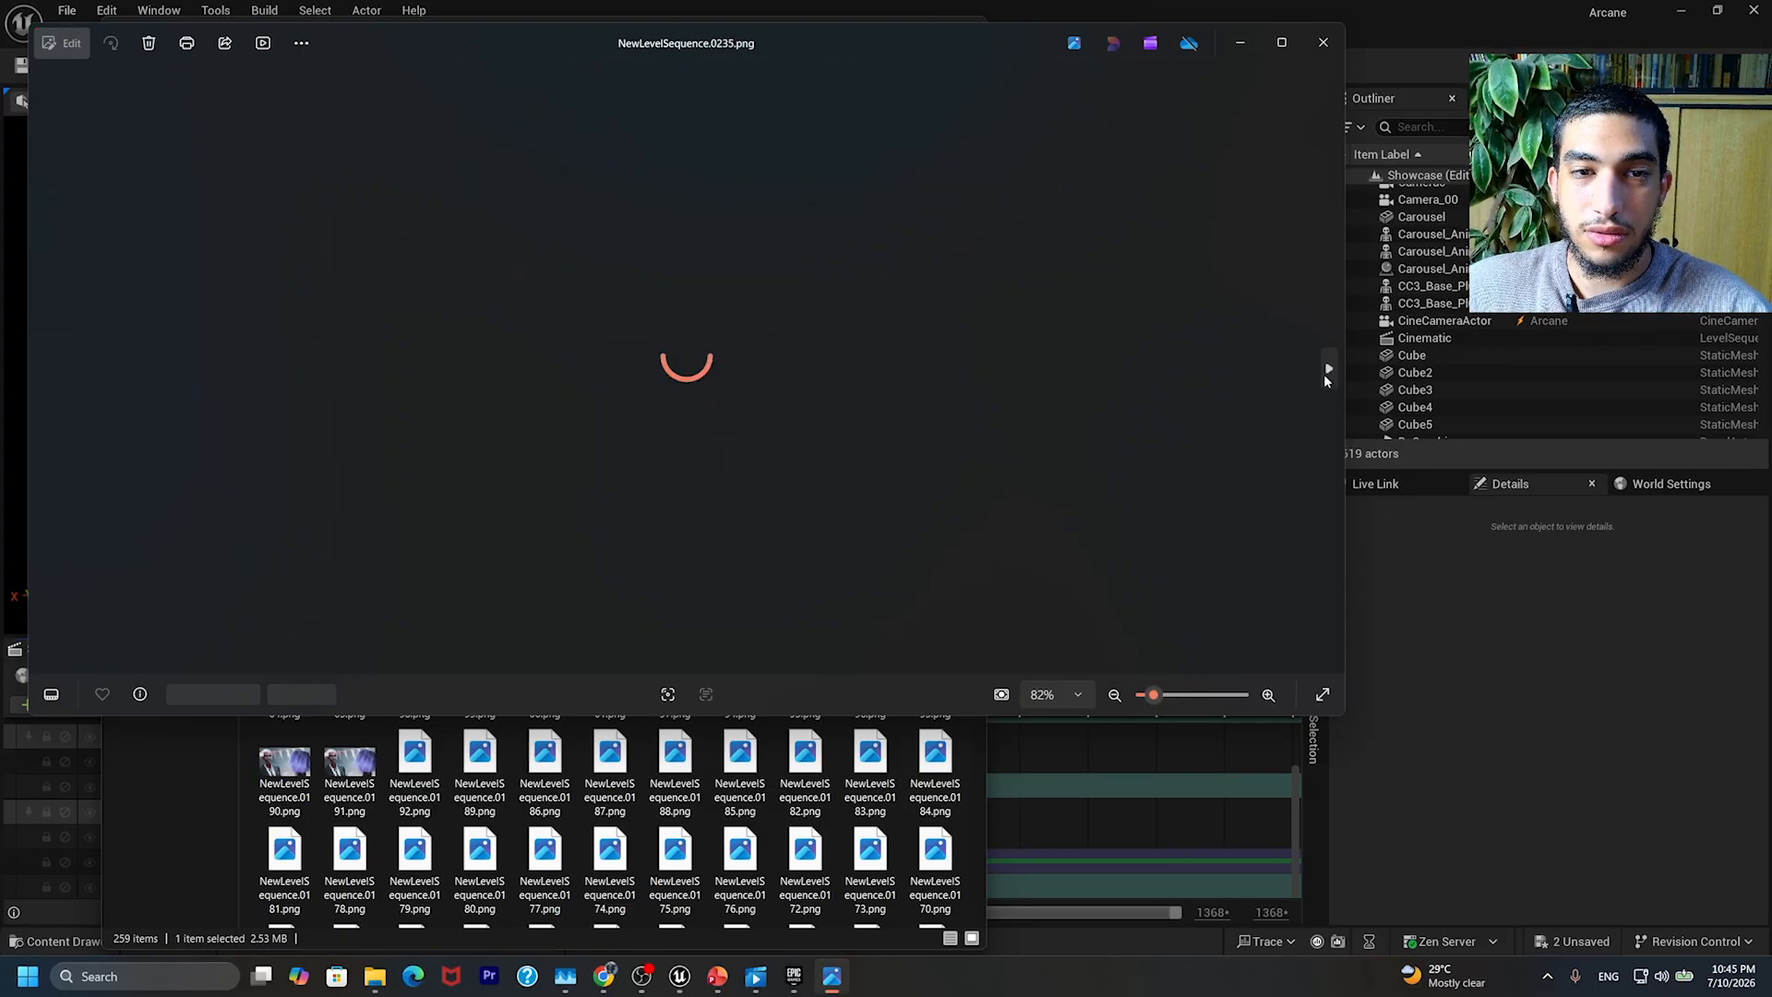
{"action": "left_click", "coordinate": [1323, 374]}
{"action": "left_click", "coordinate": [1323, 374]}
{"action": "left_click", "coordinate": [1323, 374]}
{"action": "left_click", "coordinate": [1323, 374]}
{"action": "left_click", "coordinate": [1323, 374]}
{"action": "left_click", "coordinate": [1323, 373]}
{"action": "left_click", "coordinate": [1323, 374]}
{"action": "left_click", "coordinate": [1323, 374]}
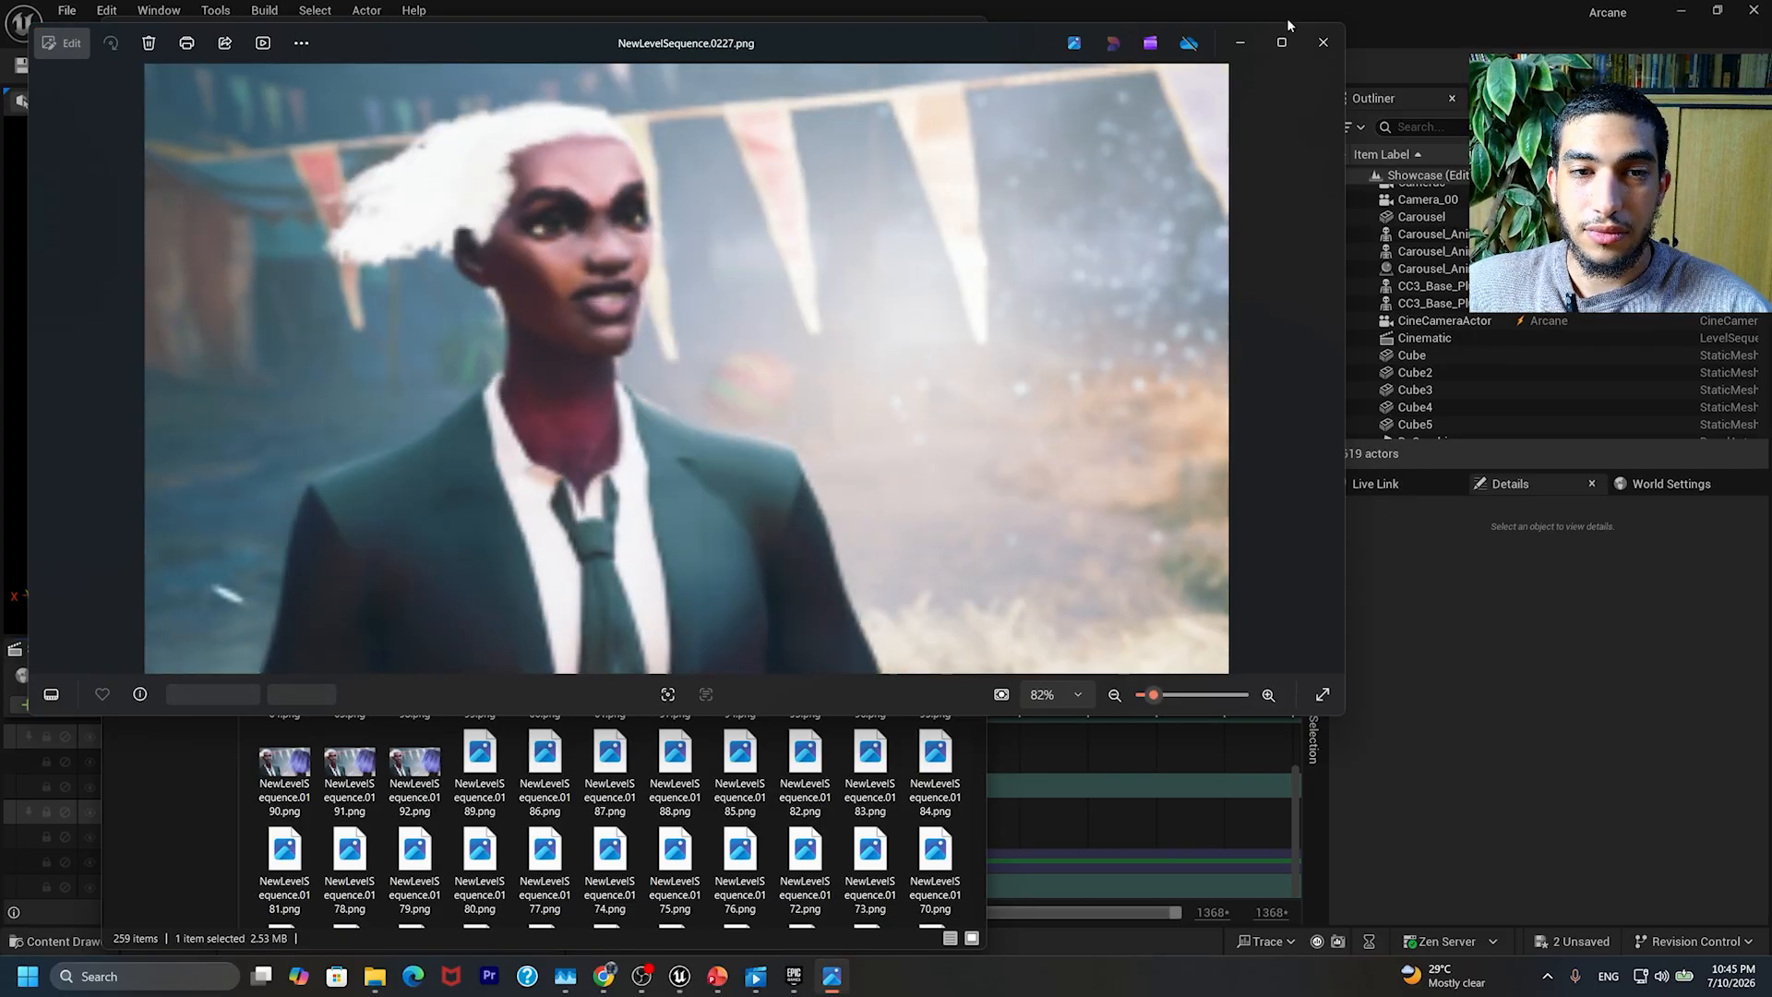
{"action": "left_click", "coordinate": [1320, 43]}
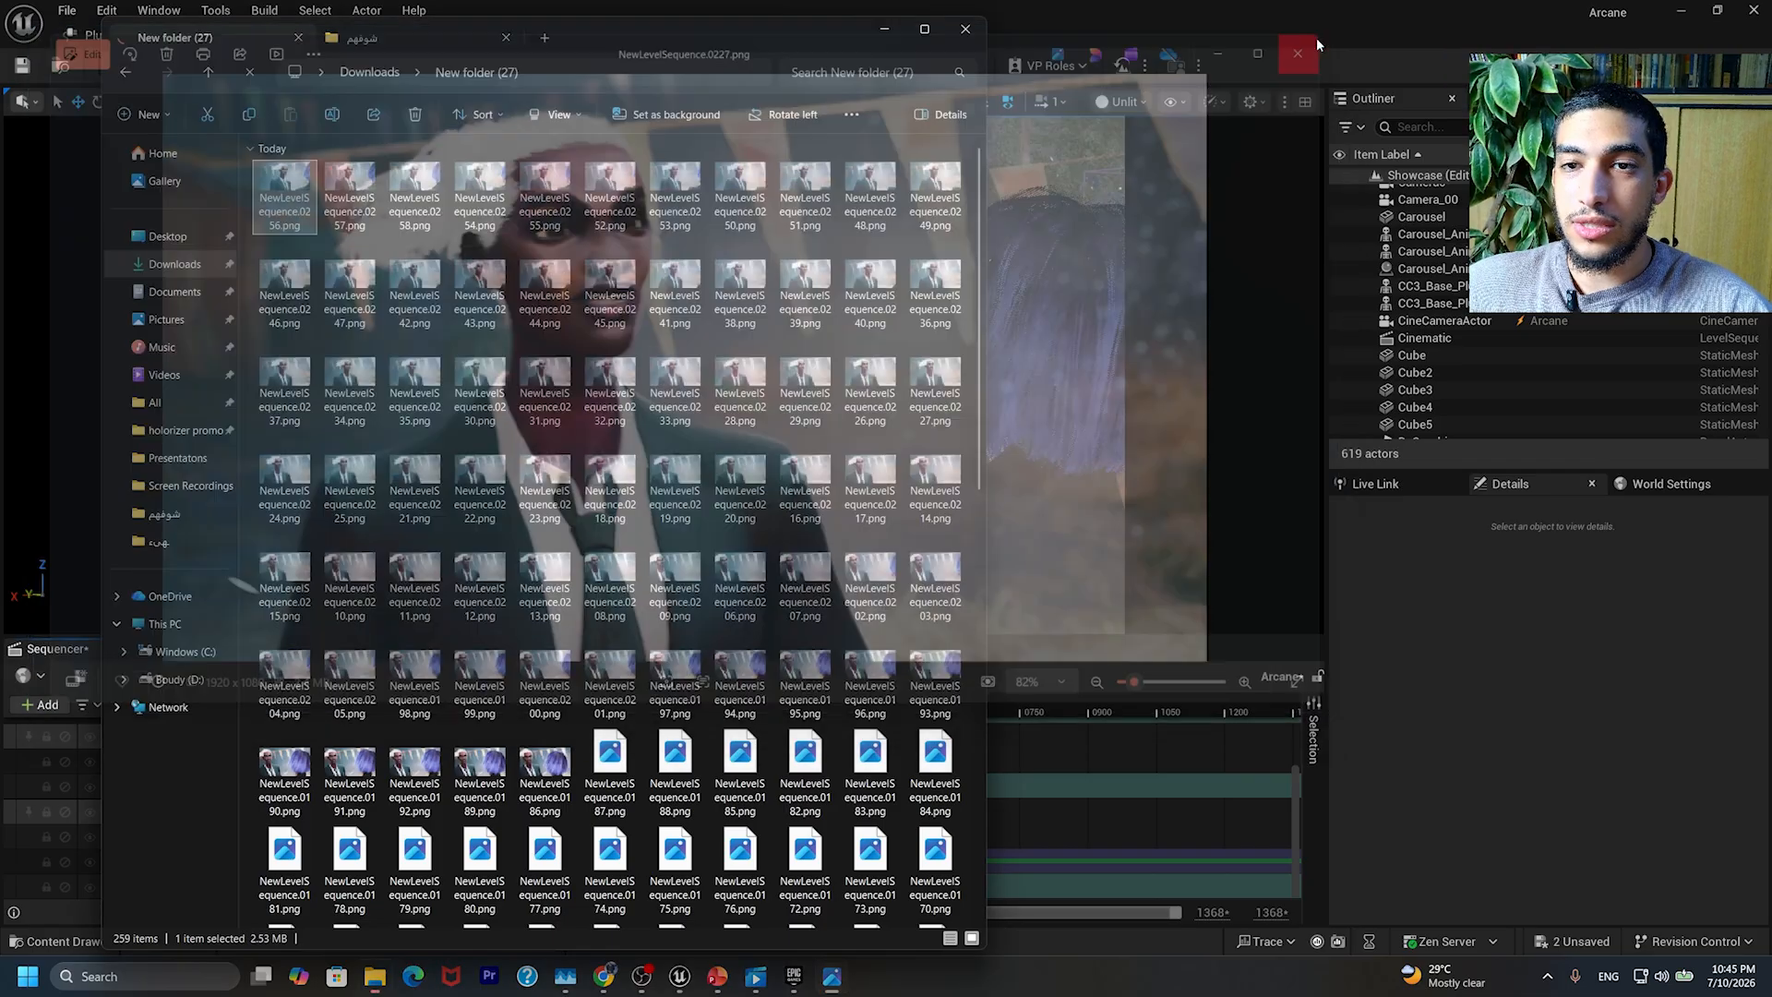
{"action": "left_click", "coordinate": [884, 34]}
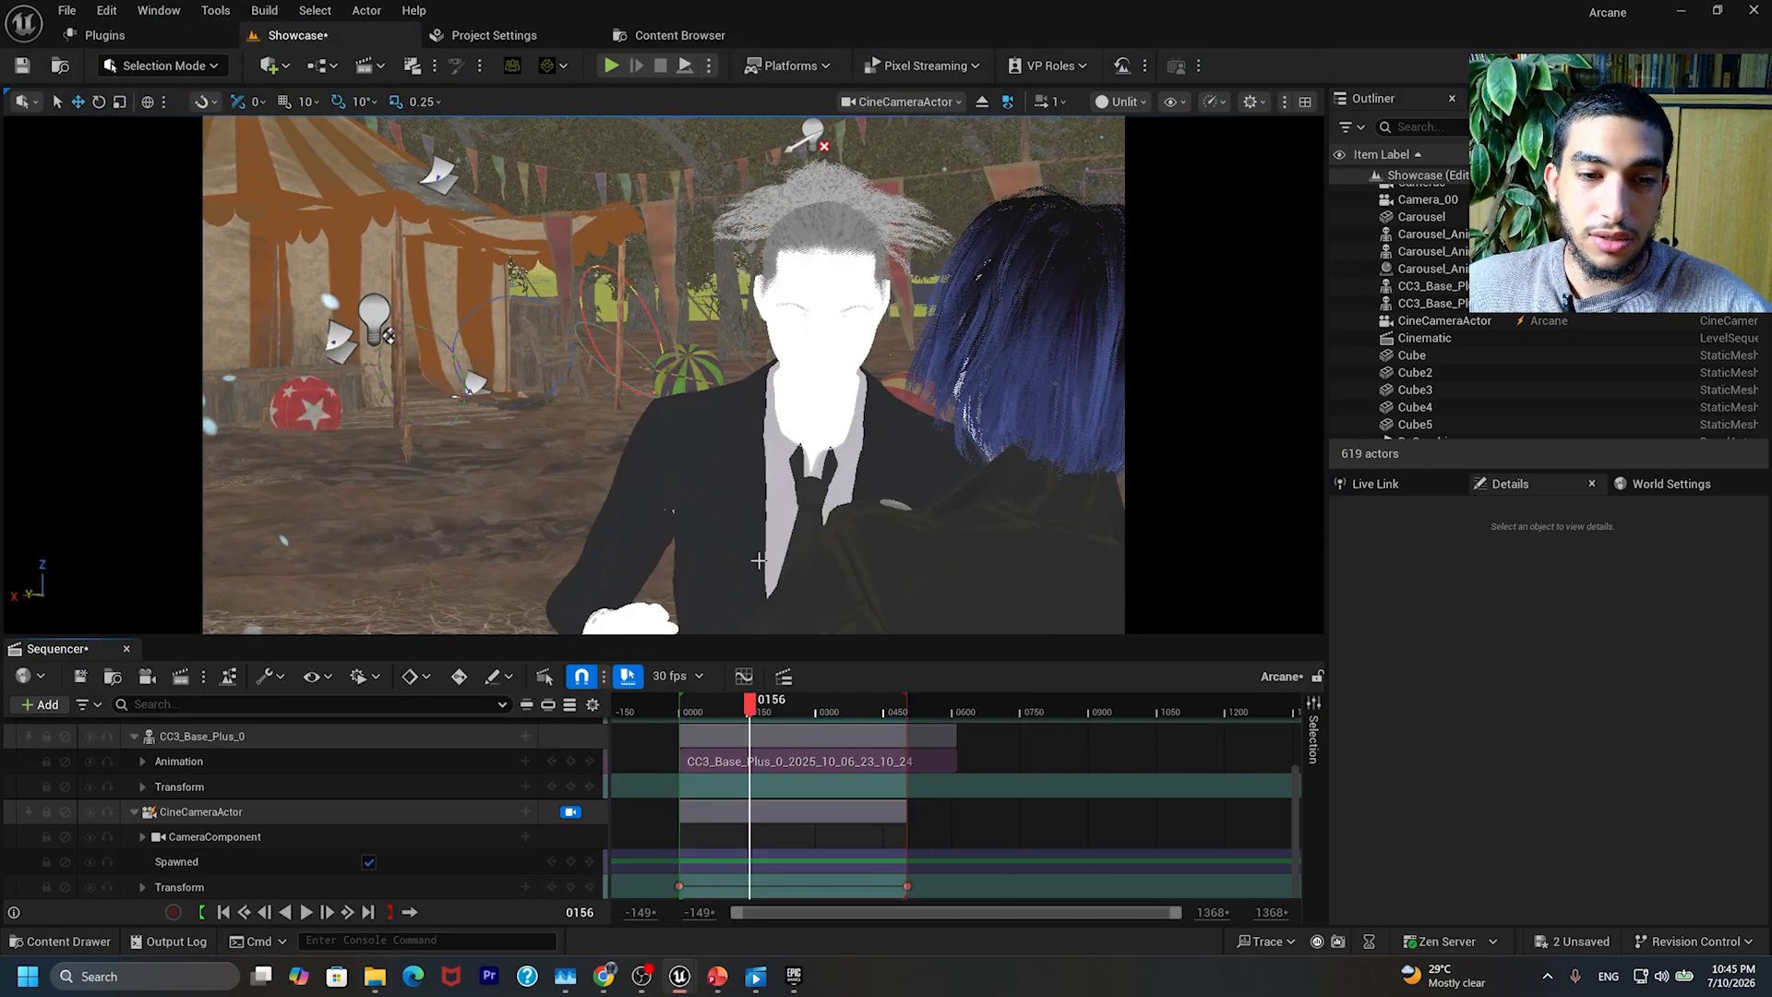
Step: Close the Unreal Editor, saving the Arcane sequence and the Showcase level
{"action": "left_click", "coordinate": [375, 975]}
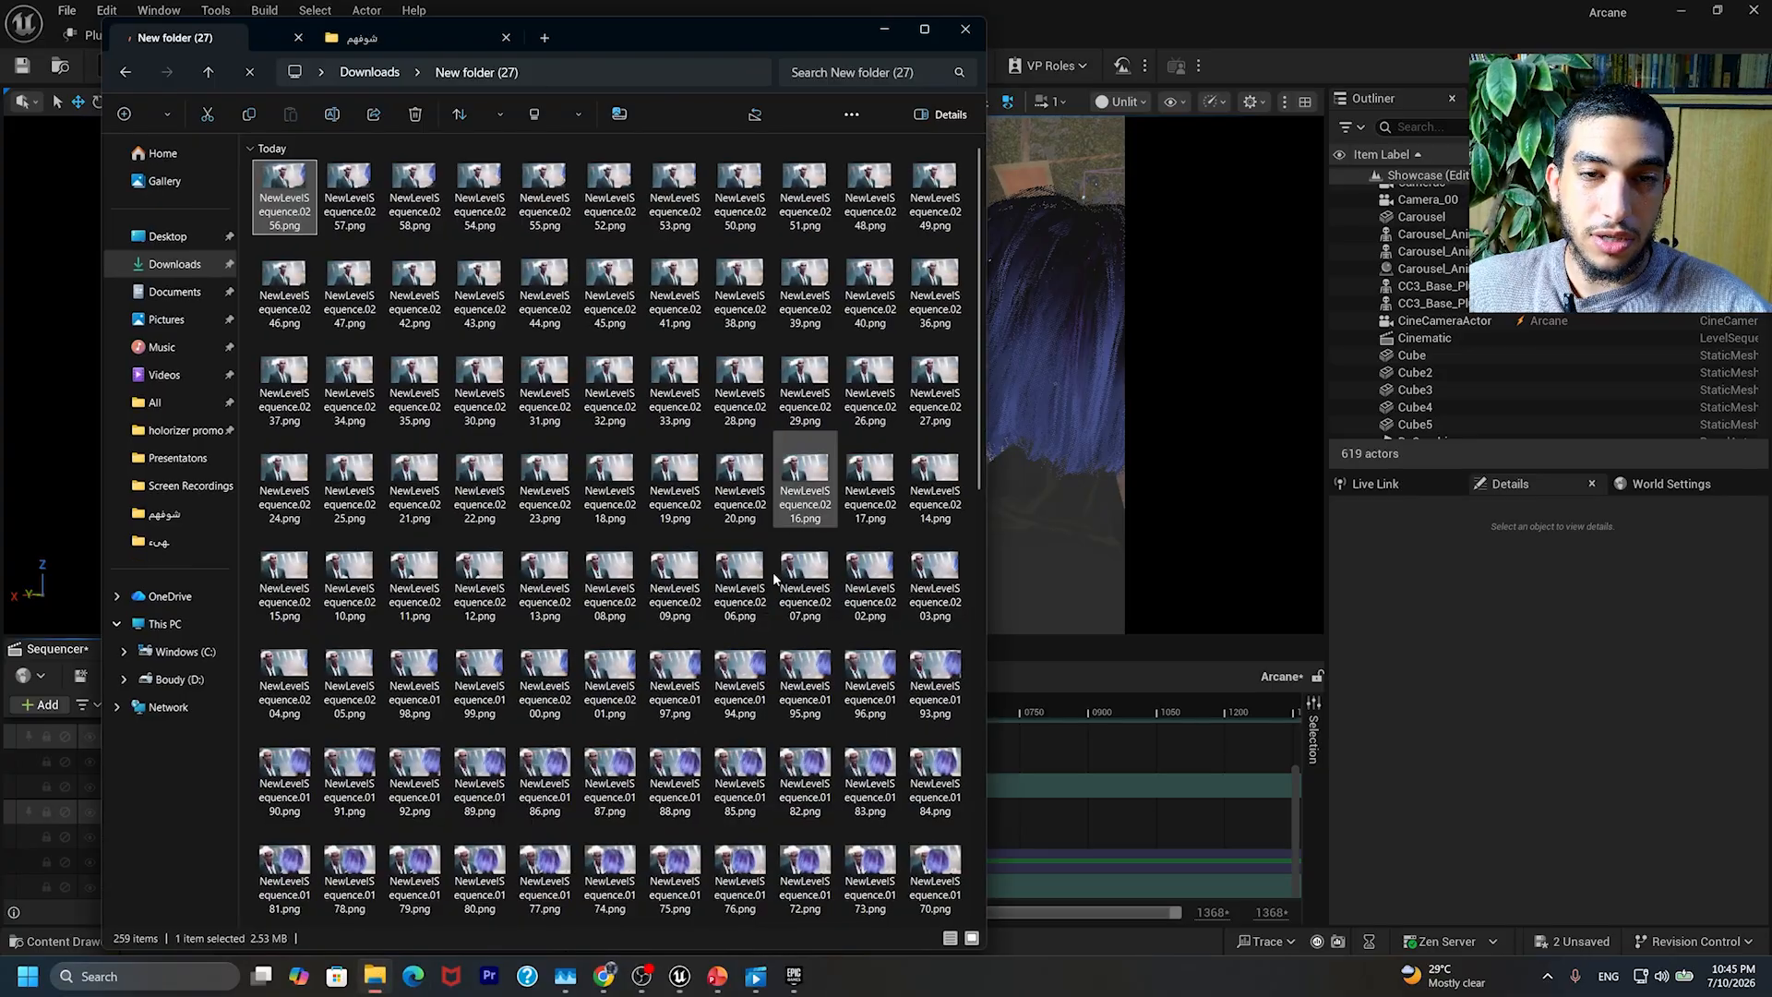
{"action": "left_click", "coordinate": [883, 31]}
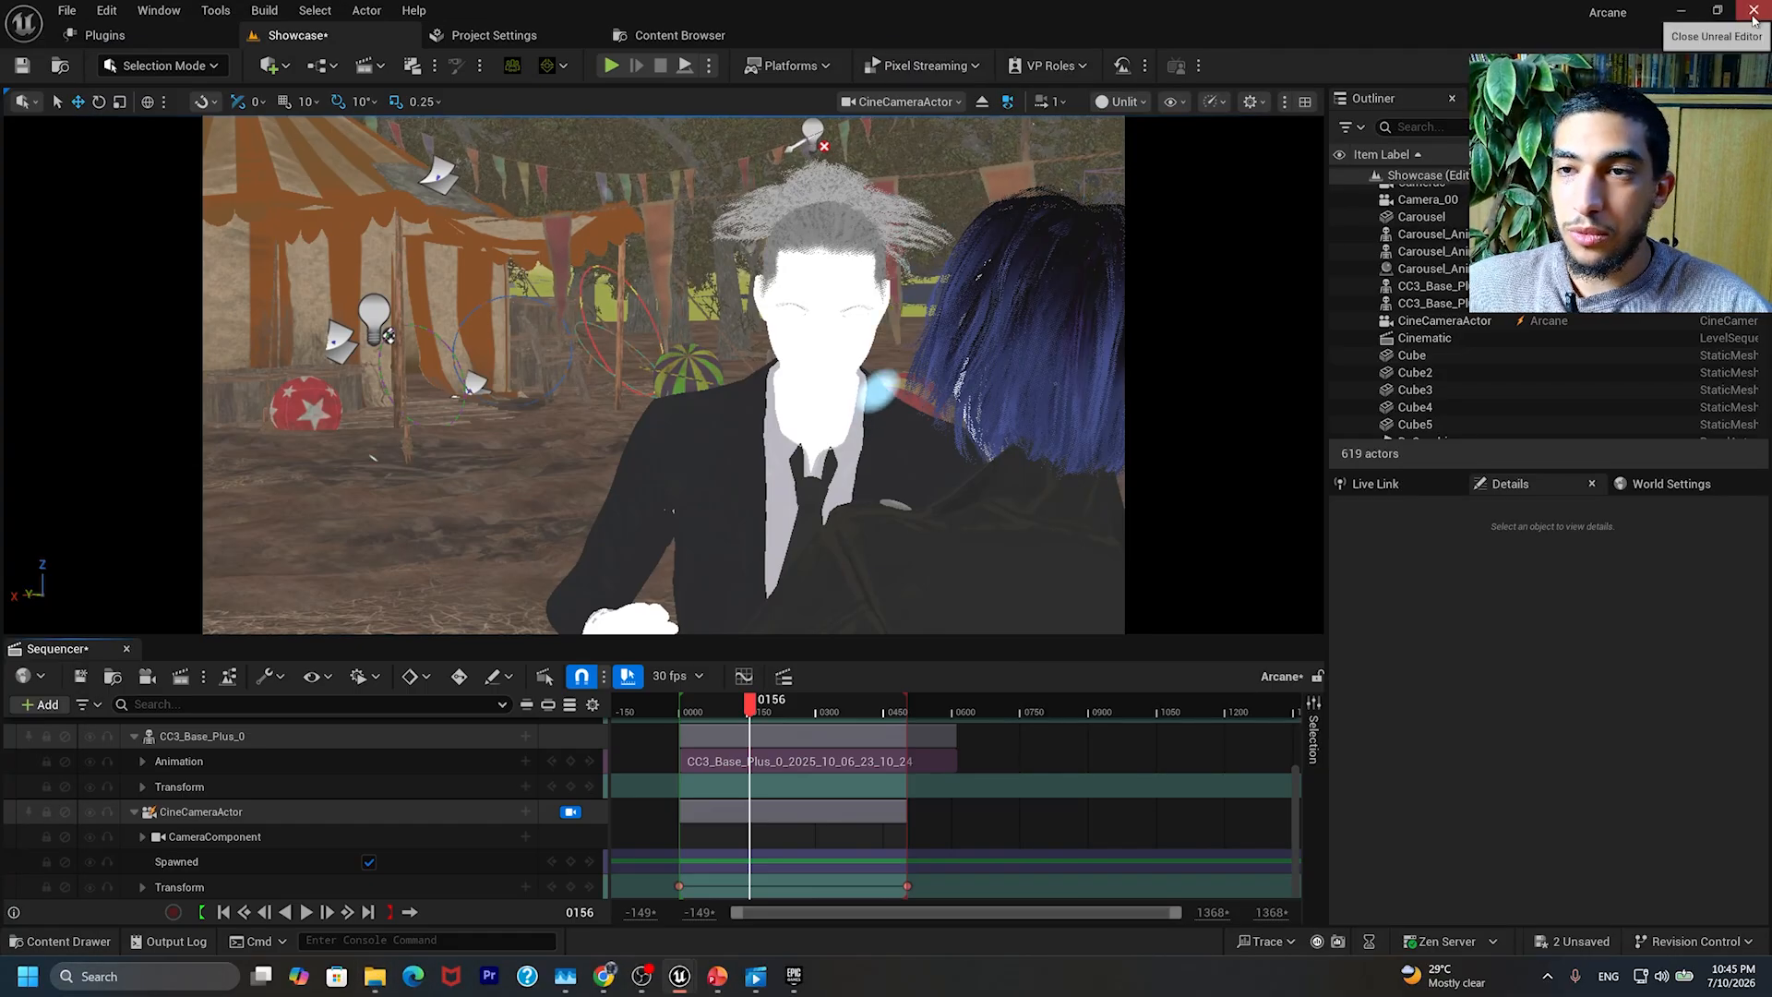
{"action": "key", "text": "ctrl+shift+s"}
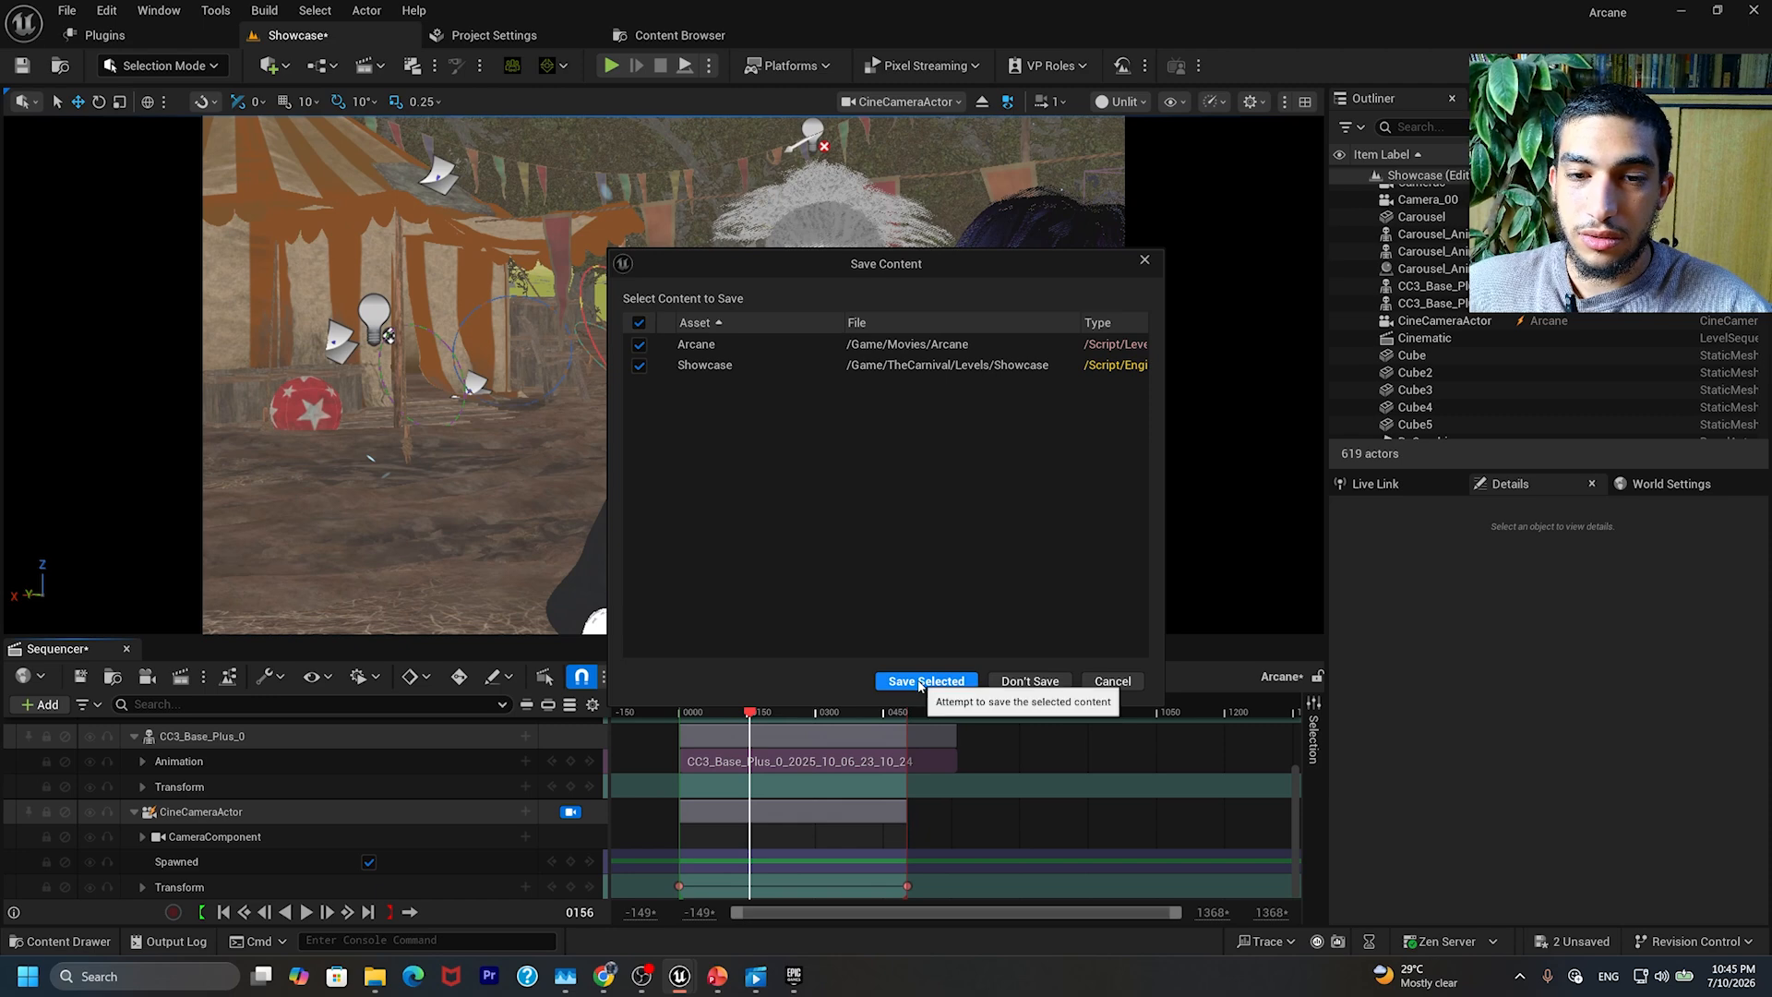
{"action": "left_click", "coordinate": [920, 682]}
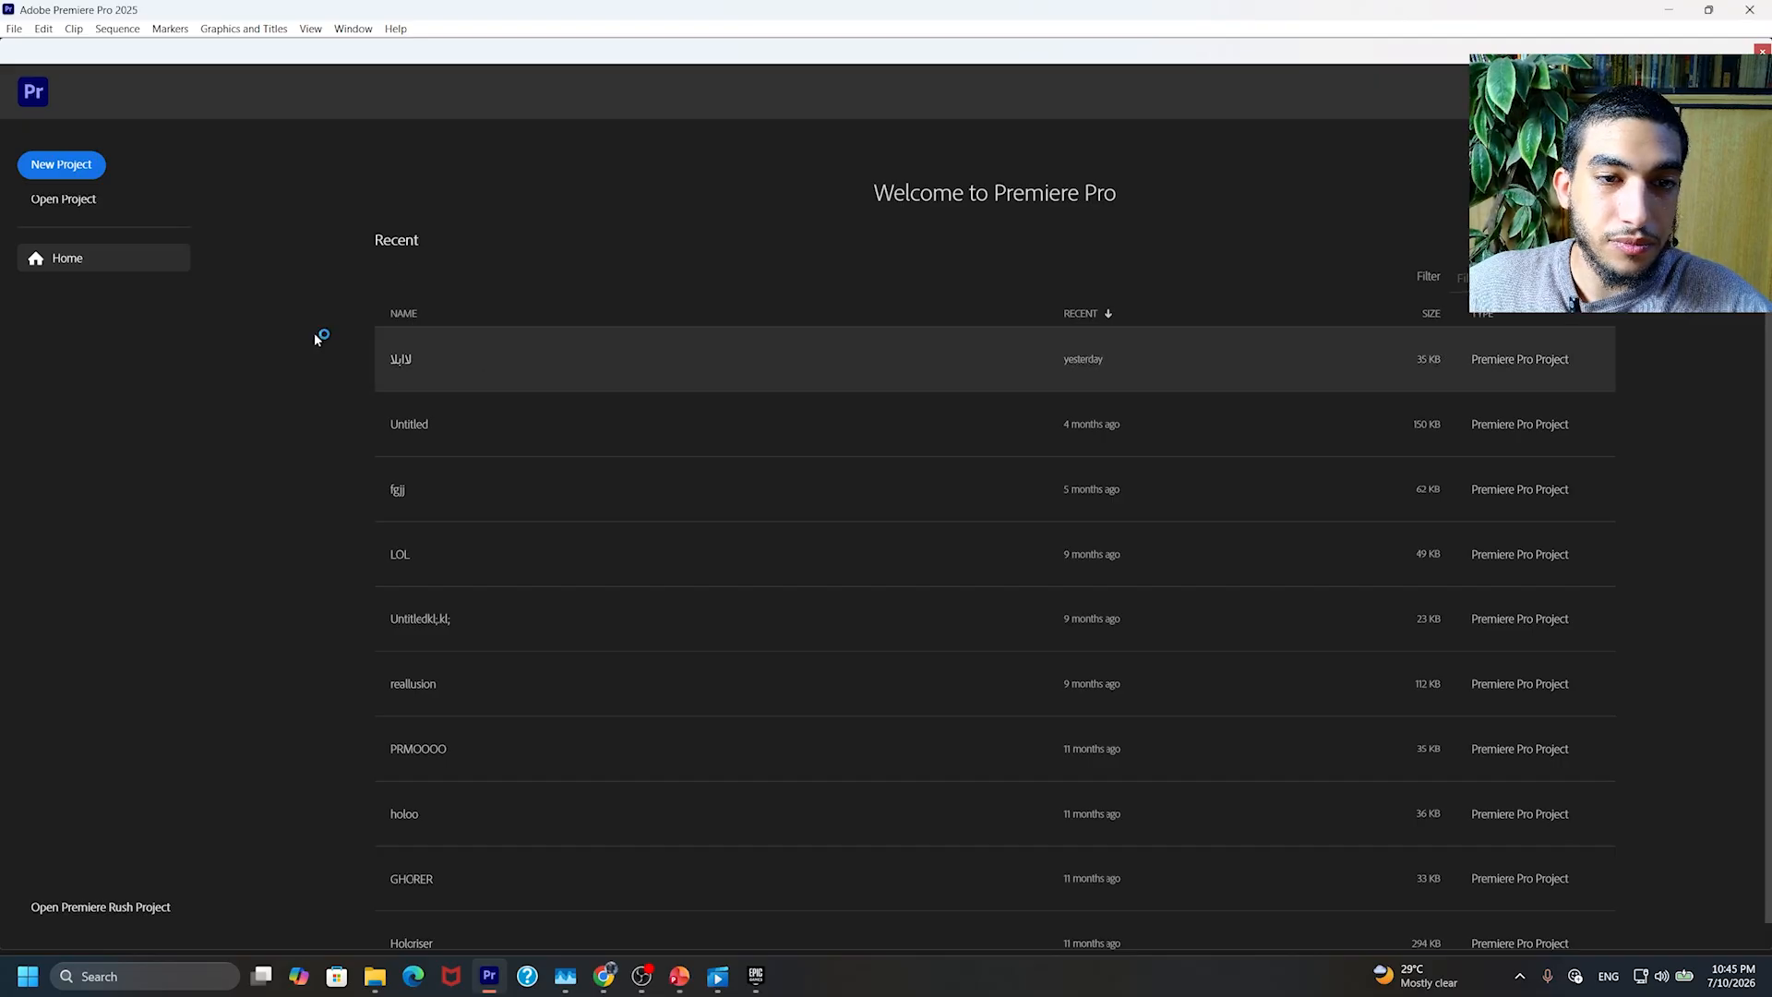
Step: In Premiere Pro, create a new project named Arcaness in D:\Adobe after effects without a template
{"action": "left_click", "coordinate": [61, 165]}
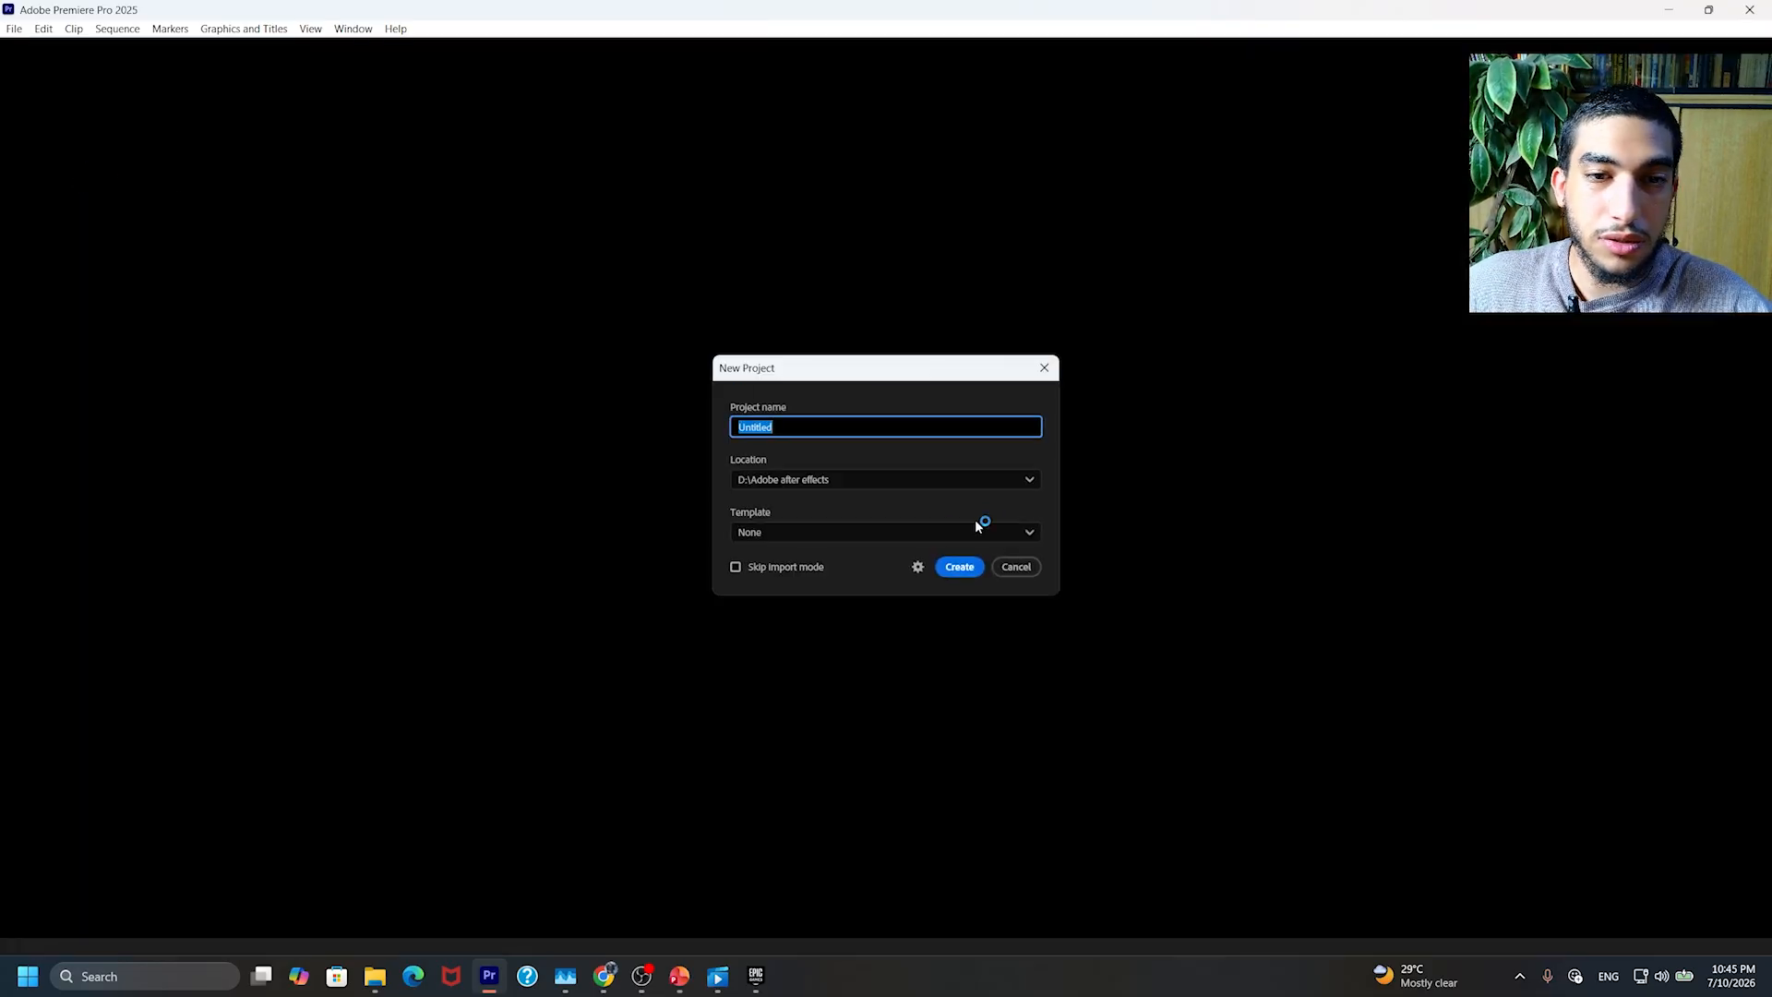
{"action": "type", "text": "Arcaness"}
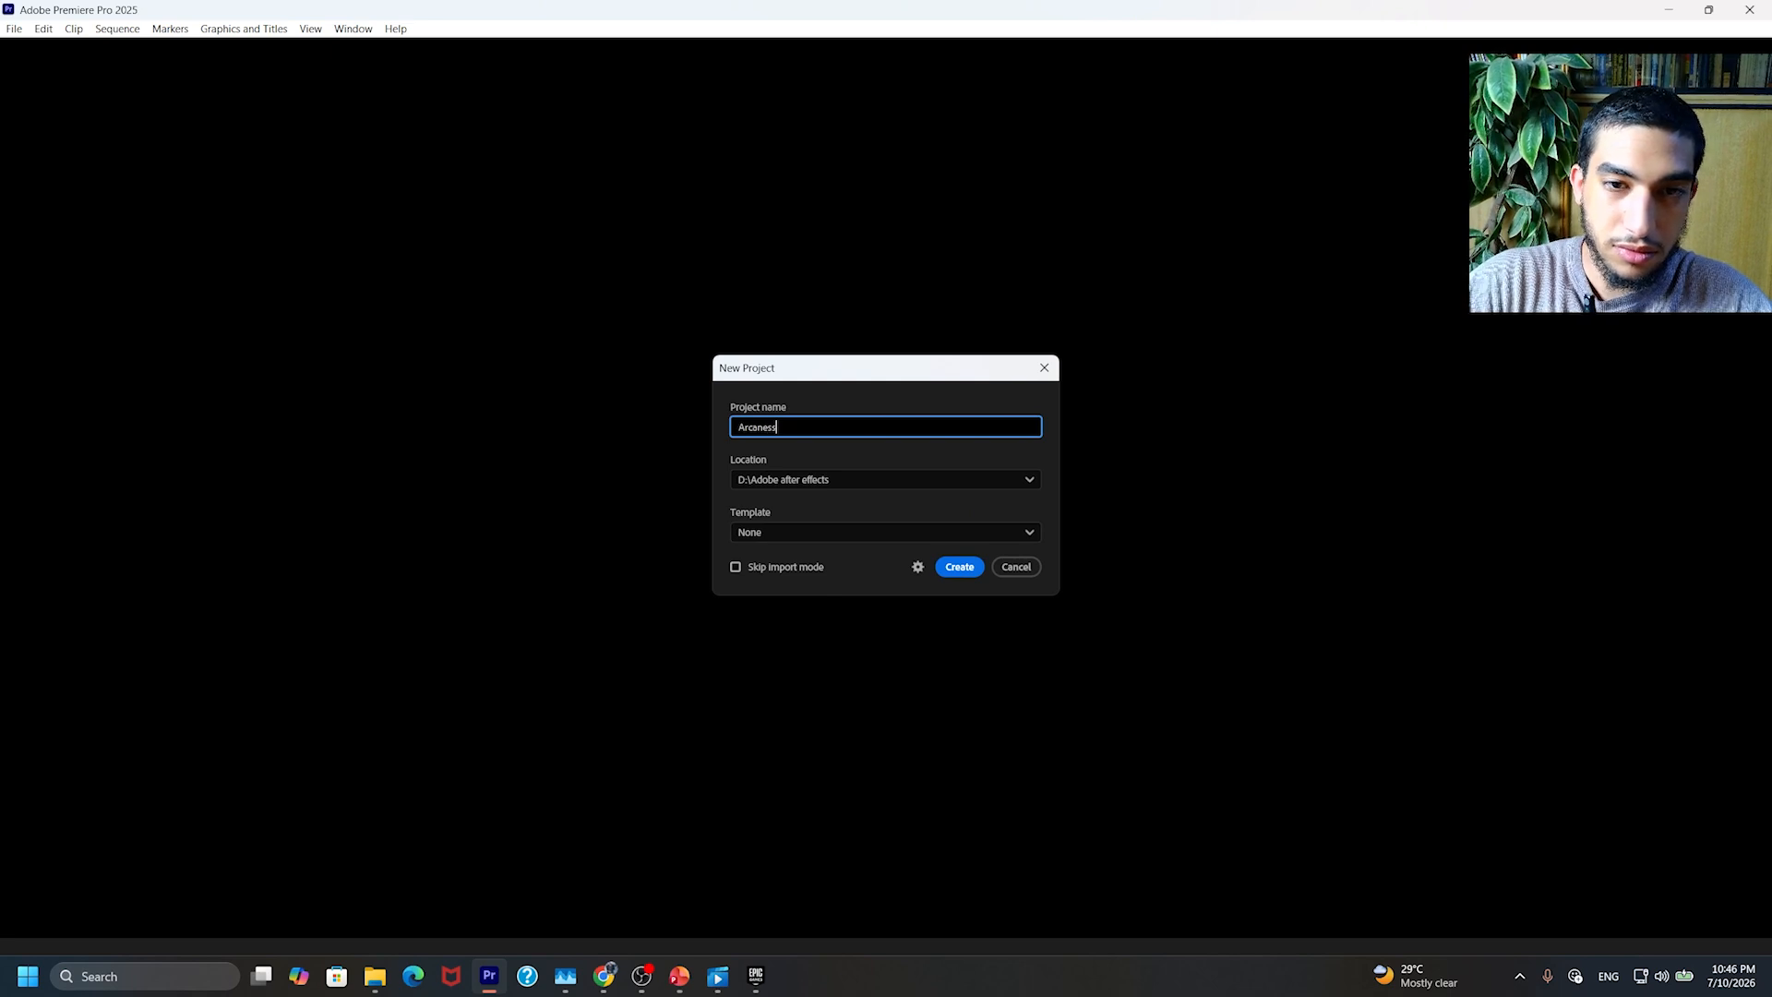
{"action": "key", "text": "Return"}
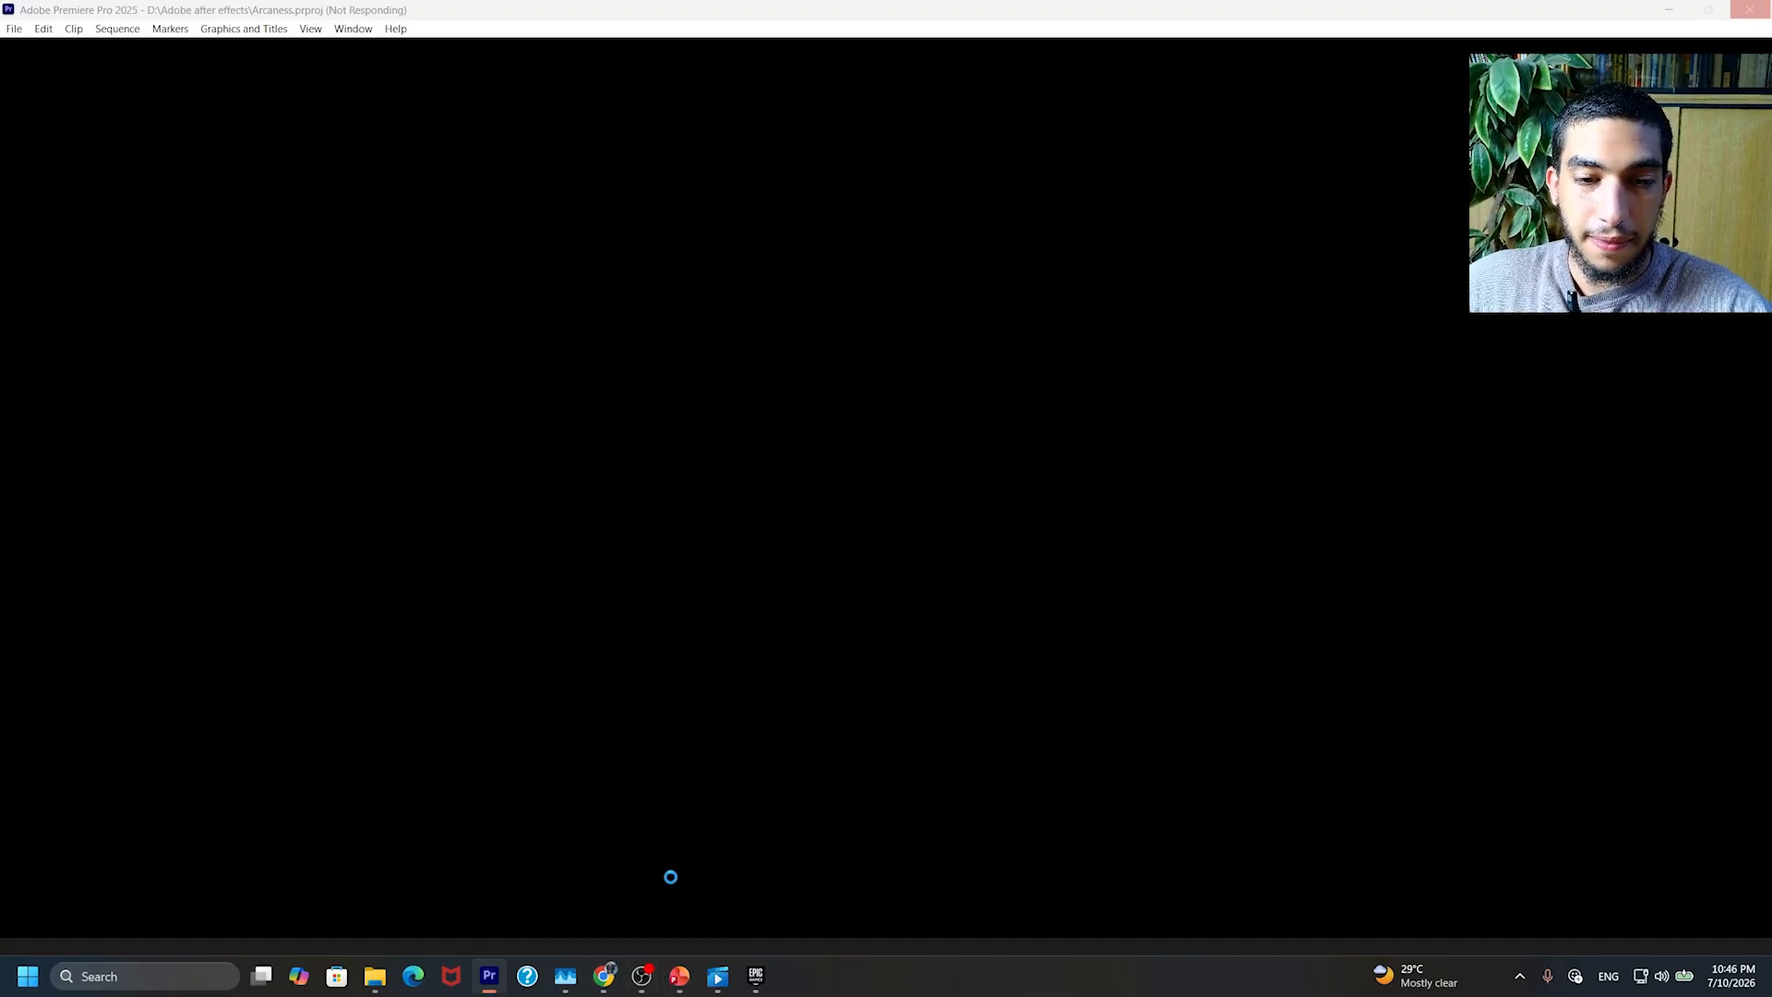
Step: Switch to PowerPoint and review the lesson slides from Environment Setup through to the closing summary
{"action": "left_click", "coordinate": [683, 978]}
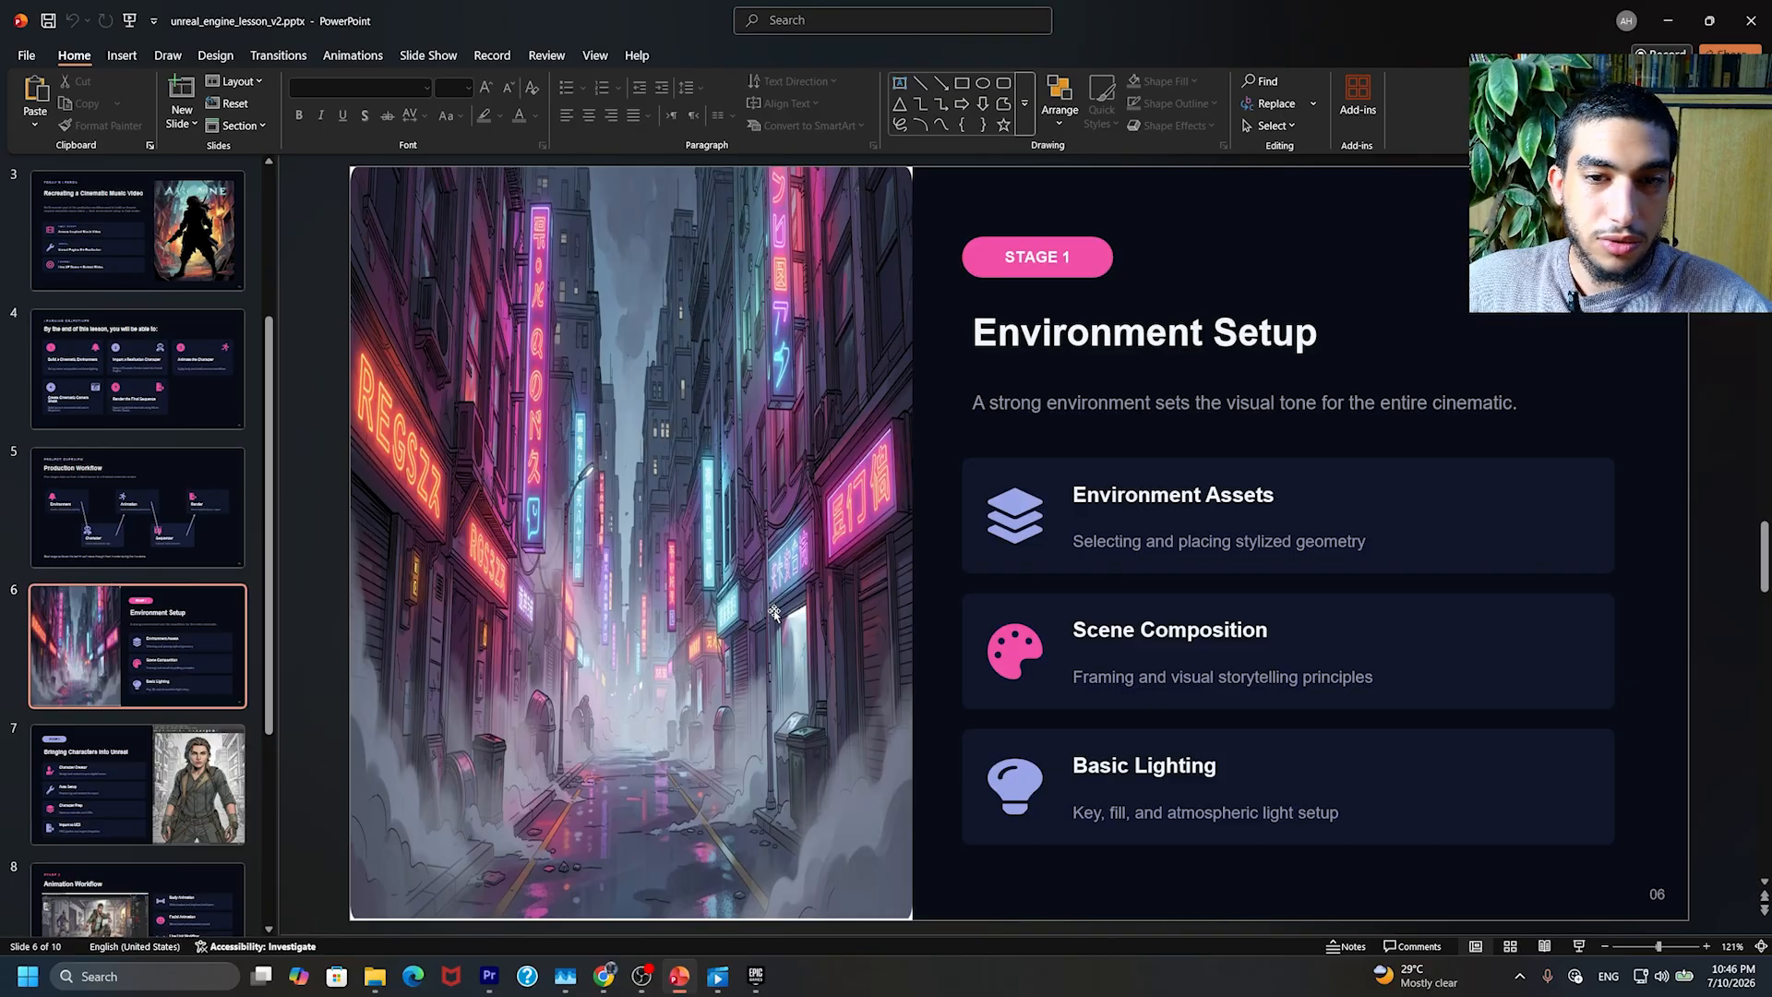
{"action": "scroll", "coordinate": [773, 613], "scroll_direction": "down", "scroll_amount": 1}
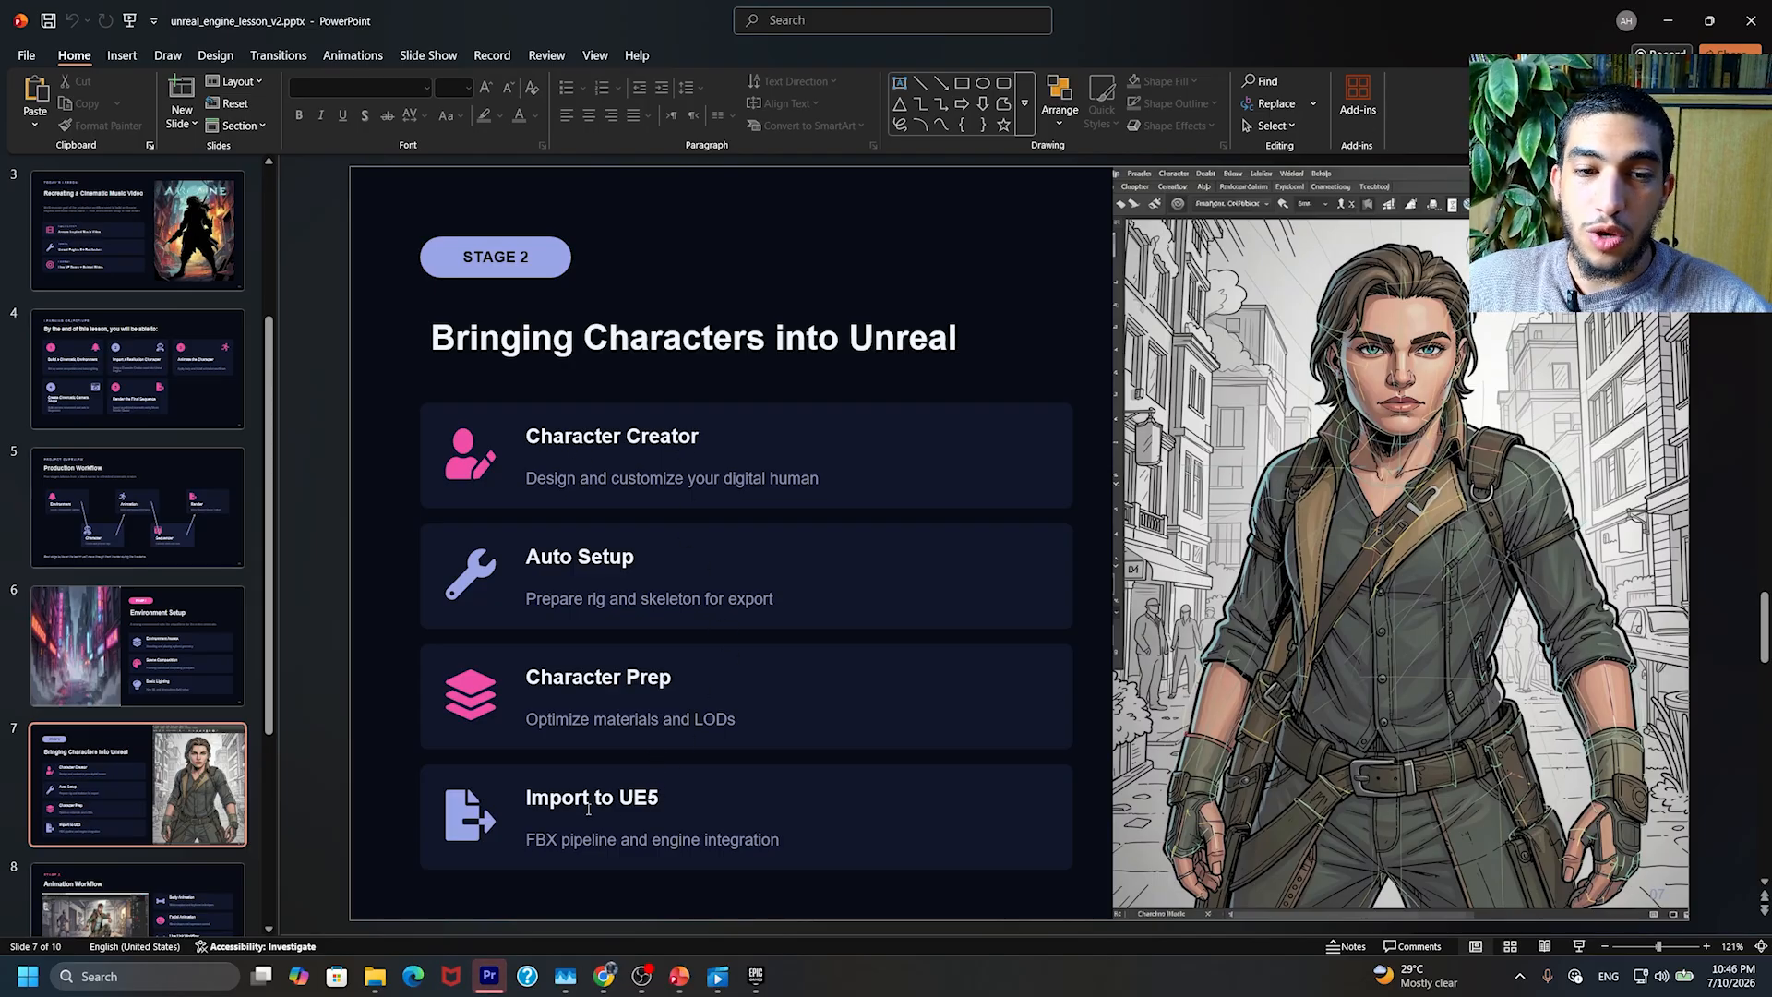
{"action": "scroll", "coordinate": [646, 806], "scroll_direction": "down", "scroll_amount": 1}
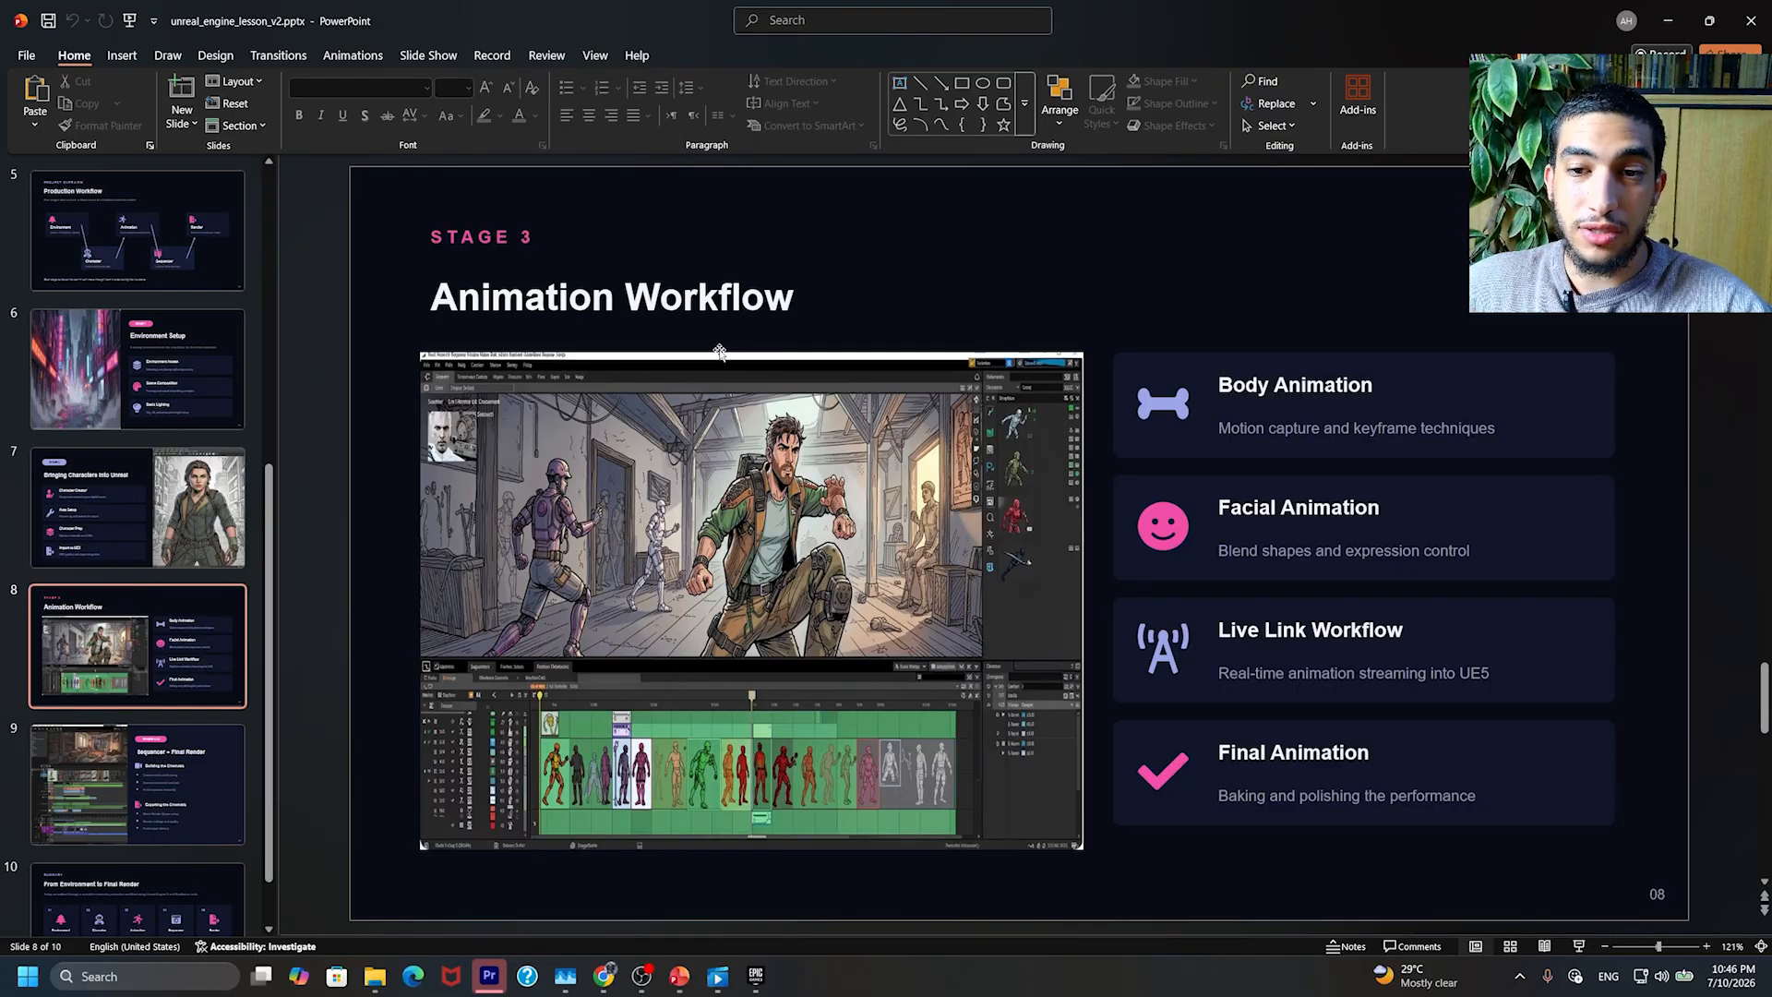
{"action": "scroll", "coordinate": [721, 353], "scroll_direction": "down", "scroll_amount": 1}
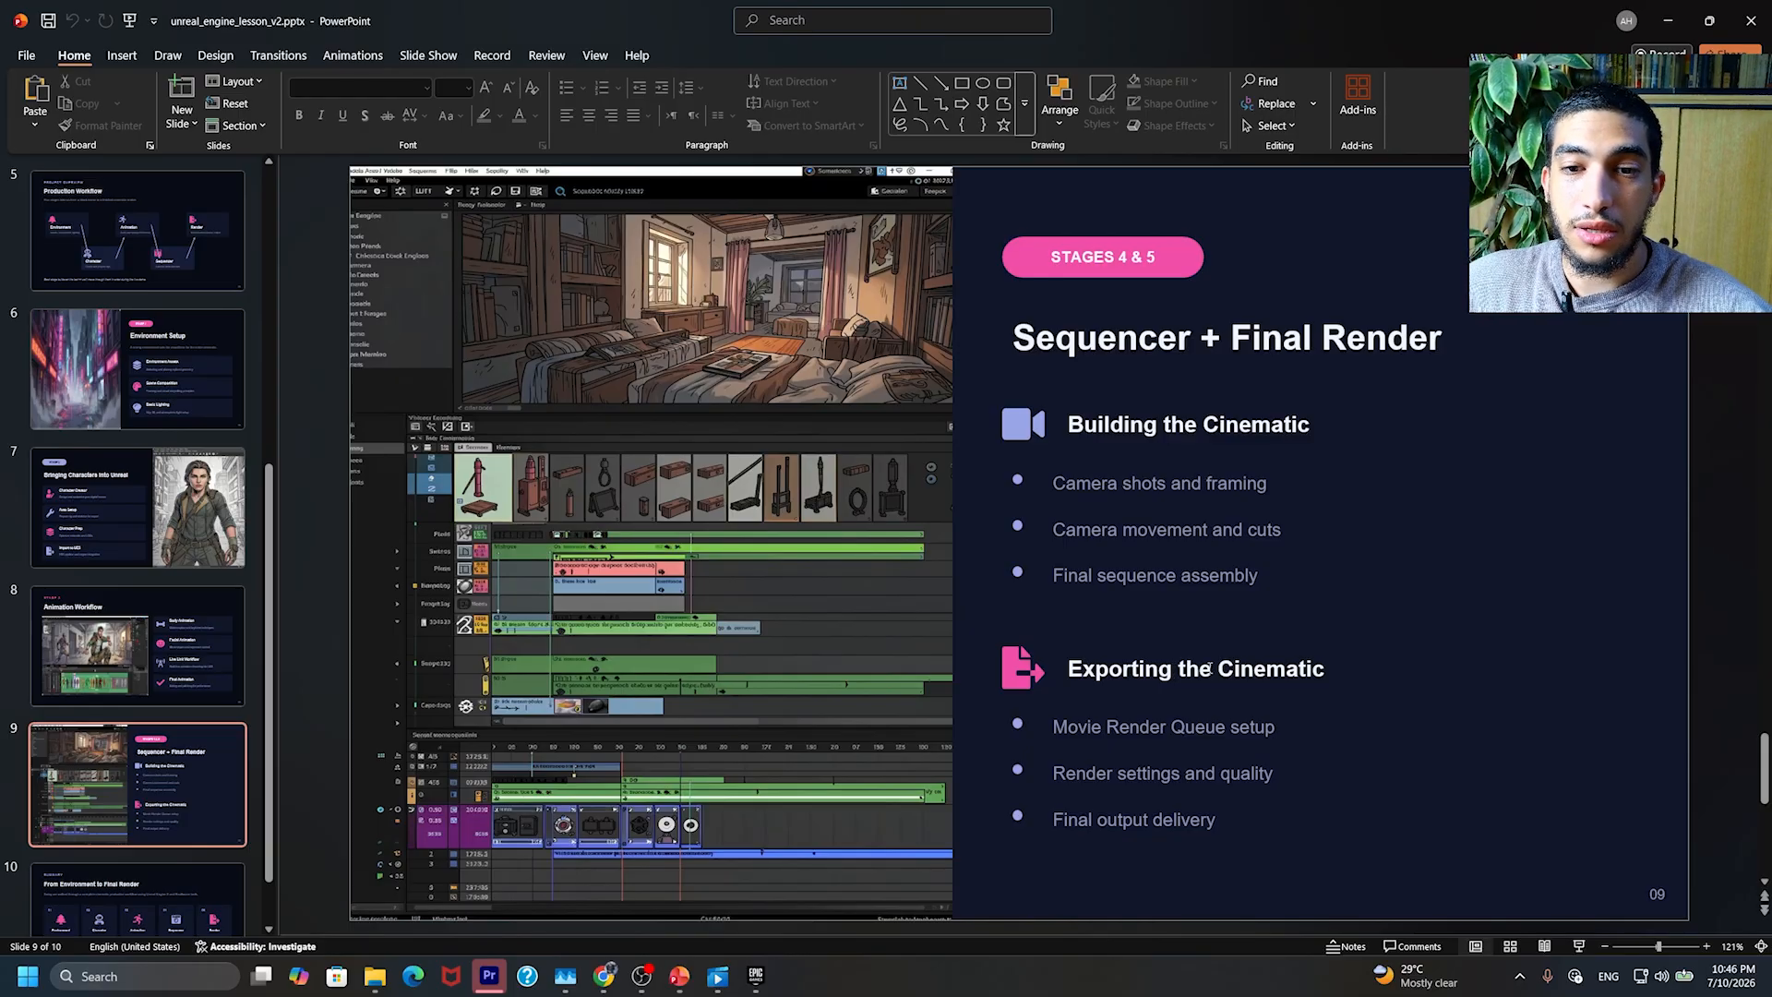
{"action": "scroll", "coordinate": [1209, 668], "scroll_direction": "down", "scroll_amount": 2}
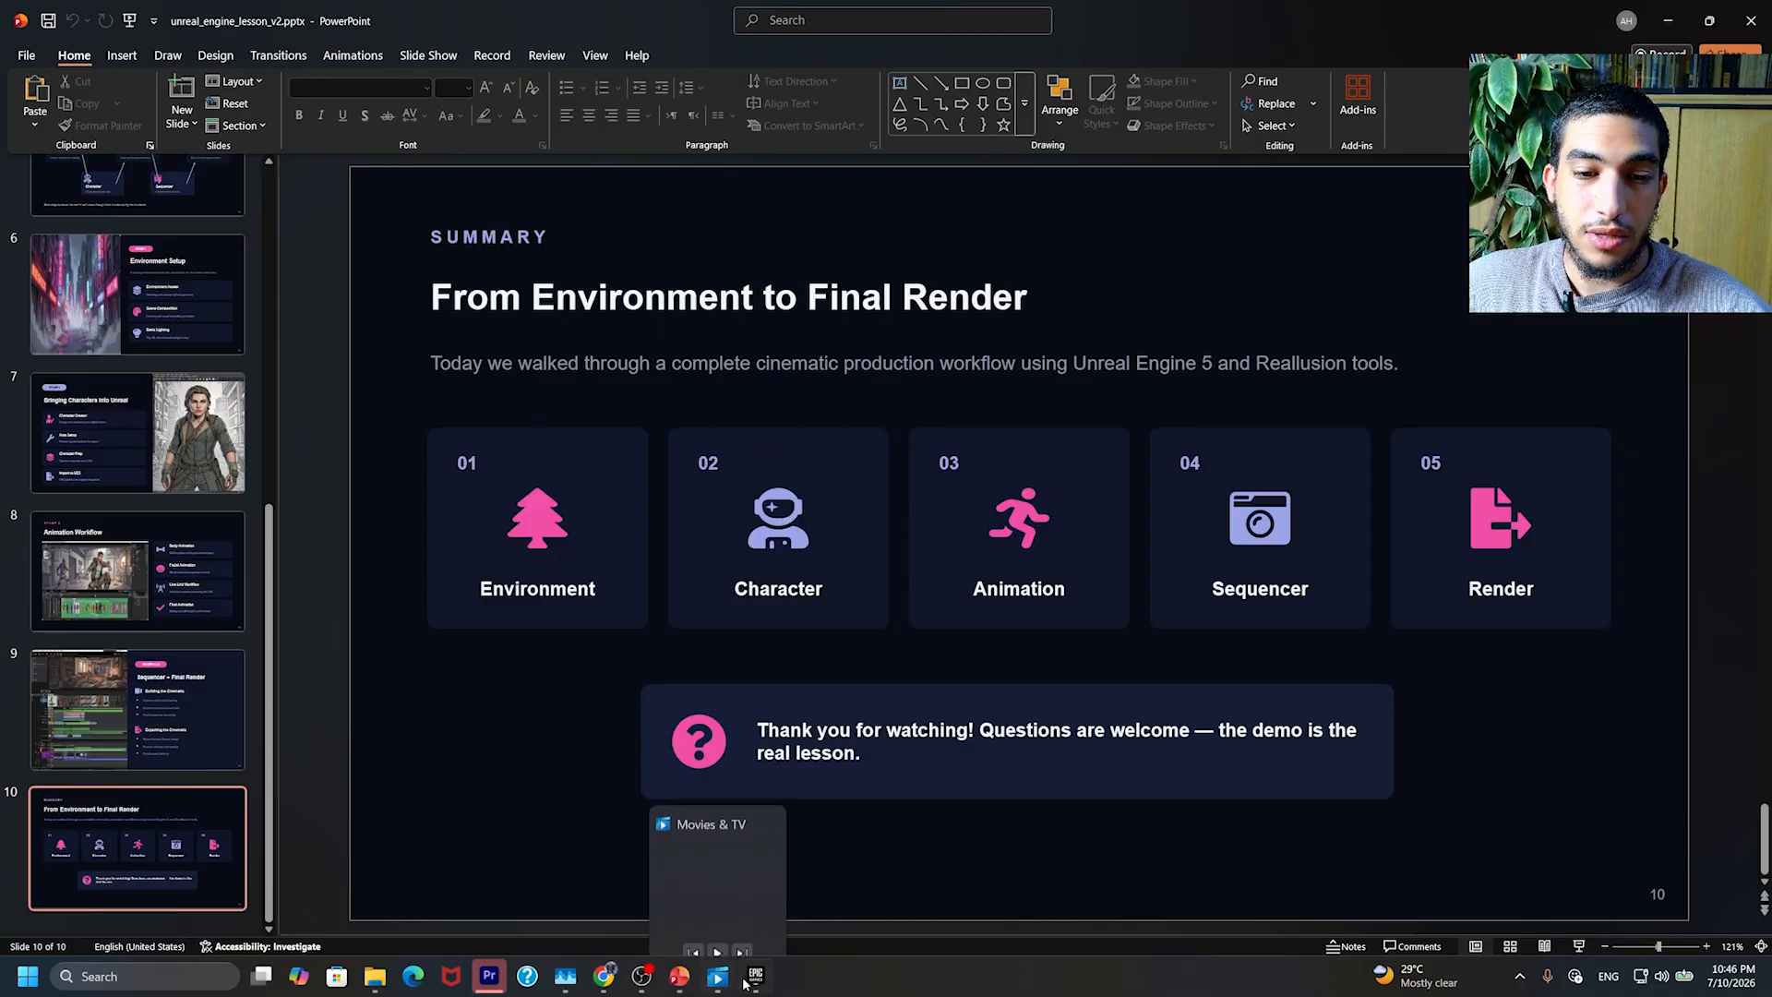
Step: Switch back to Premiere Pro and close the floating AEJuice Pack Manager 4 panel
{"action": "left_click", "coordinate": [477, 982]}
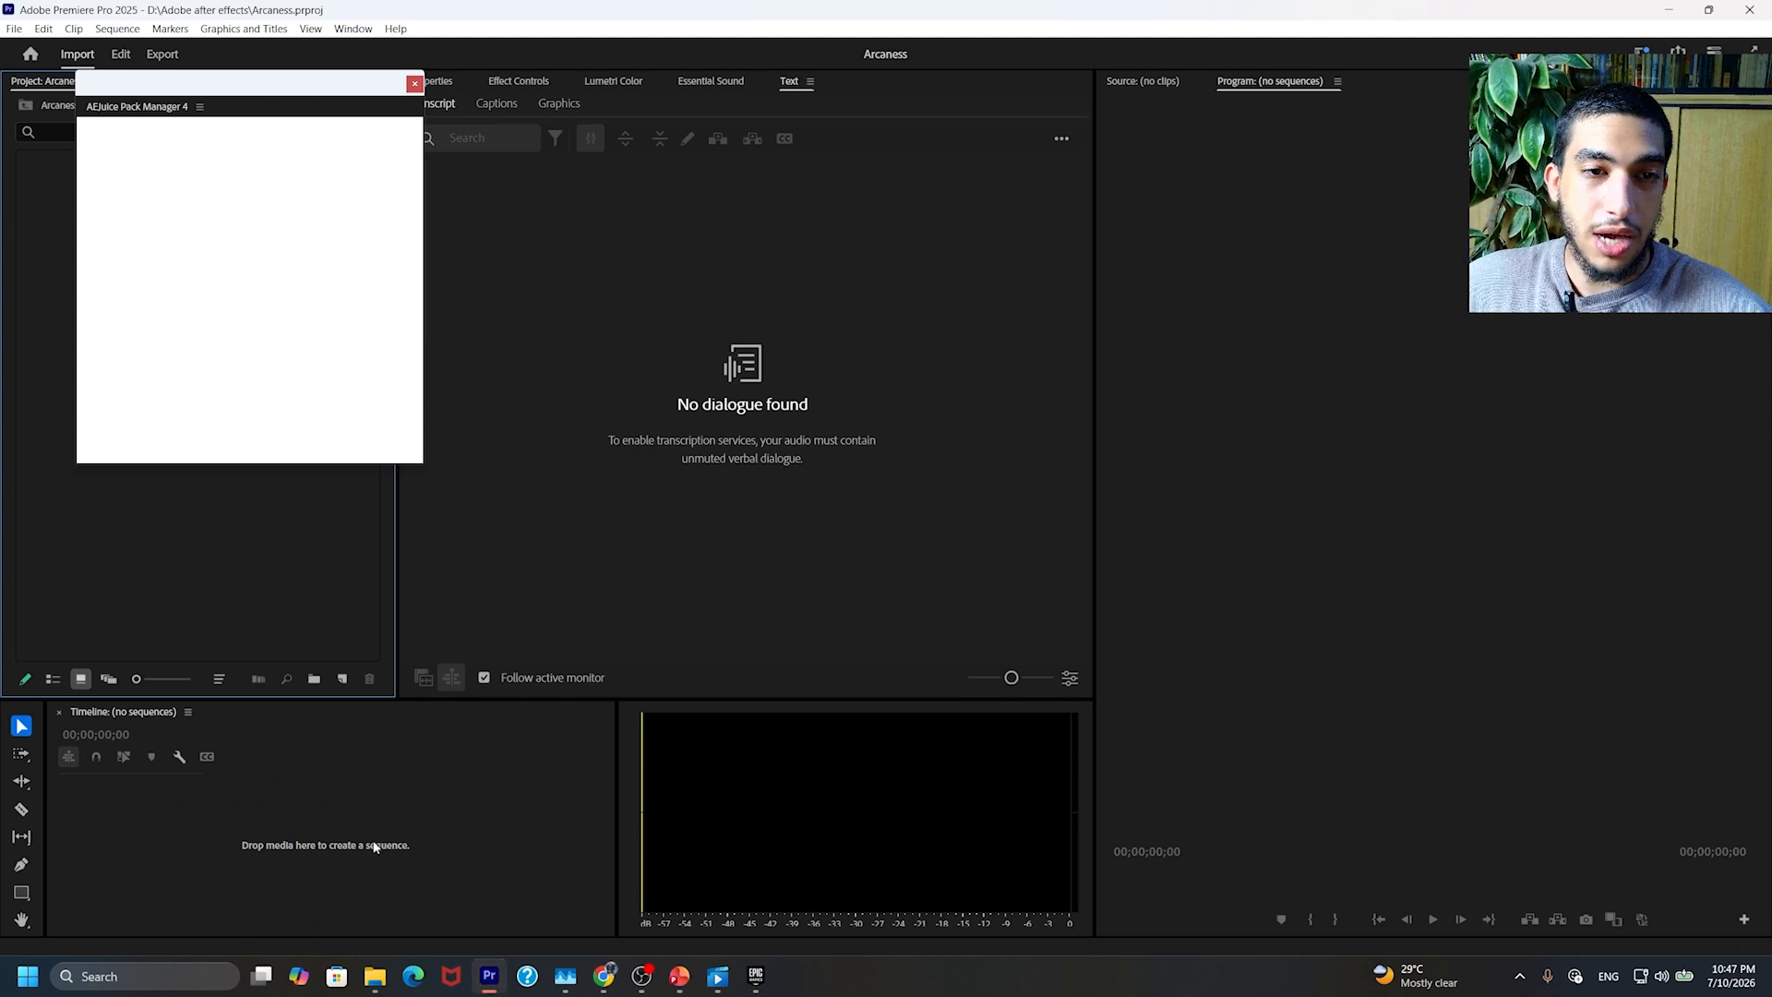
{"action": "left_click", "coordinate": [414, 84]}
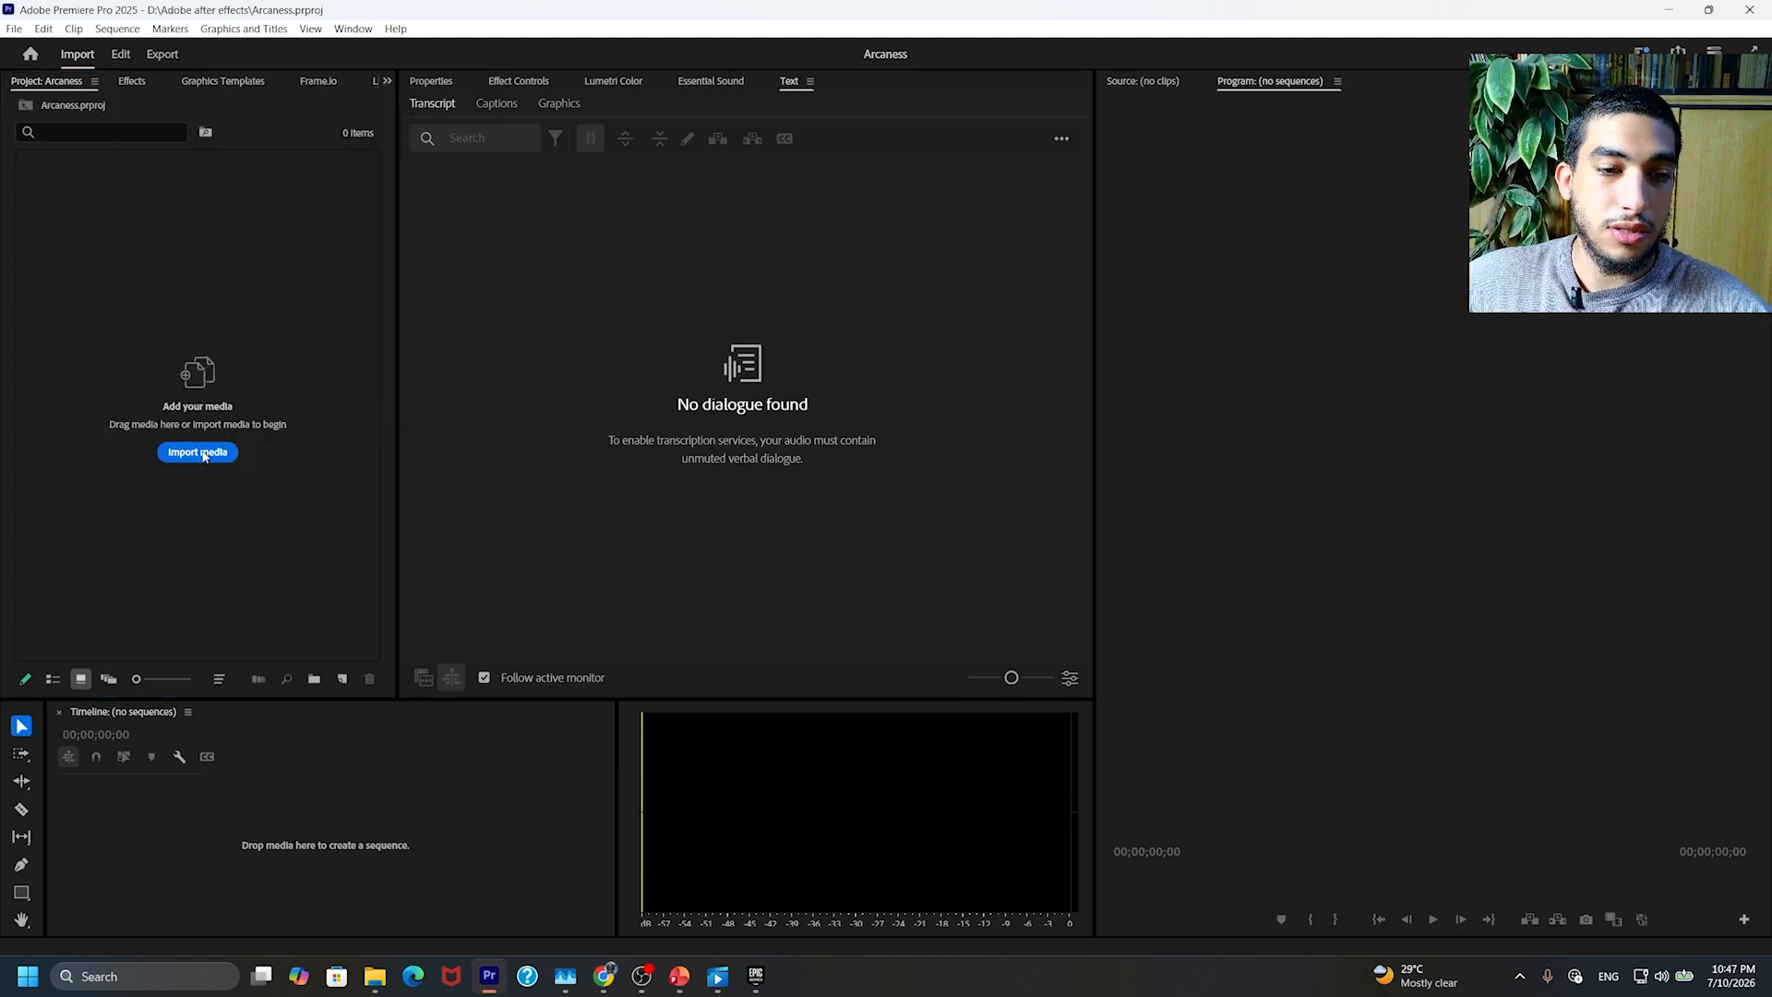
{"action": "left_click", "coordinate": [204, 454]}
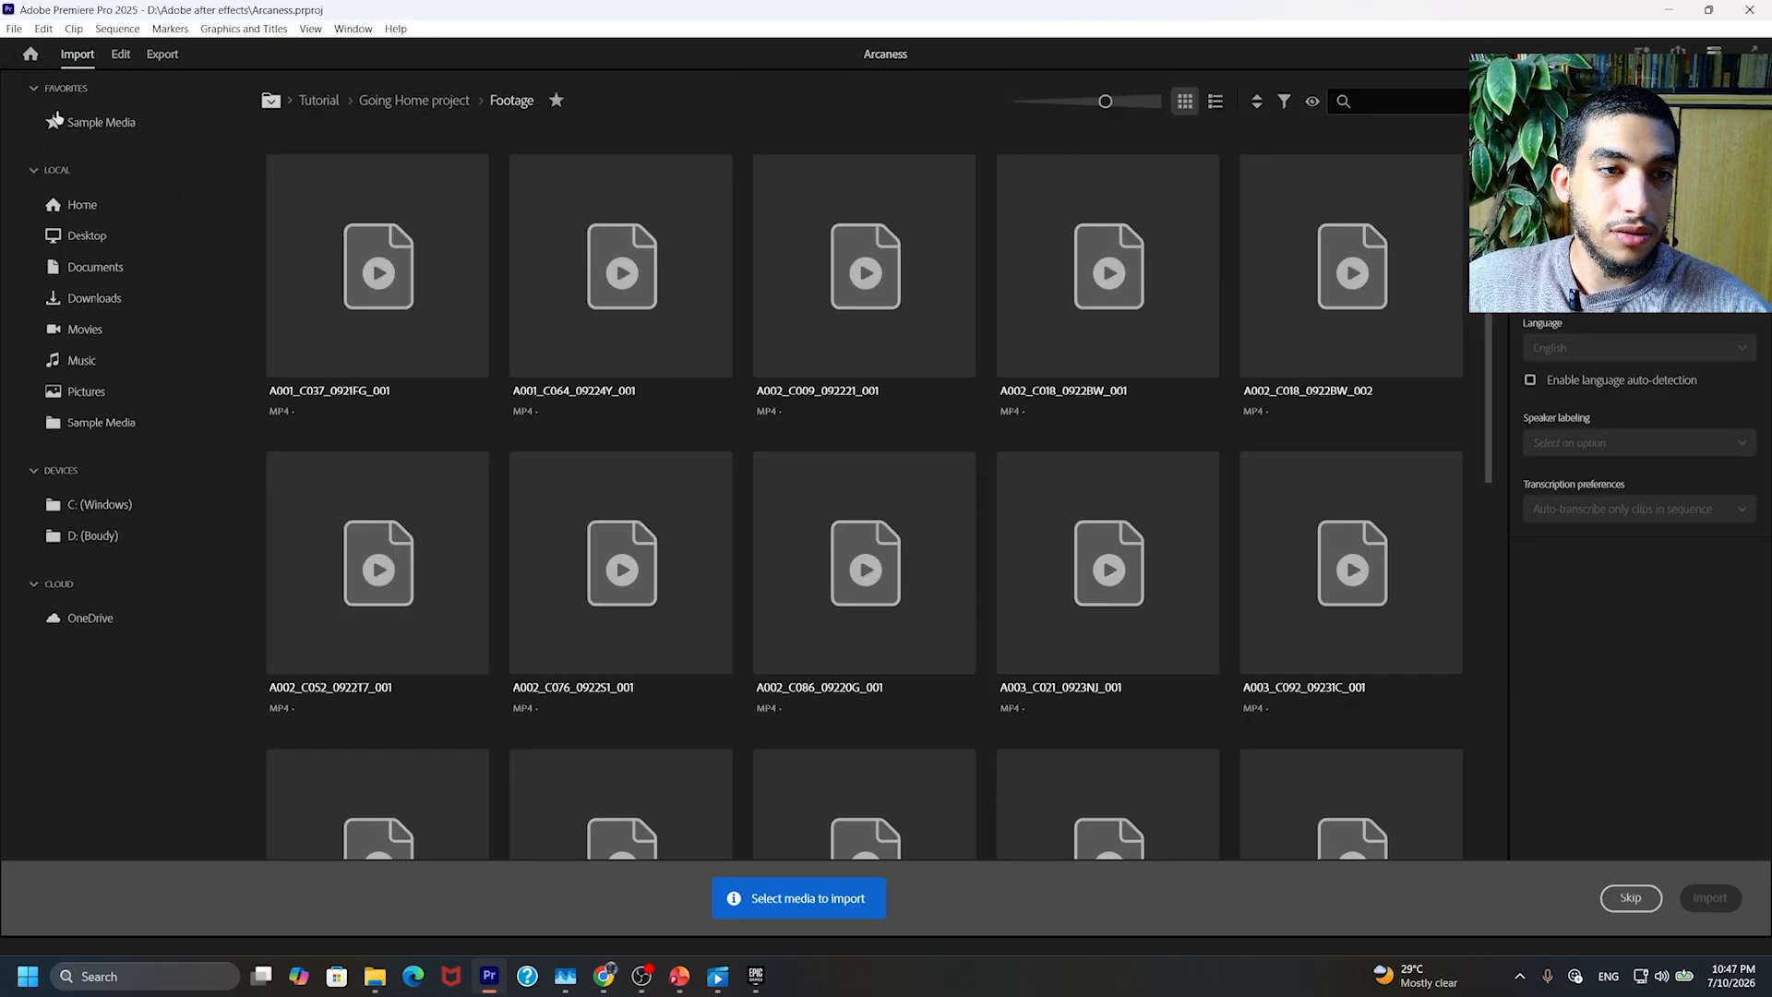
{"action": "left_click", "coordinate": [30, 55]}
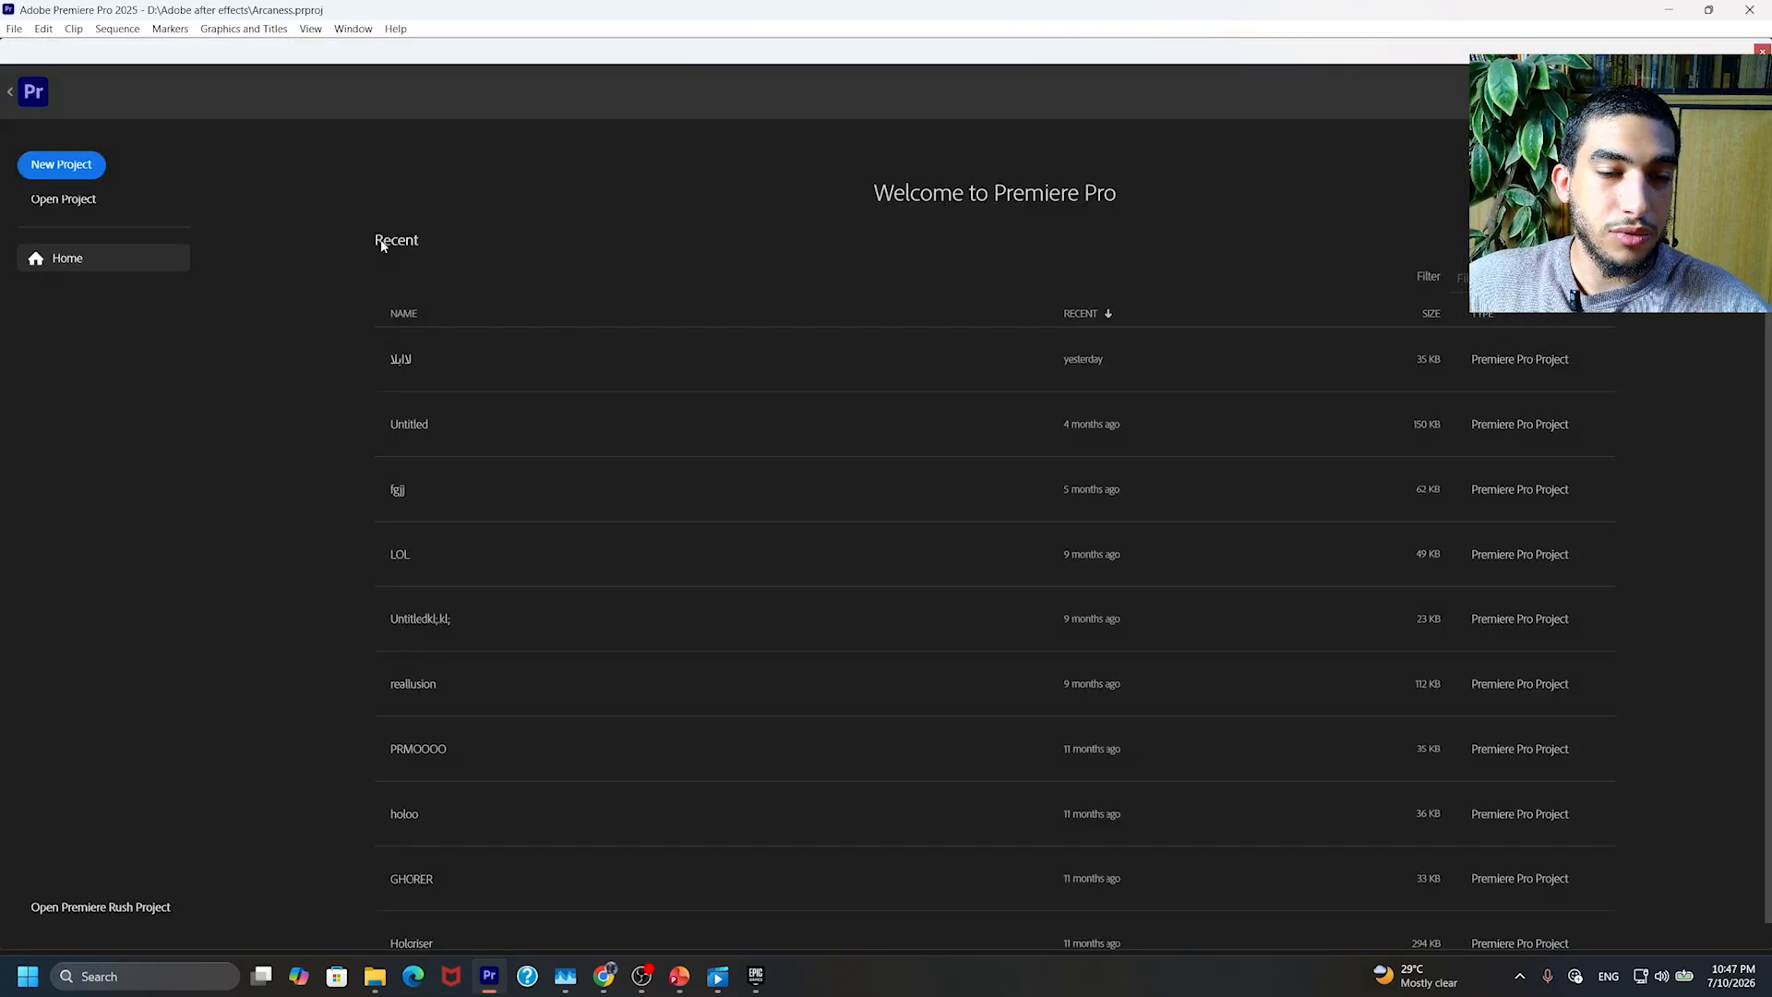
{"action": "left_click", "coordinate": [21, 99]}
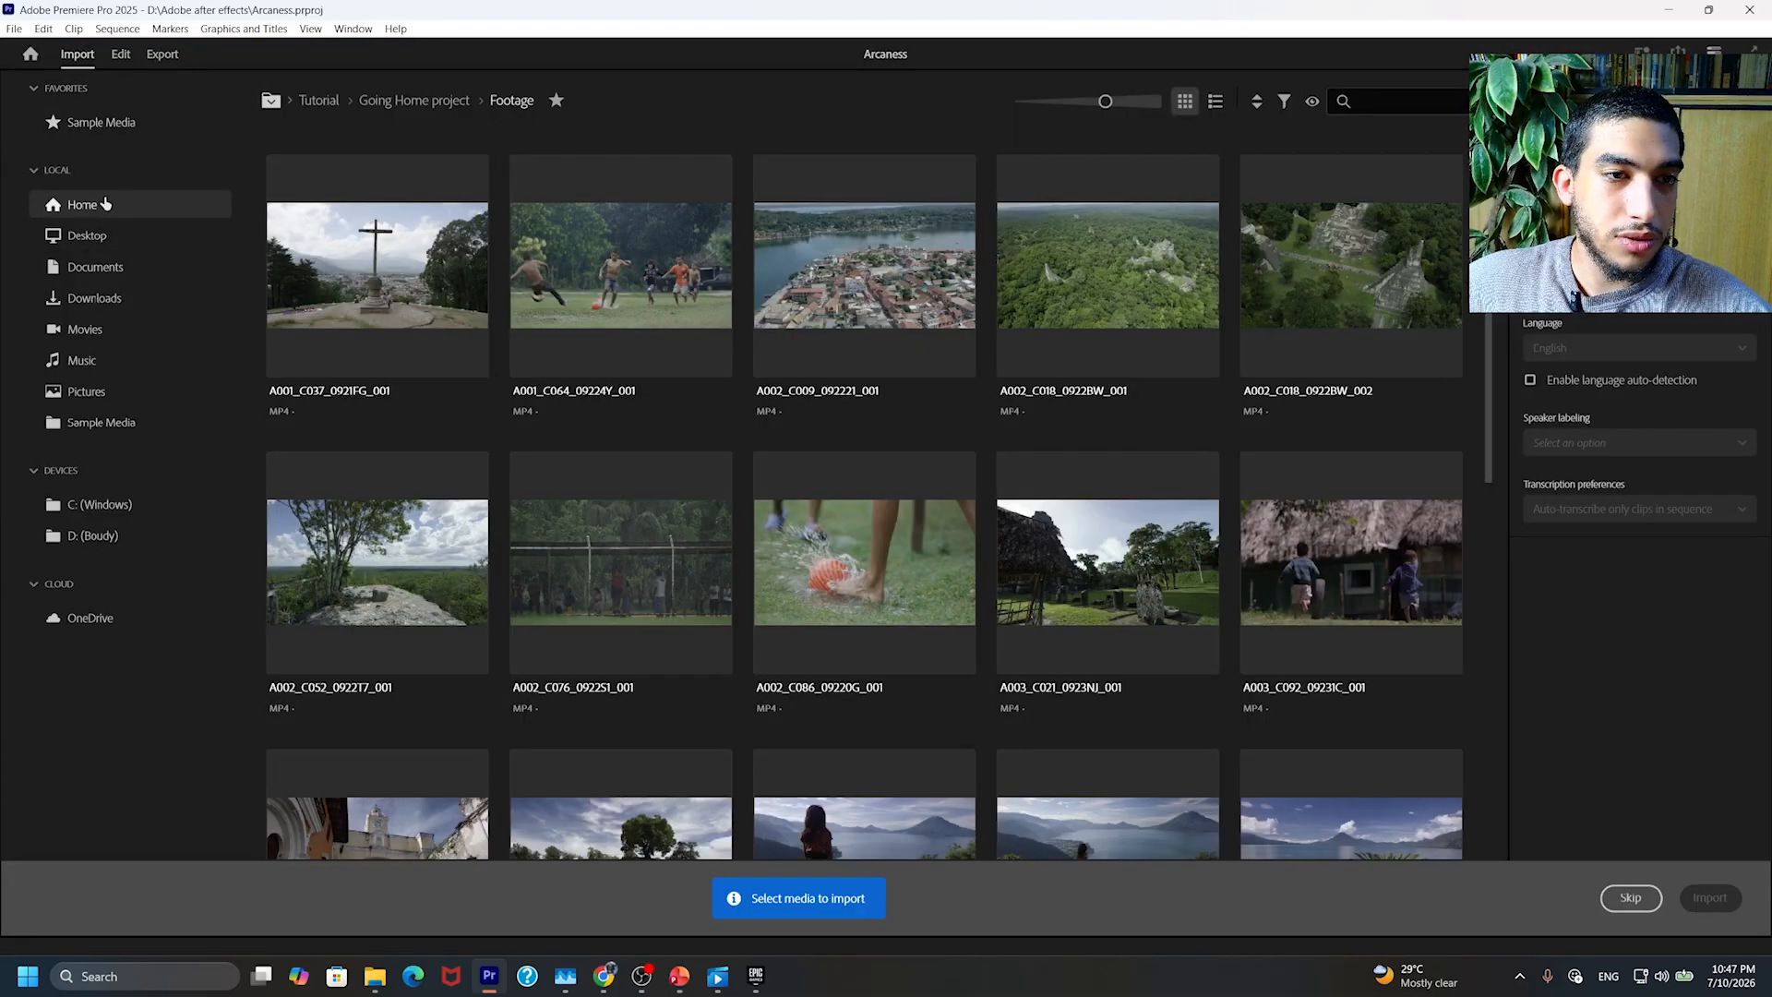
{"action": "left_click", "coordinate": [82, 204]}
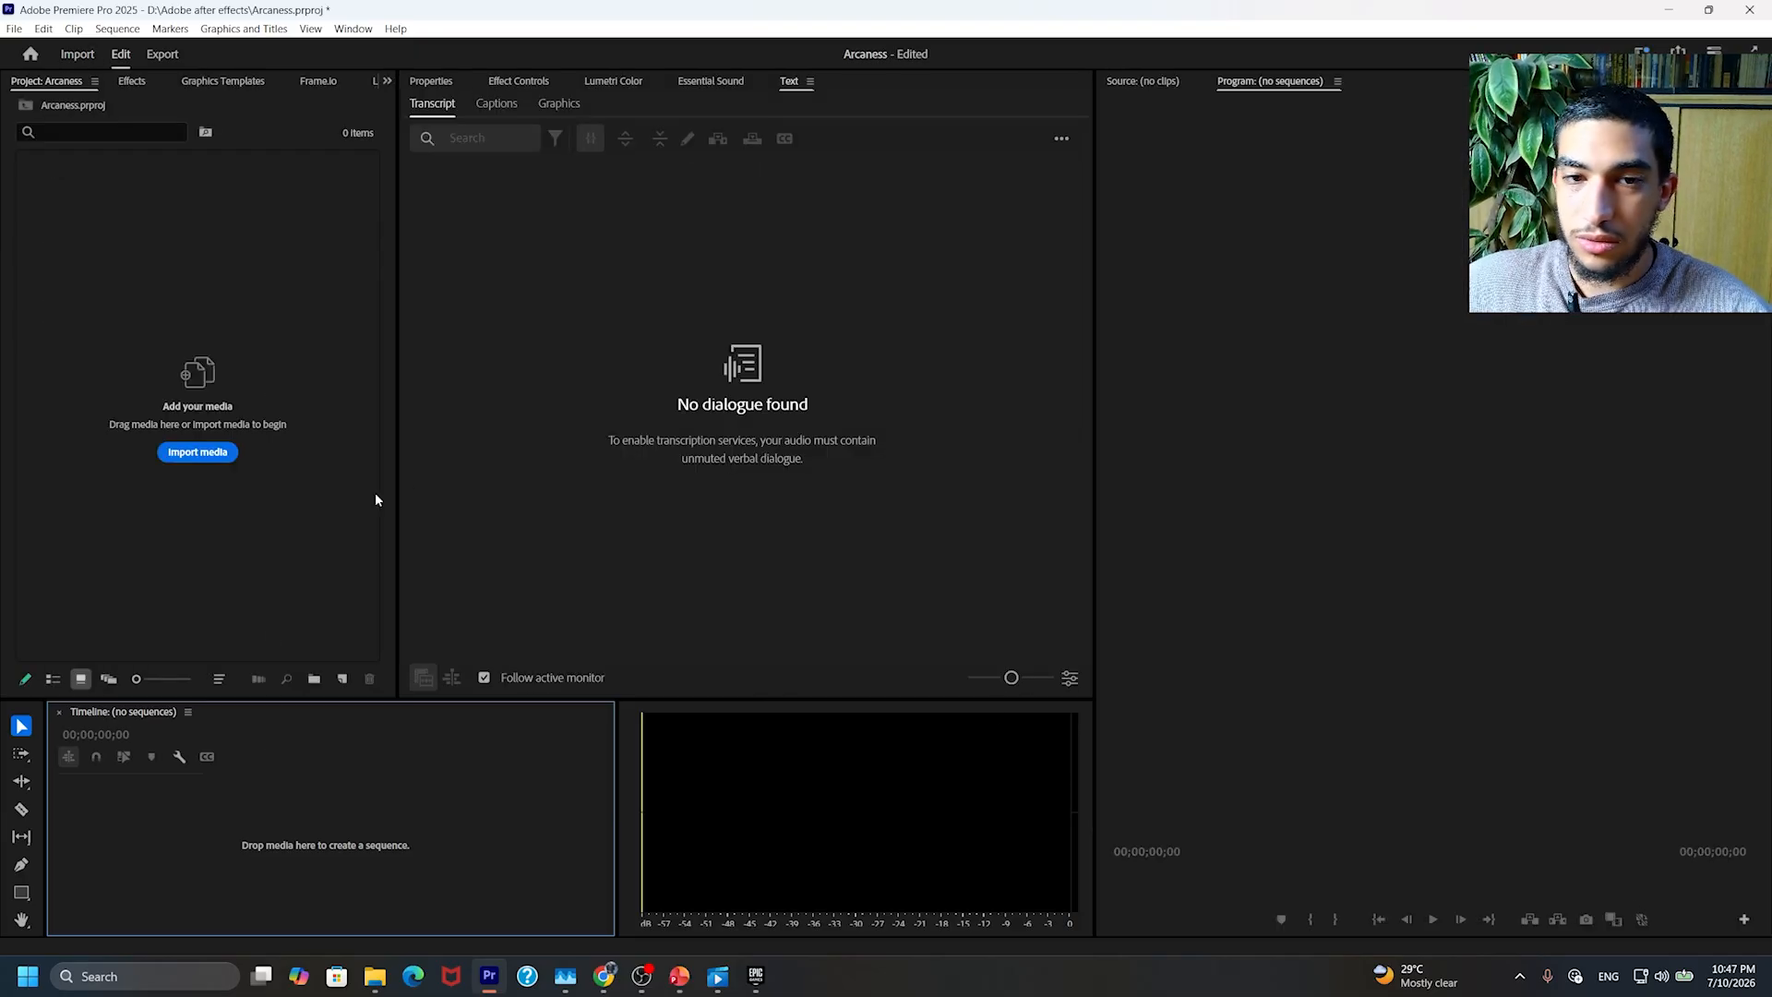
Step: Import NewLevelSequence.0256.png from New folder (27) in Downloads into the project as an image sequence
{"action": "left_click", "coordinate": [197, 453]}
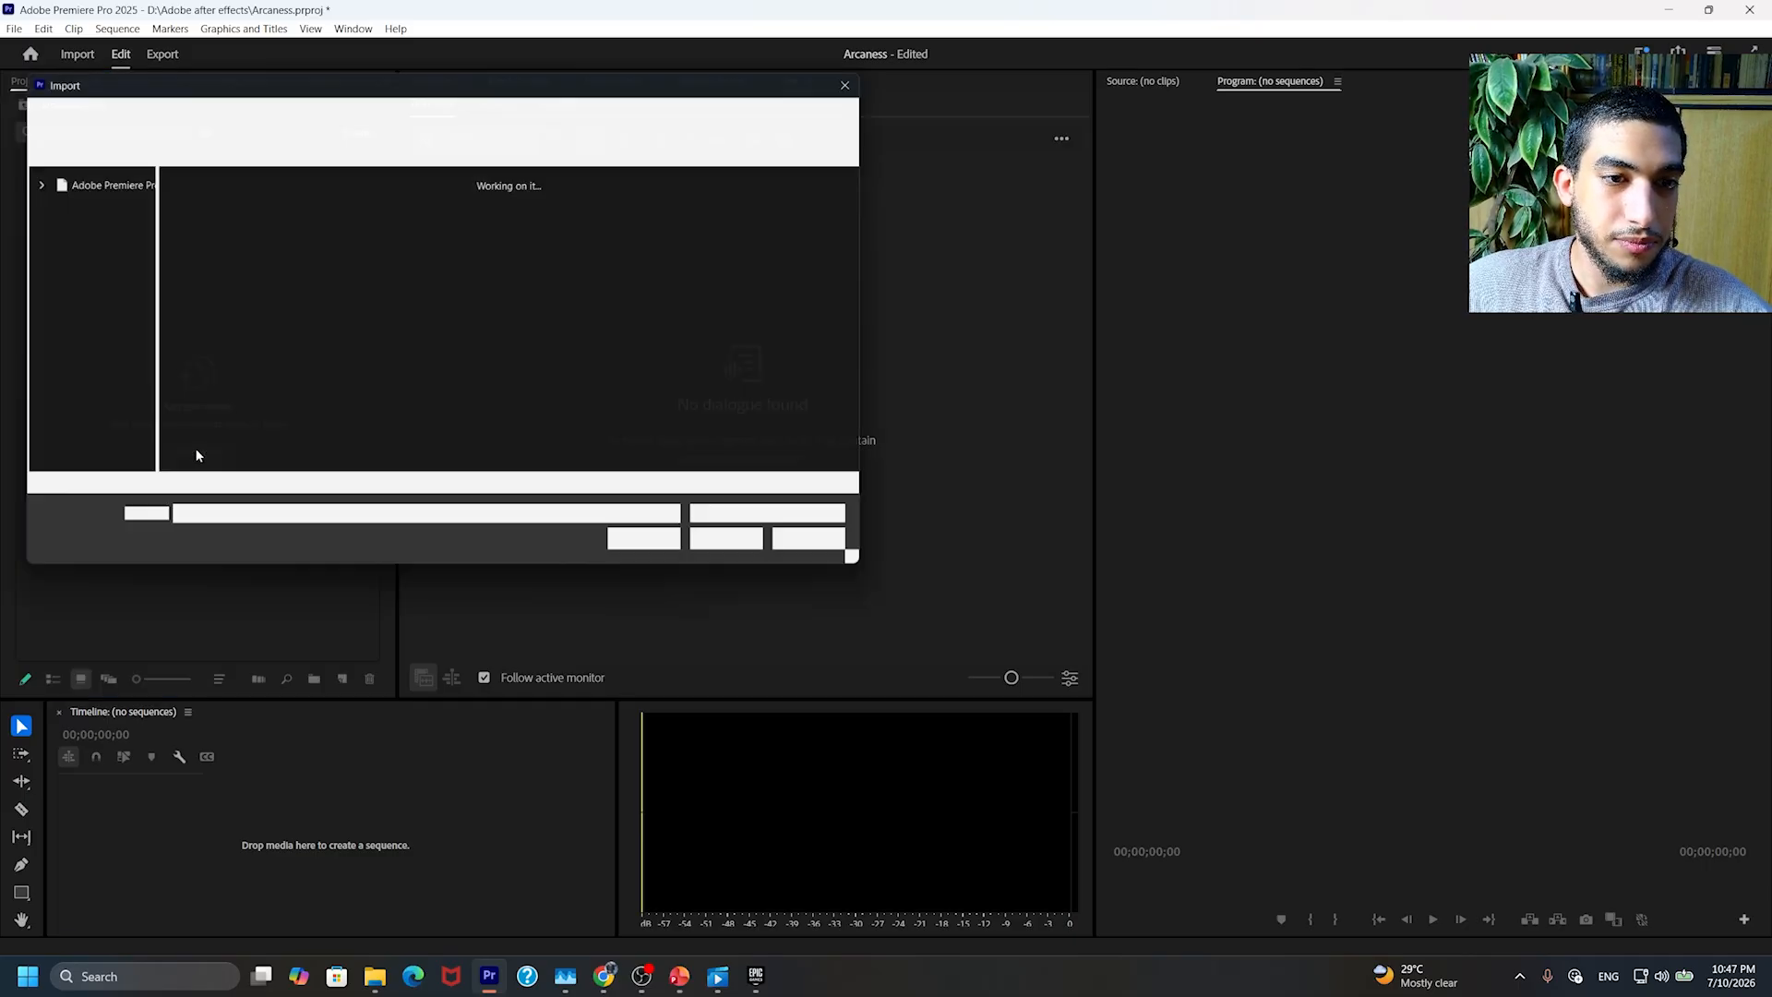
{"action": "left_click", "coordinate": [91, 259]}
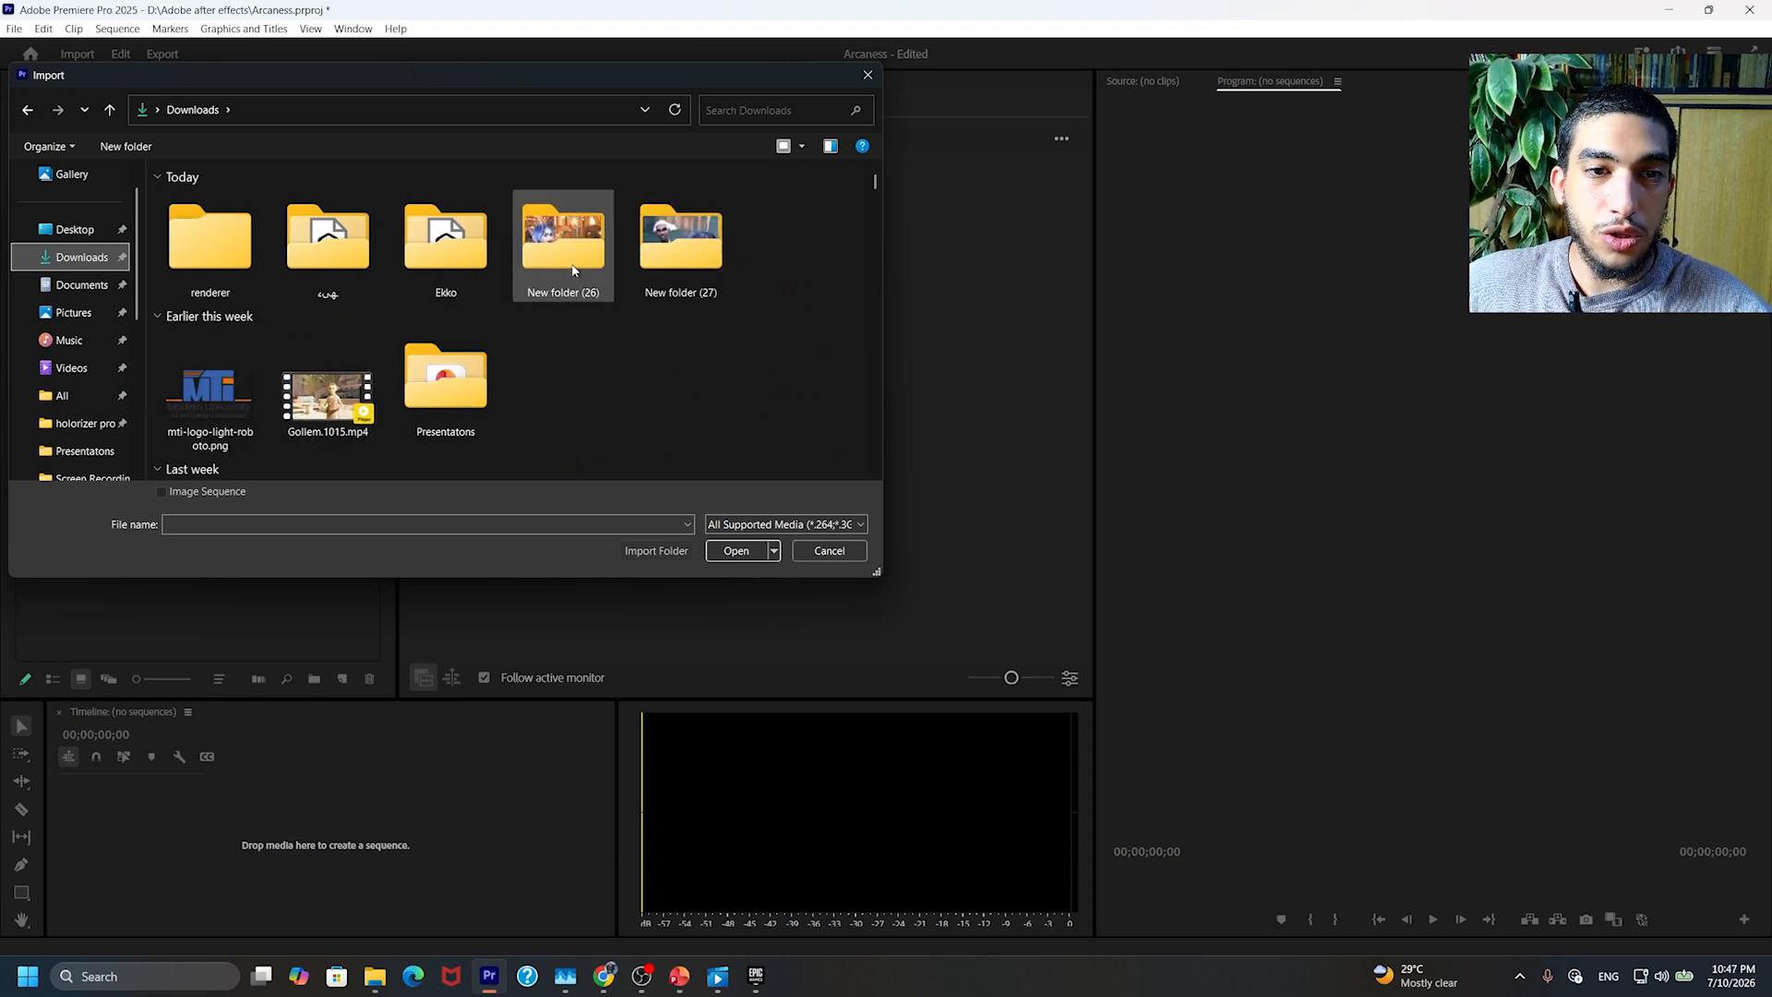
{"action": "left_click", "coordinate": [685, 260]}
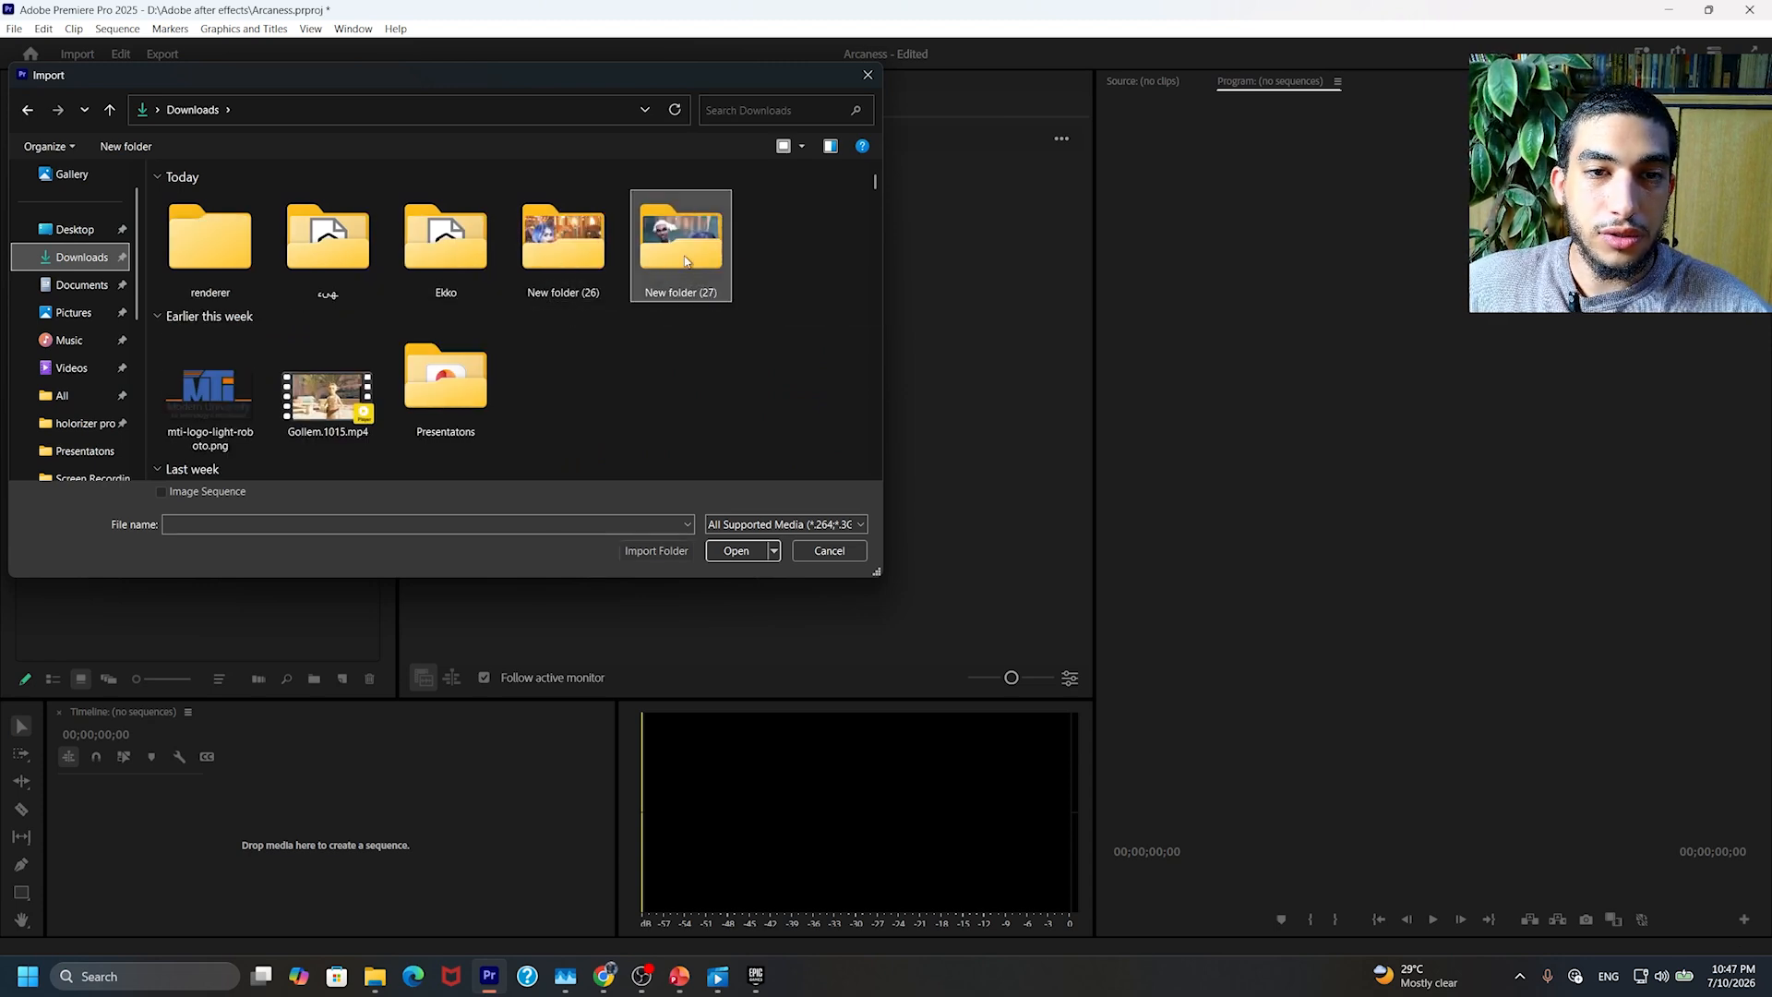
{"action": "double_click", "coordinate": [685, 260]}
{"action": "left_click", "coordinate": [227, 224]}
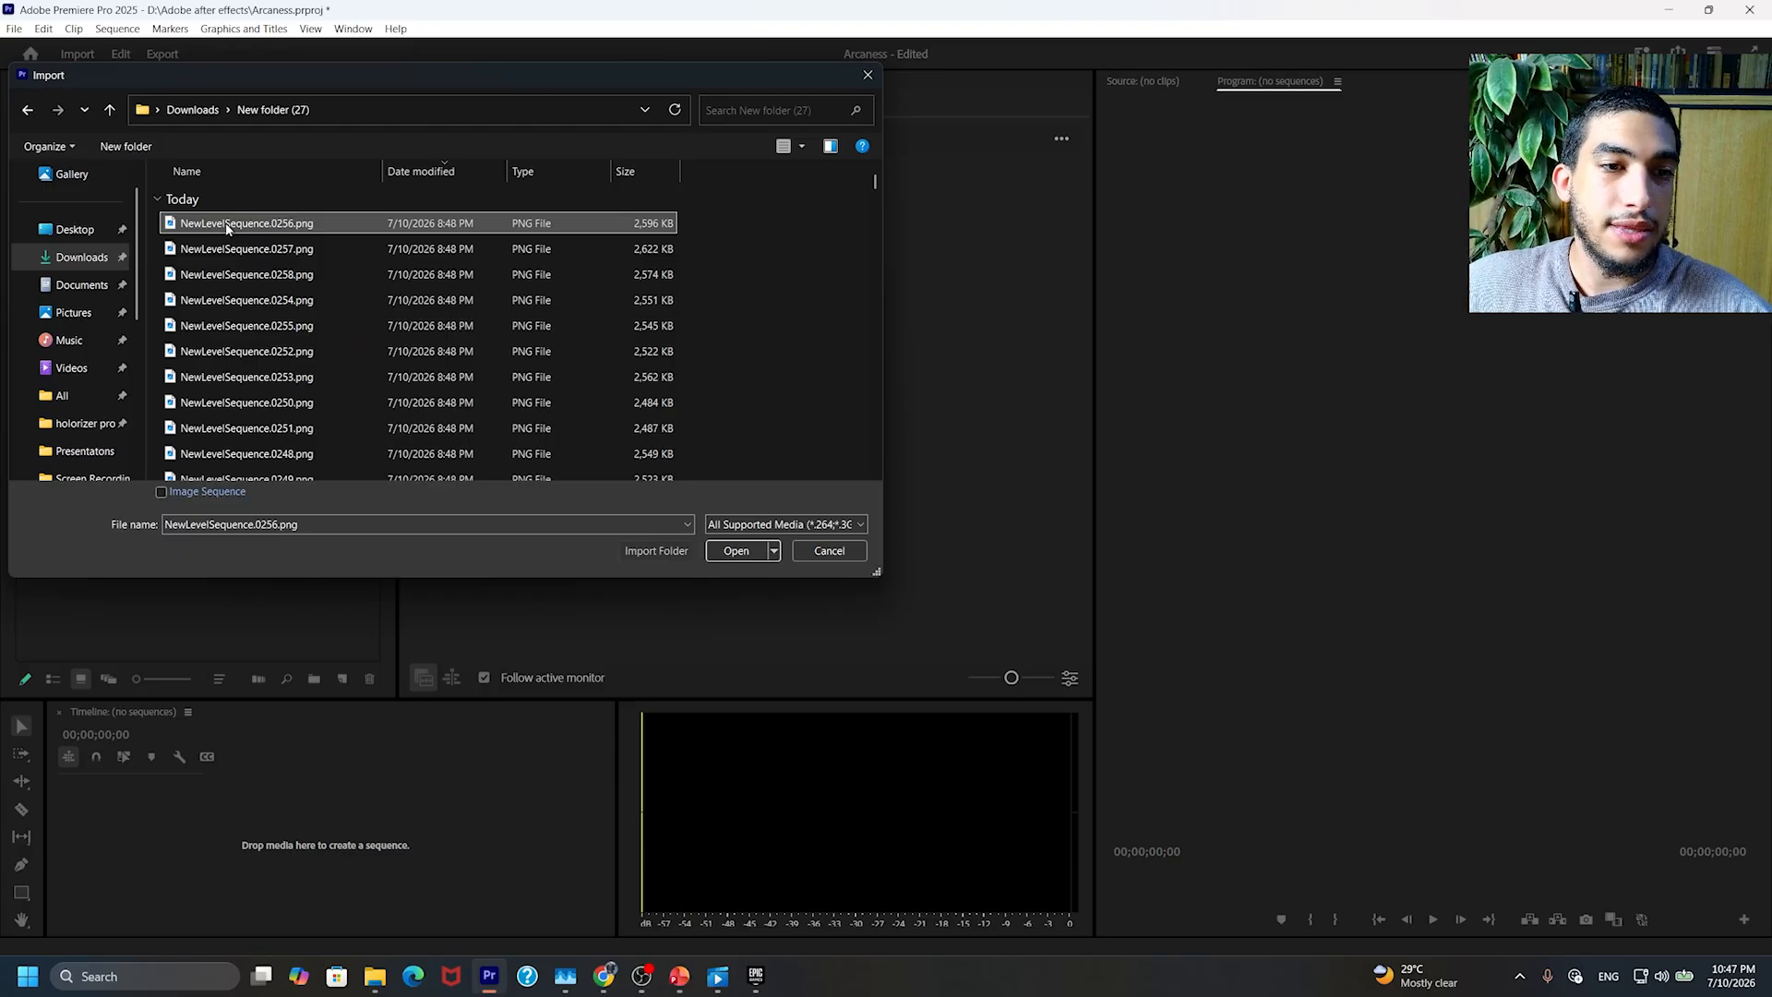
{"action": "left_click", "coordinate": [187, 491]}
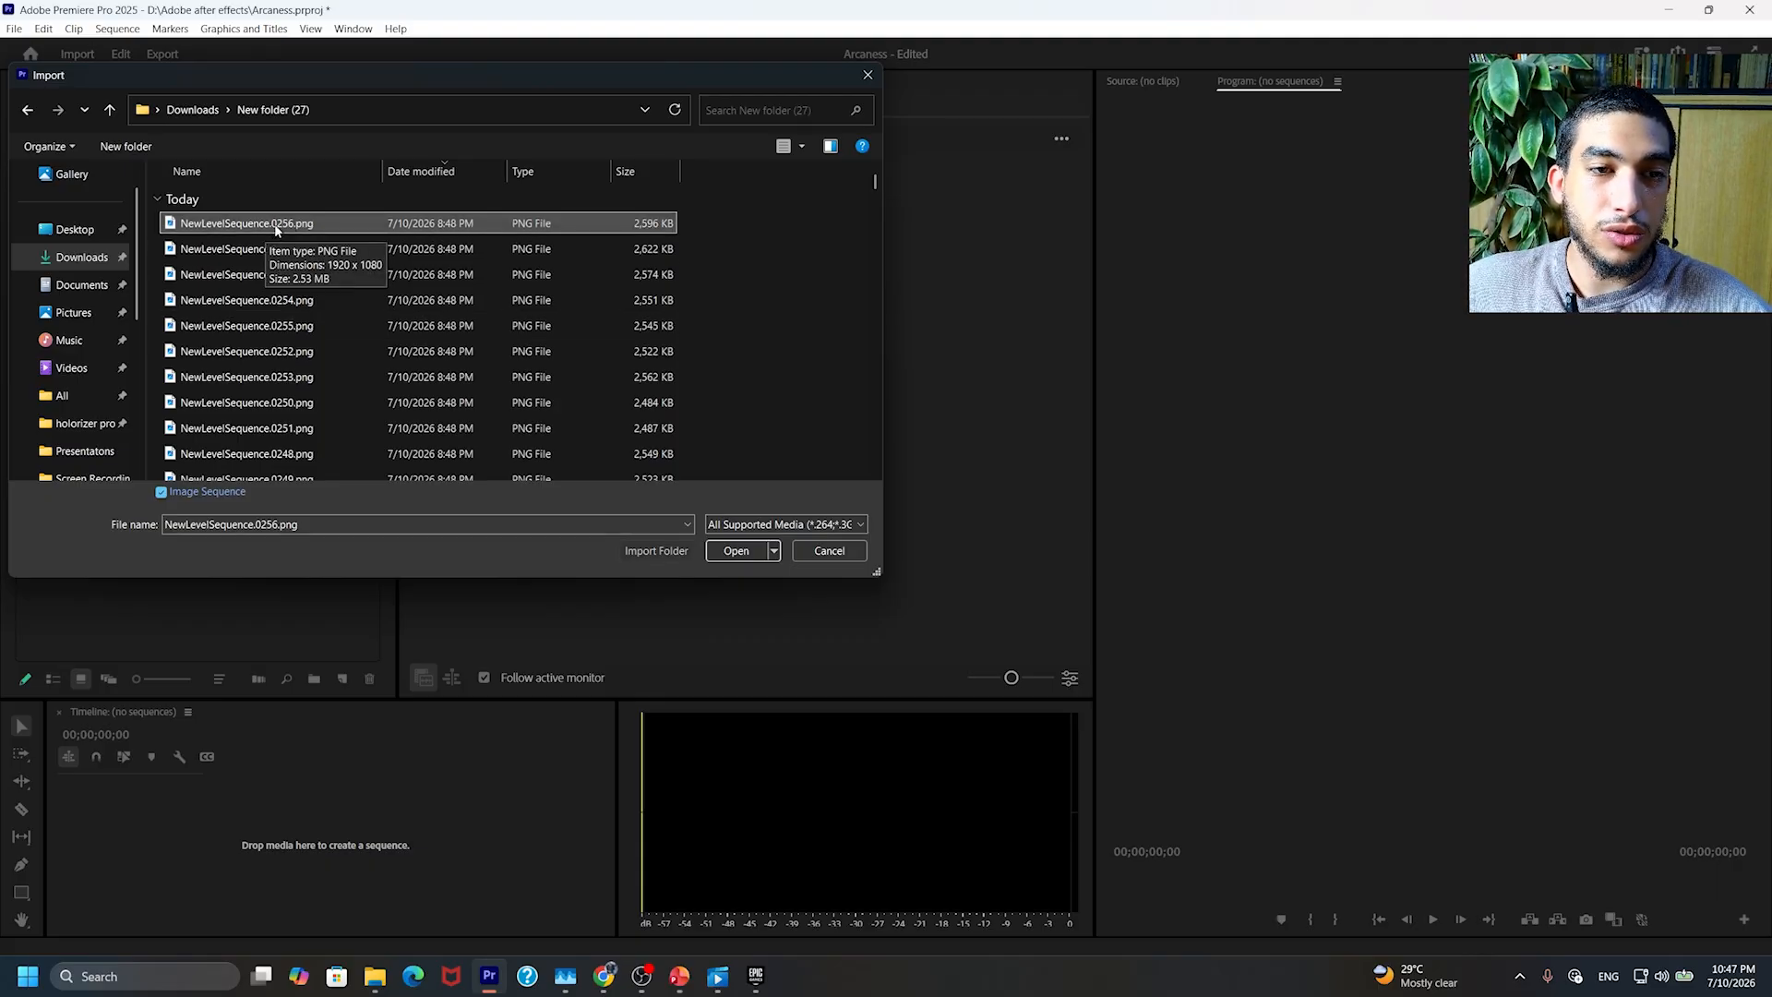
{"action": "scroll", "coordinate": [387, 305], "scroll_direction": "down", "scroll_amount": 20}
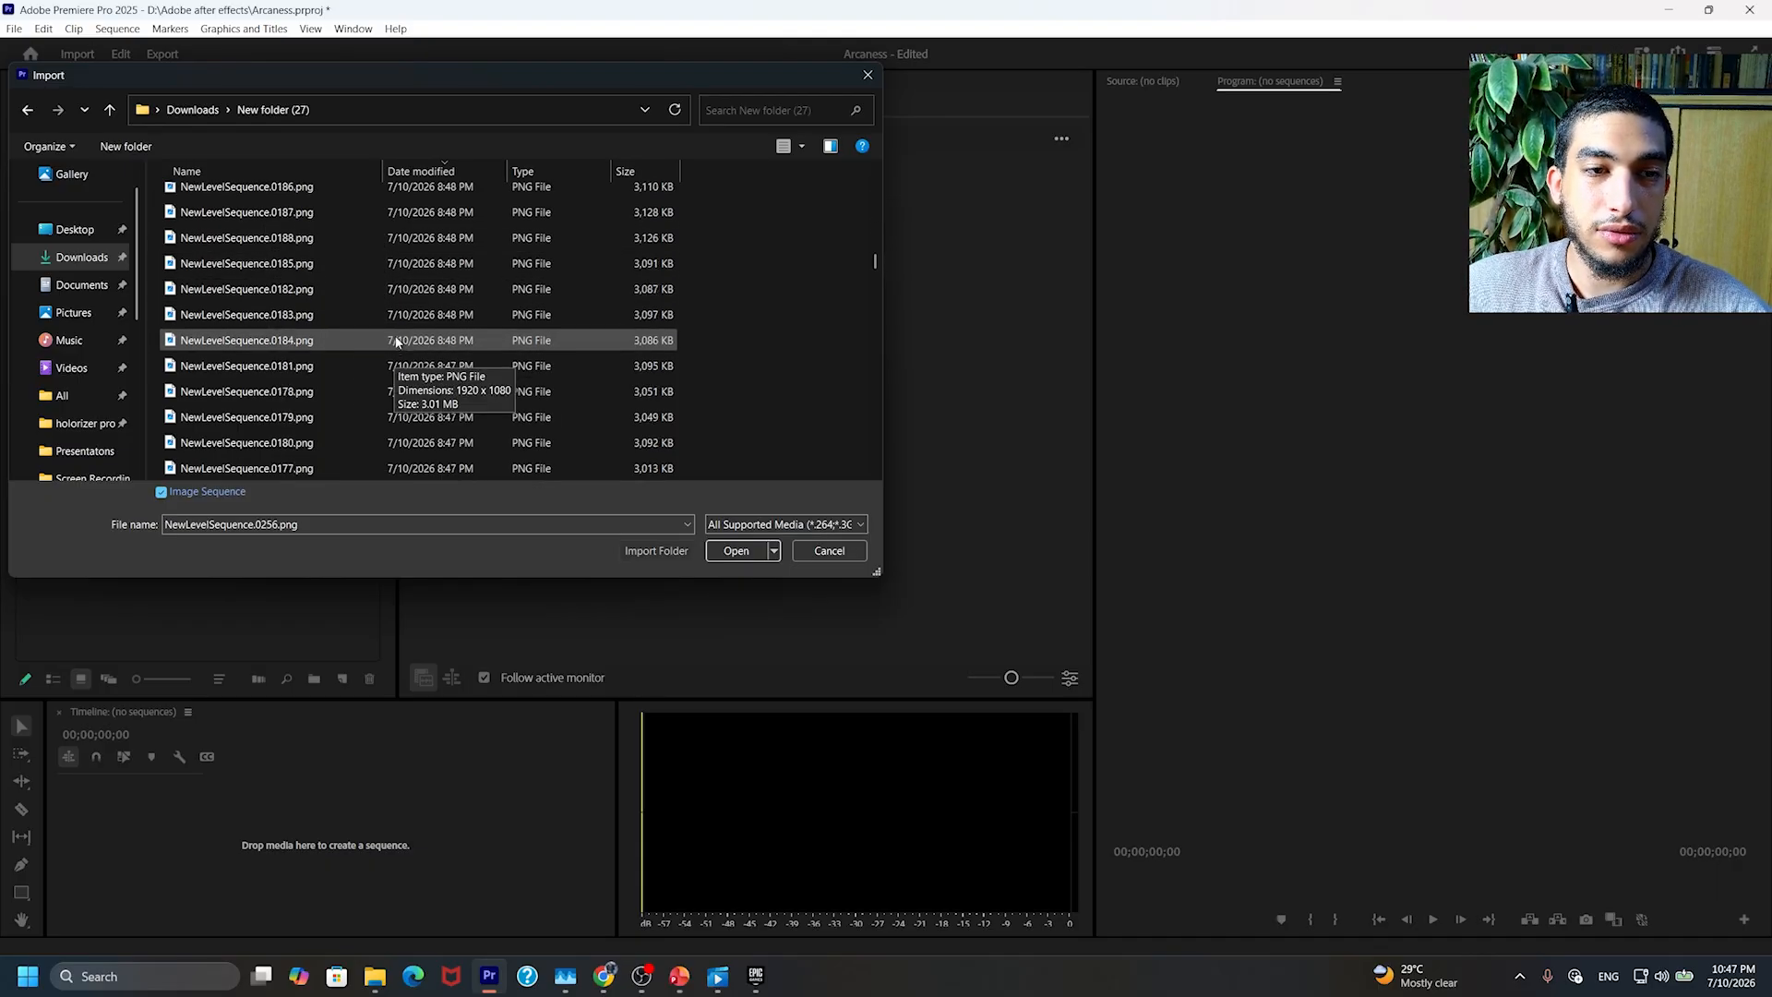
{"action": "scroll", "coordinate": [419, 342], "scroll_direction": "down", "scroll_amount": 20}
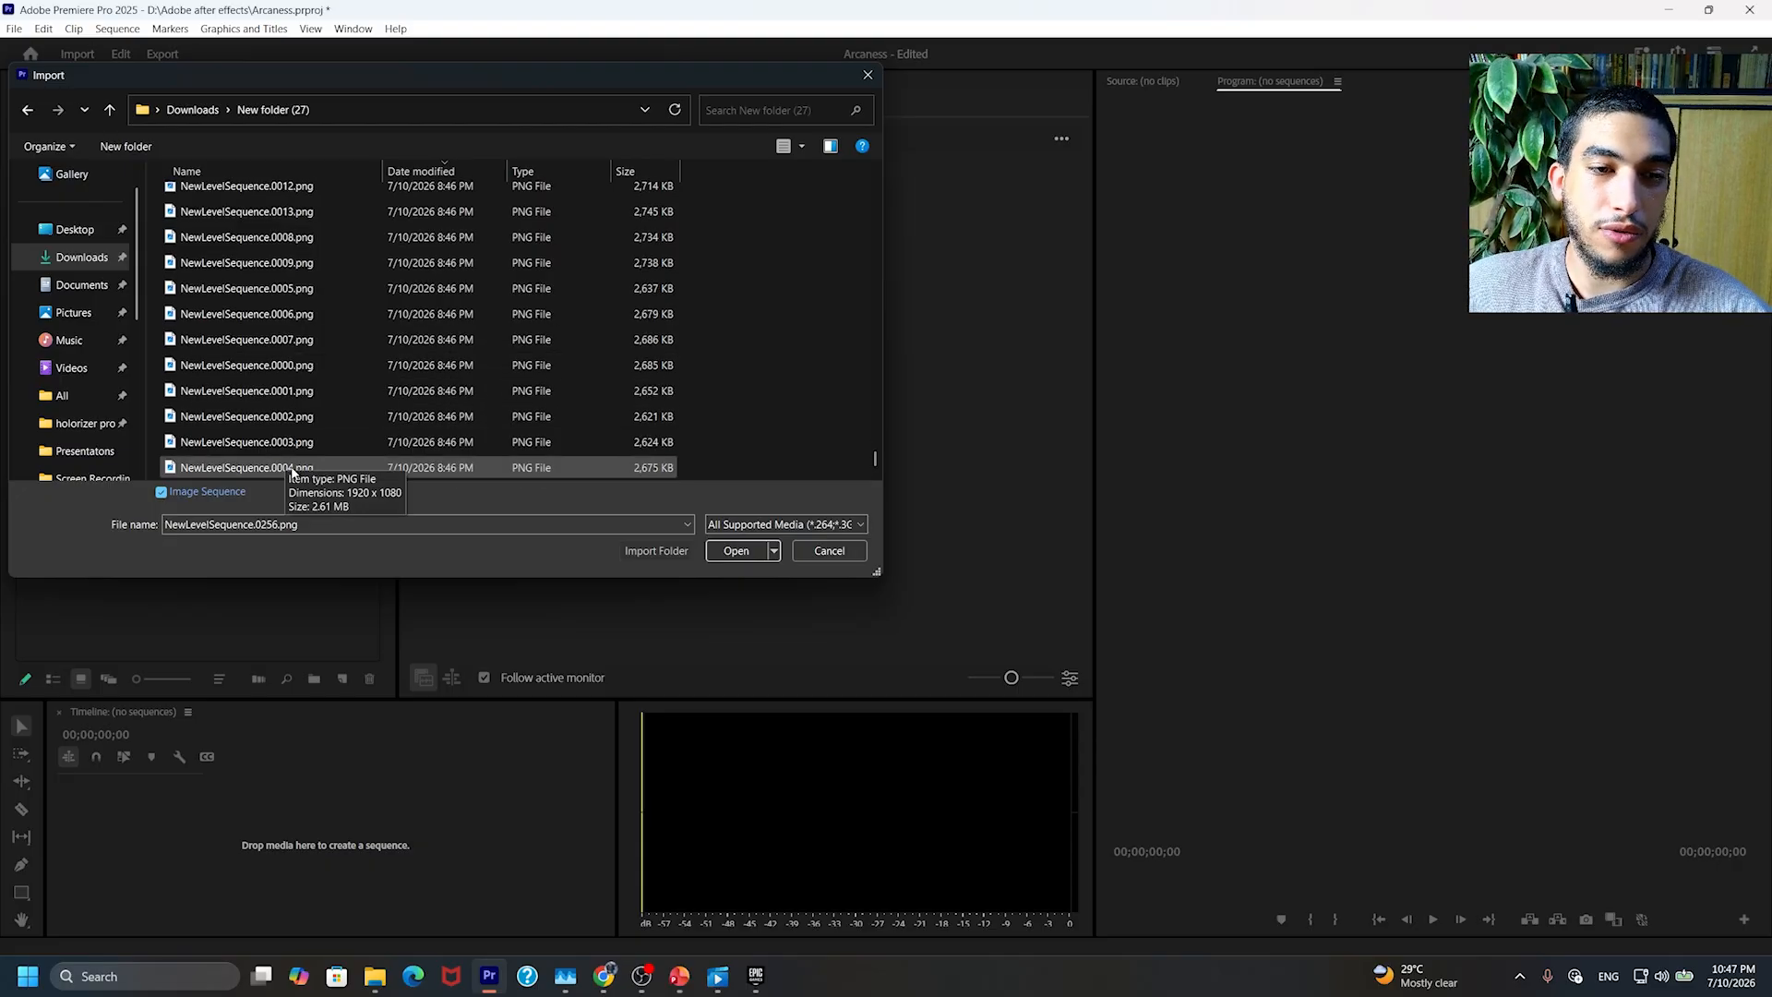
{"action": "left_click", "coordinate": [737, 551]}
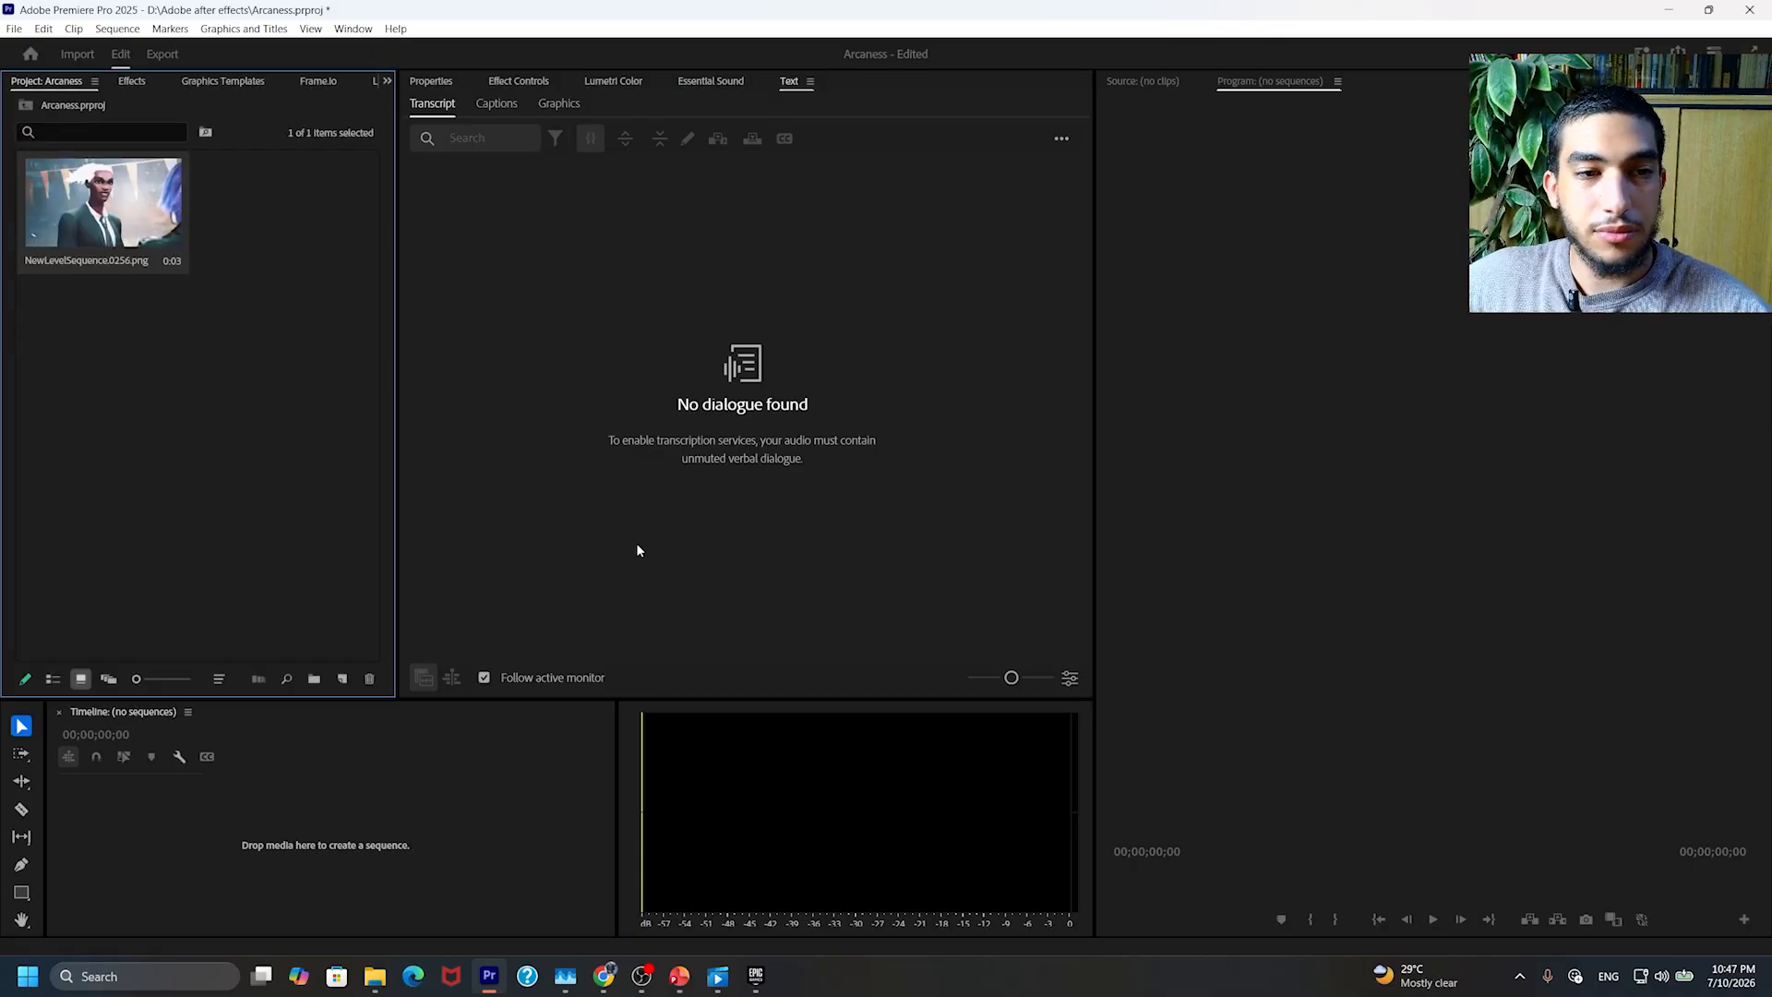
Step: Create a timeline sequence from the imported NewLevelSequence.0256.png clip and play it back
{"action": "left_click_drag", "start_coordinate": [88, 204], "coordinate": [304, 747]}
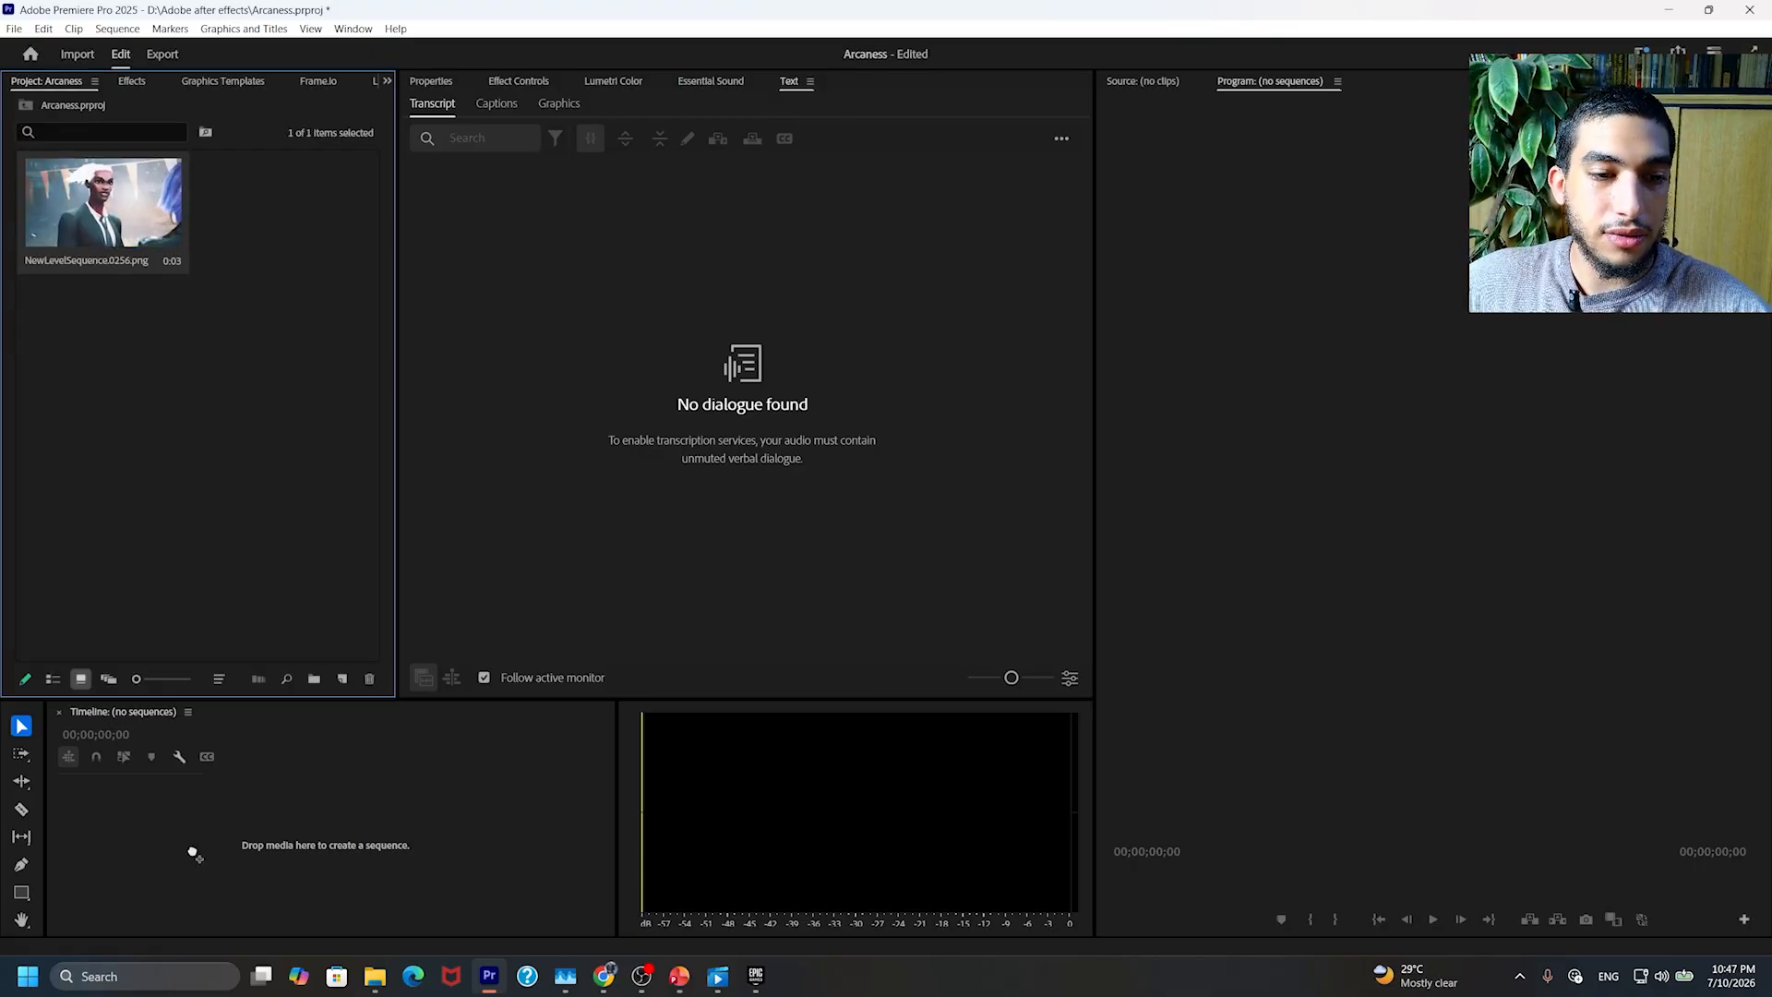
{"action": "left_click_drag", "start_coordinate": [192, 851], "coordinate": [192, 849]}
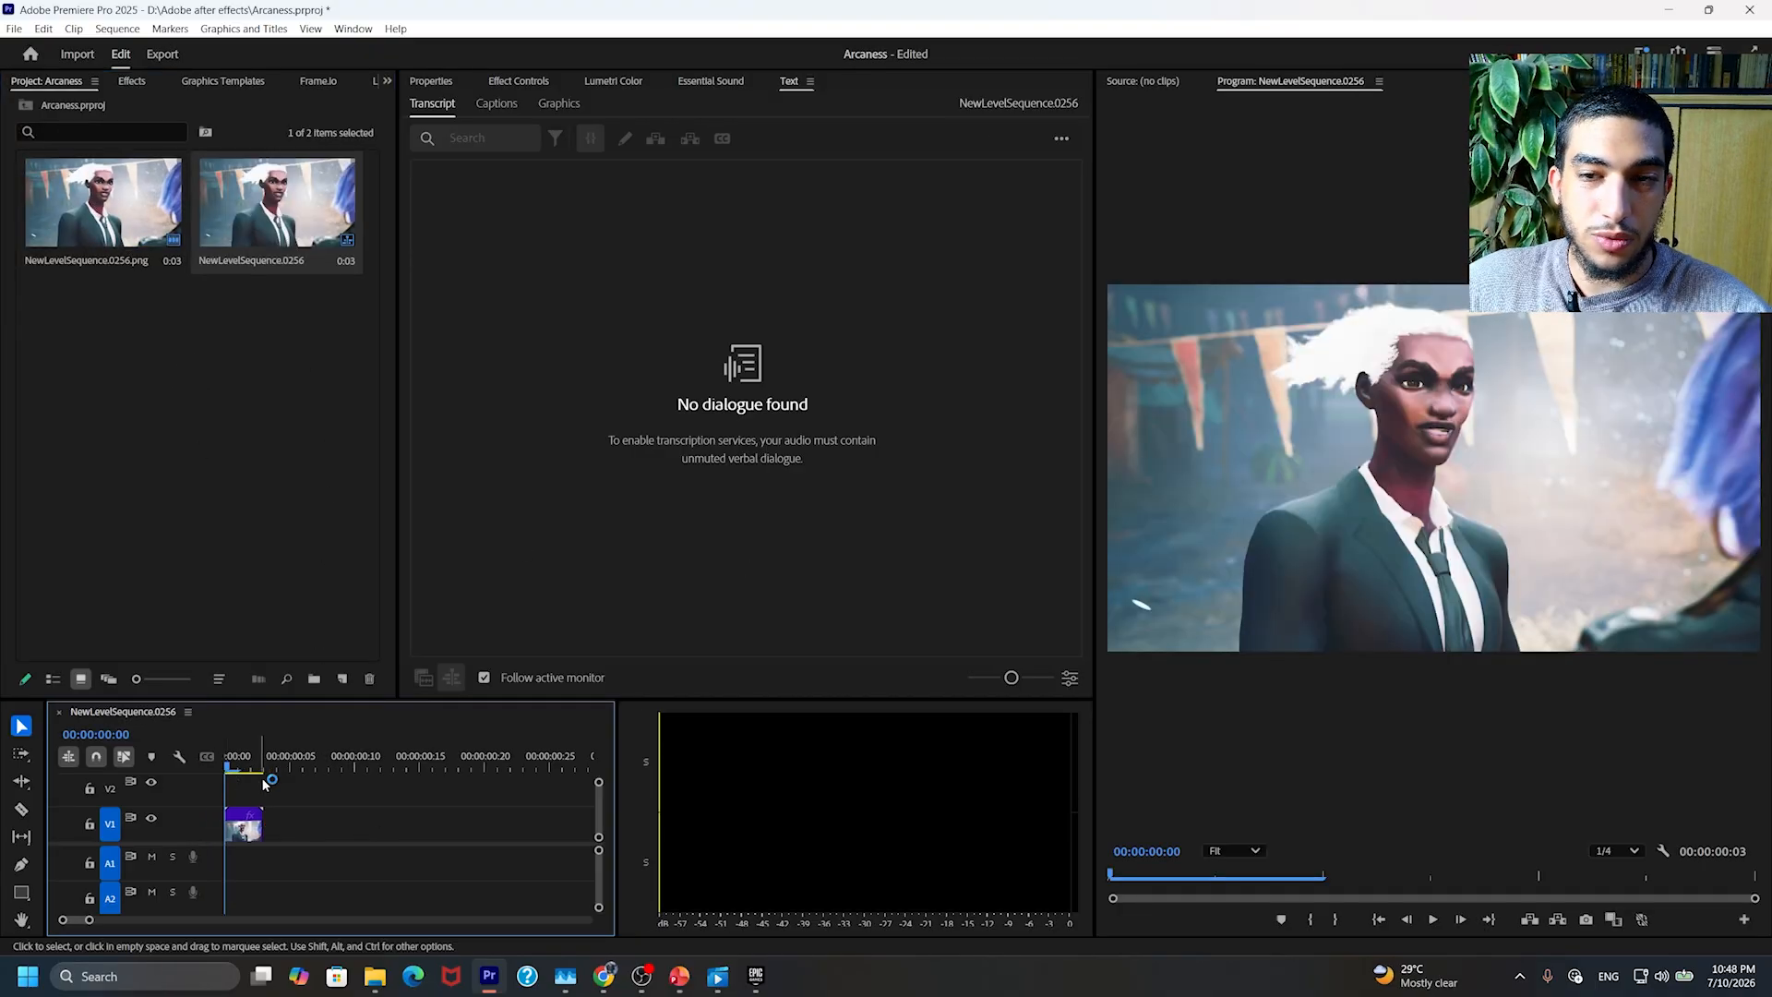
{"action": "key", "text": "space"}
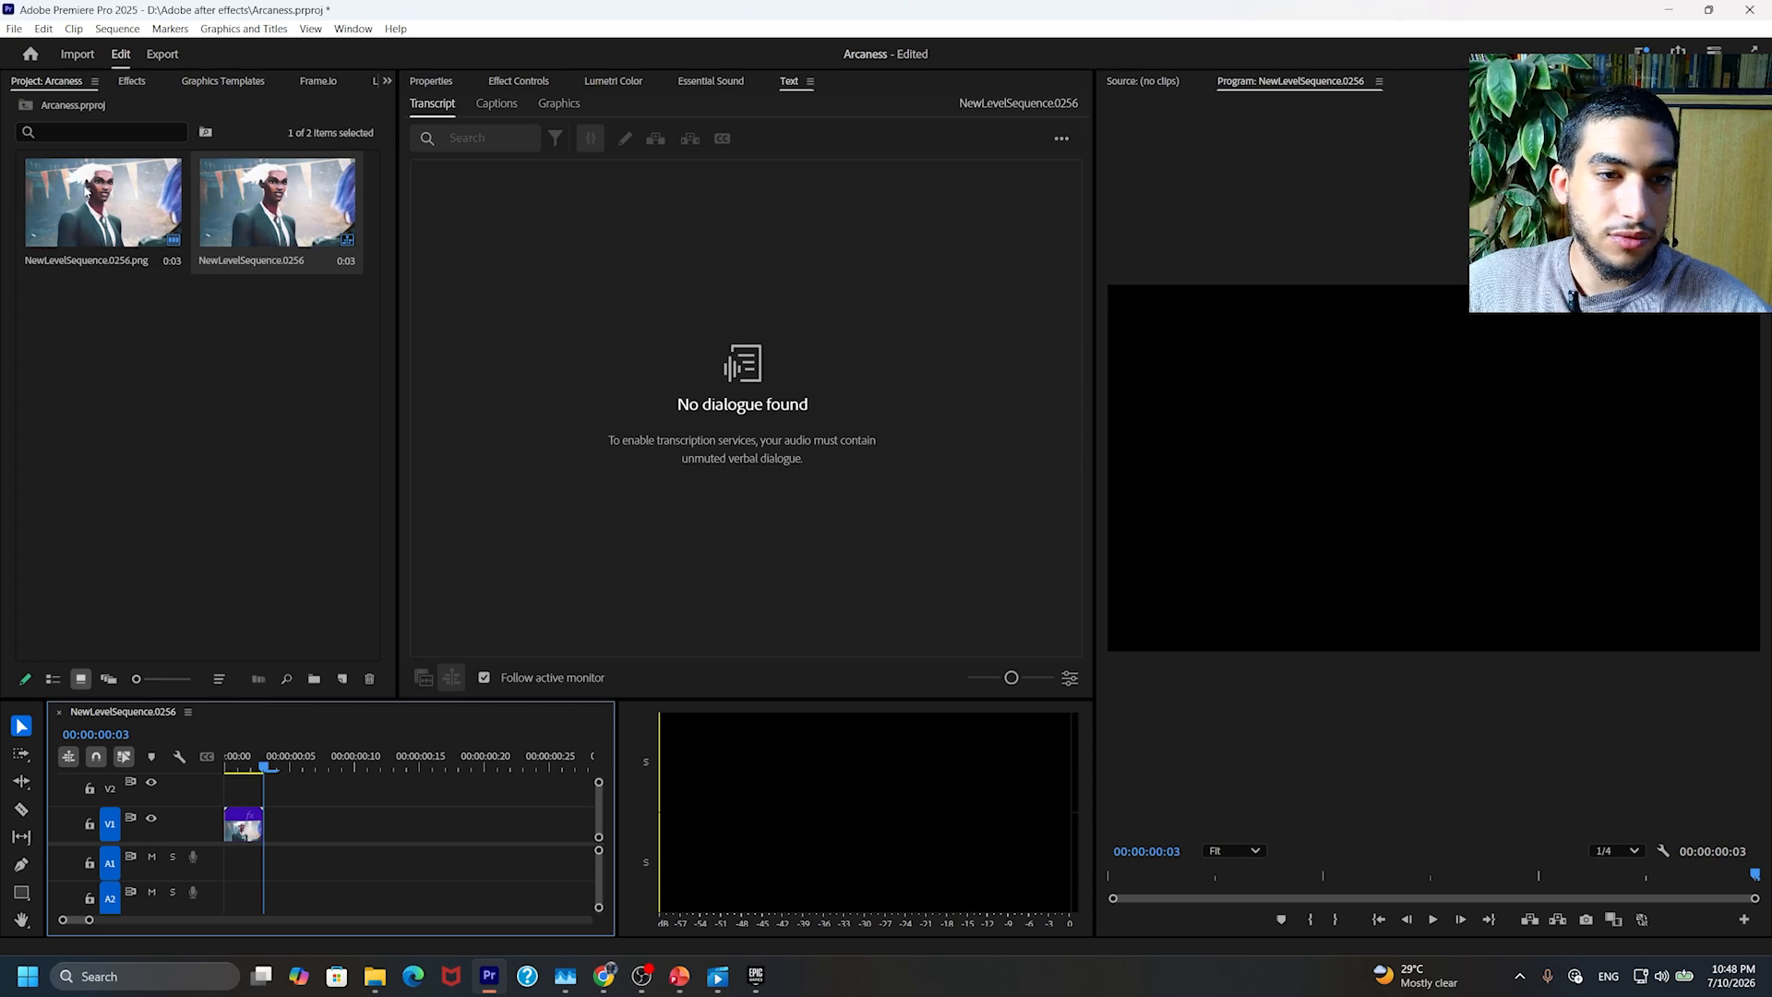
Step: Import the frames in New folder (27) as an image sequence, using NewLevelSequence.0004.png as the selected file
{"action": "double_click", "coordinate": [190, 407]}
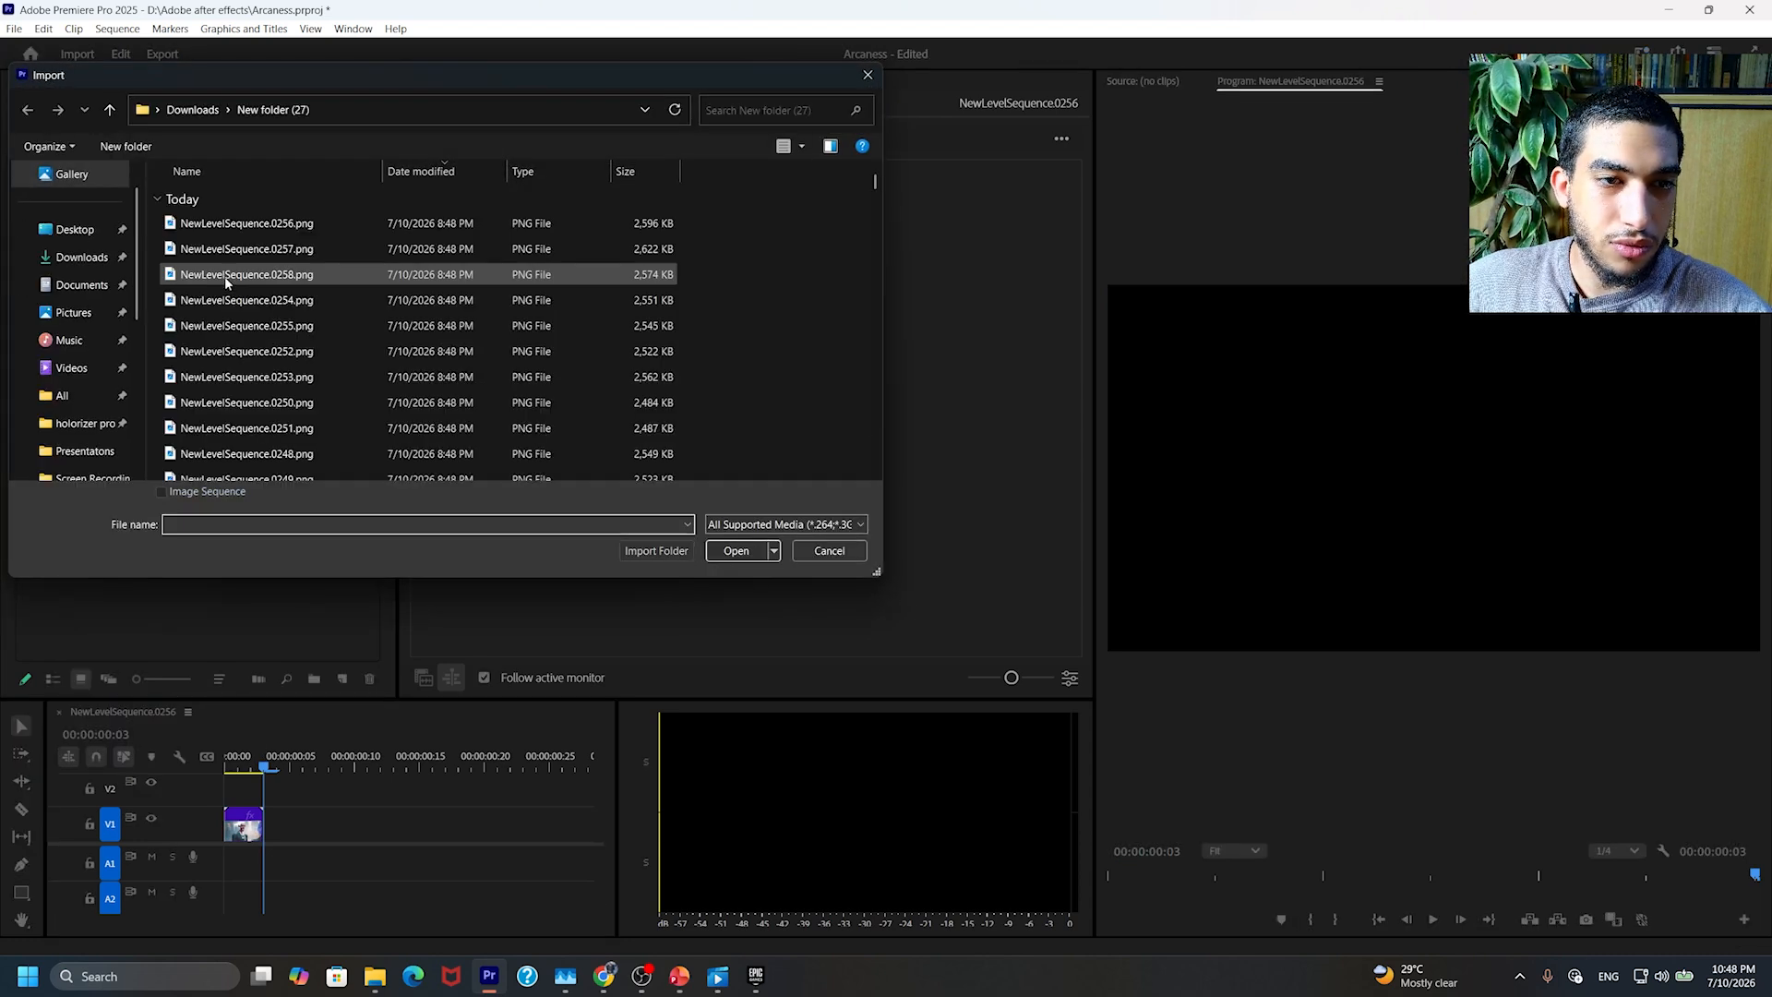
{"action": "left_click", "coordinate": [249, 223]}
{"action": "left_click", "coordinate": [230, 491]}
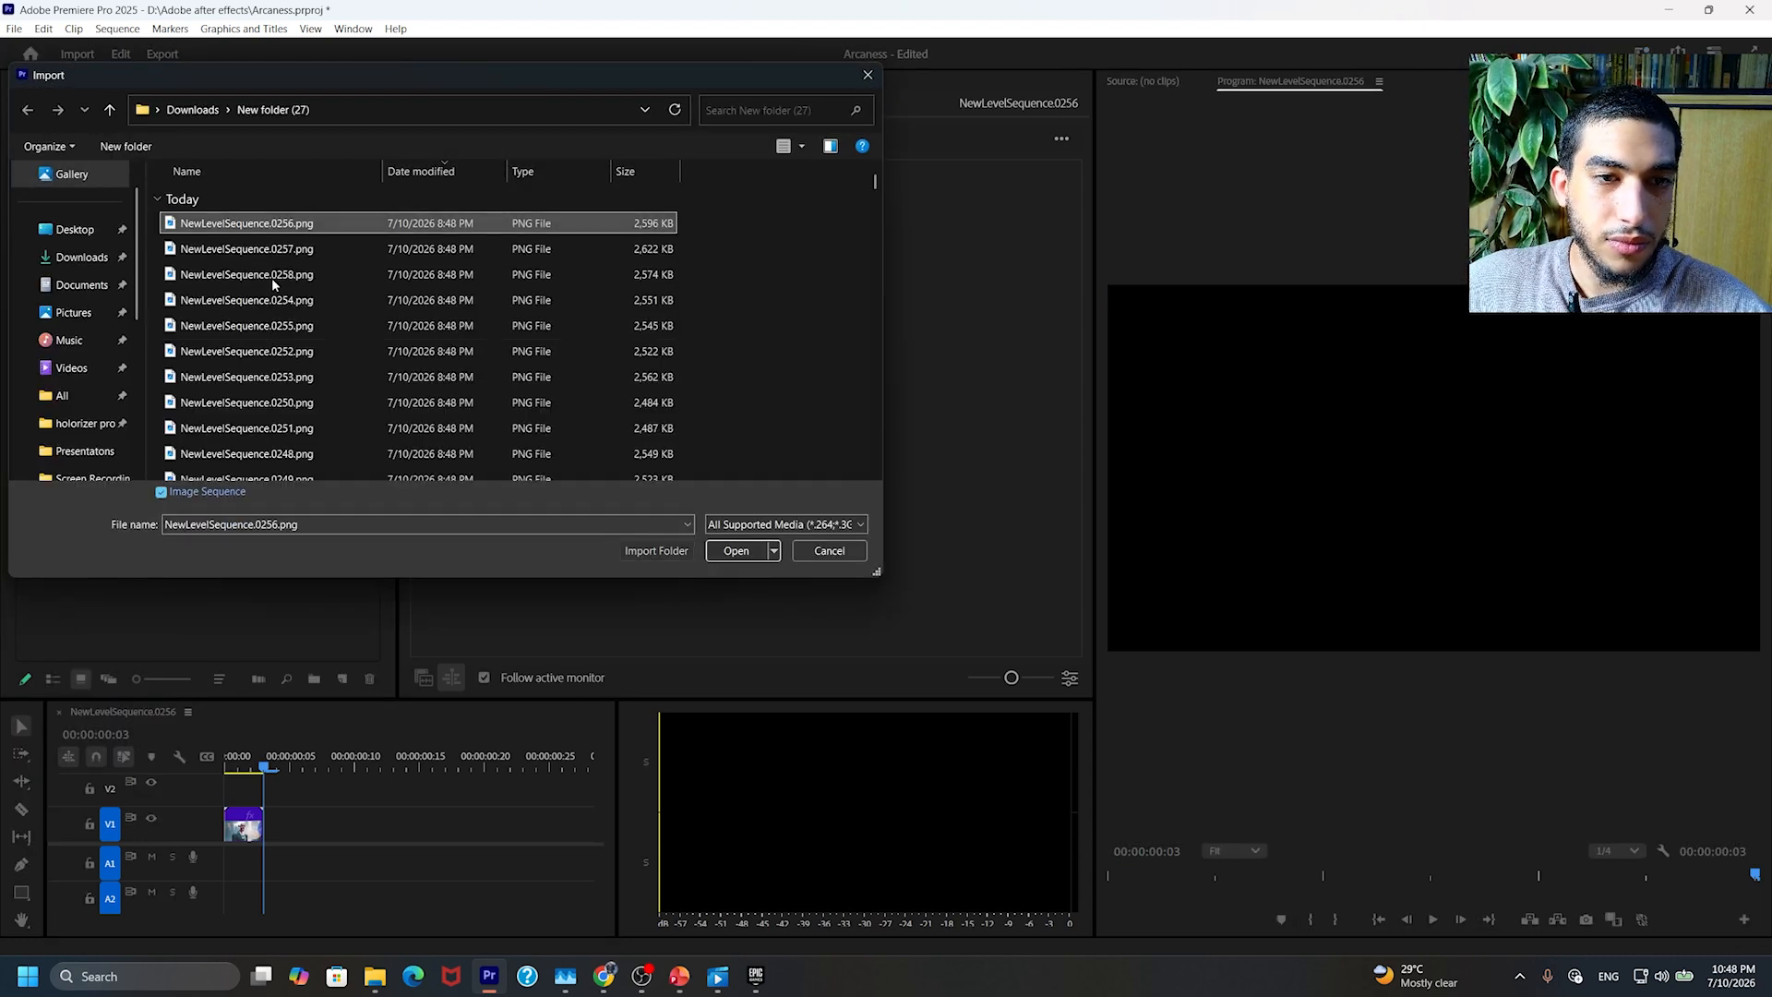
{"action": "scroll", "coordinate": [335, 278], "scroll_direction": "down", "scroll_amount": 5}
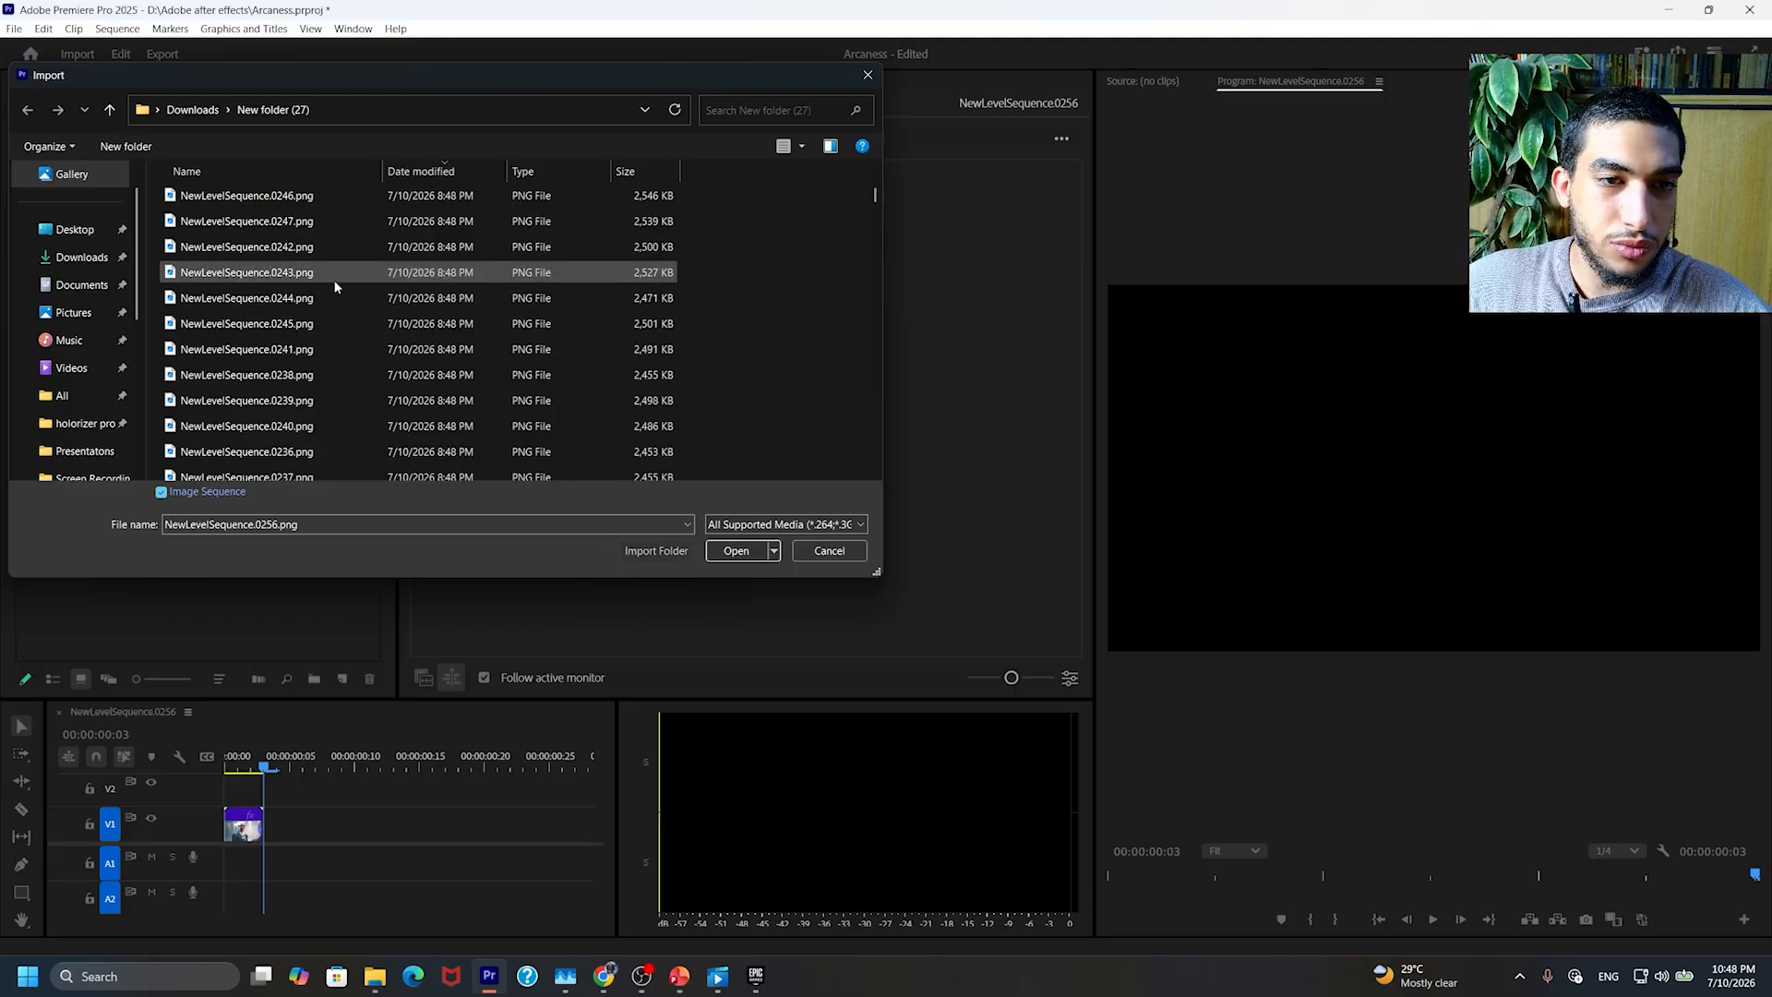
{"action": "scroll", "coordinate": [332, 284], "scroll_direction": "up", "scroll_amount": 3}
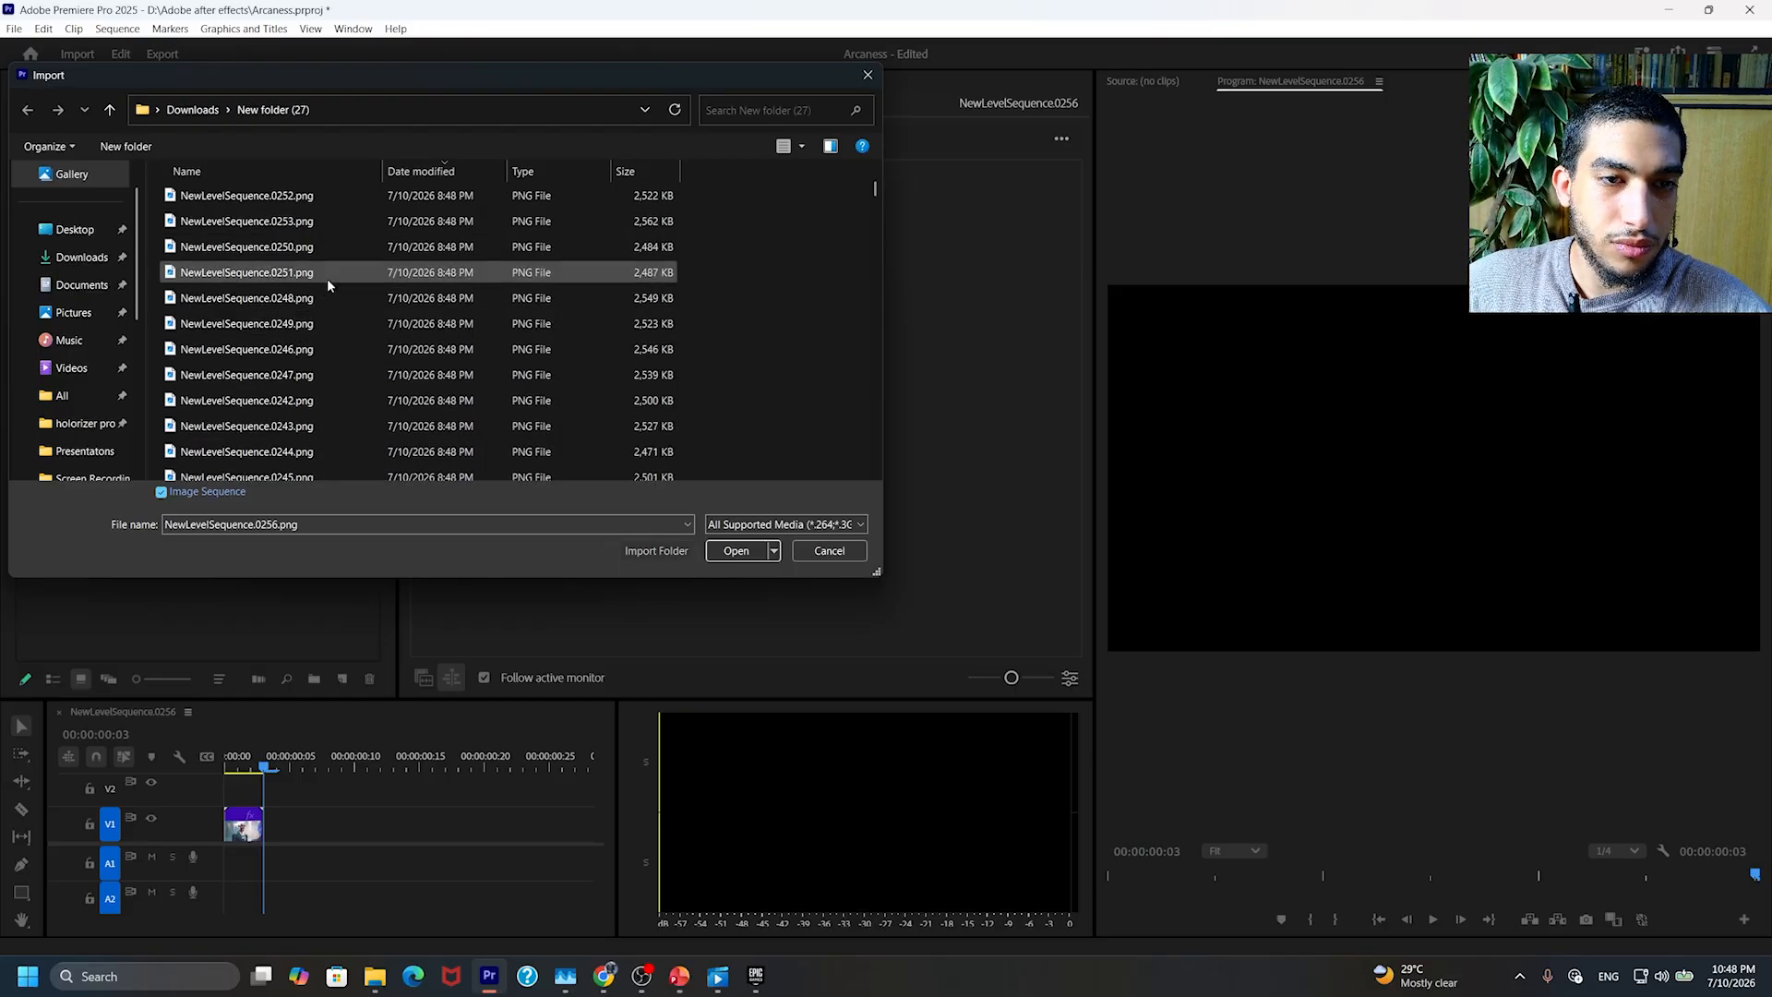
{"action": "scroll", "coordinate": [318, 305], "scroll_direction": "up", "scroll_amount": 1}
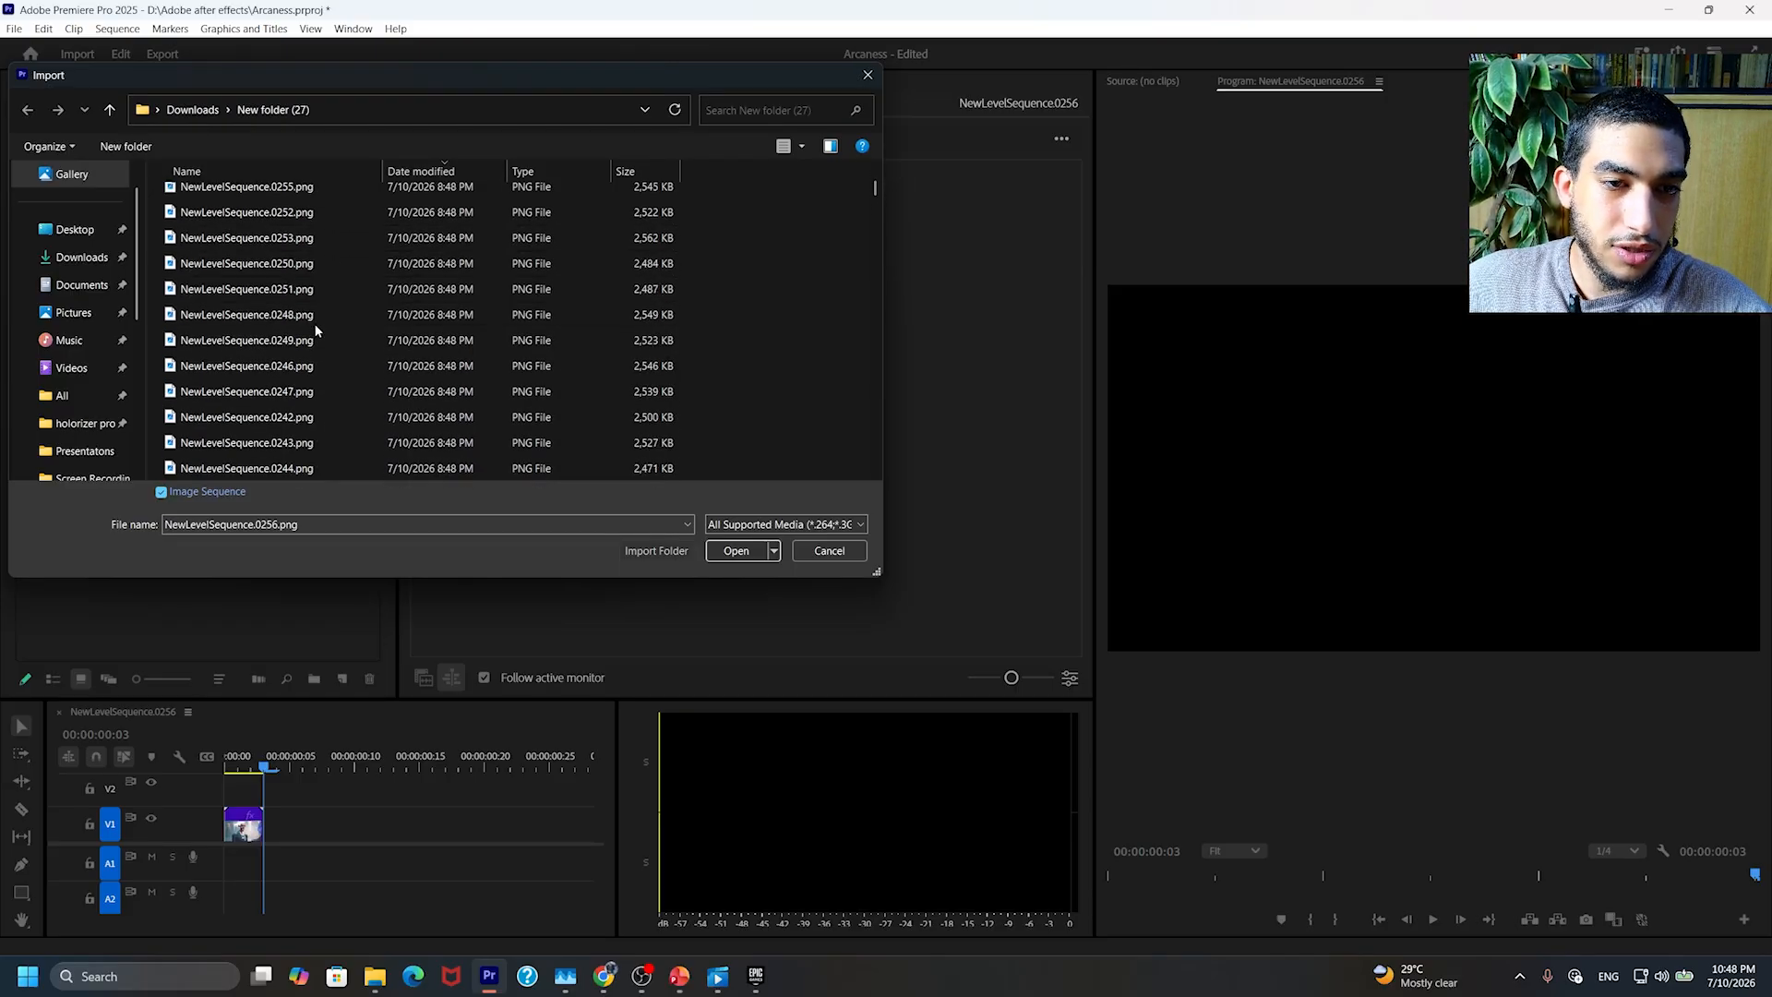
{"action": "scroll", "coordinate": [332, 323], "scroll_direction": "down", "scroll_amount": 20}
{"action": "scroll", "coordinate": [382, 300], "scroll_direction": "up", "scroll_amount": 15}
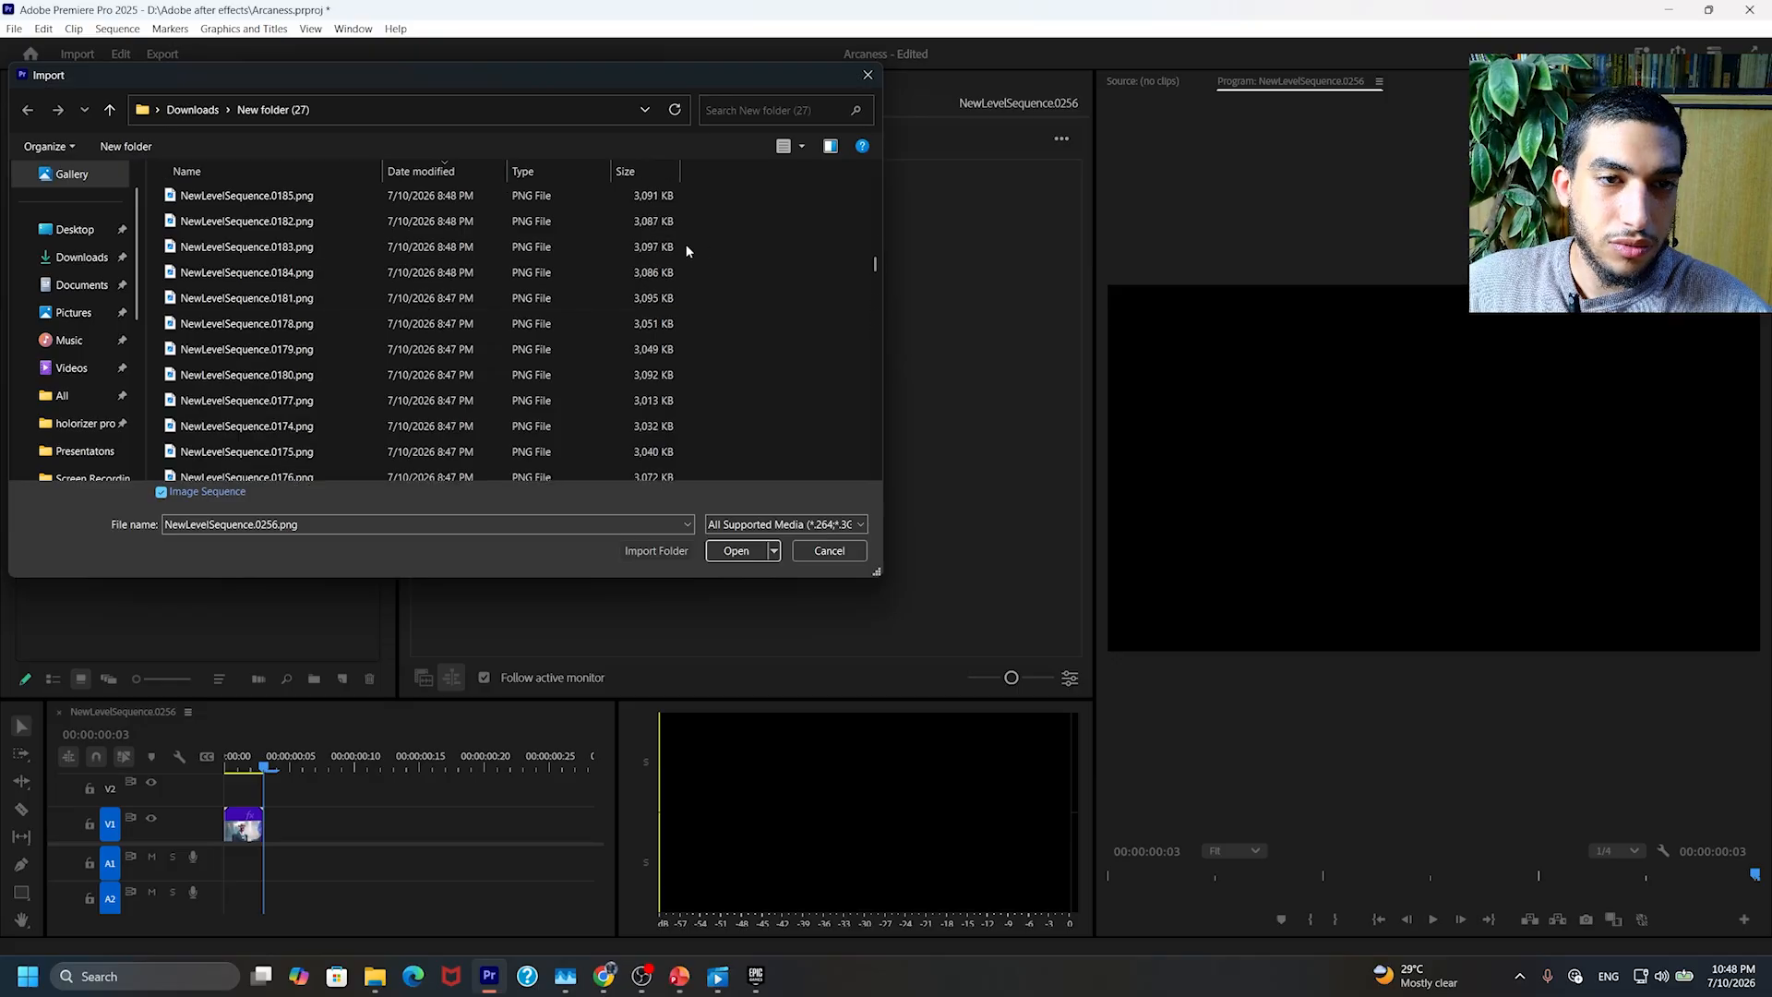
{"action": "scroll", "coordinate": [687, 250], "scroll_direction": "up", "scroll_amount": 20}
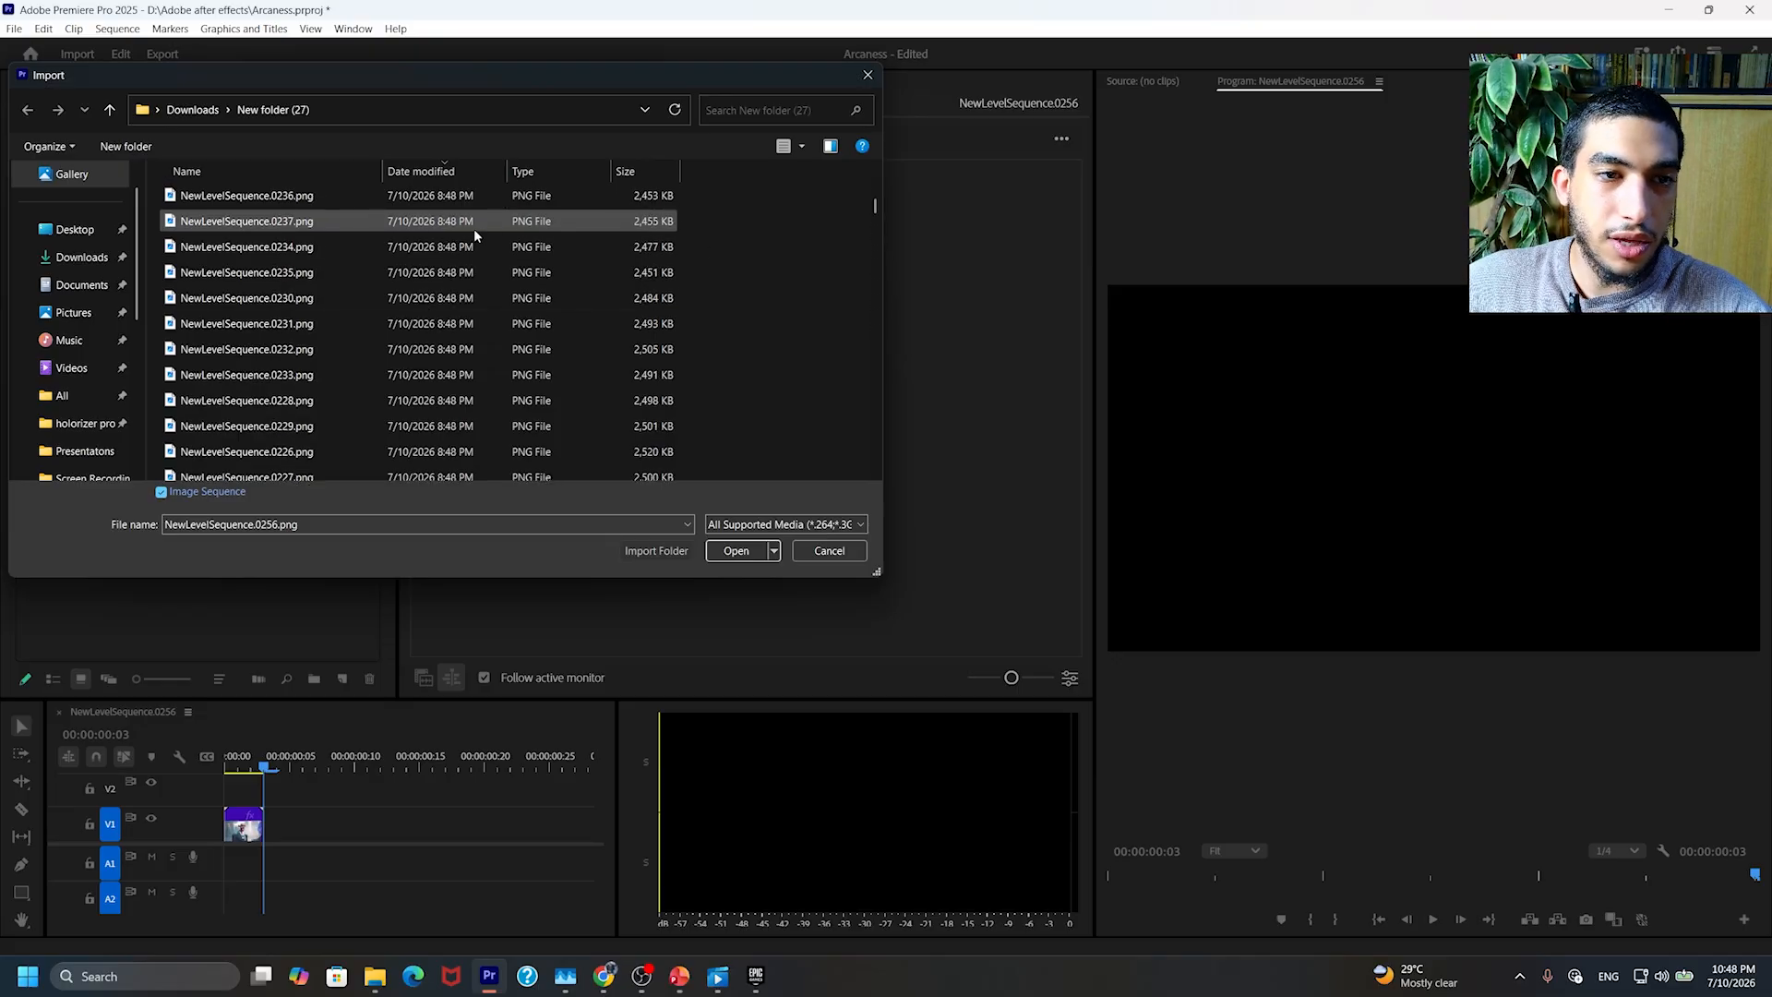
{"action": "left_click", "coordinate": [799, 147]}
{"action": "left_click", "coordinate": [514, 352]}
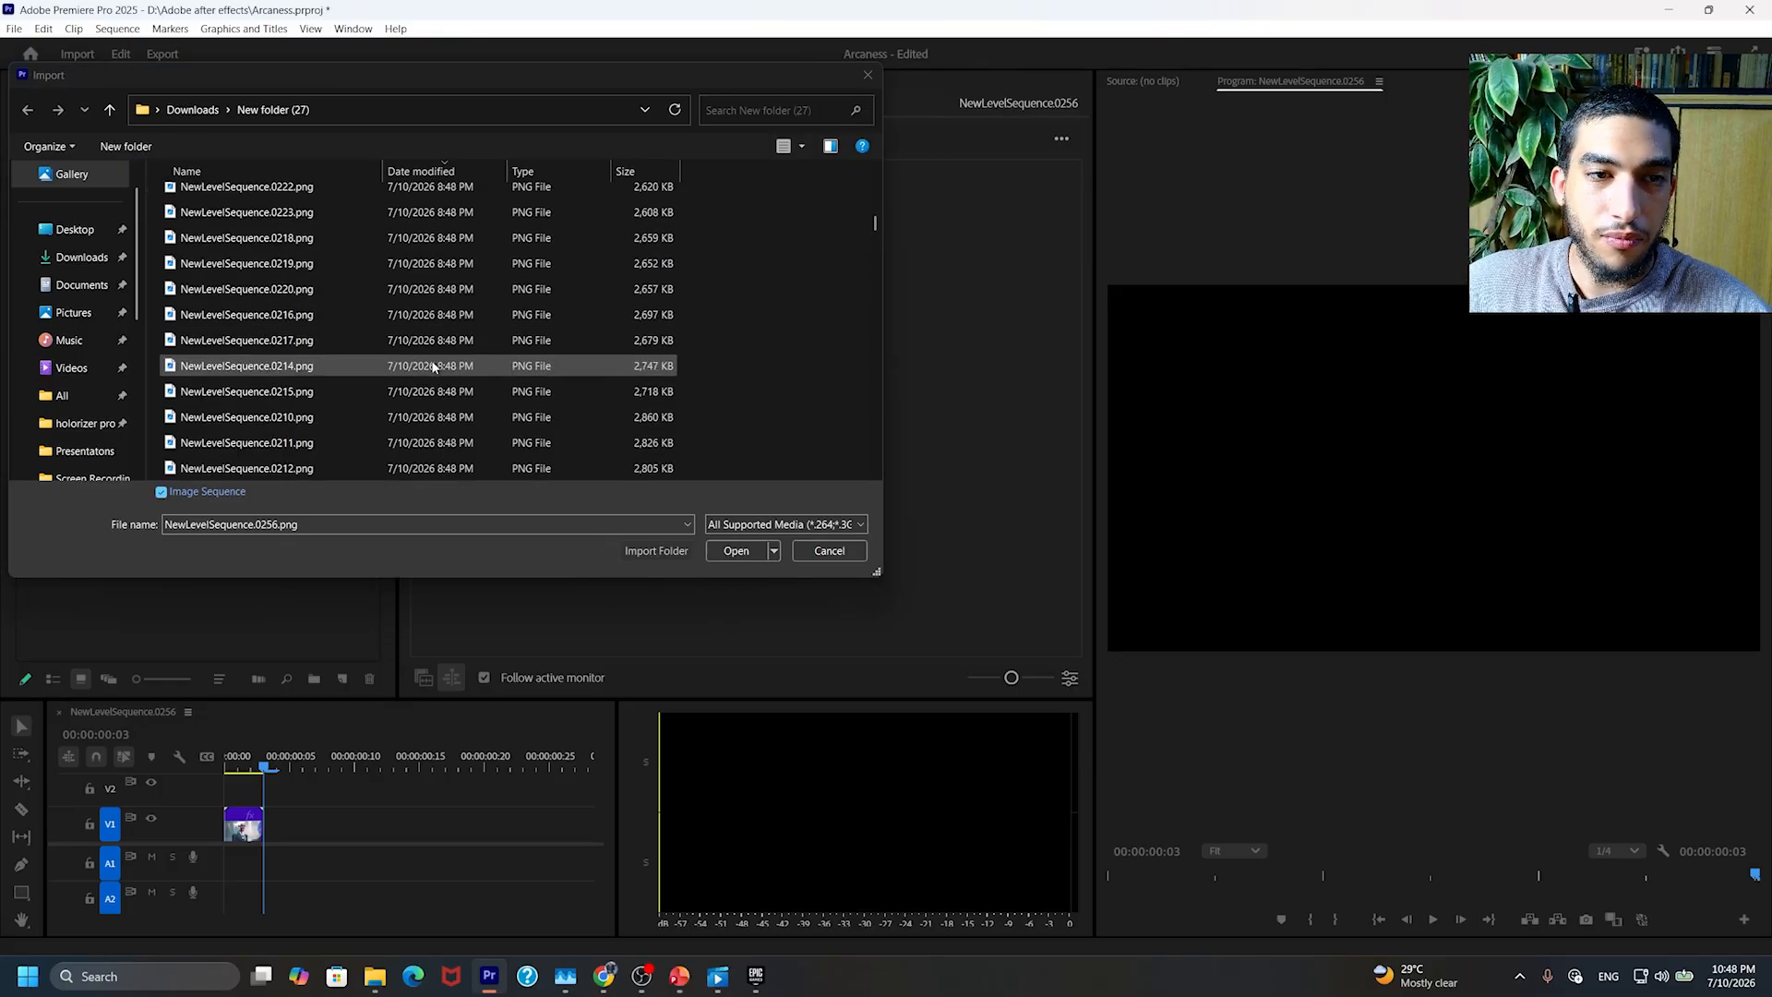
{"action": "left_click_drag", "start_coordinate": [872, 304], "coordinate": [853, 505]}
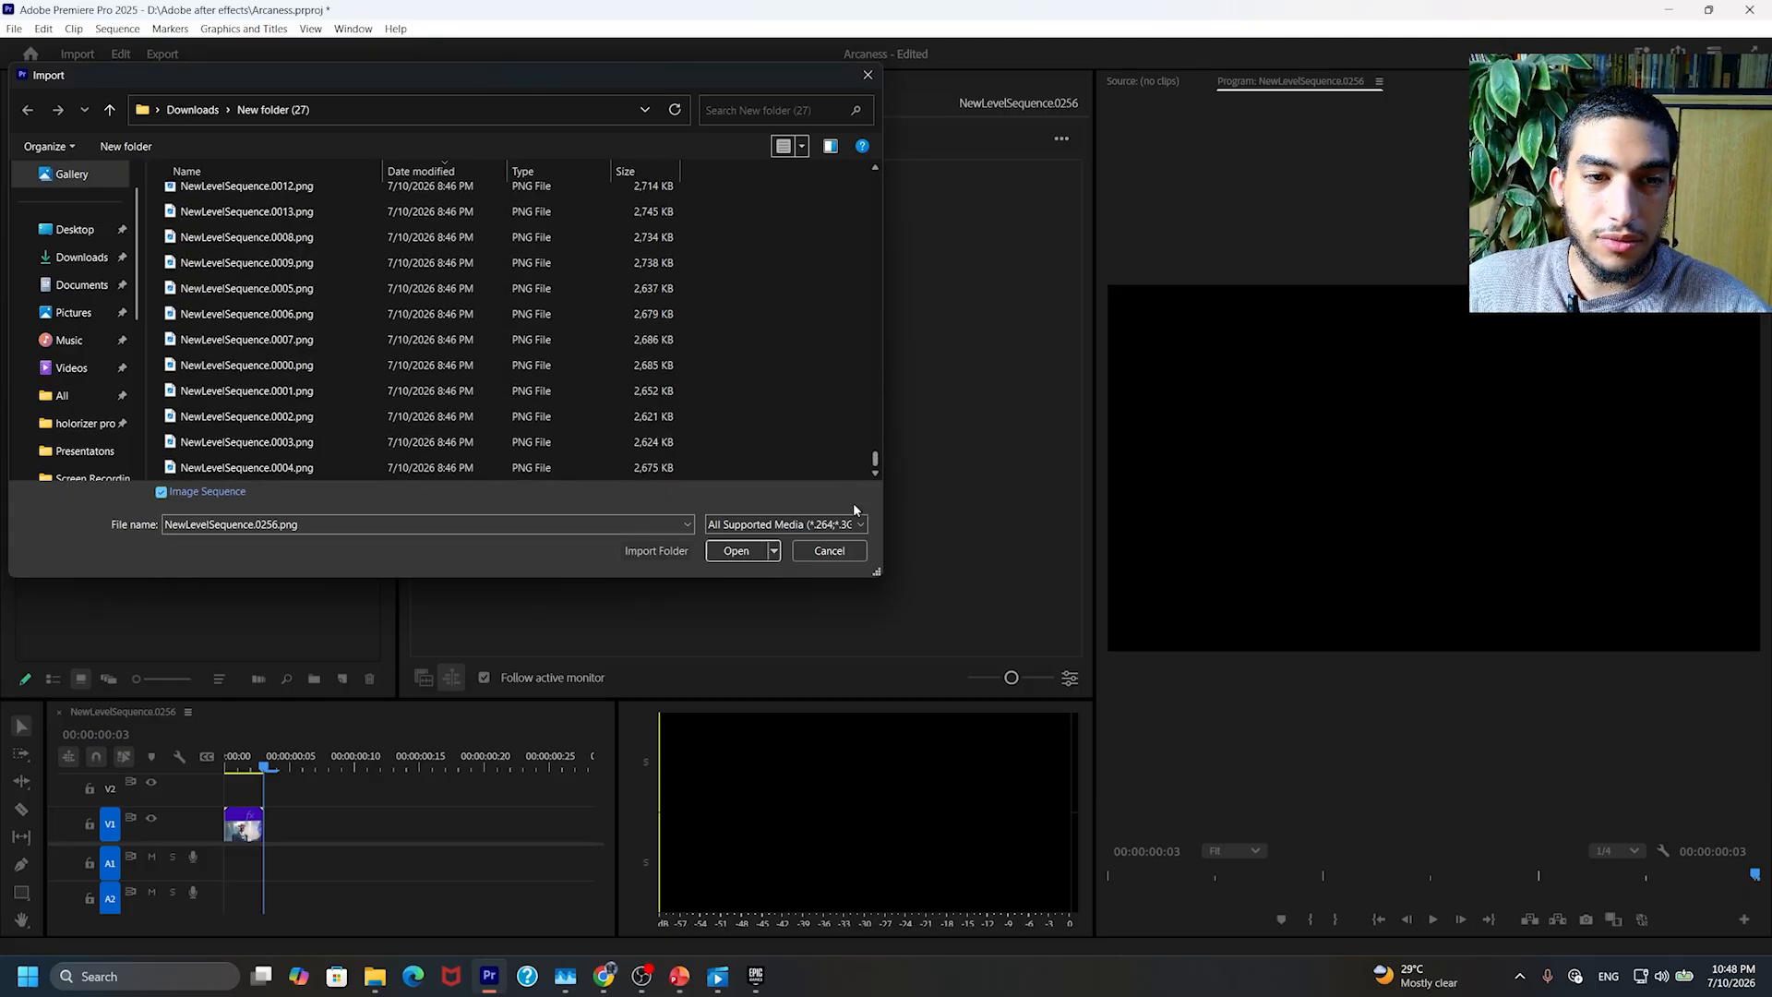
{"action": "left_click", "coordinate": [555, 466]}
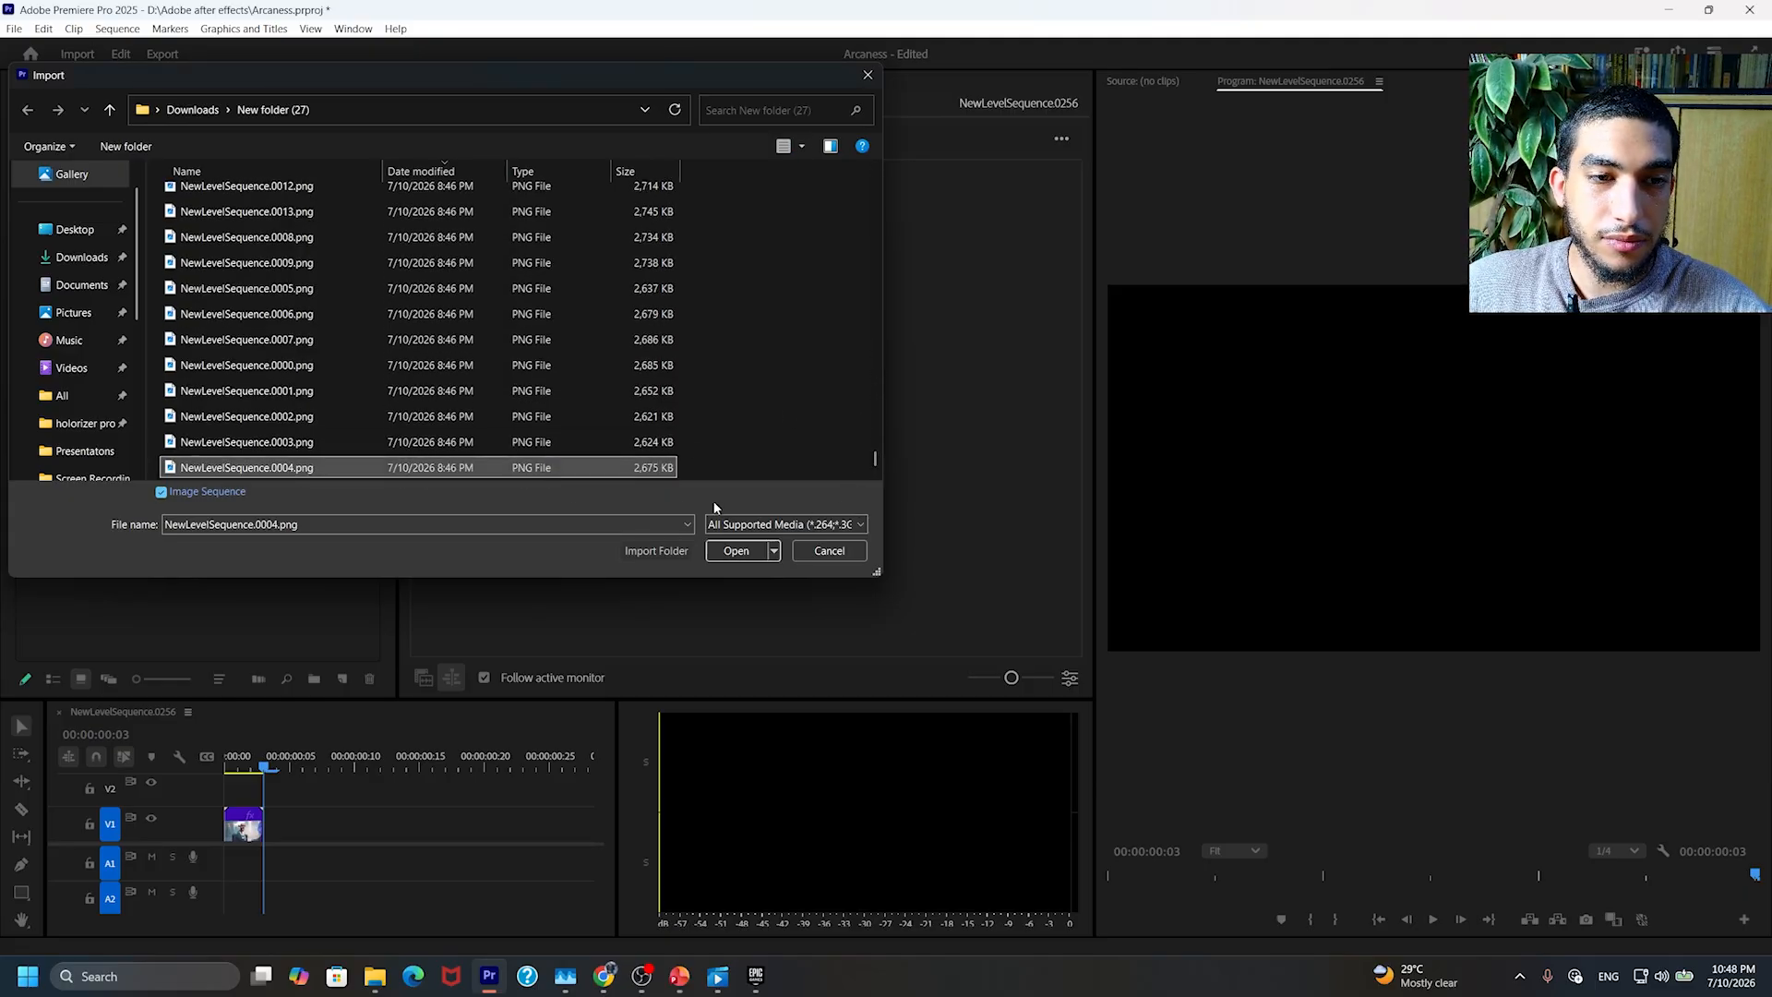
{"action": "left_click", "coordinate": [728, 550]}
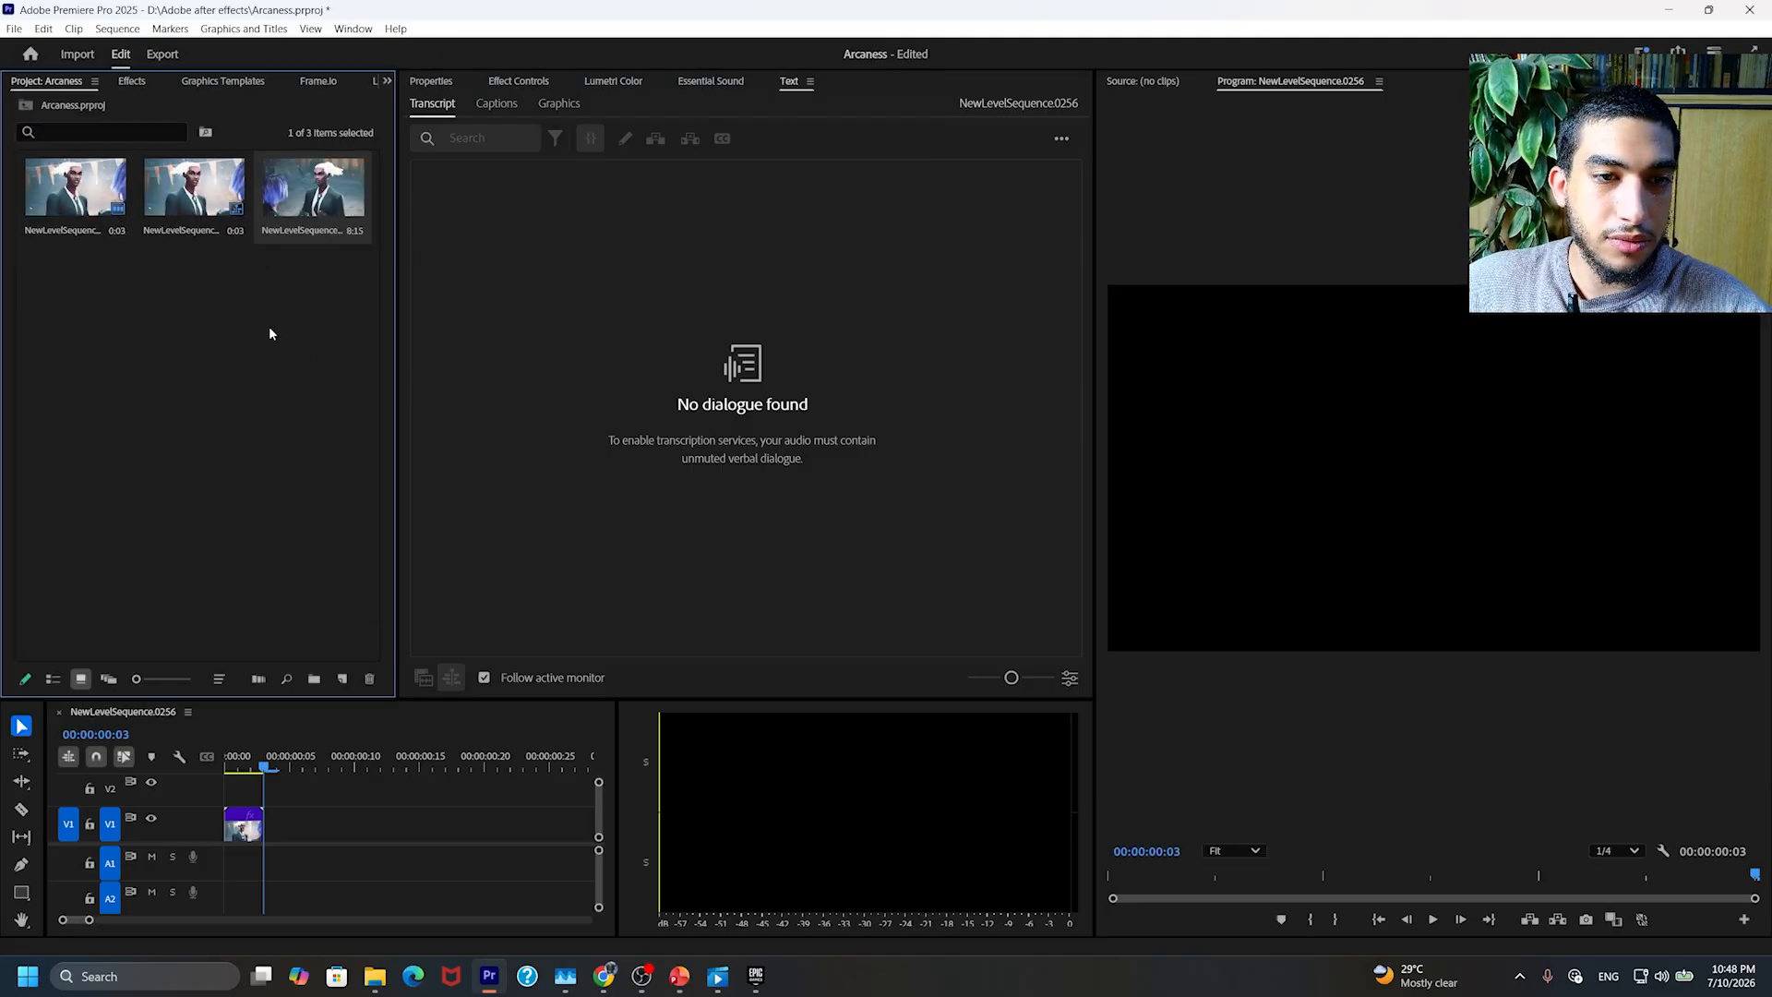
Step: Overwrite the short clip on track V1 with the NewLevelSequence.0004.png image sequence from the timeline start and play it back
{"action": "left_click_drag", "start_coordinate": [327, 196], "coordinate": [221, 823]}
{"action": "left_click_drag", "start_coordinate": [266, 765], "coordinate": [196, 764]}
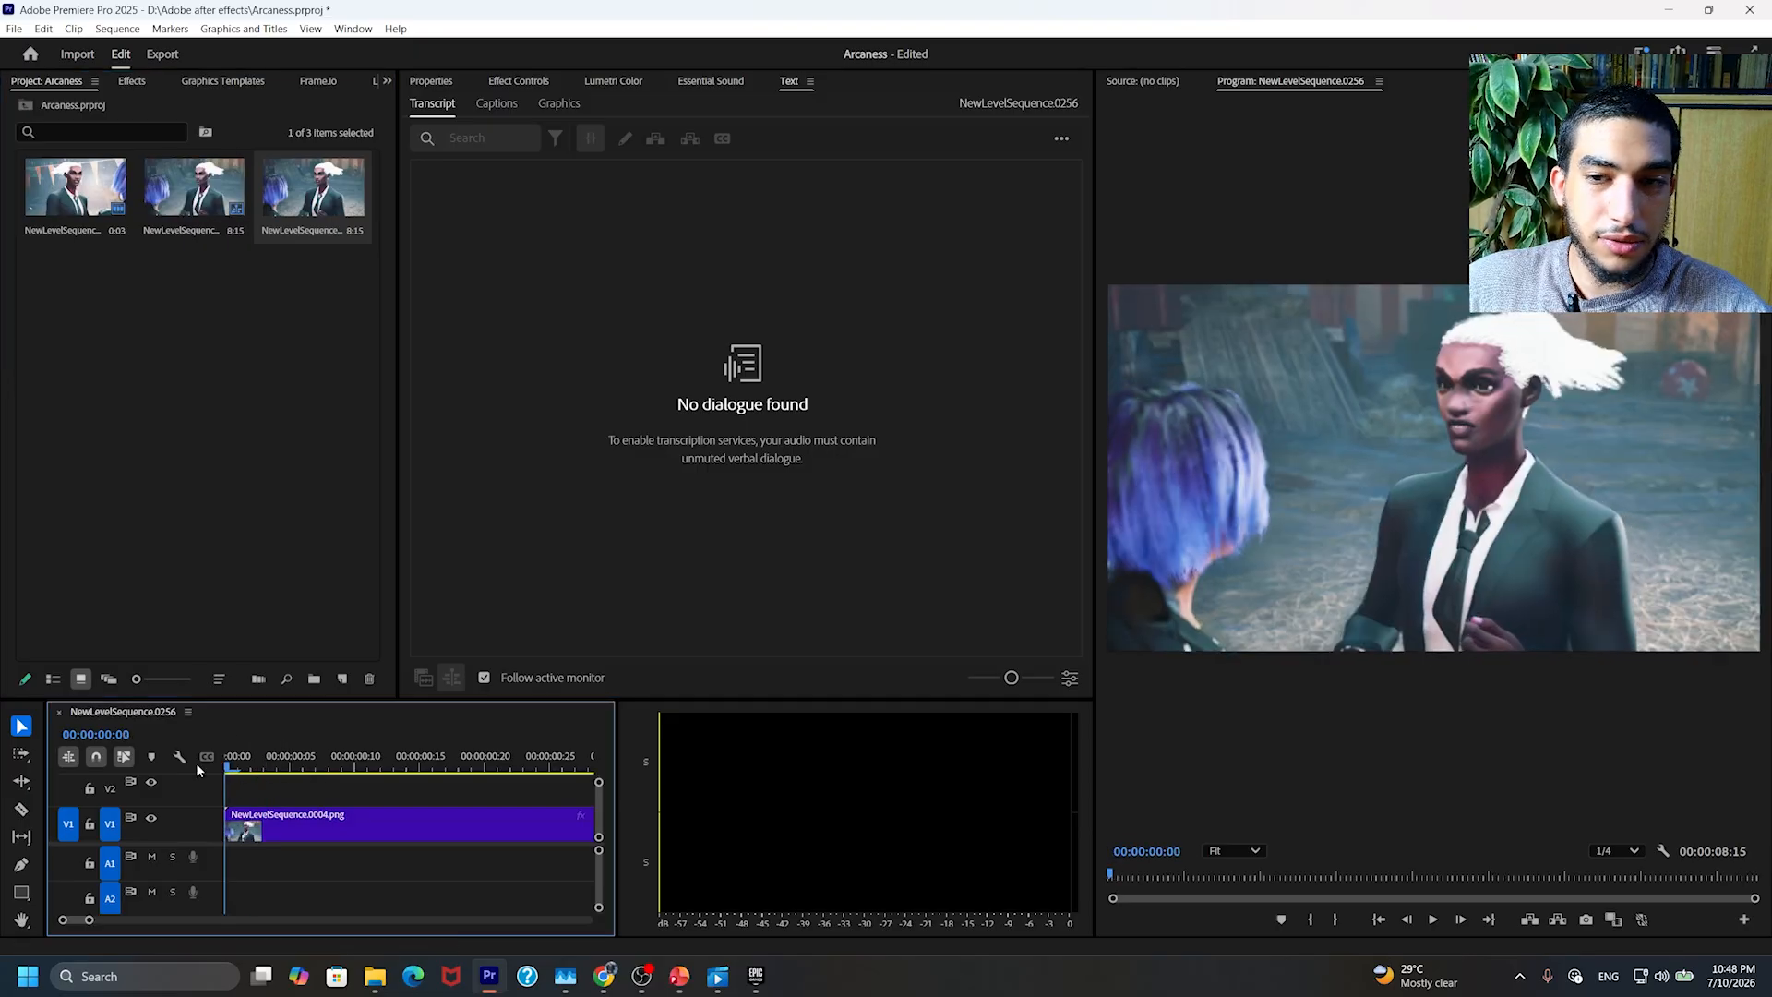
{"action": "key", "text": "space"}
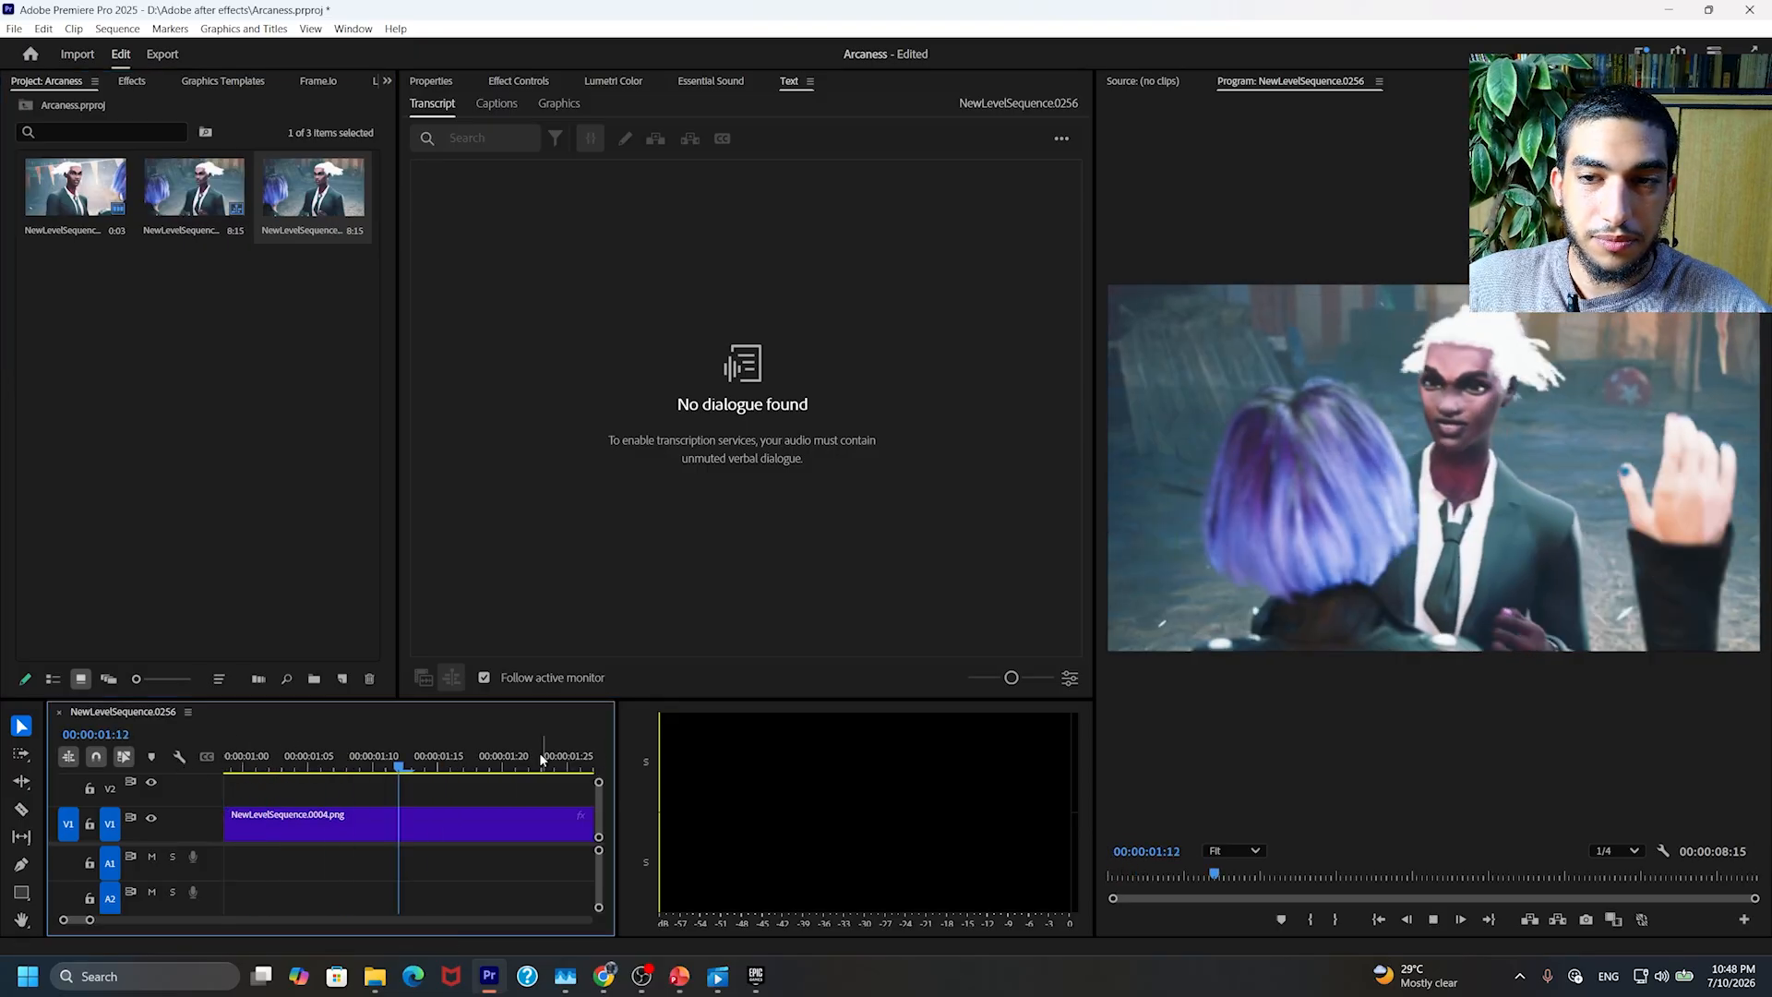
{"action": "scroll", "coordinate": [450, 830], "scroll_direction": "down", "scroll_amount": 10, "text": "alt"}
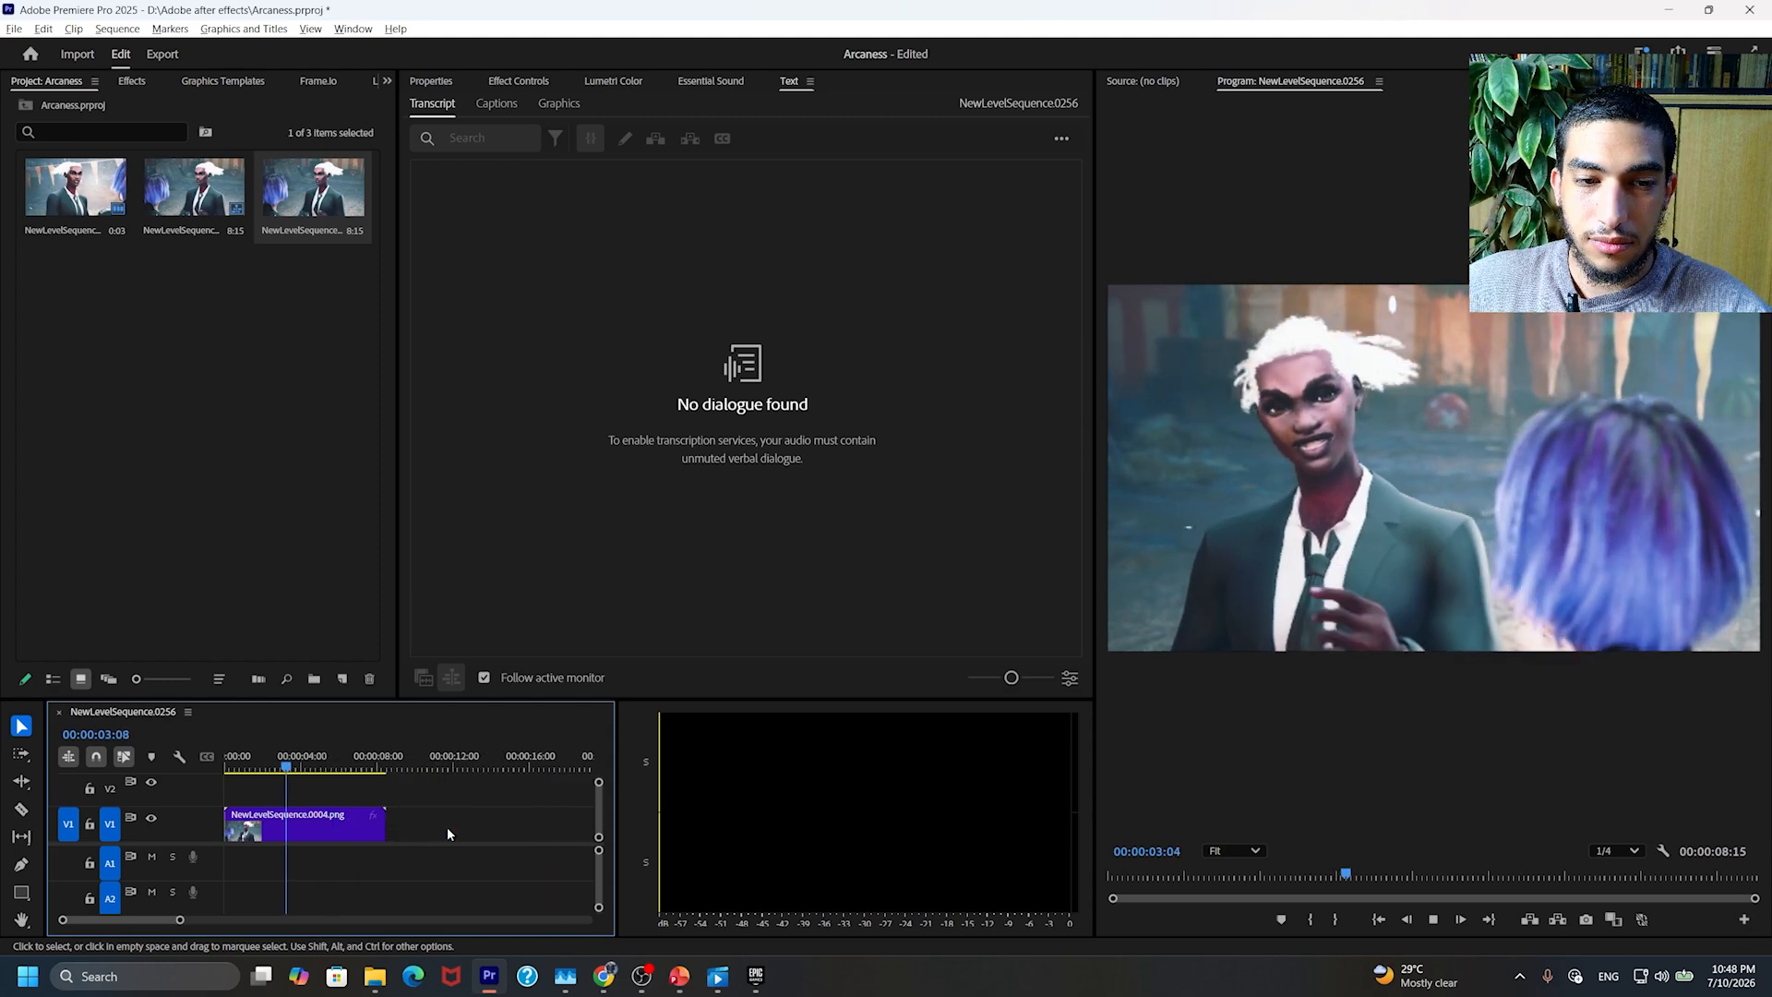
{"action": "key", "text": "space"}
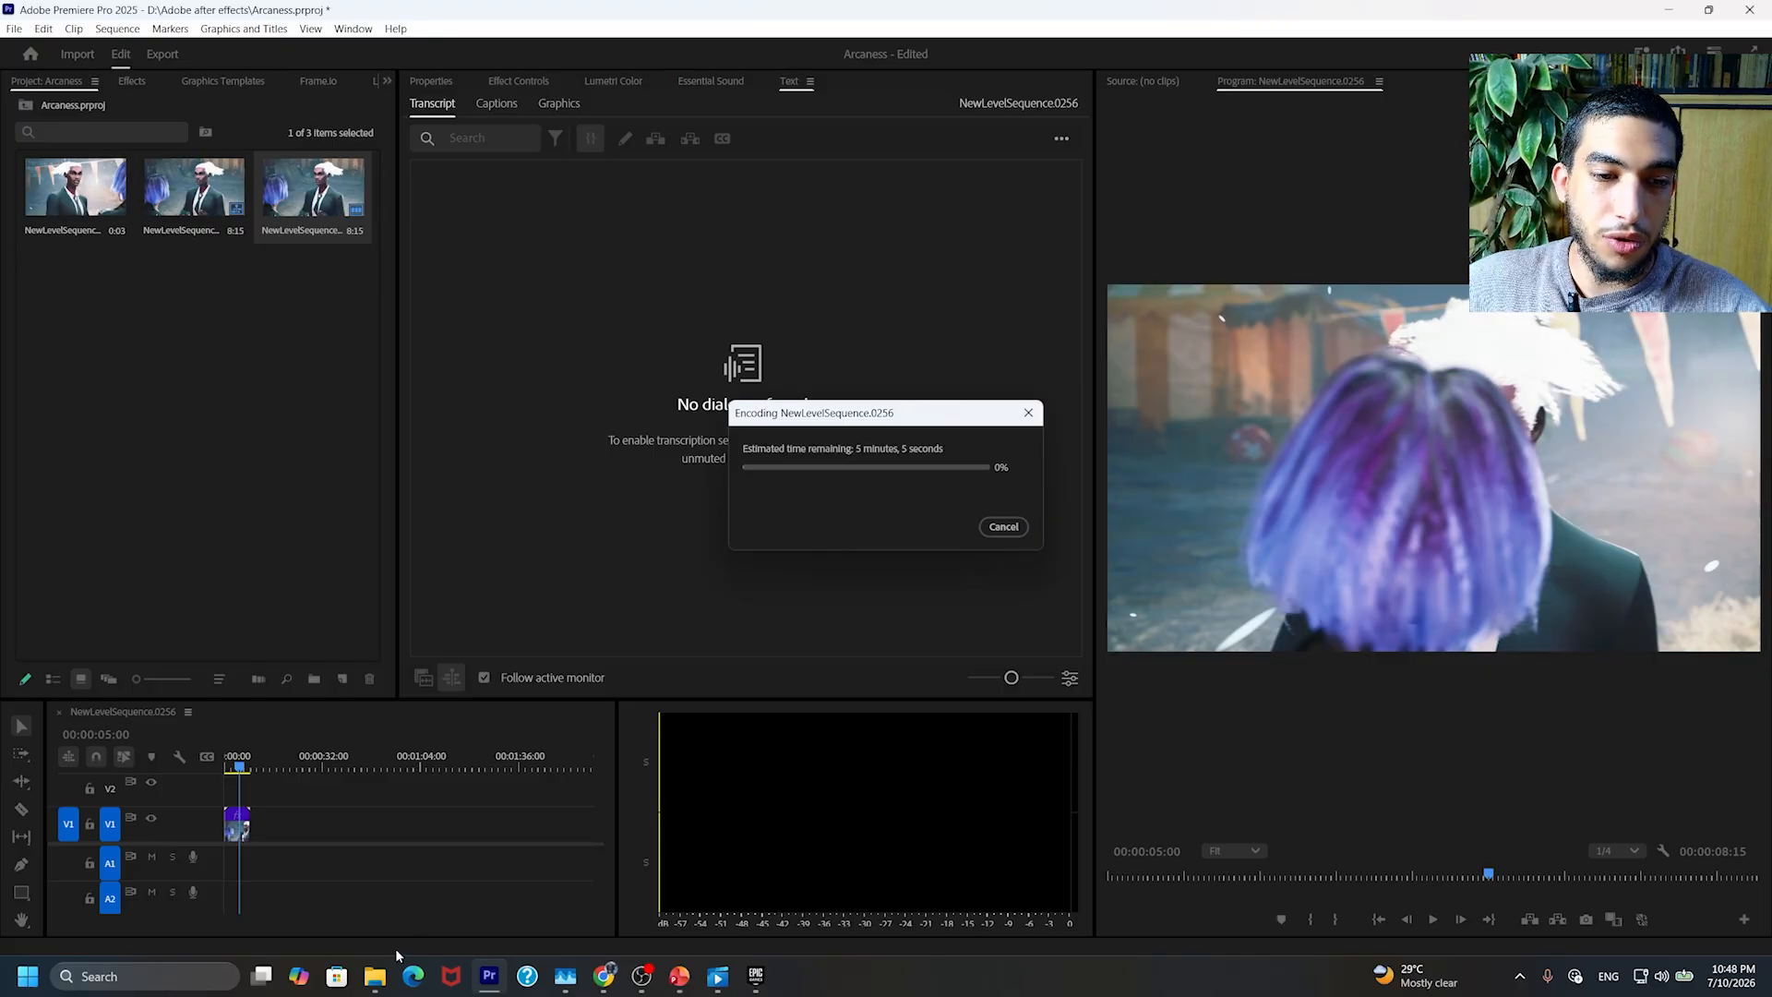
Step: Switch to File Explorer, watch the exported NewLevelSequence.0256.mp4 from the Downloads folder, and close the video player
{"action": "left_click", "coordinate": [375, 976]}
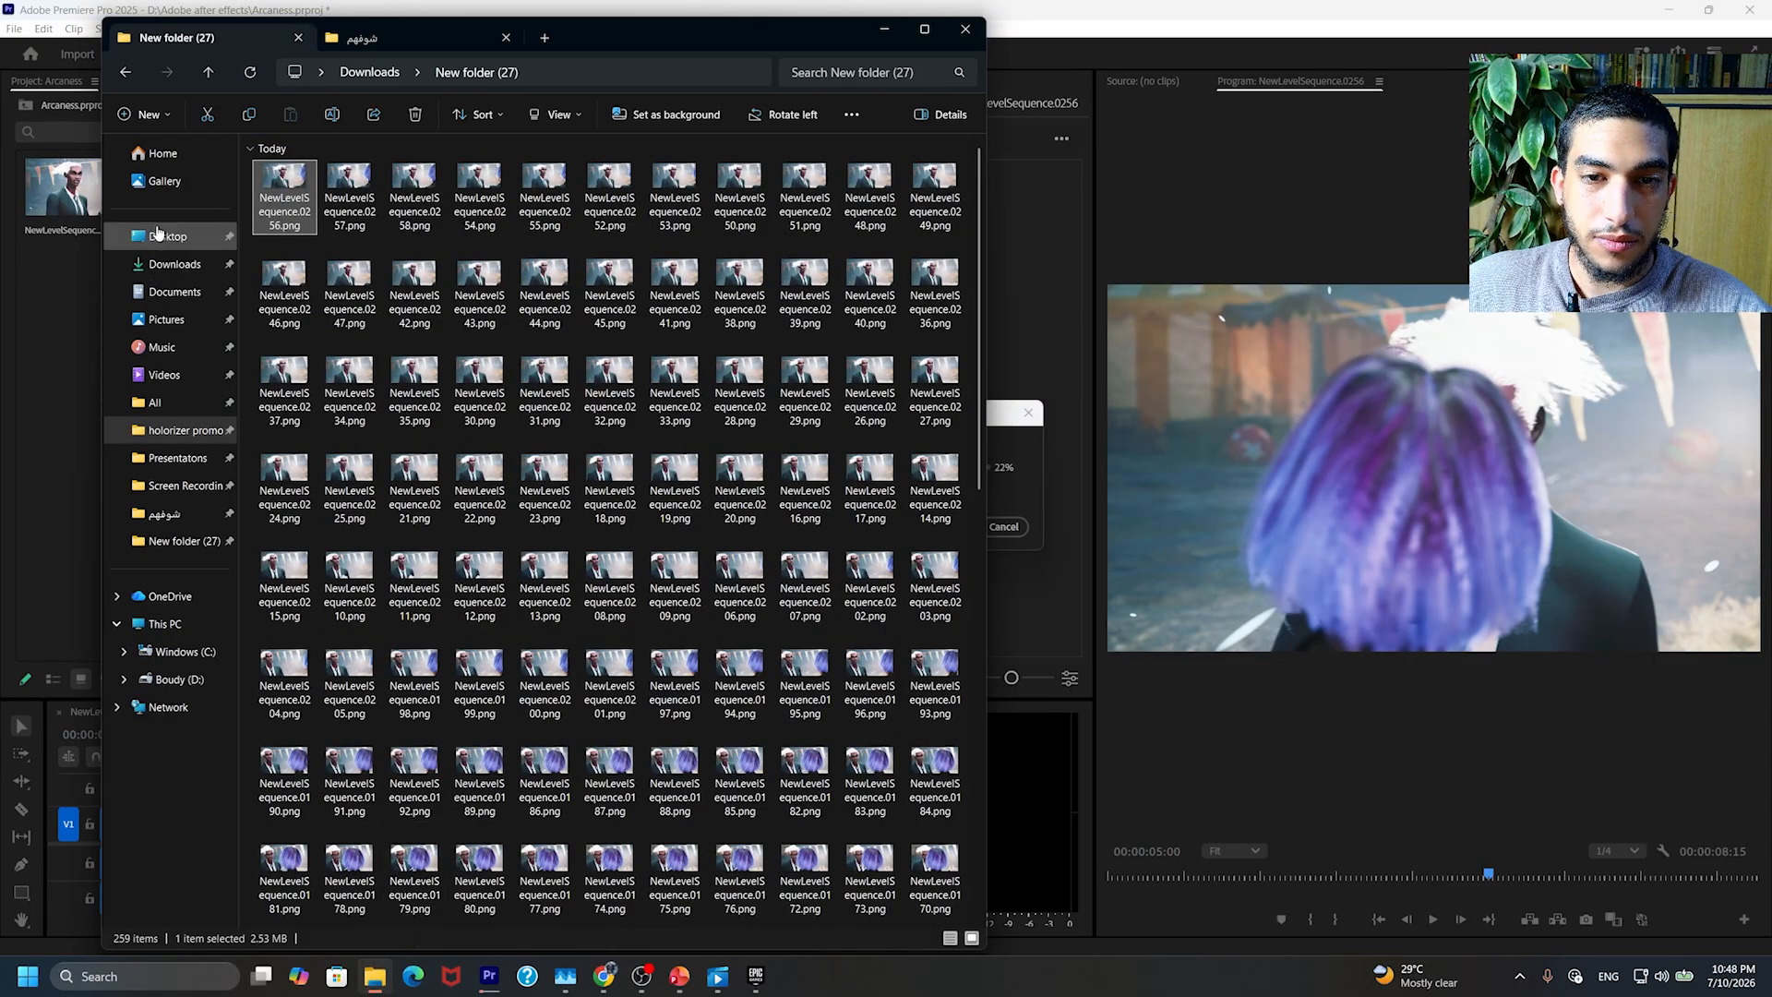
{"action": "left_click", "coordinate": [209, 73]}
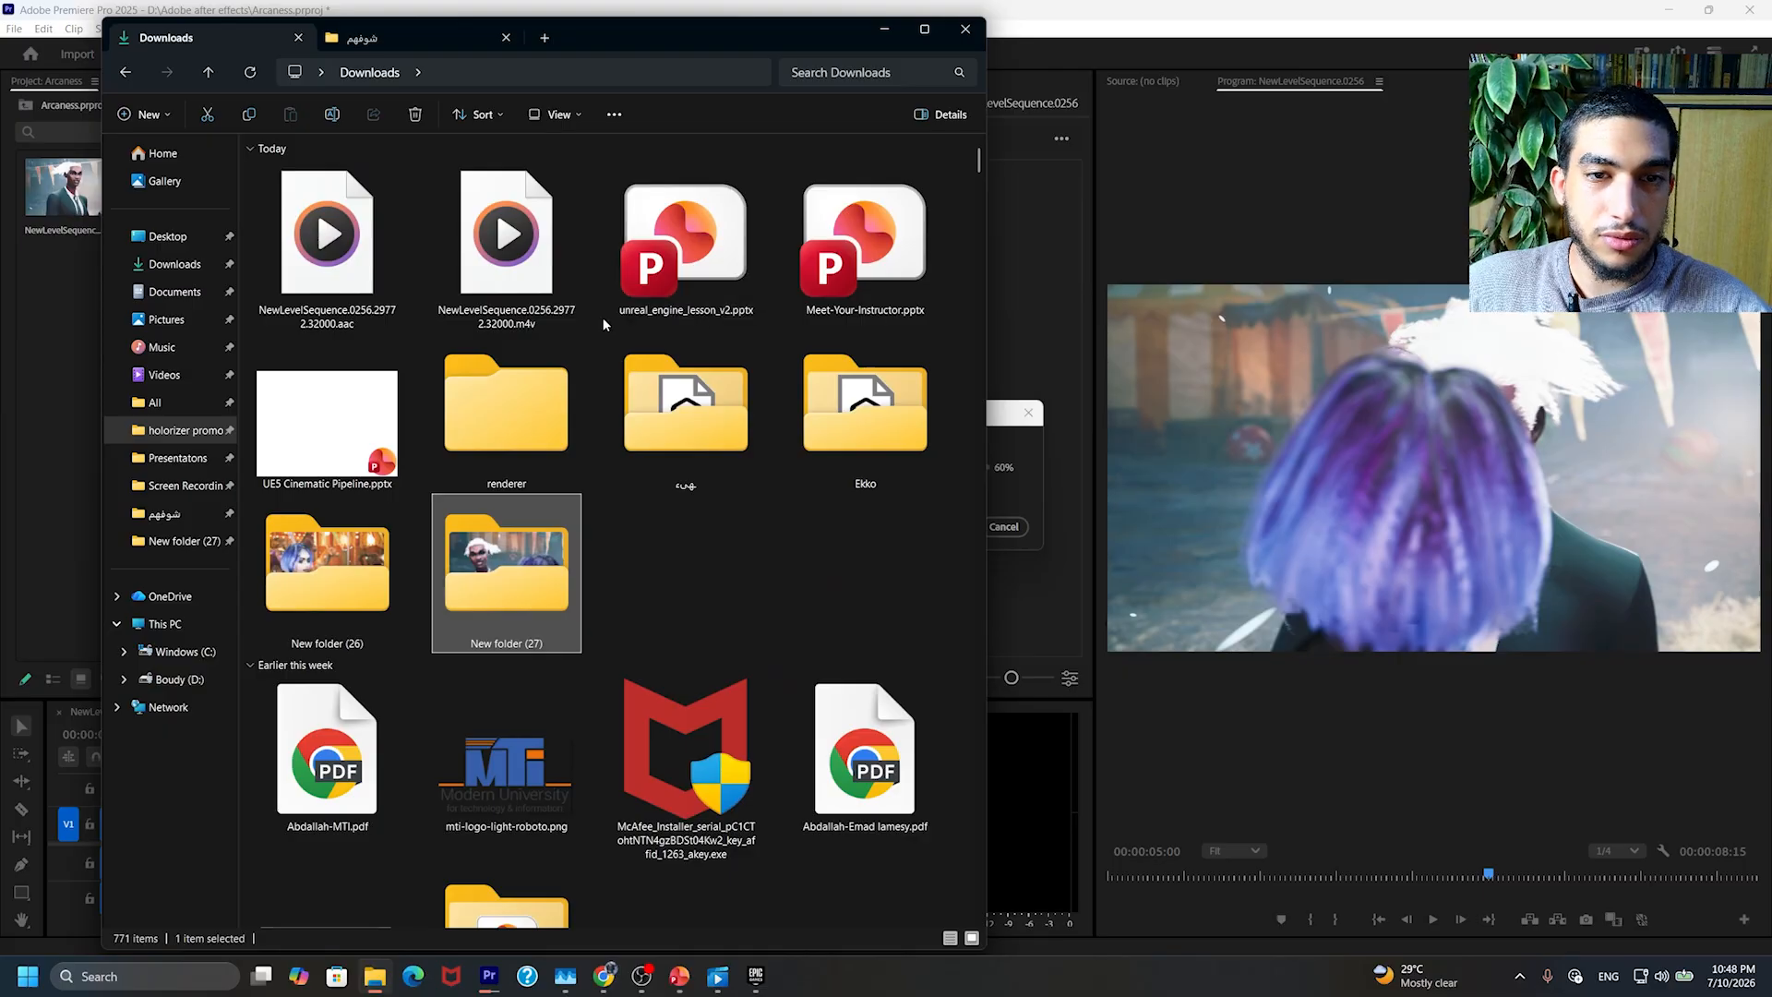
{"action": "mouse_move", "coordinate": [747, 42]}
{"action": "left_mouse_down"}
{"action": "mouse_move", "coordinate": [546, 103]}
{"action": "mouse_move", "coordinate": [504, 336]}
{"action": "mouse_move", "coordinate": [675, 91]}
{"action": "mouse_move", "coordinate": [754, 64]}
{"action": "left_mouse_up"}
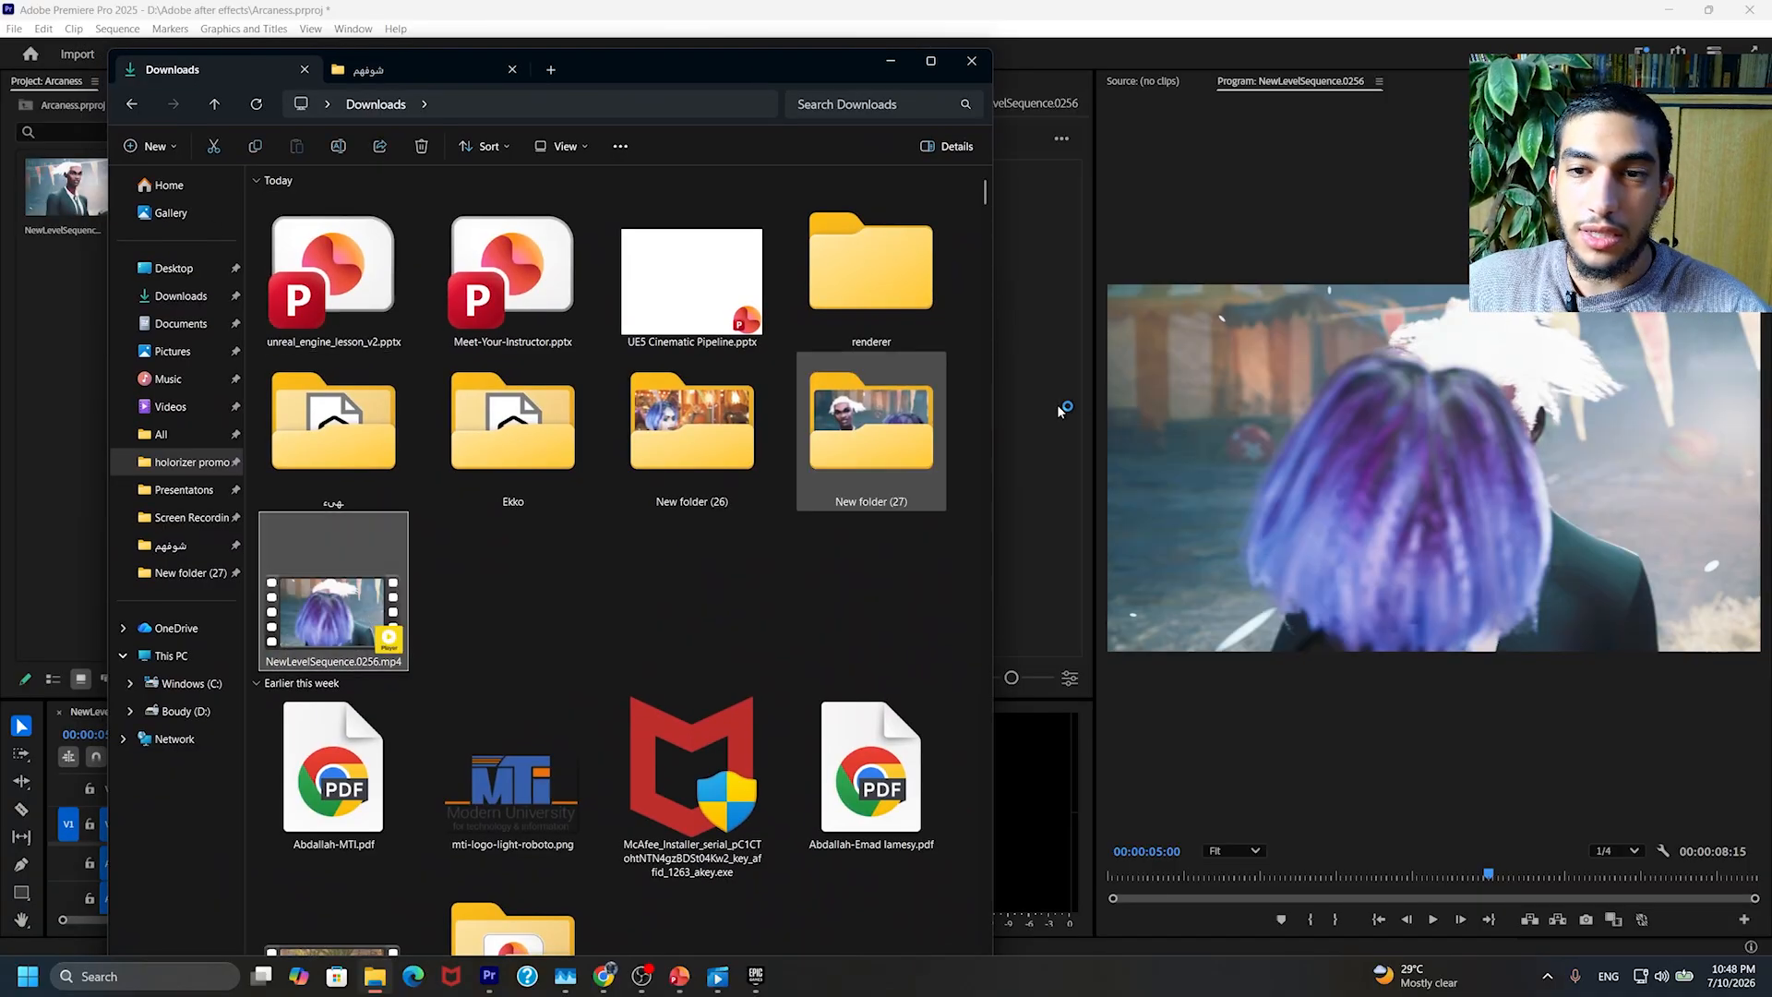
{"action": "double_click", "coordinate": [389, 602]}
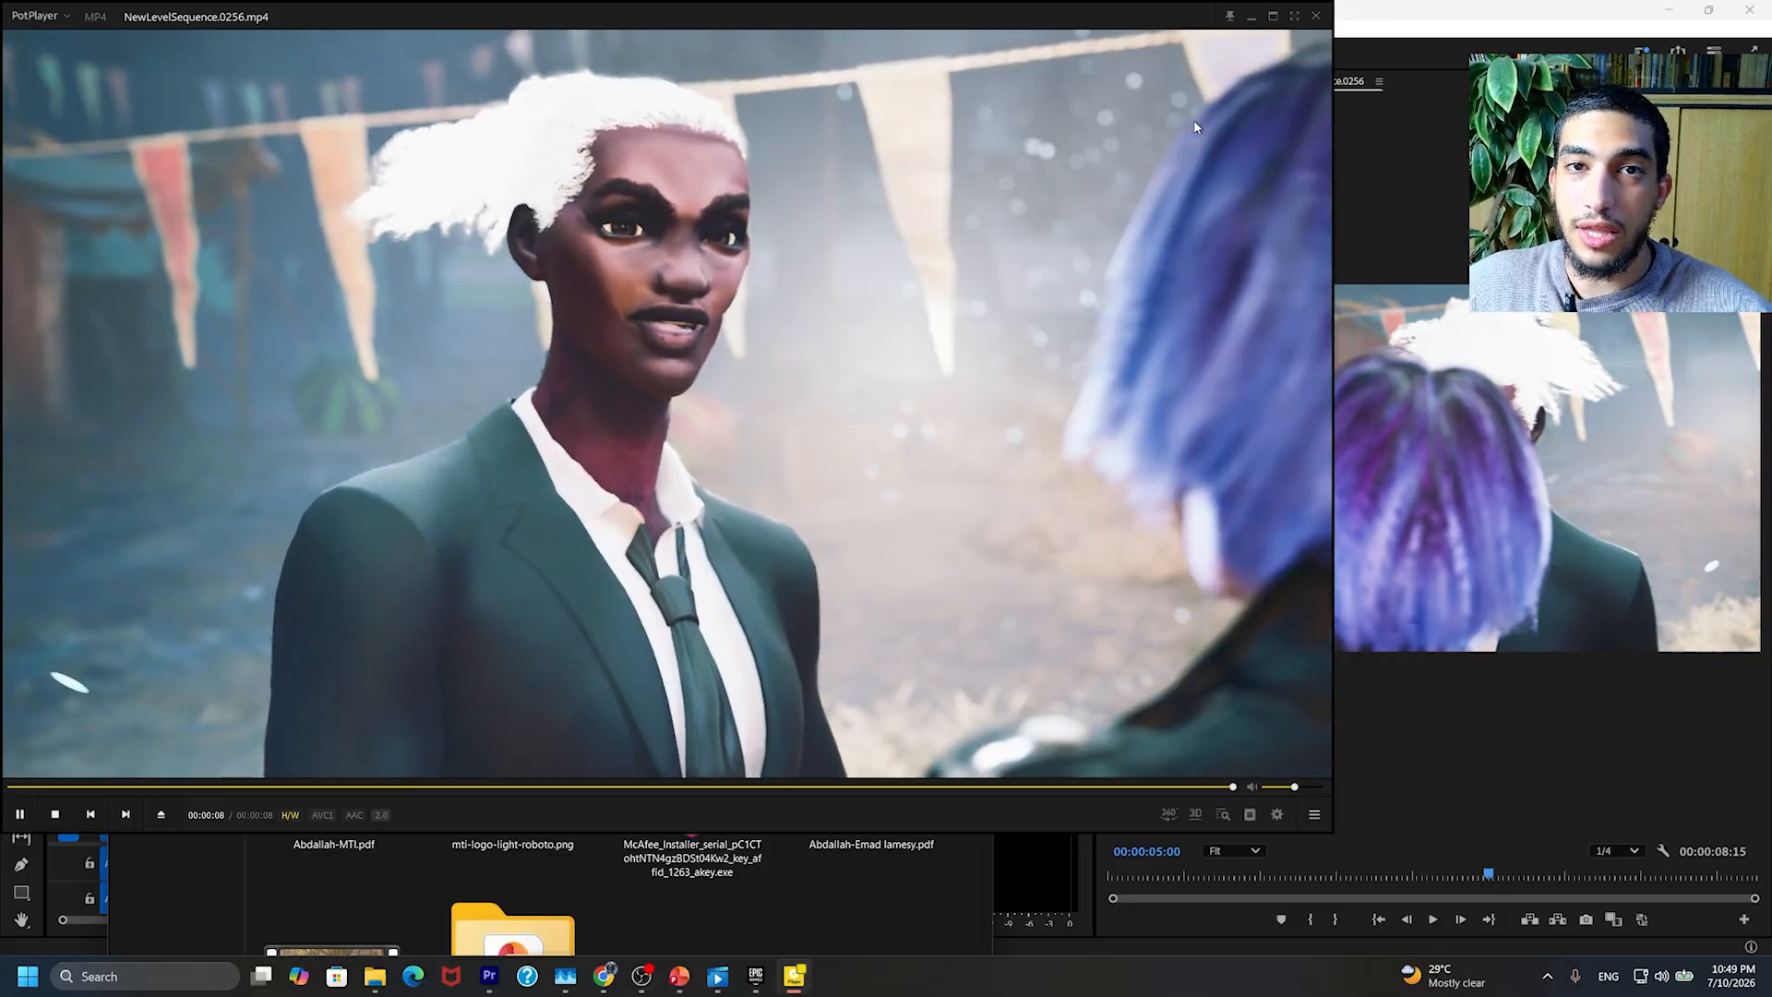
{"action": "left_click", "coordinate": [1318, 16]}
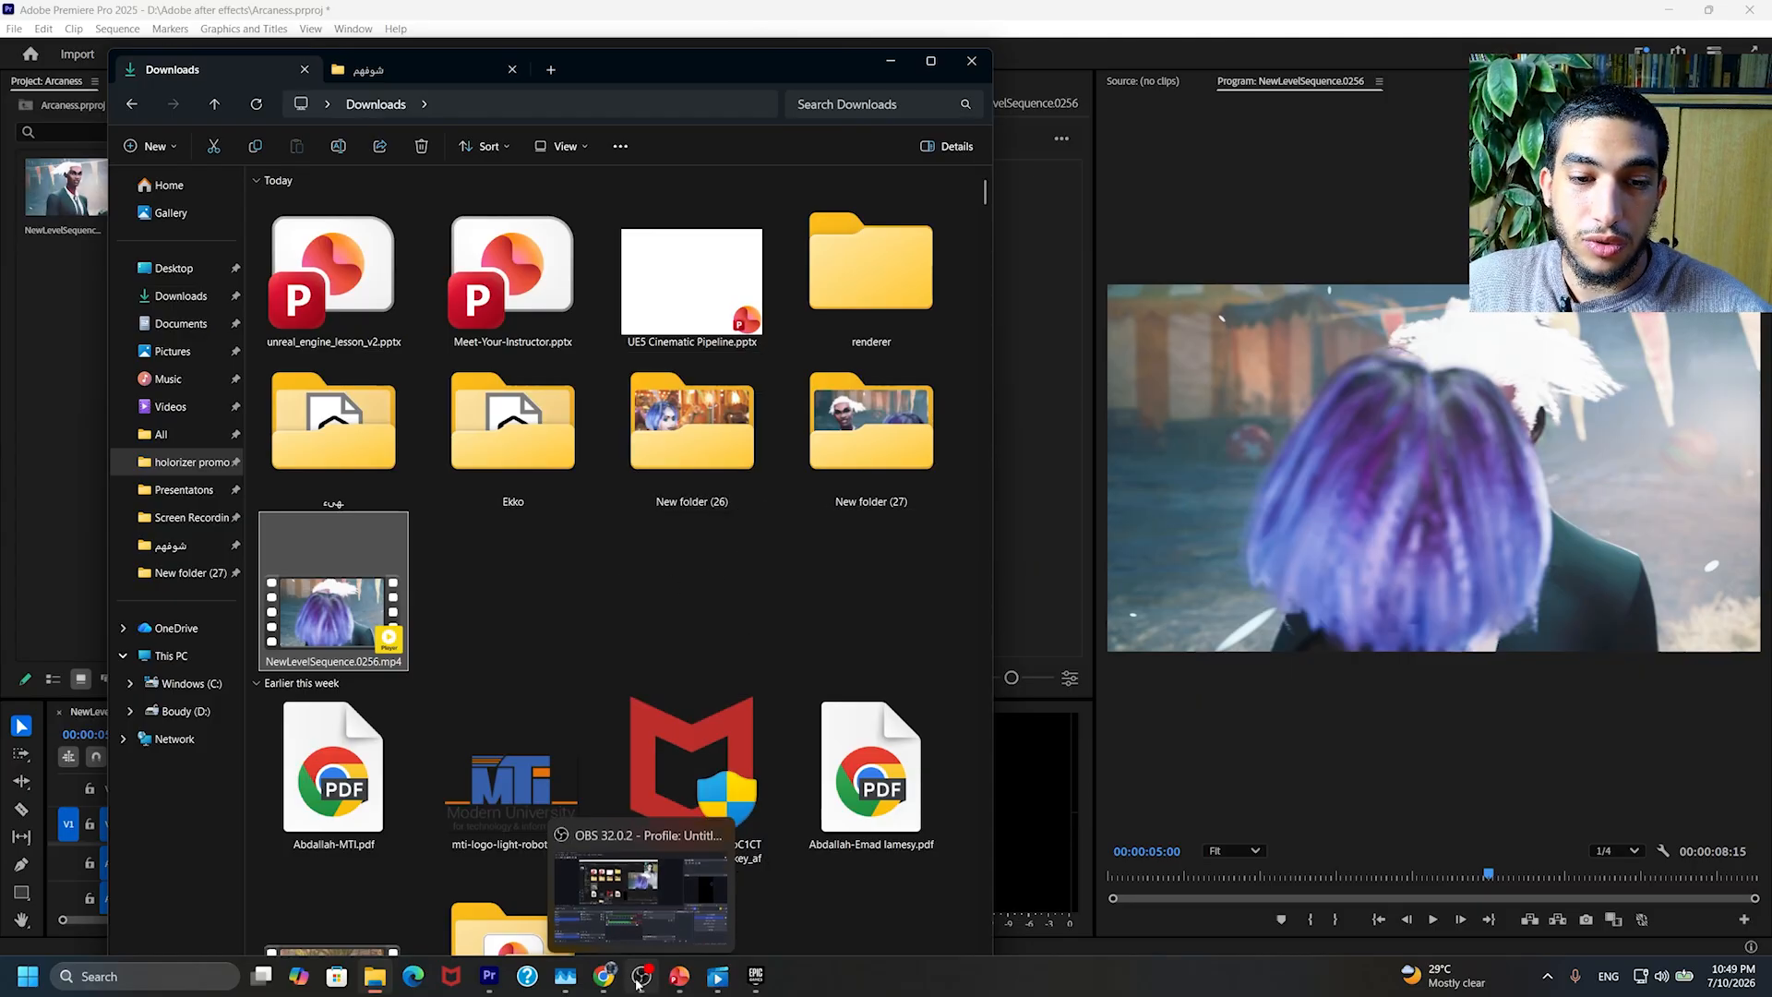
Step: Switch to PowerPoint to show the closing summary slide of the lesson
{"action": "left_click", "coordinate": [681, 978]}
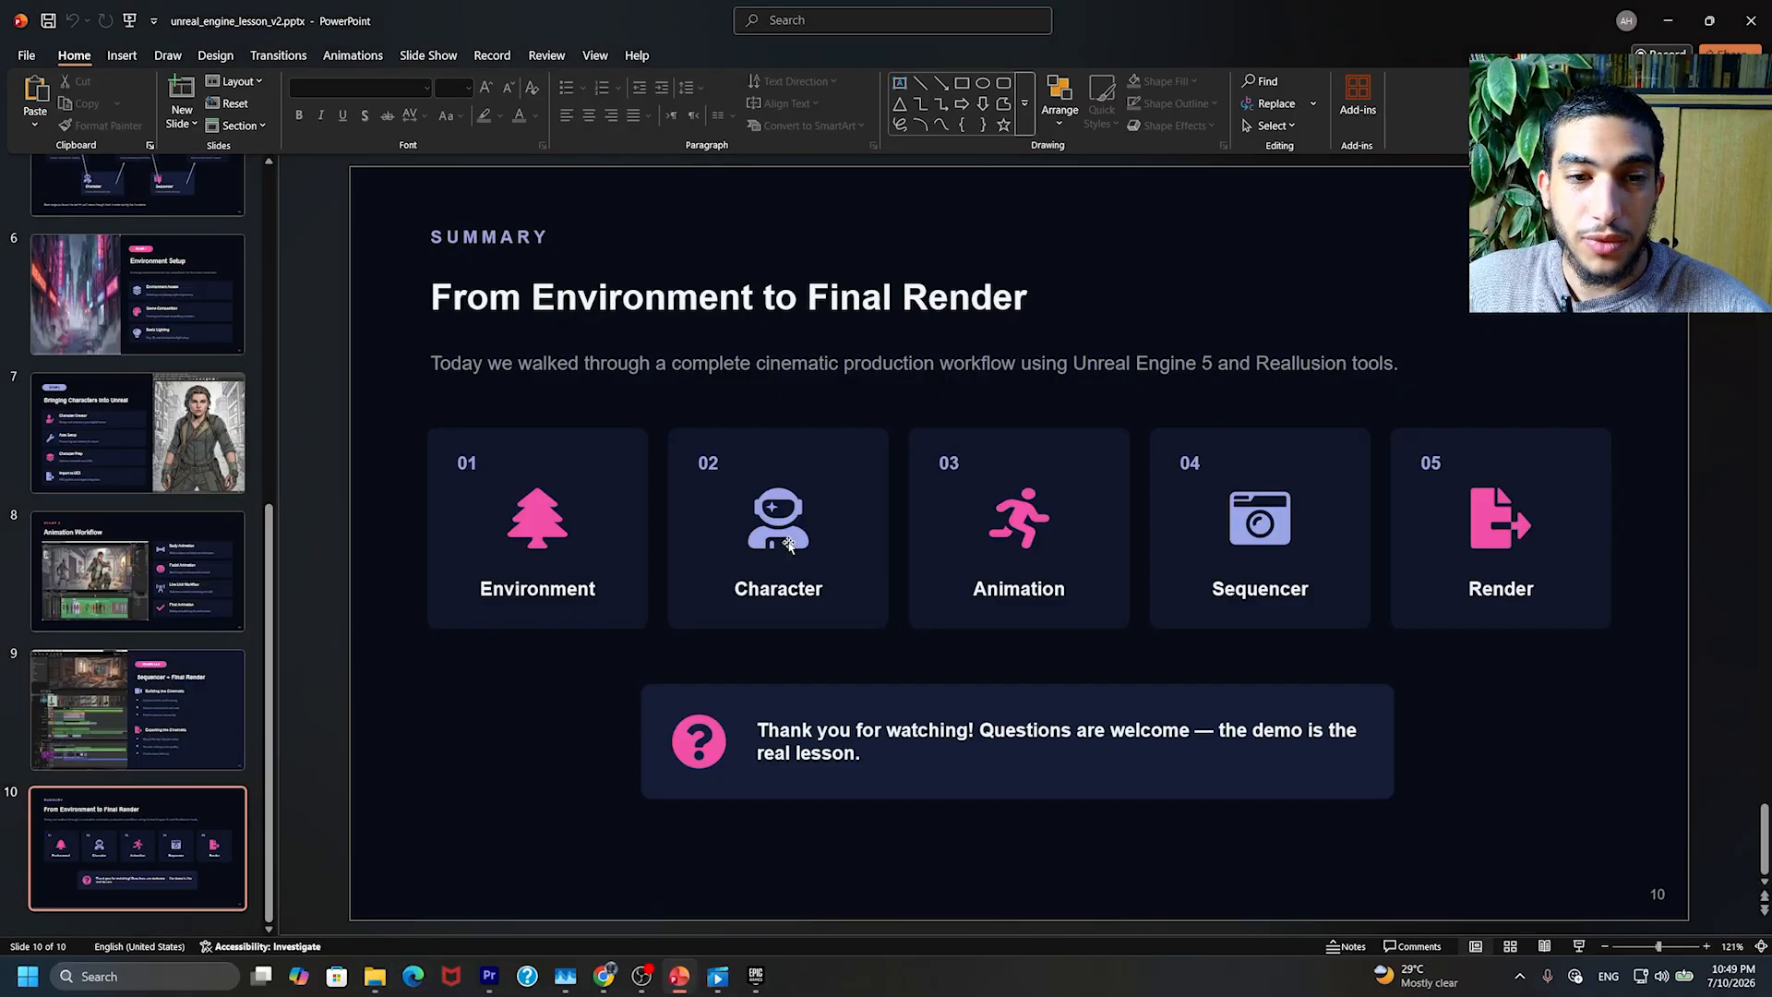